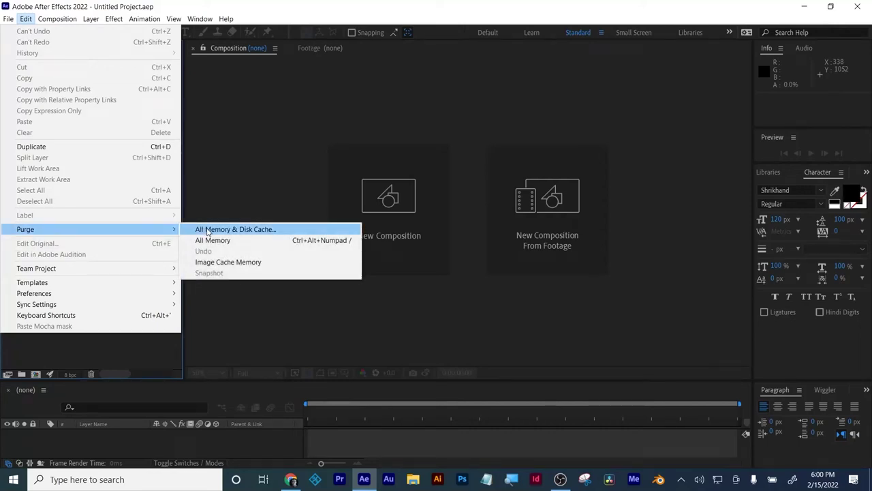
# Purge all memory and disk cache, including the disk cache of all versions.
pyautogui.click(207, 230)
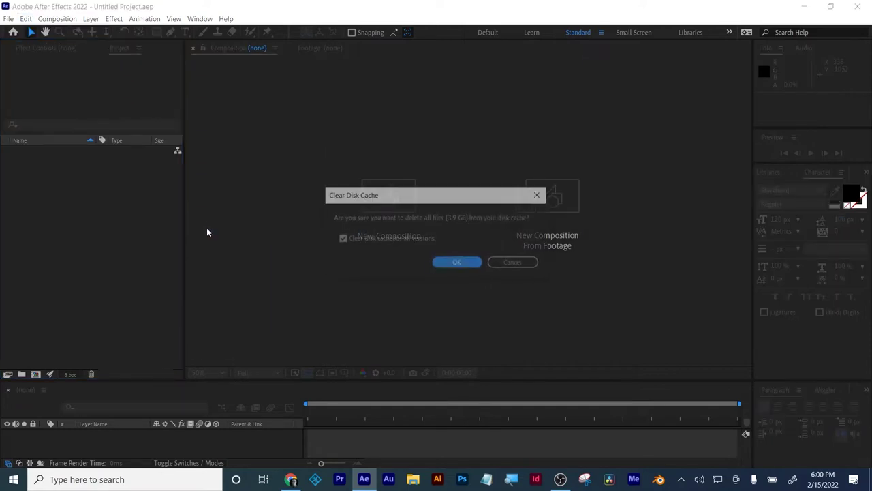
pyautogui.click(458, 266)
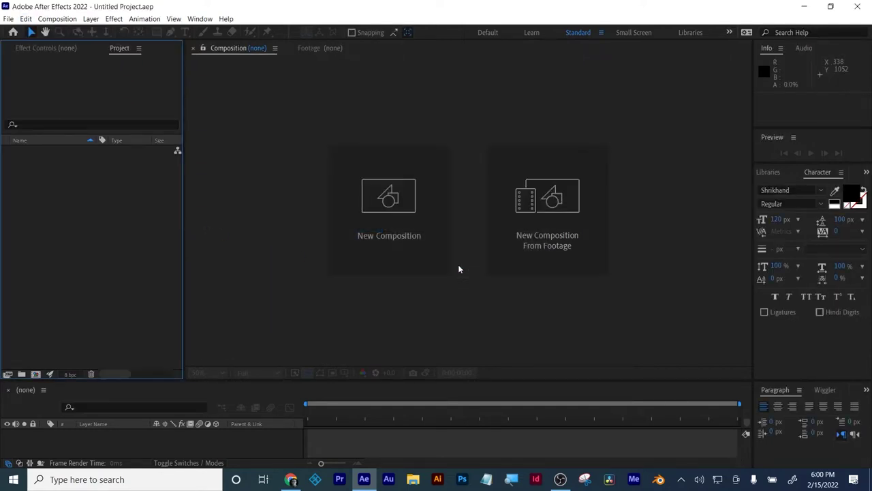
# Create a 1920 x 1080 composition at 24 frames per second with a duration of 10 seconds.
pyautogui.click(34, 374)
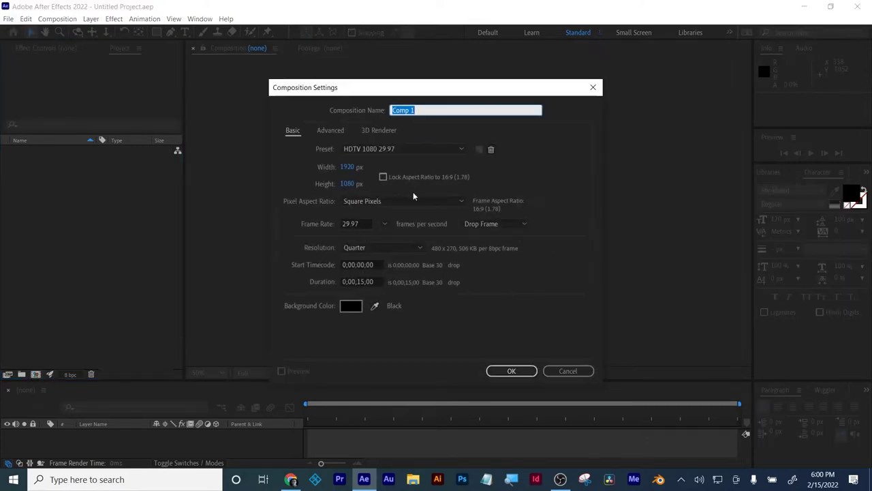
pyautogui.click(385, 225)
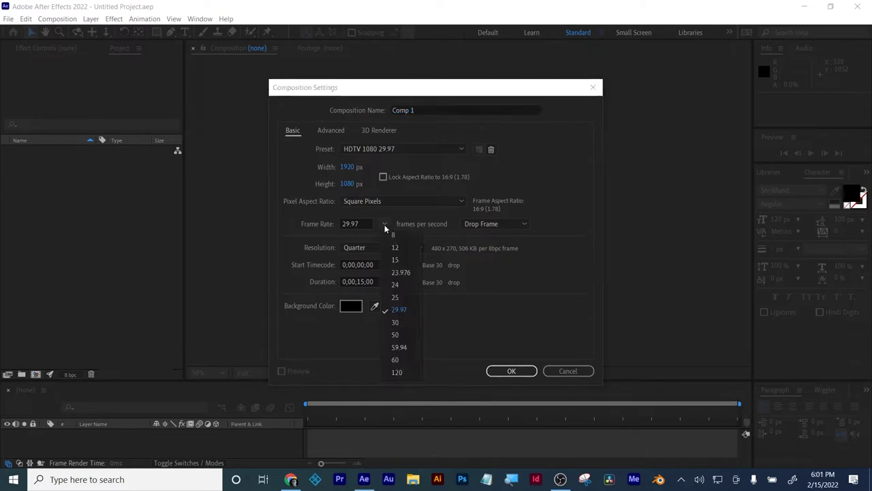
pyautogui.click(395, 285)
pyautogui.click(361, 282)
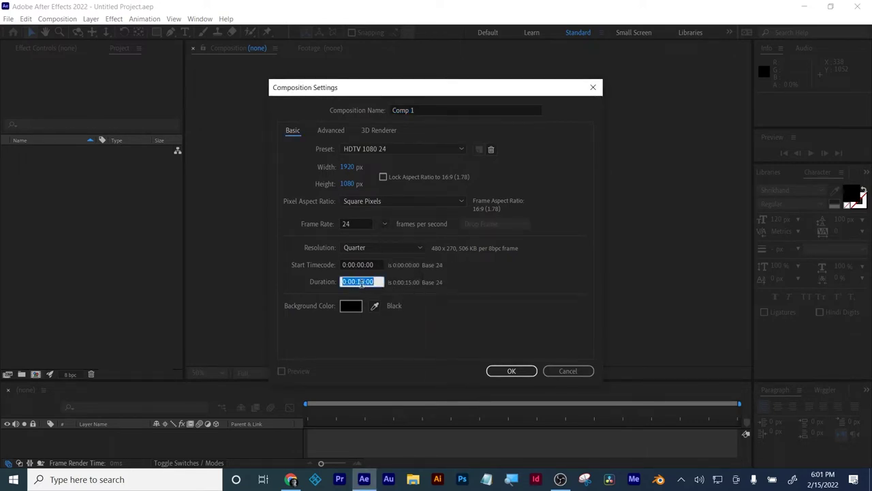
pyautogui.write('10.00')
pyautogui.press('Return')
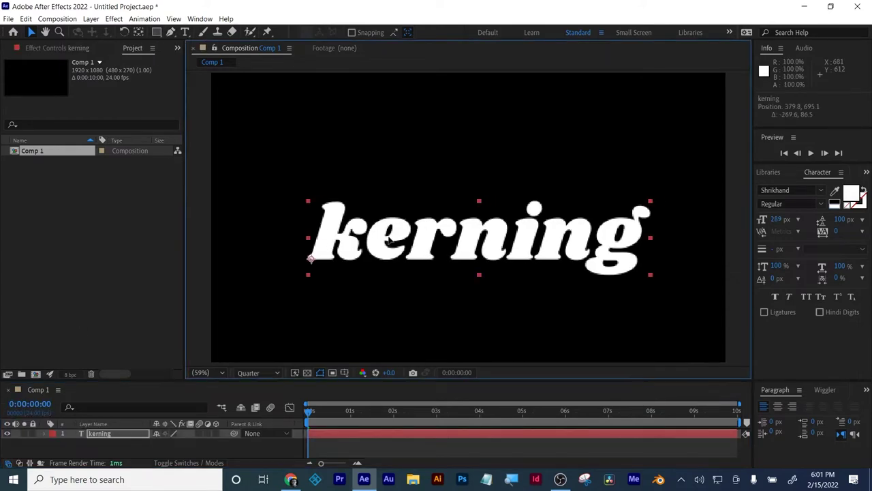
# Reposition the "kerning" text slightly lower and to the left in the frame, and set the preview resolution to Full.
pyautogui.moveTo(392, 247); pyautogui.dragTo(366, 249)
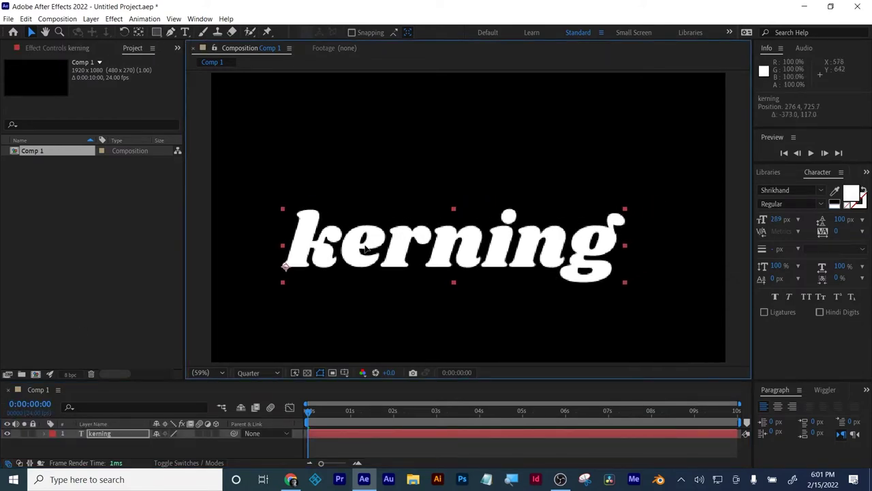
pyautogui.click(265, 372)
pyautogui.click(259, 395)
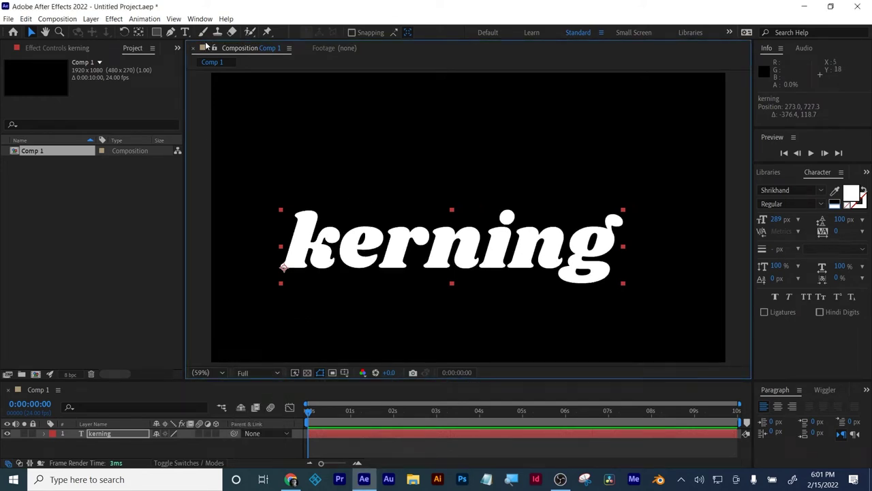
# Set the kerning between the k and e of "kerning" to 40.
pyautogui.click(184, 32)
pyautogui.click(342, 257)
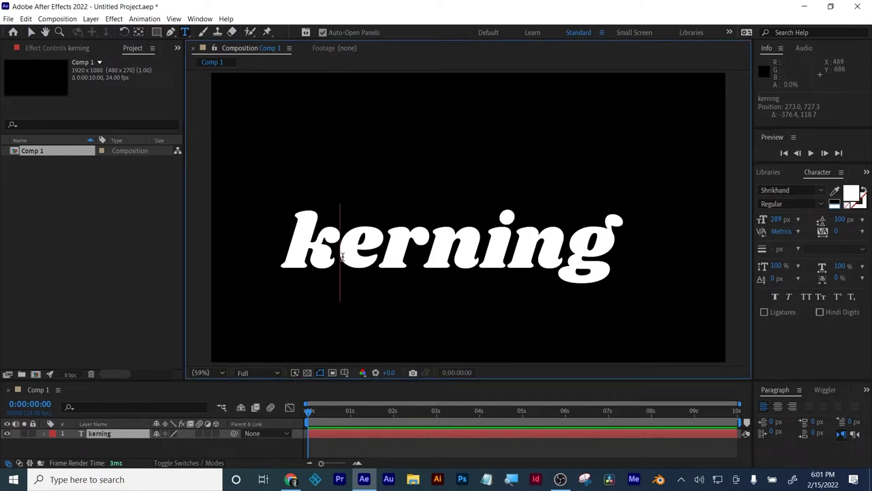
pyautogui.press('Right')
pyautogui.press('Right')
pyautogui.press('Right')
pyautogui.press('Right')
pyautogui.press('Right')
pyautogui.press('Left')
pyautogui.press('Left')
pyautogui.press('Left')
pyautogui.press('Left')
pyautogui.press('Left')
pyautogui.press('Left')
pyautogui.press('Right')
pyautogui.press('Right')
pyautogui.press('Left')
pyautogui.hotkey('alt', 'Right')
pyautogui.hotkey('alt', 'Right')
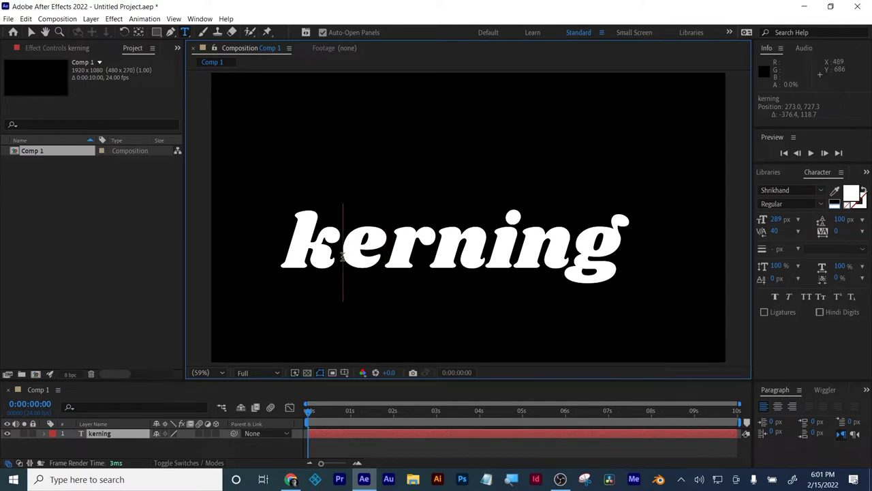
# Widen the kerning between the r and n of "kerning", and set the kerning between the n and i to 20.
pyautogui.press('Right')
pyautogui.press('Right')
pyautogui.press('Left')
pyautogui.press('Right')
pyautogui.hotkey('alt', 'Right')
pyautogui.press('Left')
pyautogui.press('Right')
pyautogui.press('Right')
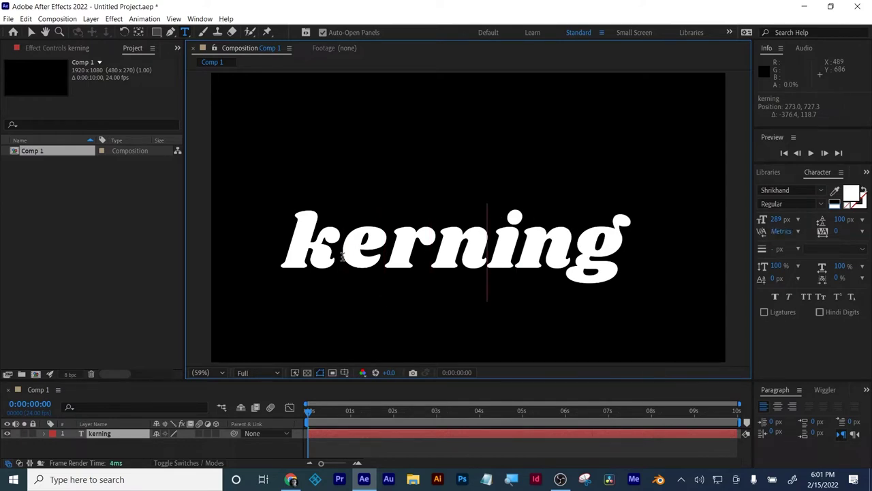
pyautogui.hotkey('alt', 'Right')
pyautogui.press('Left')
pyautogui.press('Left')
pyautogui.press('Right')
pyautogui.press('Right')
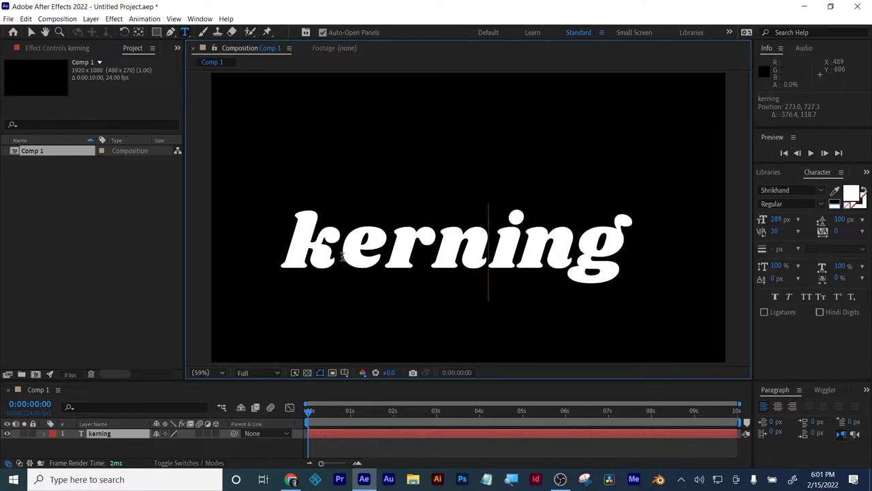
# Set the kerning between the i and the second n of "kerning" to 40 and finish editing the text.
pyautogui.press('Right')
pyautogui.press('Right')
pyautogui.hotkey('alt', 'Right')
pyautogui.press('Left')
pyautogui.press('Right')
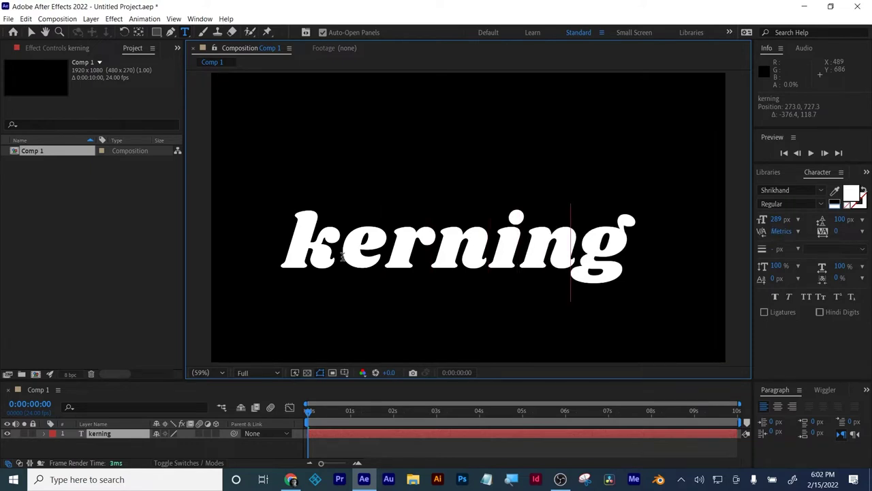
pyautogui.hotkey('alt', 'Left')
pyautogui.press('Left')
pyautogui.press('Left')
pyautogui.press('Left')
pyautogui.press('Left')
pyautogui.press('Left')
pyautogui.press('Left')
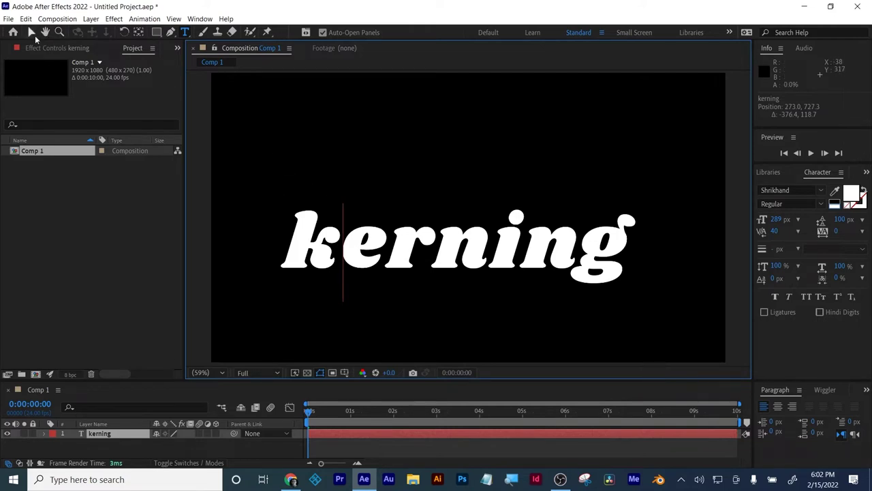
pyautogui.press('Escape')
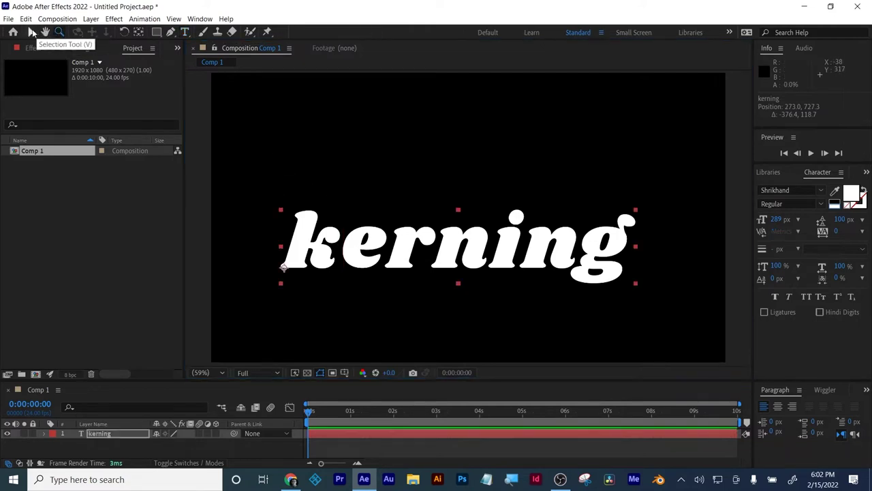
# Move the "kerning" text straight up into the upper half of the frame and set the kerning between its last n and g to 20.
pyautogui.click(31, 32)
pyautogui.moveTo(398, 248); pyautogui.dragTo(393, 175)
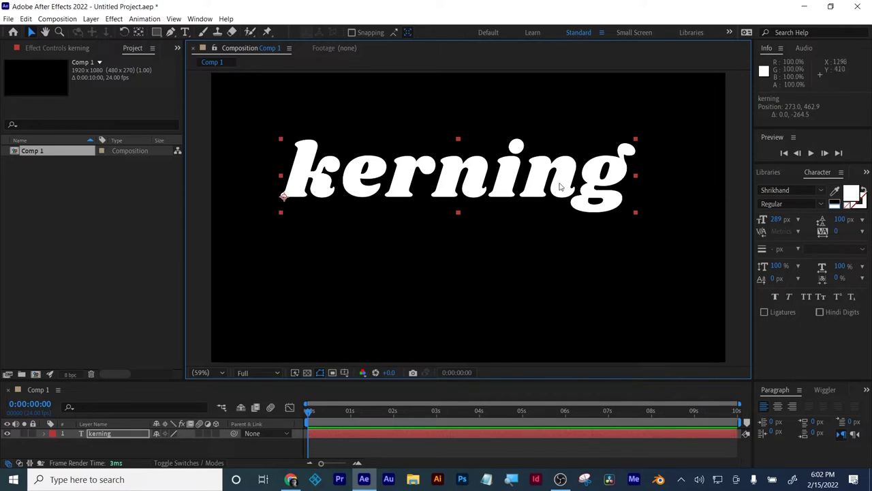
pyautogui.doubleClick(563, 188)
pyautogui.click(635, 178)
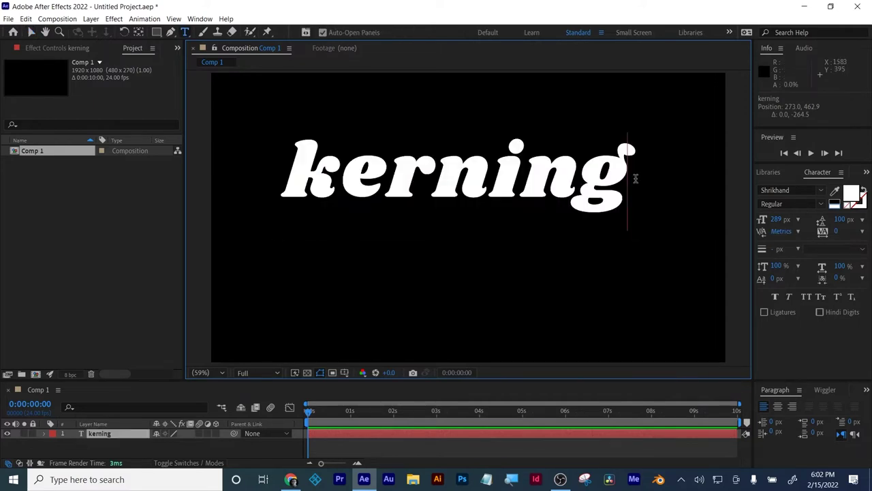
pyautogui.press('Left')
pyautogui.hotkey('alt', 'Right')
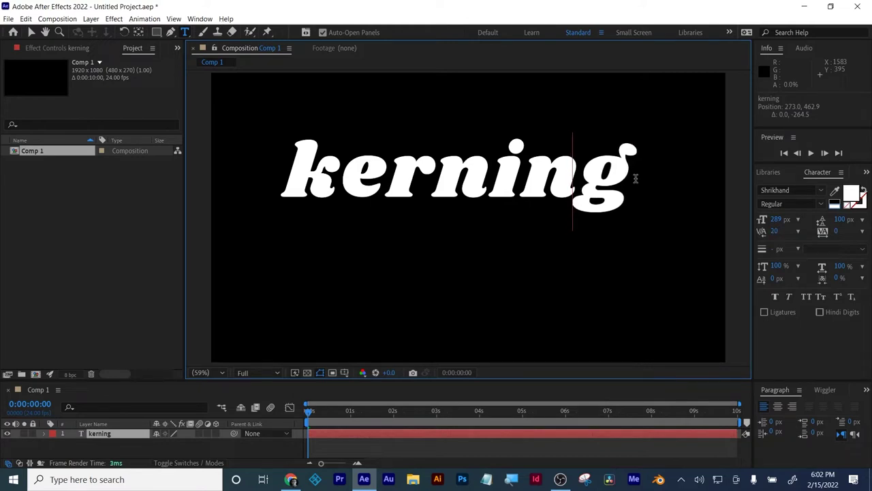
# Add a second line reading "ldeading" below "kerning" in the same text layer.
pyautogui.press('End')
pyautogui.press('Return')
pyautogui.write('Idead')
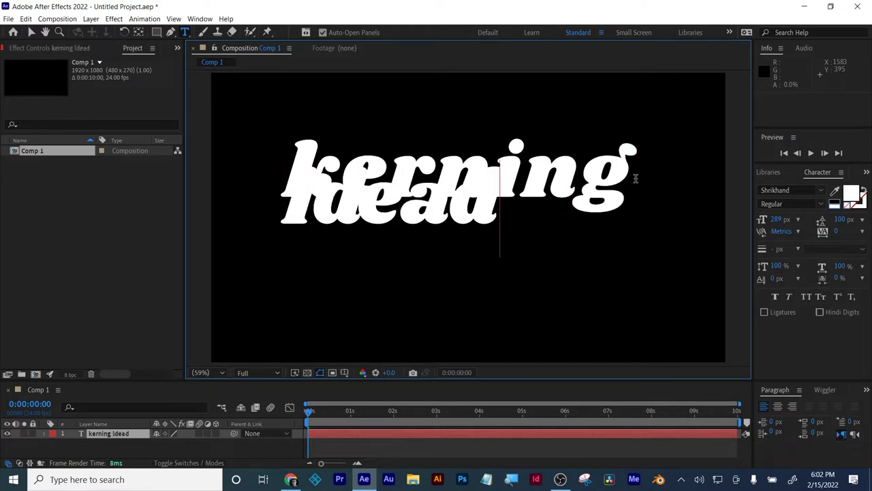
pyautogui.write('ing')
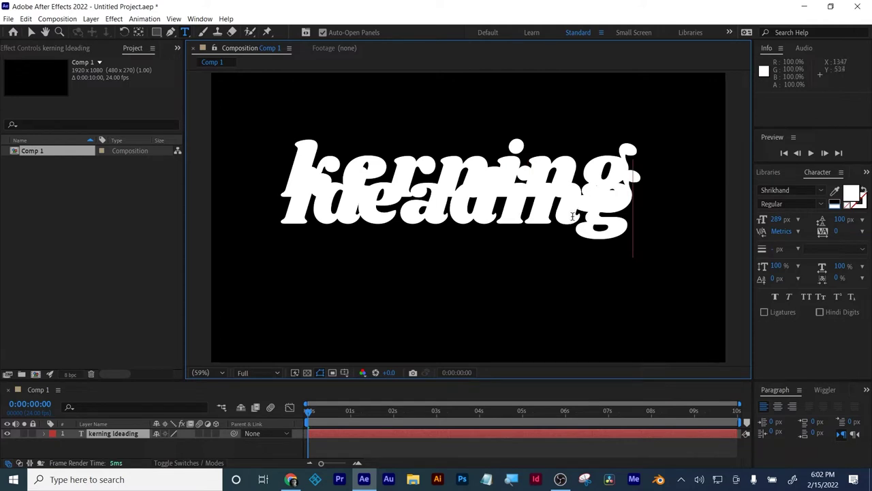
# Increase the leading of the second text line to 240 px.
pyautogui.hotkey('ctrl', 'a')
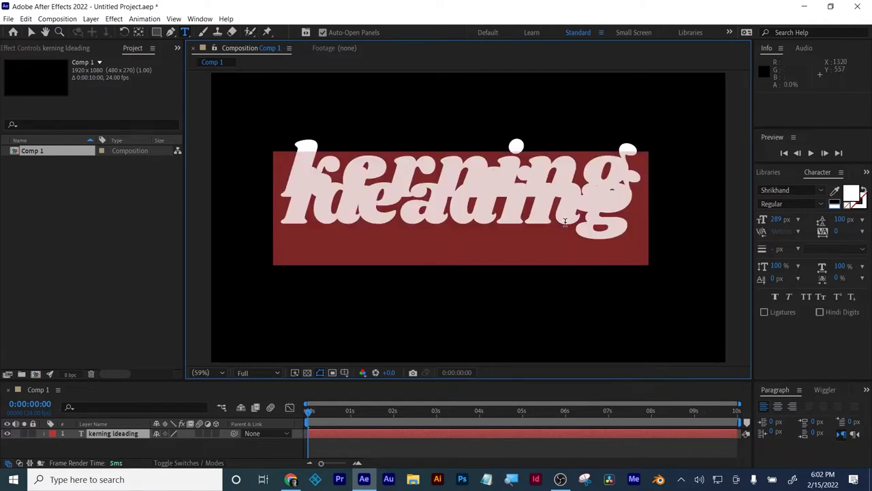
pyautogui.click(842, 219)
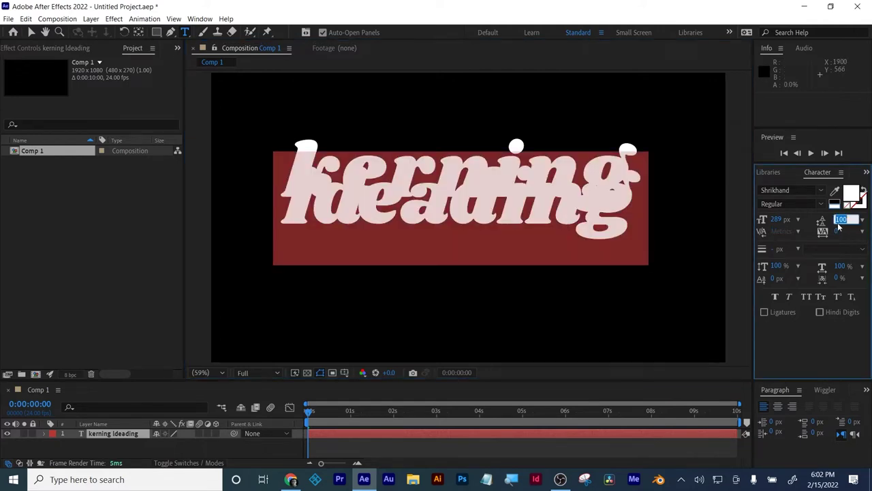
pyautogui.press('Up')
pyautogui.press('Up')
pyautogui.press('Up')
pyautogui.press('Up')
pyautogui.press('Up')
pyautogui.press('Up')
pyautogui.press('Up')
pyautogui.press('Up')
pyautogui.press('Up')
pyautogui.press('Up')
pyautogui.press('Up')
pyautogui.press('Up')
pyautogui.press('Up')
pyautogui.press('Up')
pyautogui.press('Up')
pyautogui.press('Up')
pyautogui.press('Up')
pyautogui.press('Up')
pyautogui.press('Up')
pyautogui.press('Up')
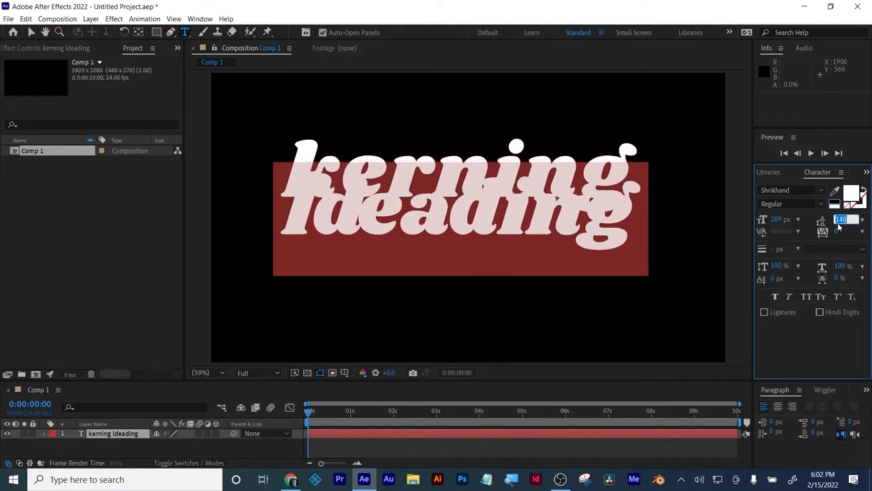
pyautogui.press('Up')
pyautogui.press('Up')
pyautogui.press('Up')
pyautogui.press('Up')
pyautogui.press('Up')
pyautogui.press('Up')
pyautogui.press('Up')
pyautogui.press('Up')
pyautogui.press('Up')
pyautogui.press('Up')
pyautogui.press('Up')
pyautogui.press('Up')
pyautogui.press('Up')
pyautogui.press('Up')
pyautogui.press('Up')
pyautogui.press('Up')
pyautogui.press('Up')
pyautogui.press('Up')
pyautogui.press('Up')
pyautogui.press('Up')
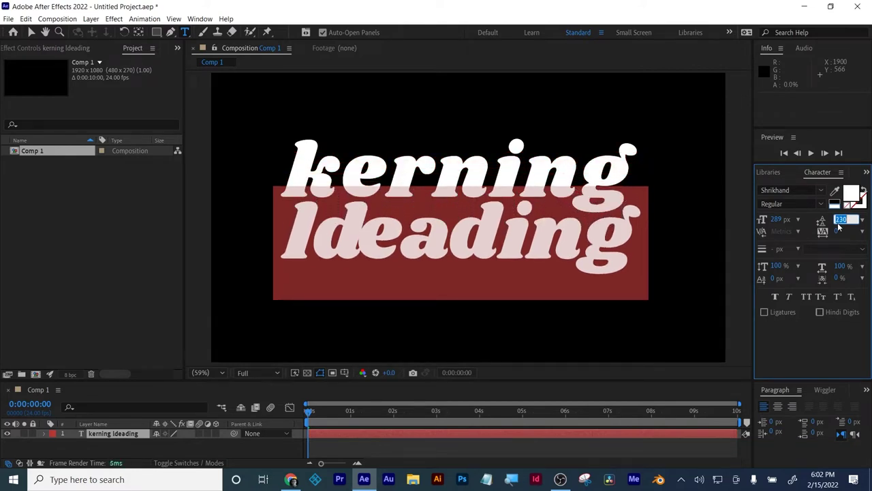
pyautogui.press('Up')
pyautogui.press('Up')
pyautogui.press('Up')
pyautogui.press('Up')
pyautogui.press('Up')
pyautogui.press('Up')
pyautogui.press('Up')
pyautogui.press('Up')
pyautogui.press('Up')
pyautogui.press('Up')
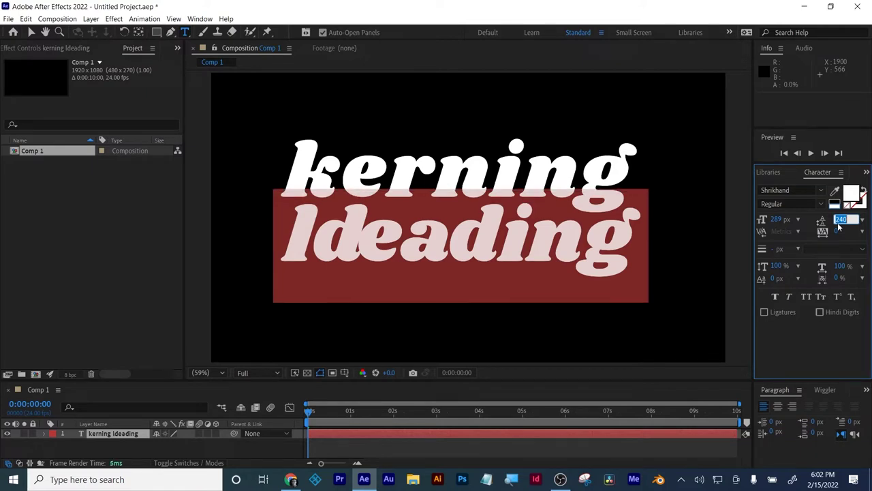
# Correct the second line to read "leading" and set its leading to 260 px.
pyautogui.click(349, 234)
pyautogui.press('BackSpace')
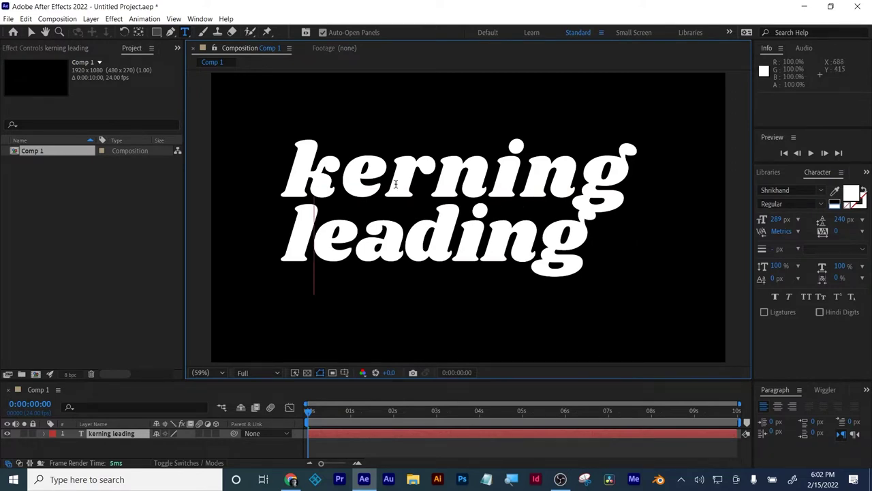
pyautogui.doubleClick(418, 238)
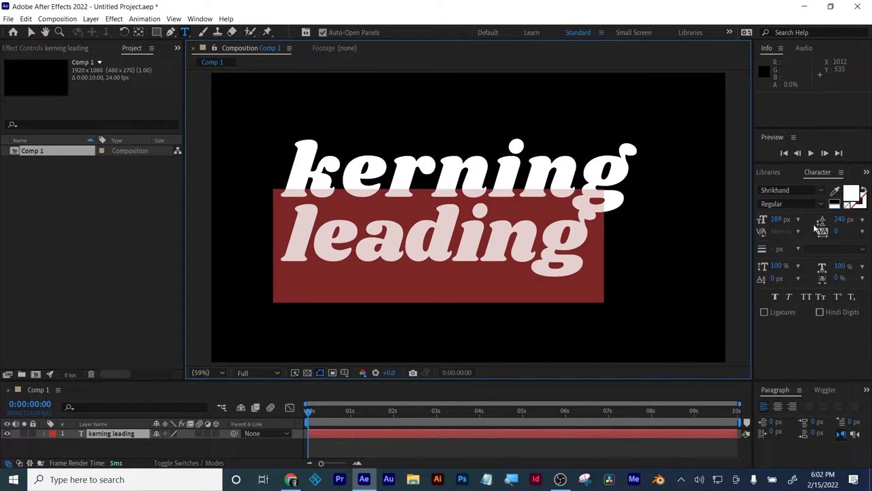
pyautogui.click(842, 220)
pyautogui.press('Up')
pyautogui.press('Up')
pyautogui.press('Up')
pyautogui.press('Up')
pyautogui.press('Up')
pyautogui.press('Up')
pyautogui.press('Up')
pyautogui.press('Up')
pyautogui.press('Up')
pyautogui.press('Up')
pyautogui.press('Up')
pyautogui.press('Up')
pyautogui.press('Up')
pyautogui.press('Up')
pyautogui.press('Up')
pyautogui.press('Up')
pyautogui.press('Up')
pyautogui.press('Up')
pyautogui.press('Up')
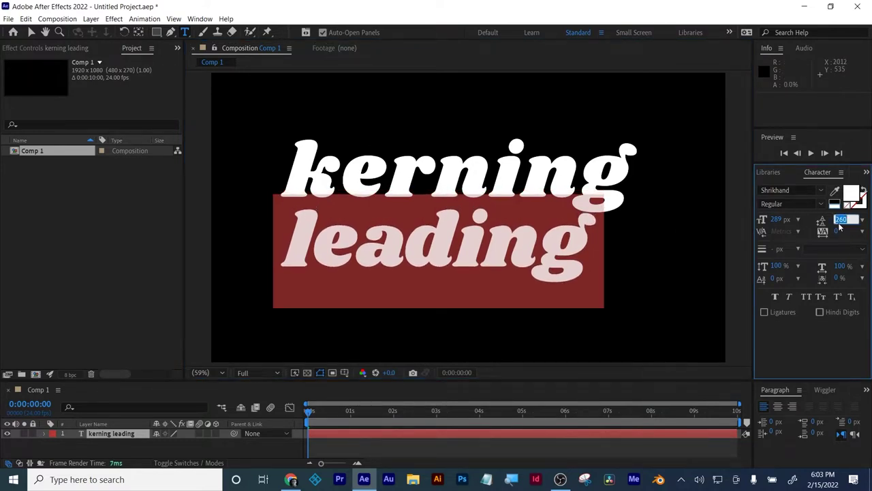
pyautogui.click(30, 34)
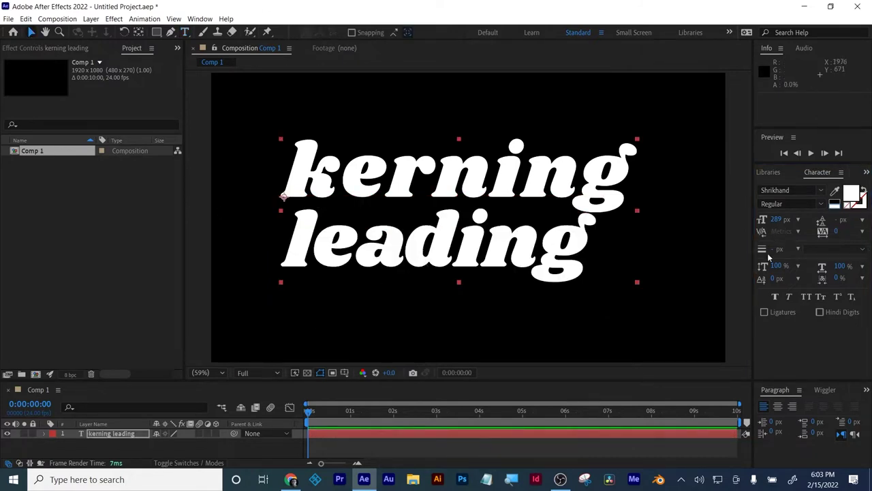
# Examine the kerning between the letters of "kerning" and the leading applied to the second line.
pyautogui.click(580, 193)
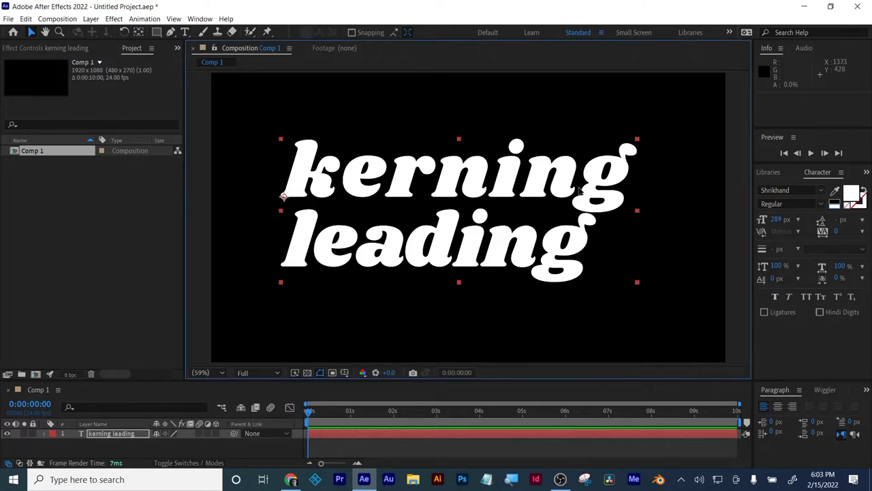
pyautogui.doubleClick(581, 193)
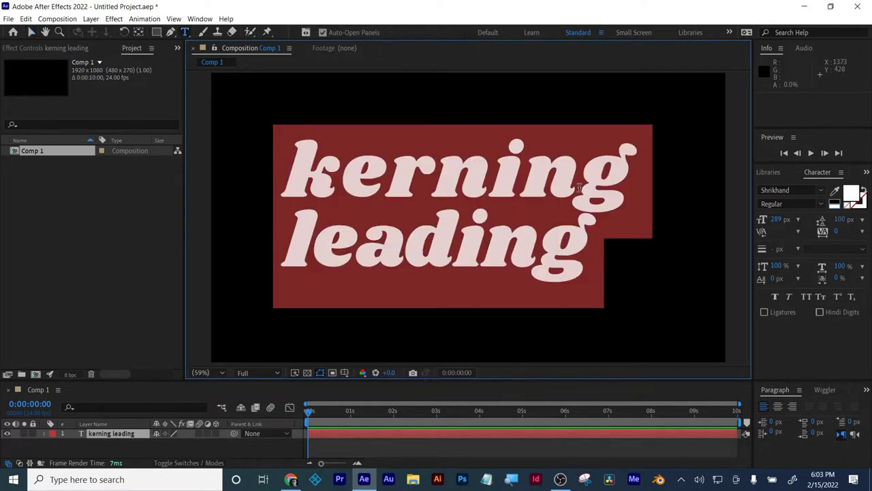
pyautogui.click(510, 176)
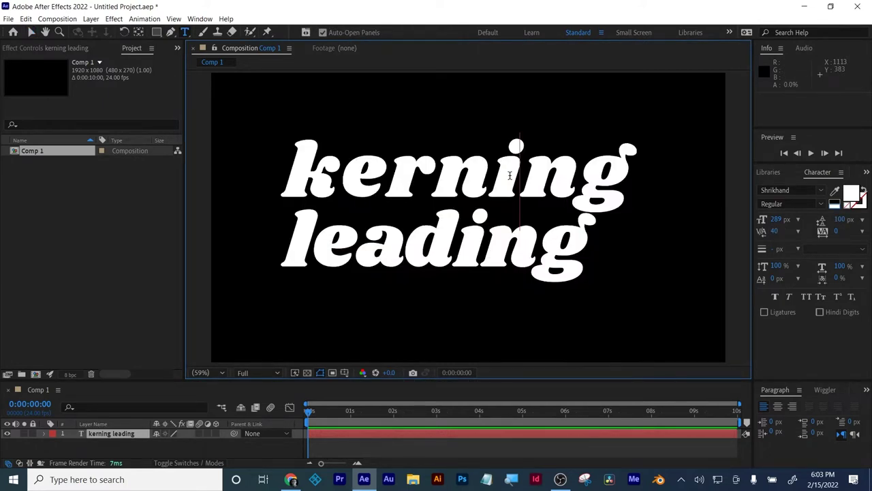
pyautogui.press('Right')
pyautogui.press('Right')
pyautogui.press('Right')
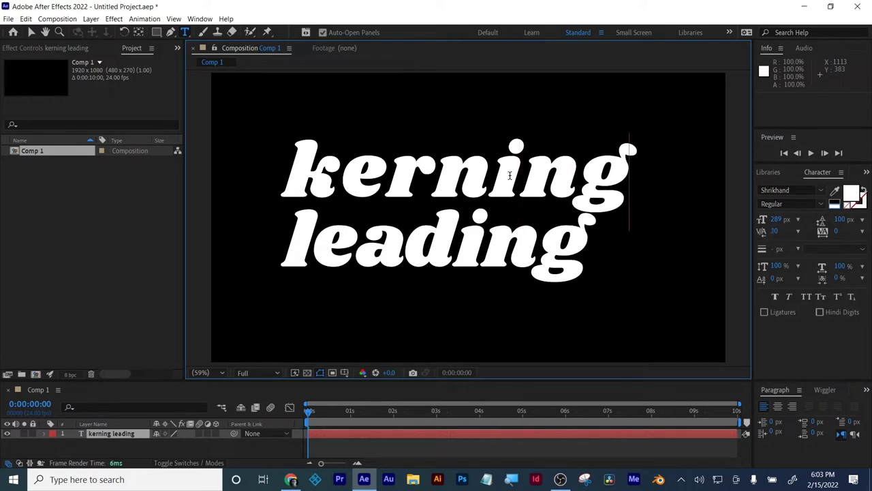
pyautogui.press('Left')
pyautogui.press('Right')
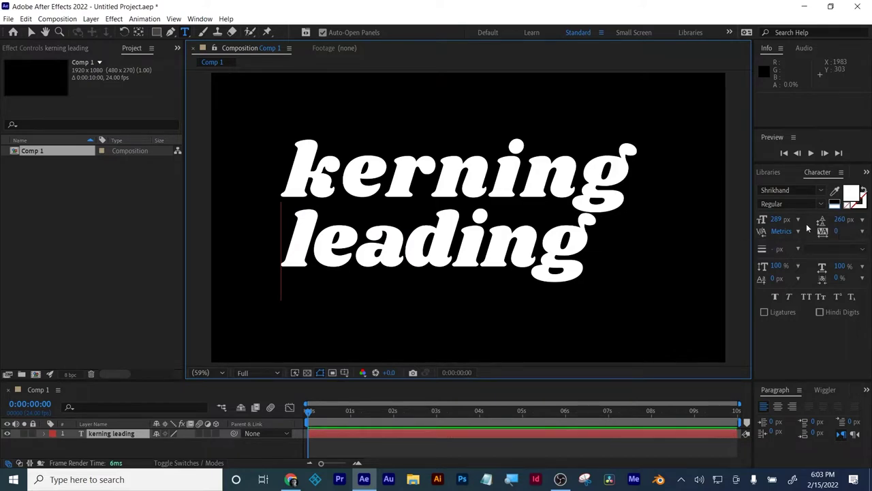
pyautogui.doubleClick(451, 265)
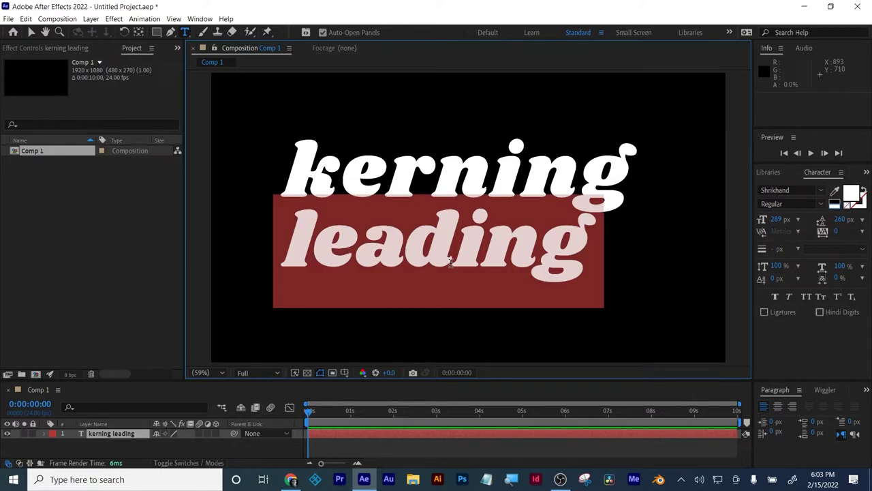
# Increase the tracking of the "leading" line to 60.
pyautogui.click(837, 232)
pyautogui.press('Up')
pyautogui.press('Up')
pyautogui.press('Up')
pyautogui.press('Up')
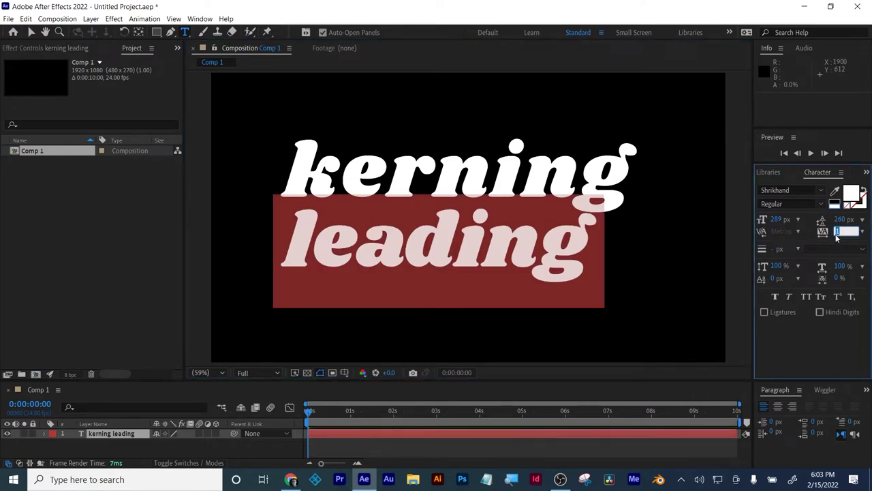
pyautogui.press('Up')
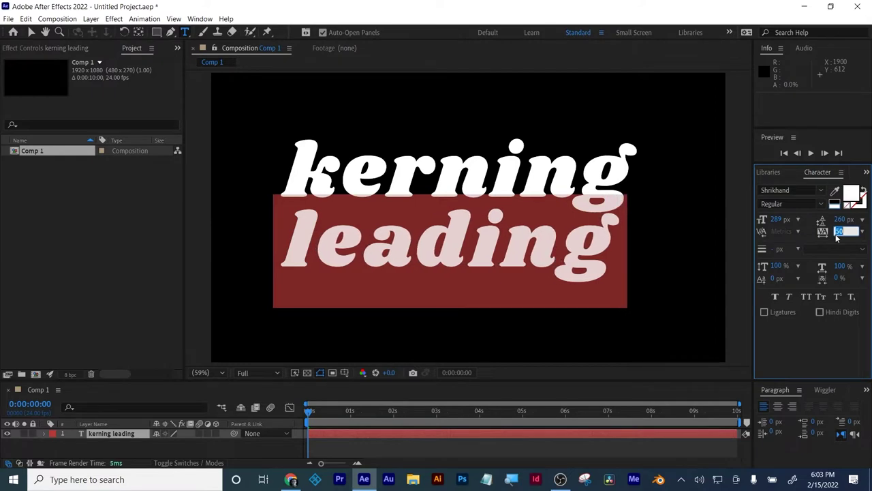
pyautogui.press('Up')
pyautogui.press('Up')
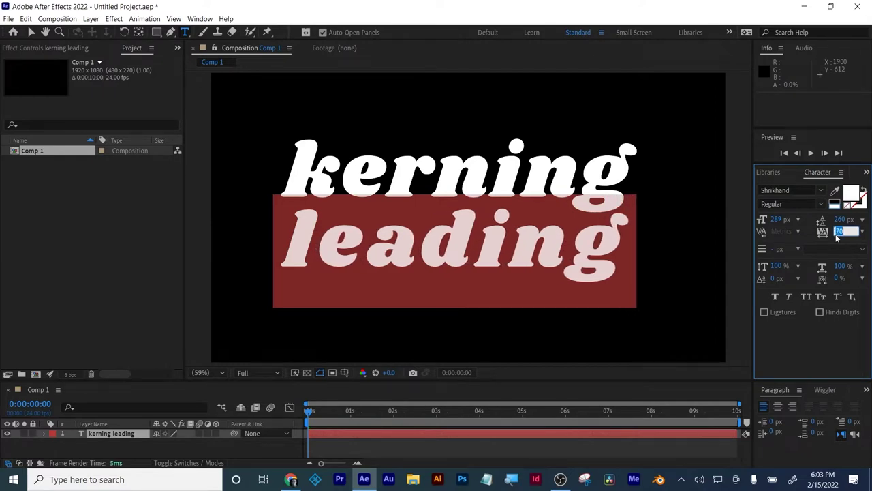
pyautogui.press('Down')
pyautogui.click(636, 250)
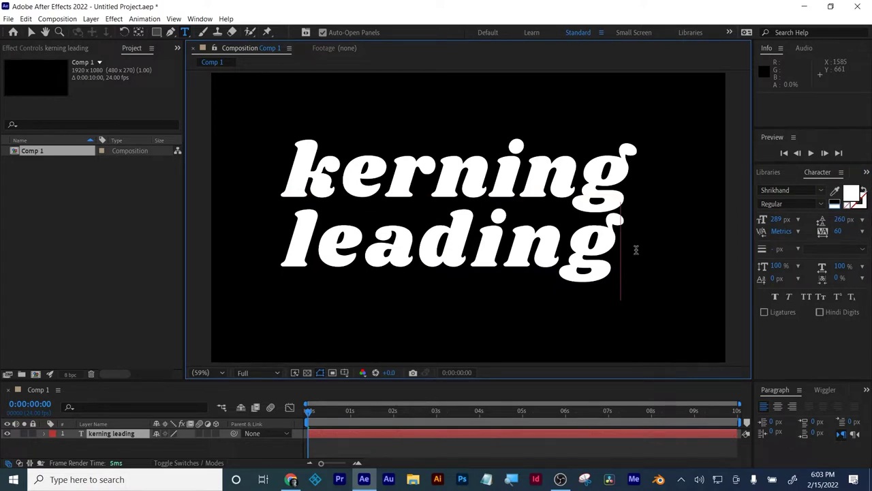
# Show the rulers and place a horizontal guide across the composition between the two text lines.
pyautogui.click(31, 32)
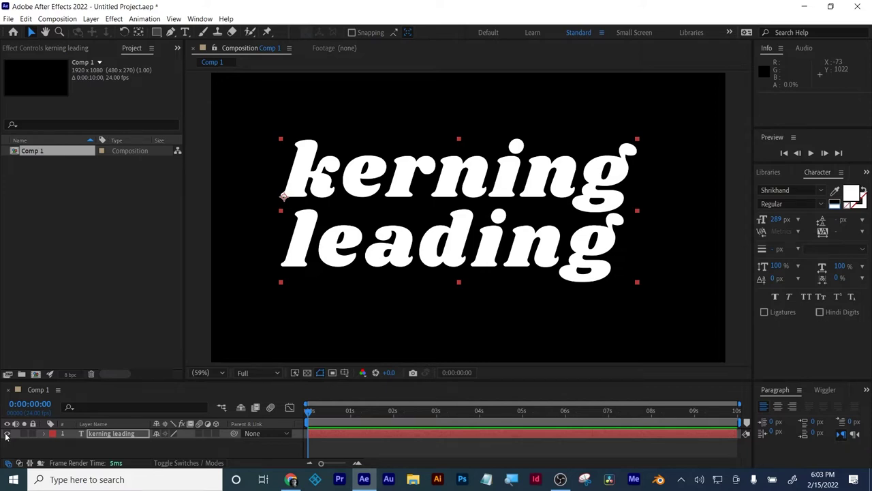
pyautogui.click(195, 120)
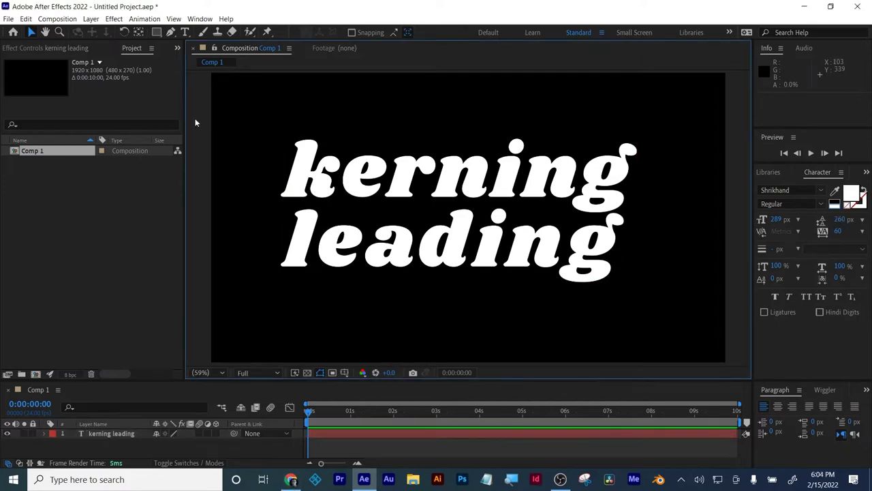
pyautogui.hotkey('ctrl', 'r')
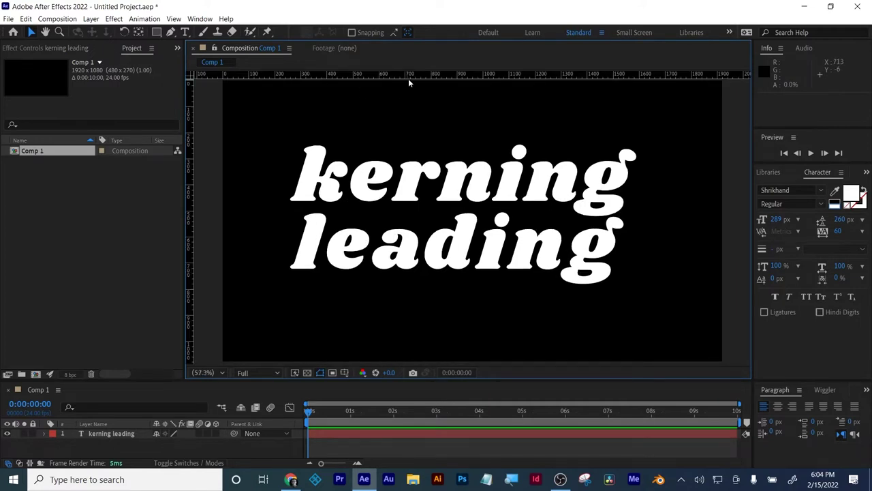
pyautogui.moveTo(411, 74); pyautogui.dragTo(402, 197)
# Move the text layer up to position 273.0, 400.9 so "kerning" sits above the guide.
pyautogui.click(402, 198)
pyautogui.hotkey('shift', 'Up')
pyautogui.hotkey('shift', 'Up')
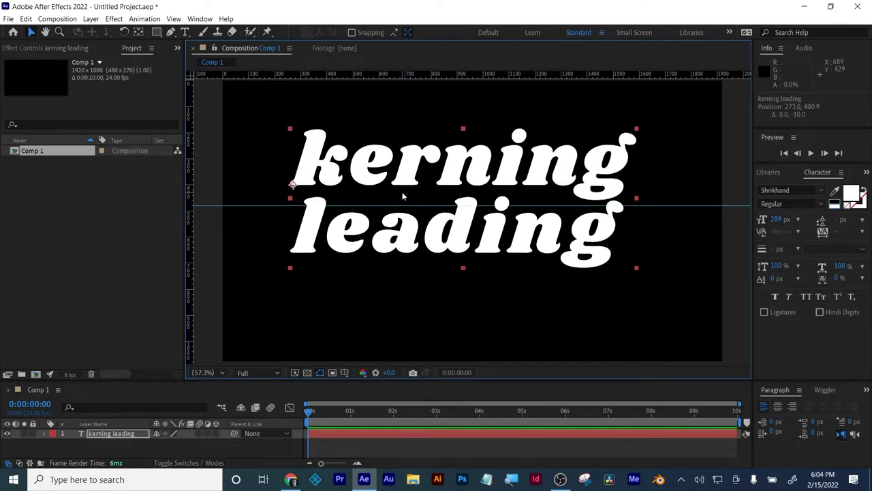
# Increase the leading of the second text line to 340 px and deselect the text layer.
pyautogui.tripleClick(430, 225)
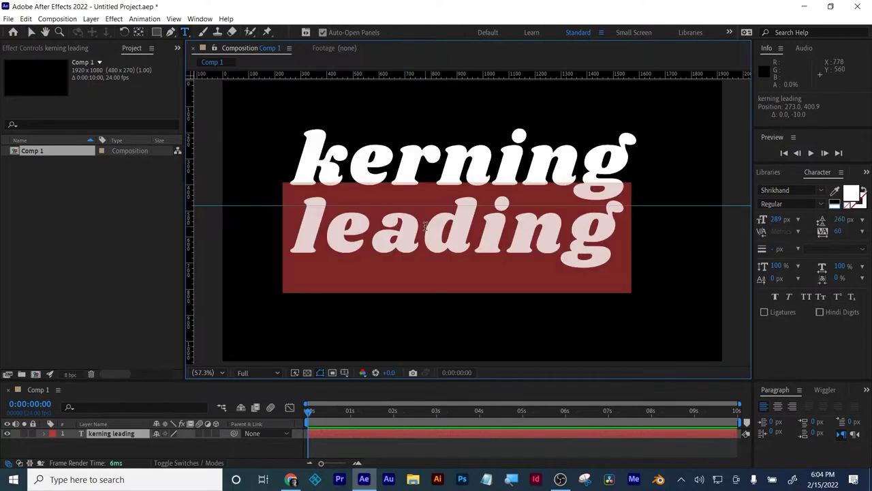
pyautogui.click(840, 219)
pyautogui.write('280')
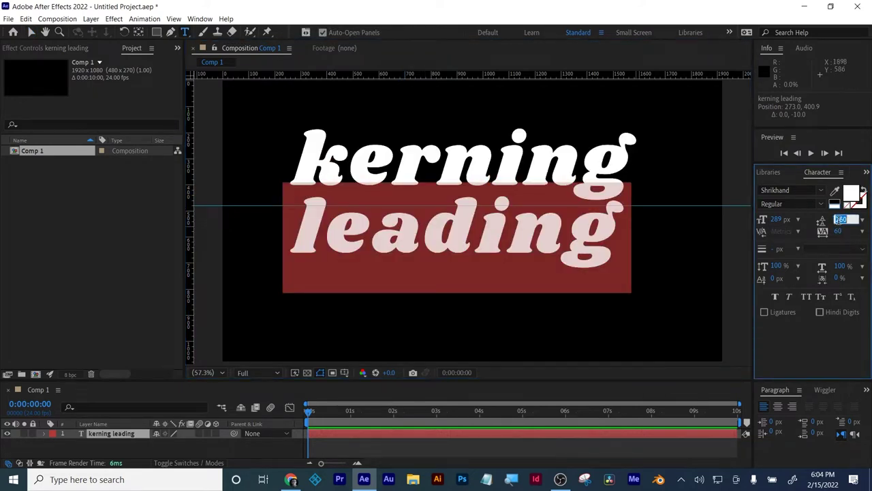
pyautogui.press('Return')
pyautogui.press('Up')
pyautogui.press('Up')
pyautogui.press('Up')
pyautogui.press('Up')
pyautogui.press('Up')
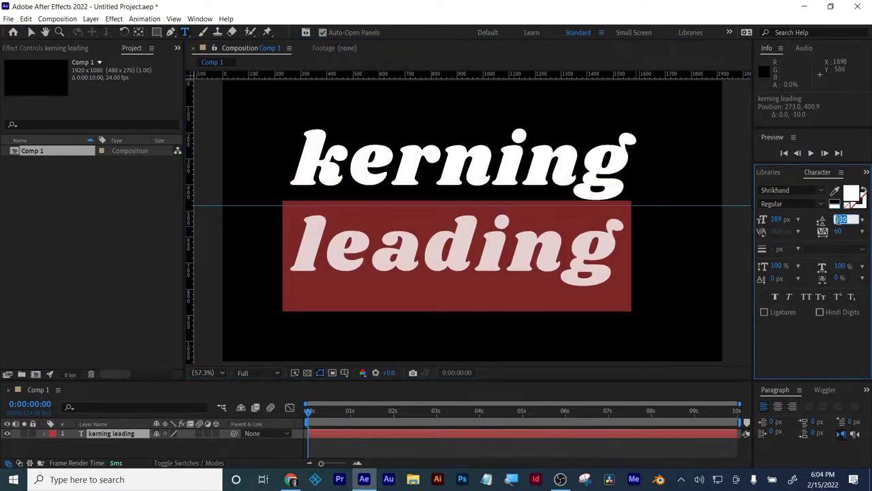
pyautogui.press('Up')
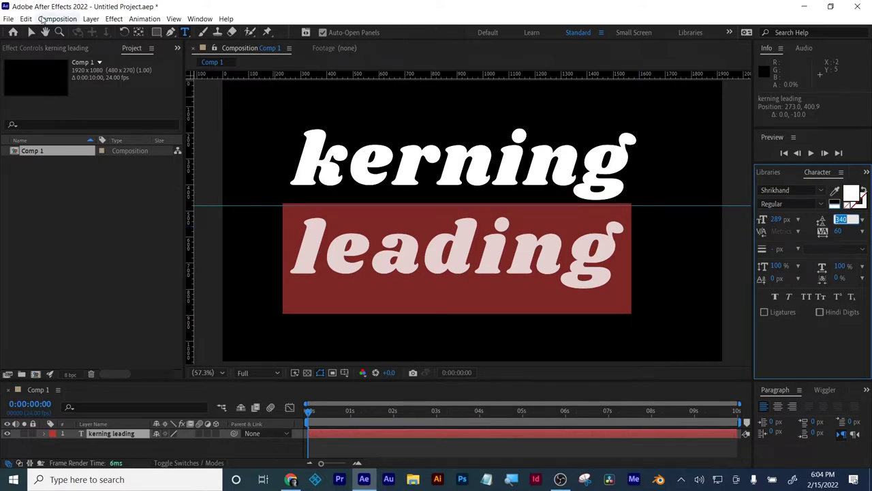
pyautogui.click(30, 32)
pyautogui.click(219, 123)
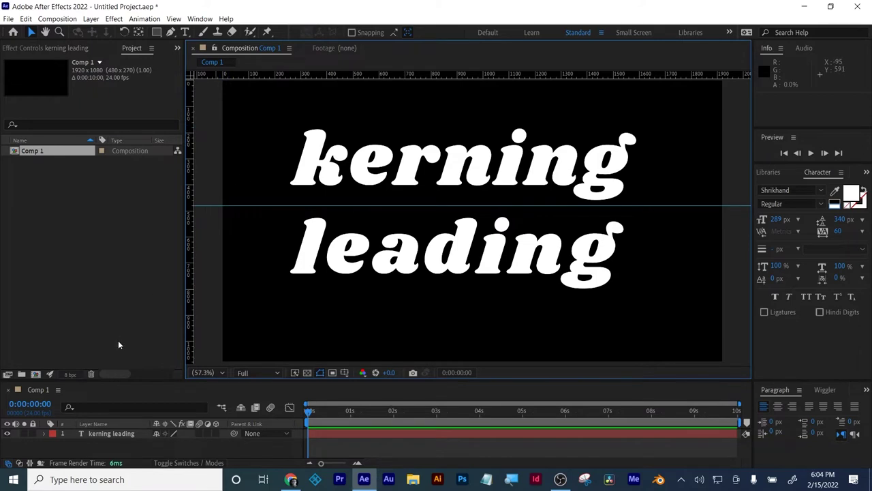
# Duplicate the text layer and delete the "kerning" line from the copy, keeping only "leading".
pyautogui.click(112, 432)
pyautogui.hotkey('ctrl', 'd')
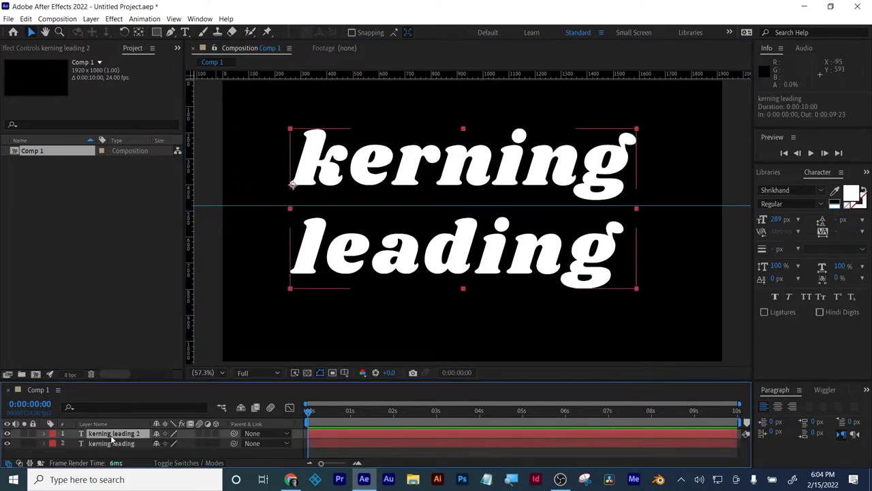
pyautogui.doubleClick(383, 275)
pyautogui.doubleClick(383, 275)
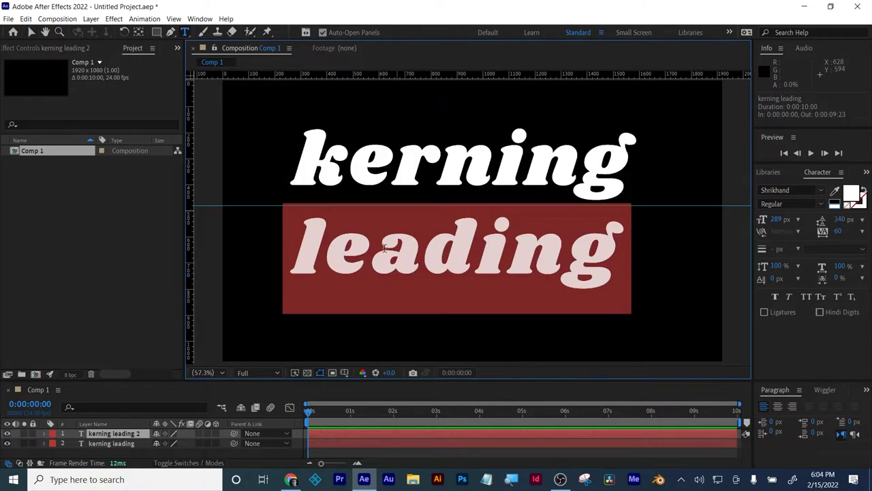
pyautogui.click(379, 293)
pyautogui.hotkey('shift', 'Up')
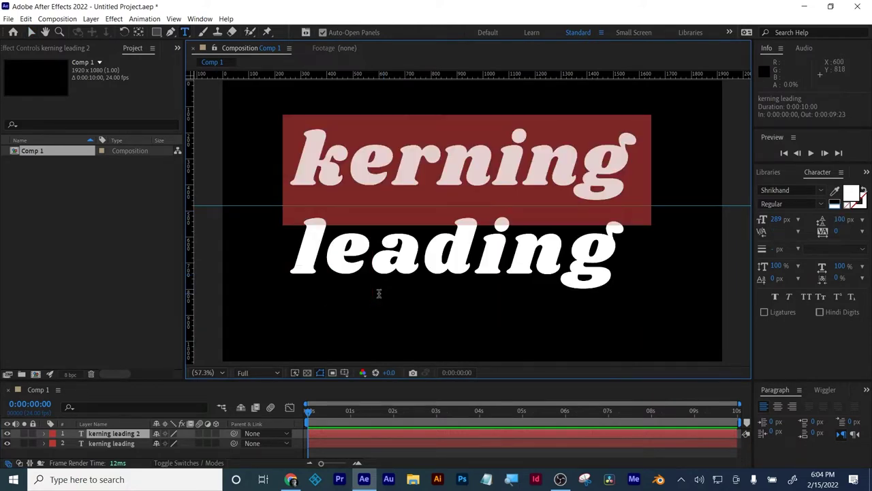
pyautogui.press('BackSpace')
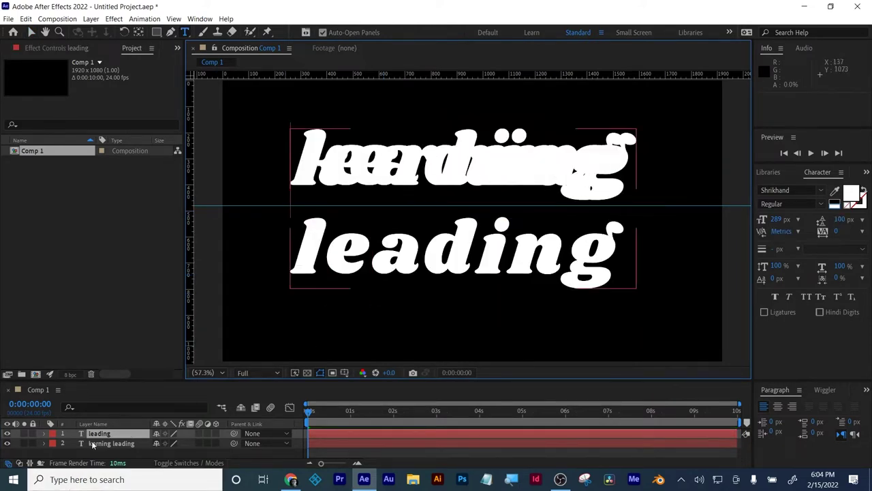
# Delete the "leading" line from the original text layer, keeping only "kerning".
pyautogui.doubleClick(379, 293)
pyautogui.moveTo(627, 167); pyautogui.dragTo(631, 289)
pyautogui.press('BackSpace')
pyautogui.click(102, 443)
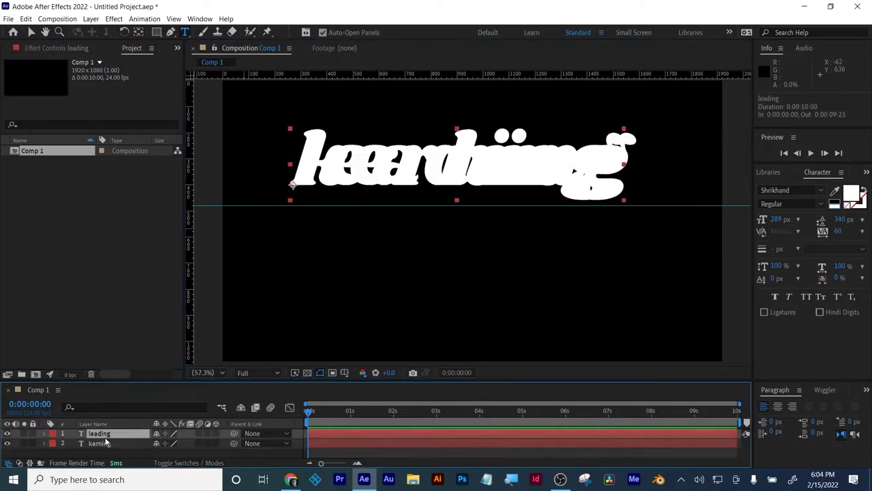
# Move the "leading" layer down just below the guide, to position 273.0, 712.9, and hide the rulers.
pyautogui.press('v')
pyautogui.hotkey('ctrl', 'Up')
pyautogui.hotkey('shift', 'Down')
pyautogui.hotkey('shift', 'Down')
pyautogui.hotkey('shift', 'Down')
pyautogui.hotkey('shift', 'Down')
pyautogui.hotkey('shift', 'Down')
pyautogui.hotkey('shift', 'Down')
pyautogui.hotkey('shift', 'Down')
pyautogui.hotkey('shift', 'Down')
pyautogui.hotkey('shift', 'Down')
pyautogui.hotkey('shift', 'Down')
pyautogui.hotkey('shift', 'Down')
pyautogui.hotkey('shift', 'Down')
pyautogui.hotkey('shift', 'Down')
pyautogui.hotkey('shift', 'Down')
pyautogui.hotkey('shift', 'Down')
pyautogui.hotkey('shift', 'Down')
pyautogui.hotkey('shift', 'Down')
pyautogui.hotkey('shift', 'Down')
pyautogui.hotkey('shift', 'Down')
pyautogui.hotkey('shift', 'Down')
pyautogui.press('Up')
pyautogui.press('Up')
pyautogui.press('Up')
pyautogui.press('Up')
pyautogui.press('Up')
pyautogui.press('Up')
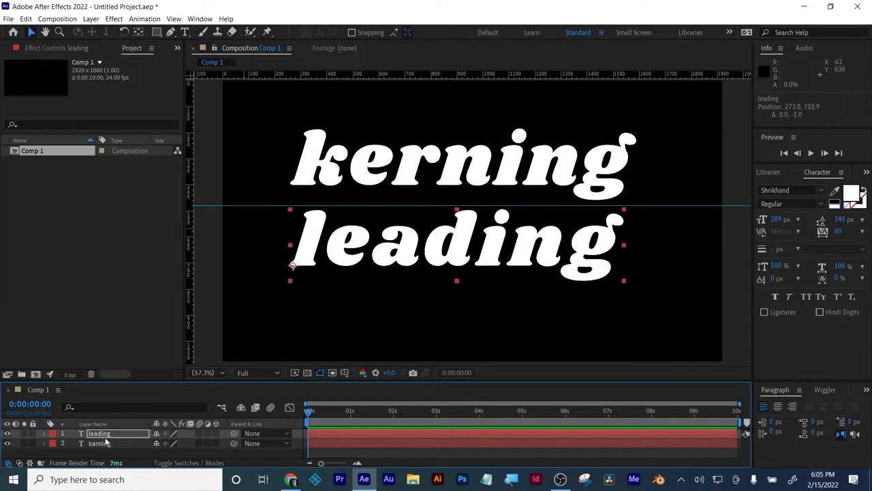
pyautogui.click(199, 360)
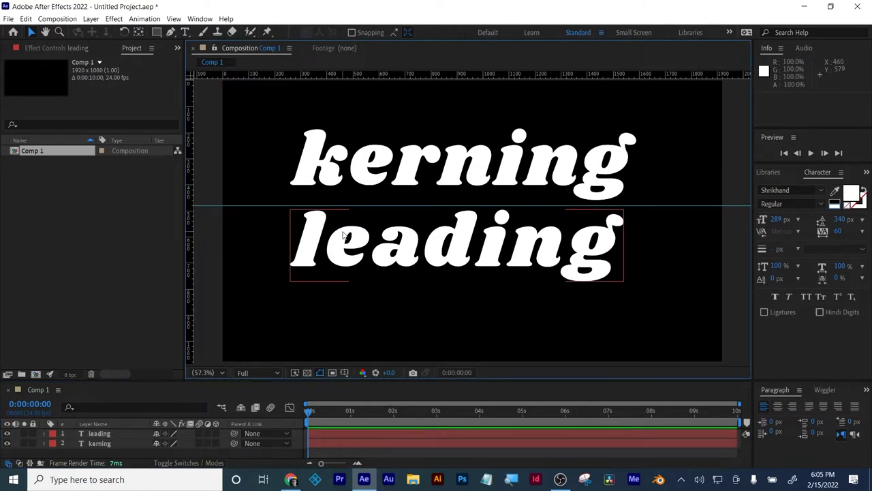
pyautogui.hotkey('ctrl', 'r')
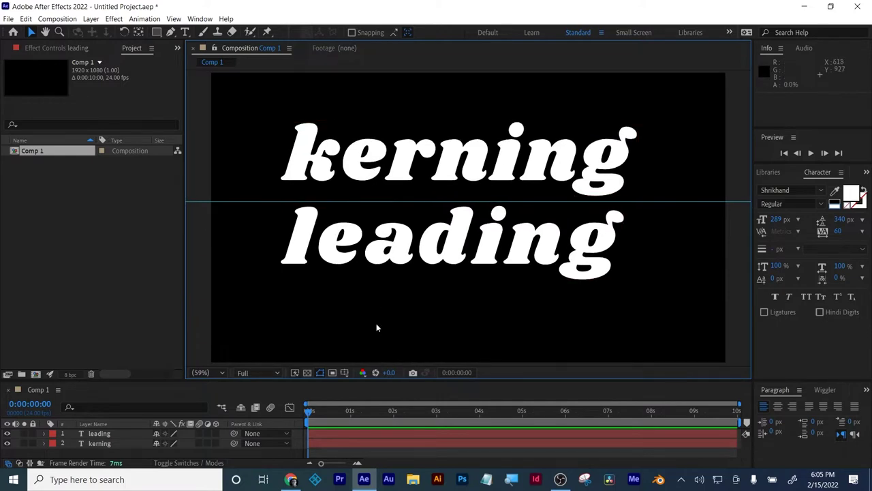
# Add Position keyframes at 0:00:00:00 on both the "leading" and "kerning" layers.
pyautogui.click(99, 434)
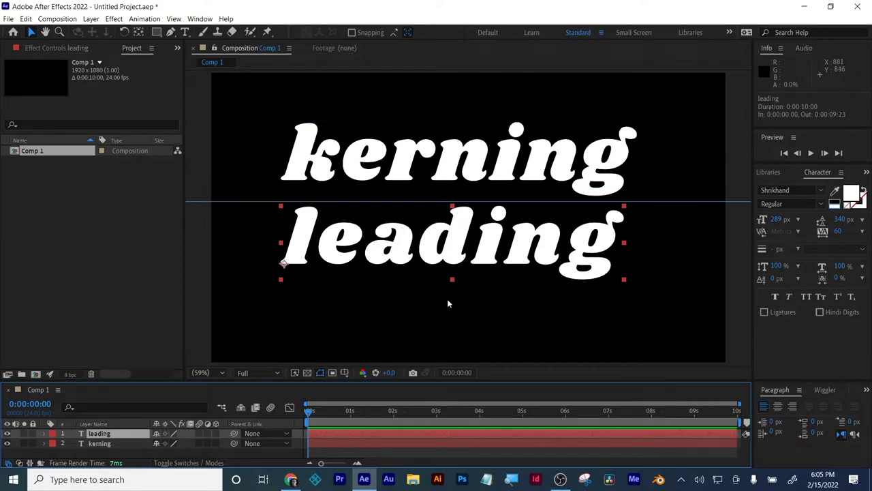
pyautogui.press('p')
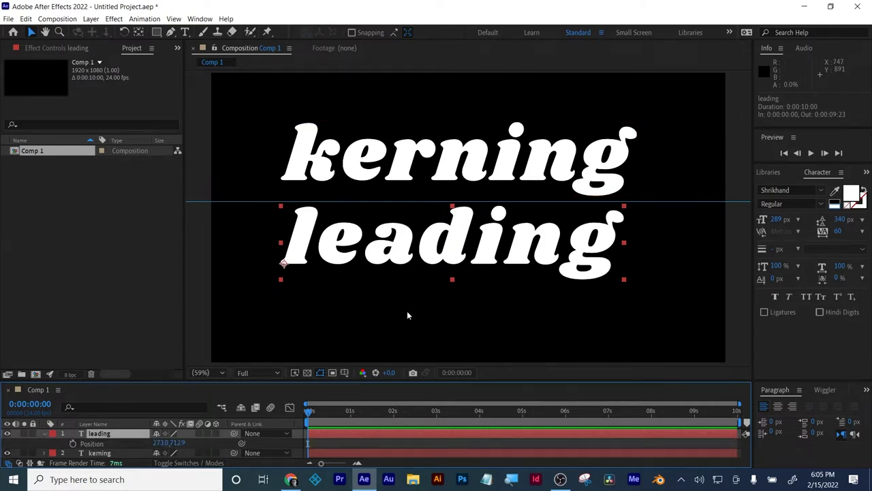
pyautogui.click(73, 443)
pyautogui.click(336, 452)
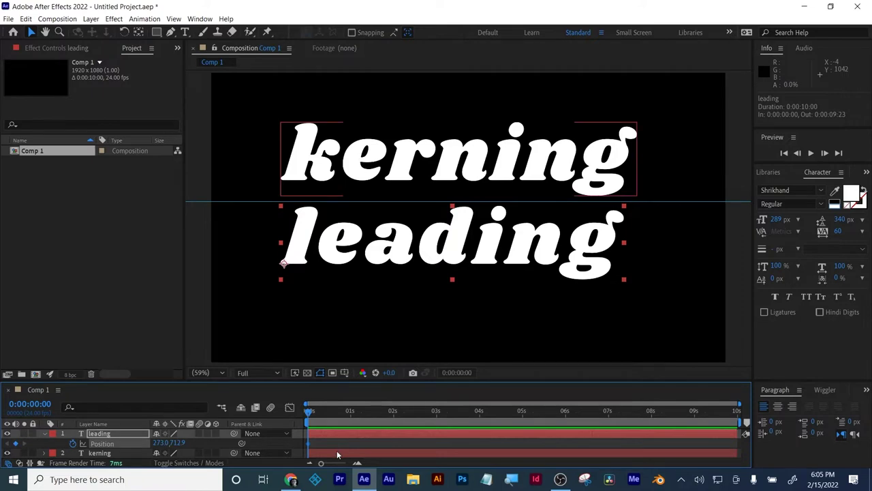
pyautogui.press('p')
pyautogui.scroll(-1, 337, 454)
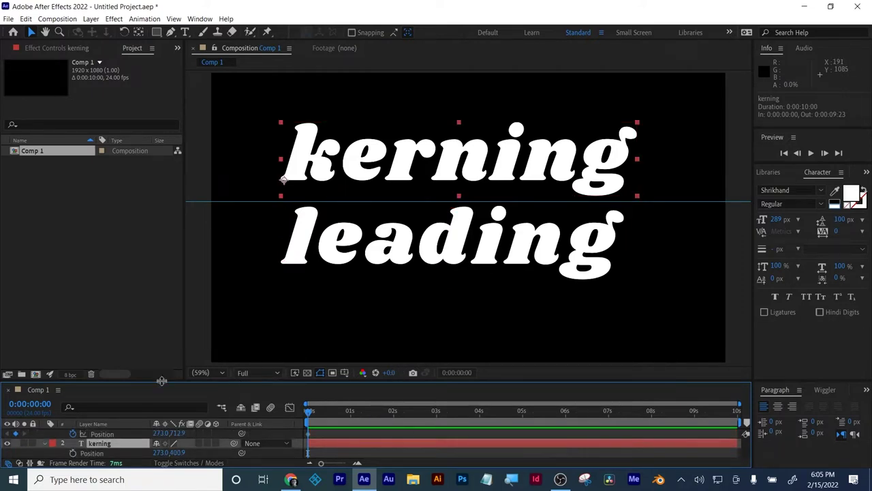
pyautogui.moveTo(161, 380); pyautogui.dragTo(164, 343)
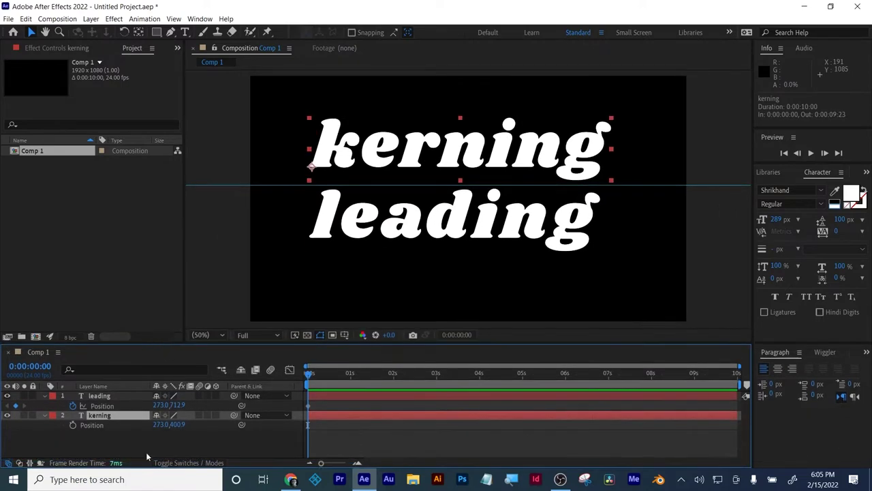
pyautogui.click(73, 425)
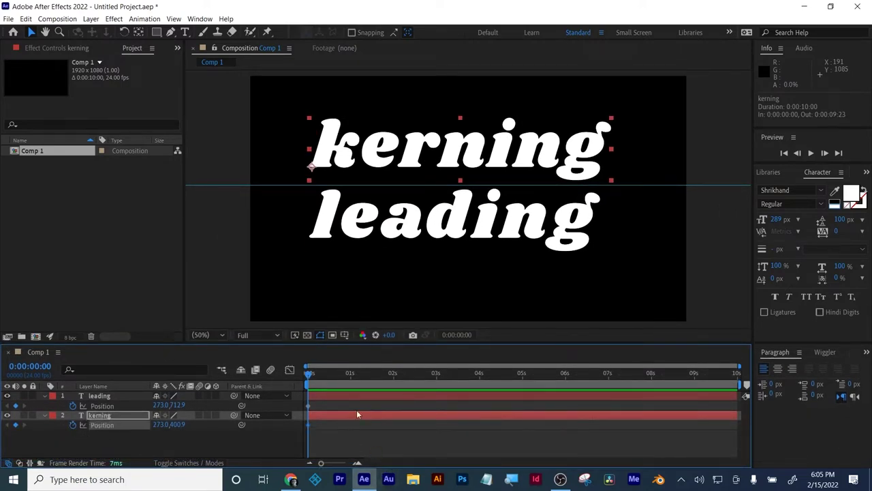
# Add Position keyframes with the current values at 0:00:00:13 on both text layers.
pyautogui.moveTo(311, 379); pyautogui.dragTo(334, 378)
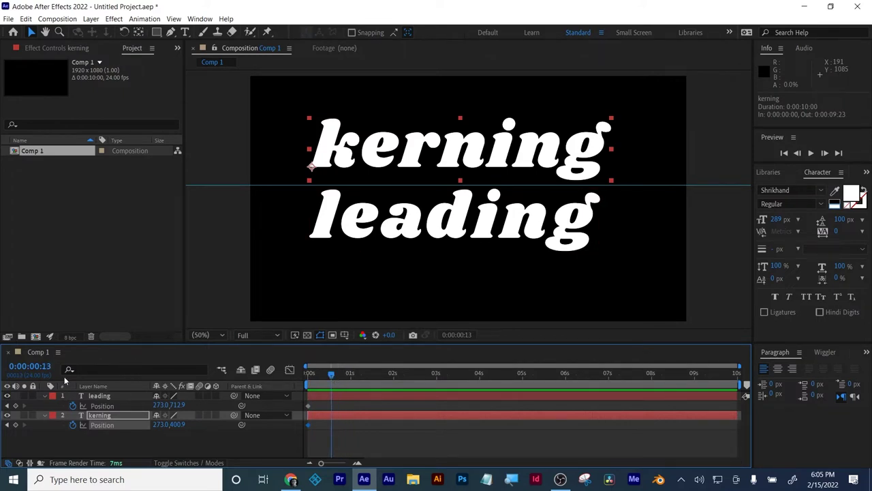
pyautogui.click(15, 406)
pyautogui.click(15, 425)
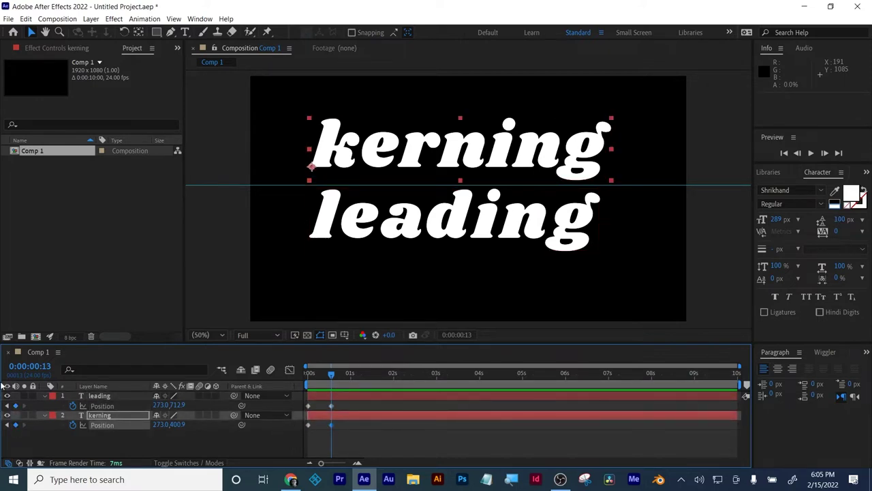
# Swap the words at the first keyframes by setting the Y position of "leading" to 412.9 and of "kerning" to 715.9.
pyautogui.click(7, 406)
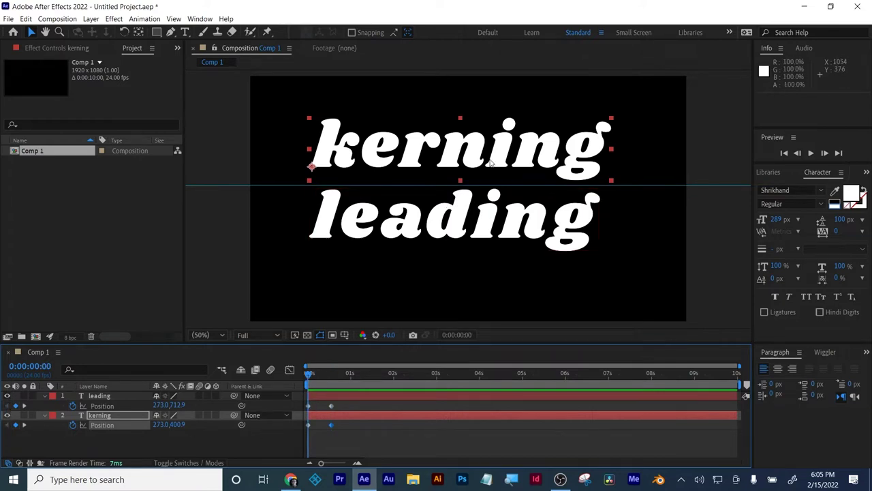
pyautogui.click(309, 405)
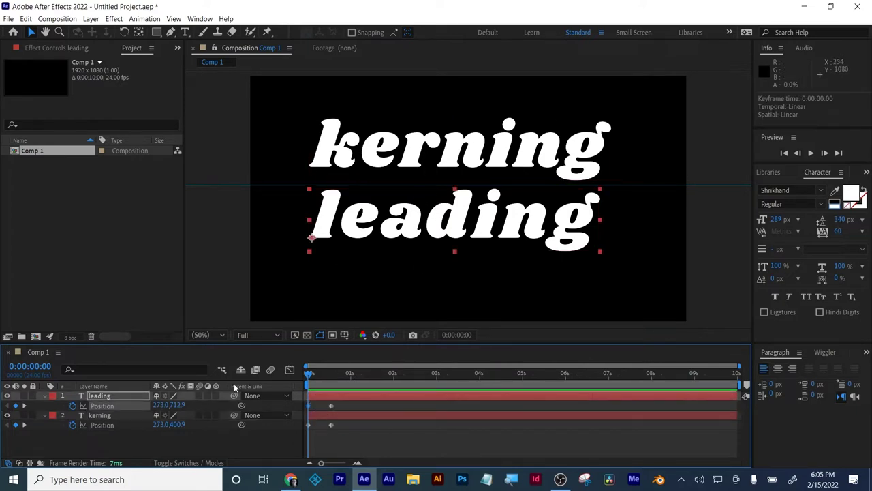
pyautogui.moveTo(179, 406); pyautogui.dragTo(7, 419)
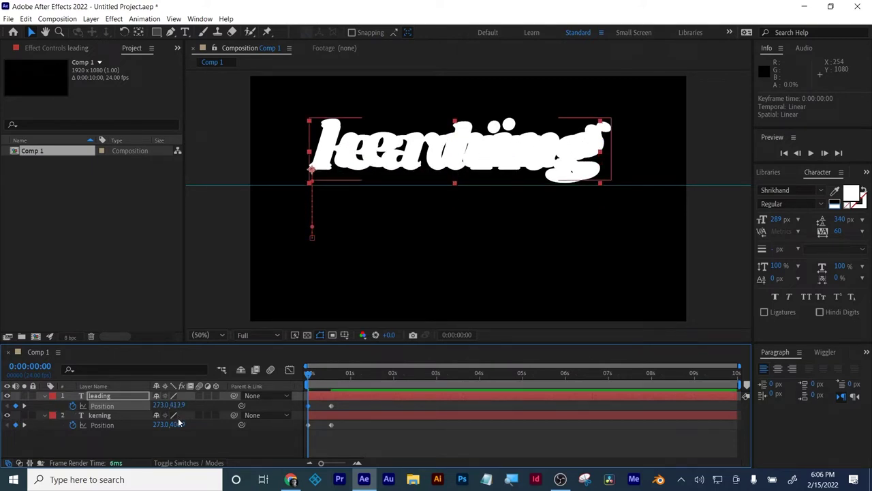
pyautogui.moveTo(179, 424); pyautogui.dragTo(340, 440)
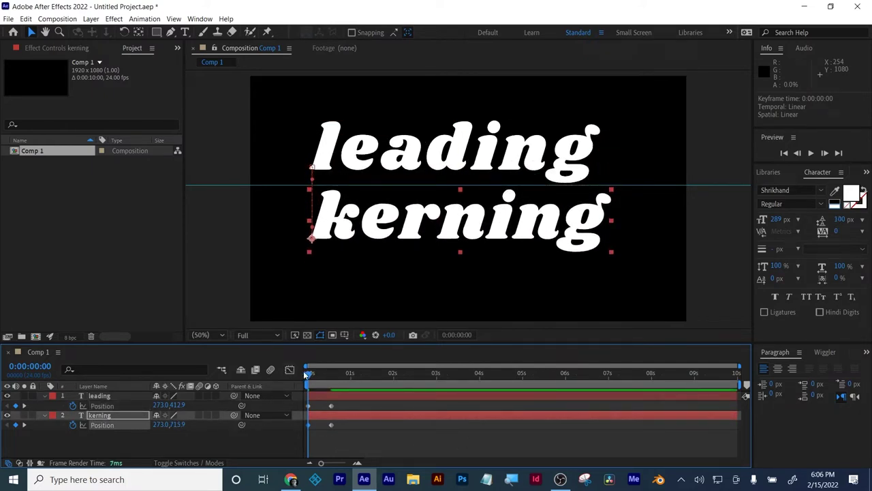
# Apply Easy Ease to all four Position keyframes of the "leading" and "kerning" layers.
pyautogui.moveTo(305, 374); pyautogui.dragTo(339, 375)
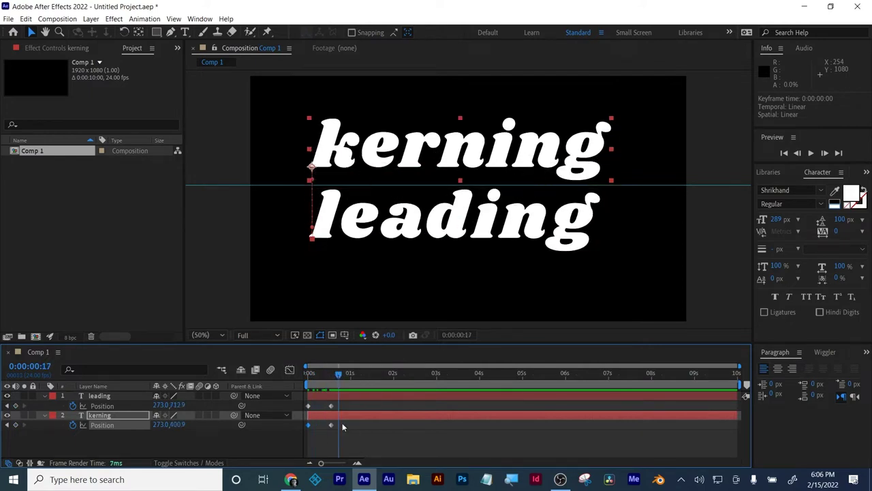
pyautogui.moveTo(348, 439); pyautogui.dragTo(281, 406)
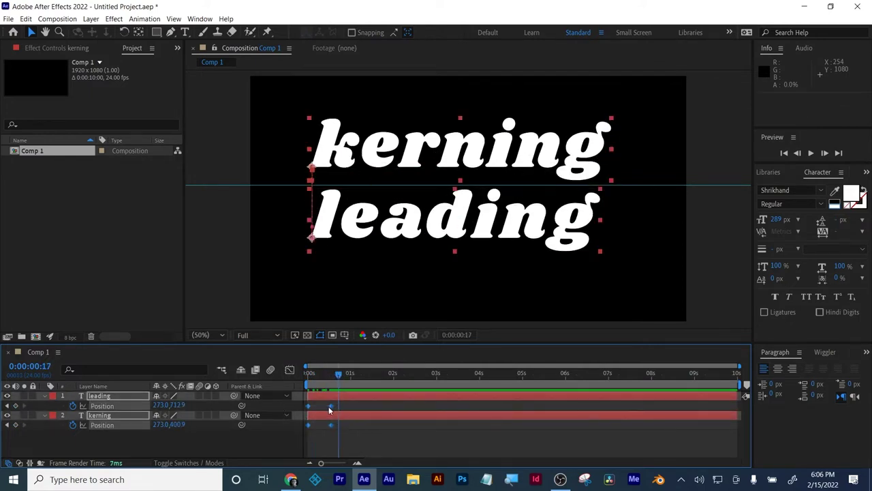
pyautogui.rightClick(329, 409)
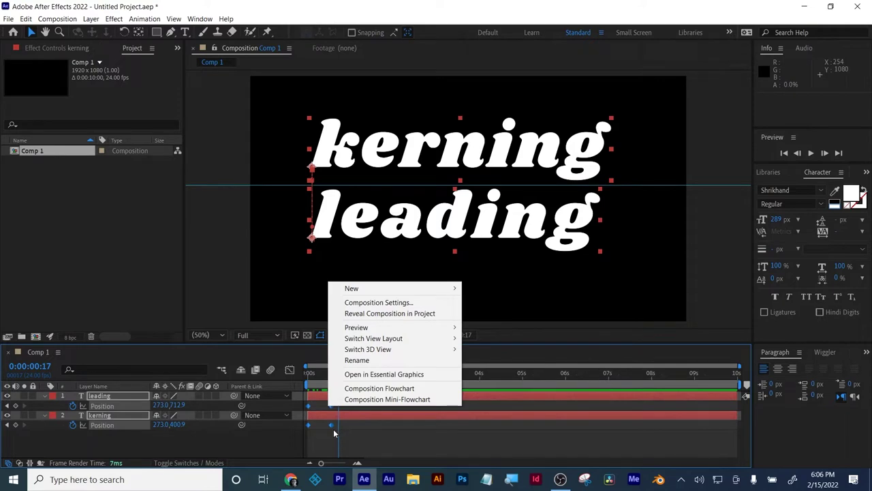
pyautogui.rightClick(332, 426)
pyautogui.moveTo(362, 422)
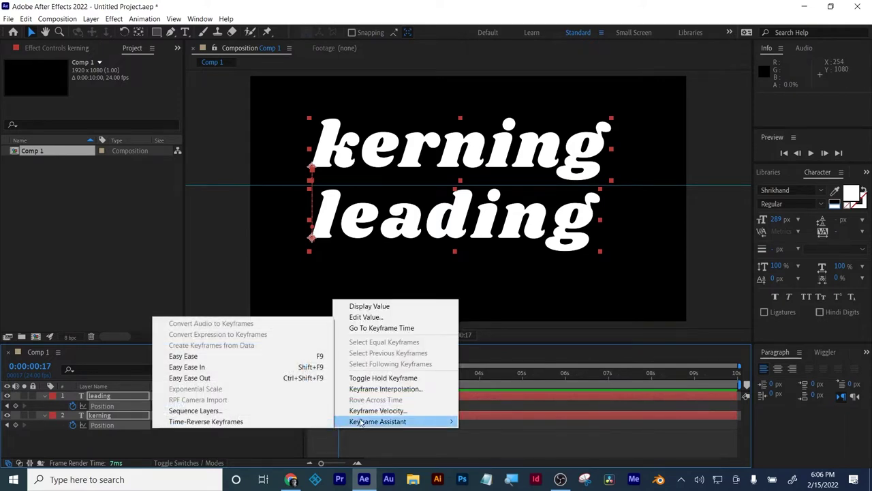
pyautogui.click(224, 357)
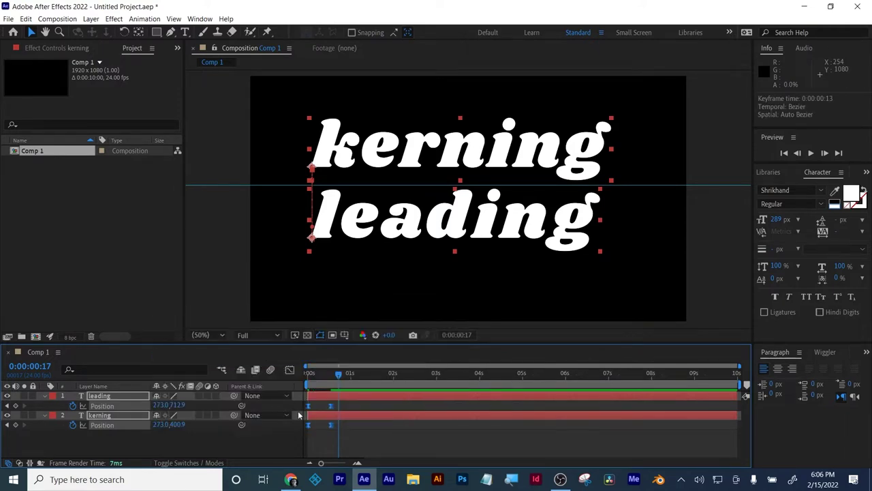
pyautogui.click(352, 445)
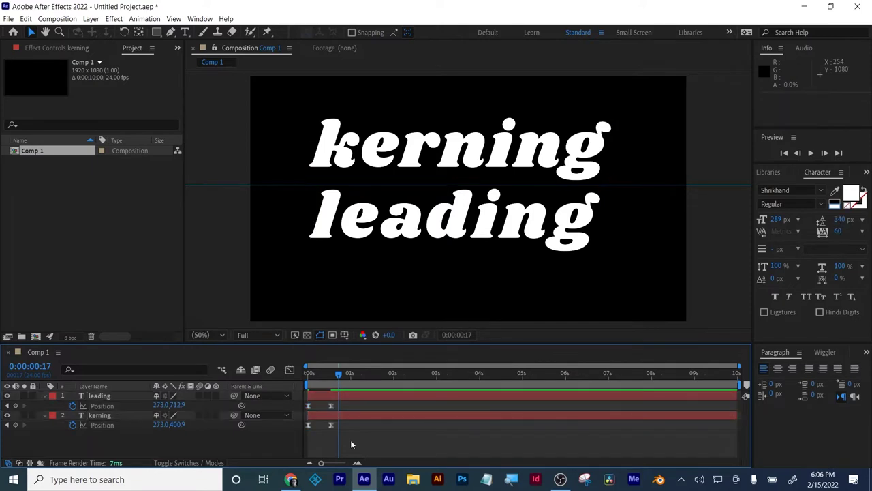
# Preview the eased word swap from the start of the composition.
pyautogui.click(340, 373)
pyautogui.moveTo(333, 371); pyautogui.dragTo(297, 370)
pyautogui.press('space')
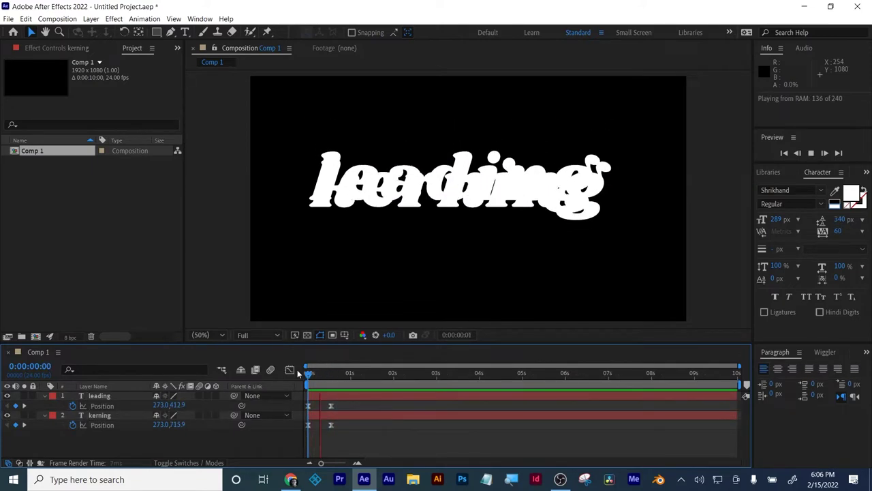
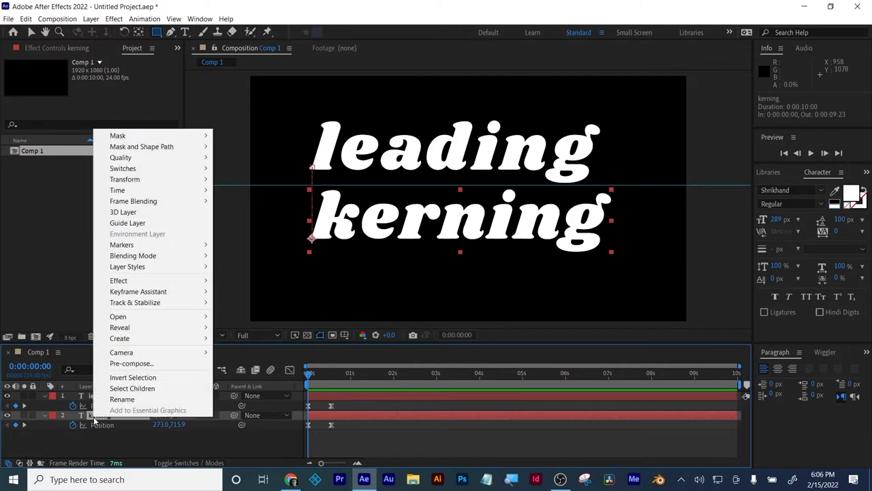
# Pre-compose the "kerning" layer as "kerning PC", moving all attributes into the new composition.
pyautogui.click(130, 365)
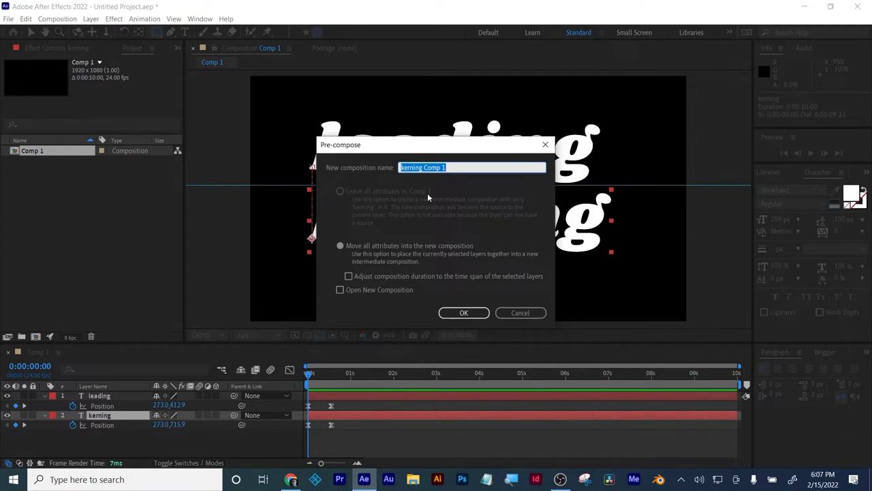
pyautogui.press('End')
pyautogui.hotkey('ctrl', 'shift', 'Left')
pyautogui.hotkey('ctrl', 'shift', 'Left')
pyautogui.write('PV')
pyautogui.press('BackSpace')
pyautogui.write('C')
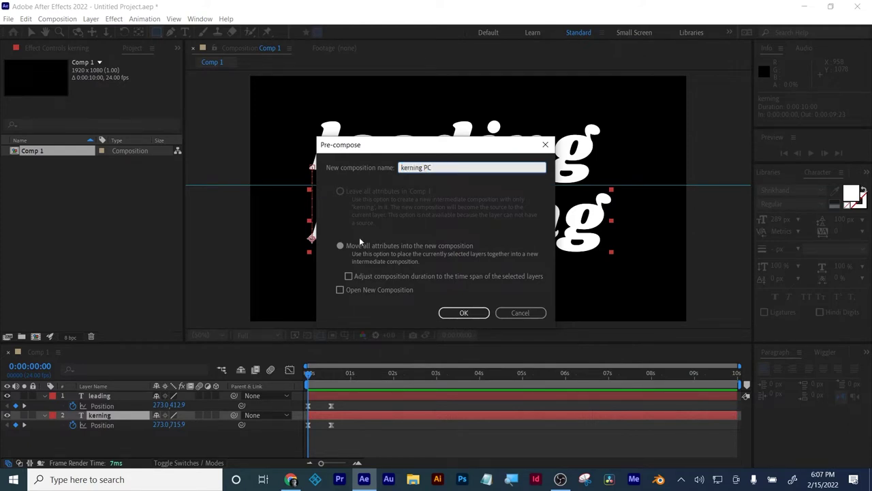
pyautogui.click(340, 247)
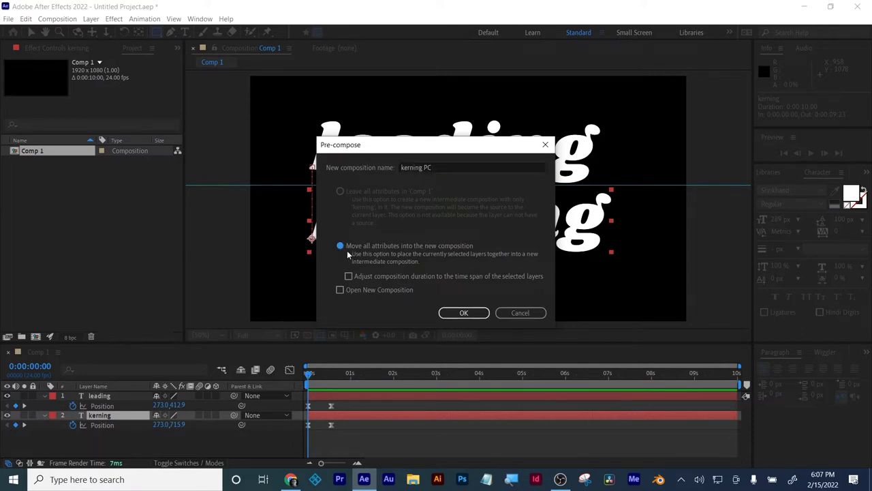
pyautogui.click(444, 311)
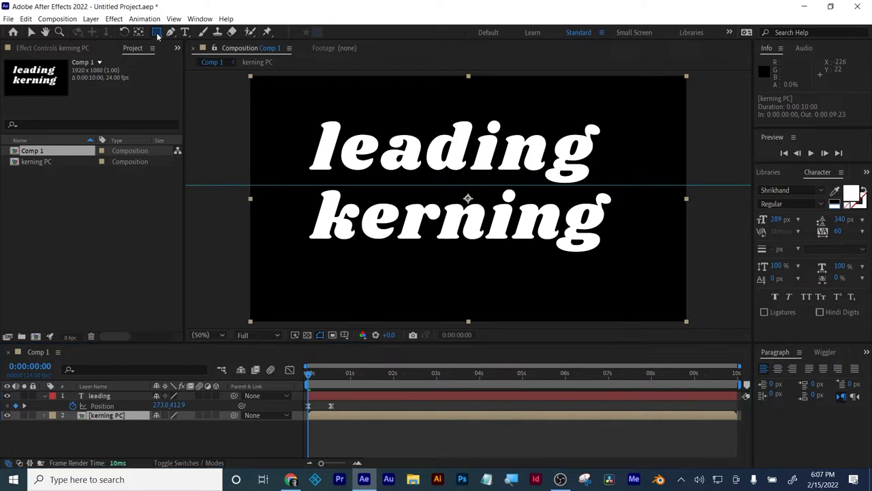
# Draw a rectangular mask on the "kerning PC" layer around the lower word, below the guide, and preview the animation.
pyautogui.moveTo(299, 184); pyautogui.dragTo(628, 268)
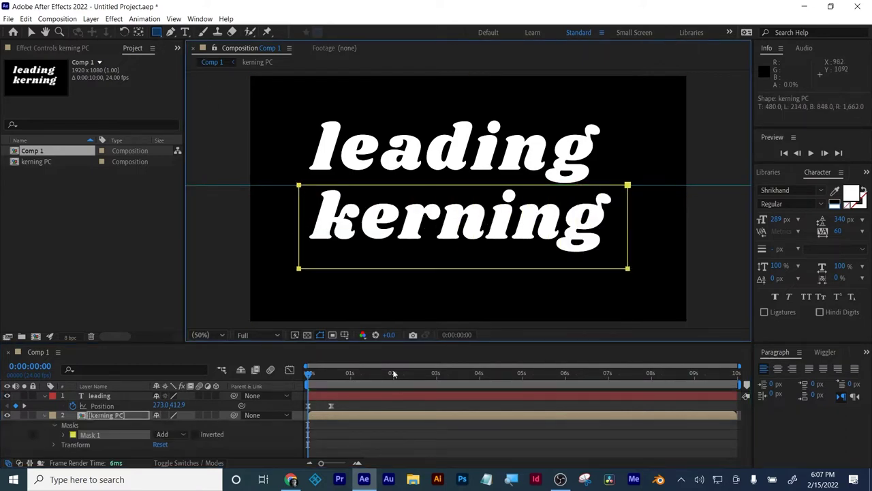
pyautogui.click(307, 376)
pyautogui.press('space')
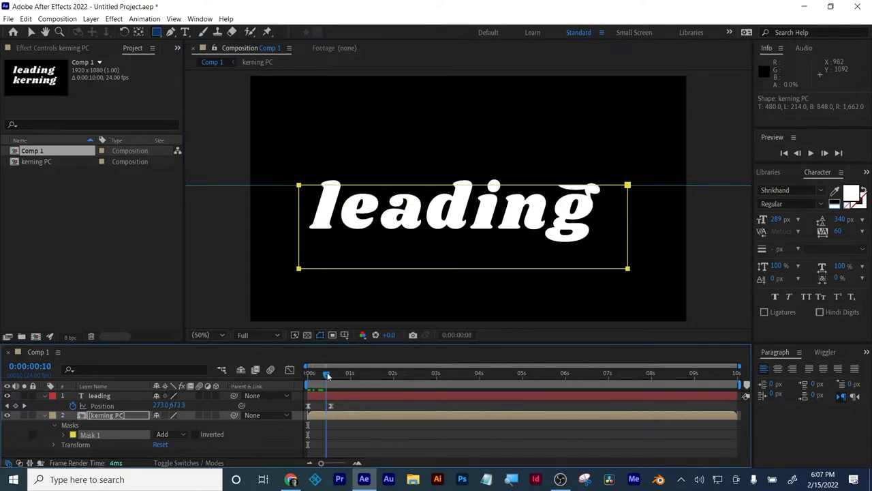
pyautogui.press('space')
pyautogui.press('space')
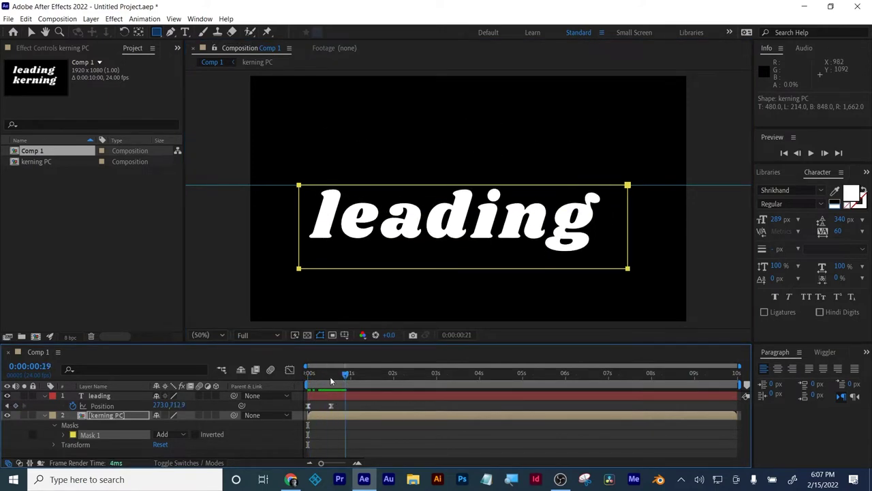
pyautogui.press('space')
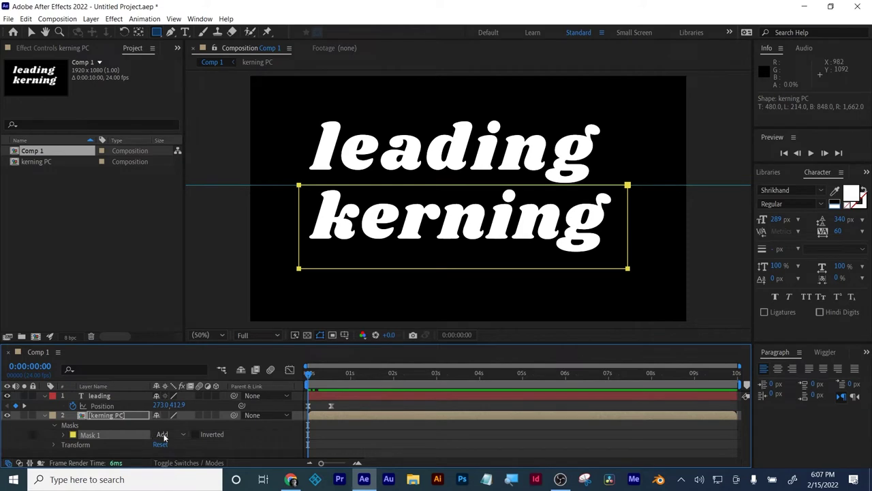
# Set the mode of Mask 1 on "kerning PC" to Subtract, comparing it with Add.
pyautogui.click(164, 437)
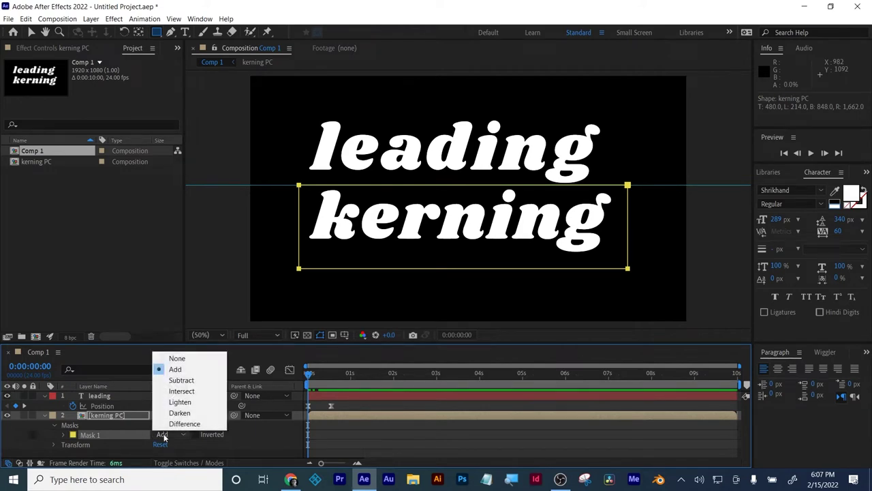
pyautogui.click(180, 381)
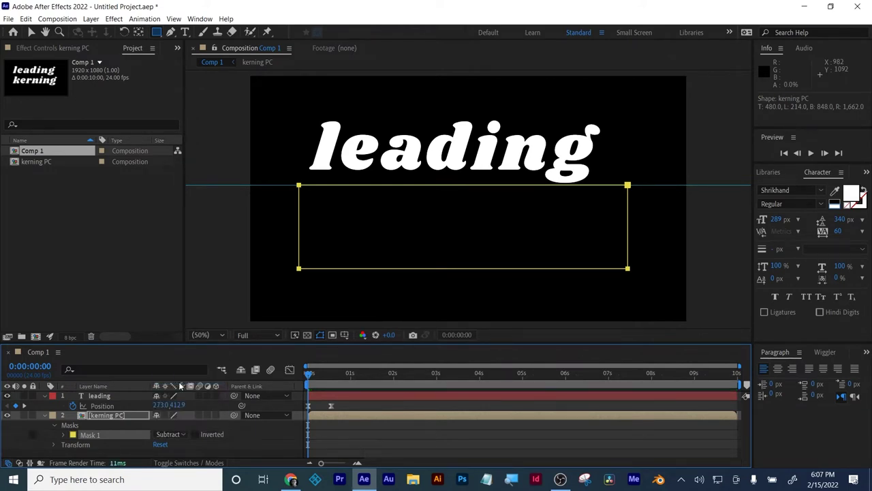
pyautogui.moveTo(308, 373)
pyautogui.mouseDown()
pyautogui.moveTo(335, 373)
pyautogui.moveTo(308, 373)
pyautogui.mouseUp()
pyautogui.click(167, 434)
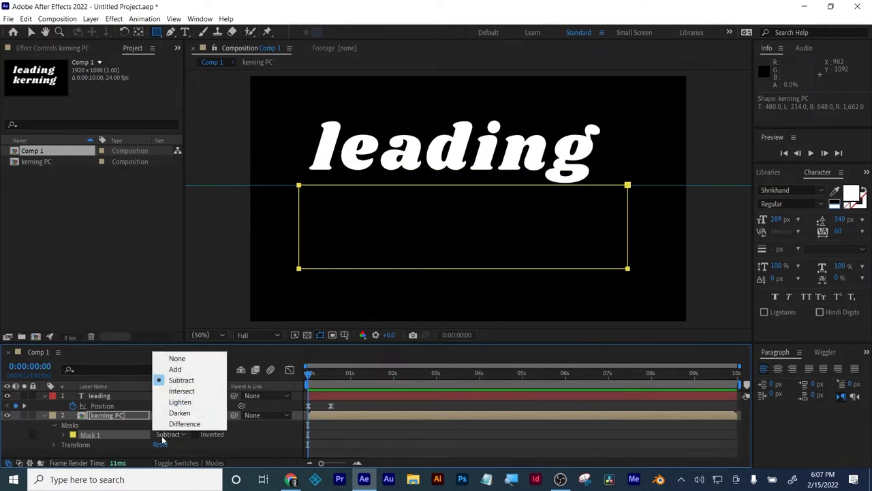
pyautogui.click(172, 368)
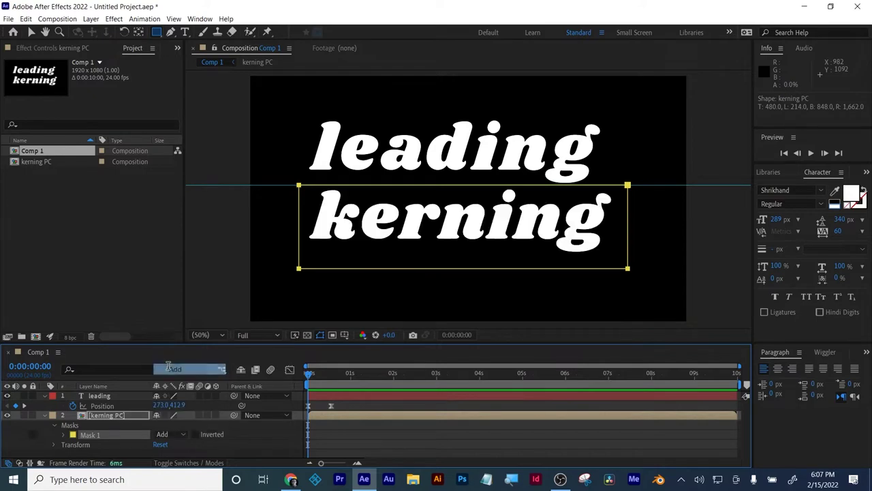
pyautogui.click(171, 437)
pyautogui.click(183, 382)
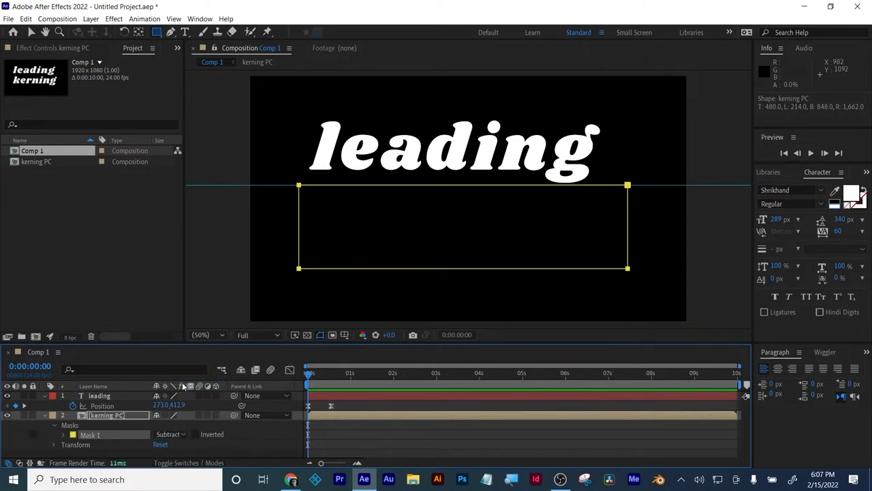
pyautogui.moveTo(309, 375)
pyautogui.mouseDown()
pyautogui.moveTo(337, 377)
pyautogui.moveTo(308, 381)
pyautogui.mouseUp()
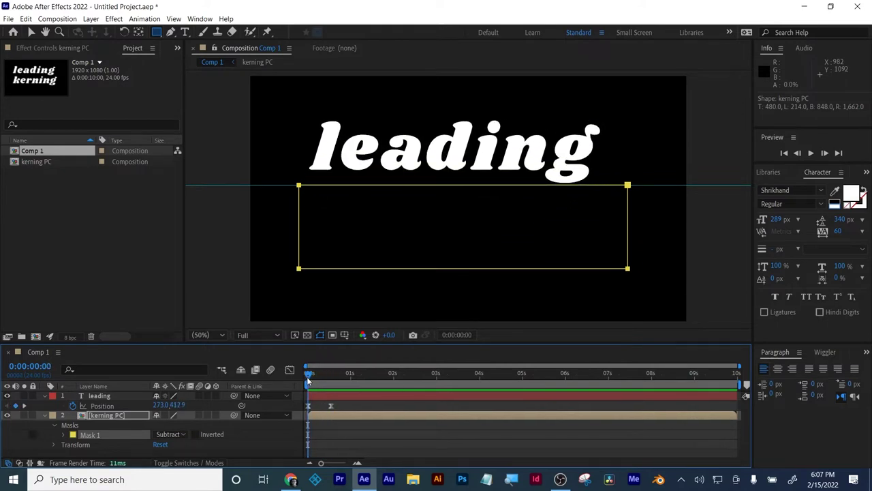
# Collapse the properties of both layers and leave no layer selected.
pyautogui.click(43, 424)
pyautogui.click(101, 396)
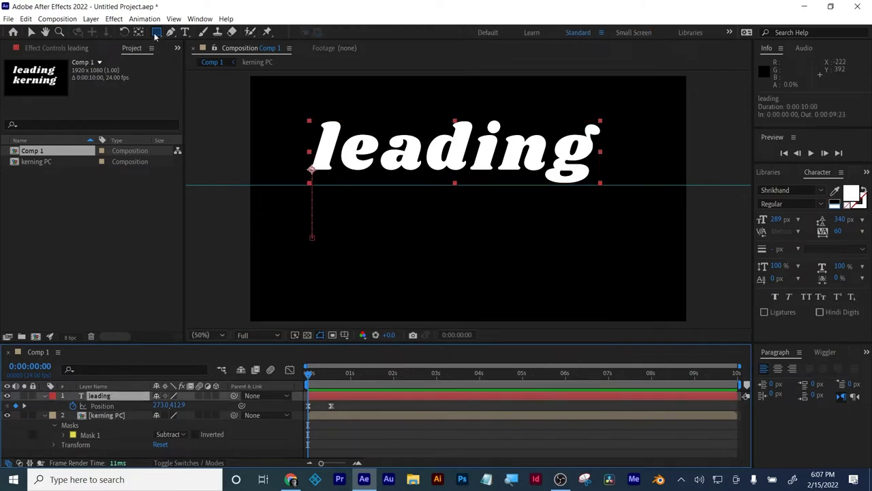
pyautogui.click(349, 437)
pyautogui.hotkey('ctrl', '`')
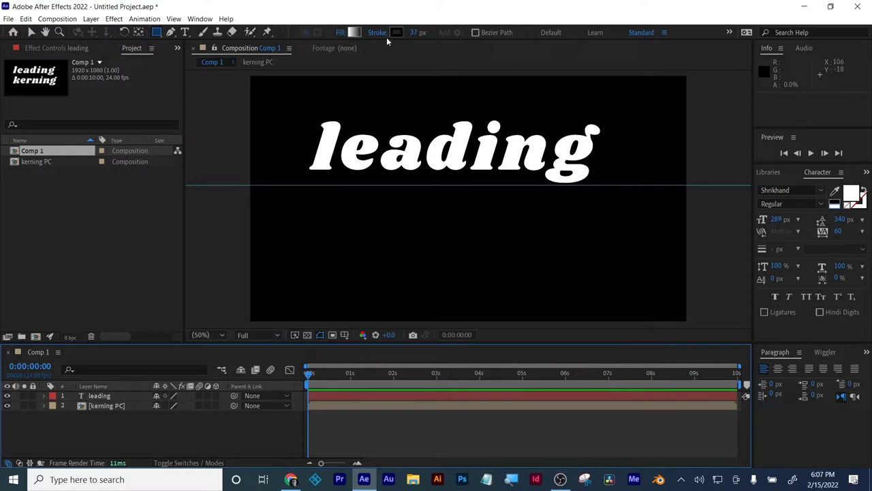
# Change the shape fill type to Solid Color and set the fill color to red FF0000.
pyautogui.click(355, 34)
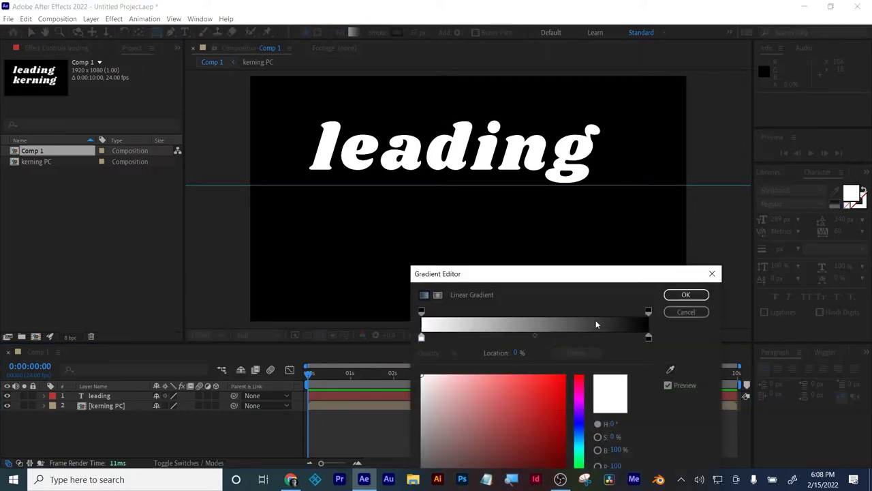
pyautogui.click(685, 312)
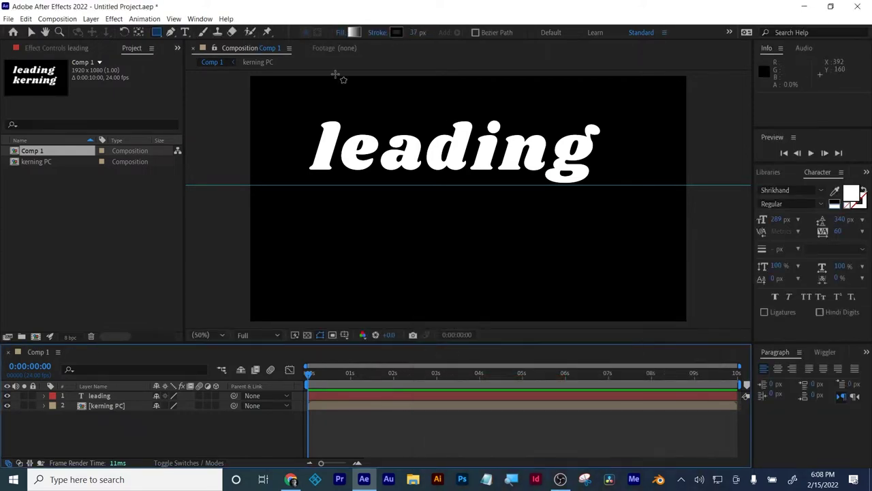
pyautogui.click(340, 34)
pyautogui.click(392, 208)
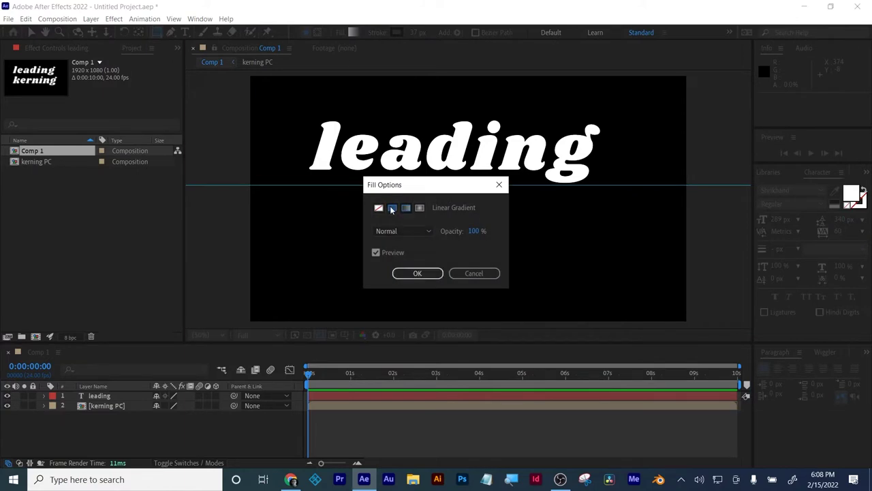
pyautogui.click(418, 273)
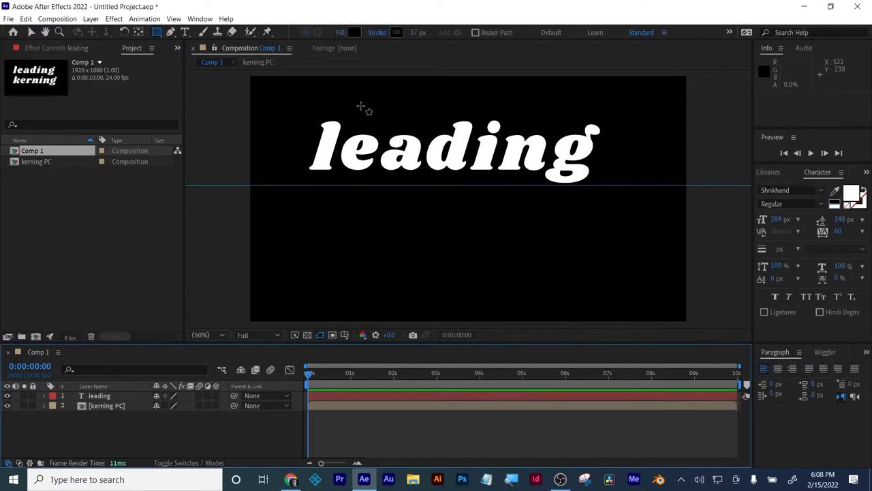
pyautogui.click(353, 32)
pyautogui.moveTo(508, 300); pyautogui.dragTo(545, 271)
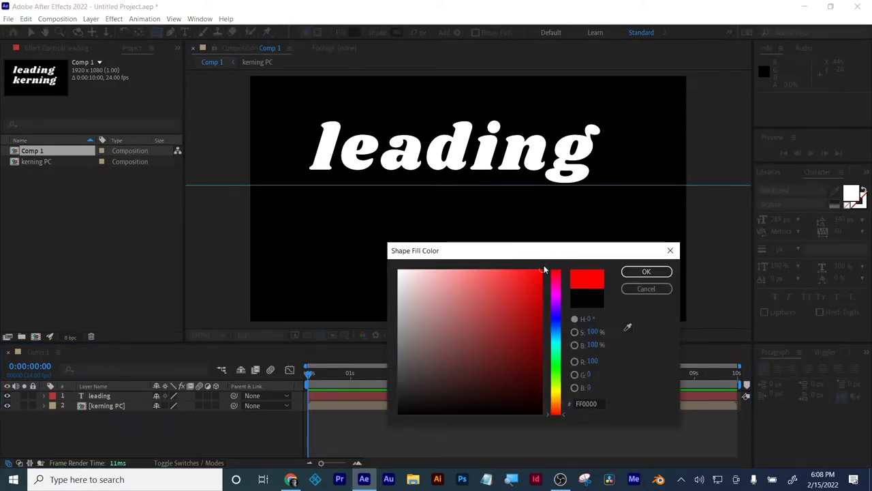
pyautogui.click(646, 271)
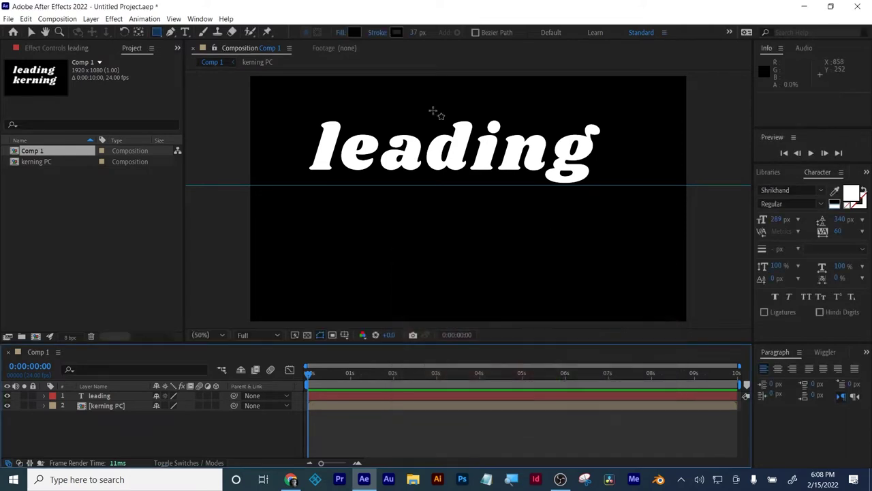
# Set the shape stroke option to None.
pyautogui.click(376, 34)
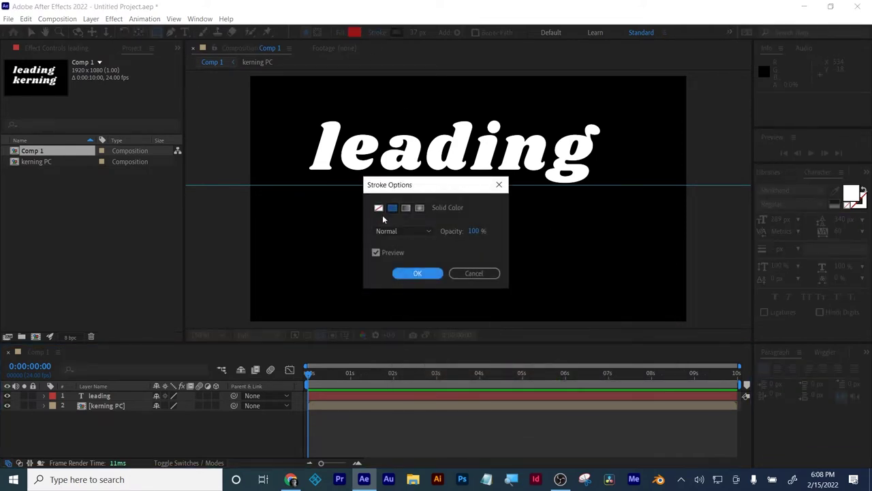
pyautogui.click(378, 207)
pyautogui.click(399, 273)
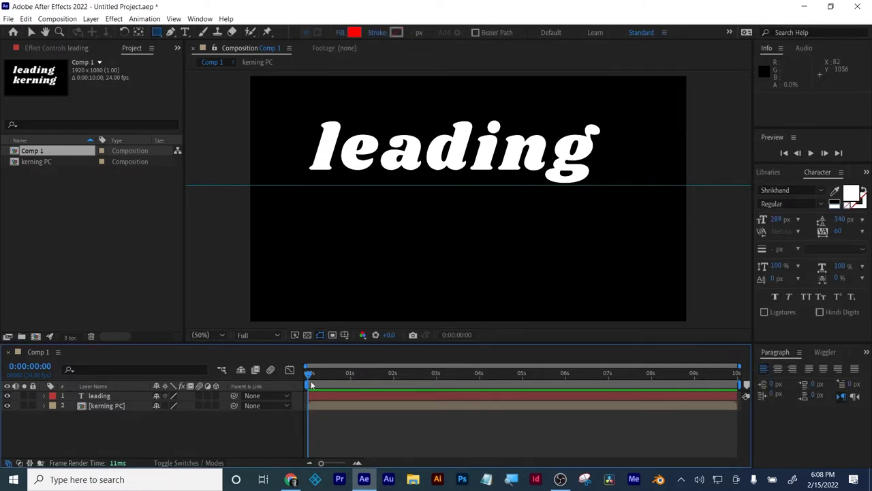
# At 0:00:01:12, draw a red rectangle about 1500 by 640 px over the word "kerning", down to the guide, and select its layer.
pyautogui.moveTo(310, 377); pyautogui.dragTo(371, 377)
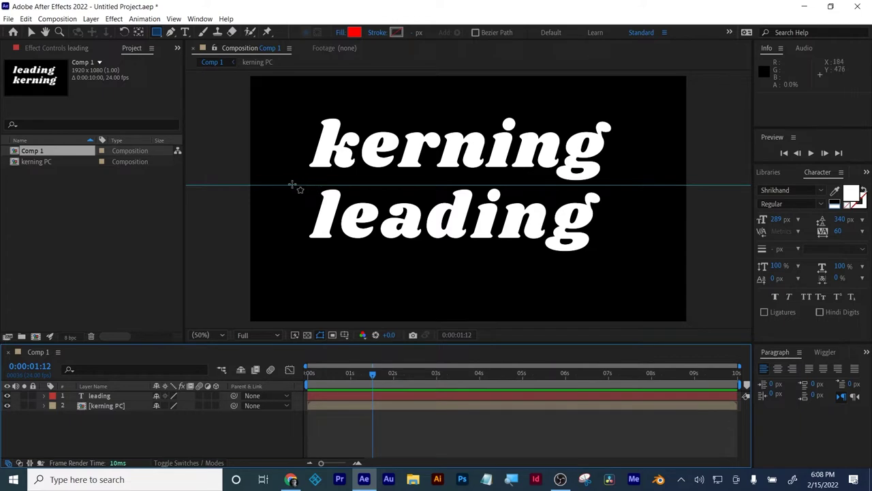
pyautogui.moveTo(292, 185); pyautogui.dragTo(635, 44)
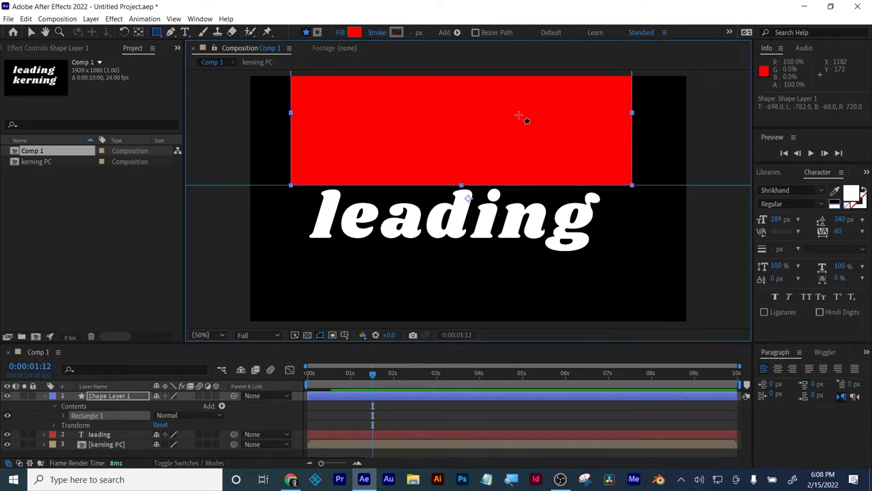
pyautogui.click(109, 395)
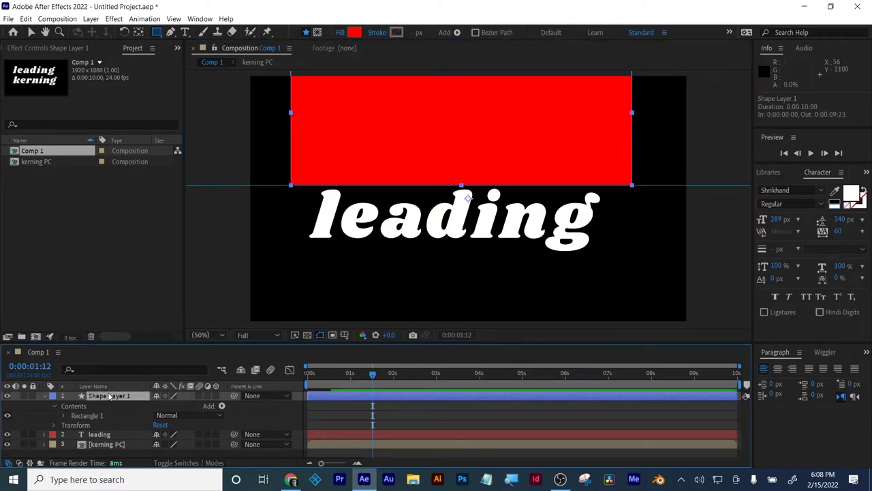
# Rename the red shape layer as matte and collapse its properties.
pyautogui.press('Return')
pyautogui.write('matte')
pyautogui.press('Return')
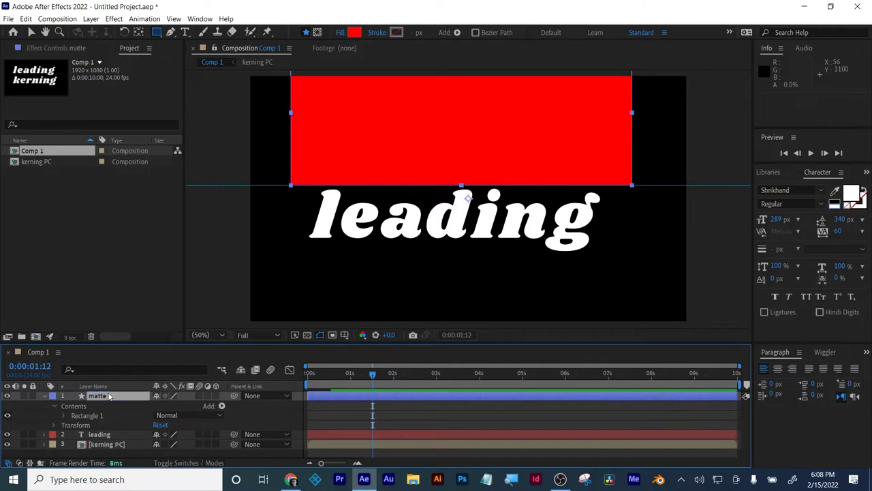
pyautogui.click(44, 397)
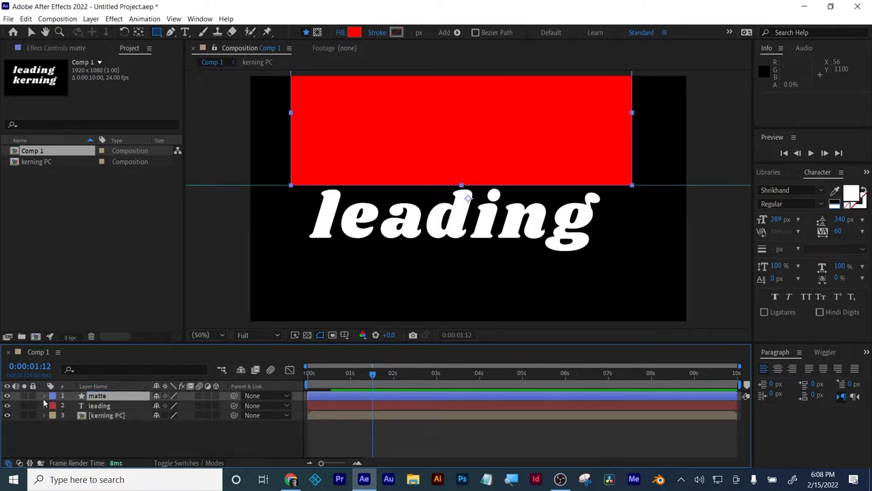
# Set the track matte of the "leading" layer to Alpha Matte "matte" and scrub back to 0:00:00:11 to check it.
pyautogui.click(99, 406)
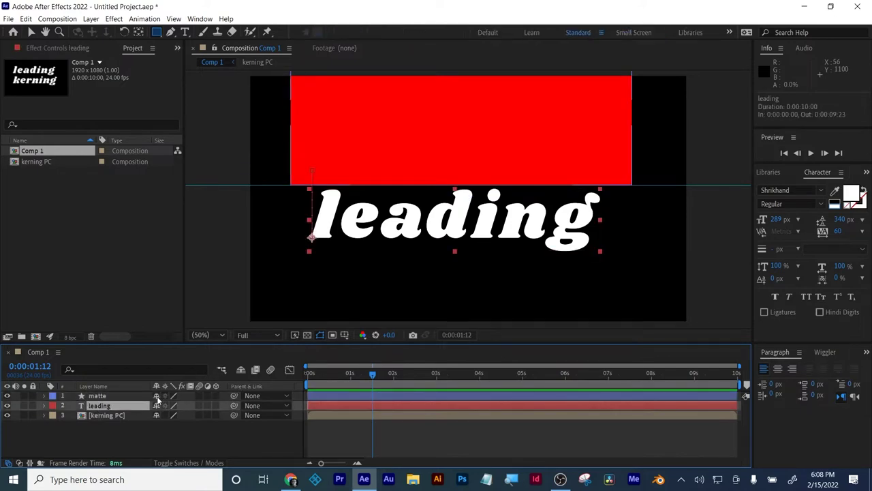
pyautogui.click(178, 462)
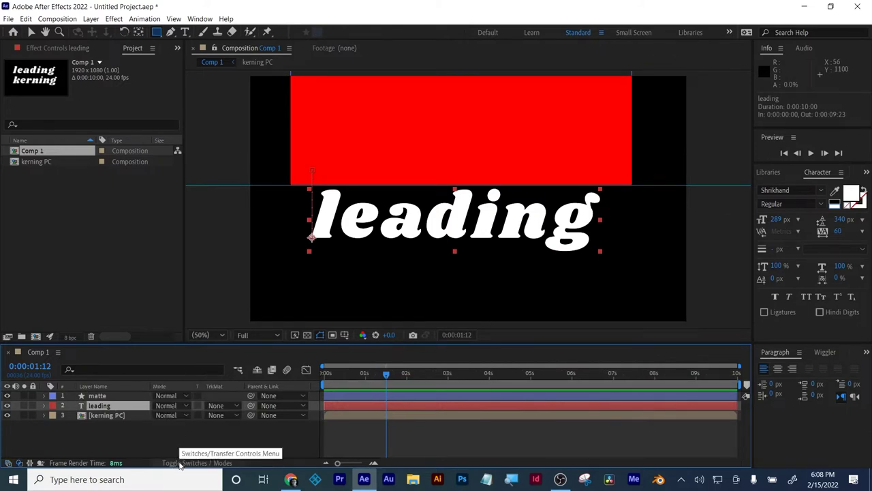
pyautogui.click(215, 406)
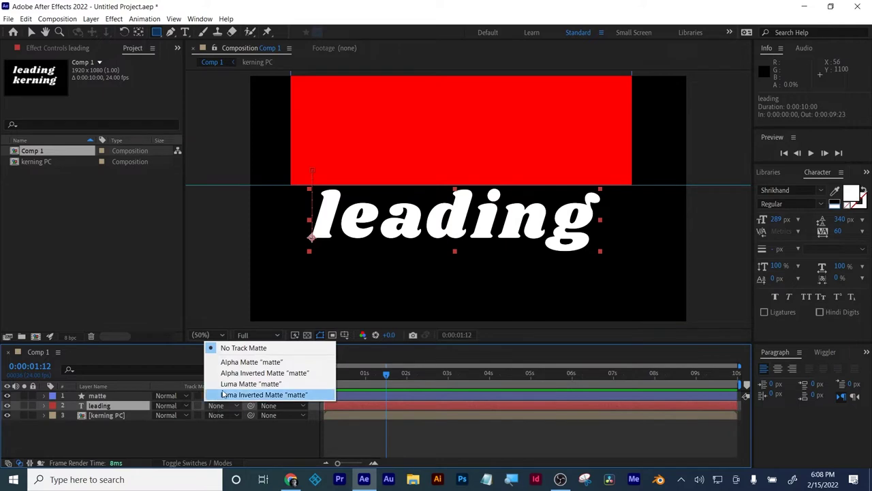
pyautogui.click(239, 362)
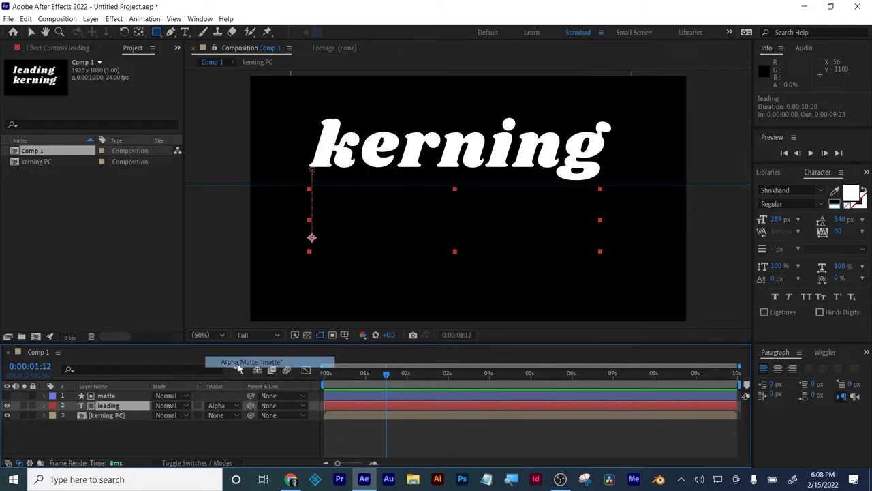
pyautogui.click(371, 429)
pyautogui.moveTo(386, 374); pyautogui.dragTo(343, 369)
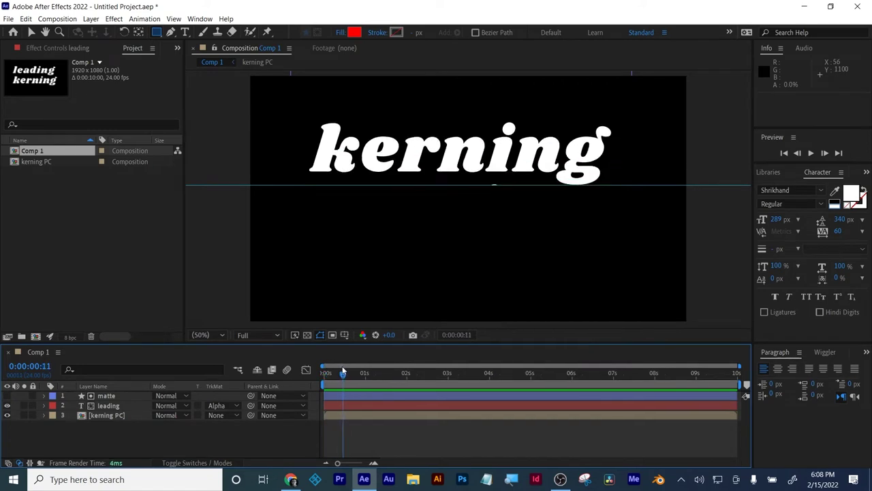
# Change the mask mode of Mask 1 on the kerning PC layer to Add and scrub the first second to check the reveal.
pyautogui.click(107, 407)
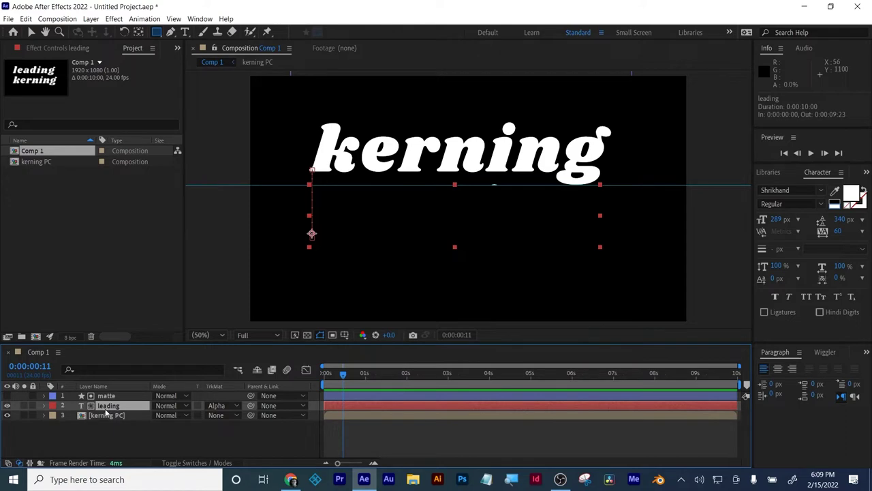
pyautogui.click(103, 414)
pyautogui.press('m')
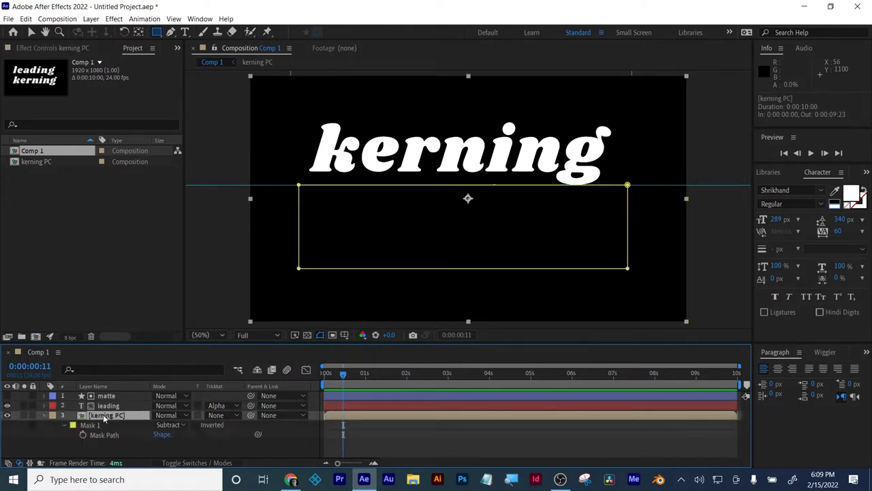
pyautogui.click(170, 425)
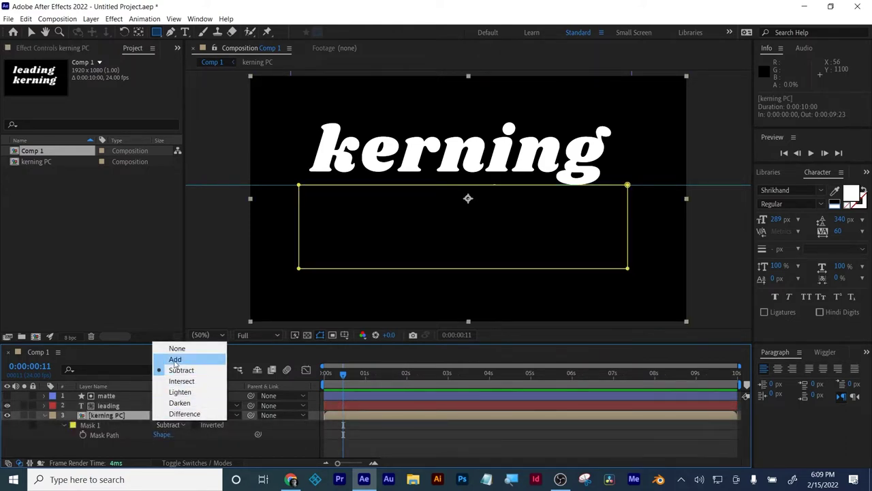
pyautogui.click(175, 360)
pyautogui.moveTo(355, 376); pyautogui.dragTo(325, 370)
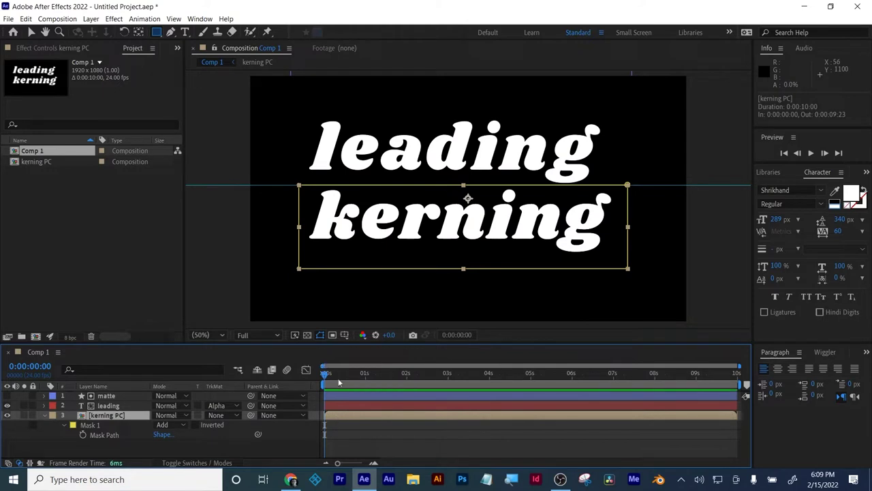
pyautogui.click(345, 422)
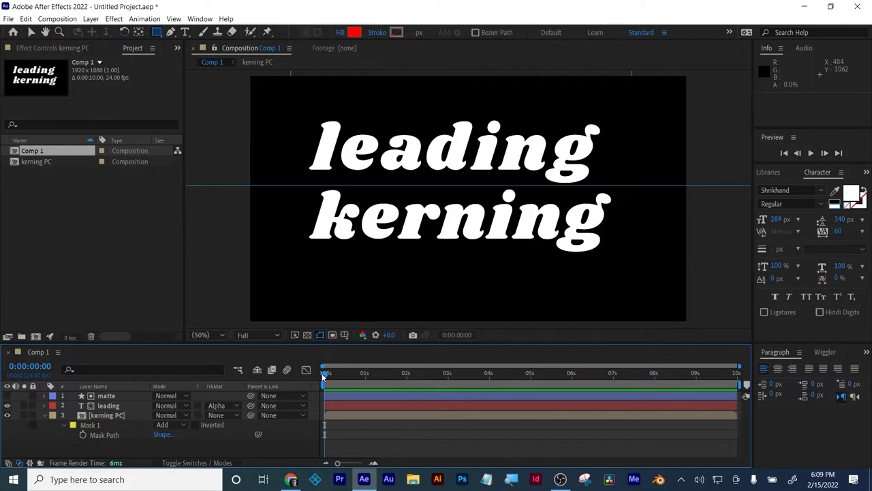
pyautogui.click(353, 374)
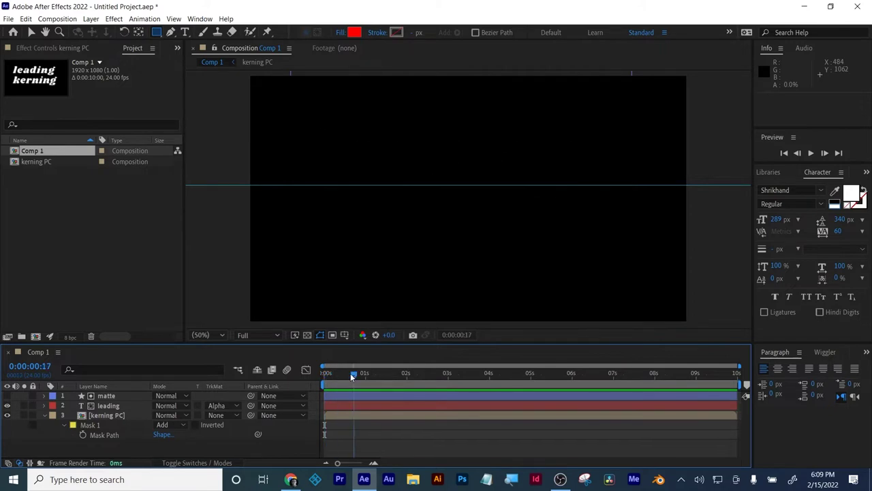
pyautogui.moveTo(350, 373); pyautogui.dragTo(311, 372)
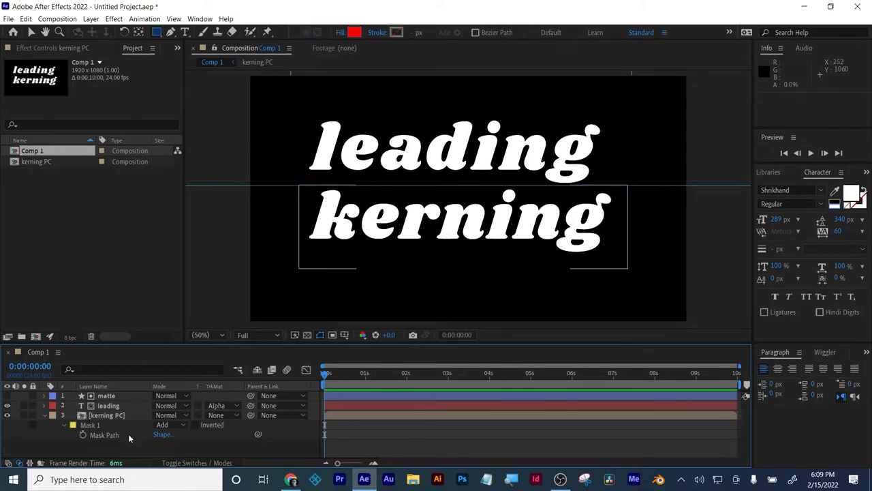
pyautogui.click(104, 405)
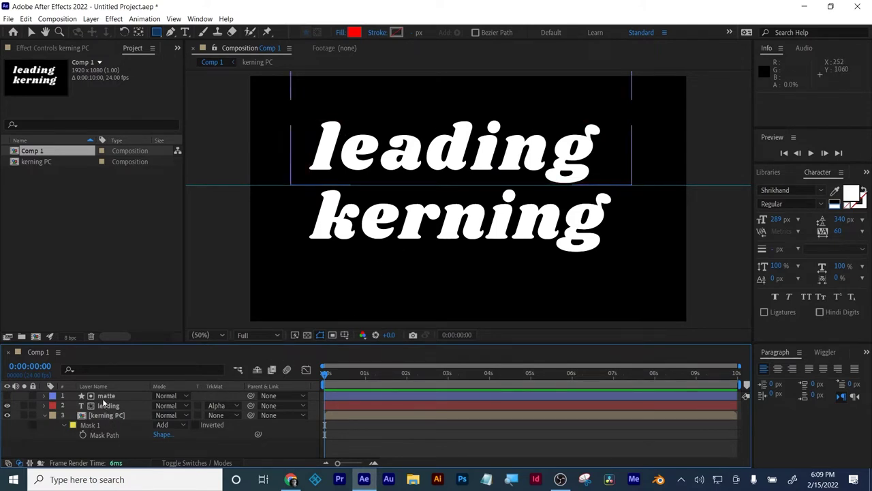
pyautogui.click(98, 444)
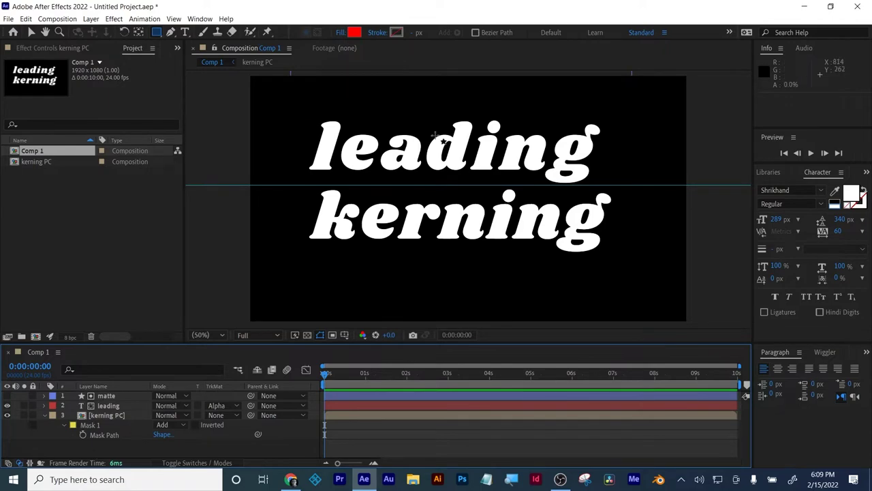
pyautogui.click(128, 404)
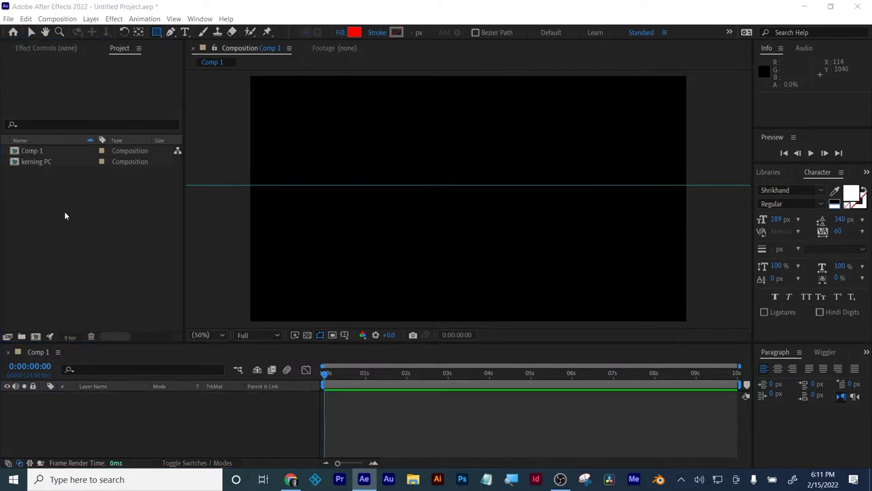
# Import wing.jfif from the Desktop and add it to Comp 1 as a layer.
pyautogui.doubleClick(65, 215)
pyautogui.click(64, 212)
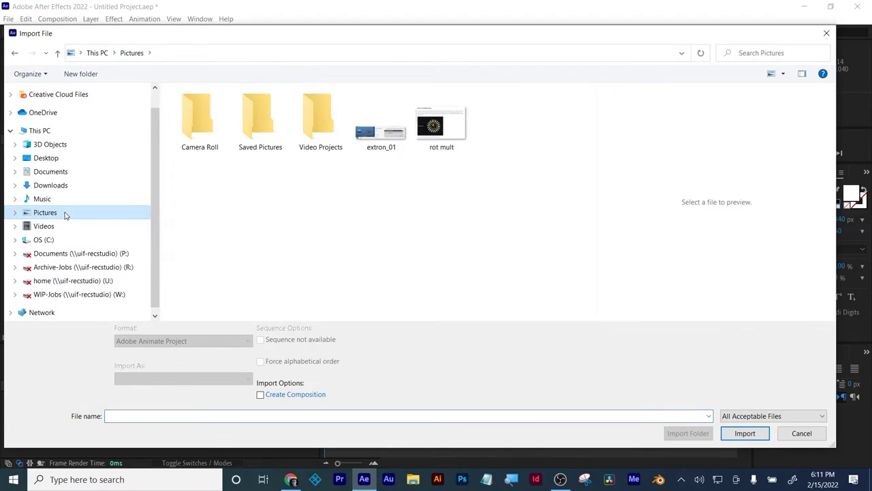
pyautogui.click(58, 158)
pyautogui.doubleClick(210, 231)
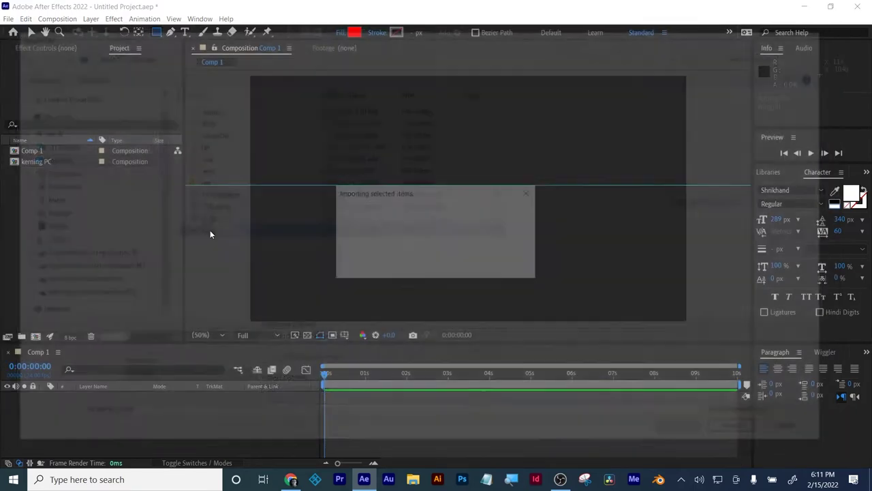
pyautogui.moveTo(31, 172); pyautogui.dragTo(123, 425)
# Scale the wing image layer up to 486% and deselect it.
pyautogui.press('s')
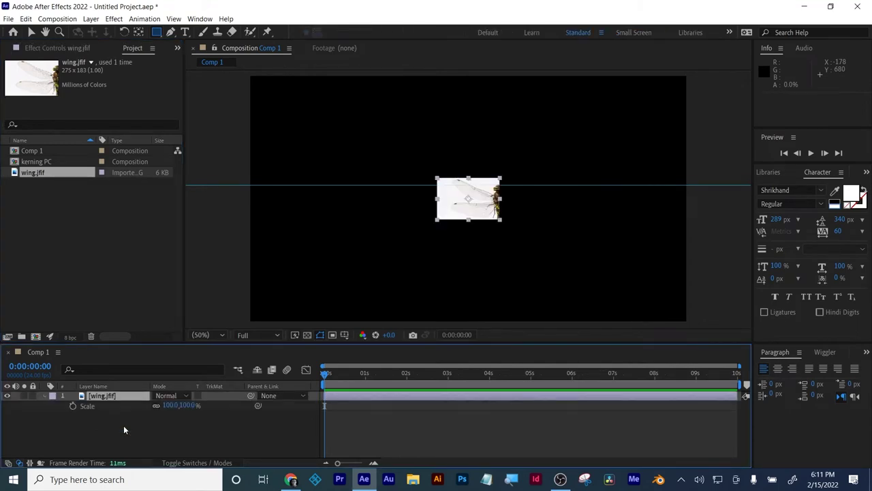
pyautogui.moveTo(167, 405); pyautogui.dragTo(251, 421)
pyautogui.click(250, 423)
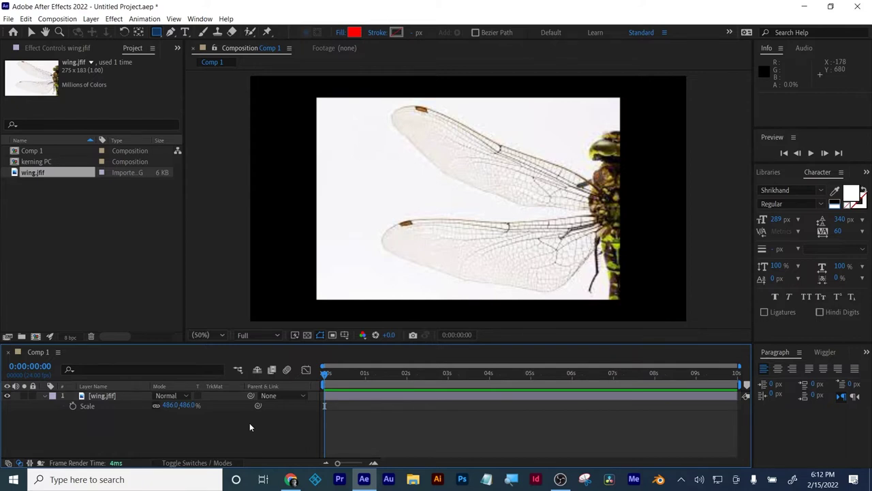
# Check the YouTube live-stream chat in Chrome, return to After Effects and activate the Pen tool.
pyautogui.click(292, 479)
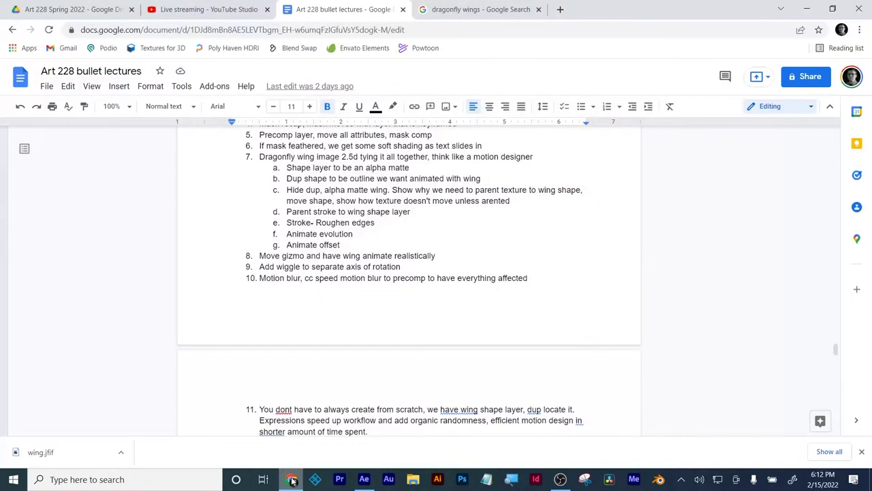
pyautogui.click(214, 10)
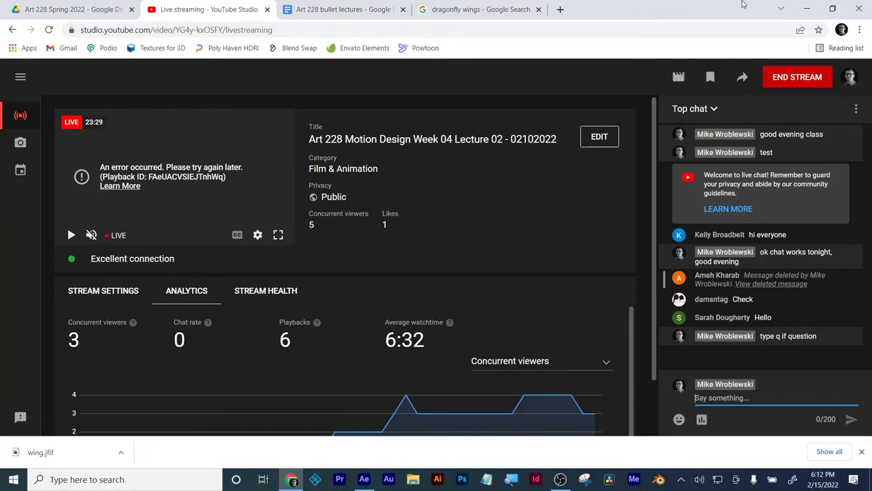
pyautogui.click(807, 9)
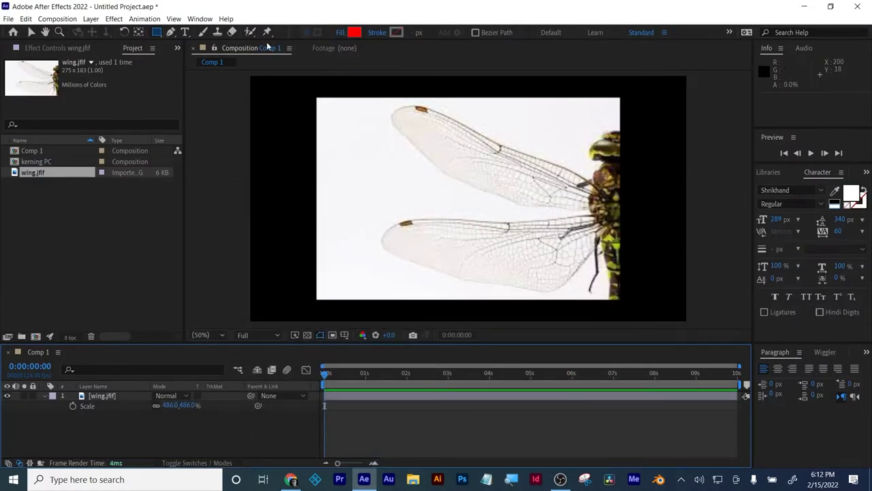
pyautogui.click(169, 34)
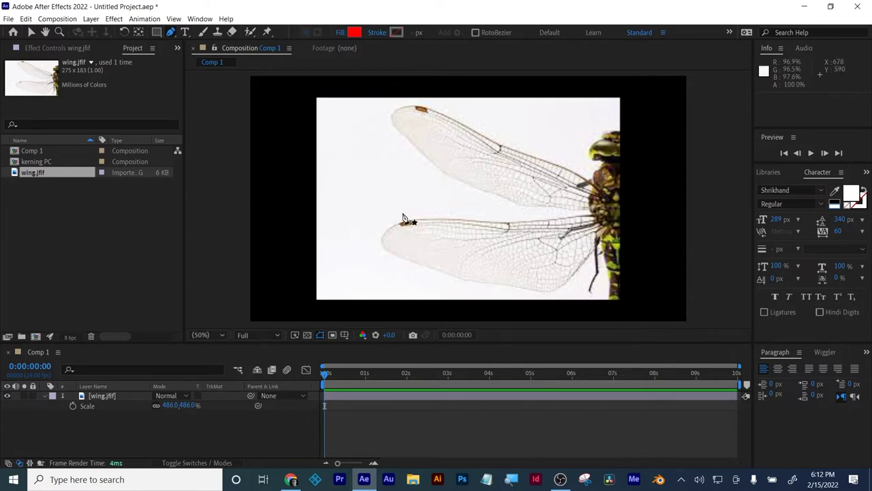
pyautogui.click(603, 217)
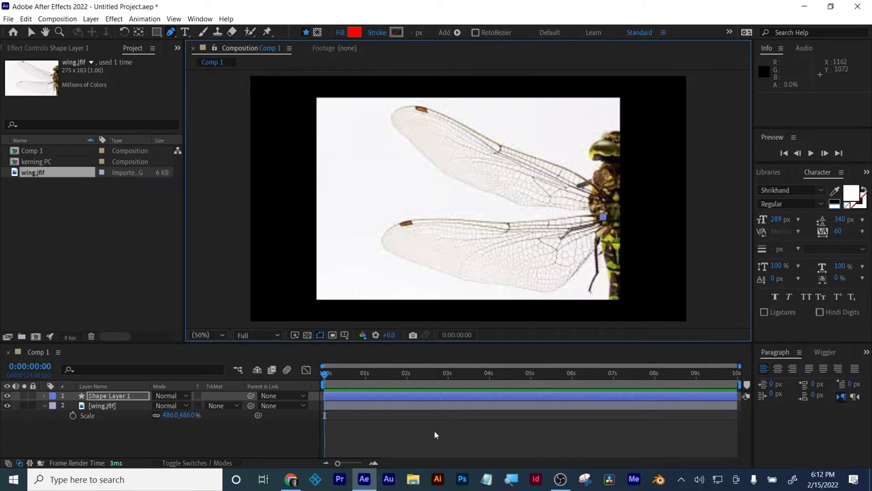
pyautogui.click(434, 430)
pyautogui.click(454, 396)
pyautogui.press('Delete')
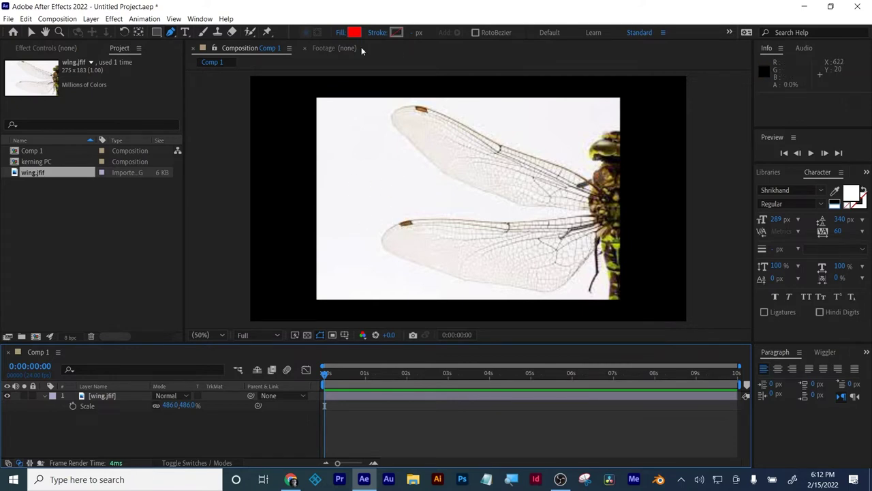
# Set the shape fill option to None.
pyautogui.click(339, 32)
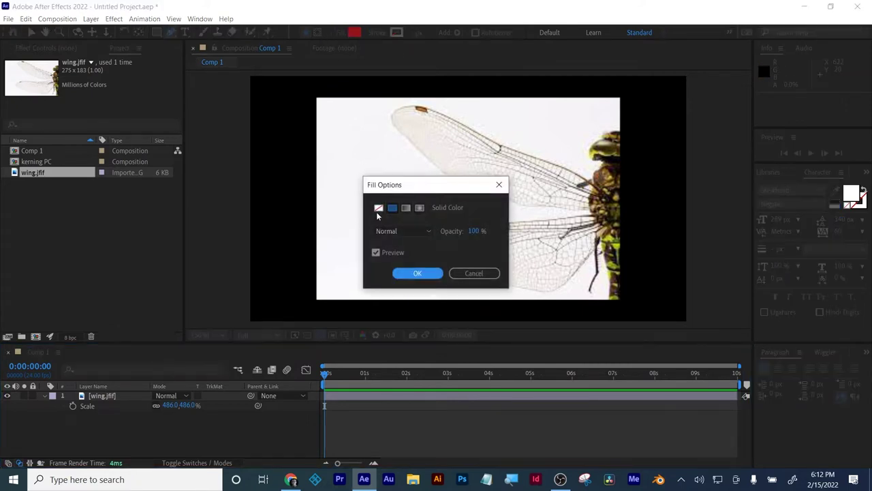
pyautogui.click(378, 207)
pyautogui.click(416, 273)
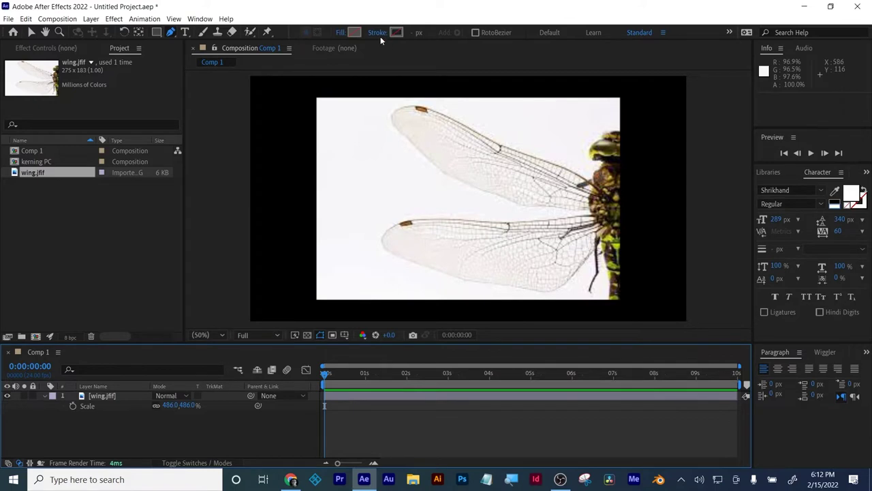
# Set the shape stroke to Solid Color in pure red with a width of 5 px.
pyautogui.click(378, 33)
pyautogui.click(393, 208)
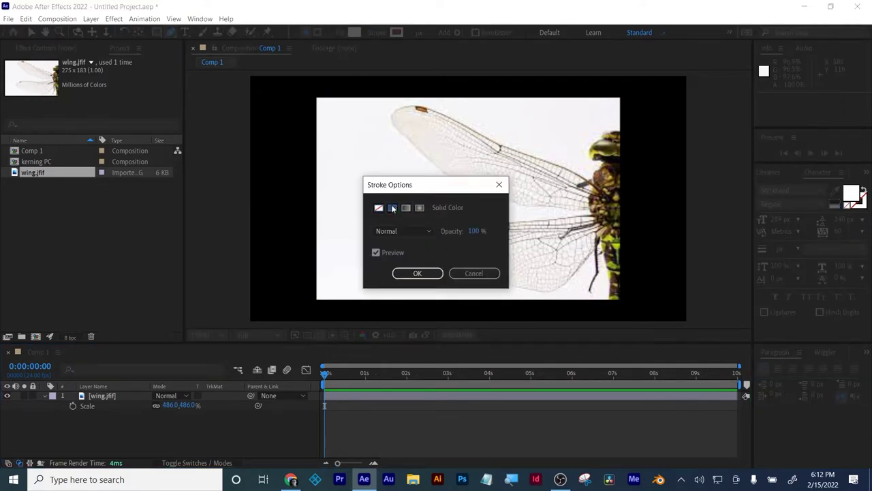
pyautogui.click(418, 274)
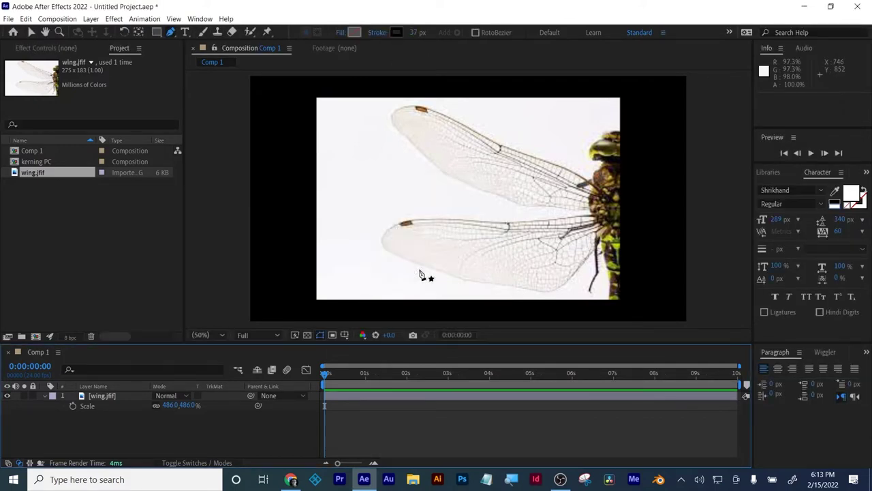
pyautogui.click(399, 34)
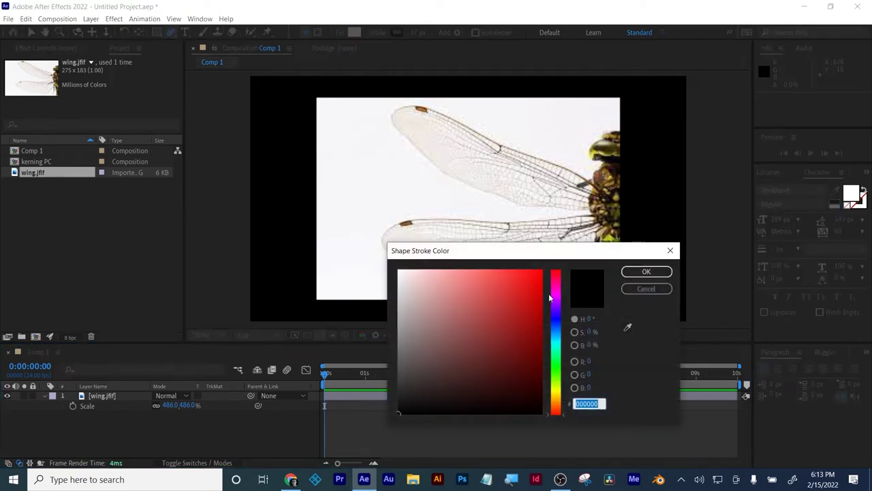
pyautogui.click(541, 272)
pyautogui.click(647, 271)
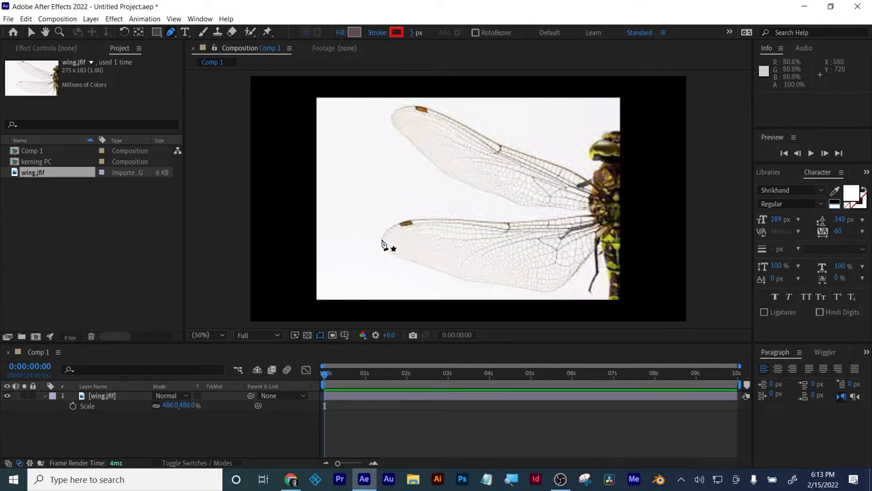
# Trace the lower dragonfly wing with the Pen tool as a closed curved path, starting and ending at the wing tip.
pyautogui.moveTo(383, 239)
pyautogui.mouseDown()
pyautogui.moveTo(420, 221)
pyautogui.moveTo(479, 224)
pyautogui.mouseUp()
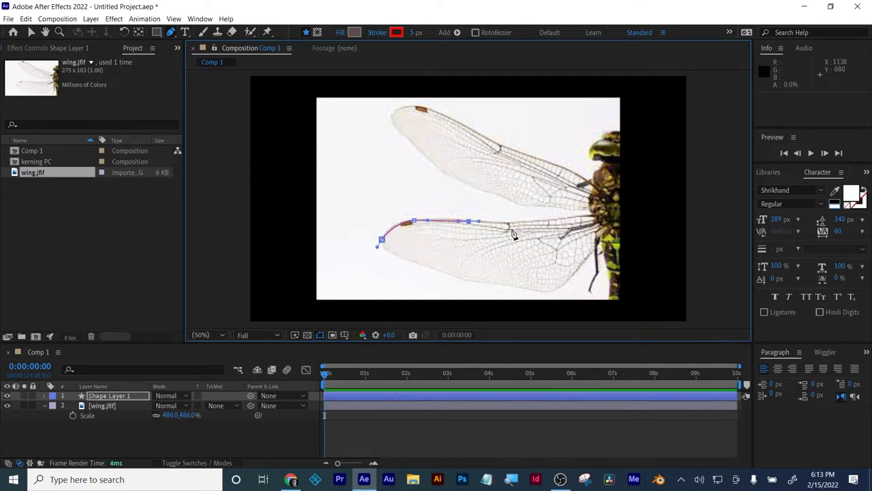
pyautogui.click(513, 223)
pyautogui.moveTo(561, 220); pyautogui.dragTo(572, 218)
pyautogui.click(593, 218)
pyautogui.click(597, 242)
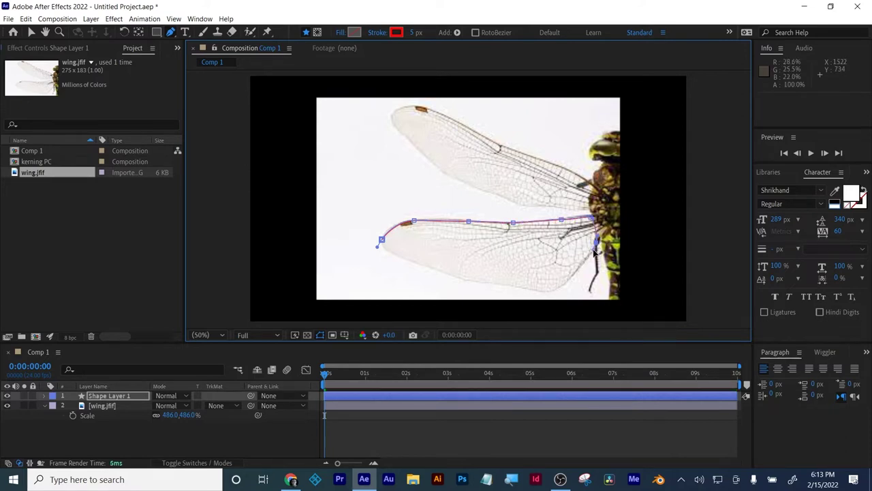
pyautogui.click(572, 273)
pyautogui.moveTo(571, 276); pyautogui.dragTo(491, 287)
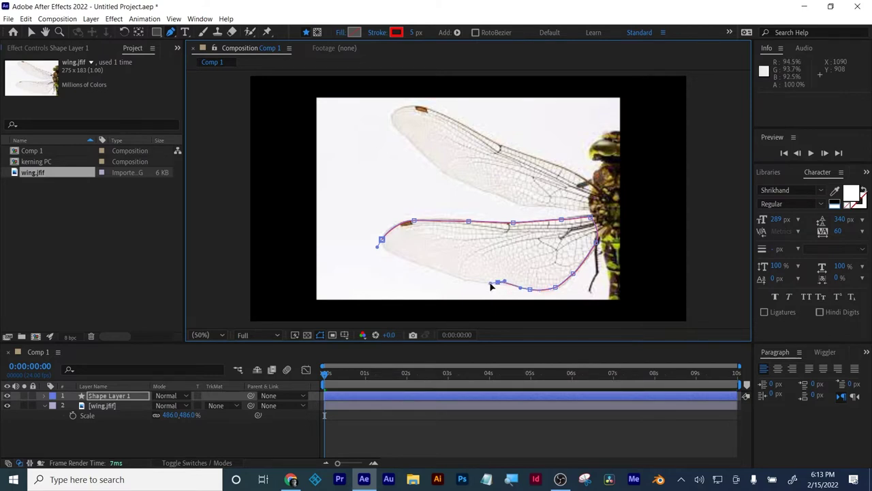
pyautogui.moveTo(491, 285); pyautogui.dragTo(382, 232)
pyautogui.click(382, 238)
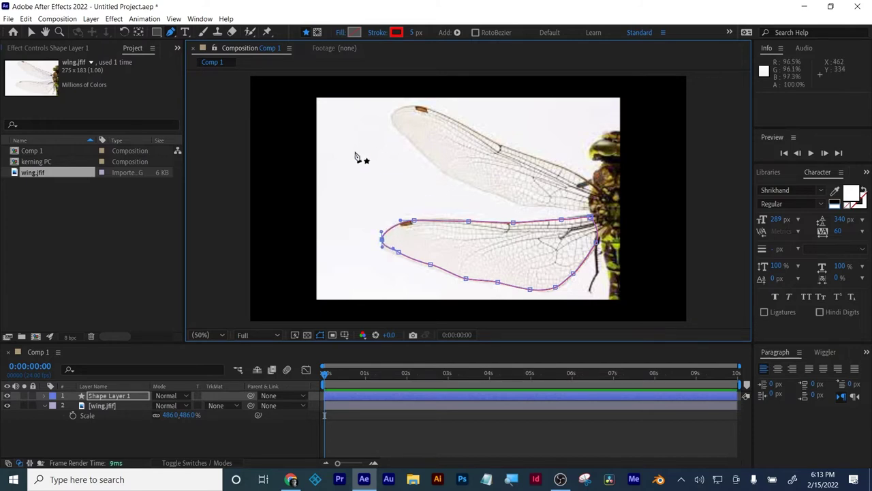
# Set the traced wing shape's fill to Solid Color in red.
pyautogui.click(31, 32)
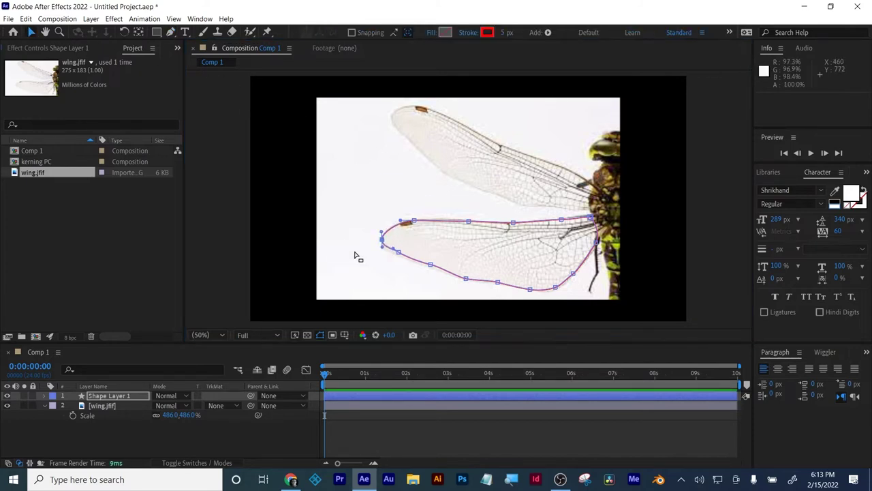
pyautogui.click(431, 265)
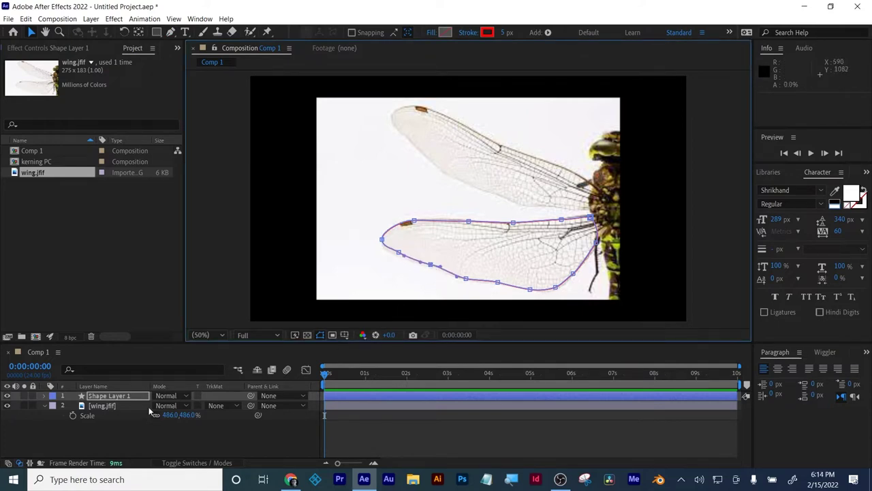
pyautogui.click(432, 34)
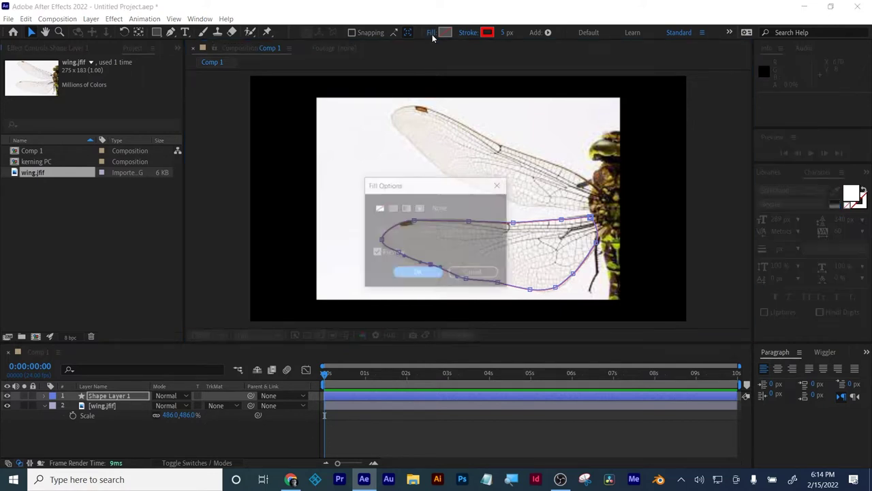
pyautogui.click(392, 208)
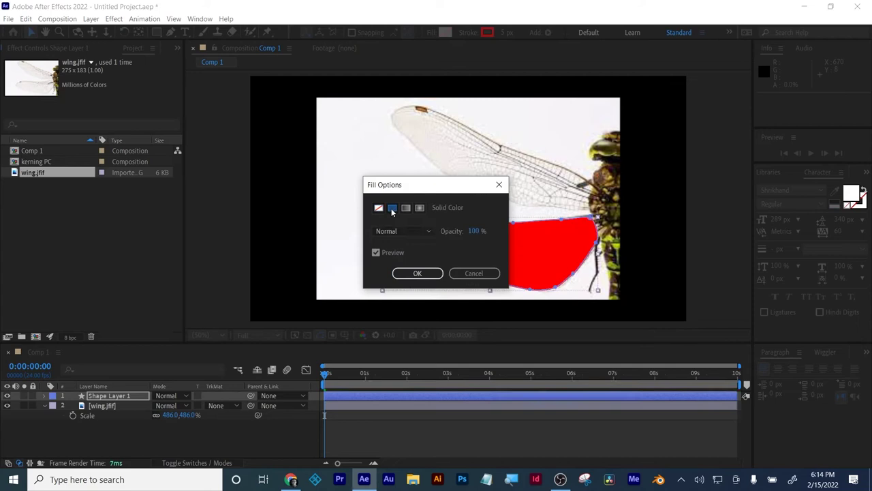
pyautogui.click(417, 272)
# Set the wing shape's stroke option to None and deselect the layer.
pyautogui.click(468, 33)
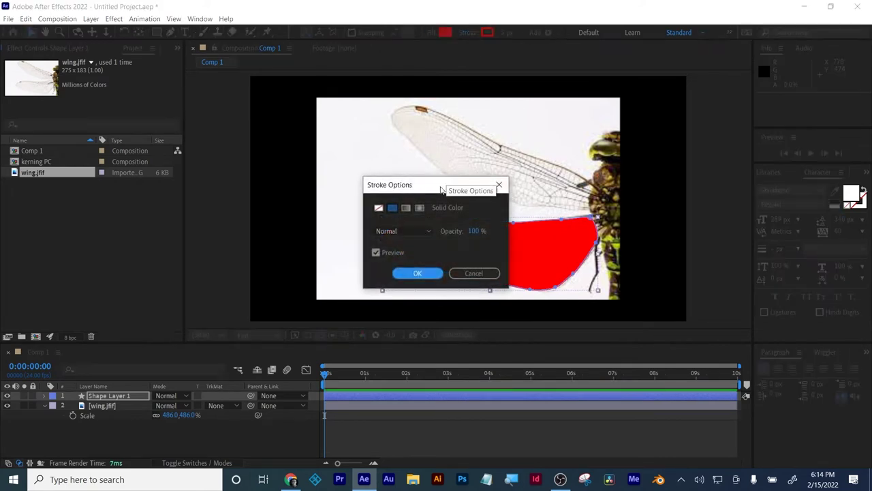
pyautogui.click(378, 207)
pyautogui.click(416, 273)
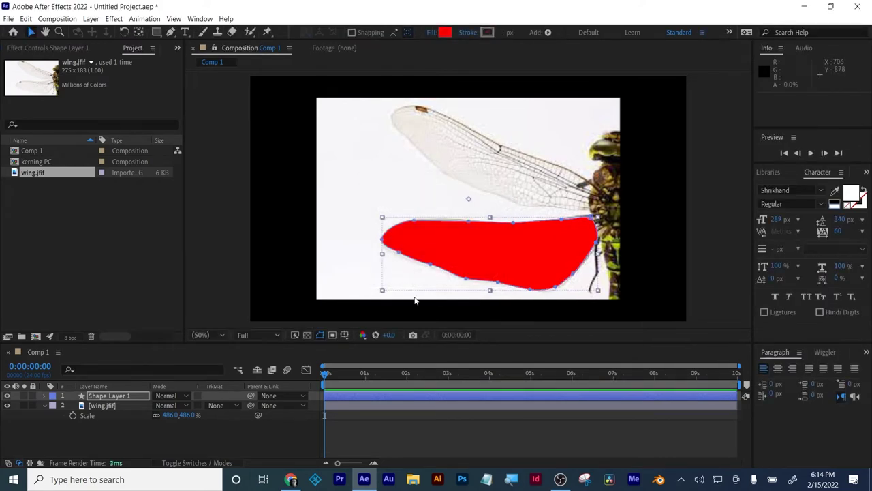
pyautogui.click(408, 432)
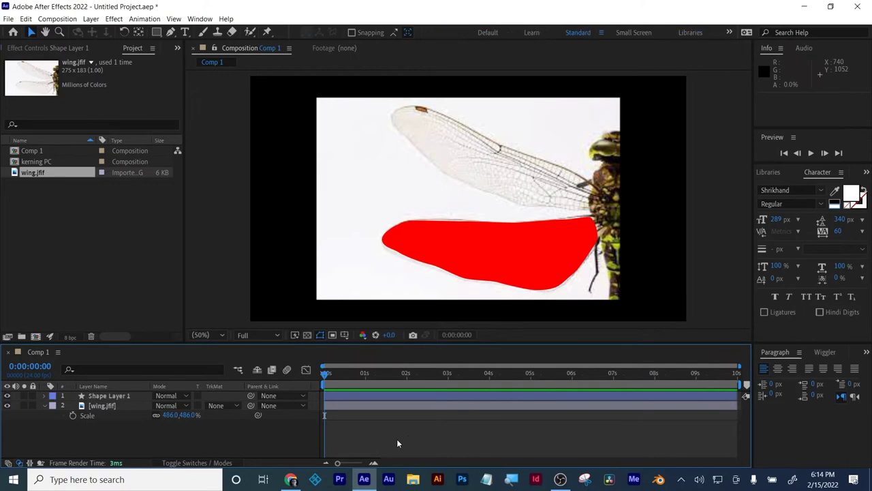
# Check the YouTube live-stream chat in Chrome and return to After Effects.
pyautogui.click(290, 480)
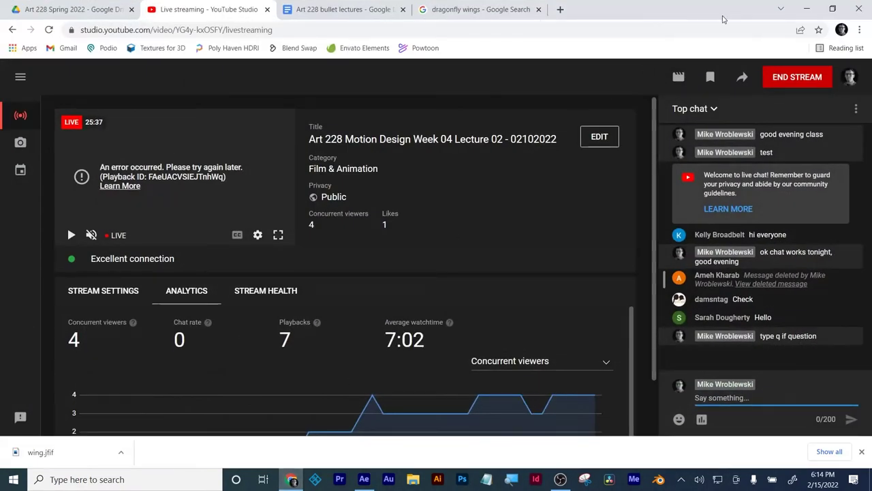
pyautogui.click(806, 9)
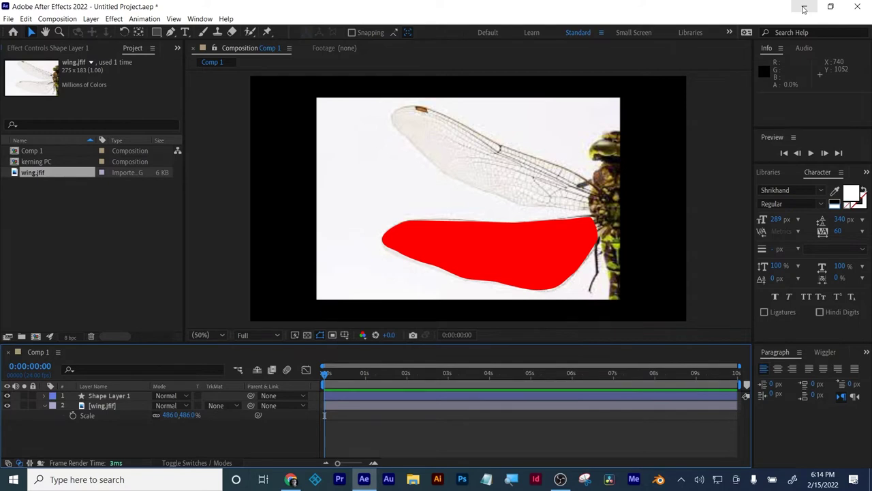
# Rename the shape layer as wing and move its anchor point to the wing's base beside the dragonfly's body.
pyautogui.click(110, 396)
pyautogui.press('Return')
pyautogui.write('wing')
pyautogui.press('Return')
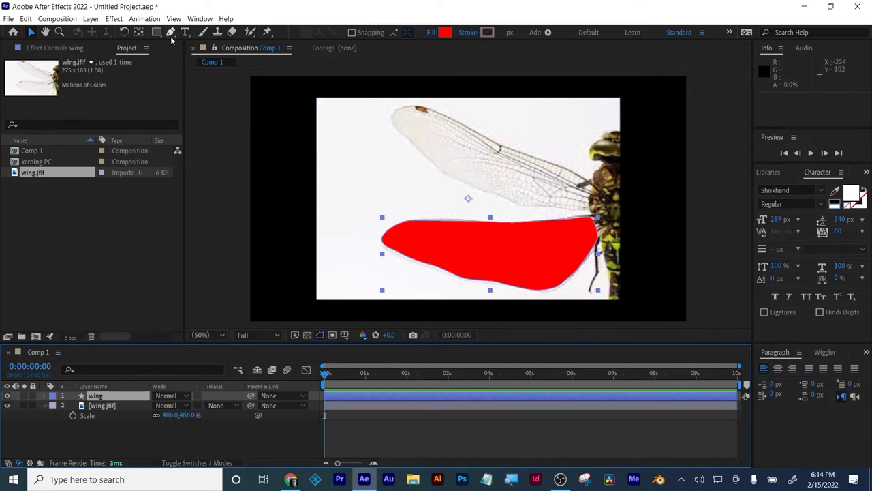
pyautogui.click(138, 32)
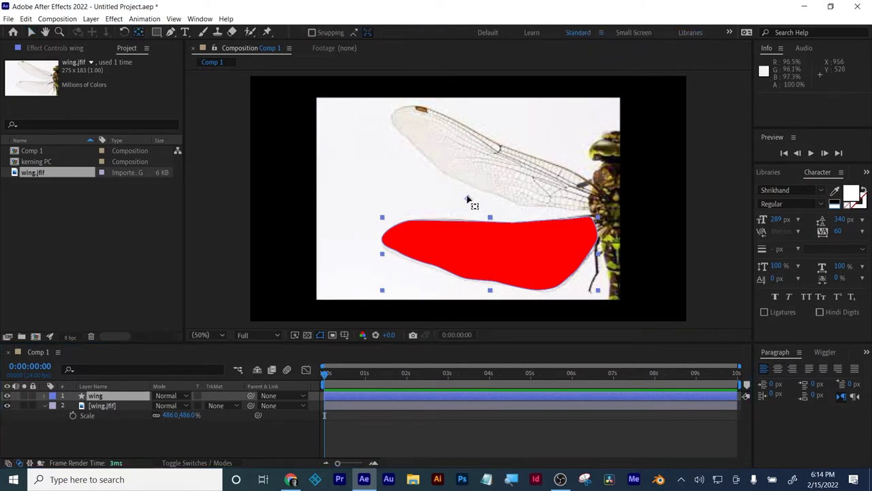
pyautogui.moveTo(469, 199); pyautogui.dragTo(593, 230)
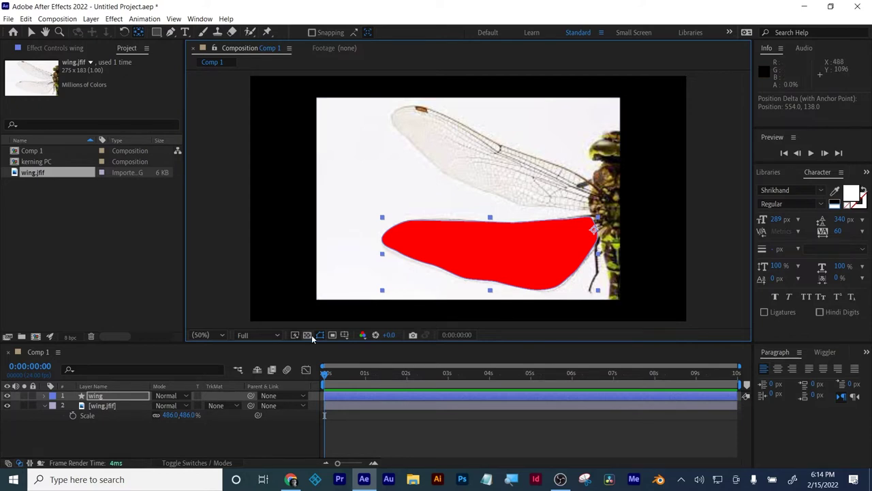
# Set the wing.jfif layer's track matte to Alpha Matte "wing" and deselect it.
pyautogui.click(103, 406)
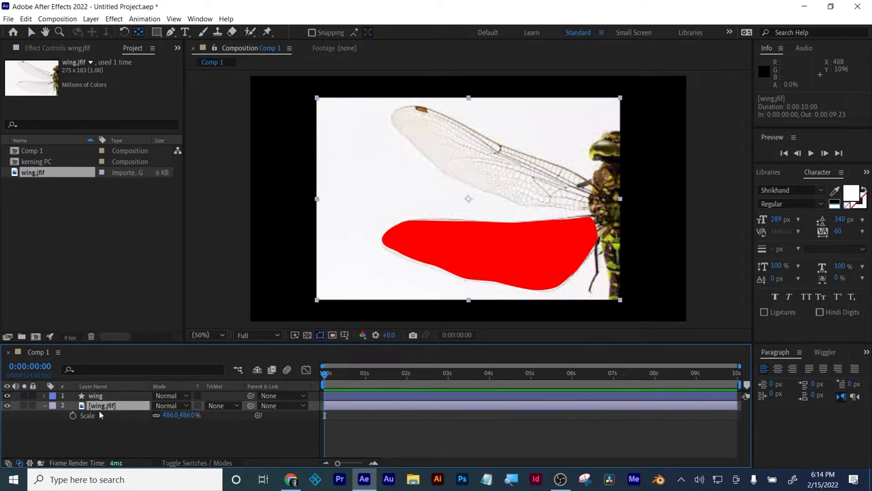
pyautogui.click(222, 407)
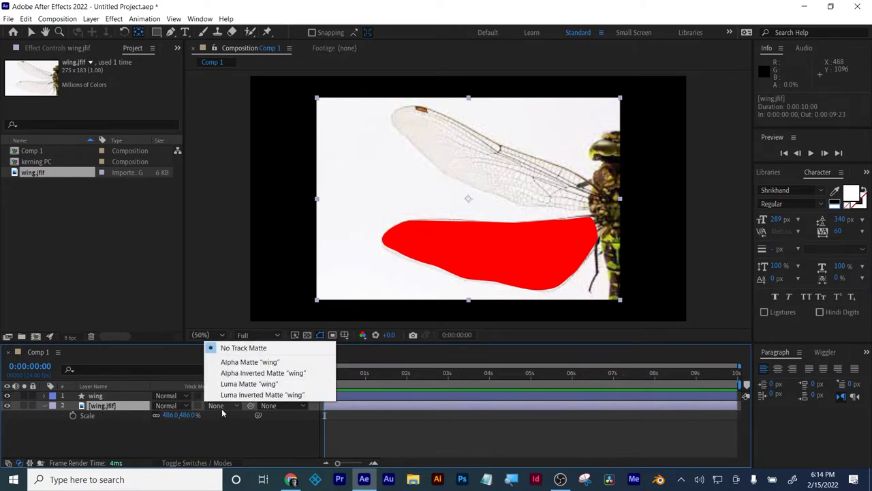
pyautogui.click(242, 363)
pyautogui.click(176, 432)
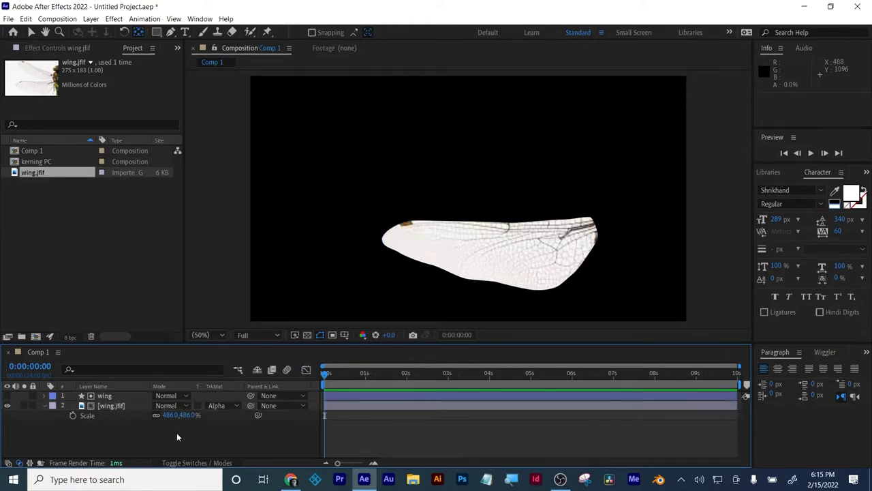
# Try moving only the wing matte layer down to Y position 774, and undo the move.
pyautogui.click(102, 396)
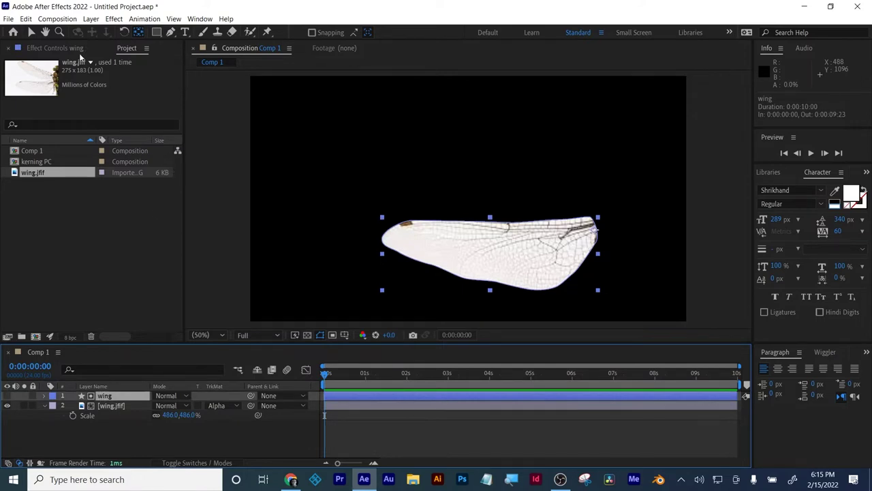
pyautogui.click(31, 33)
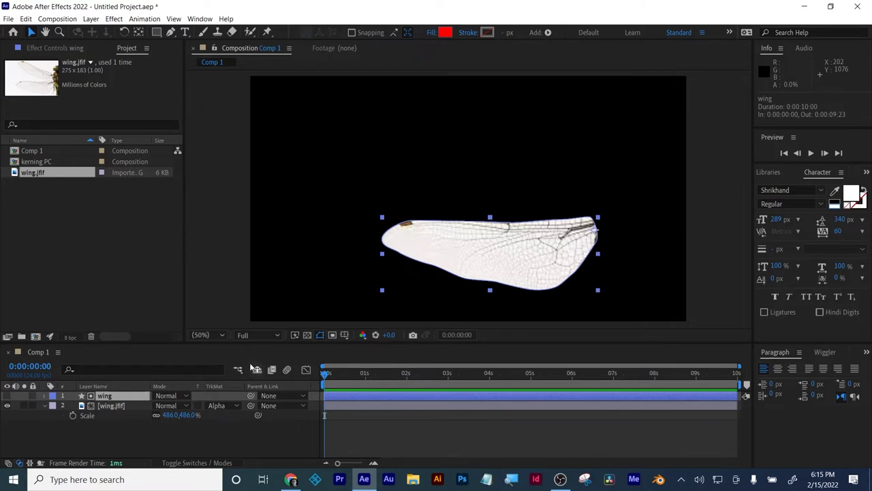
pyautogui.press('p')
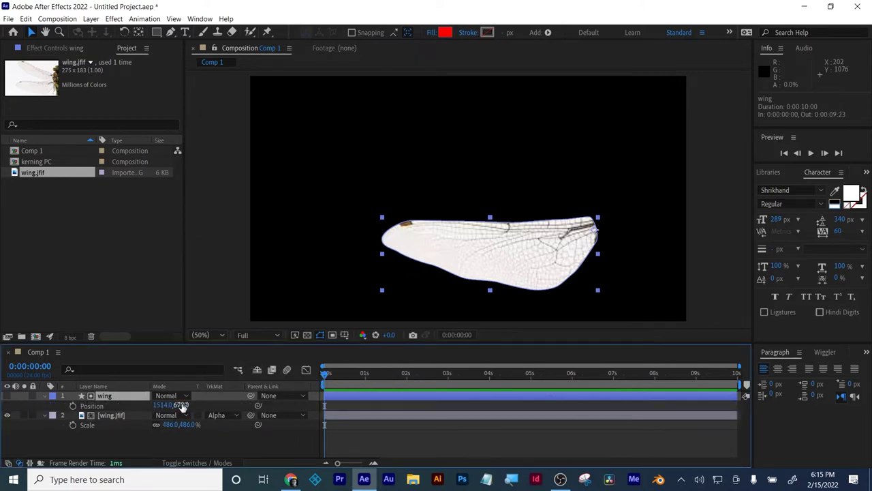
pyautogui.rightClick(183, 405)
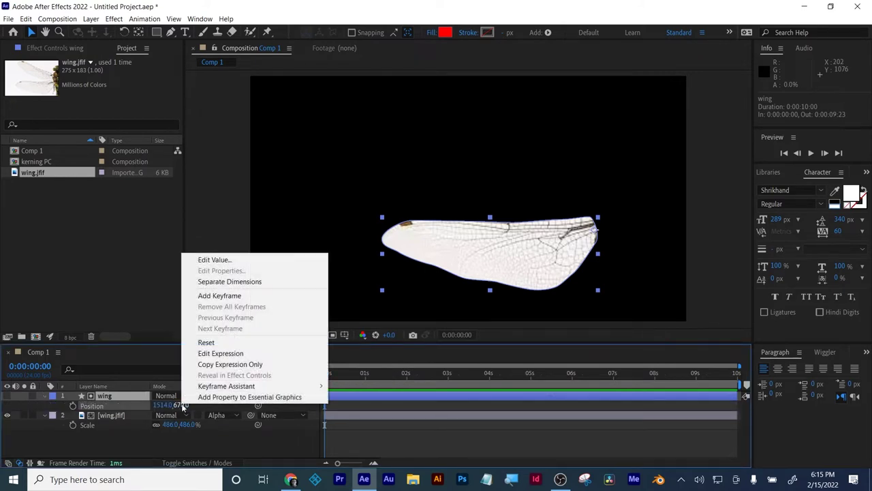
pyautogui.click(161, 435)
pyautogui.moveTo(179, 405); pyautogui.dragTo(231, 405)
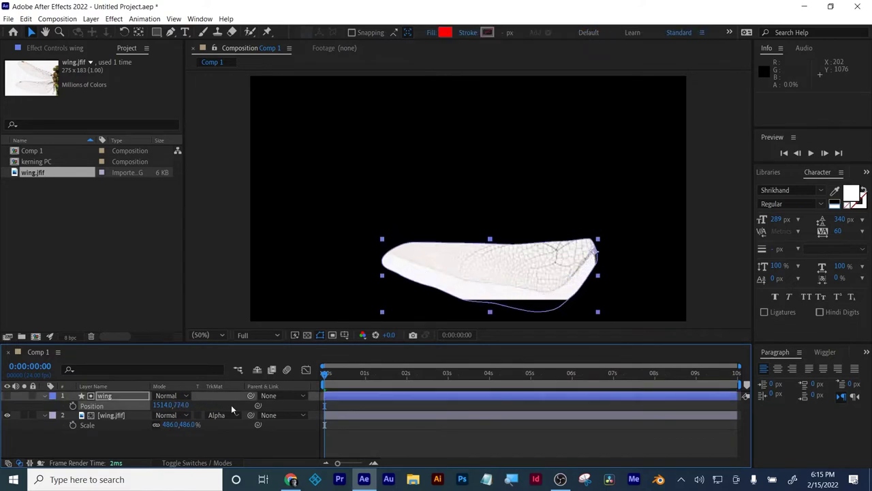
pyautogui.hotkey('ctrl', 'z')
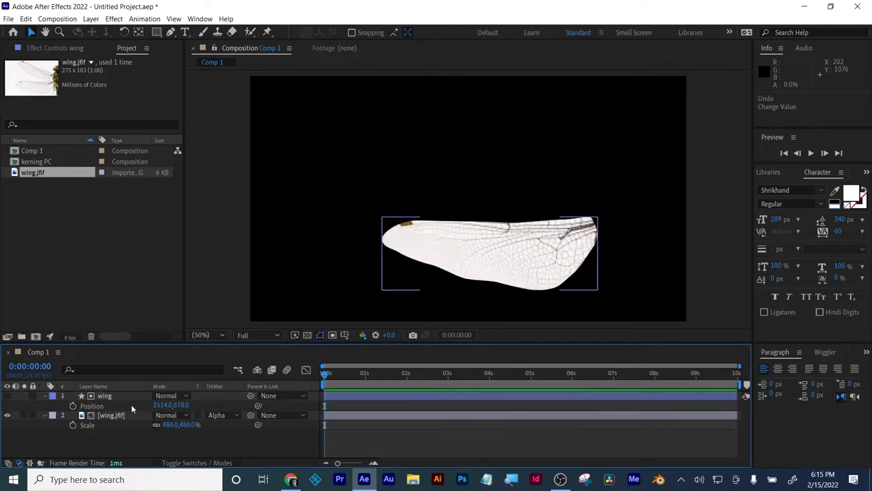
# Parent the wing.jfif layer to the wing shape layer.
pyautogui.click(97, 422)
pyautogui.click(109, 394)
pyautogui.click(192, 417)
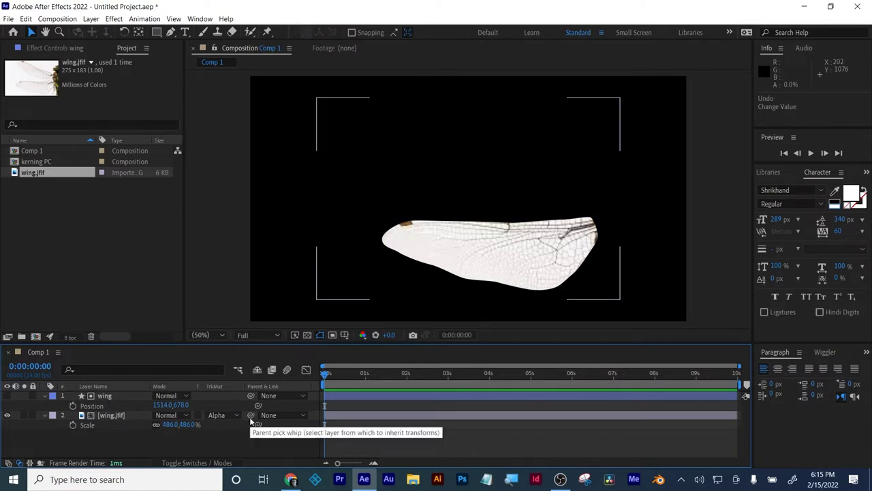
pyautogui.moveTo(251, 417); pyautogui.dragTo(138, 395)
pyautogui.moveTo(109, 393); pyautogui.dragTo(109, 394)
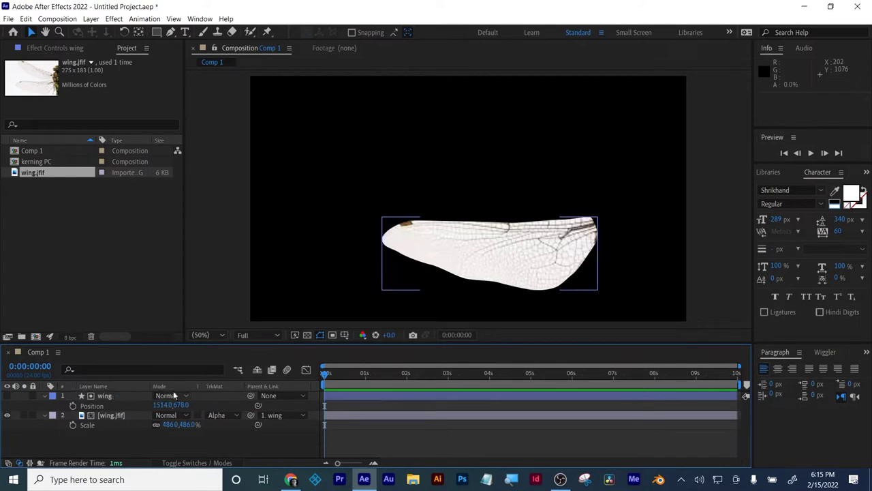
# Test the parenting by moving the wing layer up to Y position 474, and undo the move.
pyautogui.moveTo(181, 405); pyautogui.dragTo(163, 406)
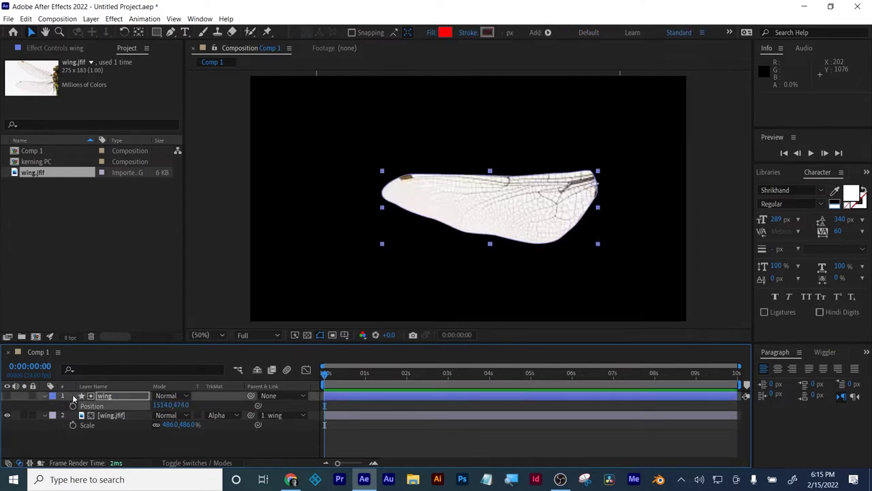
pyautogui.hotkey('ctrl', 'z')
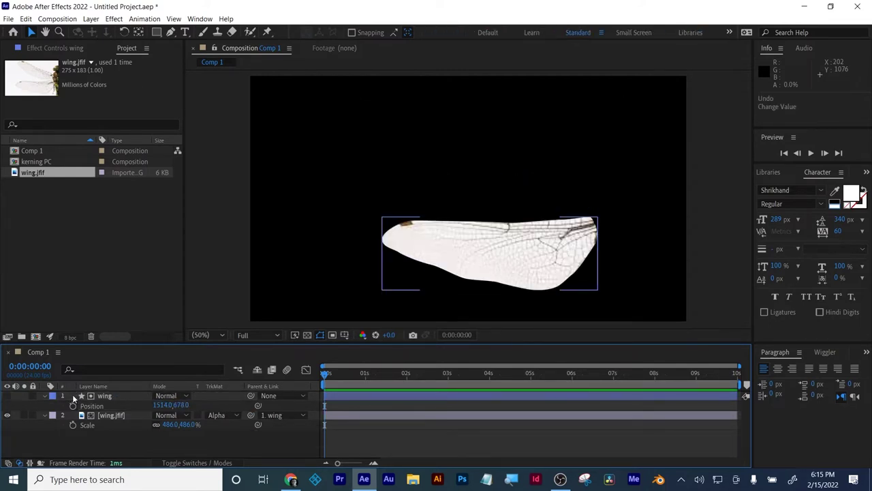
pyautogui.click(115, 413)
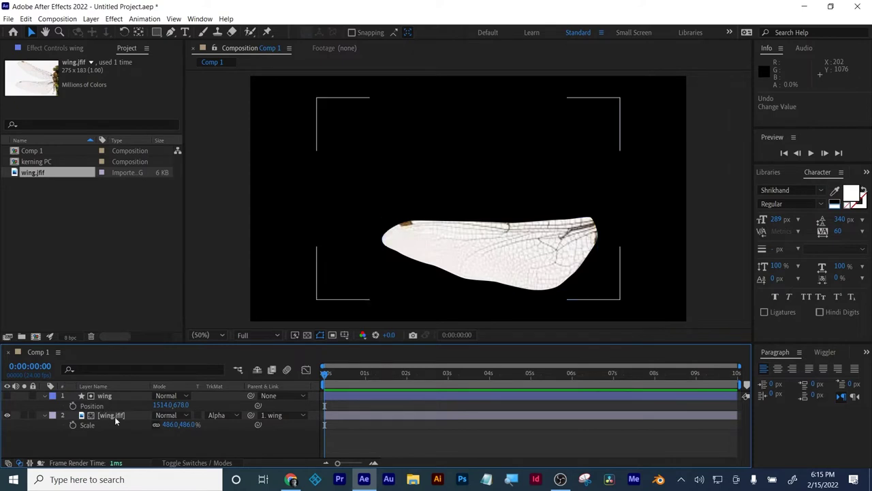
pyautogui.click(88, 404)
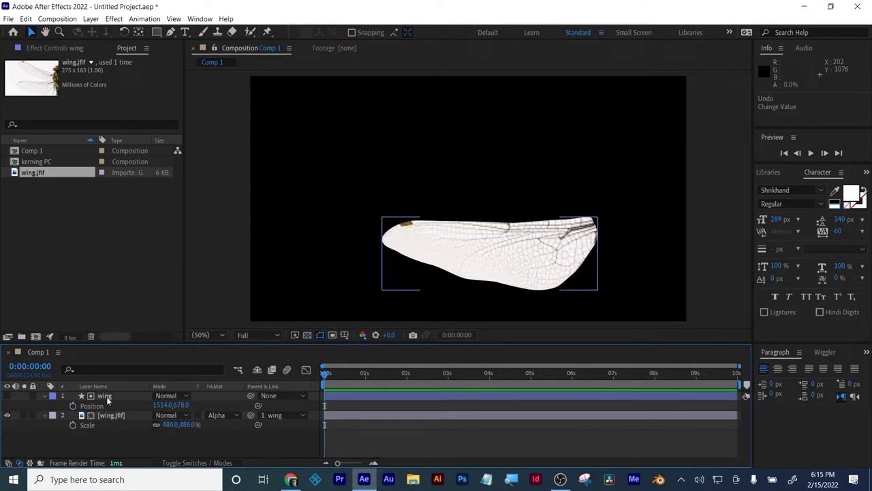
pyautogui.click(205, 443)
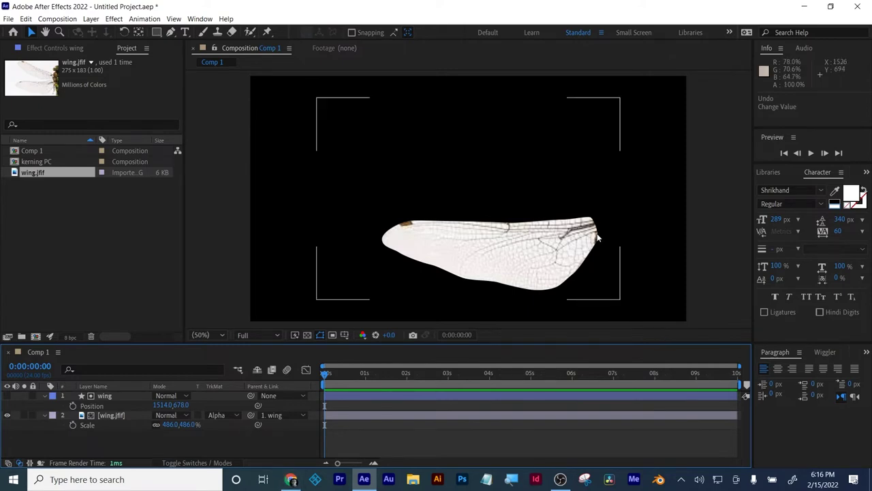
# Show the rotation of the wing.jfif and wing layers, test rotating the wing layer, and undo the rotation.
pyautogui.click(479, 300)
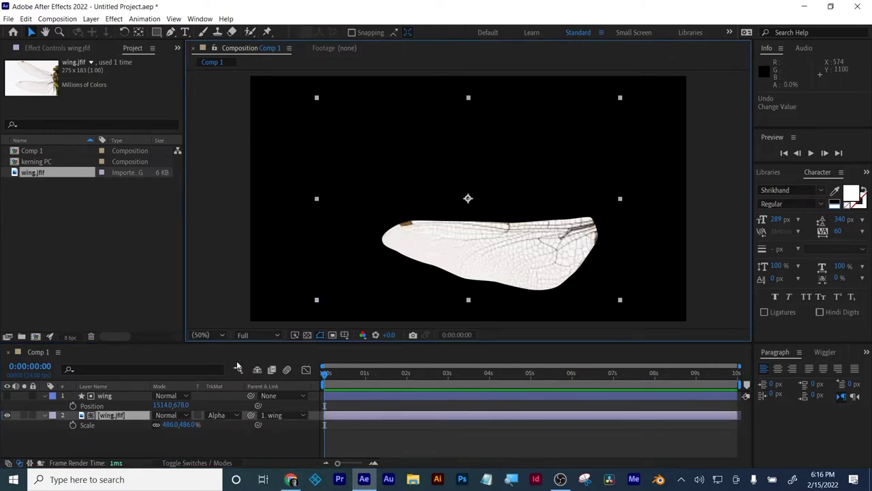
pyautogui.press('r')
pyautogui.click(101, 395)
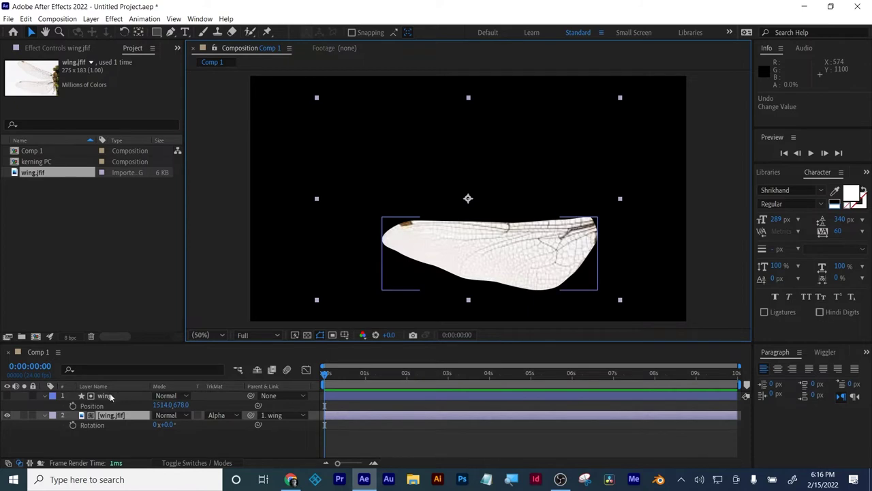
pyautogui.press('r')
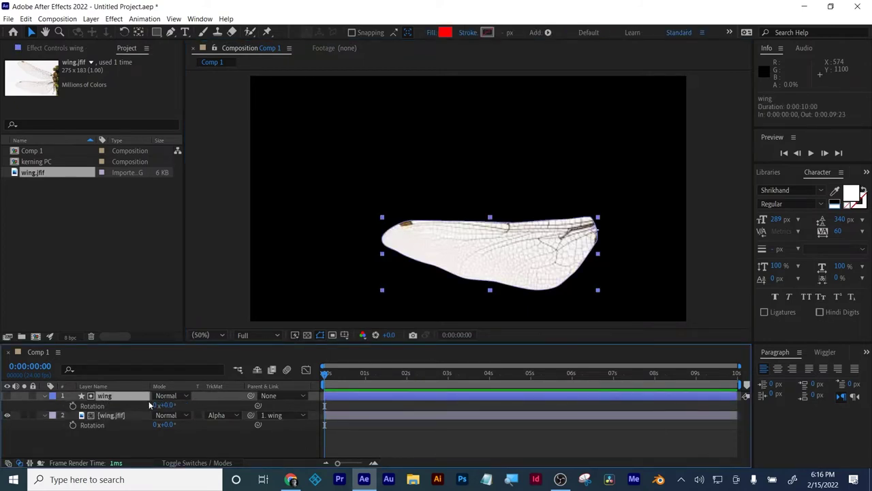
pyautogui.moveTo(164, 406); pyautogui.dragTo(188, 413)
pyautogui.hotkey('ctrl', 'z')
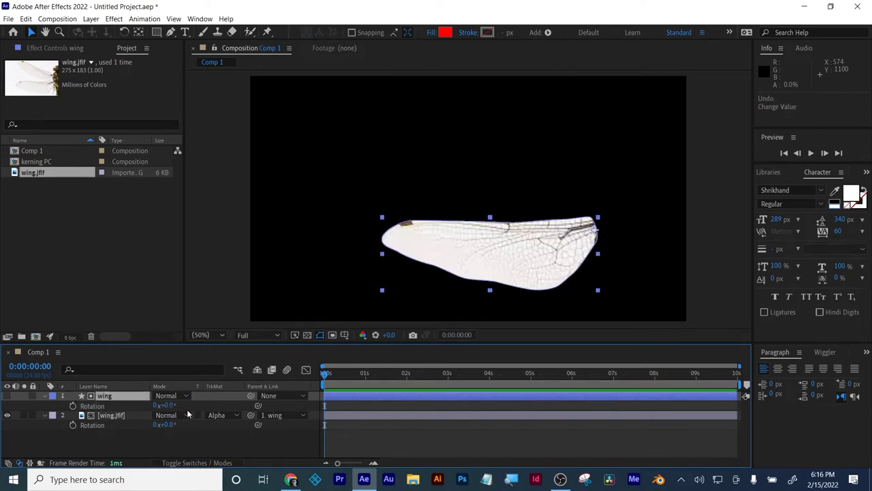
# Make the wing shape layer 3D, test its X rotation, and undo the test.
pyautogui.click(183, 463)
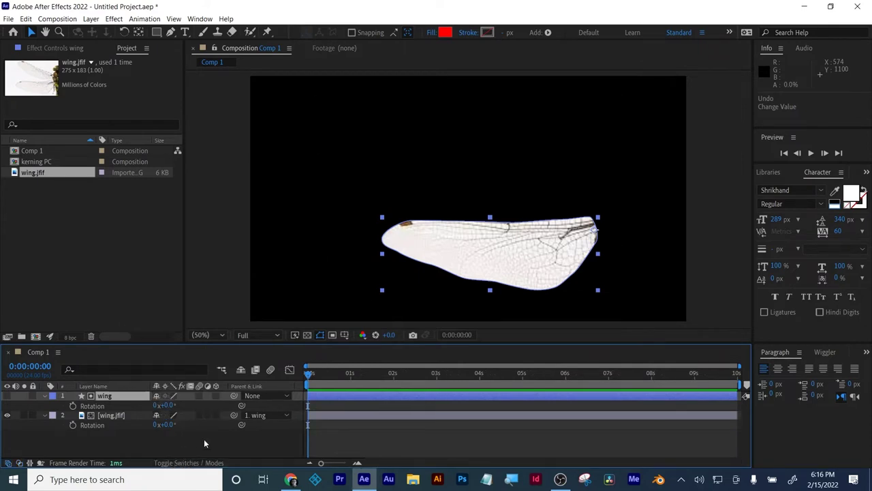
pyautogui.click(216, 396)
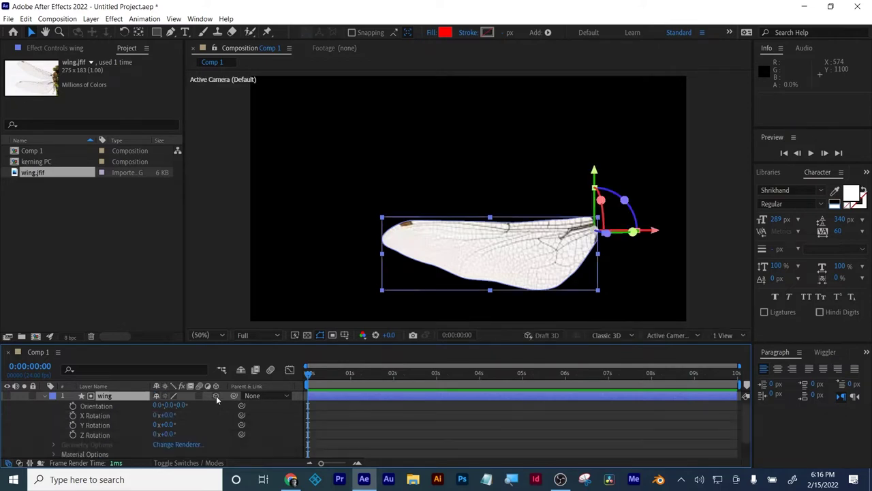
pyautogui.moveTo(173, 418)
pyautogui.mouseDown()
pyautogui.moveTo(199, 413)
pyautogui.moveTo(181, 411)
pyautogui.moveTo(179, 424)
pyautogui.moveTo(187, 424)
pyautogui.moveTo(162, 424)
pyautogui.moveTo(184, 423)
pyautogui.mouseUp()
pyautogui.hotkey('ctrl', 'z')
pyautogui.hotkey('ctrl', 'z')
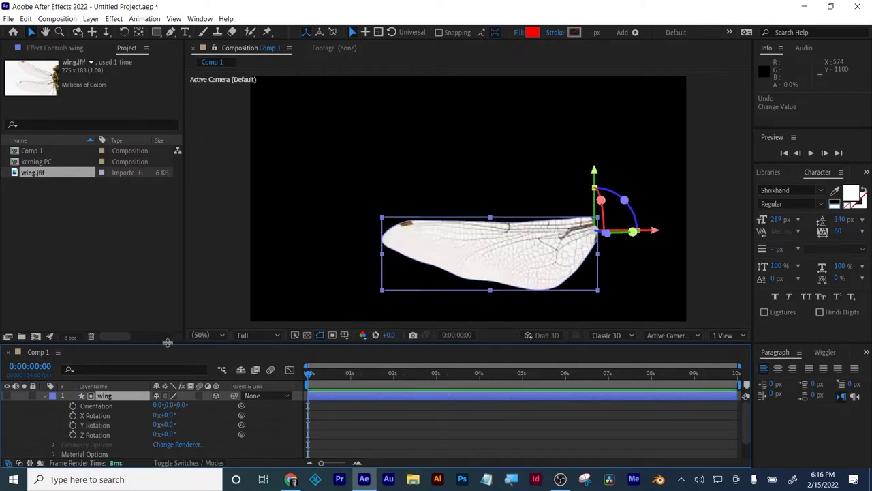
# Make the wing.jfif layer 3D too, and test the wing layer's Y, X and Z rotation, undoing each test.
pyautogui.moveTo(167, 342); pyautogui.dragTo(167, 291)
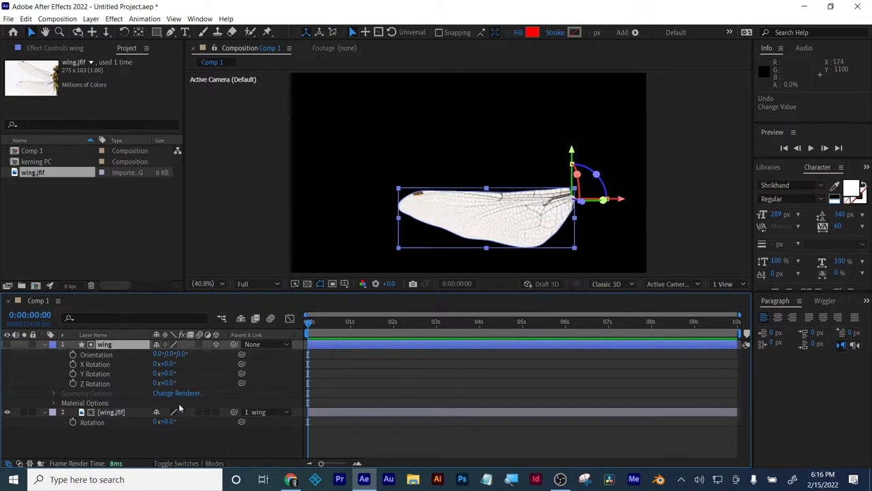
pyautogui.click(216, 411)
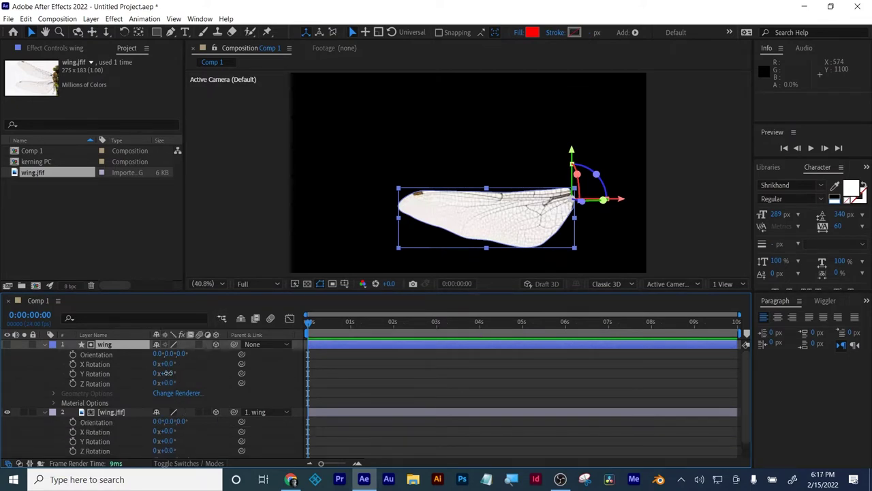
pyautogui.moveTo(167, 375)
pyautogui.mouseDown()
pyautogui.moveTo(196, 373)
pyautogui.moveTo(135, 371)
pyautogui.moveTo(163, 368)
pyautogui.mouseUp()
pyautogui.hotkey('ctrl', 'z')
pyautogui.moveTo(164, 364); pyautogui.dragTo(209, 354)
pyautogui.hotkey('ctrl', 'z')
pyautogui.moveTo(170, 384)
pyautogui.mouseDown()
pyautogui.moveTo(191, 382)
pyautogui.moveTo(184, 386)
pyautogui.mouseUp()
# Collapse the properties of the wing.jfif and wing layers and clear the layer selection.
pyautogui.click(44, 413)
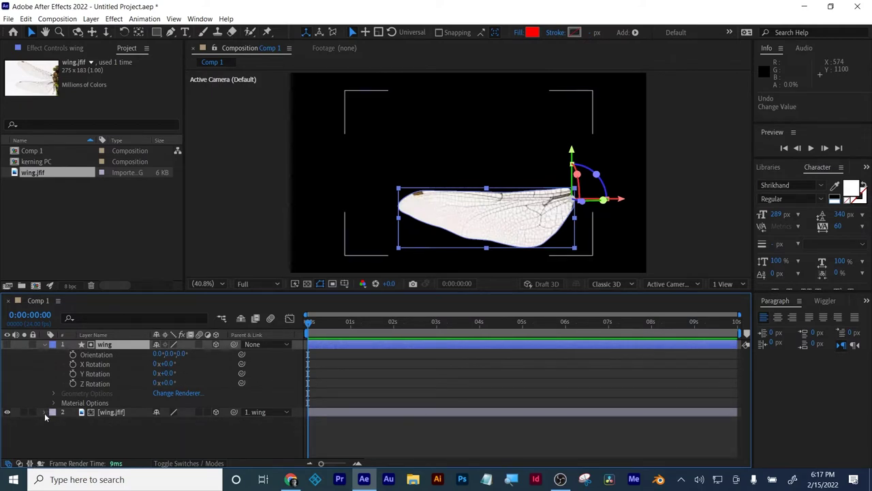
pyautogui.click(69, 434)
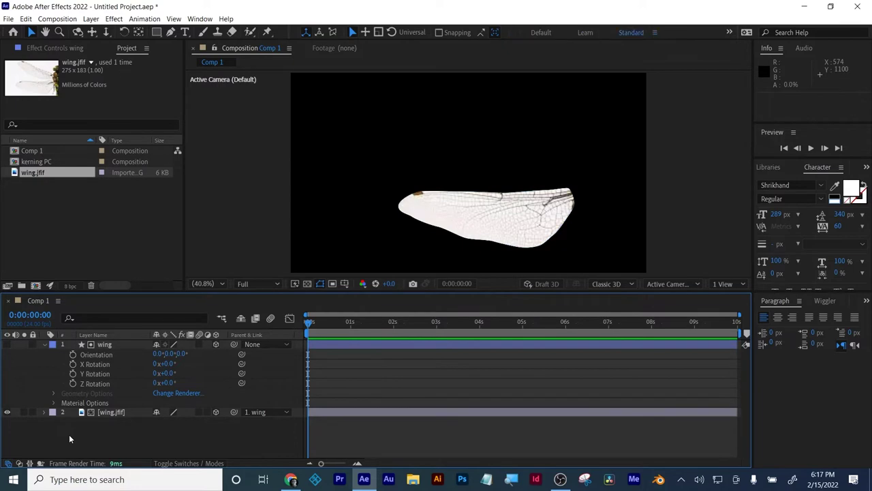
pyautogui.click(44, 345)
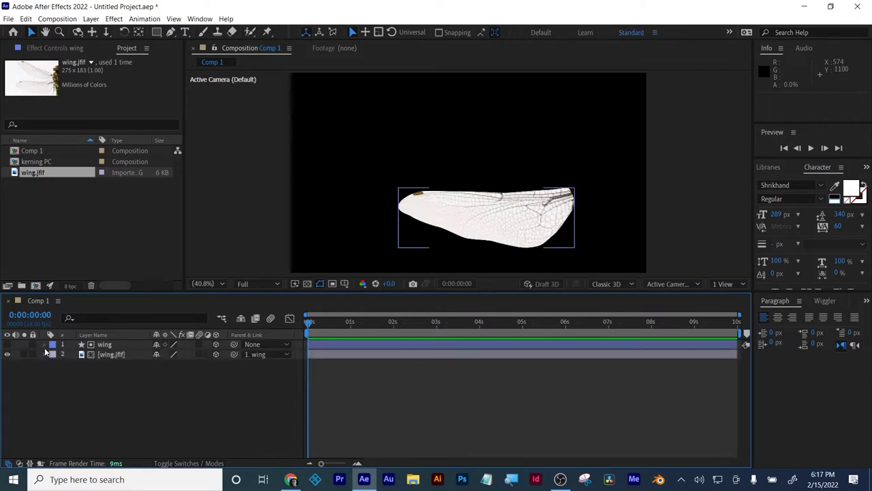
# Switch to Chrome to check the live stream's chat for questions, and return to After Effects.
pyautogui.click(291, 480)
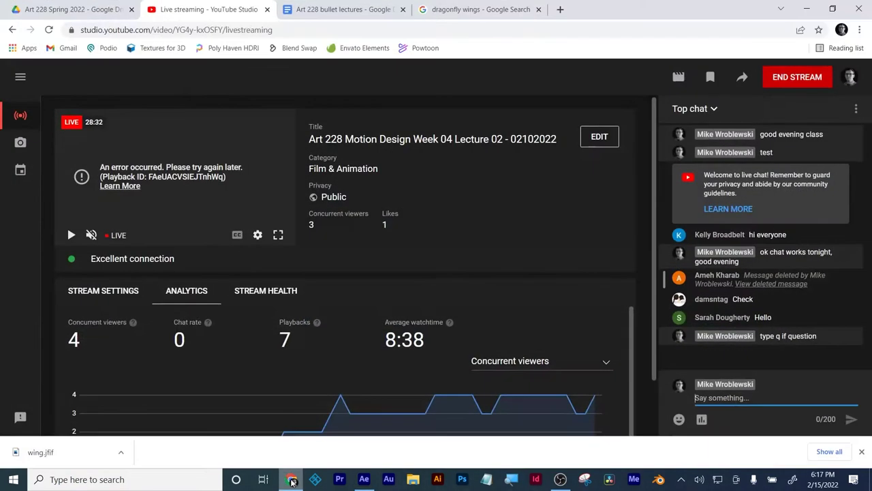
pyautogui.click(291, 480)
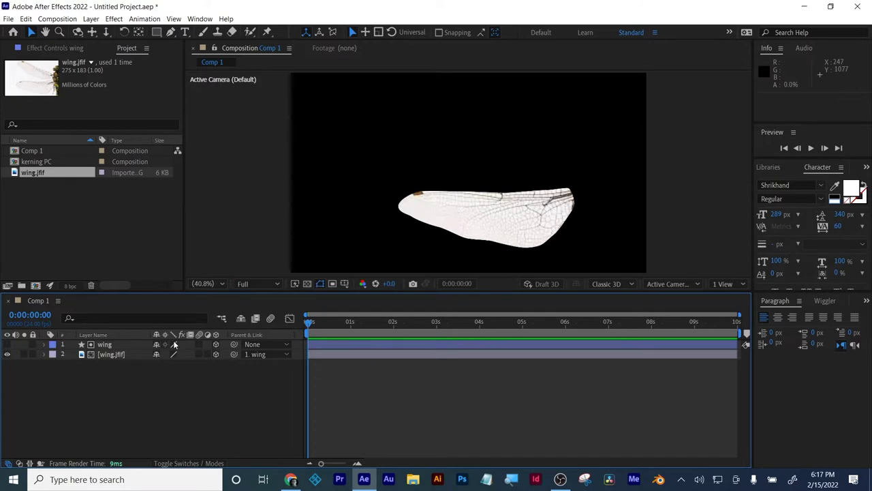
# Duplicate the wing shape layer and rename the copy "wing stroke".
pyautogui.click(106, 345)
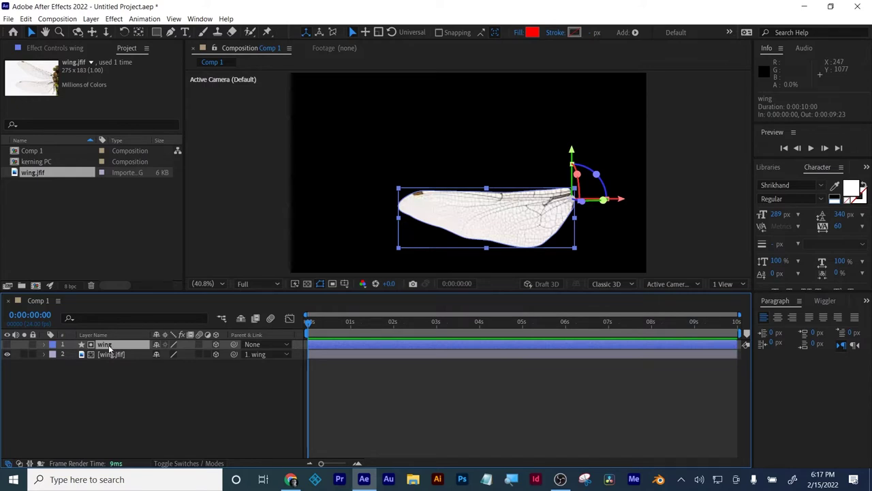
pyautogui.hotkey('ctrl', 'd')
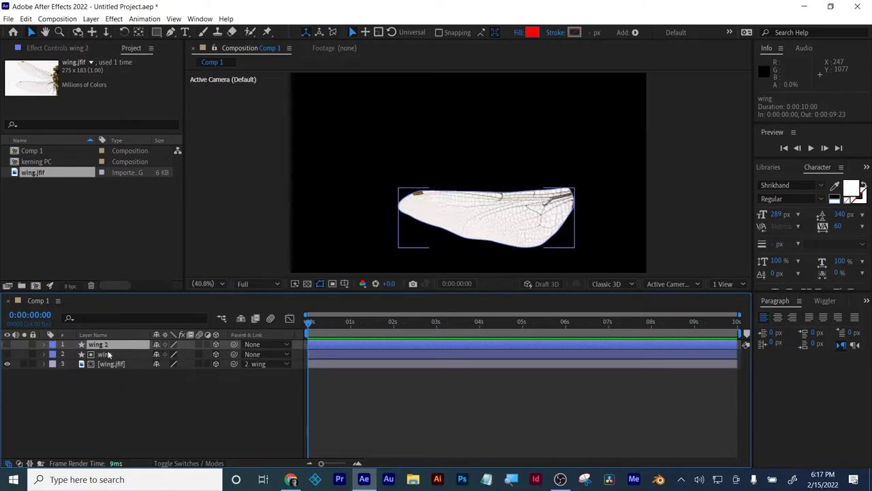
pyautogui.press('Return')
pyautogui.click(105, 346)
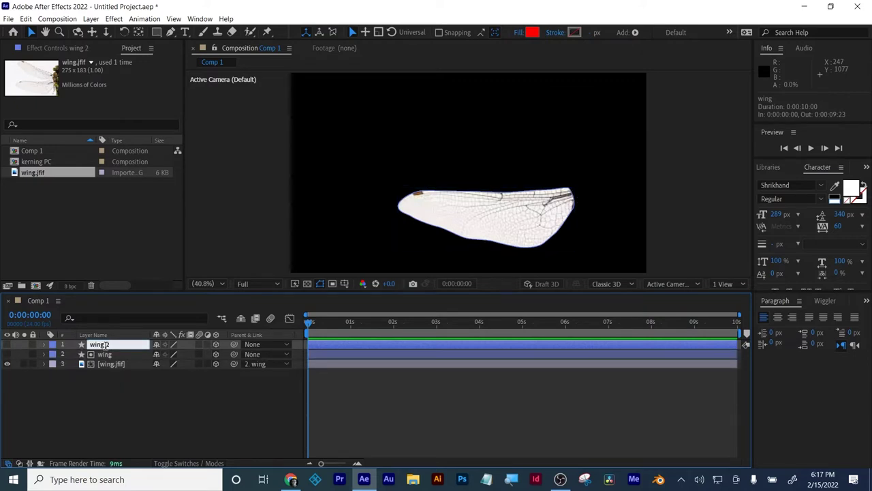
pyautogui.press('BackSpace')
pyautogui.write('stroke')
pyautogui.press('Return')
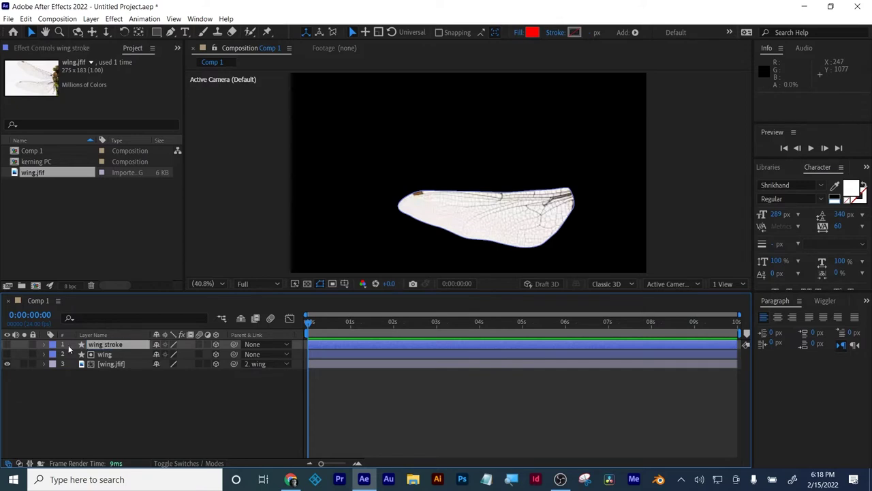
# Turn on the visibility of the wing stroke layer and set its fill to None.
pyautogui.click(7, 344)
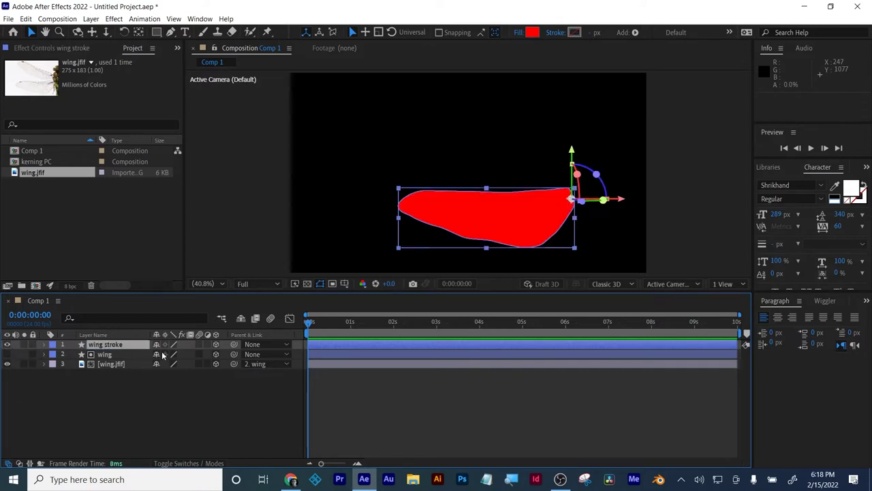
pyautogui.click(518, 32)
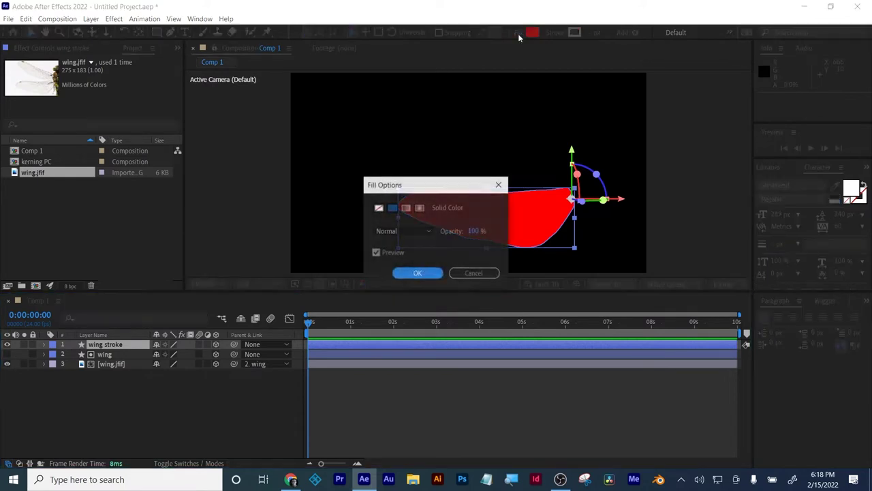
pyautogui.click(379, 208)
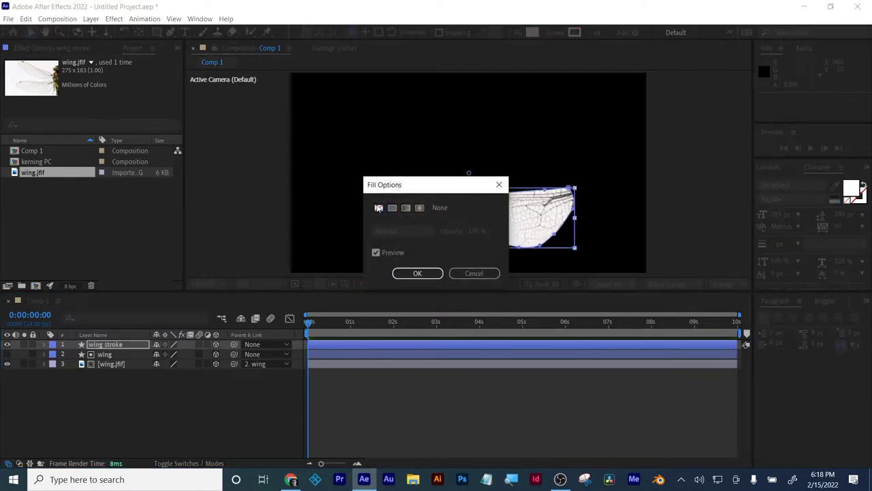
pyautogui.click(412, 272)
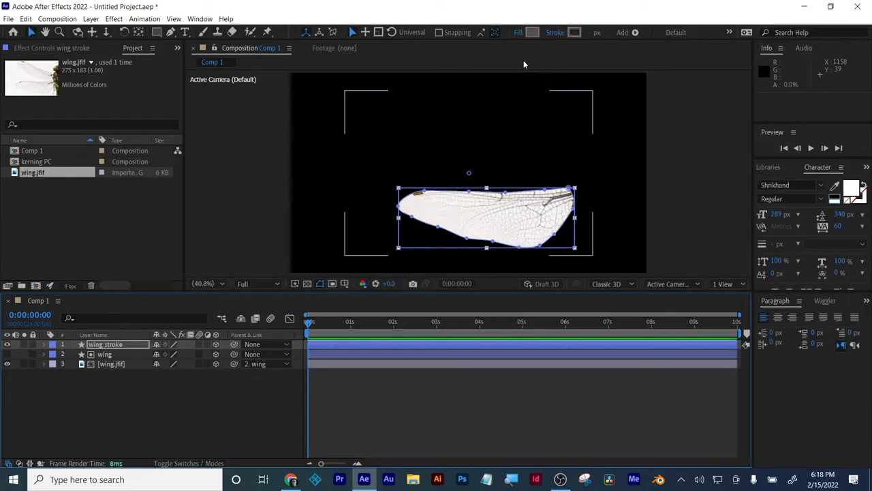
# Give the wing stroke layer a solid bright green stroke about 10 px wide and deselect it.
pyautogui.click(553, 33)
pyautogui.click(392, 208)
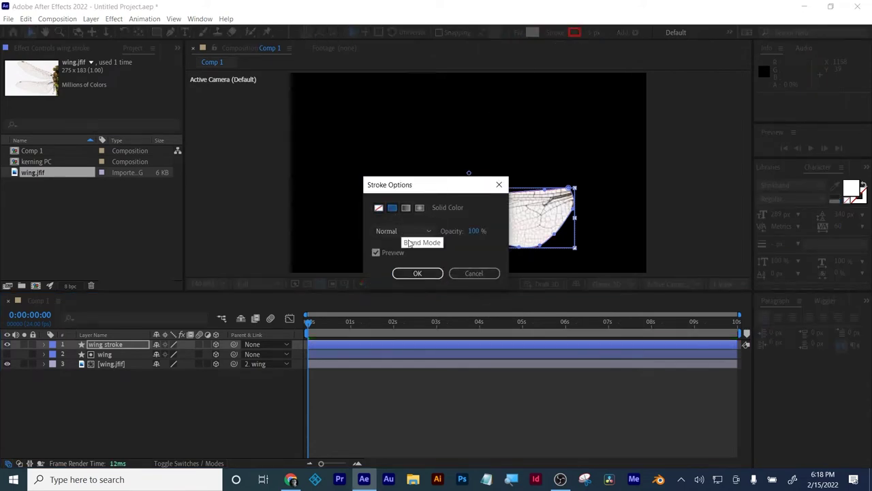
pyautogui.click(418, 273)
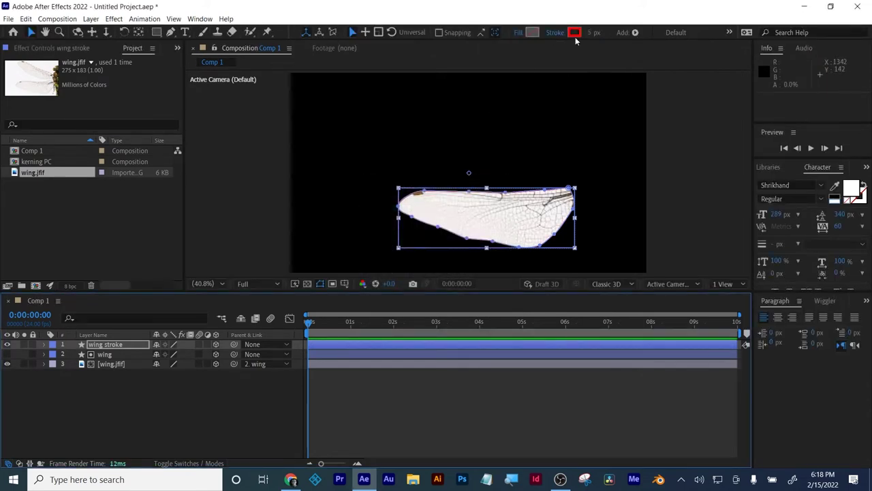
pyautogui.click(575, 33)
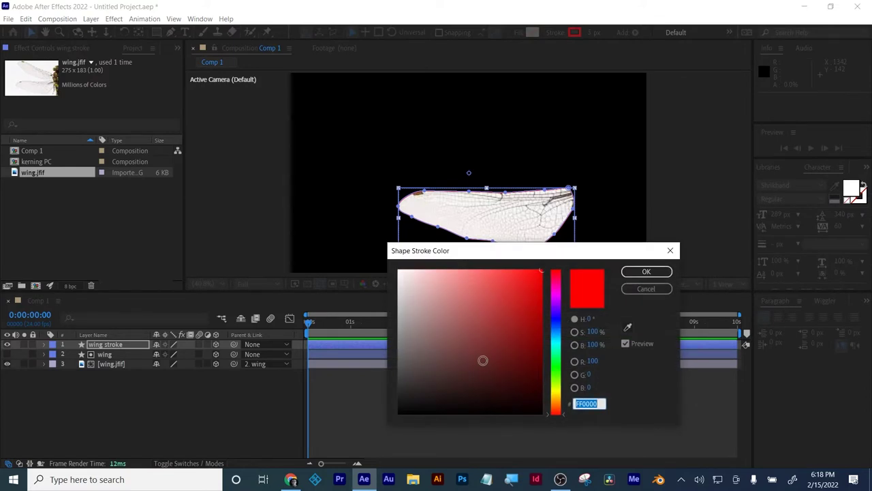
pyautogui.click(557, 366)
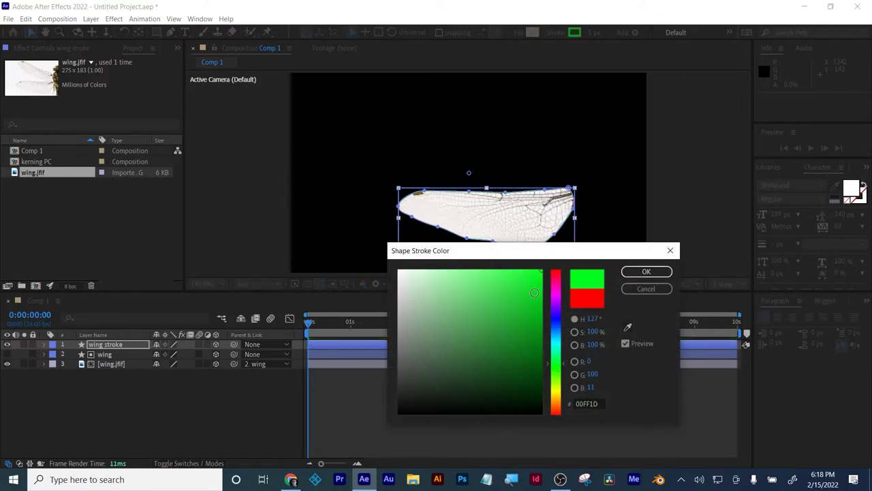
pyautogui.click(540, 280)
pyautogui.click(646, 271)
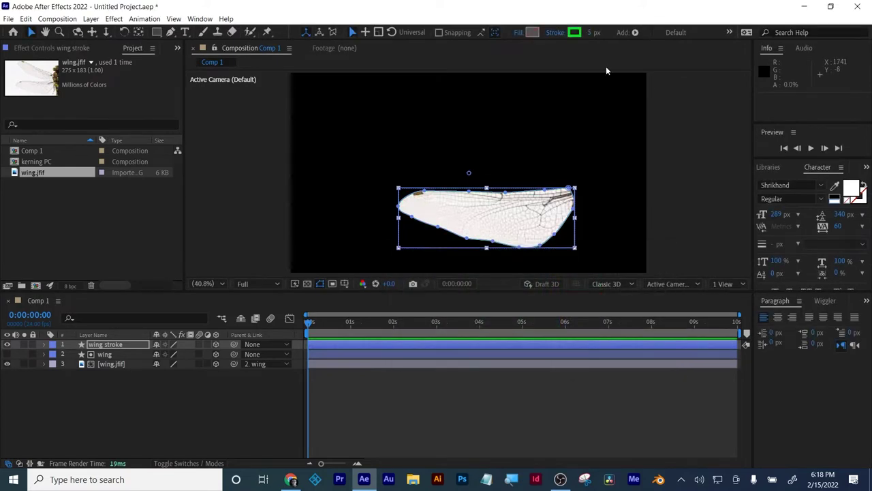
pyautogui.moveTo(590, 32); pyautogui.dragTo(597, 32)
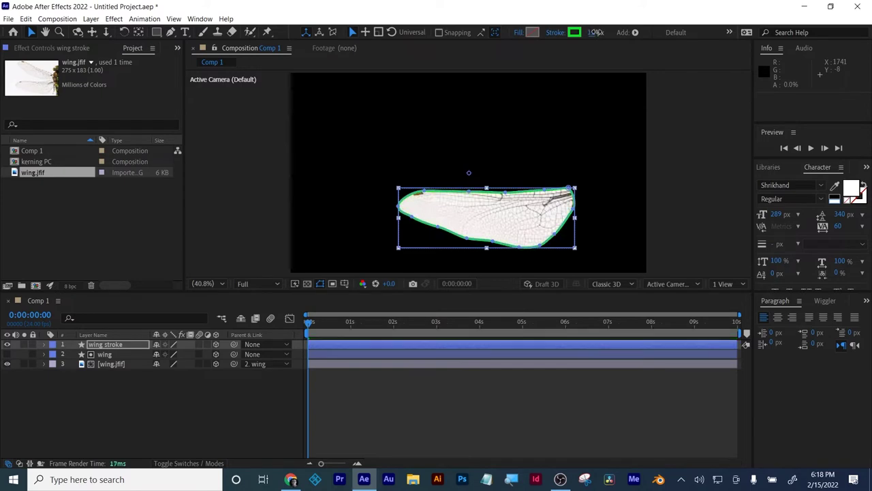
pyautogui.click(496, 447)
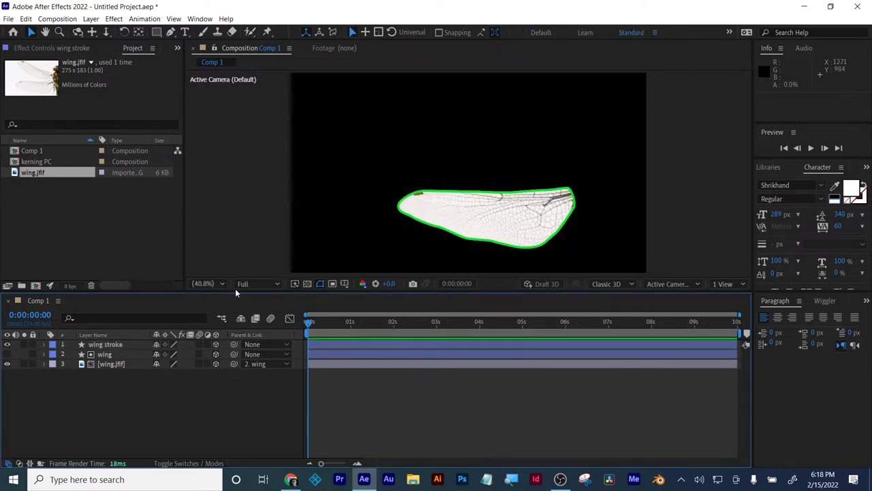
# Parent the wing stroke layer to the wing layer.
pyautogui.click(213, 285)
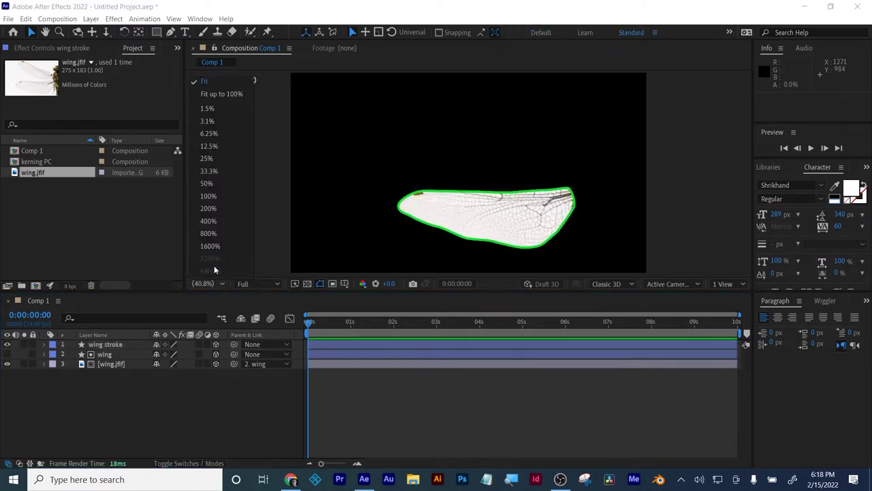
pyautogui.click(208, 184)
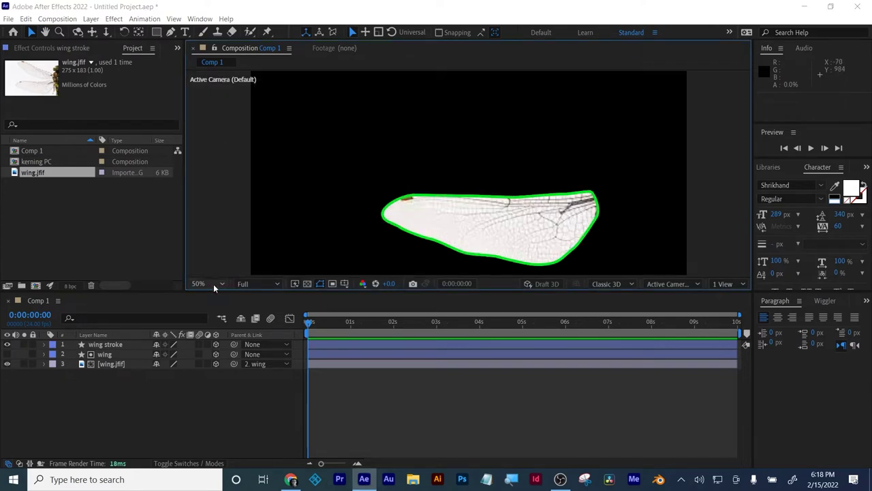
pyautogui.click(213, 283)
pyautogui.click(222, 199)
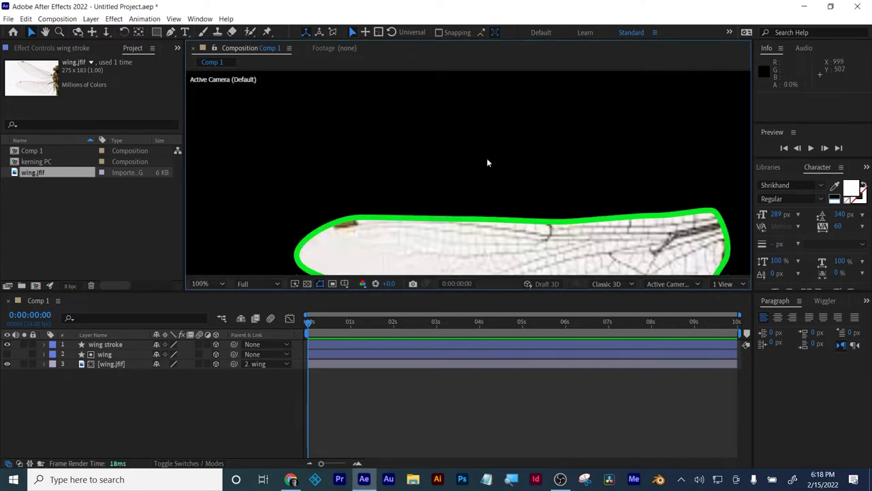
pyautogui.press('space')
pyautogui.moveTo(486, 186); pyautogui.dragTo(427, 85)
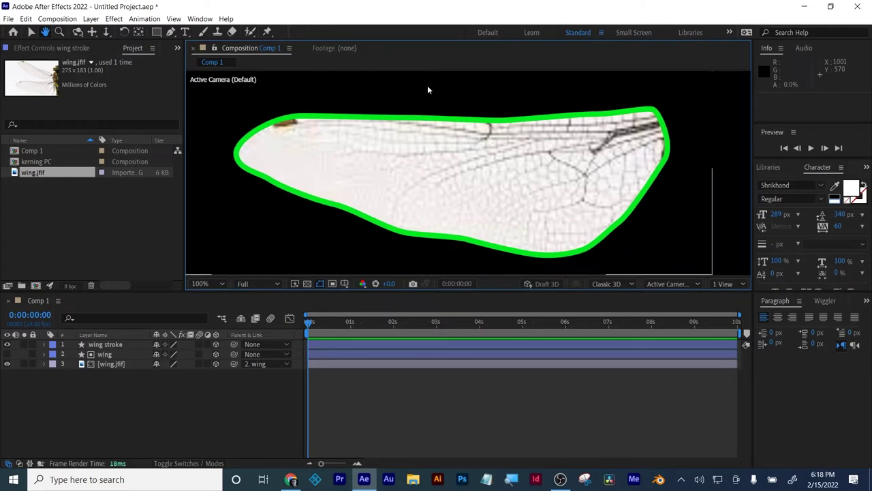
pyautogui.click(115, 344)
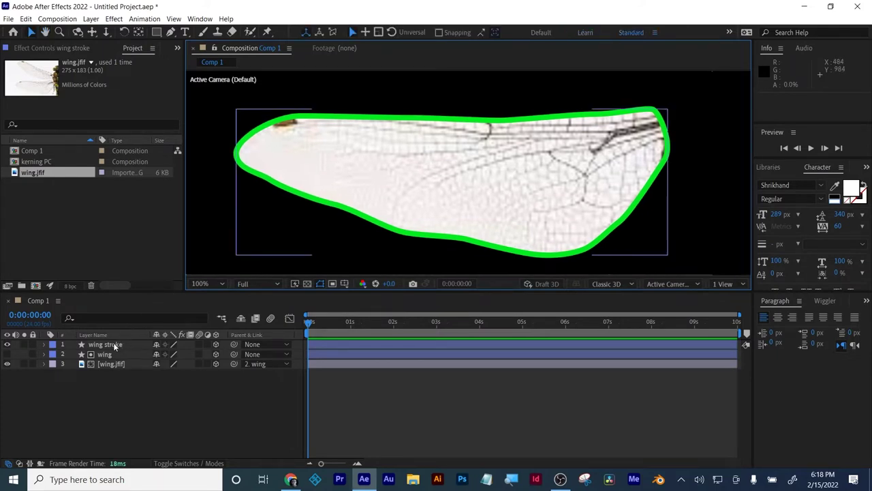
pyautogui.click(234, 345)
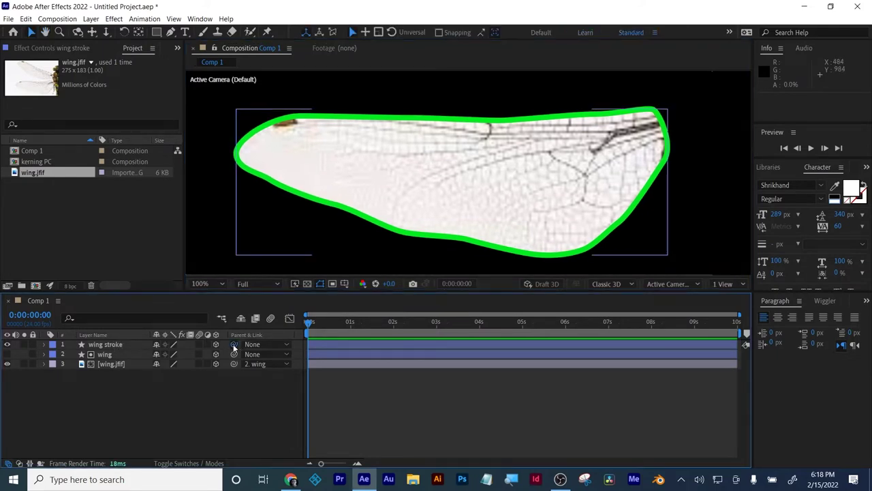
pyautogui.moveTo(235, 346); pyautogui.dragTo(109, 356)
# Try shifting the wing layer's X position to test the parenting, undo the shift and deselect the layer.
pyautogui.click(109, 355)
pyautogui.press('p')
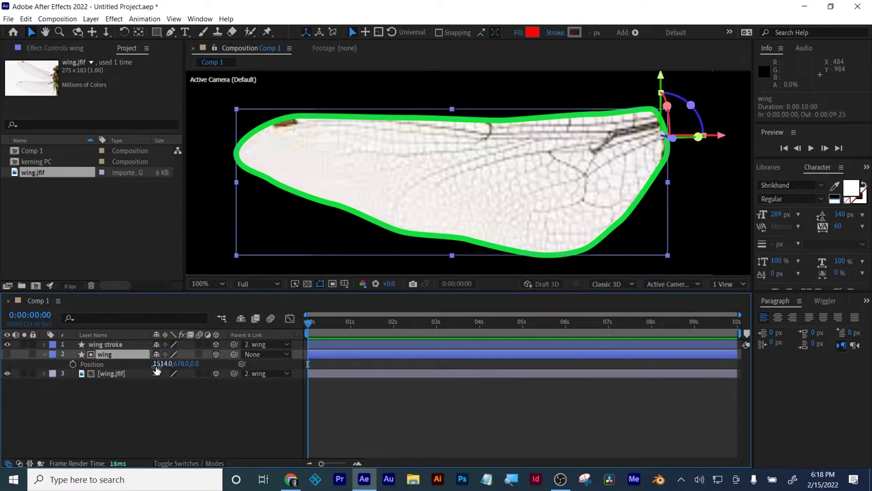
pyautogui.moveTo(163, 363); pyautogui.dragTo(42, 368)
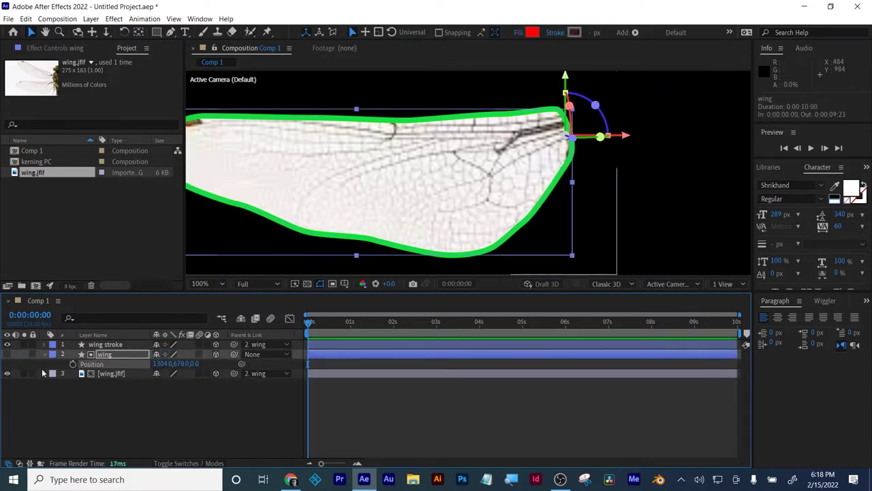
pyautogui.hotkey('ctrl', 'z')
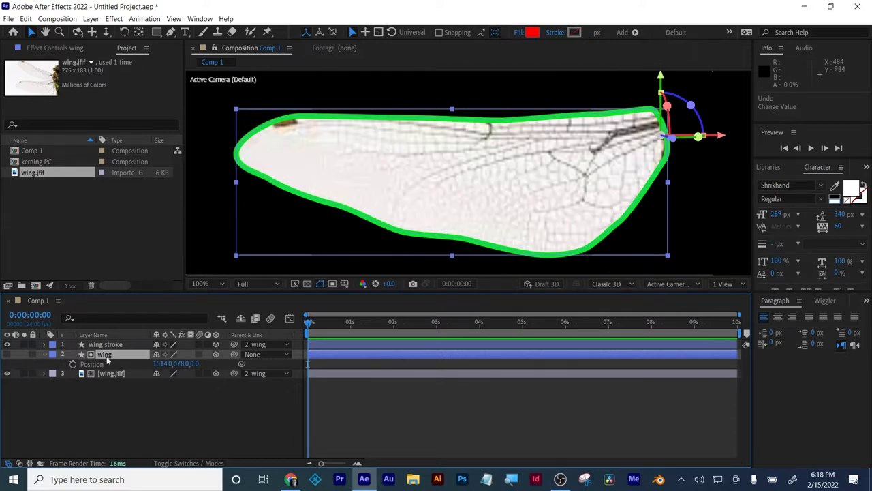
pyautogui.press('p')
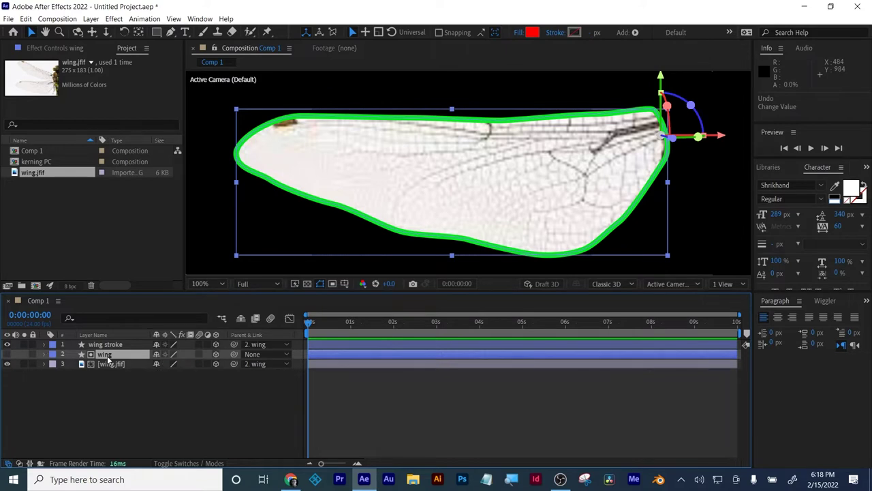
pyautogui.click(118, 412)
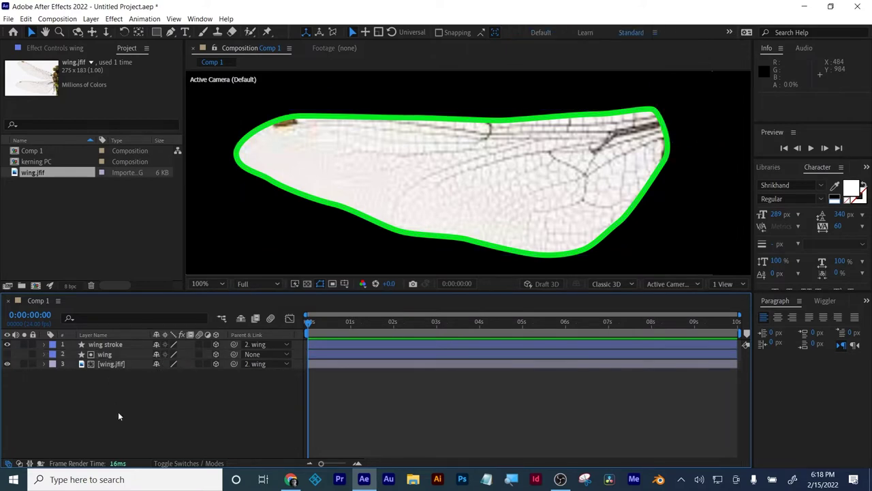
# Add Wiggle Paths to the wing stroke layer, set its size to 6 and detail to 17, and preview the animation.
pyautogui.click(112, 345)
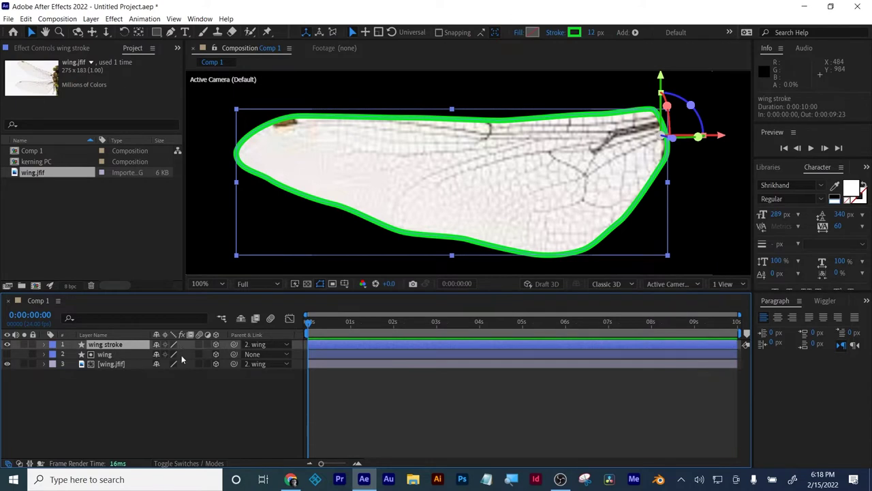
pyautogui.click(635, 32)
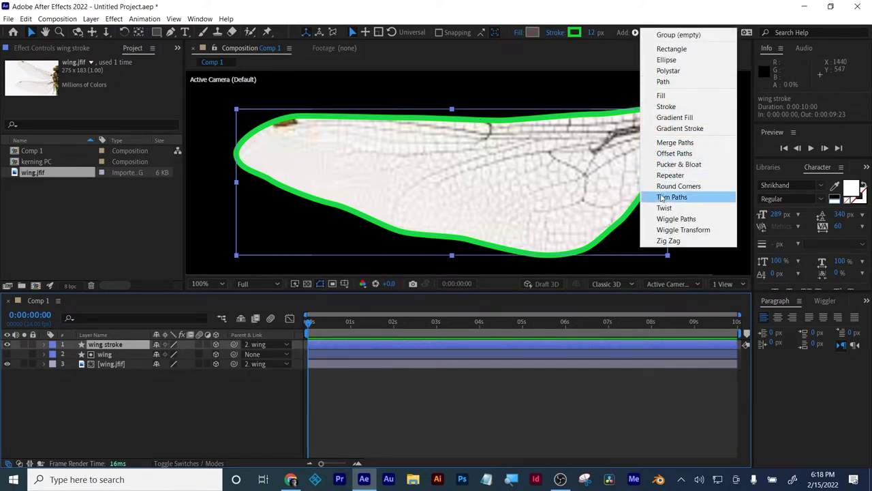
pyautogui.click(665, 218)
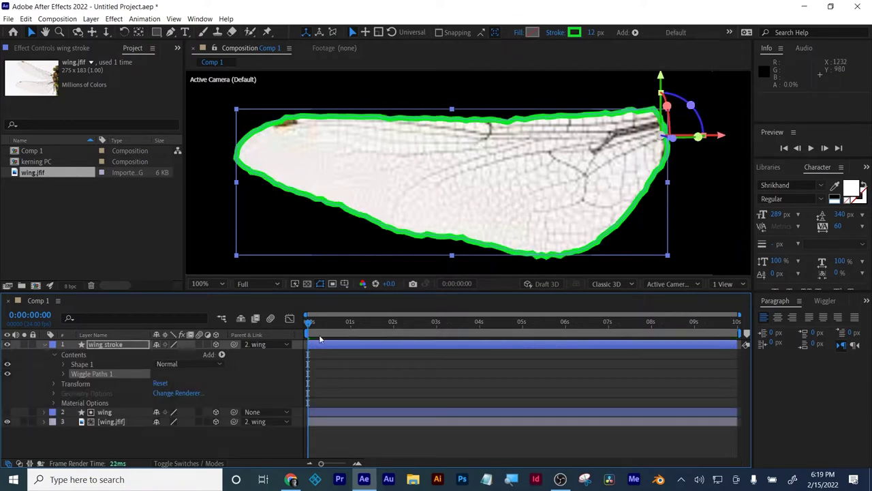
pyautogui.click(63, 375)
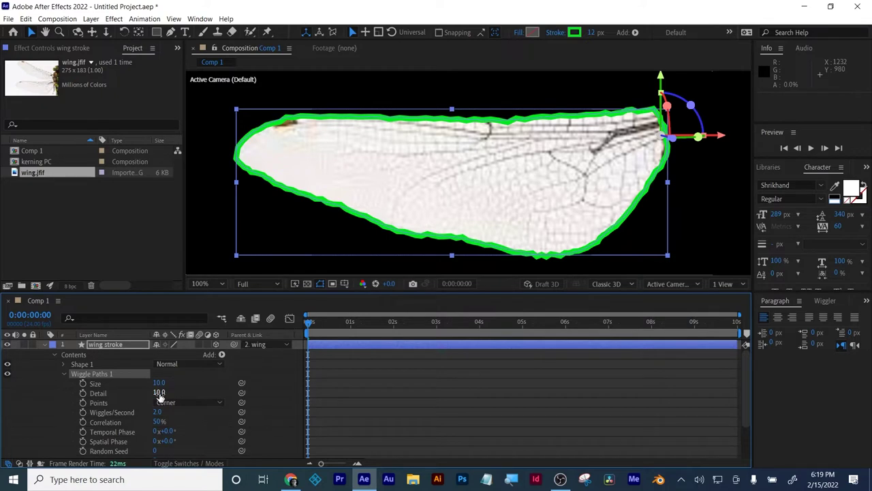
pyautogui.moveTo(159, 394)
pyautogui.mouseDown()
pyautogui.moveTo(150, 397)
pyautogui.moveTo(159, 401)
pyautogui.moveTo(160, 390)
pyautogui.mouseUp()
pyautogui.press('space')
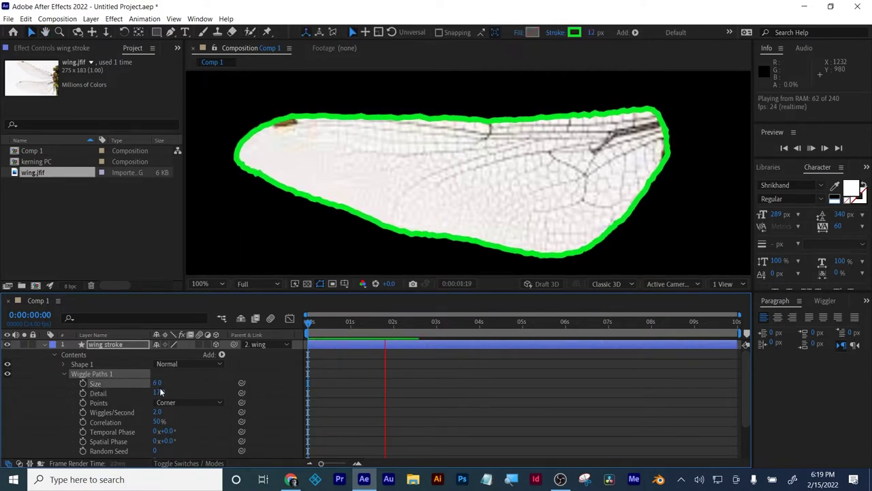
pyautogui.press('space')
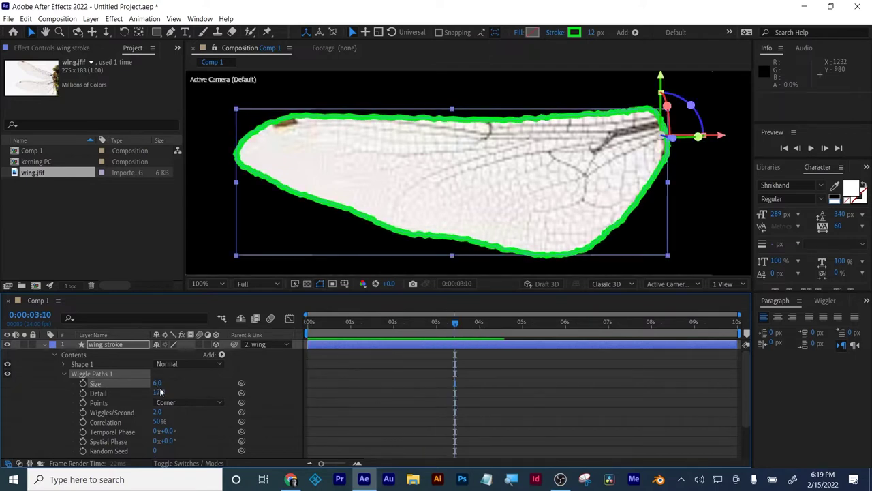
# Set the points type of the wing stroke's Wiggle Paths to Smooth.
pyautogui.click(169, 403)
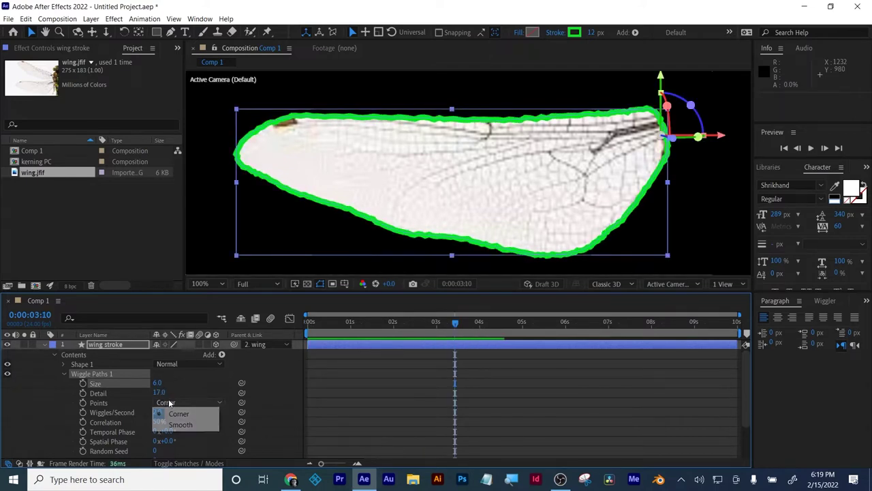
pyautogui.click(173, 423)
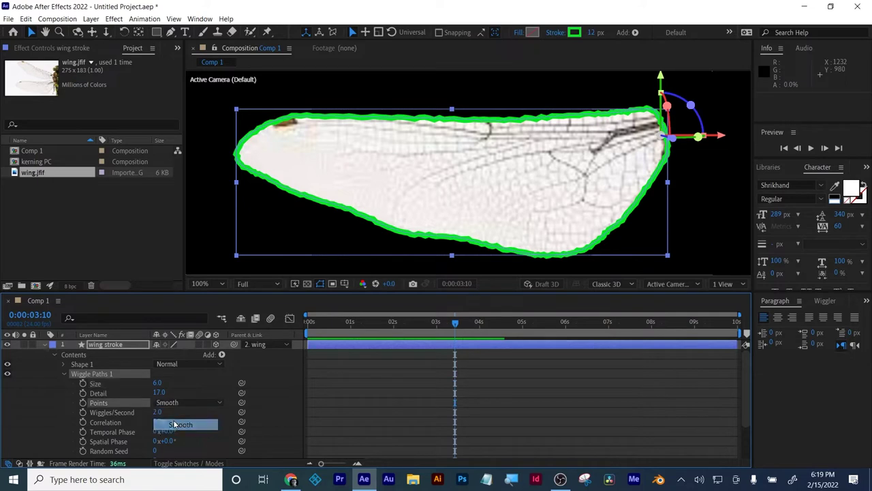
pyautogui.press('F2')
pyautogui.click(173, 420)
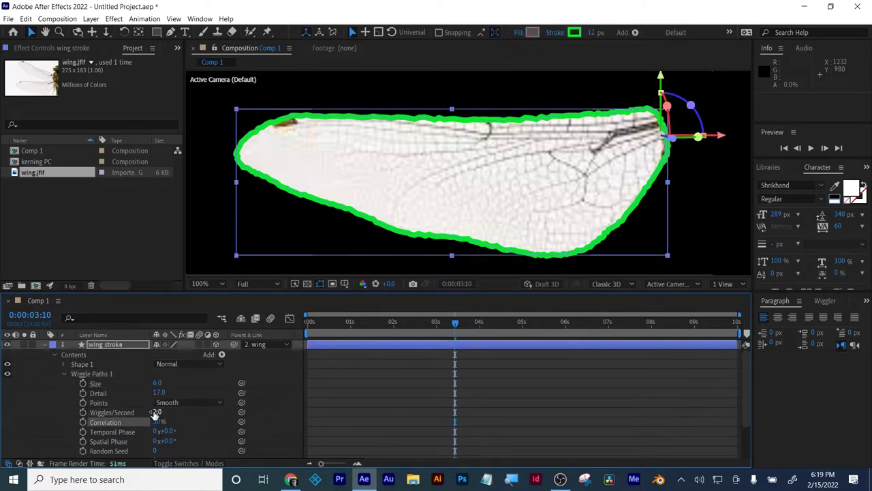
# Change the Wiggle Paths wiggles per second, preview the outline's motion and collapse the wing stroke layer.
pyautogui.click(156, 412)
pyautogui.write('0')
pyautogui.press('Return')
pyautogui.press('space')
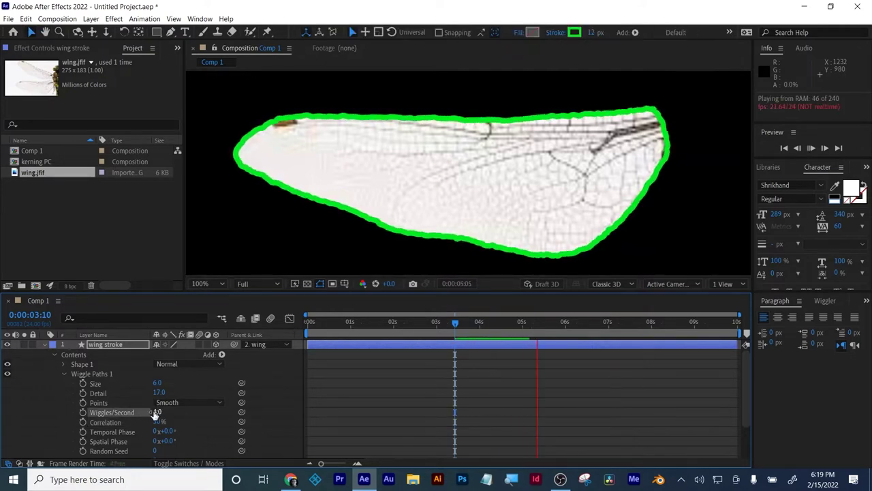
pyautogui.press('space')
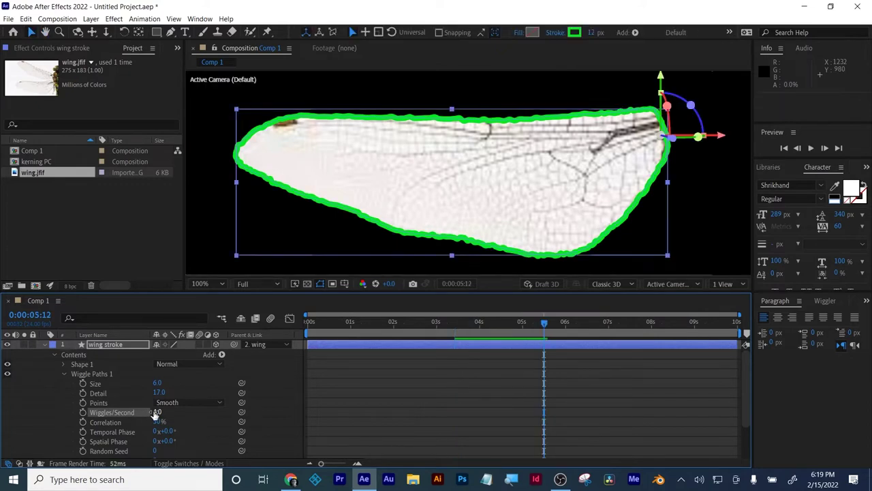
pyautogui.press('Return')
pyautogui.click(45, 346)
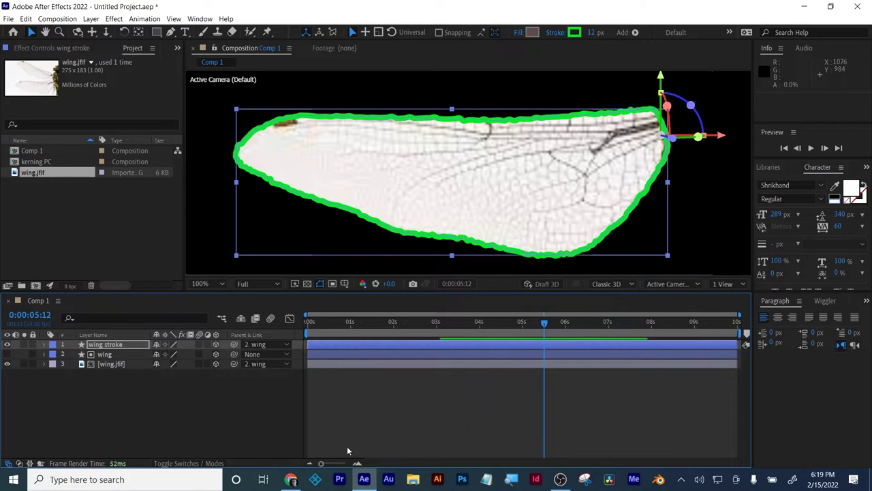
pyautogui.click(291, 479)
pyautogui.click(291, 479)
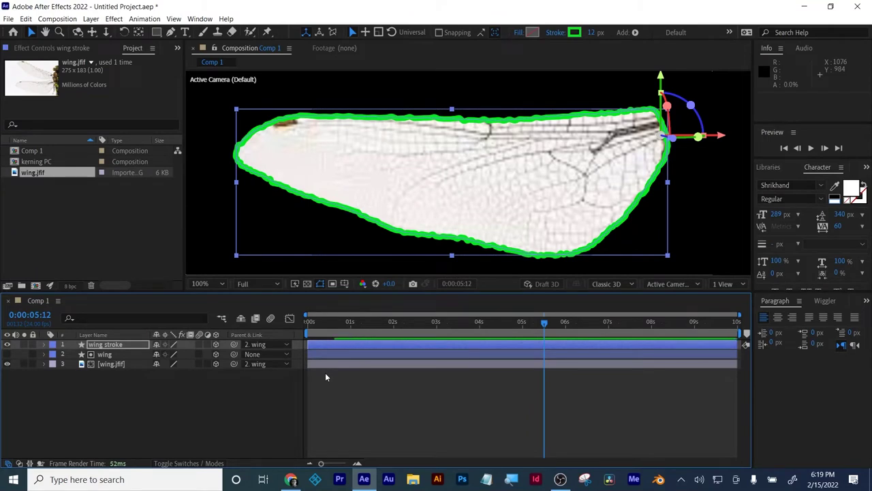
# Show the wing layer's rotation properties and return the playhead to the start of the composition.
pyautogui.click(109, 356)
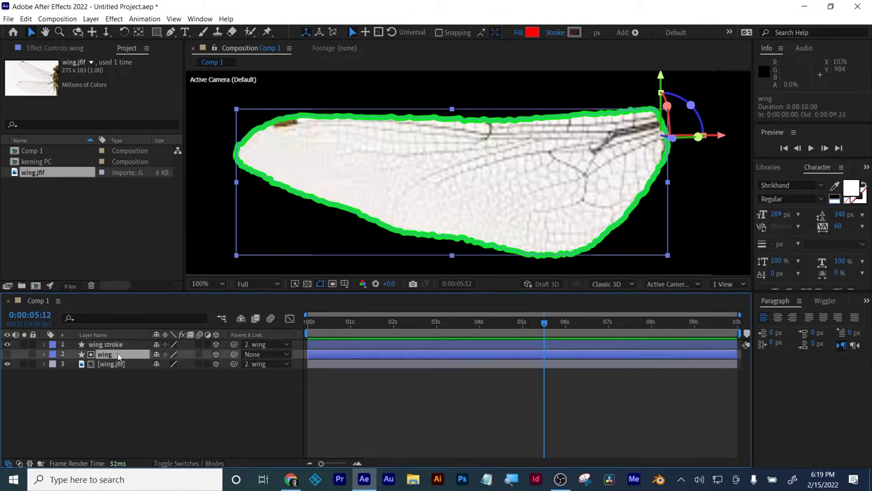
pyautogui.press('r')
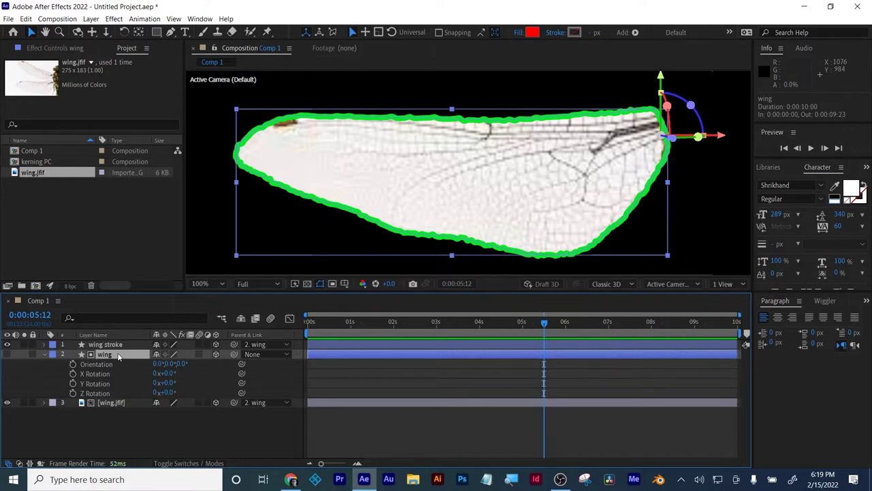
pyautogui.moveTo(351, 323); pyautogui.dragTo(296, 325)
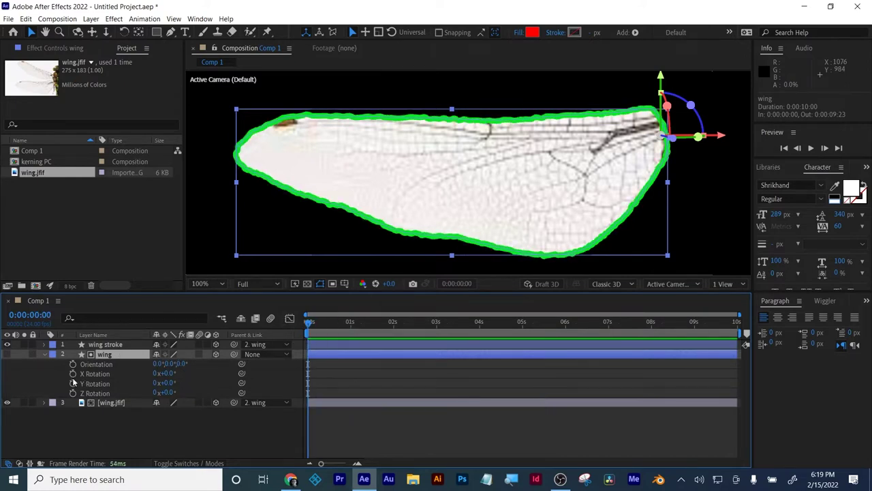
# Try tilting the wing layer with its X Rotation and undo the change.
pyautogui.moveTo(166, 374)
pyautogui.mouseDown()
pyautogui.moveTo(182, 373)
pyautogui.moveTo(156, 373)
pyautogui.mouseUp()
pyautogui.hotkey('ctrl', 'z')
pyautogui.hotkey('ctrl', 'z')
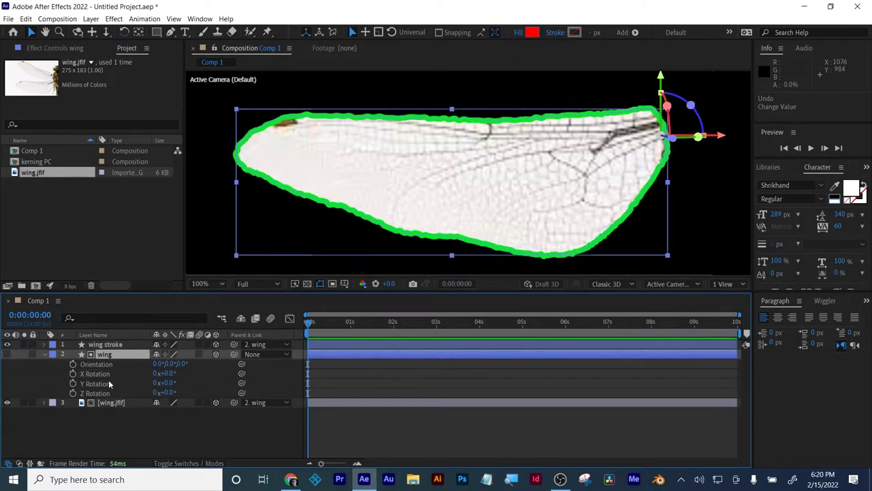
# Add the expression wiggle(4,25) to the wing layer's X Rotation and preview the flapping.
pyautogui.keyDown('alt'); pyautogui.click(73, 374); pyautogui.keyUp('alt')
pyautogui.write('wigg')
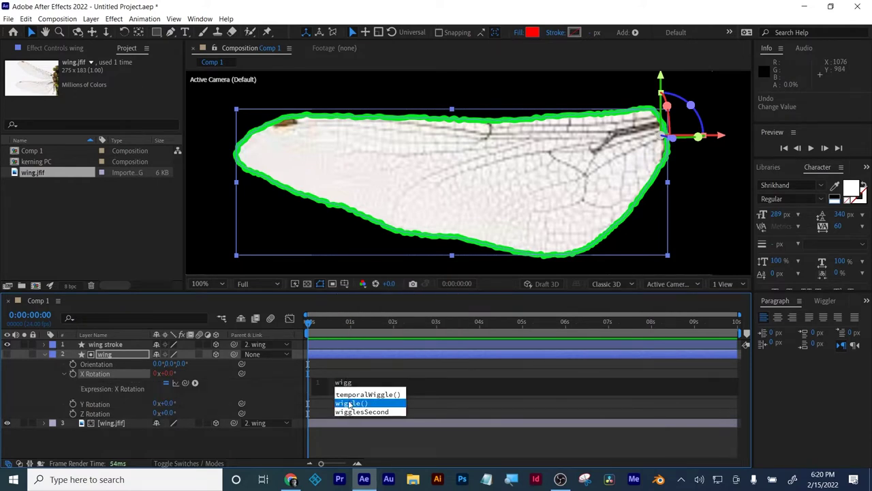
pyautogui.click(349, 404)
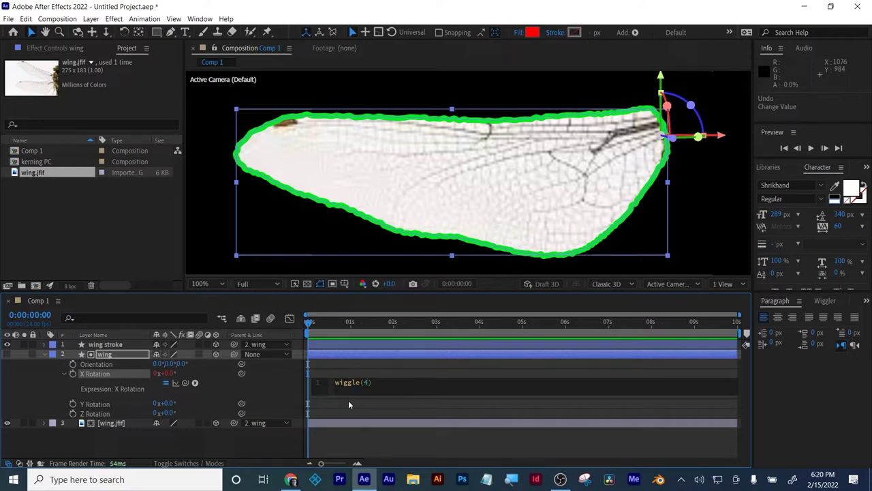
pyautogui.write('4,25')
pyautogui.click(398, 367)
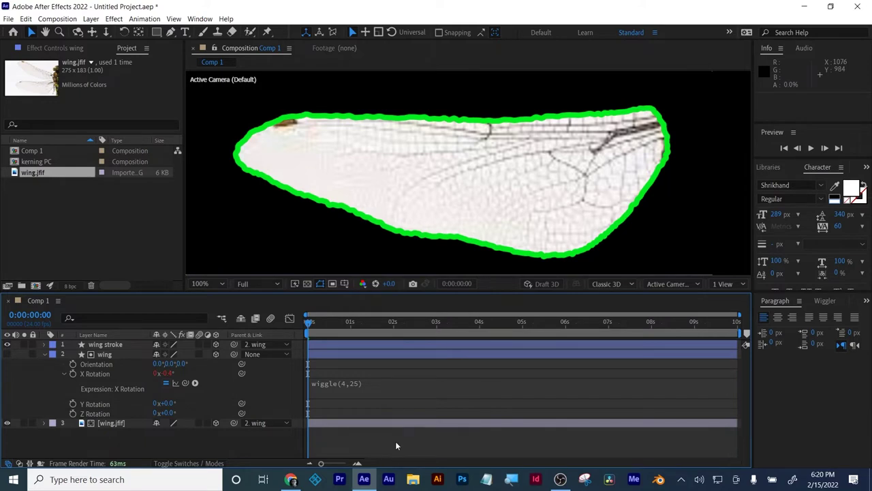
pyautogui.press('space')
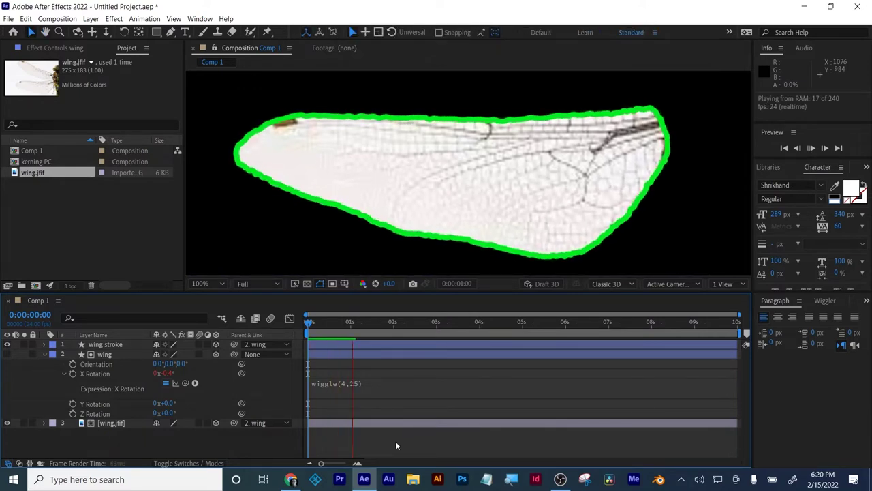
pyautogui.press('space')
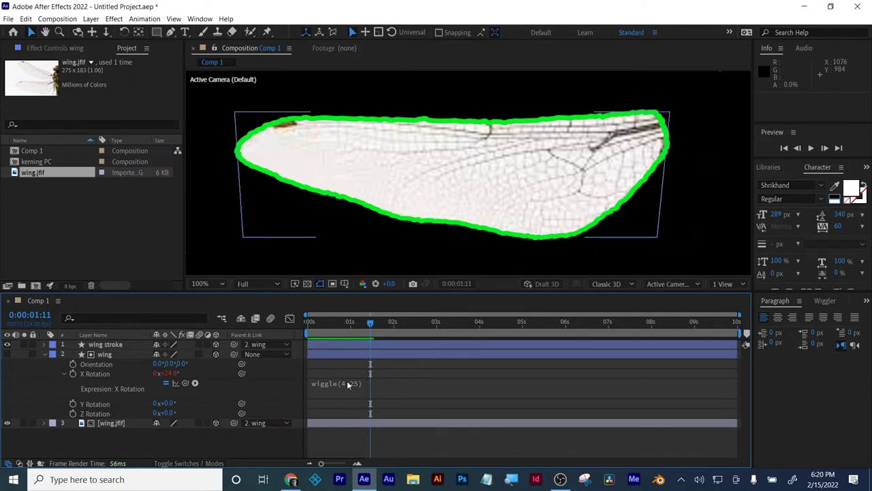
# Change the wing layer's X Rotation expression to wiggle(24,70) and preview the flapping.
pyautogui.click(344, 384)
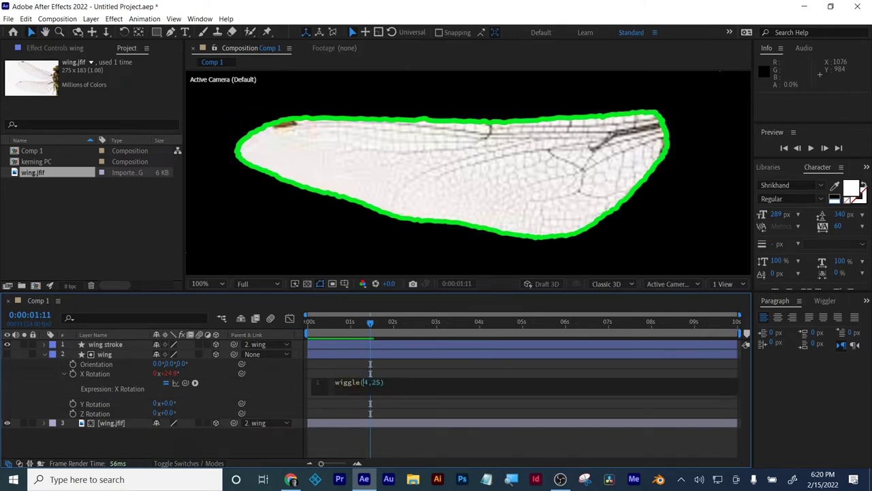
pyautogui.write('2')
pyautogui.hotkey('shift', 'Right')
pyautogui.hotkey('shift', 'Right')
pyautogui.press('BackSpace')
pyautogui.write('70')
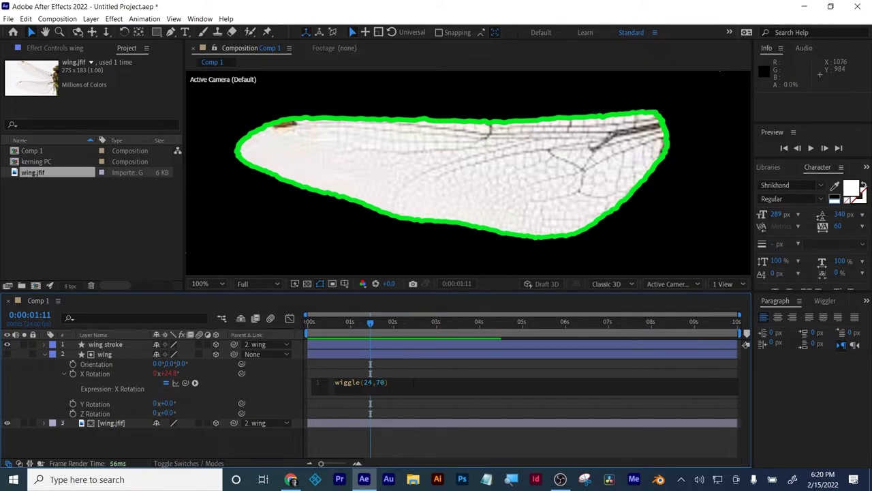
pyautogui.click(418, 372)
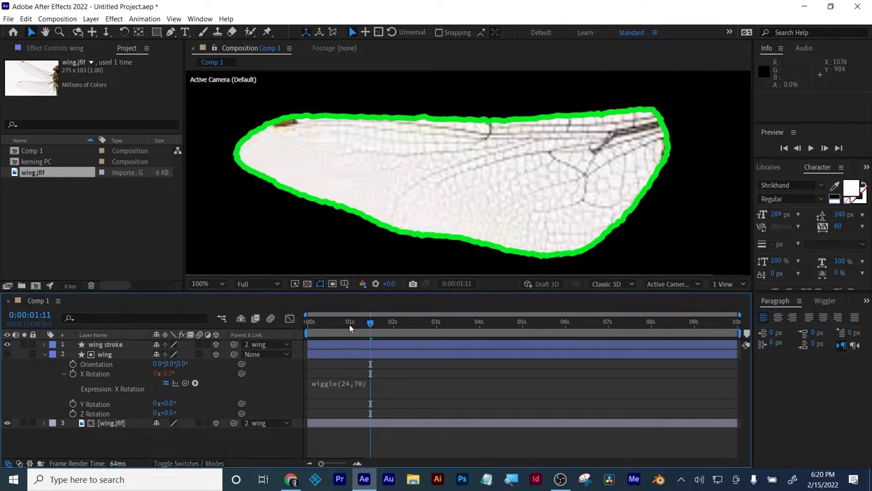
pyautogui.press('space')
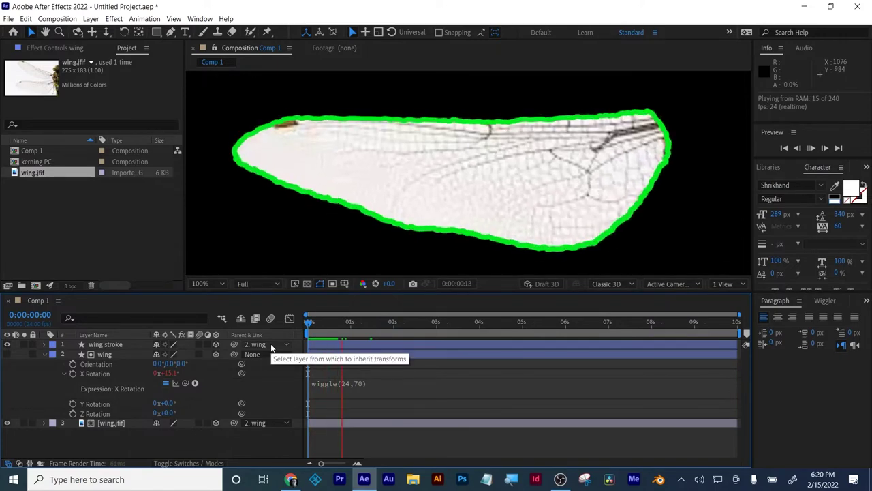
pyautogui.press('space')
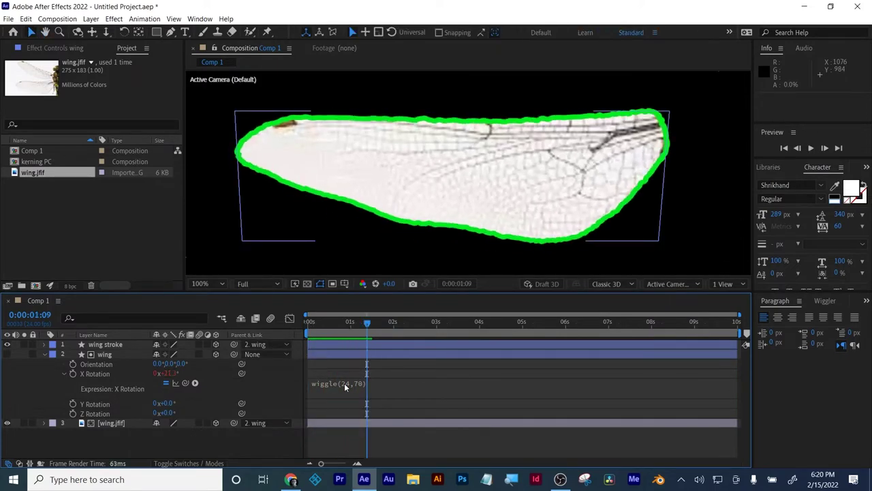
# Set the X Rotation wiggle frequency to 44, making the expression wiggle(44,70), and preview the motion.
pyautogui.click(344, 383)
pyautogui.click(364, 383)
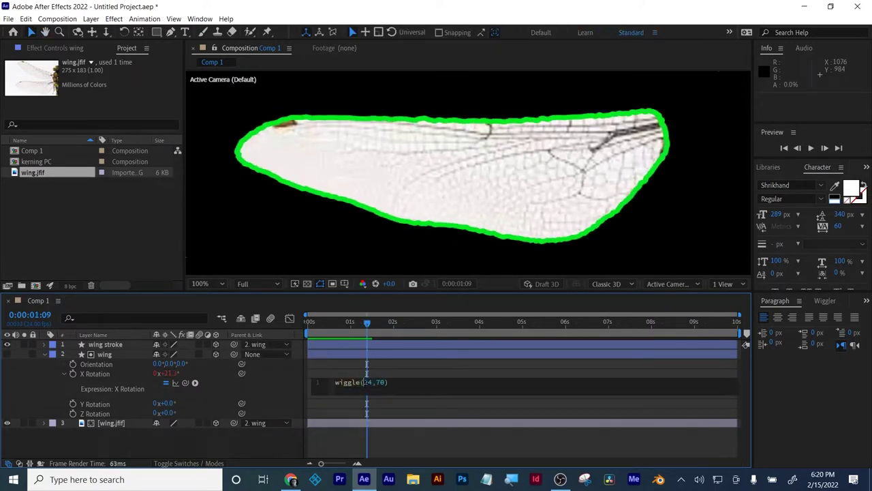
pyautogui.click(398, 377)
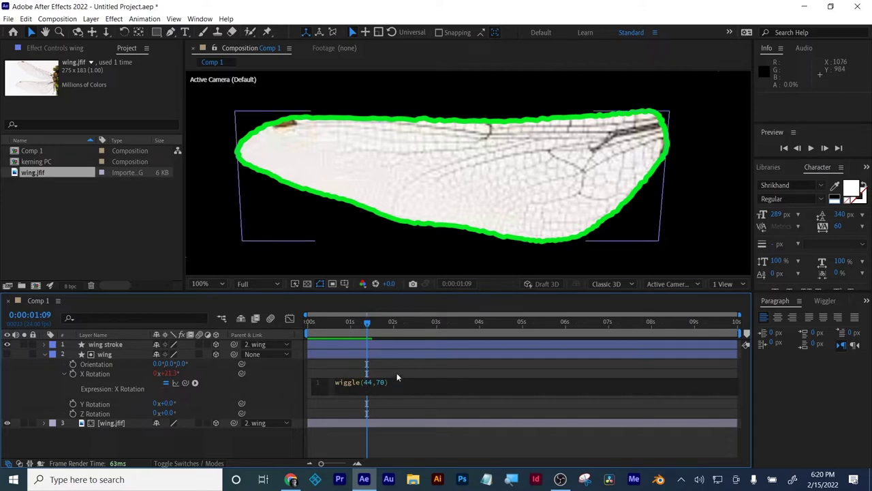
pyautogui.press('space')
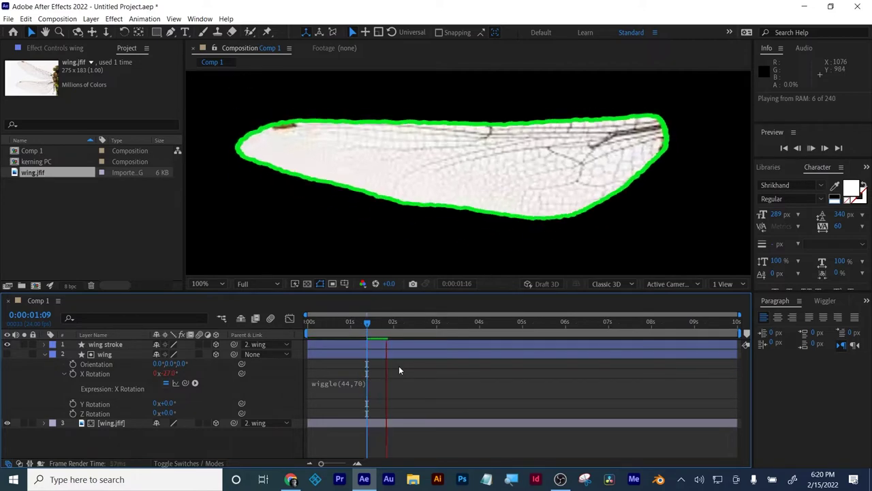
pyautogui.press('space')
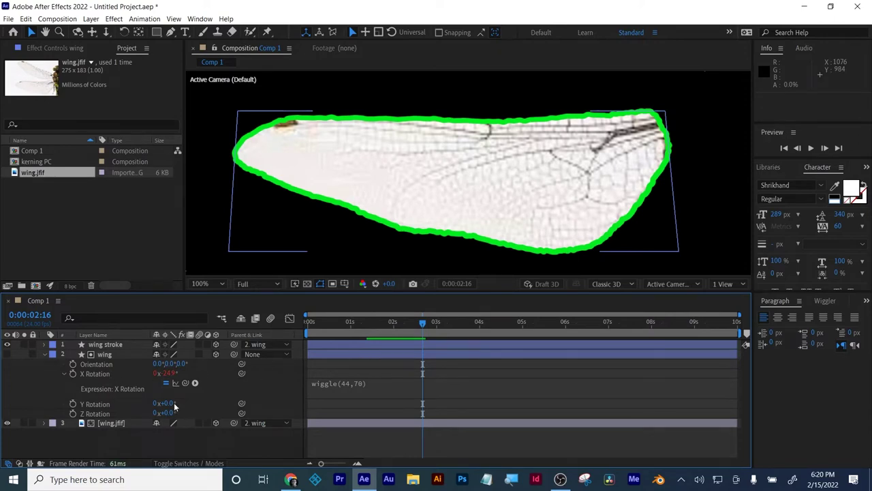
# After a trial Y Rotation turn that is undone, add the expression wiggle(60,120) to the wing layer's Y Rotation and preview it.
pyautogui.moveTo(167, 403)
pyautogui.mouseDown()
pyautogui.moveTo(218, 403)
pyautogui.moveTo(180, 403)
pyautogui.mouseUp()
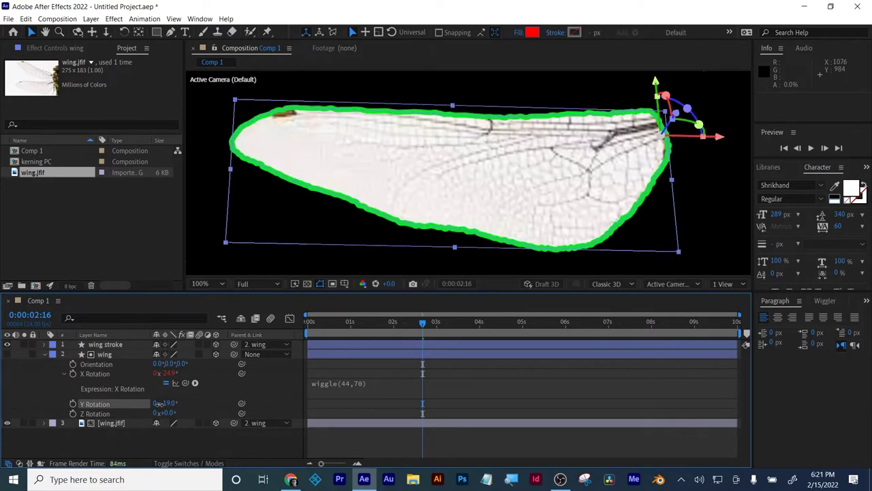
pyautogui.hotkey('ctrl', 'z')
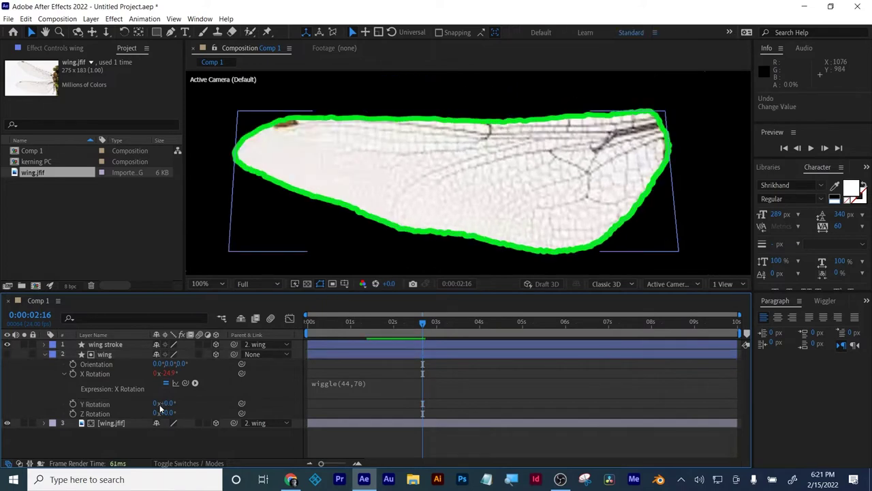
pyautogui.keyDown('alt'); pyautogui.click(74, 405); pyautogui.keyUp('alt')
pyautogui.write('w')
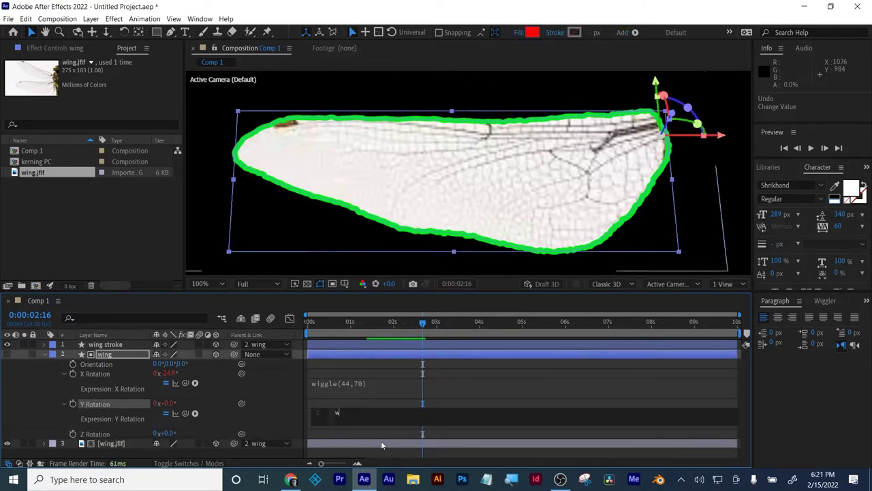
pyautogui.write('igg')
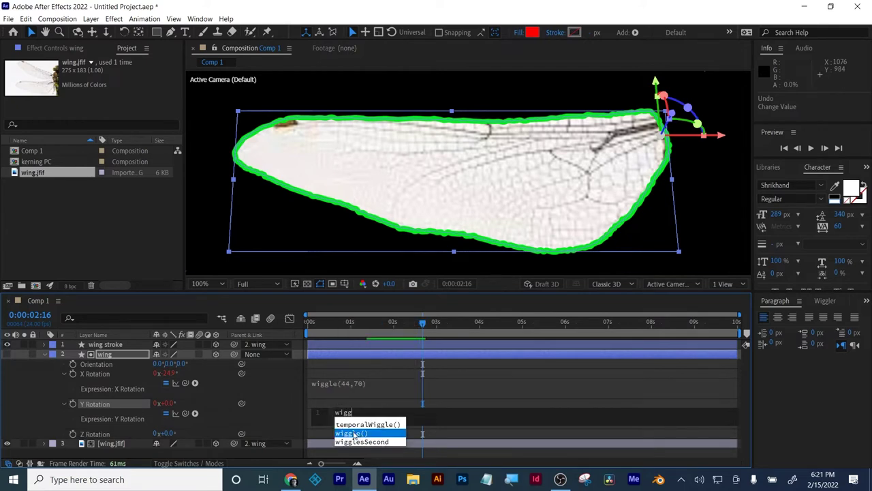
pyautogui.click(353, 433)
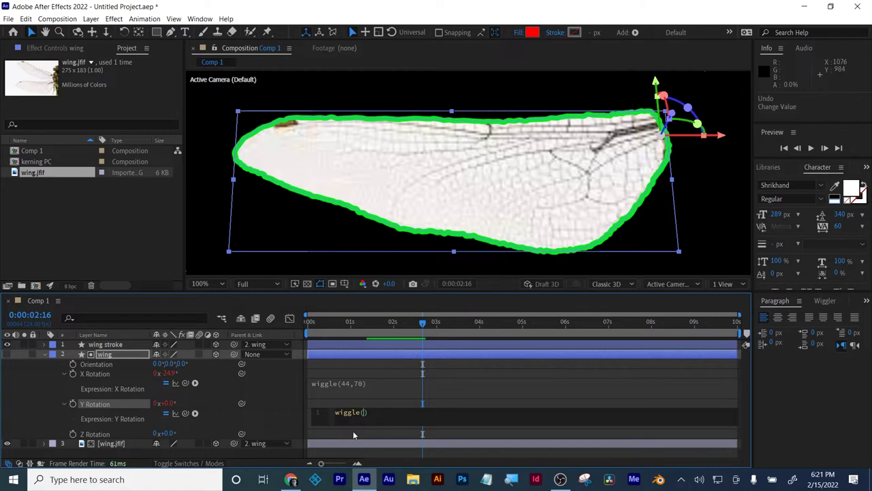
pyautogui.write('60,120')
pyautogui.click(439, 432)
pyautogui.press('space')
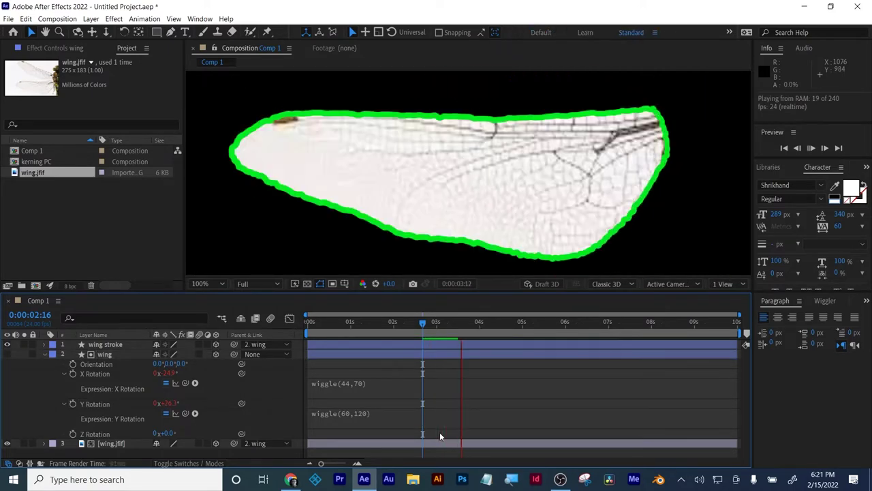
pyautogui.press('space')
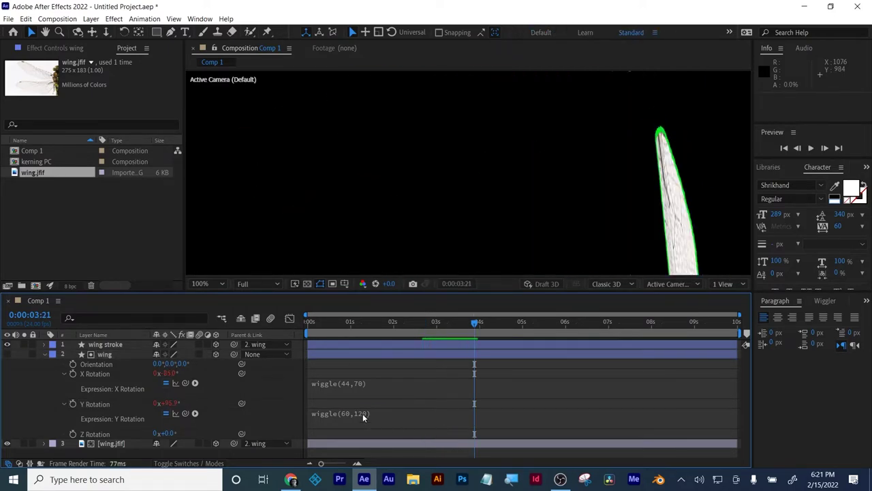
# Reduce the Y Rotation wiggle amount to 80, making the expression wiggle(60,80), and preview the result.
pyautogui.click(363, 414)
pyautogui.press('Right')
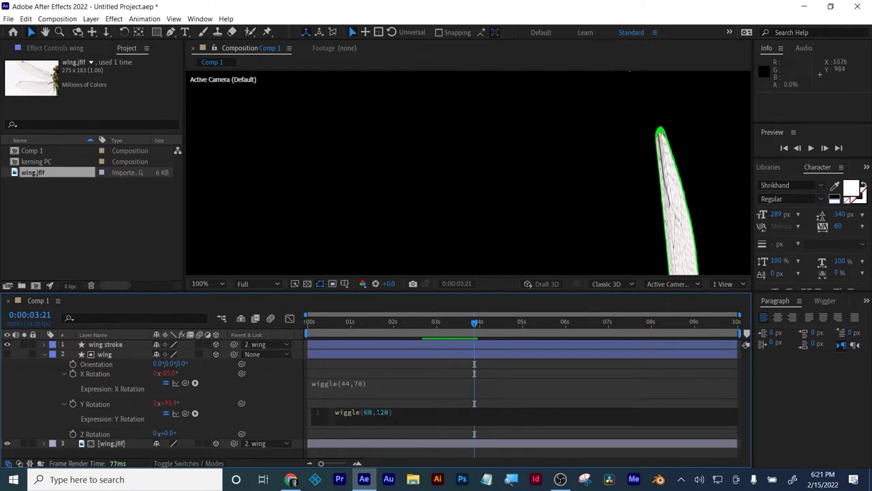
pyautogui.press('Left')
pyautogui.hotkey('shift', 'Left')
pyautogui.hotkey('shift', 'Left')
pyautogui.hotkey('shift', 'Left')
pyautogui.write('160')
pyautogui.write('80')
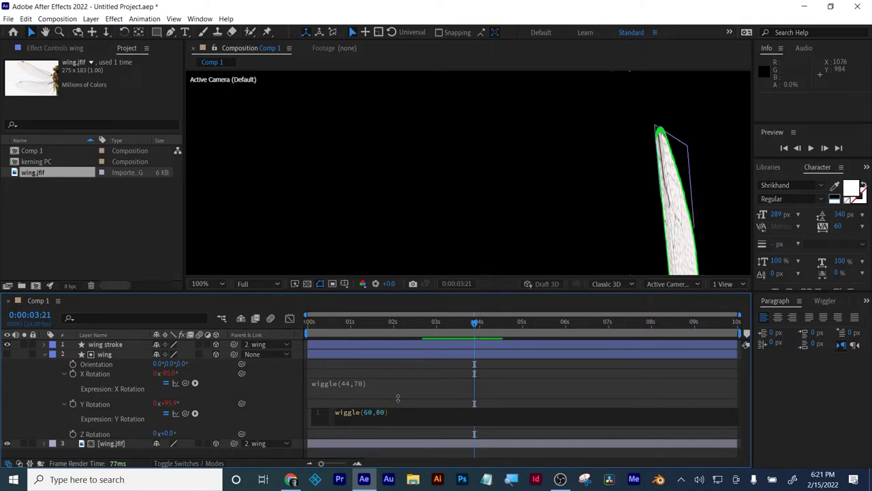
pyautogui.click(398, 398)
pyautogui.press('space')
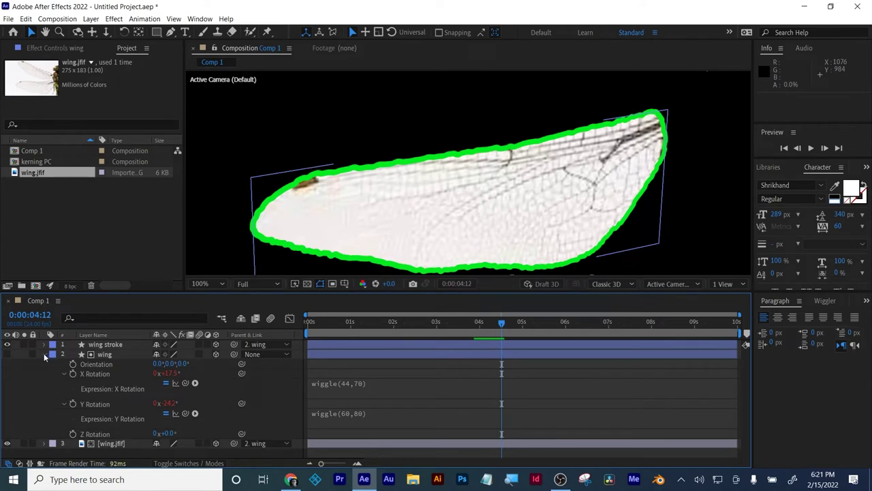
# Add the expression wiggle(40,120) to the wing layer's Z Rotation and preview the combined rotation.
pyautogui.keyDown('alt'); pyautogui.click(73, 434); pyautogui.keyUp('alt')
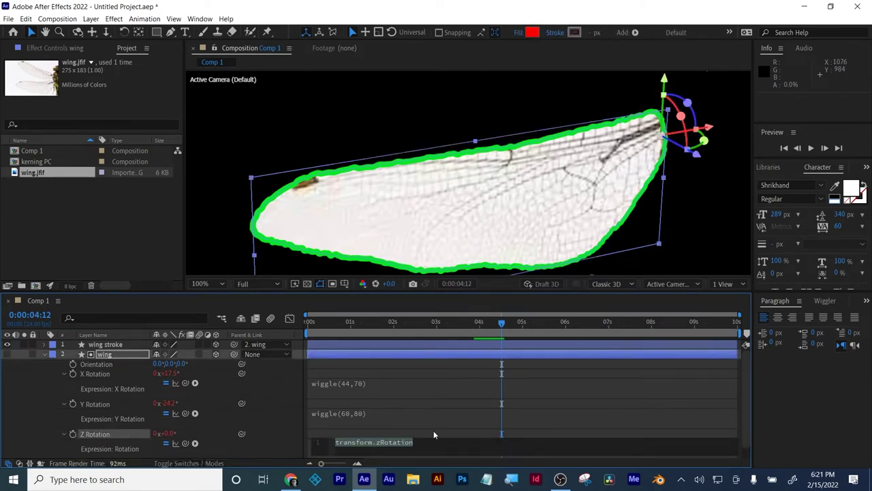
pyautogui.write('wigg')
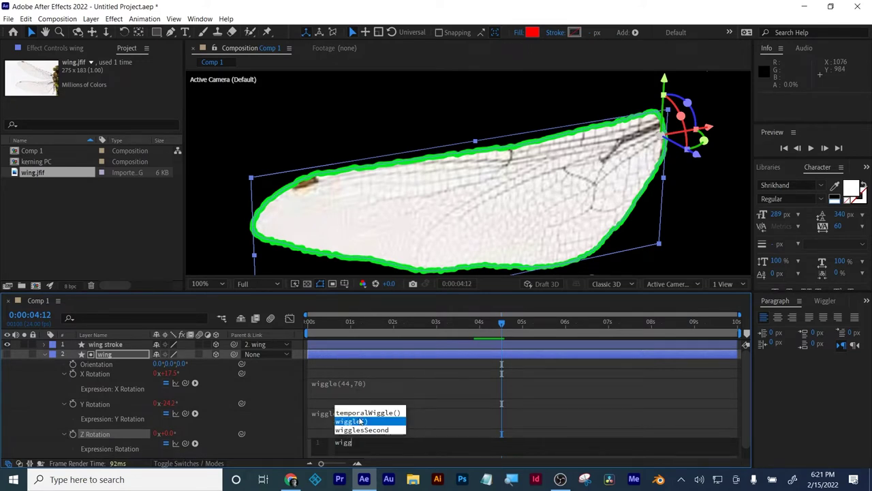
pyautogui.click(356, 420)
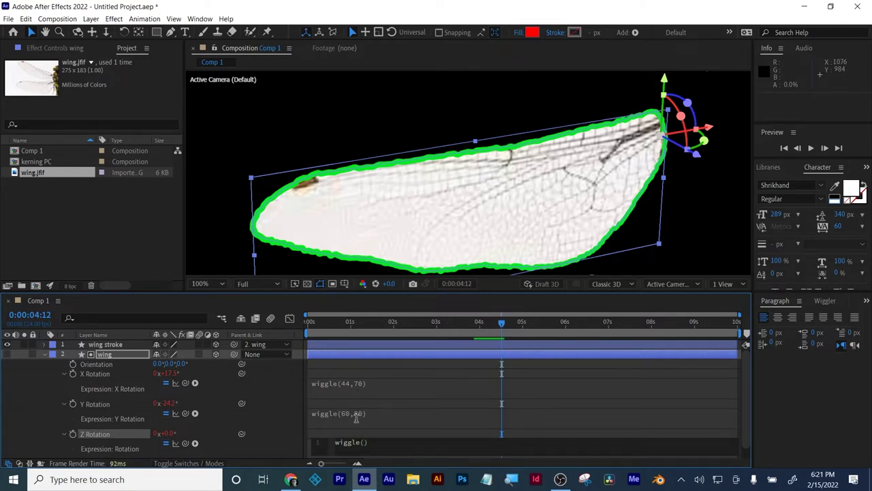
pyautogui.write('40,120')
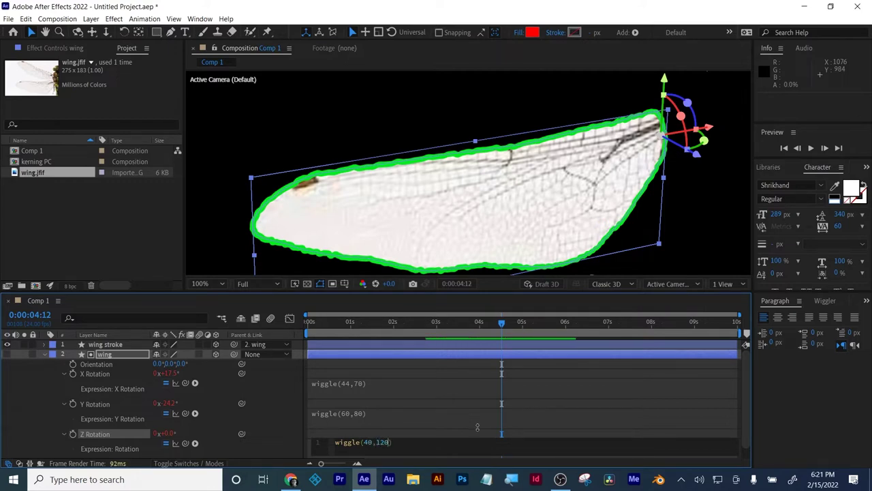
pyautogui.click(477, 427)
pyautogui.press('space')
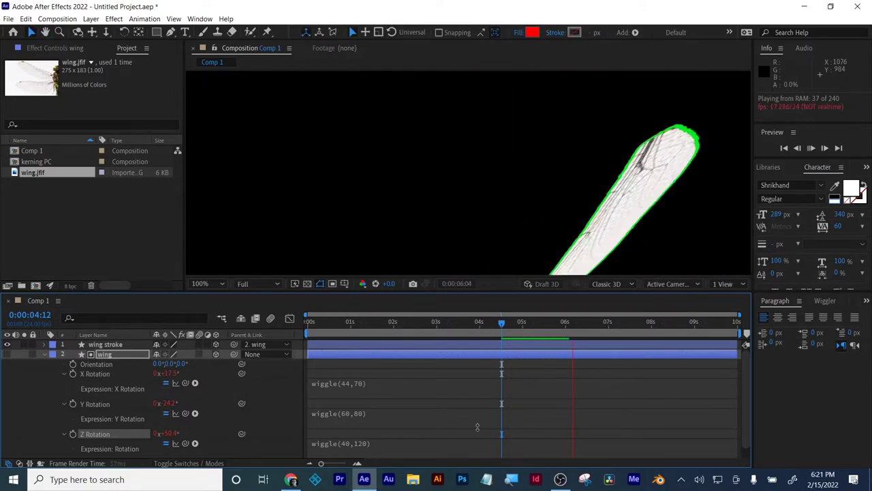
pyautogui.press('space')
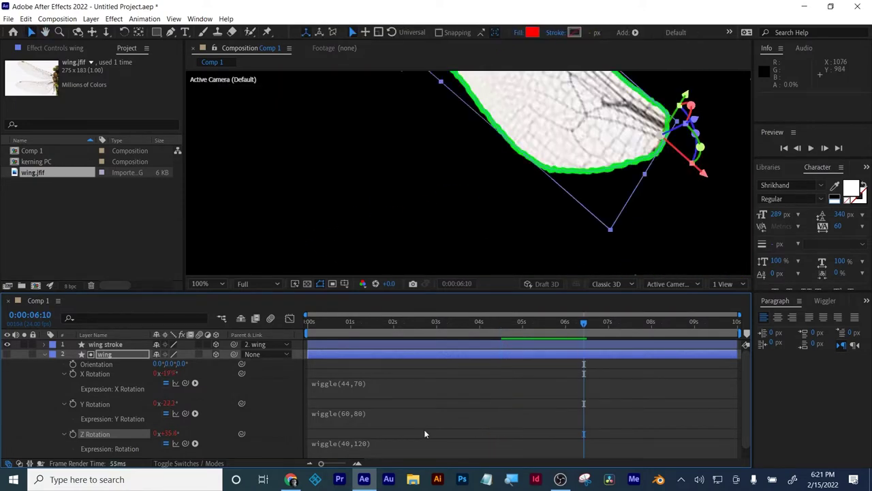
# Fit the whole composition in the viewer, preview the flapping, and collapse and deselect the wing layer.
pyautogui.click(216, 285)
pyautogui.click(212, 78)
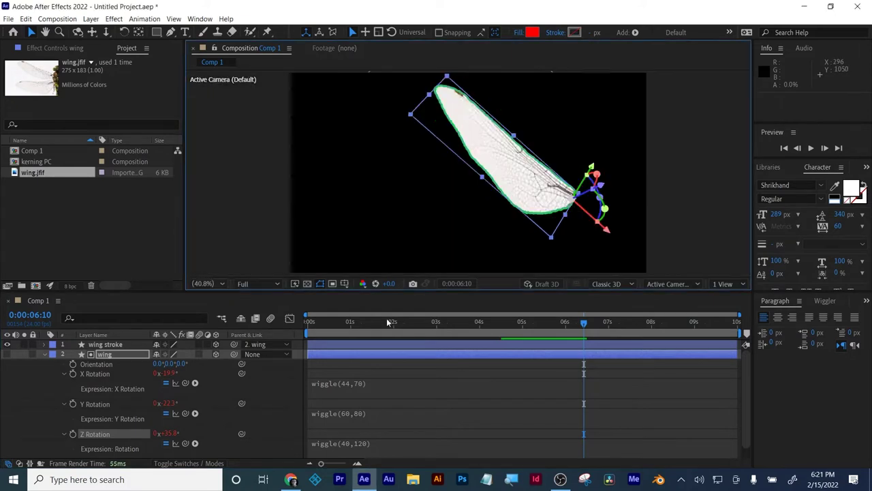
pyautogui.press('space')
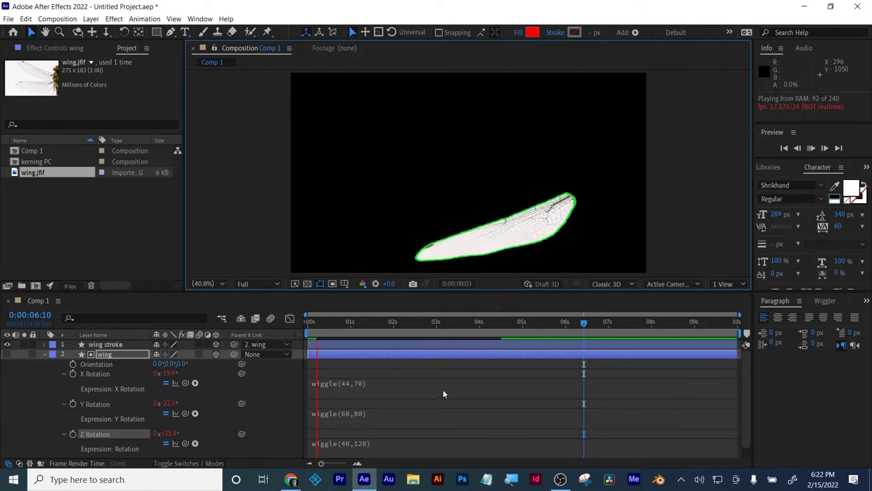
pyautogui.press('u')
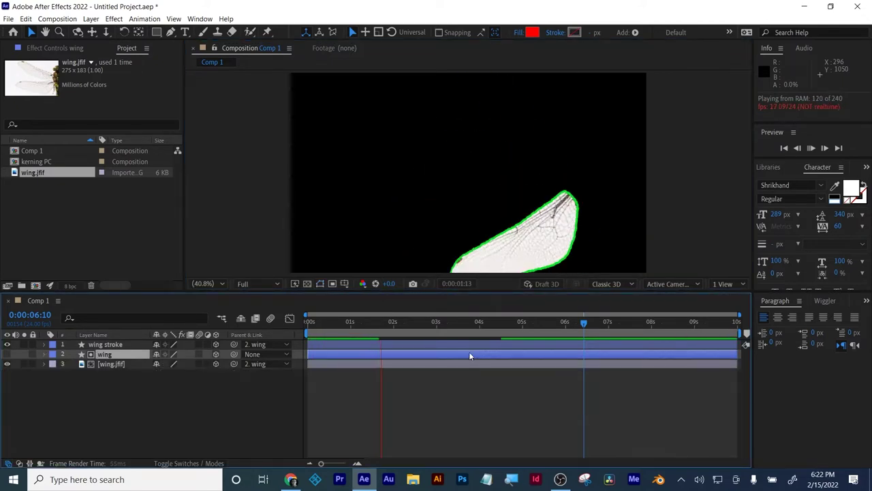
pyautogui.press('space')
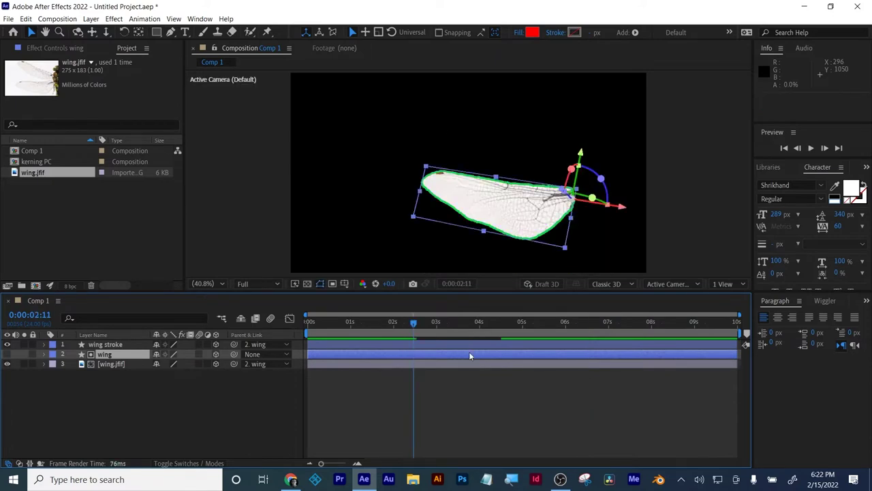
pyautogui.click(145, 390)
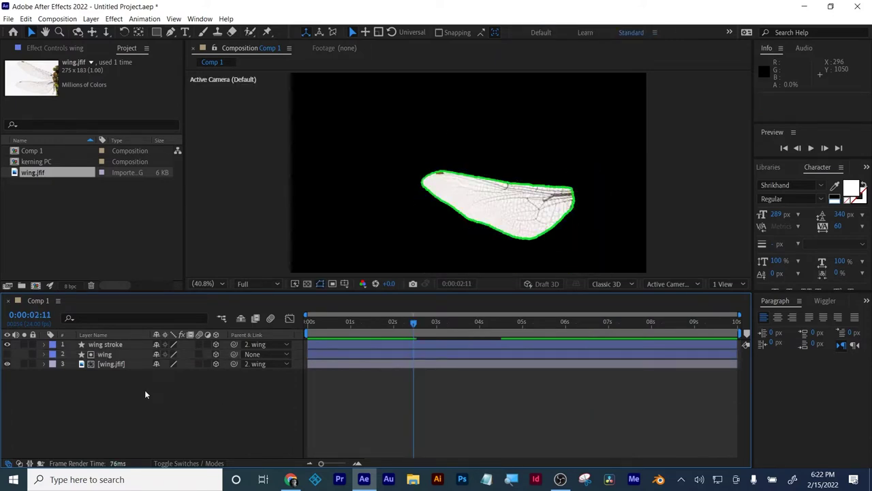
# Enable motion blur on the wing stroke, wing and wing.jfif layers and preview from the start of the composition.
pyautogui.click(195, 344)
pyautogui.click(195, 355)
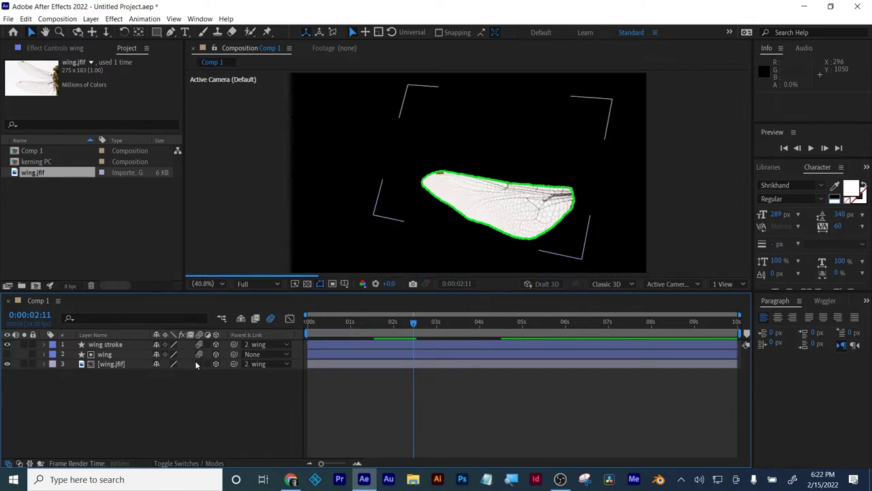
pyautogui.click(195, 363)
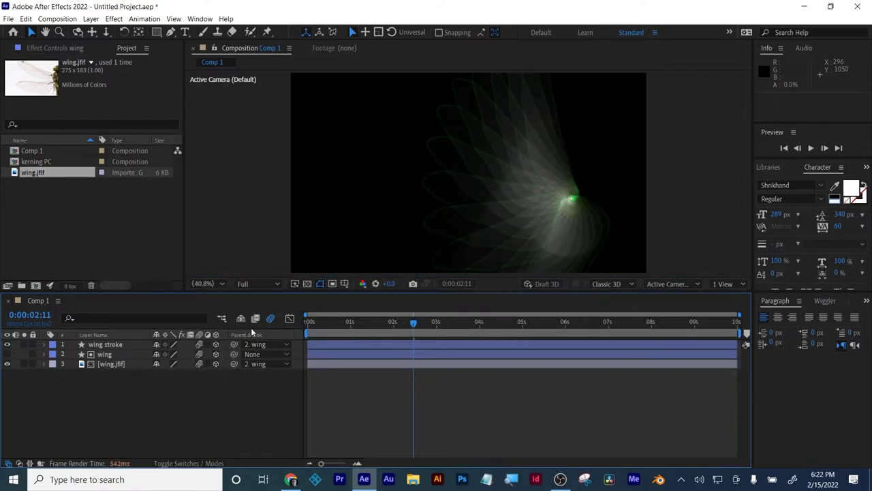
pyautogui.moveTo(346, 321); pyautogui.dragTo(272, 320)
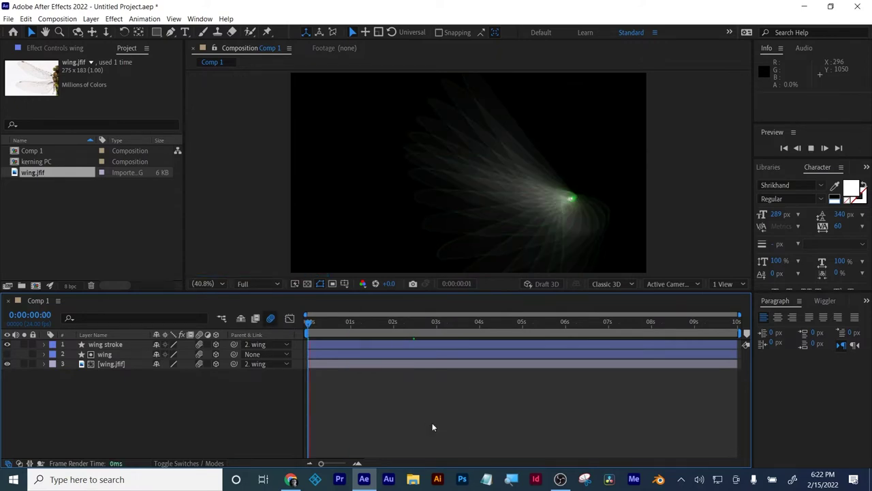
pyautogui.press('space')
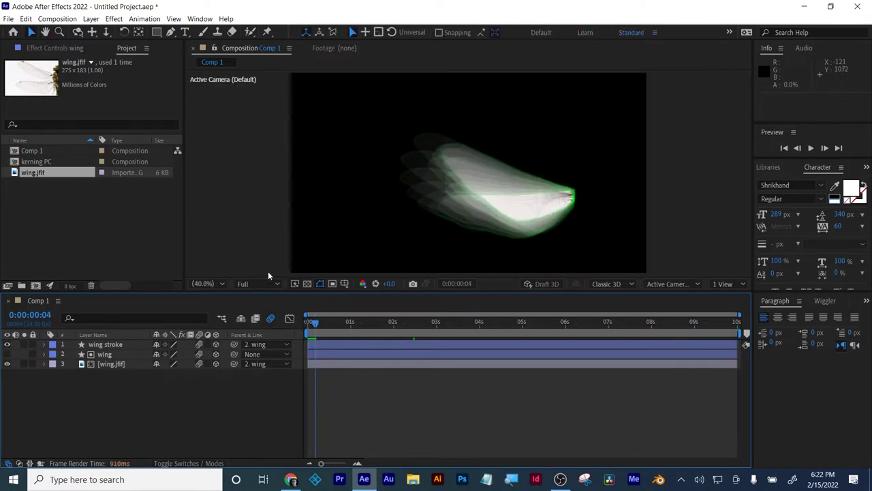
# Turn off motion blur on the three wing layers and pre-compose them as "wing final", moving all attributes into the new composition.
pyautogui.click(199, 351)
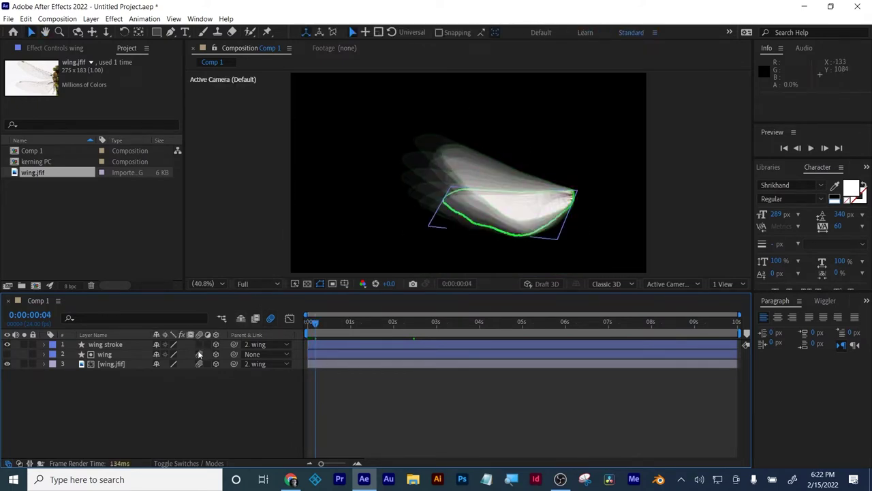
pyautogui.click(197, 361)
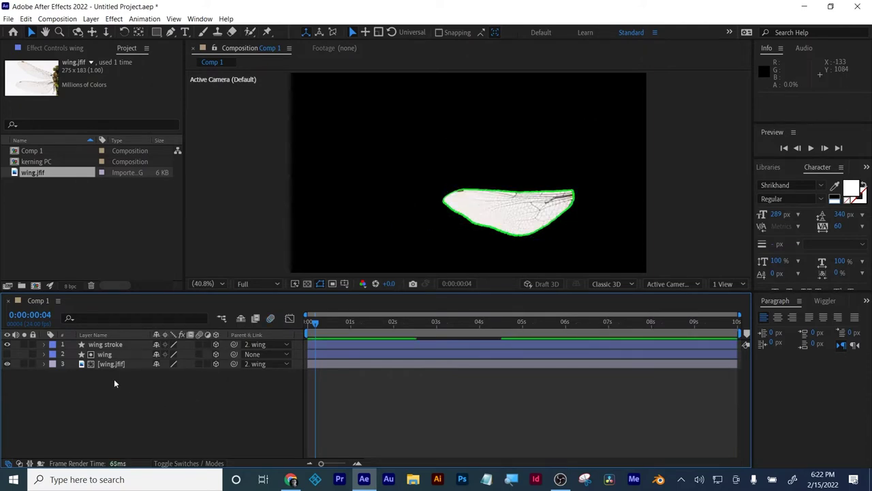
pyautogui.moveTo(94, 380); pyautogui.dragTo(106, 349)
pyautogui.rightClick(107, 348)
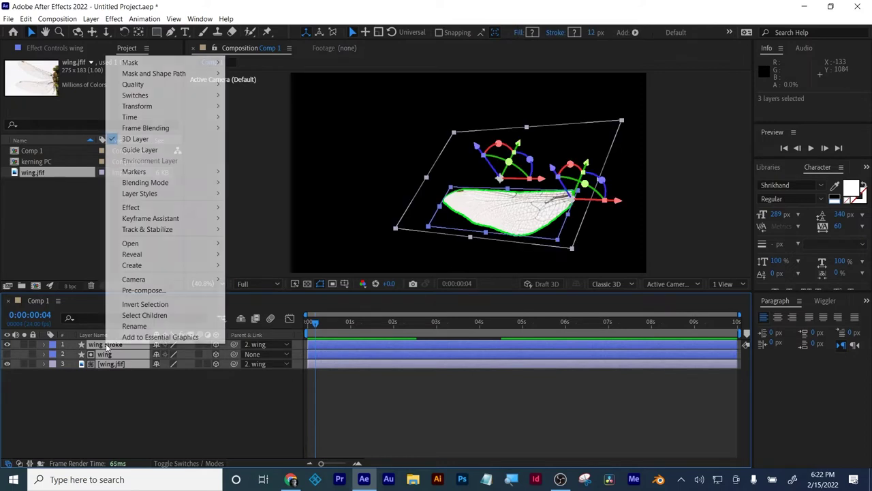
pyautogui.click(150, 295)
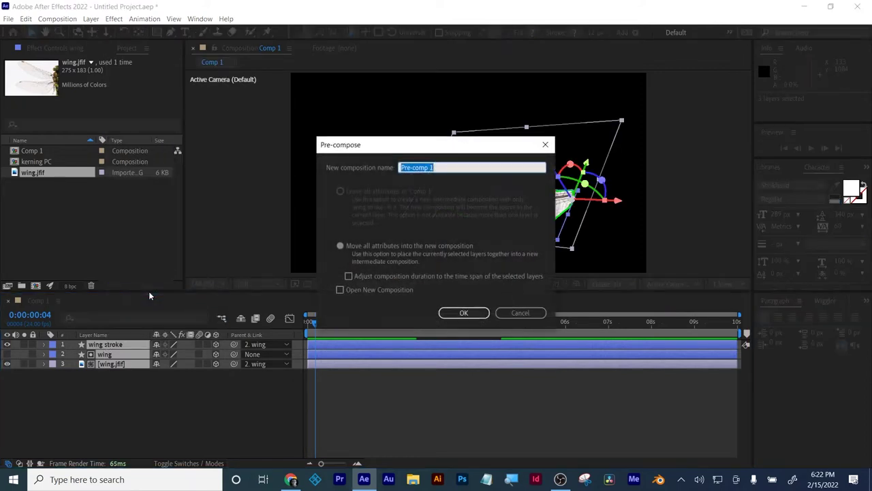
pyautogui.write('wing final')
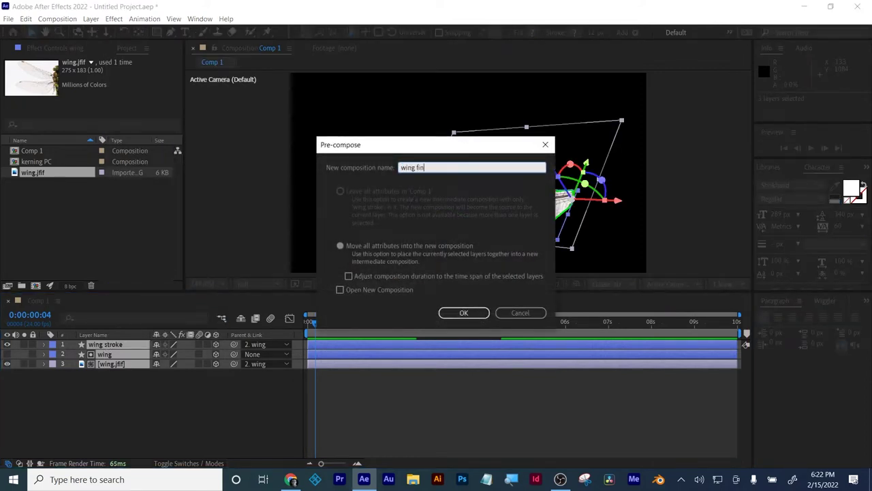
pyautogui.click(349, 246)
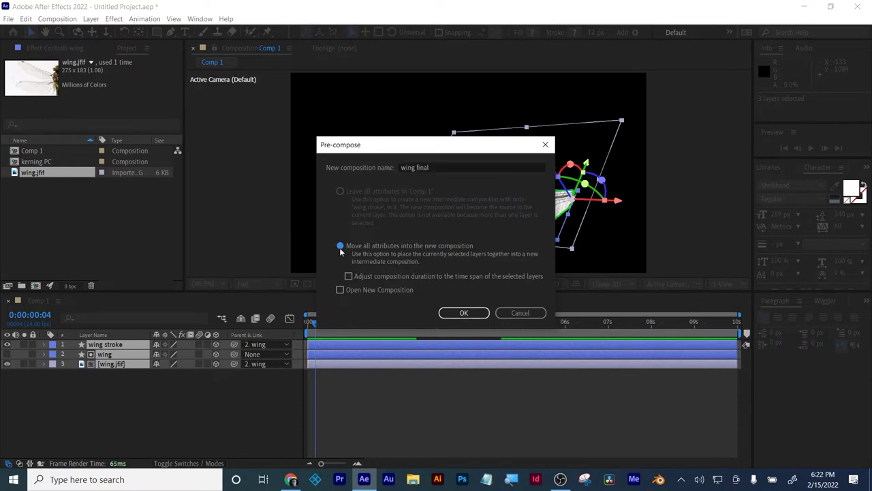
pyautogui.click(451, 312)
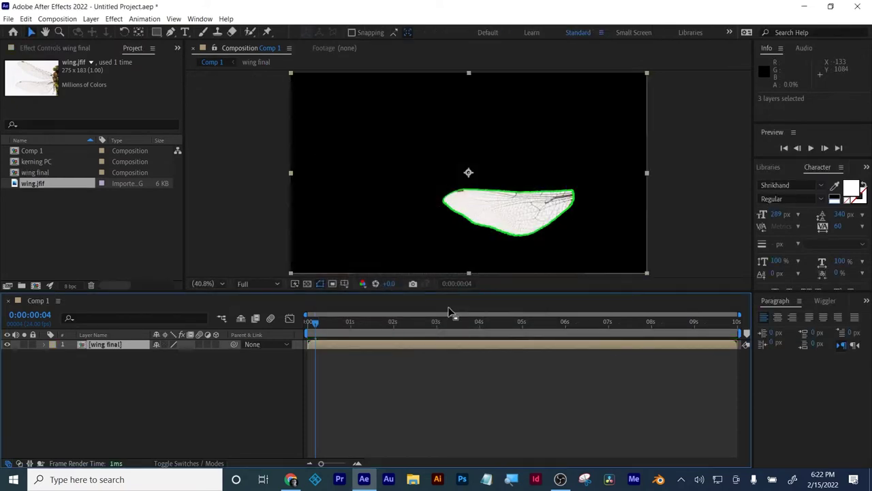
# Enable motion blur on the wing final layer and preview the flapping.
pyautogui.click(199, 344)
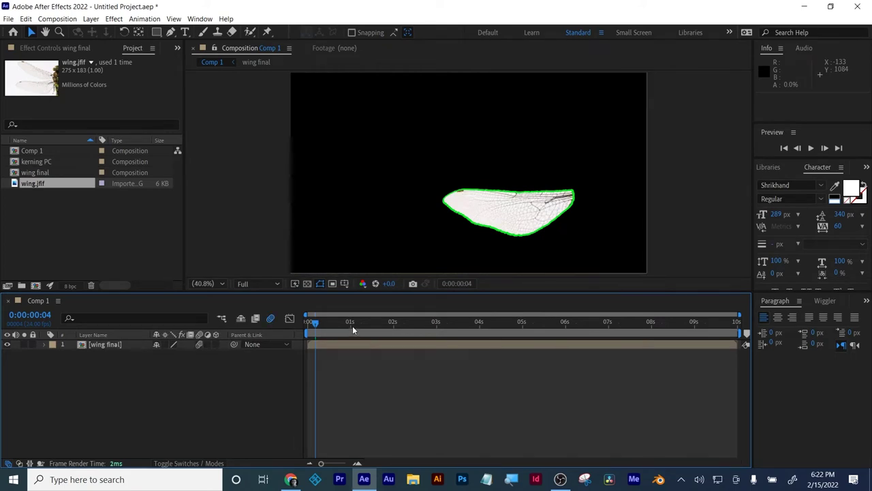
pyautogui.press('space')
pyautogui.press('space')
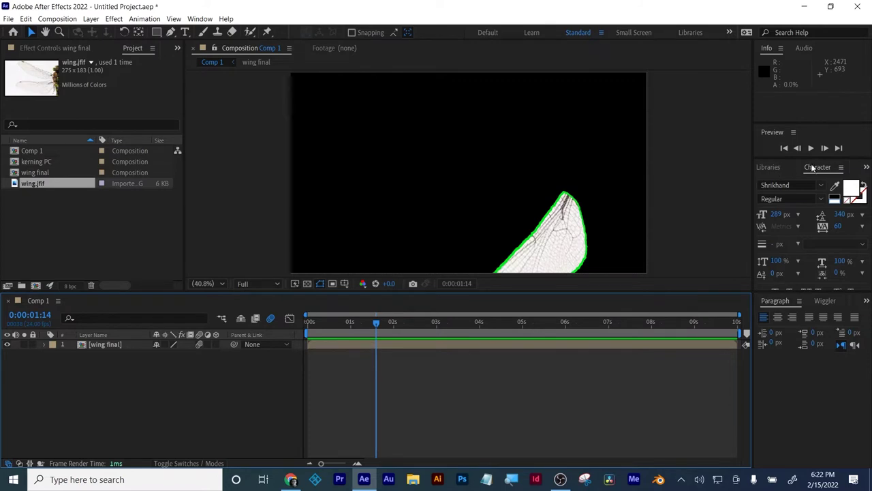
# Search the effects for "blur" and apply CC Force Motion Blur to the wing final layer.
pyautogui.click(866, 167)
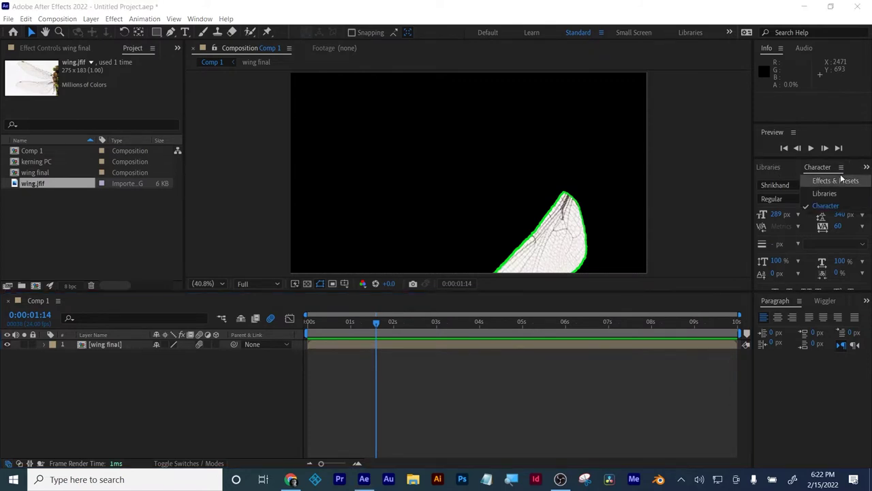
pyautogui.click(839, 181)
pyautogui.click(806, 181)
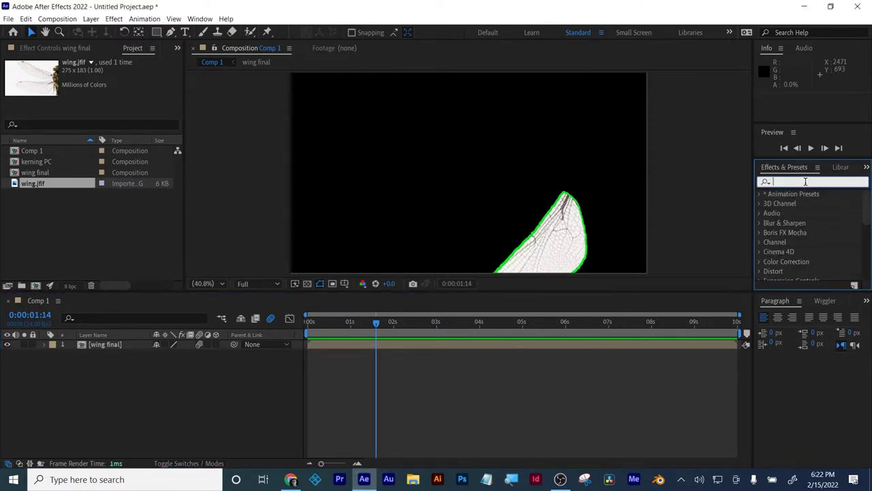
pyautogui.write('motion')
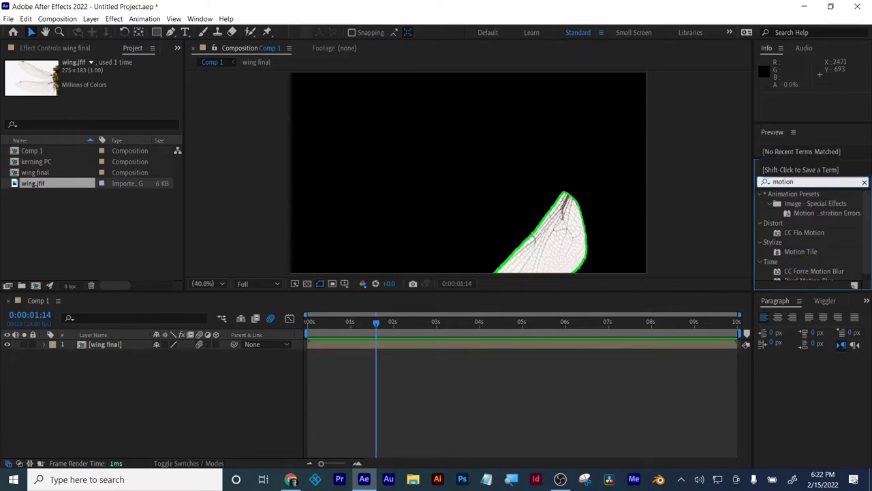
pyautogui.press('BackSpace')
pyautogui.press('BackSpace')
pyautogui.press('BackSpace')
pyautogui.press('BackSpace')
pyautogui.write('blur')
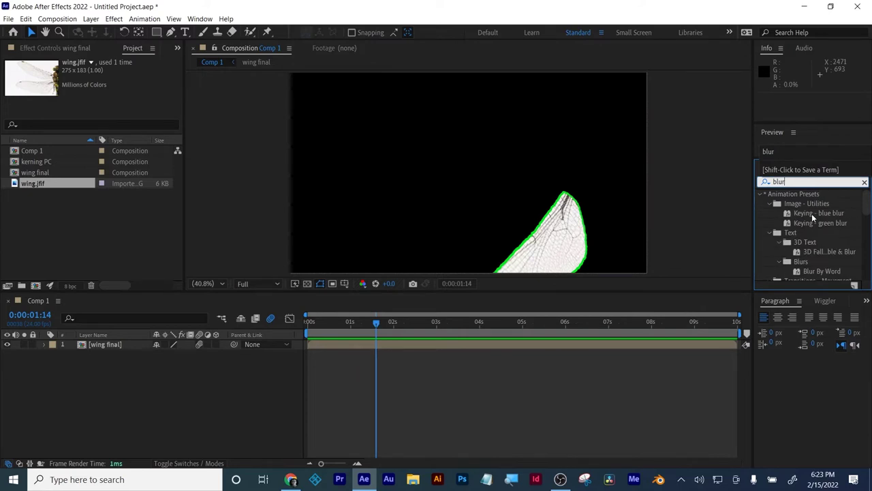
pyautogui.scroll(-5, 811, 213)
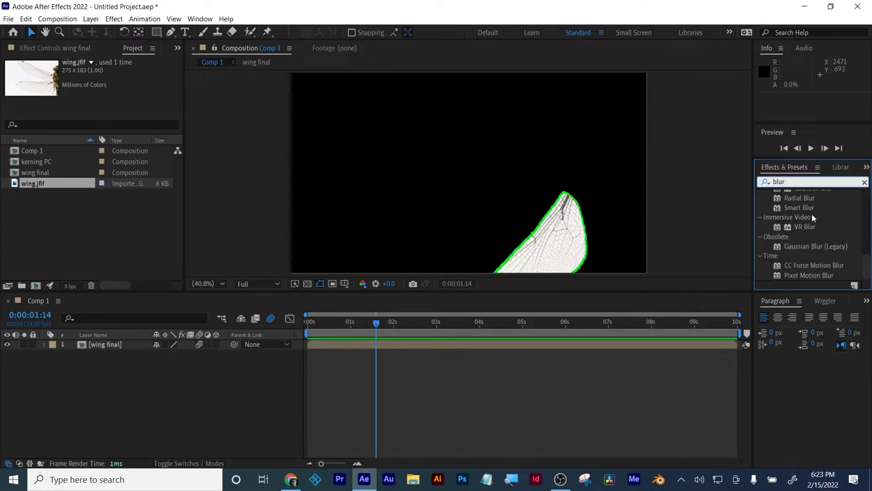
pyautogui.click(806, 266)
pyautogui.moveTo(806, 266); pyautogui.dragTo(644, 341)
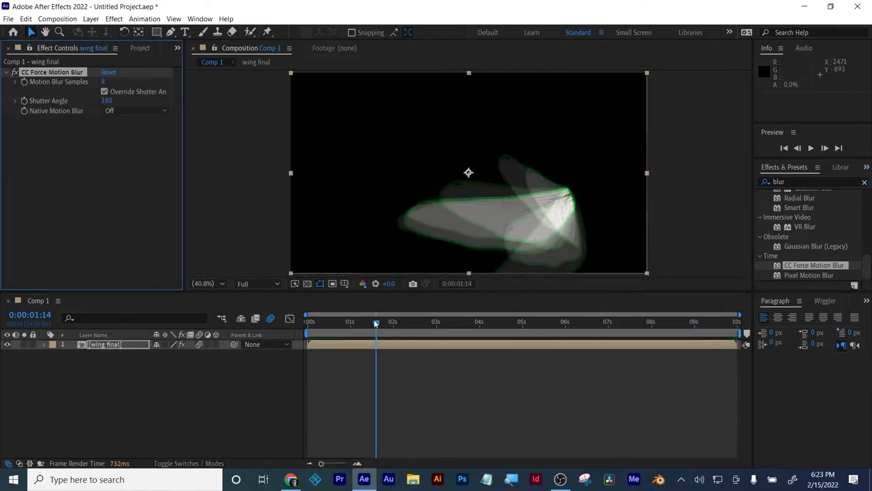
# Return to the start of the composition and set the viewer resolution to Third.
pyautogui.press('Home')
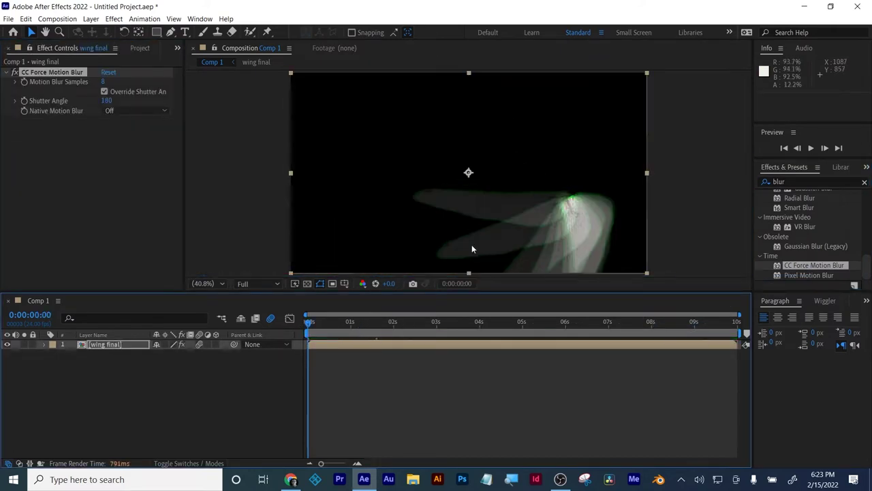
pyautogui.click(256, 283)
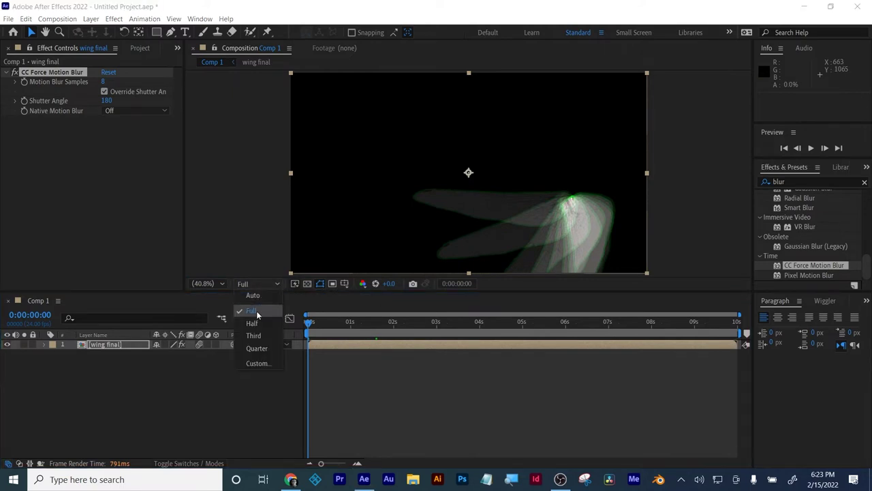
pyautogui.click(254, 336)
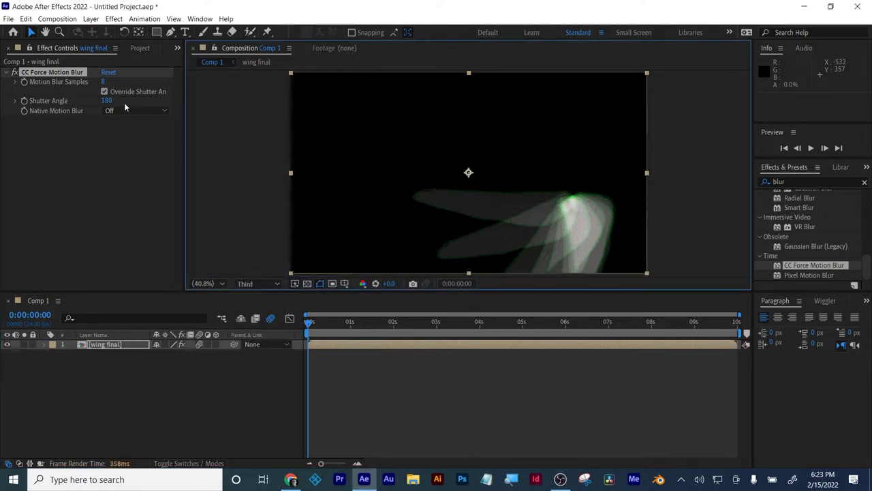
# Set CC Force Motion Blur to 3 Motion Blur Samples and a Shutter Angle of 314.
pyautogui.click(103, 84)
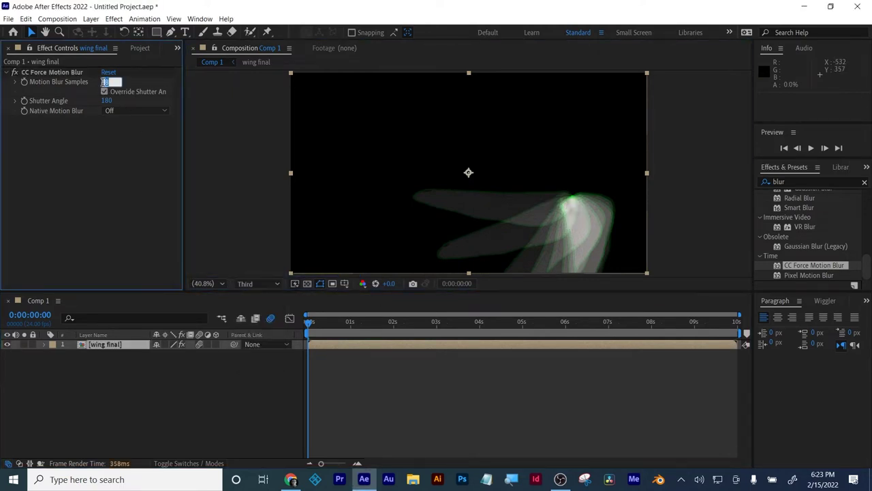
pyautogui.press('Return')
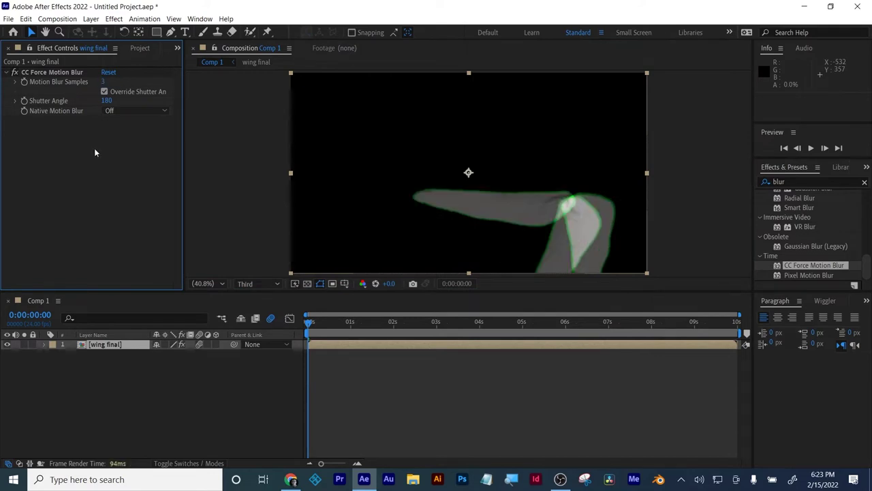
pyautogui.moveTo(104, 101); pyautogui.dragTo(174, 91)
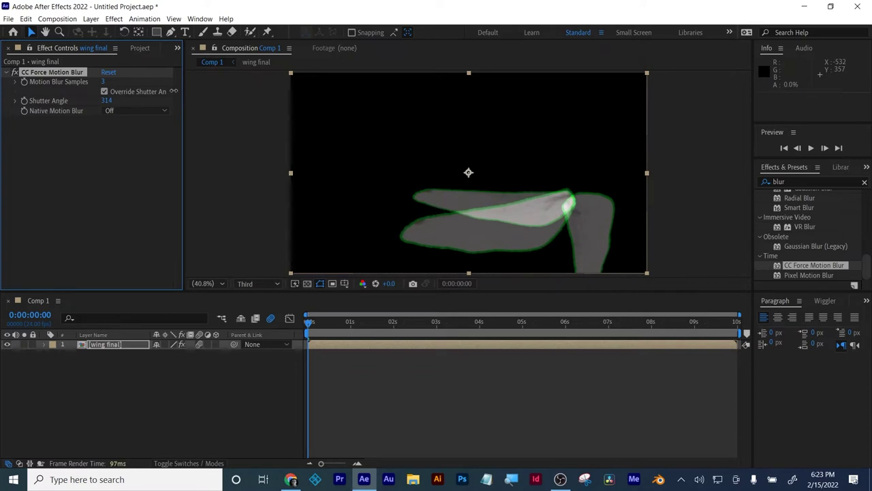
# Try Native Motion Blur set to On, return it to Off, and preview the blurred wing.
pyautogui.click(137, 110)
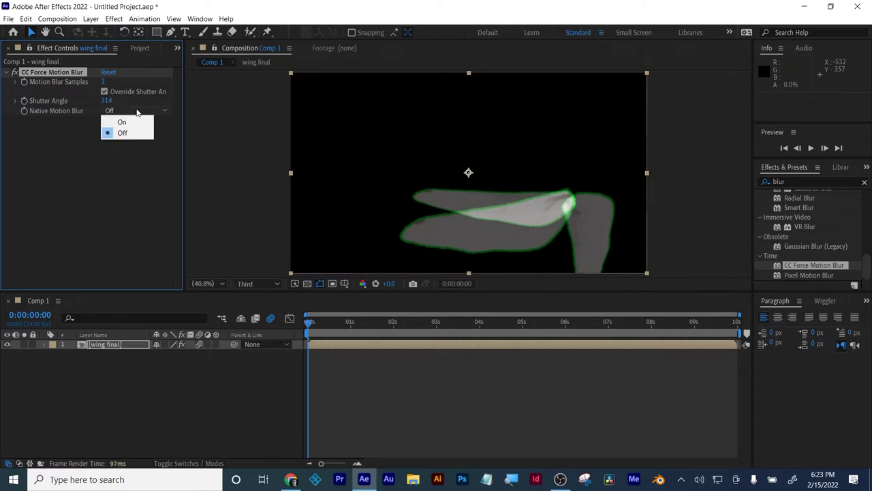
pyautogui.click(130, 123)
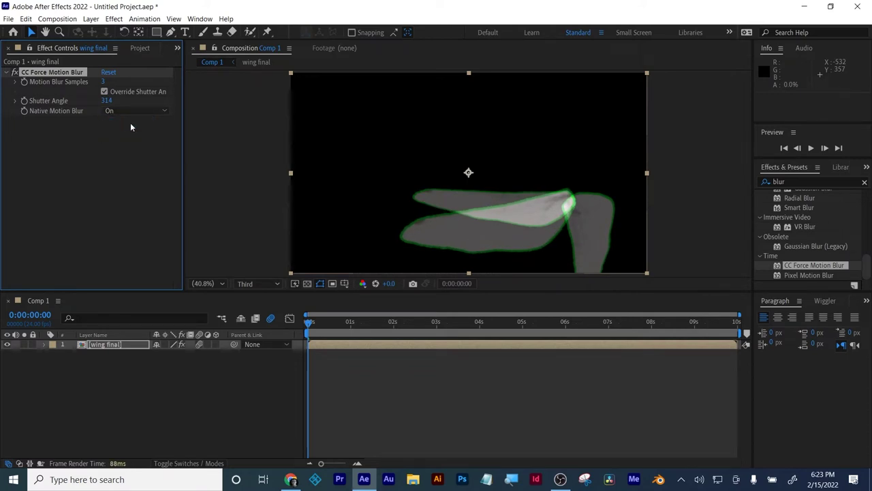
pyautogui.click(123, 112)
pyautogui.click(123, 133)
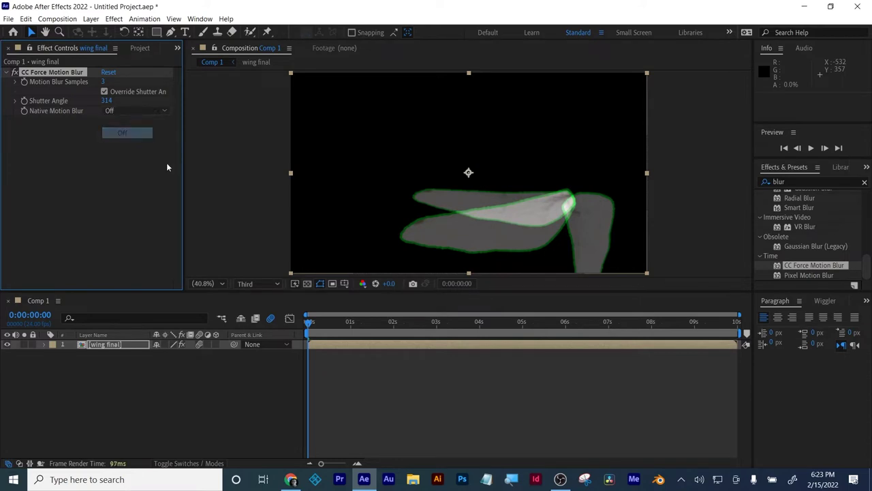
pyautogui.click(345, 332)
pyautogui.press('space')
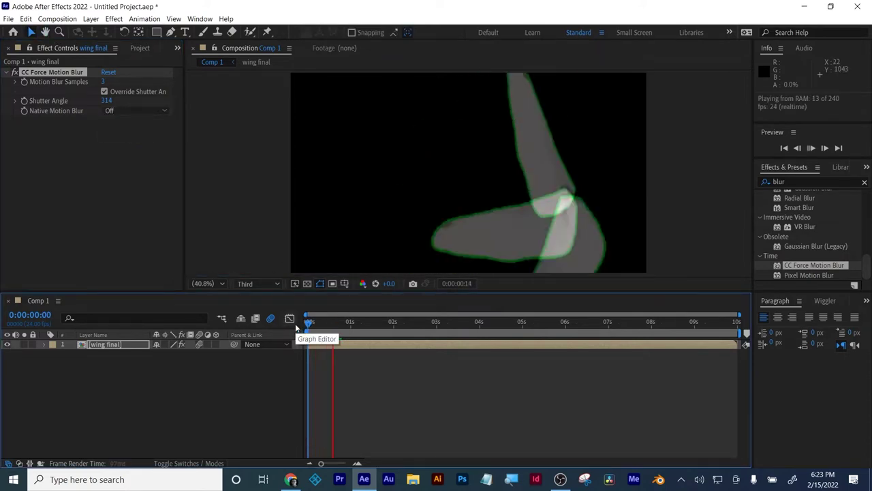
pyautogui.press('space')
# Set Motion Blur Samples to 6 and preview the flapping from the start of the composition.
pyautogui.click(104, 83)
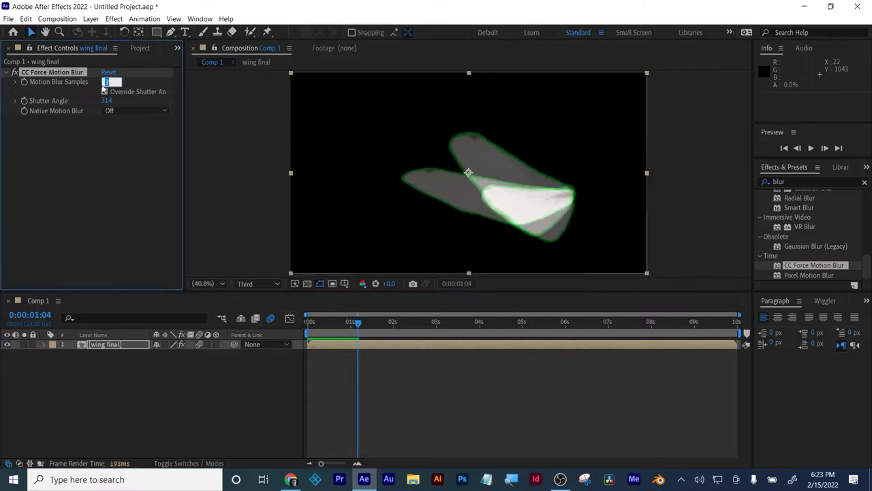
pyautogui.press('Return')
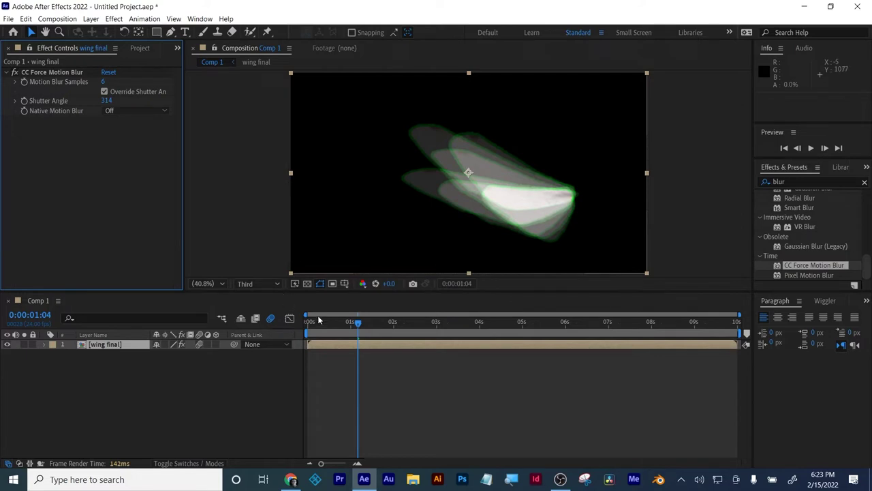
pyautogui.moveTo(317, 318); pyautogui.dragTo(270, 322)
pyautogui.press('space')
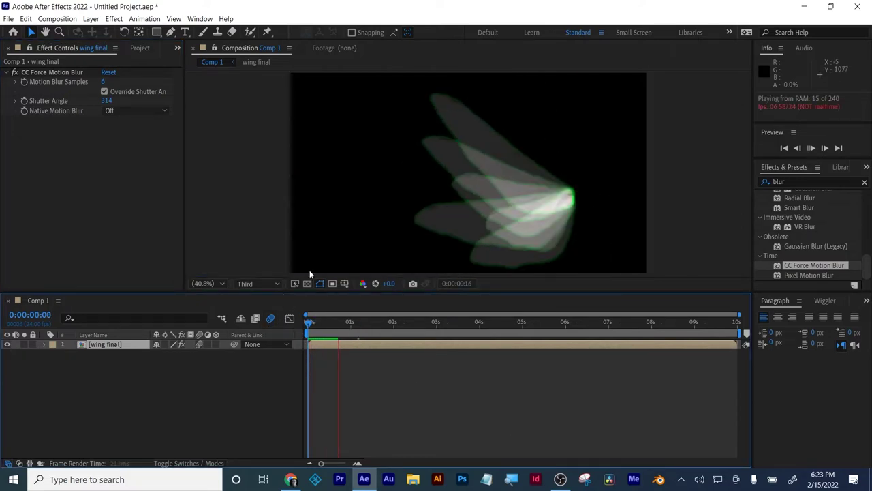
pyautogui.press('space')
# Lower the Shutter Angle to 140 and preview the motion blur.
pyautogui.moveTo(109, 106); pyautogui.dragTo(43, 135)
pyautogui.click(361, 350)
pyautogui.press('space')
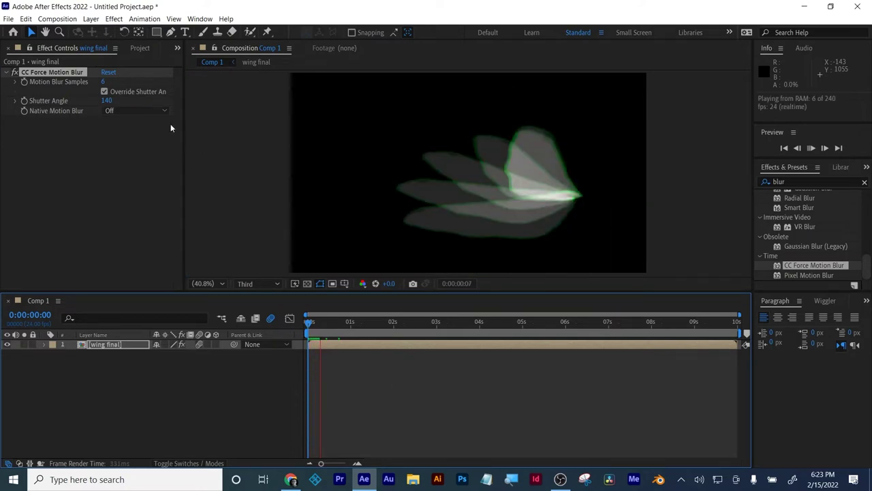
pyautogui.press('space')
# Lower the Shutter Angle to 91, try 22 Motion Blur Samples, and bring the samples down to 3.
pyautogui.moveTo(103, 100); pyautogui.dragTo(82, 106)
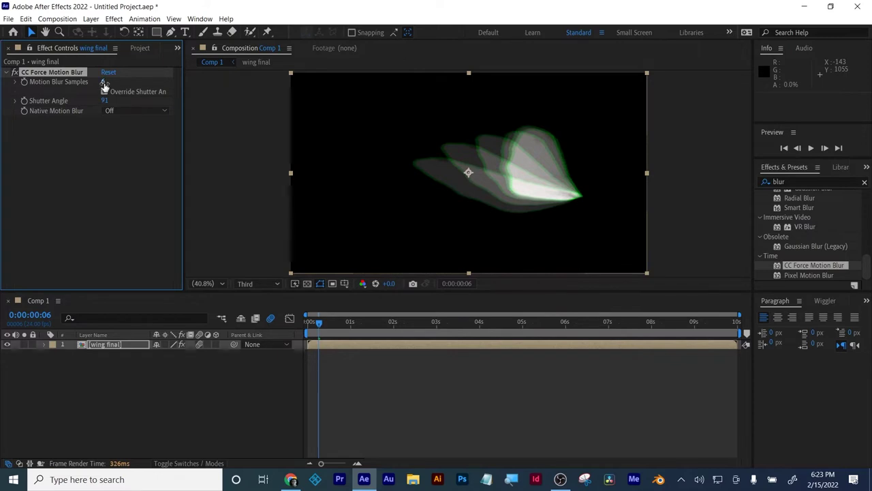
pyautogui.moveTo(106, 81); pyautogui.dragTo(116, 82)
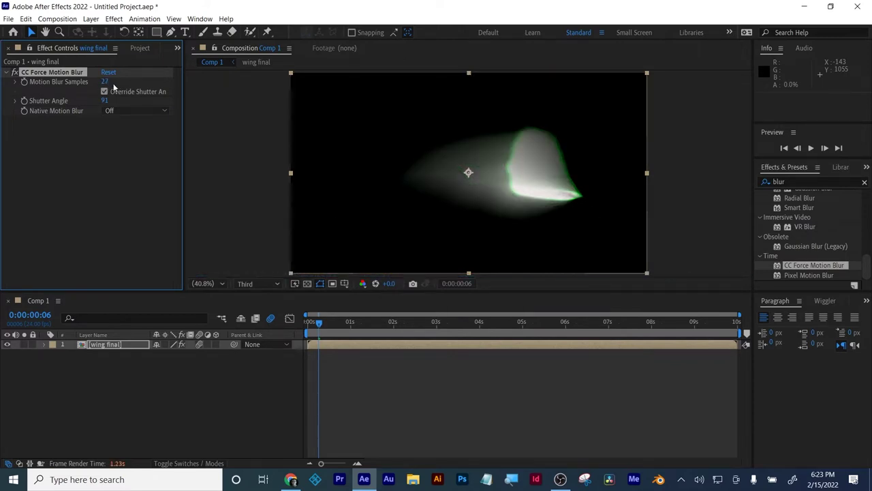
pyautogui.moveTo(102, 81); pyautogui.dragTo(96, 90)
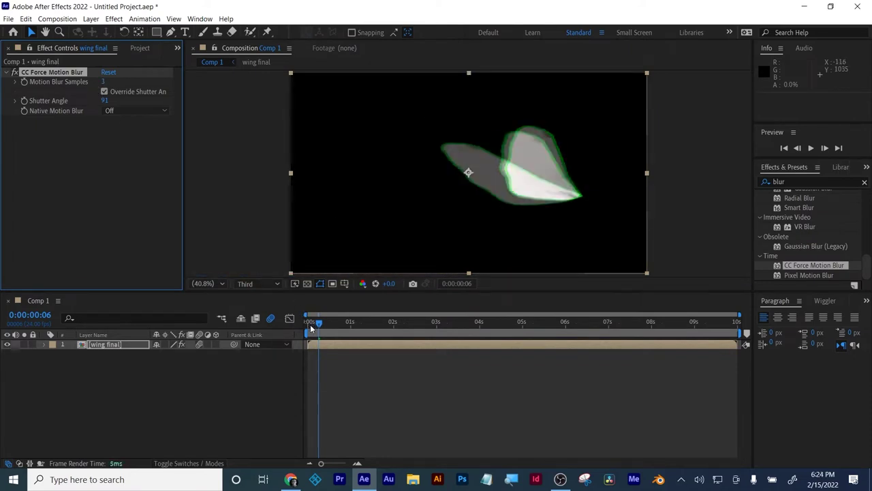
# Preview the flapping from the start of the composition with the adjusted forced motion blur.
pyautogui.moveTo(311, 328); pyautogui.dragTo(308, 328)
pyautogui.press('space')
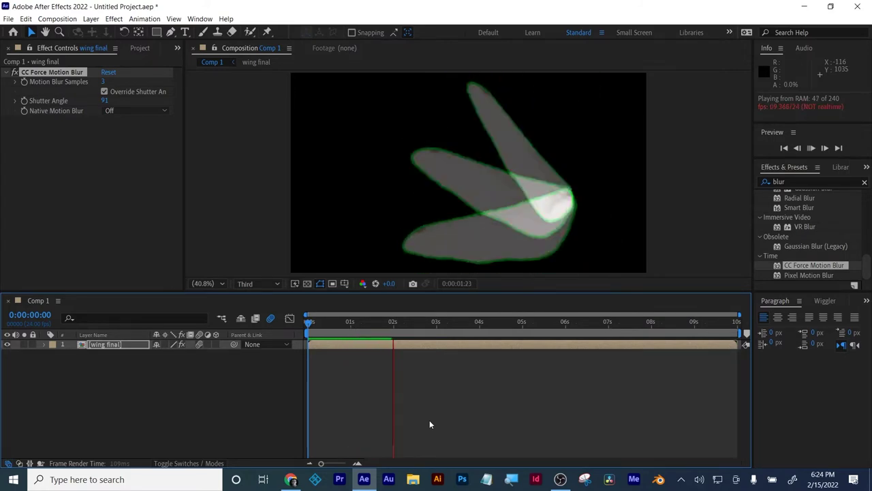
pyautogui.press('space')
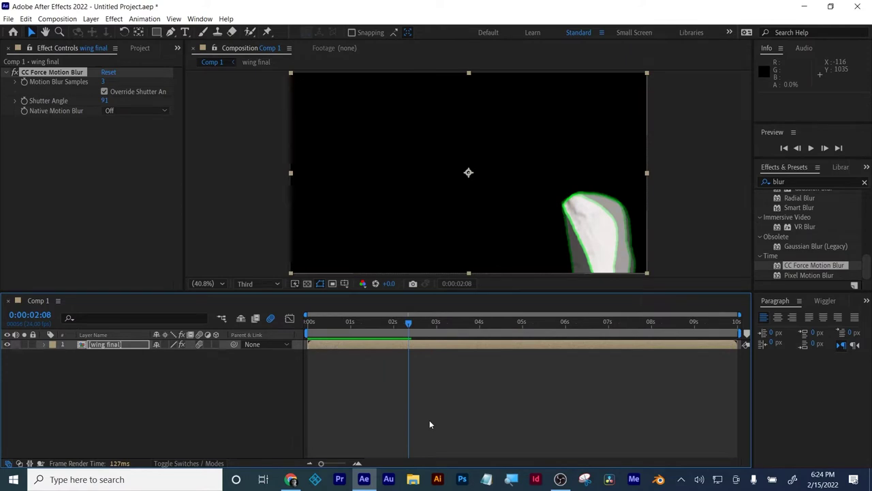
# Recolor the wing stroke layer's stroke to dark olive 6B6B1F inside the wing final composition and preview it in Comp 1.
pyautogui.doubleClick(462, 343)
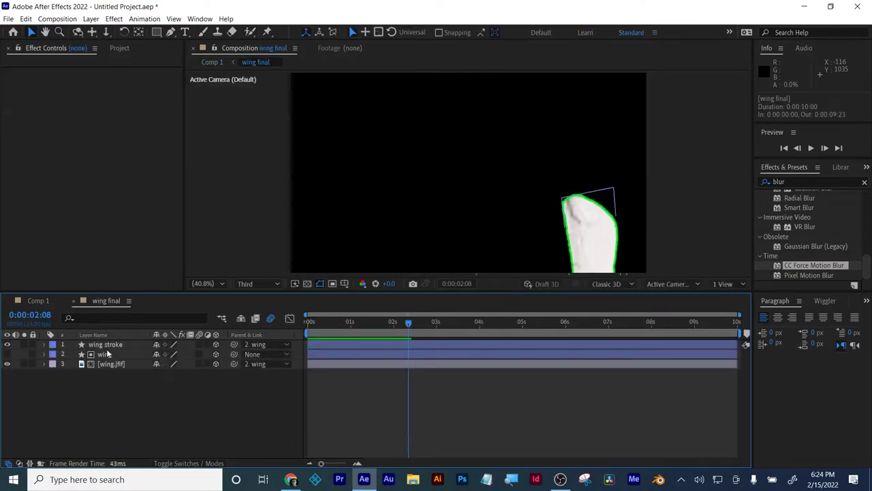
pyautogui.click(109, 346)
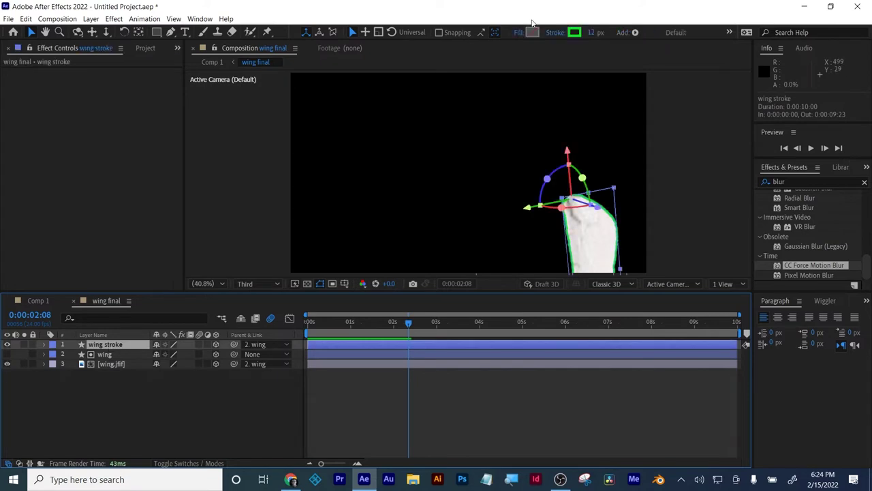
pyautogui.click(576, 32)
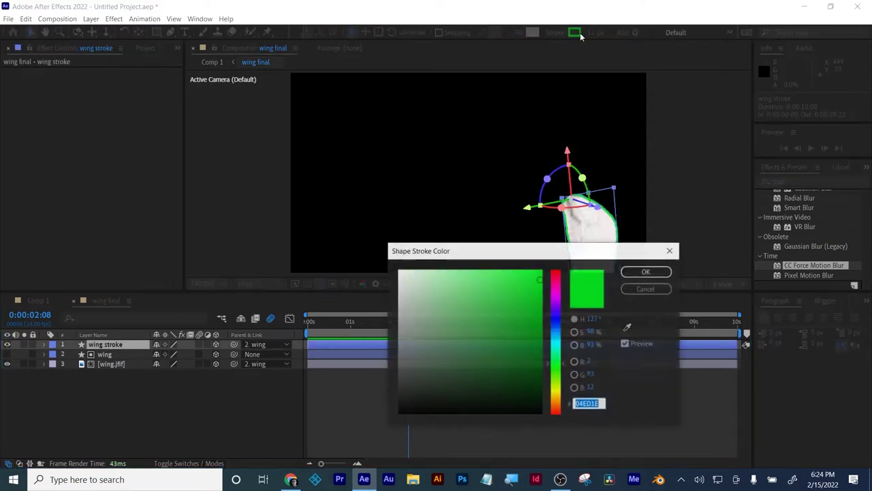
pyautogui.moveTo(564, 366); pyautogui.dragTo(559, 392)
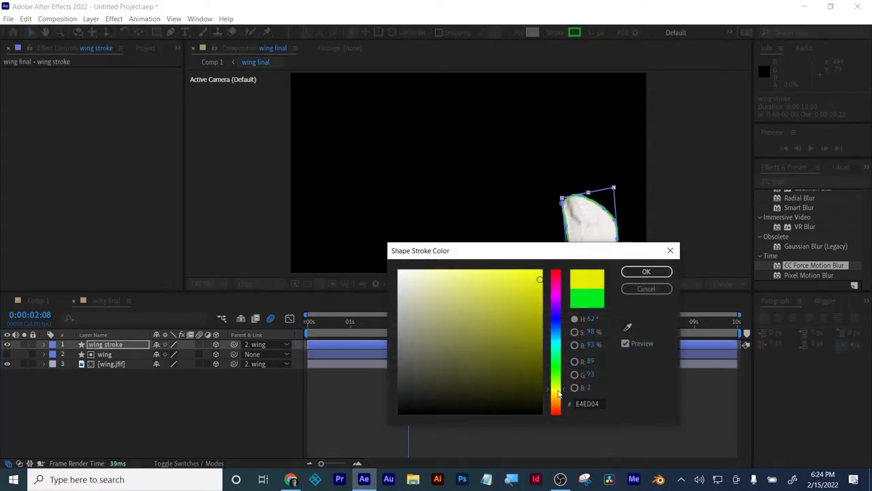
pyautogui.moveTo(518, 343); pyautogui.dragTo(500, 353)
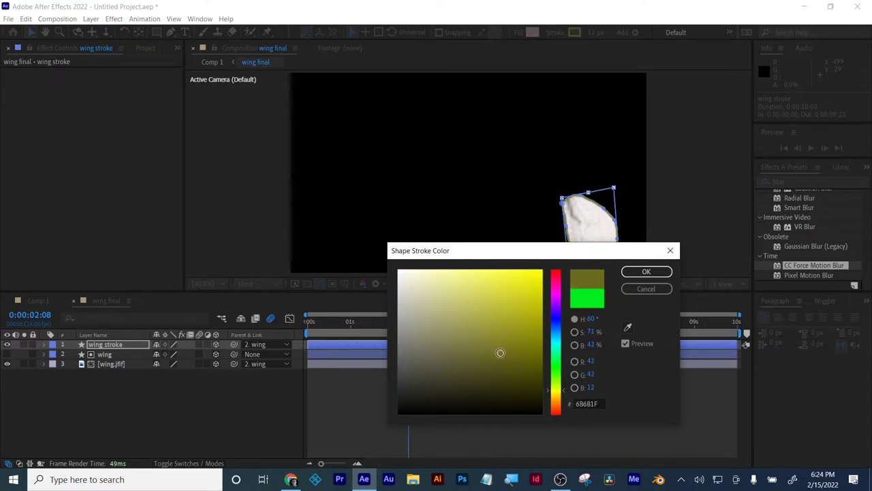
pyautogui.click(646, 272)
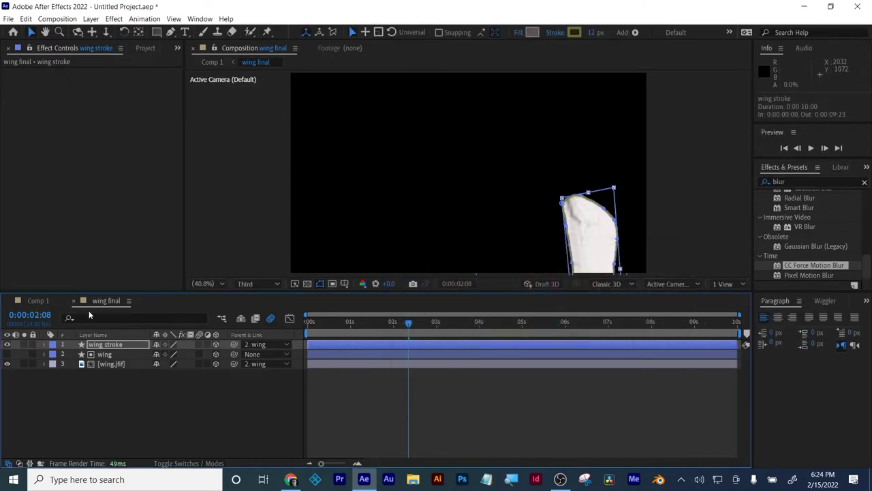
pyautogui.click(36, 304)
pyautogui.press('space')
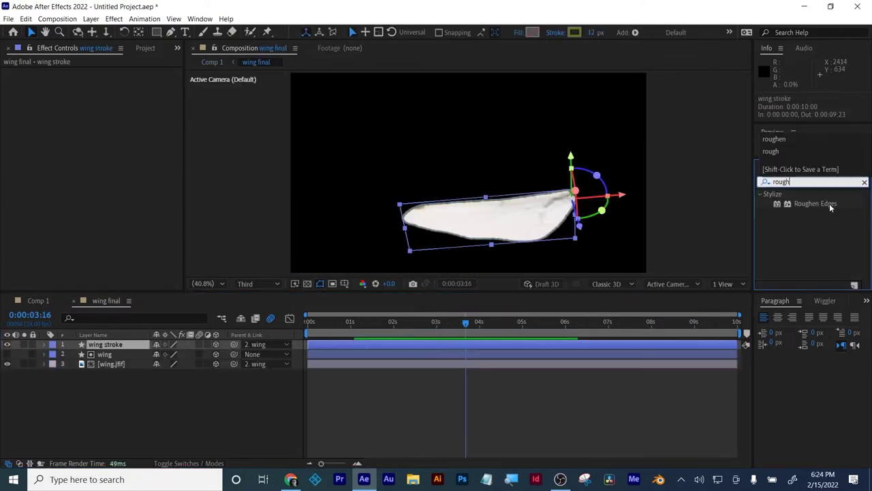
# Apply Roughen Edges to the wing stroke layer with Edge Type Spiky, Border 9.80 and Edge Sharpness 2.69, viewing at 100%.
pyautogui.moveTo(830, 203)
pyautogui.mouseDown()
pyautogui.moveTo(784, 212)
pyautogui.moveTo(604, 283)
pyautogui.moveTo(546, 346)
pyautogui.mouseUp()
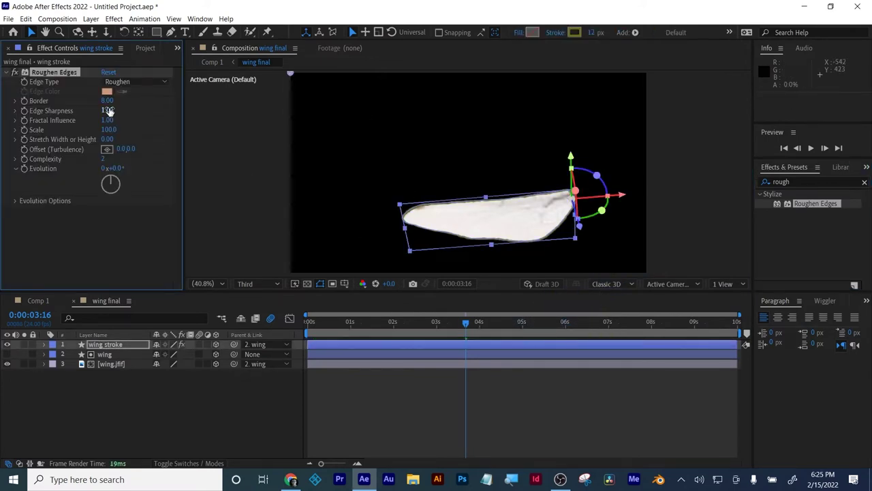
pyautogui.click(217, 284)
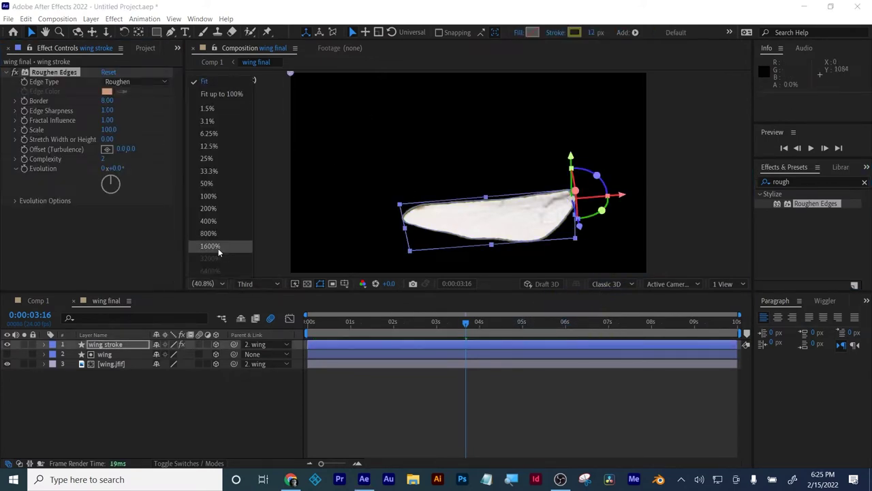
pyautogui.click(207, 196)
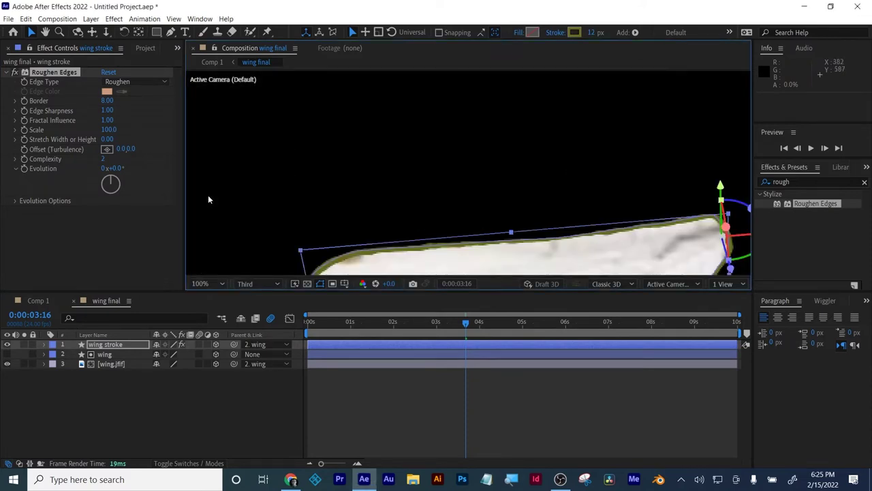
pyautogui.moveTo(109, 100); pyautogui.dragTo(115, 100)
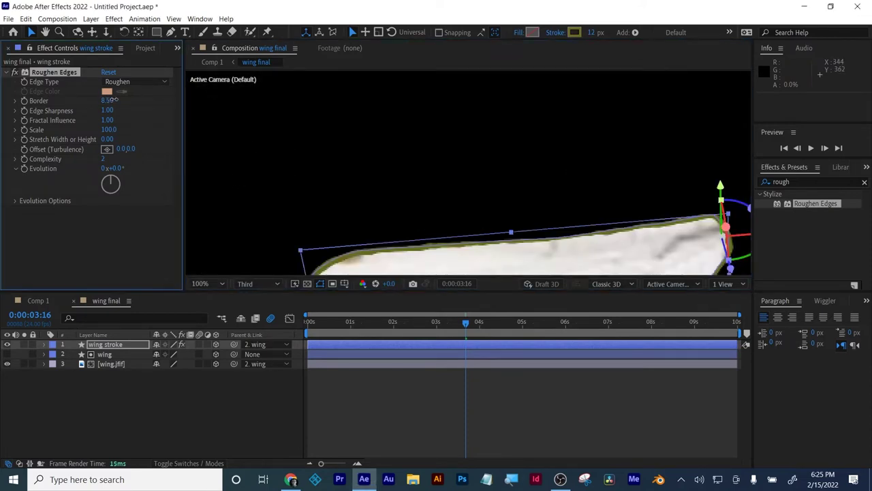
pyautogui.click(132, 83)
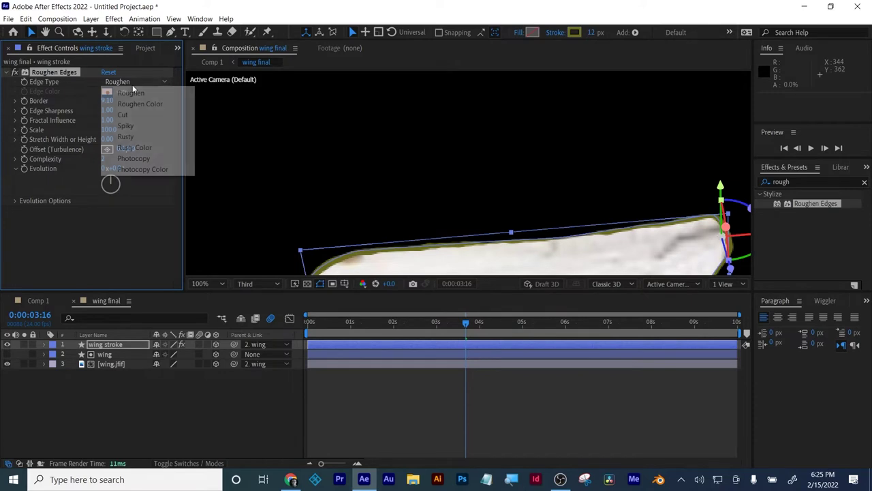
pyautogui.click(125, 124)
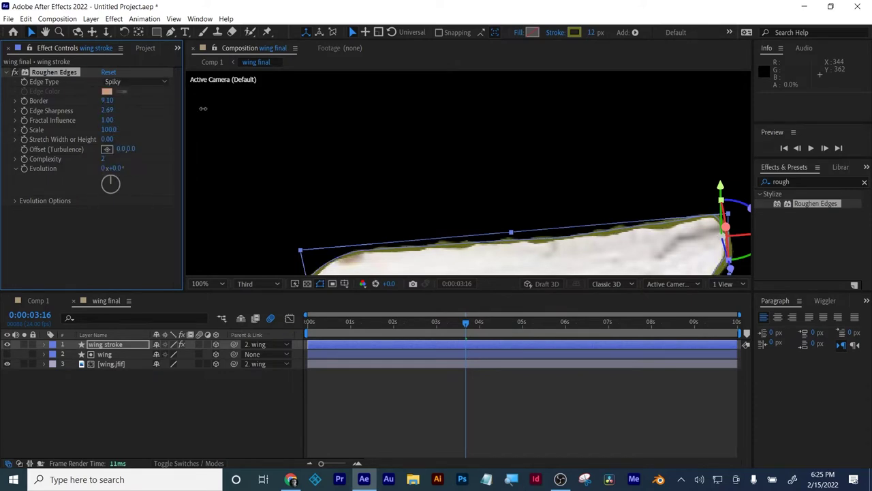
pyautogui.moveTo(109, 100)
pyautogui.mouseDown()
pyautogui.moveTo(225, 88)
pyautogui.moveTo(82, 104)
pyautogui.moveTo(118, 98)
pyautogui.mouseUp()
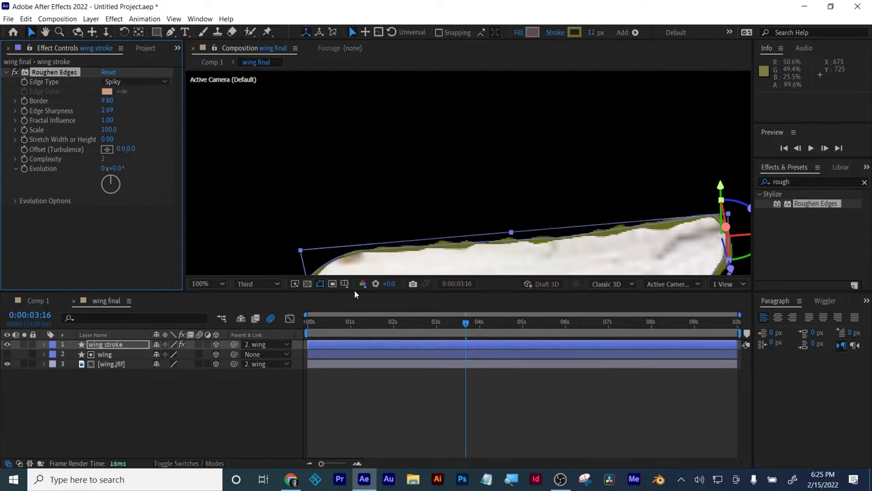
# Preview the roughened outline in wing final and in Comp 1, and inspect the blurred wing at 0:00:00:13.
pyautogui.click(375, 394)
pyautogui.press('space')
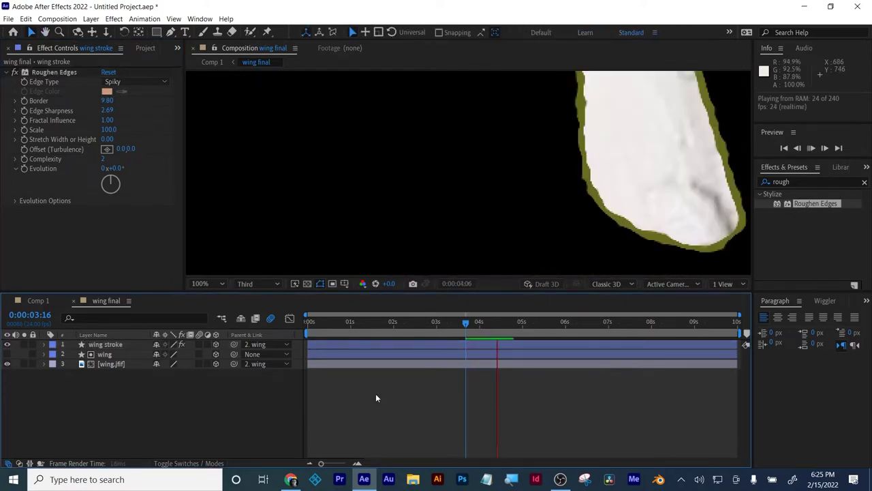
pyautogui.press('space')
pyautogui.click(41, 299)
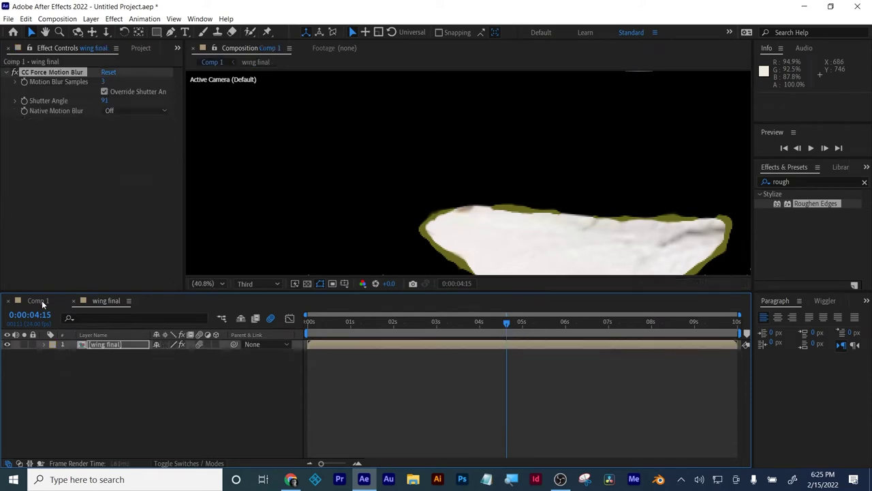
pyautogui.press('space')
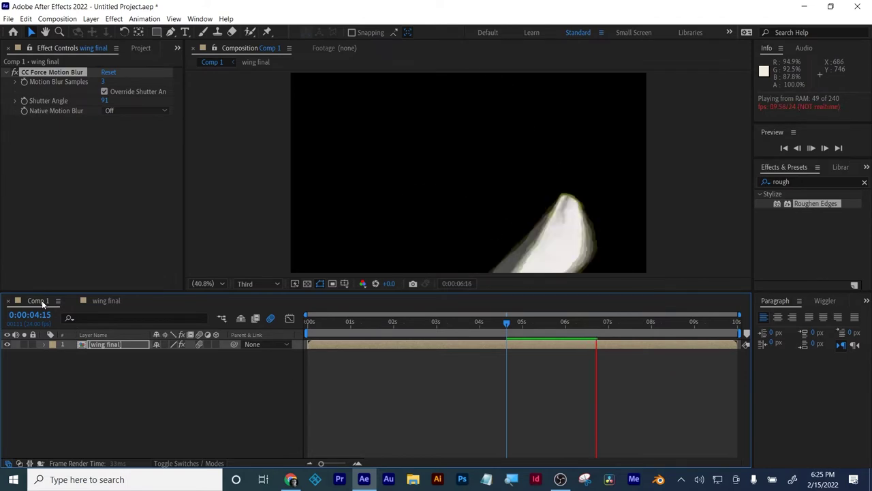
pyautogui.press('space')
pyautogui.click(331, 321)
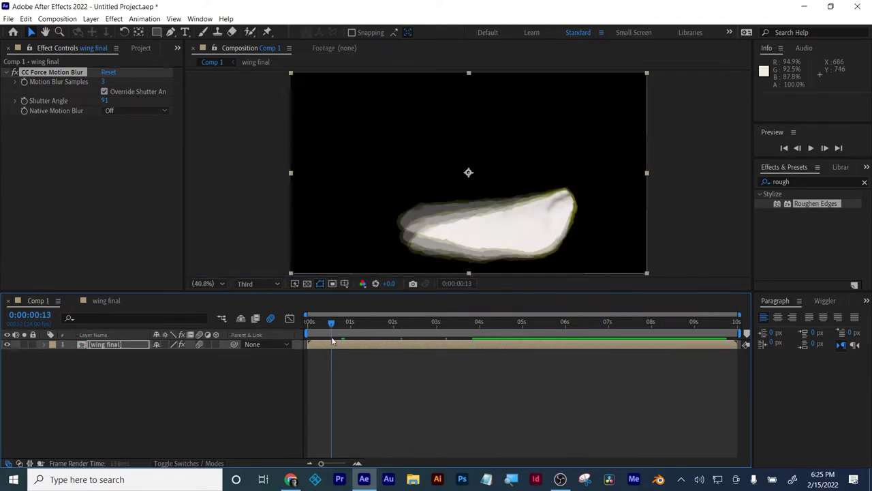
# Examine the wing's flapping inside wing final, reveal the wing layer's rotation properties, and fit the whole frame in view.
pyautogui.doubleClick(106, 344)
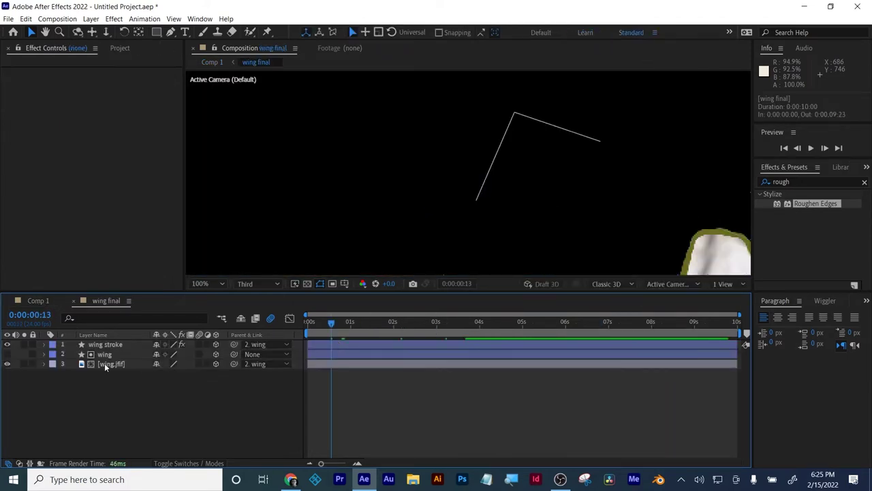
pyautogui.moveTo(332, 321); pyautogui.dragTo(351, 319)
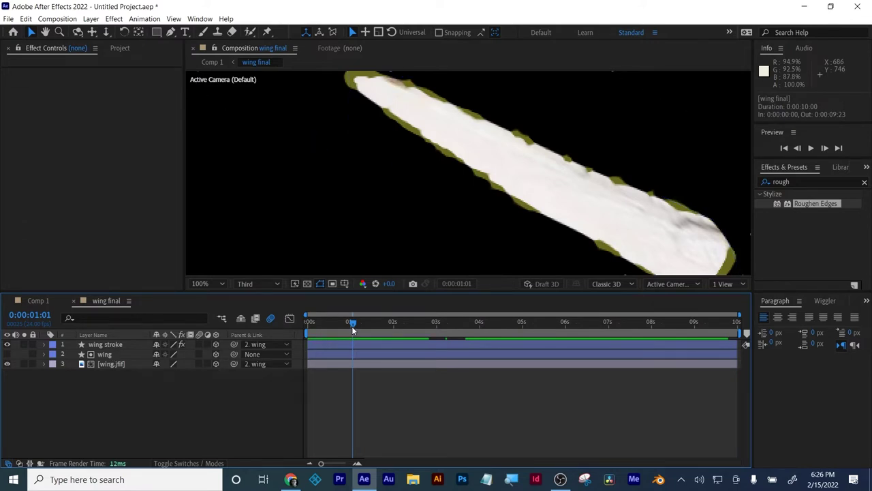
pyautogui.moveTo(352, 330); pyautogui.dragTo(319, 330)
pyautogui.click(106, 356)
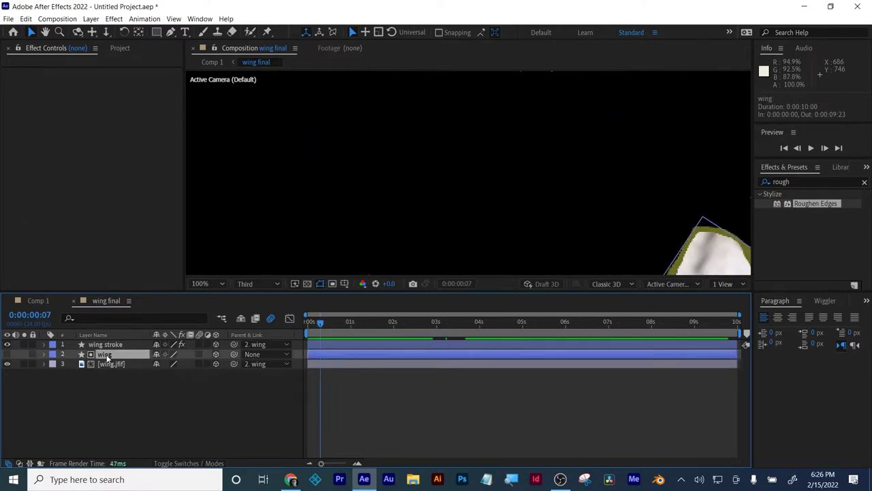
pyautogui.press('r')
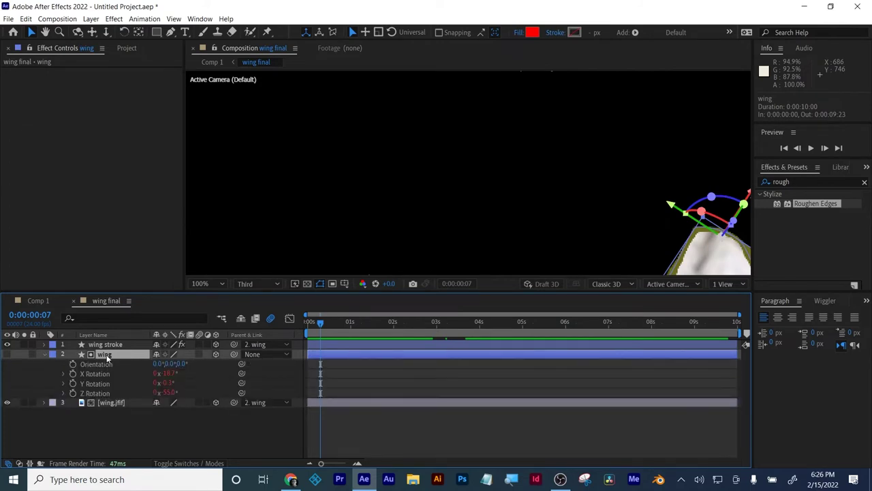
pyautogui.click(208, 284)
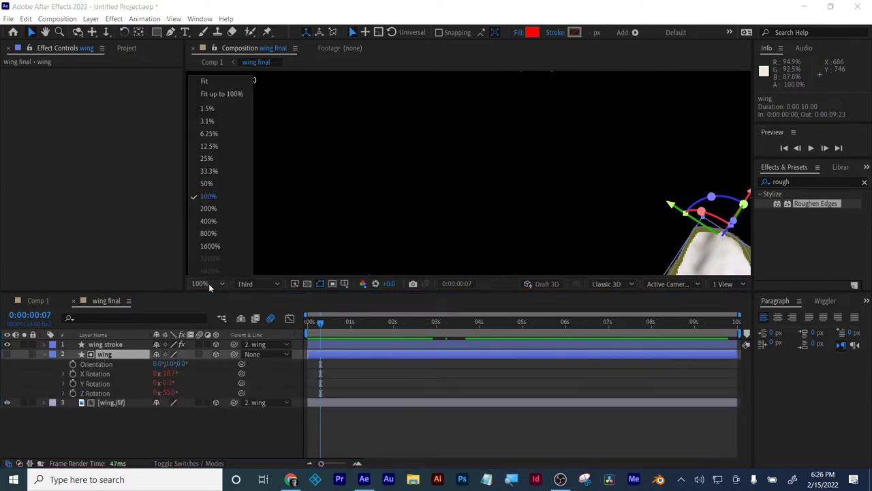
pyautogui.click(216, 84)
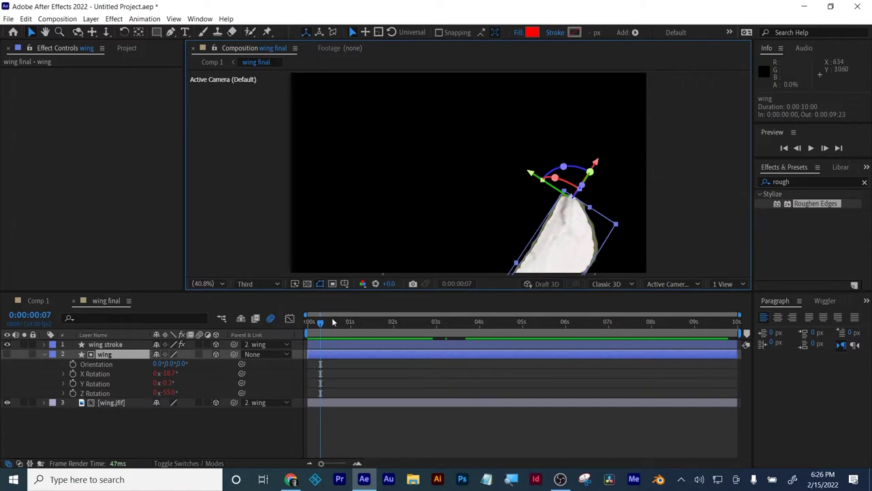
# Play the flapping from the start in wing final, and compare it with the motion-blurred playback from the start of Comp 1.
pyautogui.moveTo(320, 322); pyautogui.dragTo(299, 332)
pyautogui.press('space')
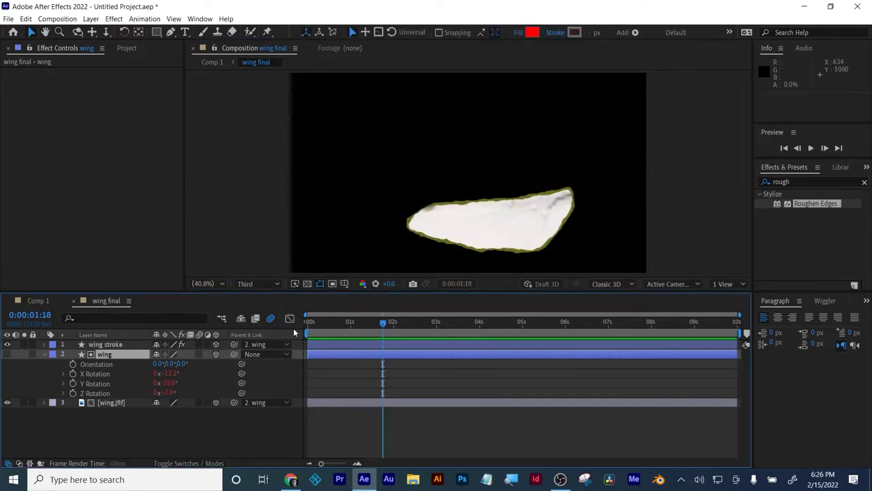
pyautogui.press('space')
pyautogui.click(39, 301)
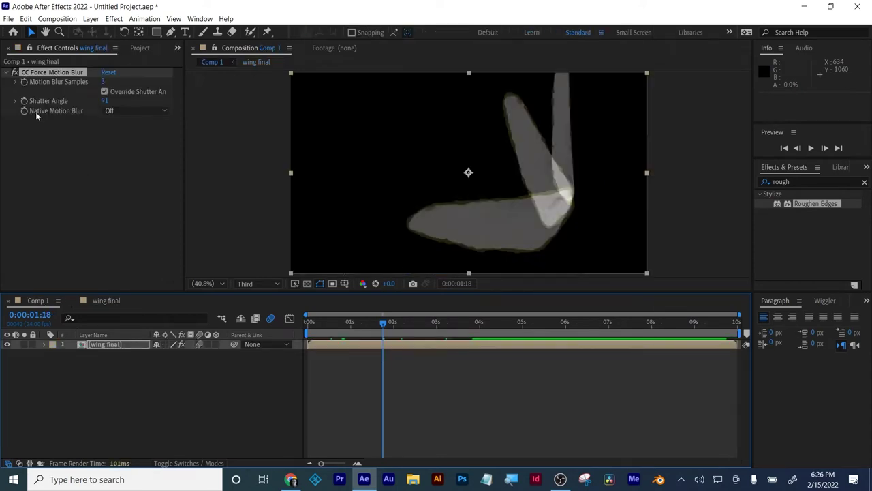
pyautogui.moveTo(322, 323); pyautogui.dragTo(307, 322)
pyautogui.press('space')
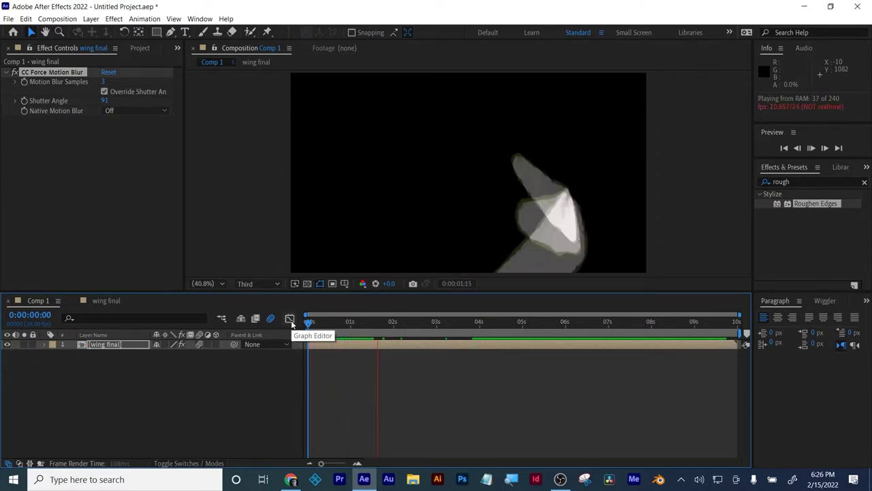
pyautogui.press('space')
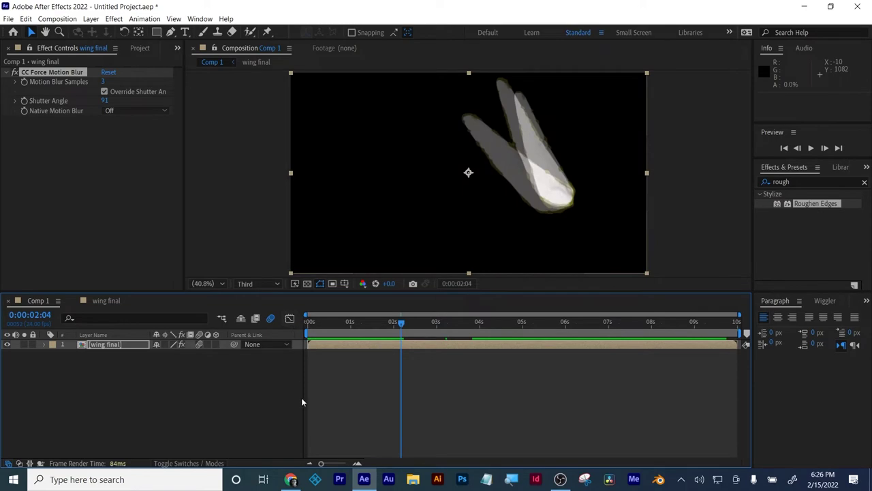
pyautogui.click(291, 478)
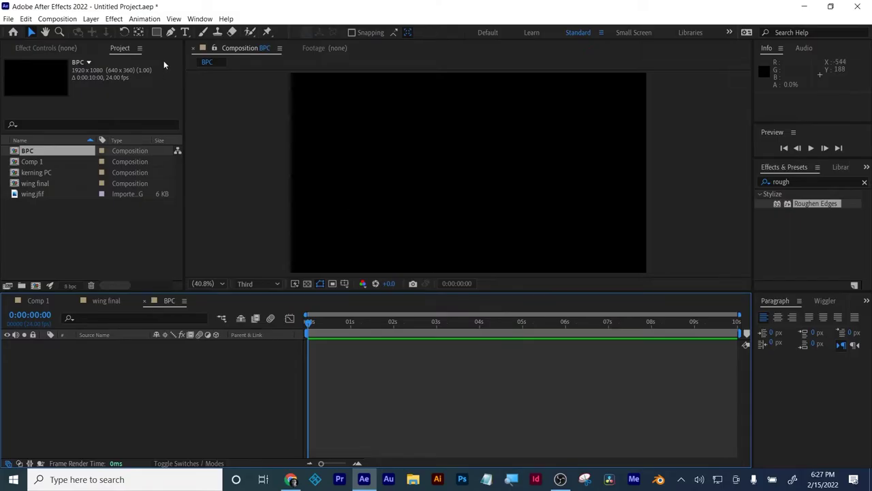
# Draw a five-pointed star in the BPC composition with a 41 px bright yellow stroke.
pyautogui.click(156, 32)
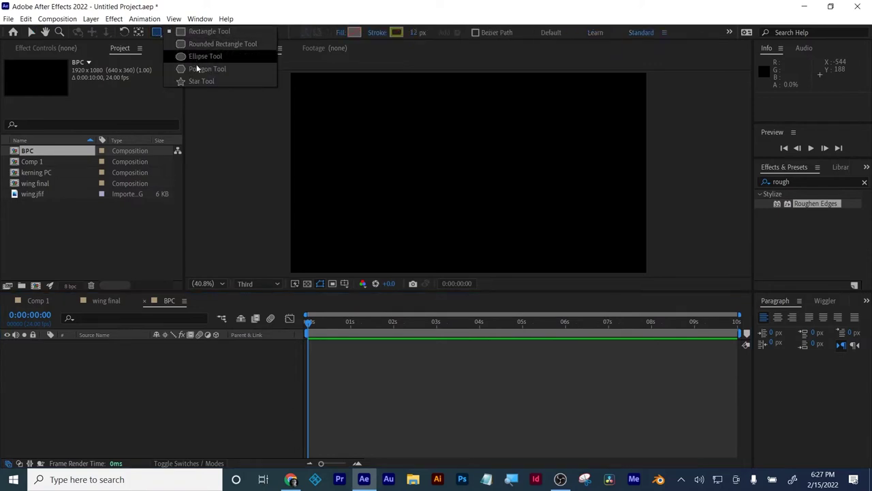
pyautogui.click(197, 81)
pyautogui.moveTo(432, 166); pyautogui.dragTo(468, 171)
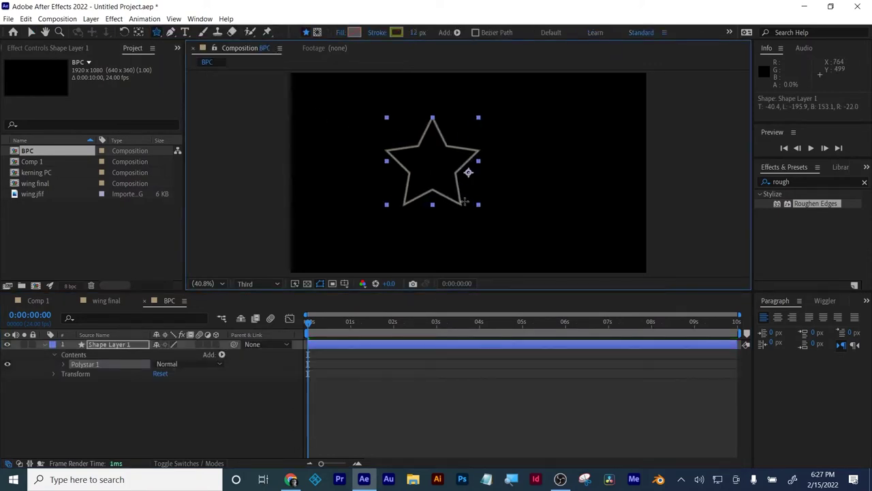
pyautogui.moveTo(415, 37); pyautogui.dragTo(436, 34)
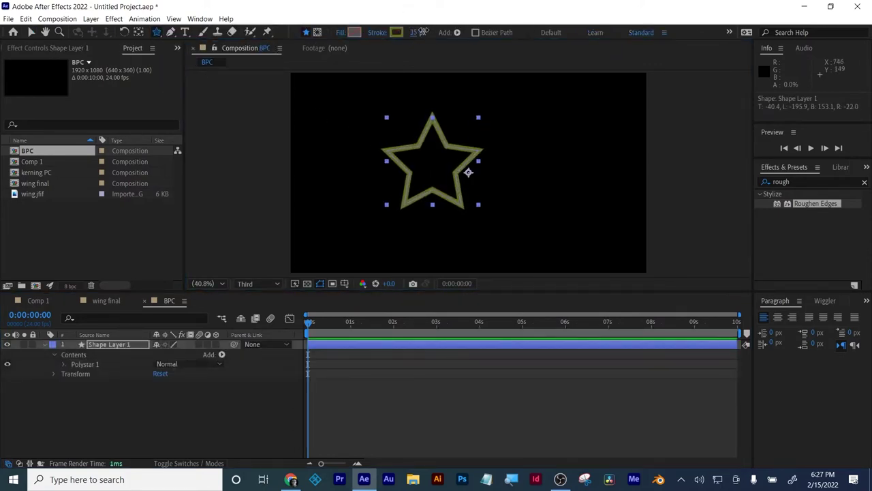
pyautogui.click(398, 32)
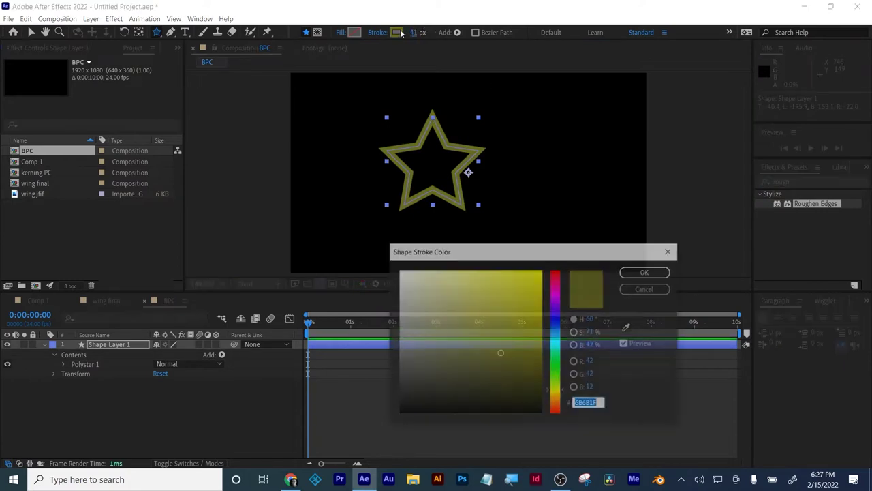
pyautogui.click(536, 272)
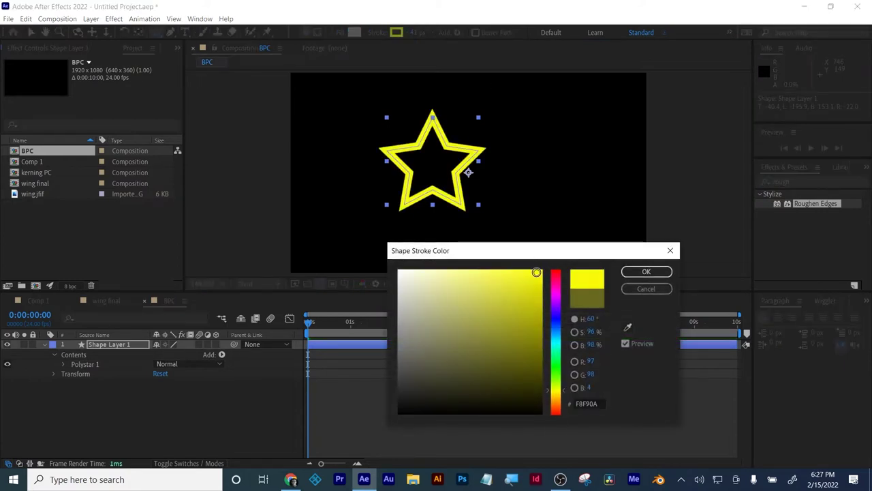
pyautogui.click(633, 273)
# Find the Glow effect and apply it to the star's shape layer.
pyautogui.click(792, 181)
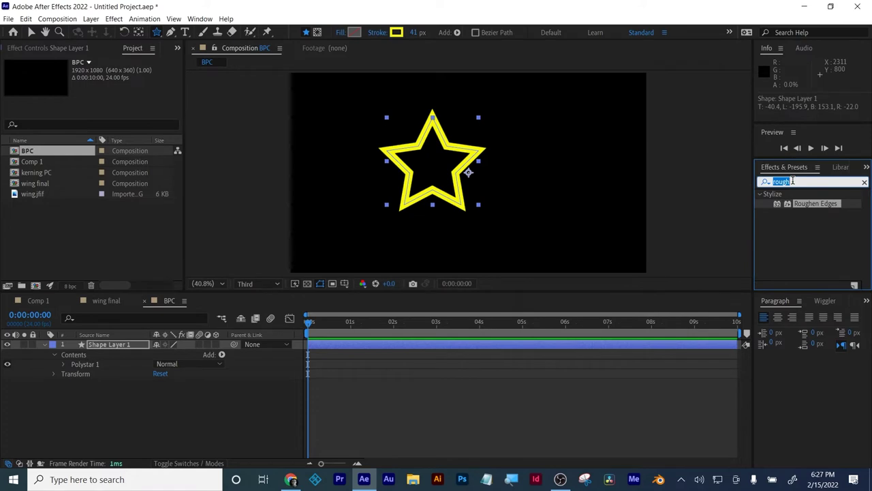
pyautogui.write('glo')
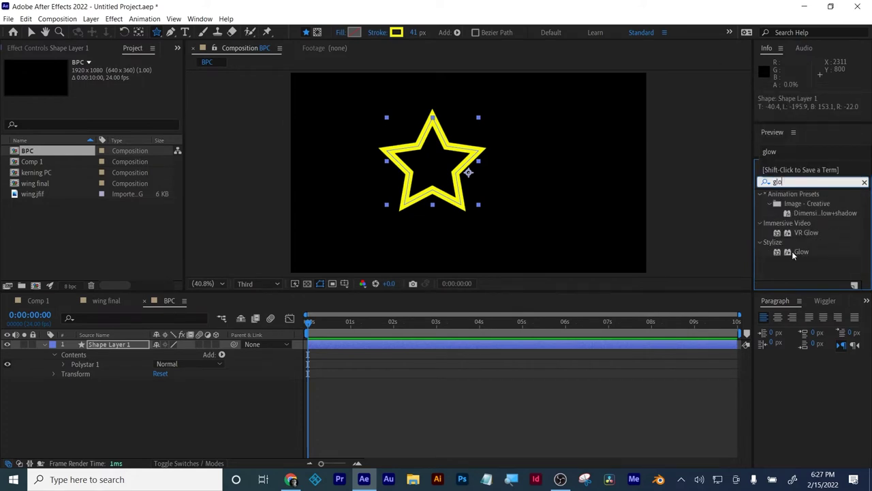
pyautogui.moveTo(793, 252); pyautogui.dragTo(660, 341)
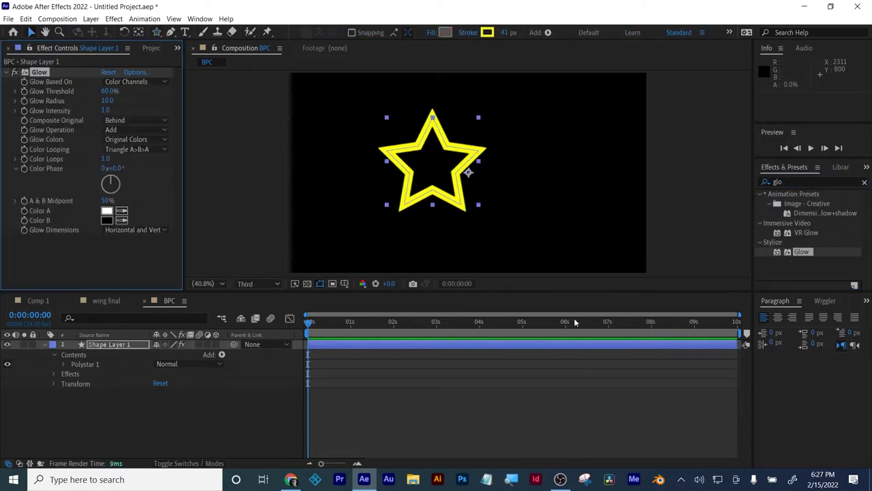
# Show the project contents and start bringing Shape Layer 1's effect controls back into view.
pyautogui.click(150, 49)
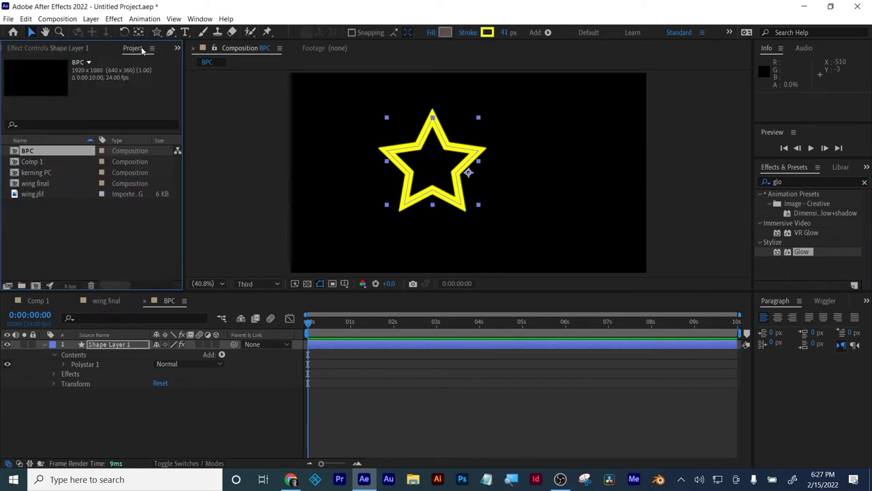
pyautogui.click(177, 48)
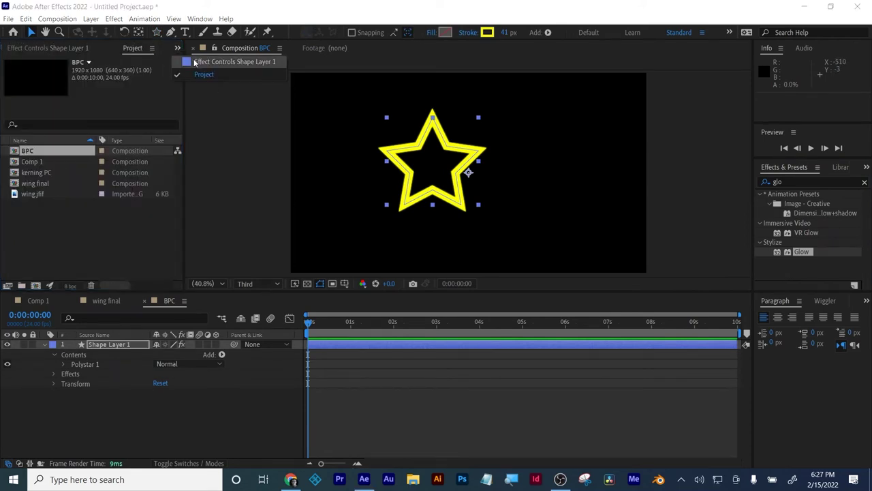
# Set the project's colour depth to 32 bits per channel.
pyautogui.click(194, 62)
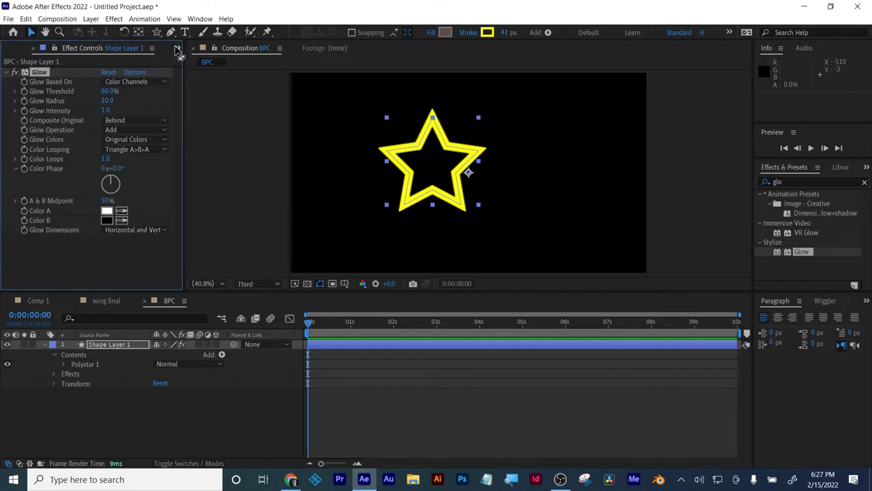
pyautogui.click(177, 49)
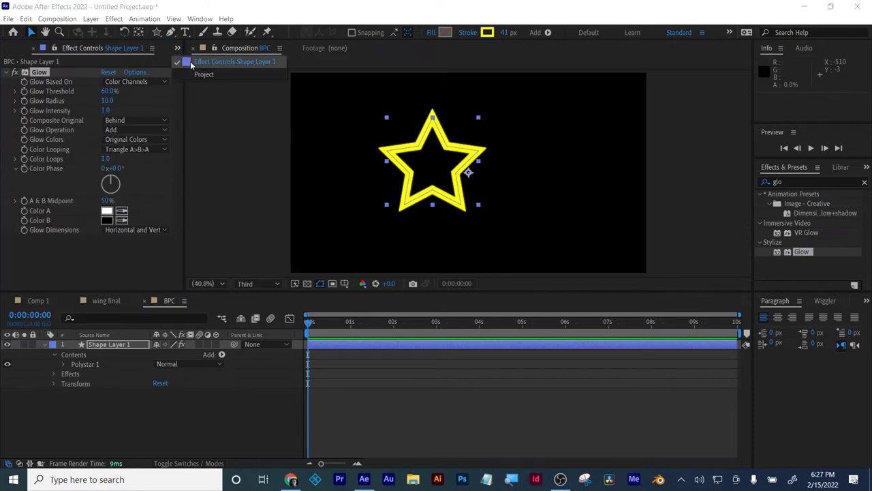
pyautogui.click(198, 72)
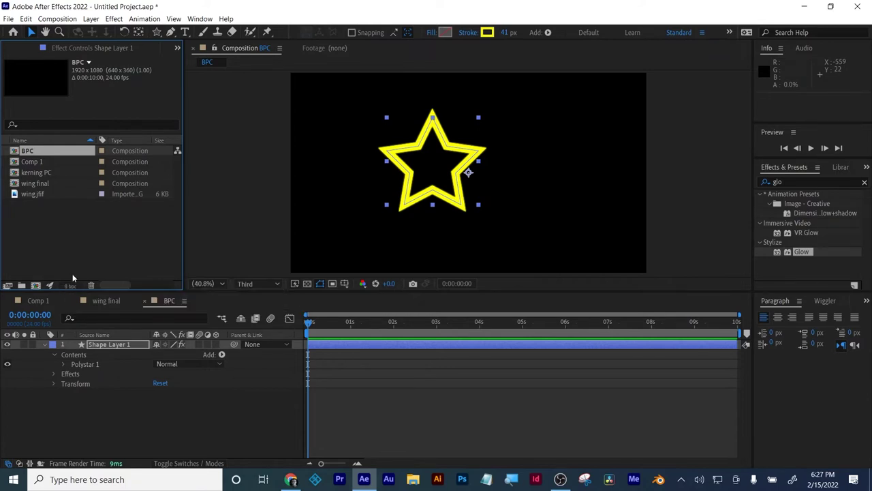
pyautogui.keyDown('alt'); pyautogui.click(72, 286); pyautogui.keyUp('alt')
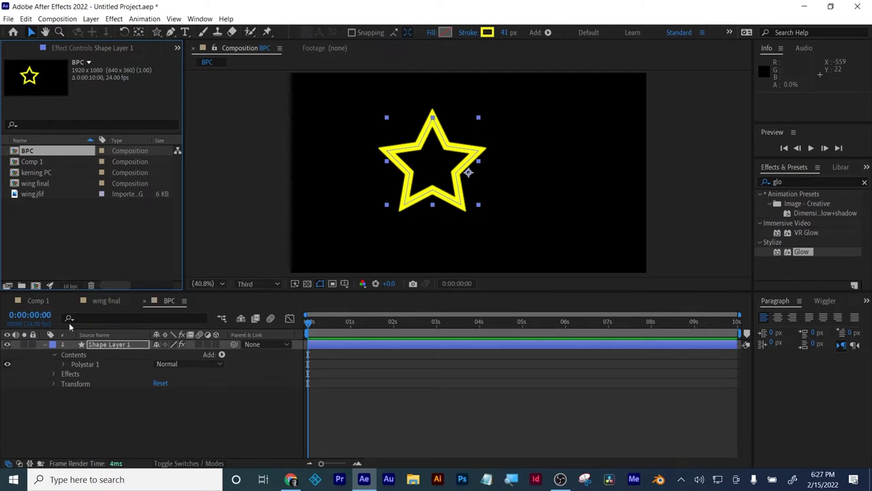
pyautogui.keyDown('alt'); pyautogui.click(71, 285); pyautogui.keyUp('alt')
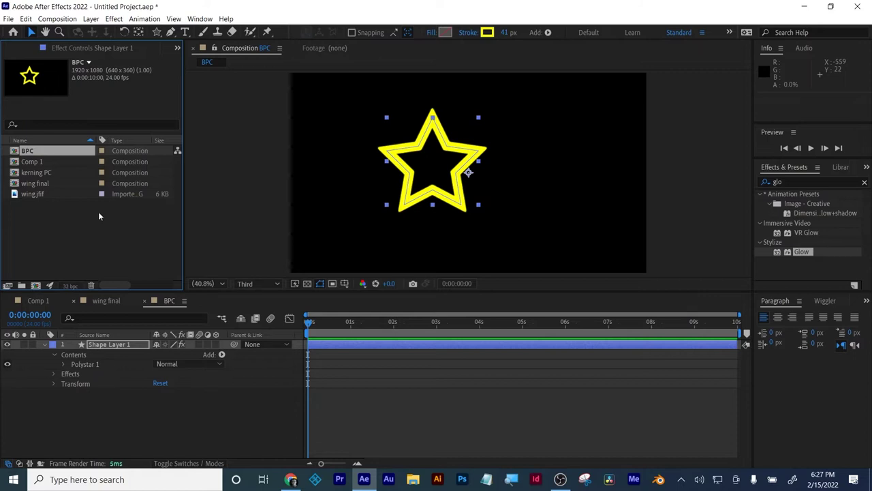
# Set the star's Glow effect to a threshold of 86.7% and a radius of 85.
pyautogui.click(115, 49)
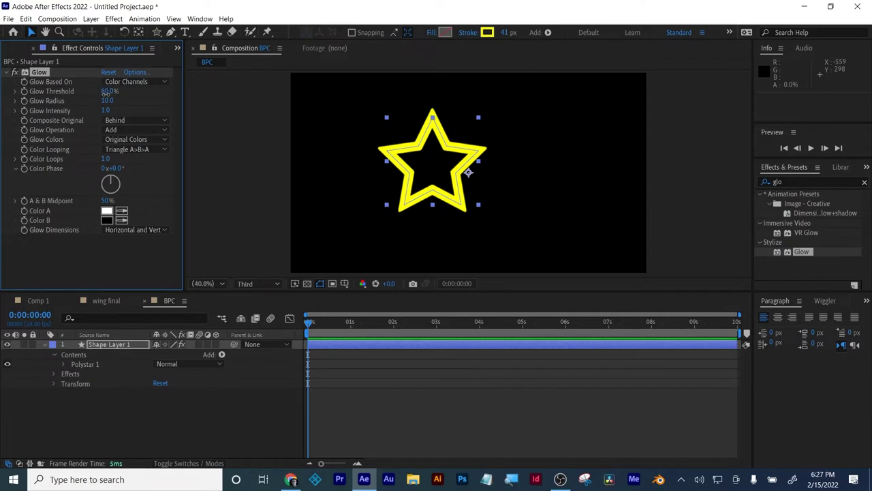
pyautogui.moveTo(105, 92); pyautogui.dragTo(239, 86)
pyautogui.write('42')
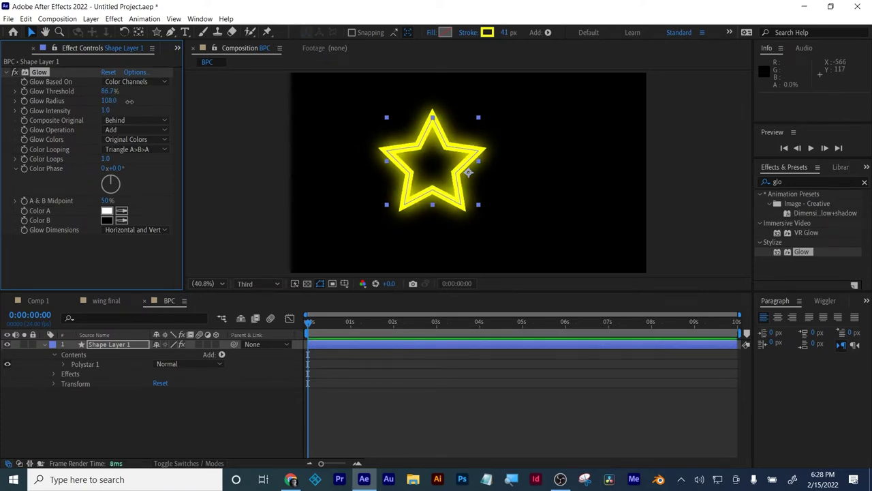
pyautogui.press('Return')
pyautogui.click(107, 100)
pyautogui.write('80')
pyautogui.press('Return')
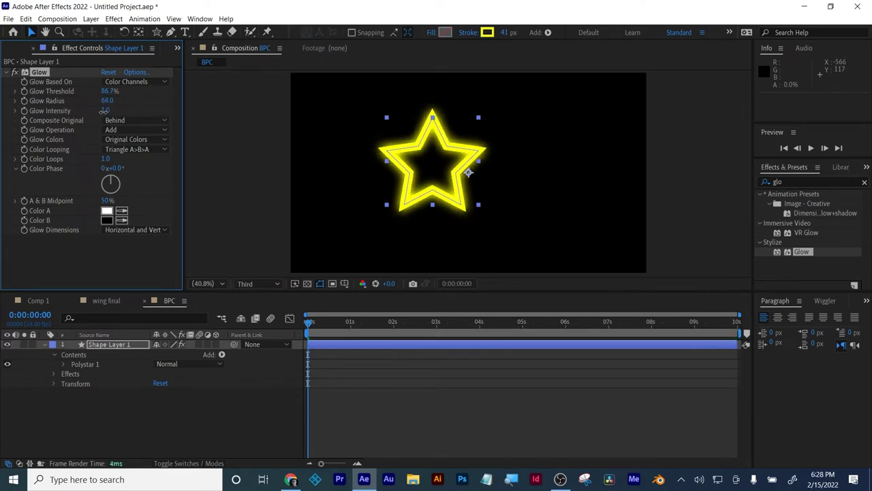
pyautogui.moveTo(105, 111); pyautogui.dragTo(109, 111)
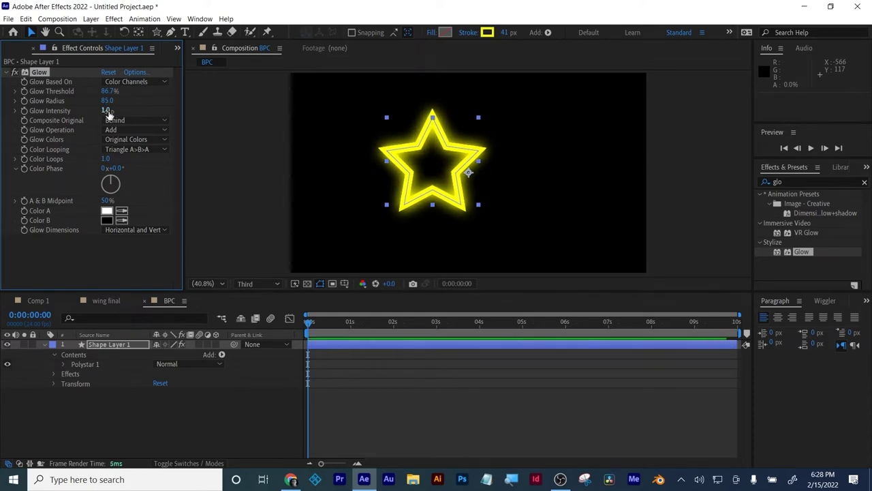
# Rename the star's shape layer as star.
pyautogui.click(114, 345)
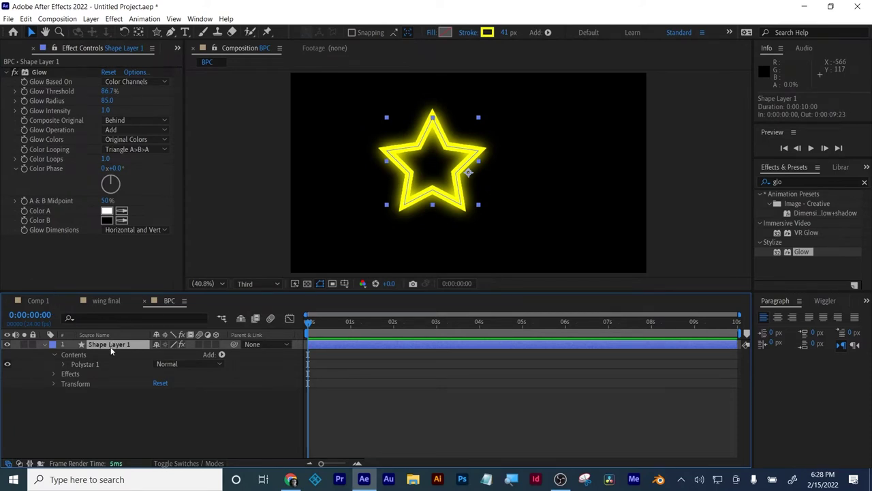
pyautogui.write('star')
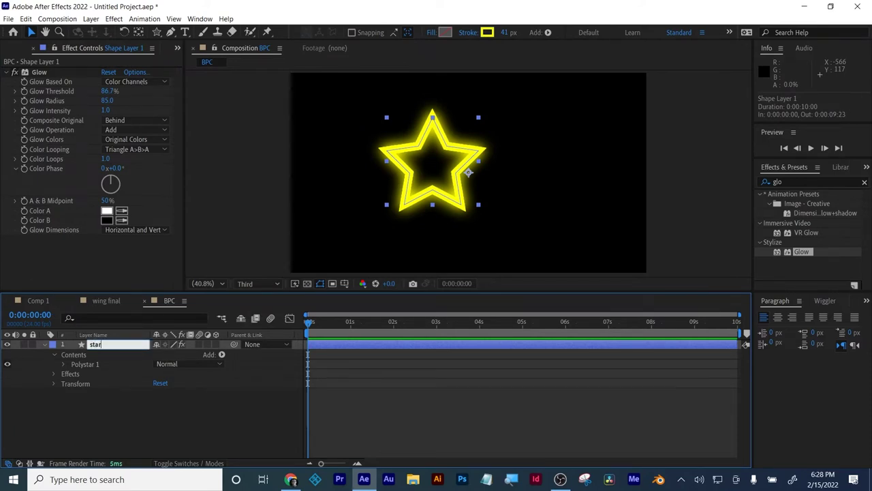
pyautogui.press('Return')
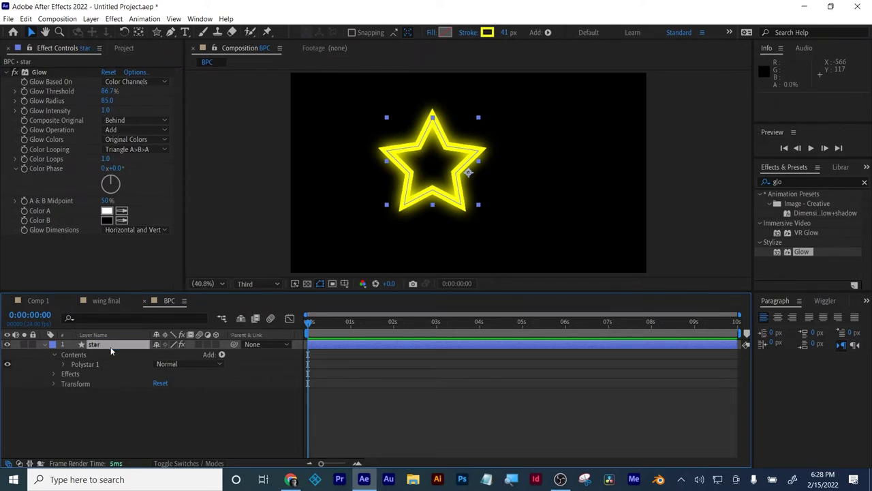
# Try a duplicate Glow effect with threshold 99.6%, radius 17 and intensity 0.6, and delete that duplicate.
pyautogui.click(39, 72)
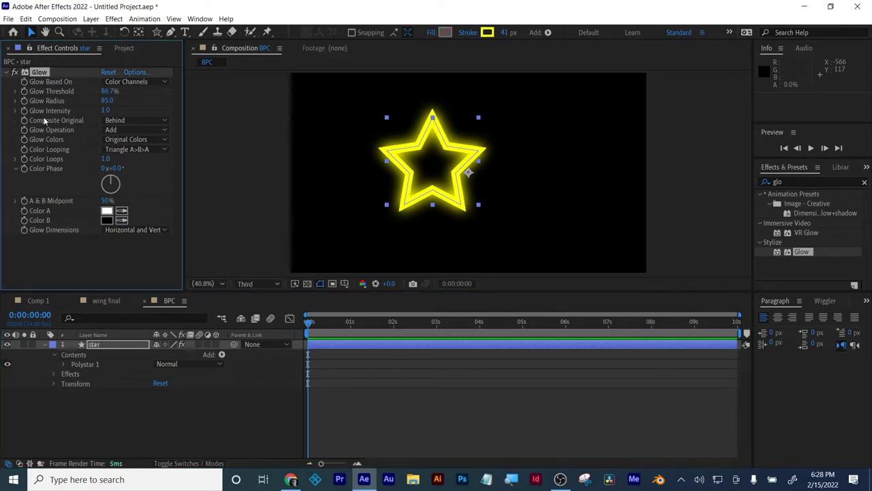
pyautogui.hotkey('ctrl', 'd')
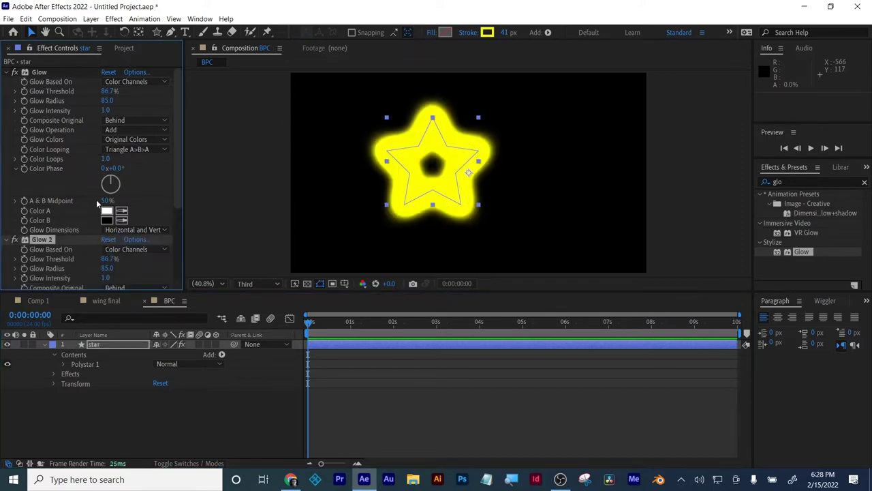
pyautogui.scroll(-4, 96, 202)
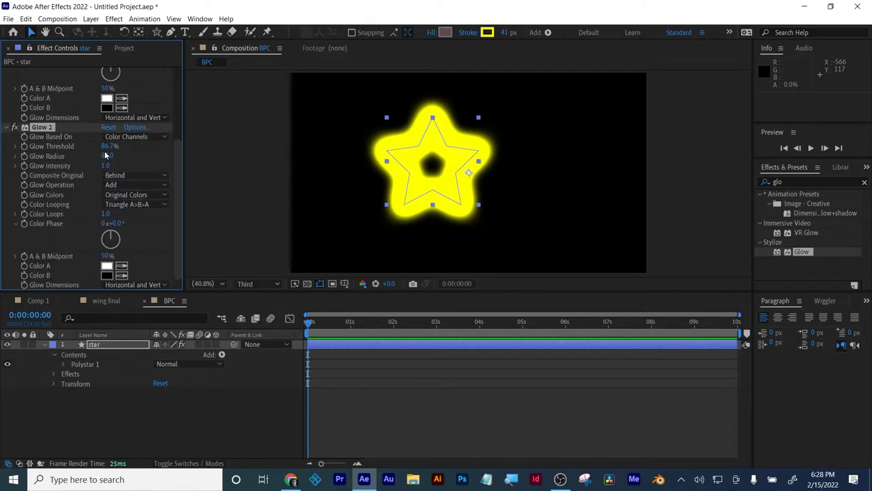
pyautogui.moveTo(105, 151); pyautogui.dragTo(151, 155)
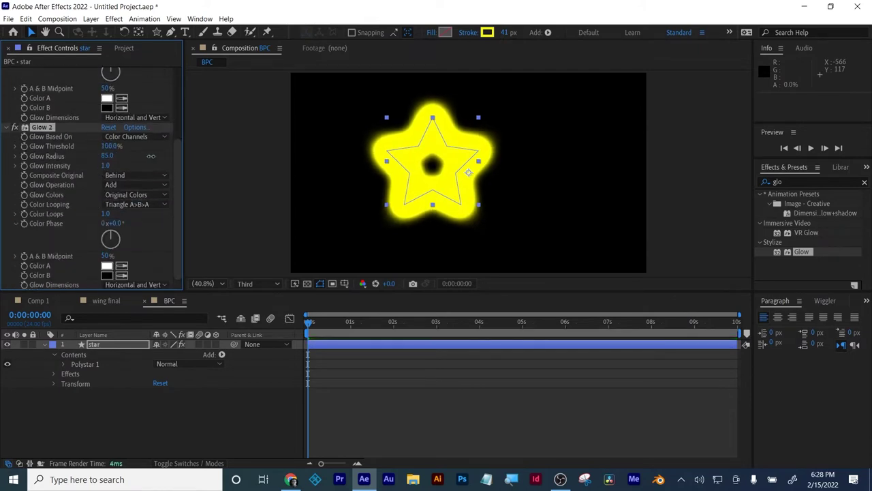
pyautogui.moveTo(227, 160); pyautogui.dragTo(35, 157)
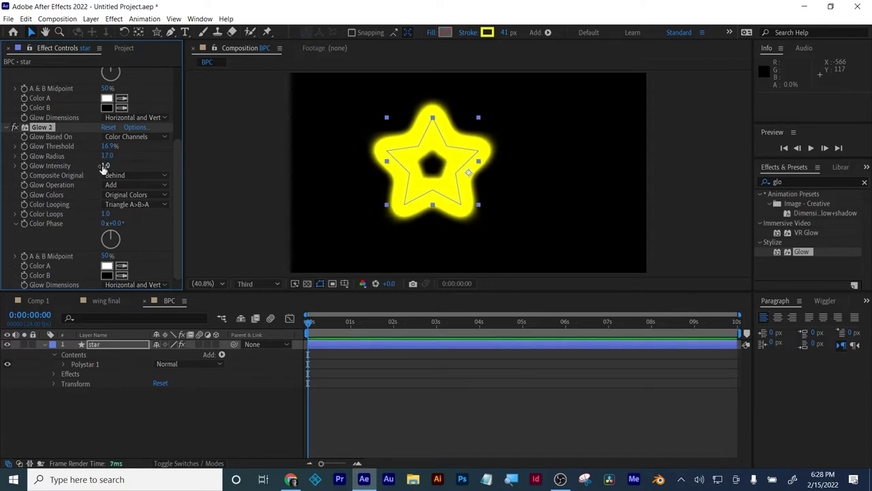
pyautogui.moveTo(104, 166); pyautogui.dragTo(88, 175)
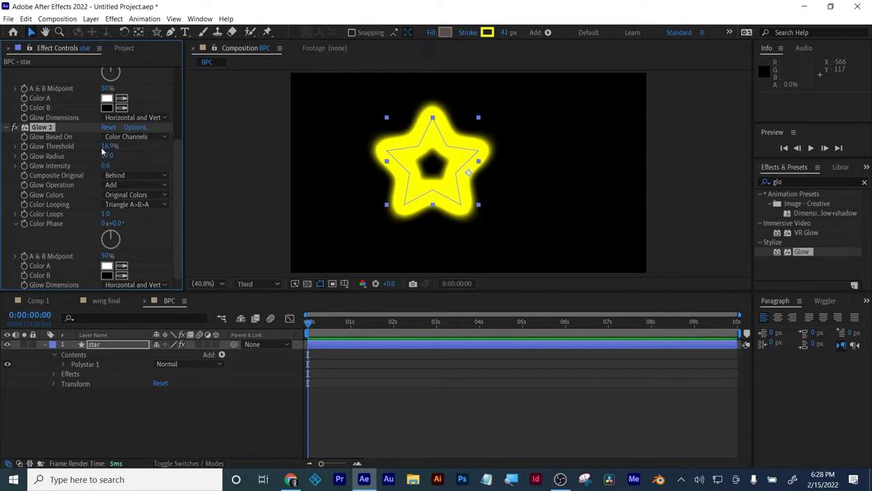
pyautogui.moveTo(106, 147); pyautogui.dragTo(358, 124)
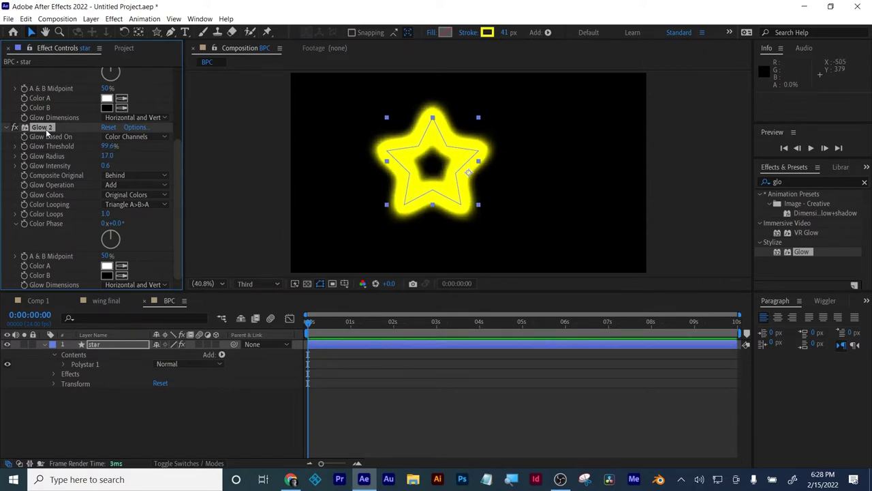
pyautogui.press('Delete')
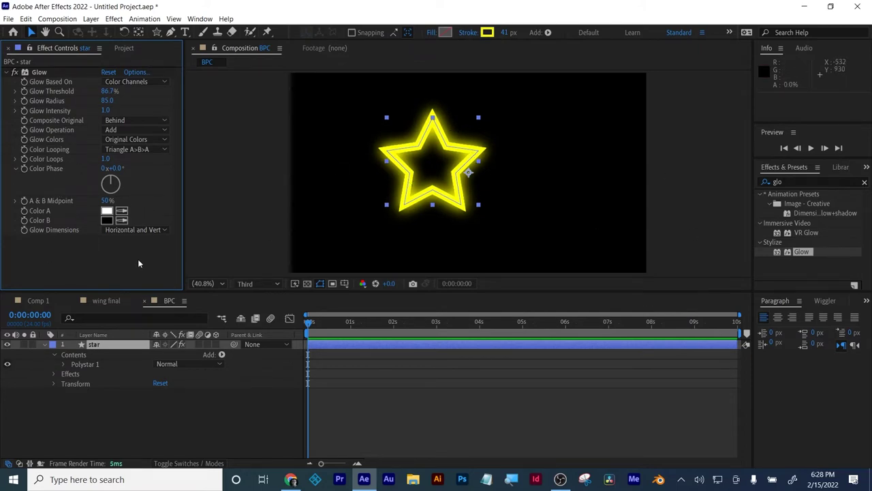
# Hide the mask and shape path outlines in the composition view and deselect the star layer.
pyautogui.click(125, 48)
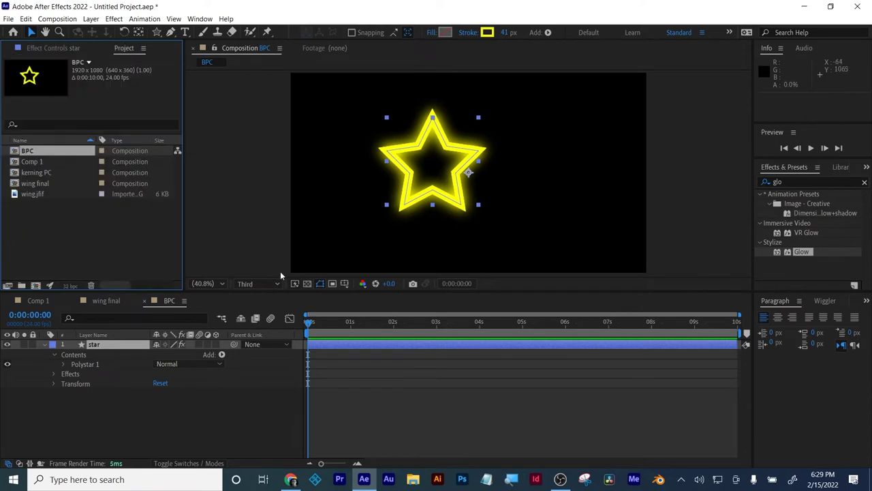
pyautogui.click(323, 288)
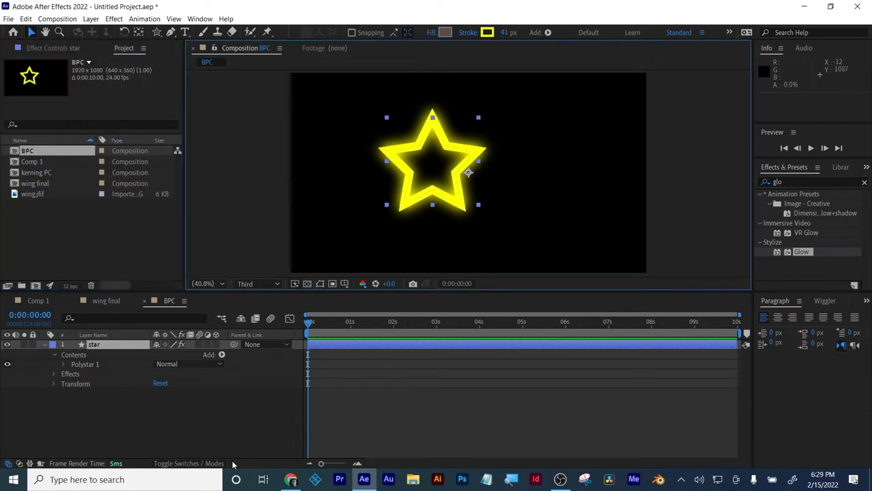
pyautogui.click(398, 220)
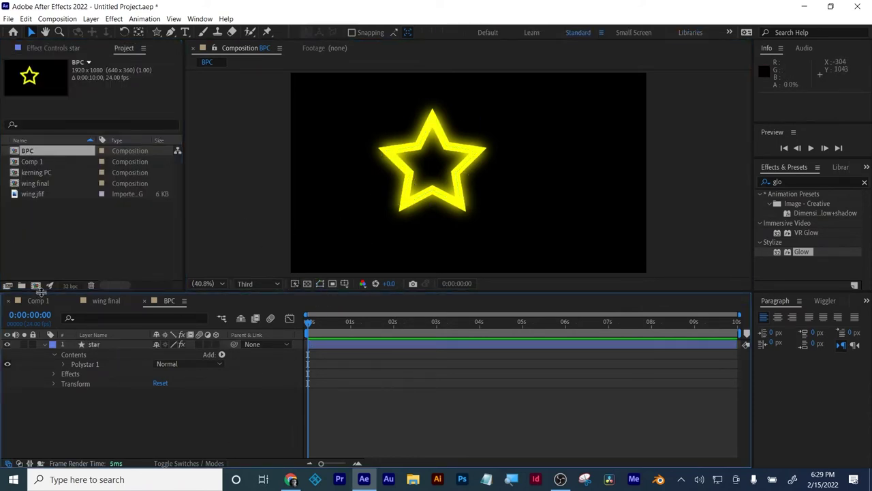
# Cycle the project's colour depth through the lower settings and back to 32 bits per channel to compare the glow.
pyautogui.click(66, 286)
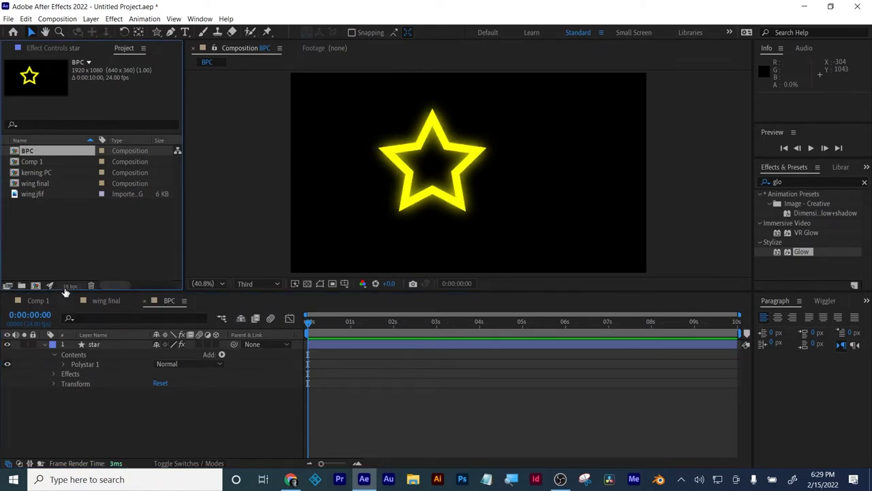
pyautogui.keyDown('alt'); pyautogui.click(65, 289); pyautogui.keyUp('alt')
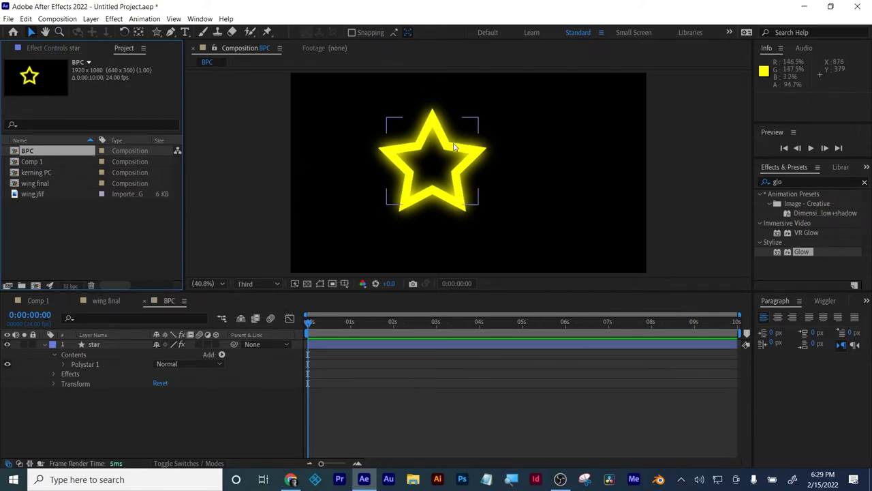
# Show the whole star in an enlarged composition view at 100% magnification and Full resolution.
pyautogui.click(206, 284)
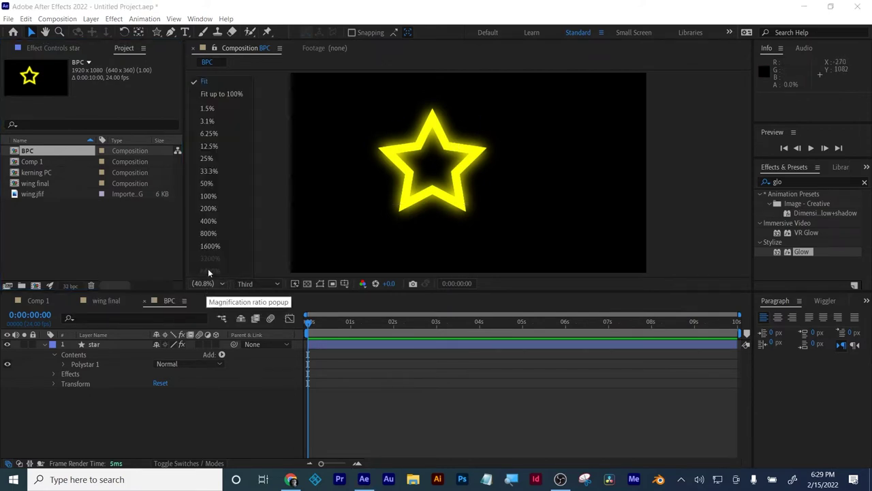
pyautogui.click(212, 197)
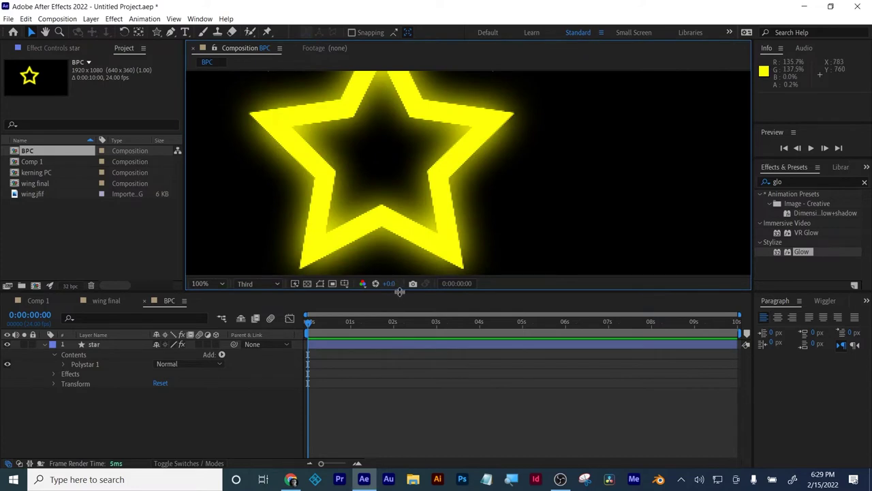
pyautogui.moveTo(399, 298); pyautogui.dragTo(409, 406)
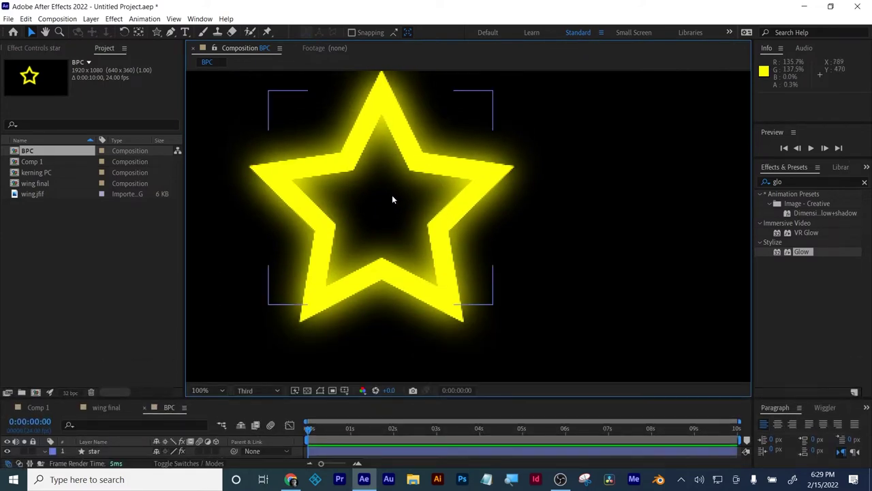
pyautogui.moveTo(391, 197); pyautogui.dragTo(464, 220)
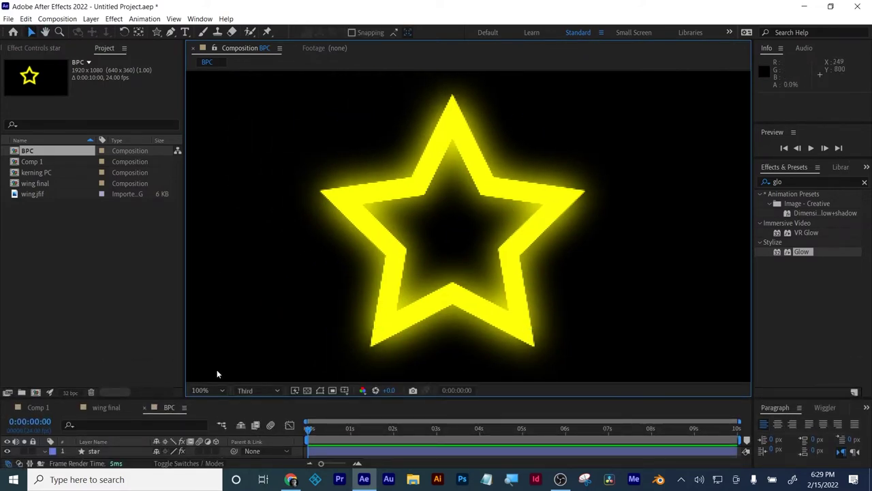
pyautogui.click(207, 389)
pyautogui.click(261, 391)
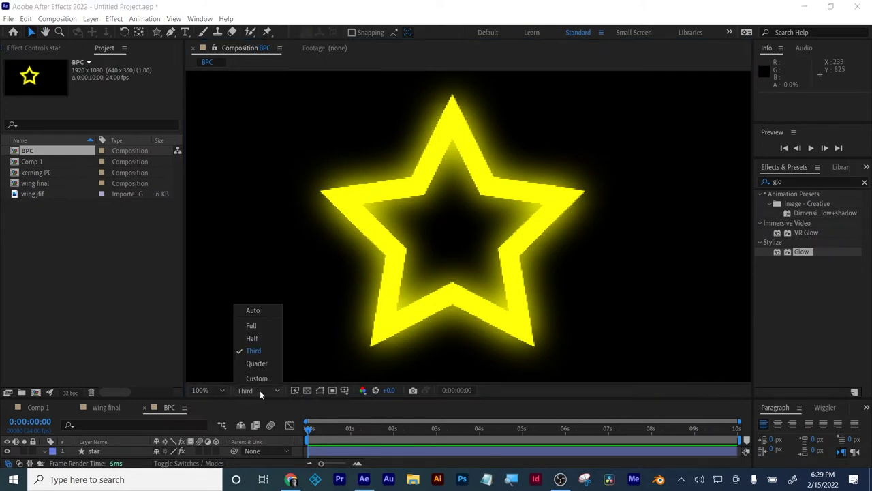
pyautogui.click(261, 331)
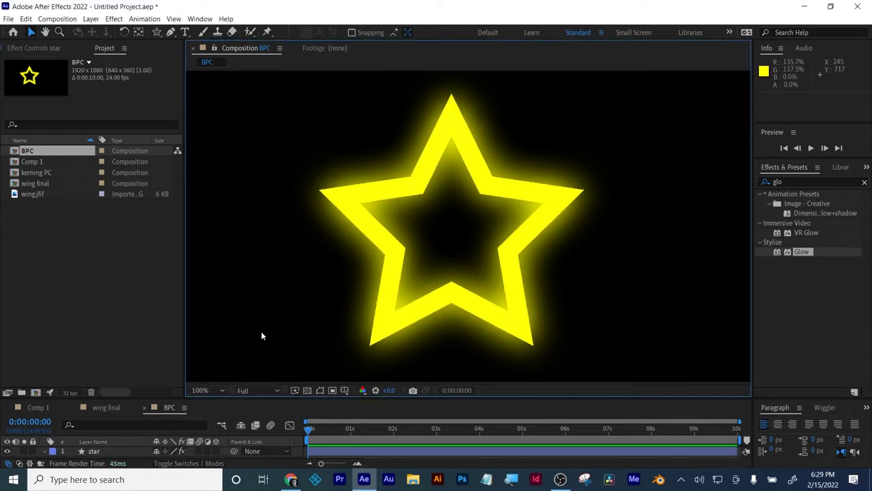
# Compare the glow across colour depths at full resolution, ending on 32 bits per channel.
pyautogui.keyDown('alt'); pyautogui.click(63, 394); pyautogui.keyUp('alt')
pyautogui.keyDown('alt'); pyautogui.click(63, 393); pyautogui.keyUp('alt')
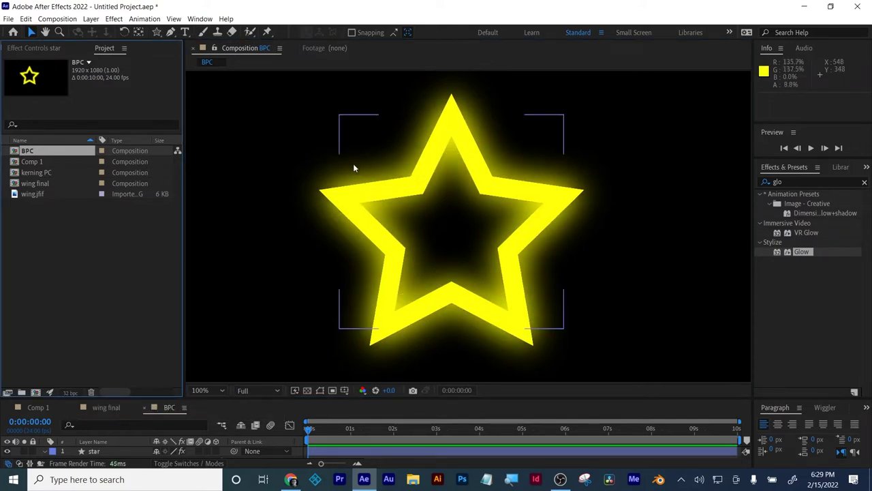
# Search the effects and presets for "light" and try to apply CC Light Rays from the Generate category.
pyautogui.click(788, 182)
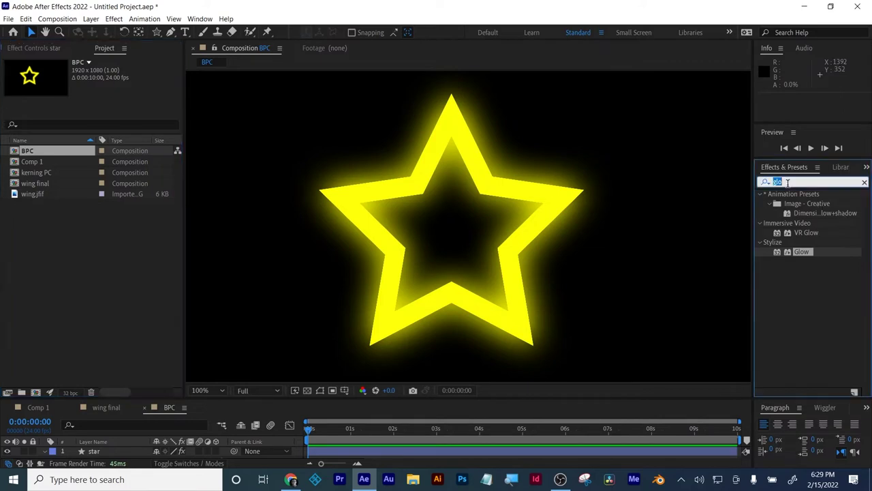
pyautogui.write('lighgt')
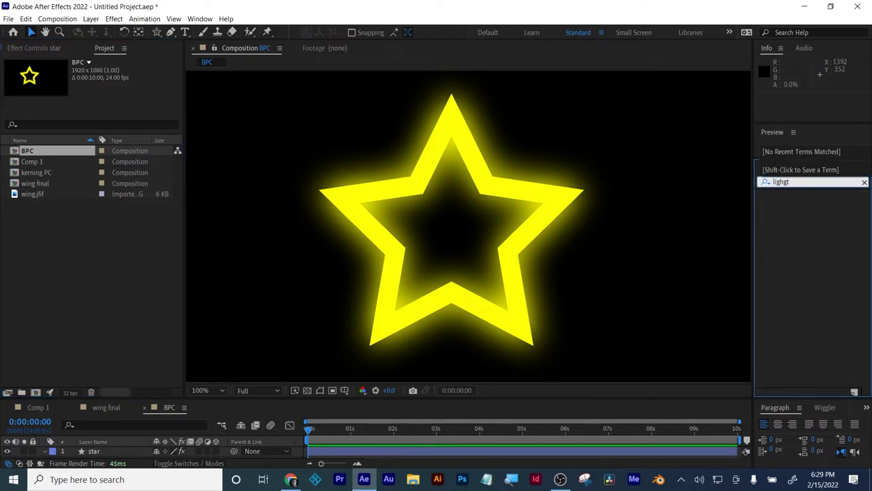
pyautogui.press('BackSpace')
pyautogui.press('BackSpace')
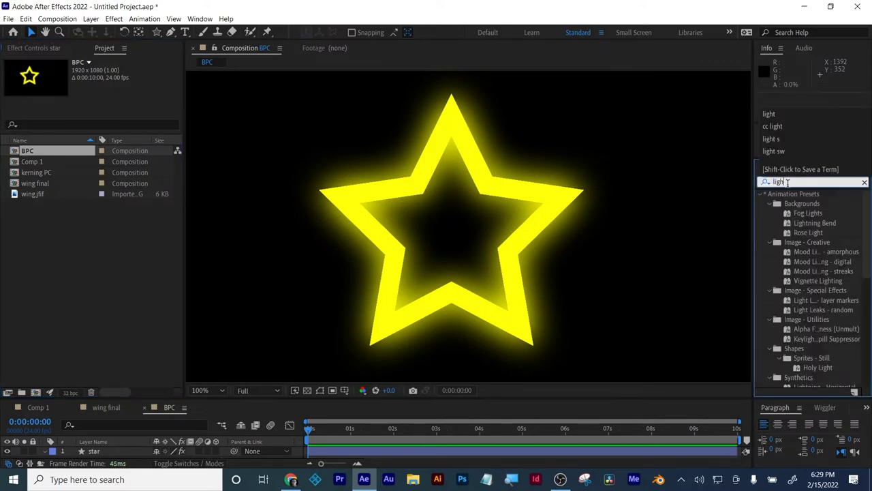
pyautogui.click(788, 182)
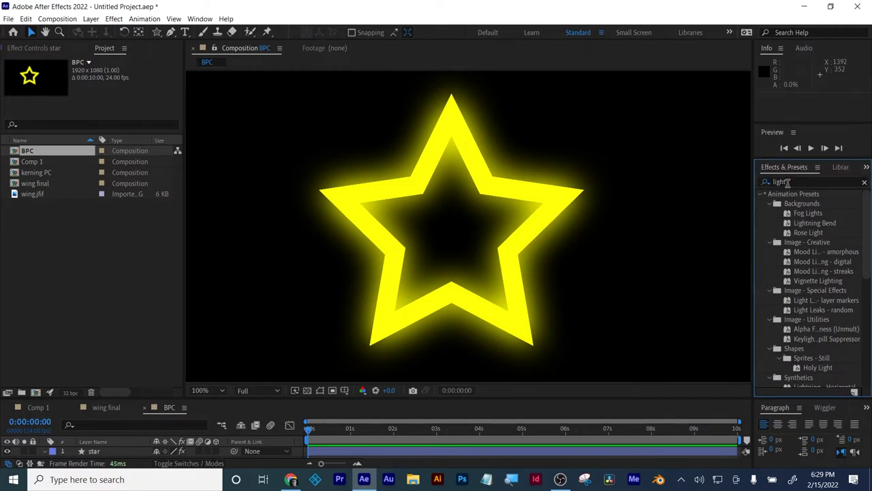
pyautogui.scroll(-10, 819, 293)
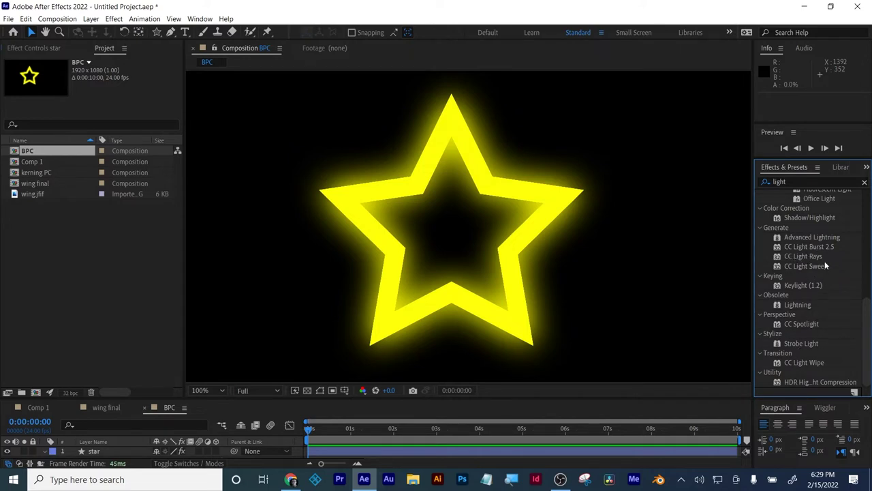
pyautogui.moveTo(812, 257); pyautogui.dragTo(136, 56)
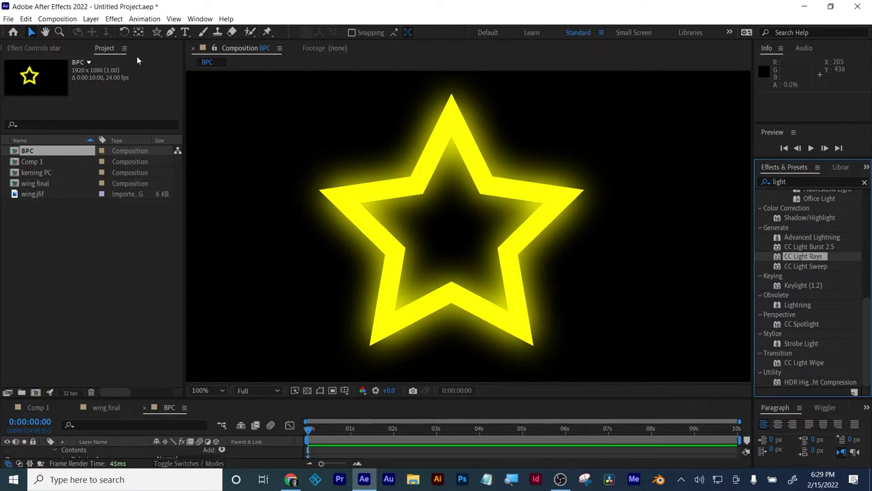
# Try a Glow Threshold of 99.6% in the star's effect controls and undo the change.
pyautogui.click(41, 50)
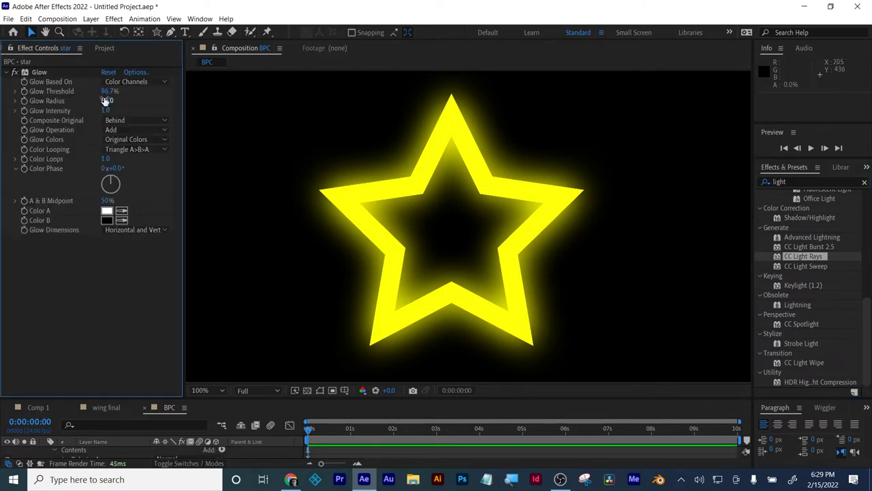
pyautogui.moveTo(109, 91); pyautogui.dragTo(145, 93)
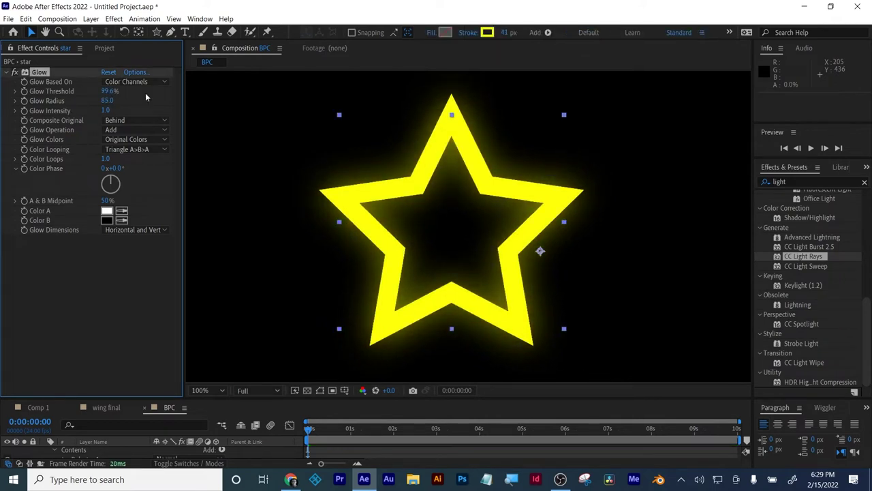
pyautogui.hotkey('ctrl', 'z')
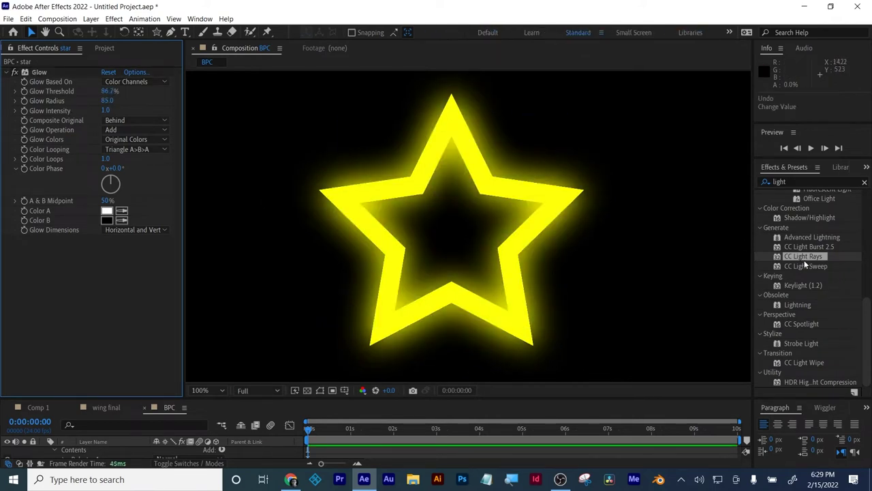
# Apply CC Light Rays to the star, centred in the star's middle at 765, 498, with a radius of 336.
pyautogui.moveTo(808, 259); pyautogui.dragTo(491, 247)
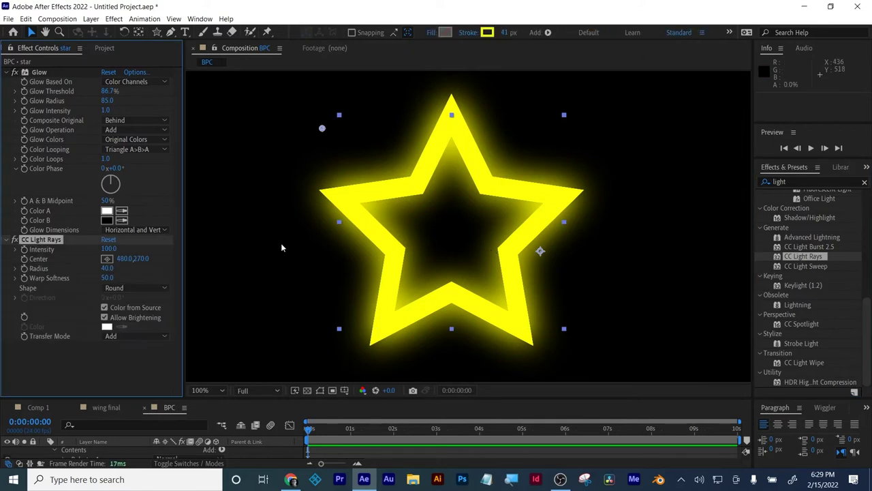
pyautogui.click(107, 259)
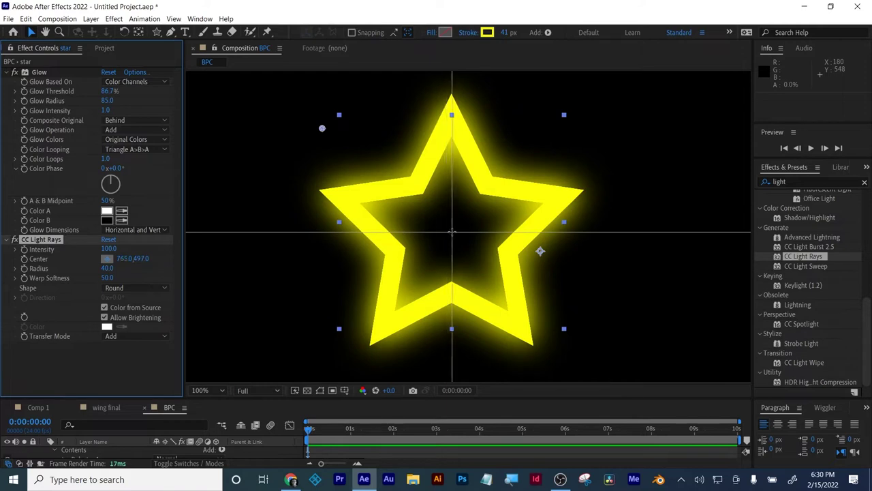
pyautogui.click(451, 232)
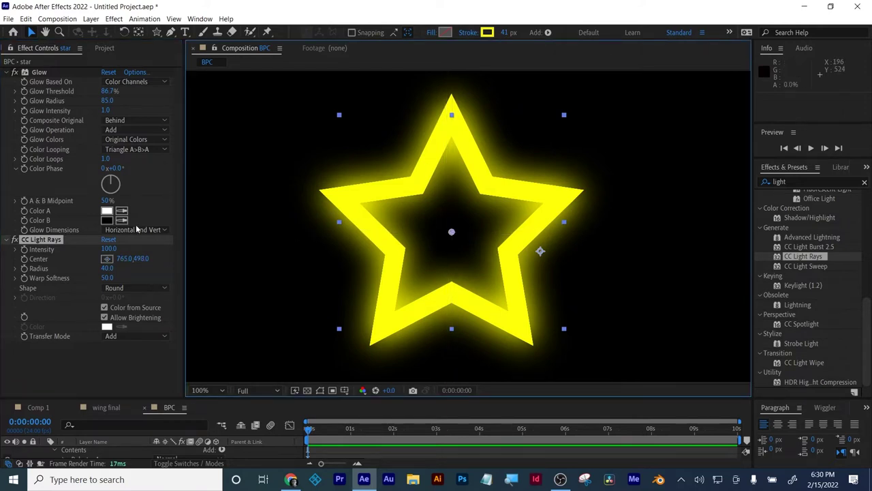
pyautogui.moveTo(108, 268); pyautogui.dragTo(252, 247)
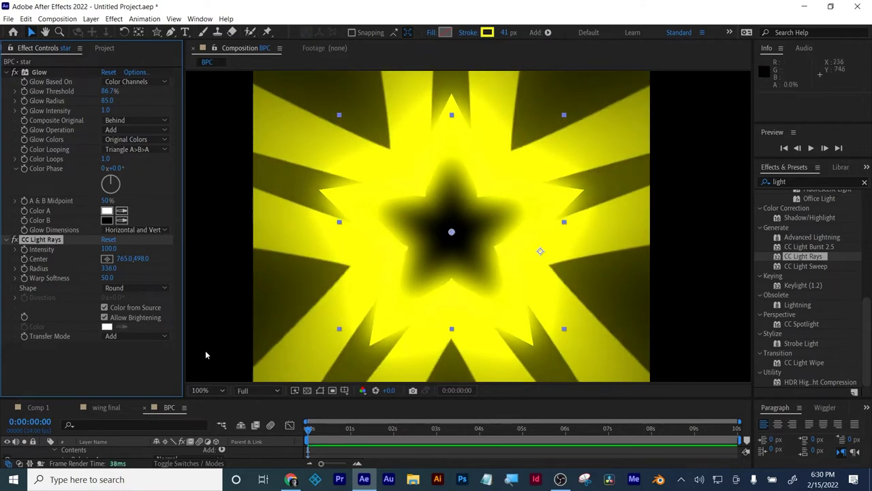
# Fit the whole composition in its view, make the timeline area taller and show the transparency grid behind the rays.
pyautogui.click(203, 390)
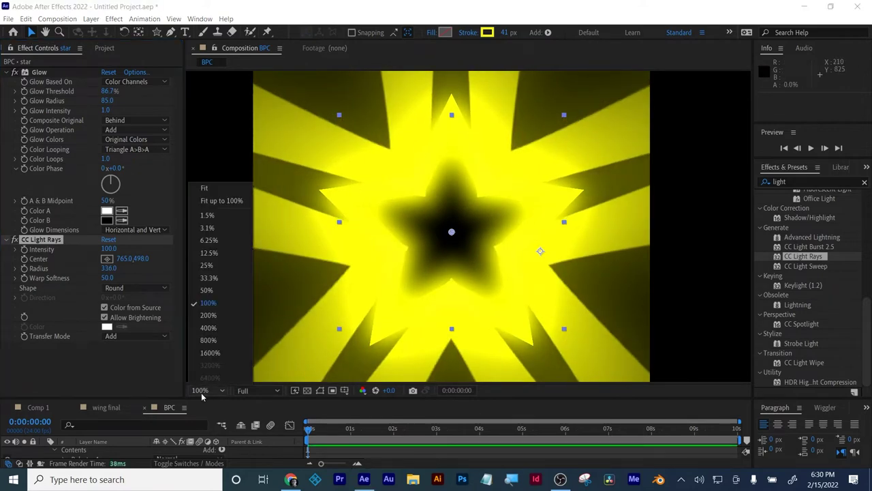
pyautogui.click(215, 186)
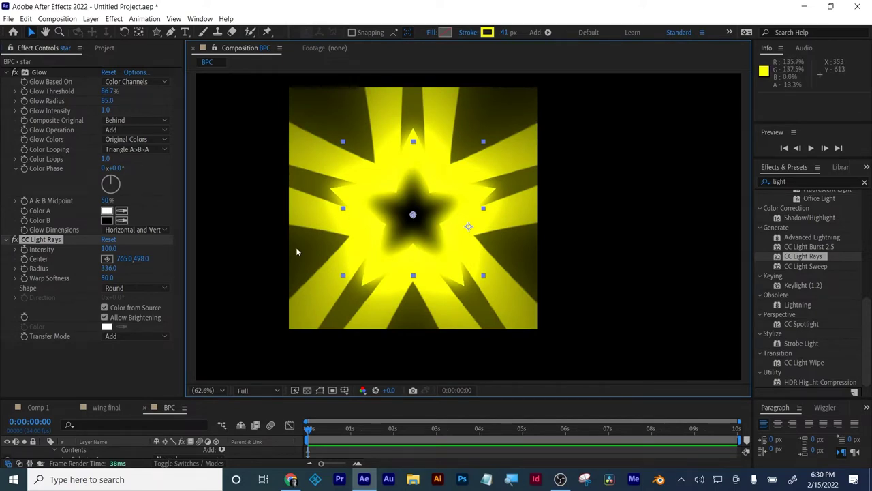
pyautogui.moveTo(245, 398); pyautogui.dragTo(229, 319)
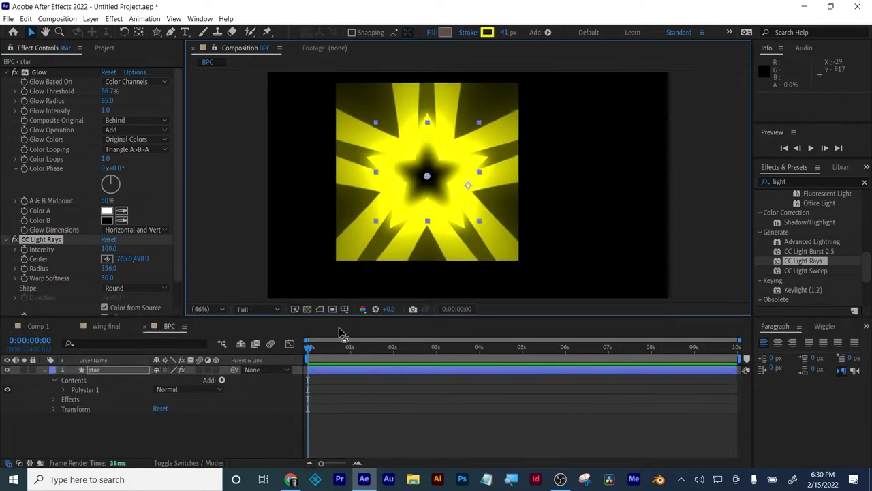
pyautogui.click(307, 310)
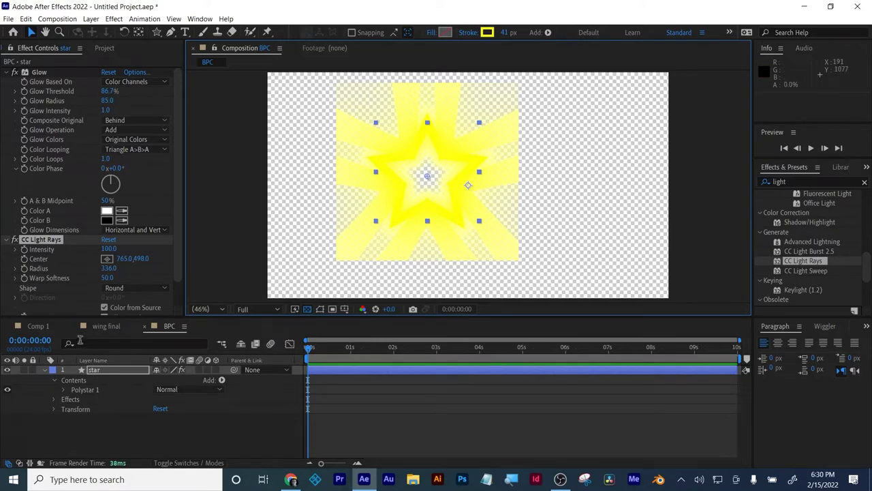
# Cut CC Light Rays from the star, pre-compose the layer as star Comp 1 with all attributes moved, and paste the effect onto it.
pyautogui.click(38, 250)
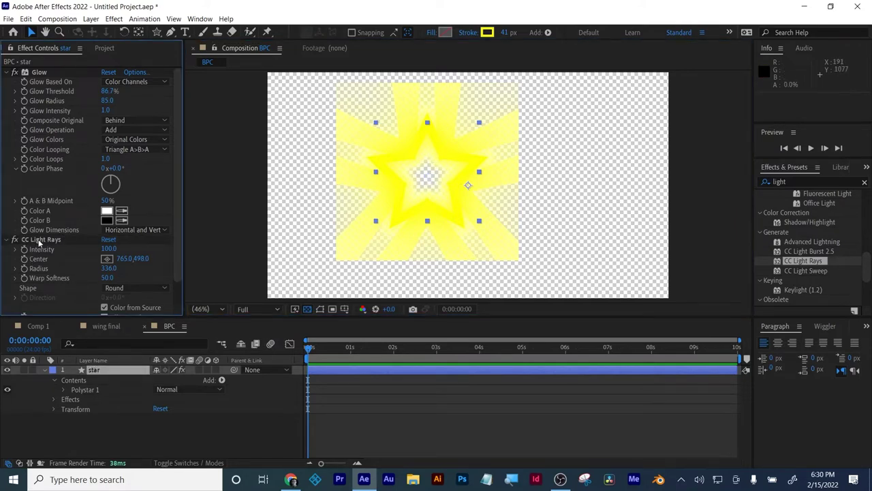
pyautogui.click(38, 240)
pyautogui.press('Delete')
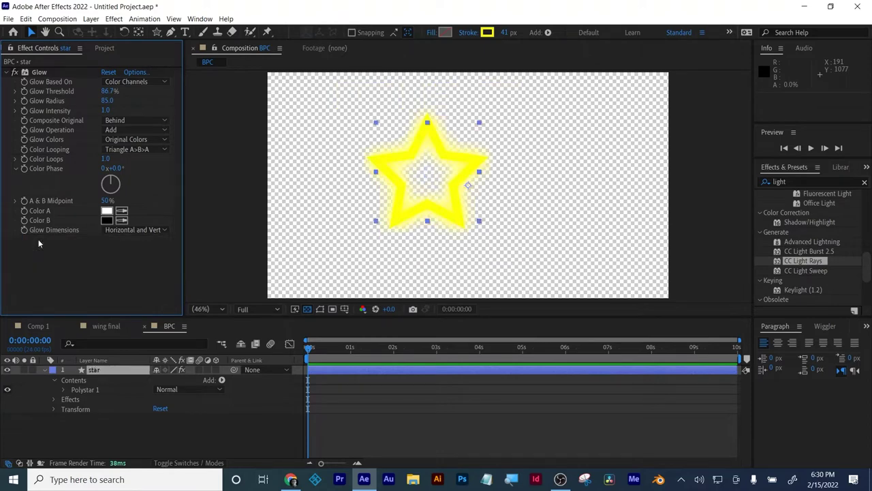
pyautogui.rightClick(94, 370)
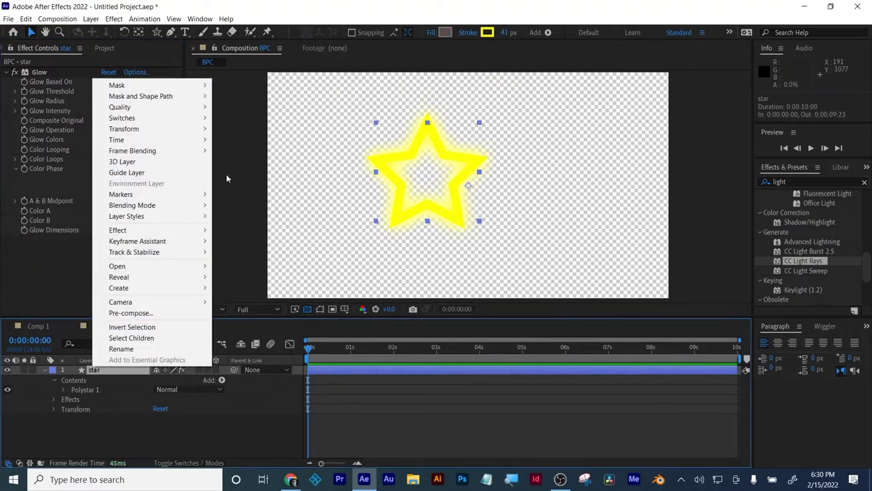
pyautogui.click(127, 313)
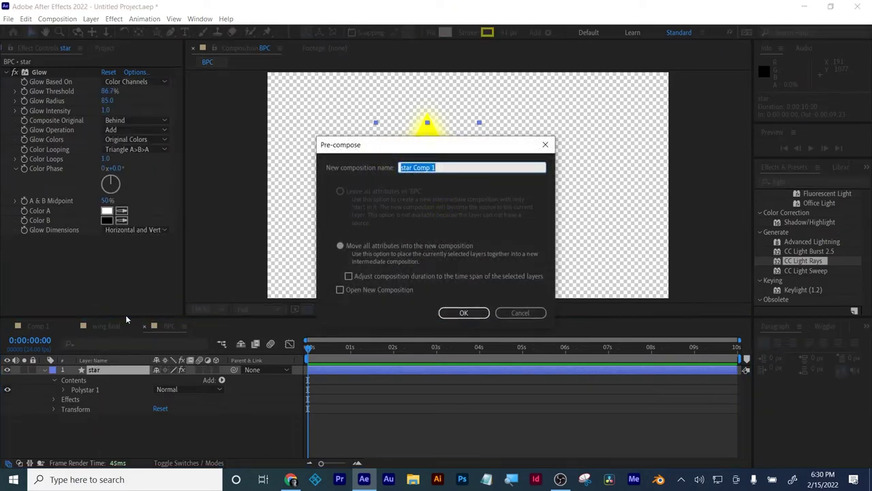
pyautogui.click(373, 245)
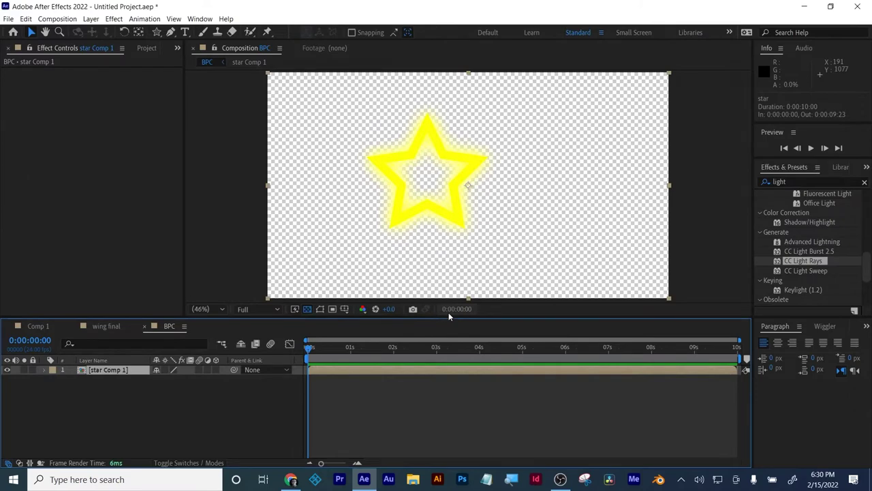
pyautogui.moveTo(420, 374); pyautogui.dragTo(420, 373)
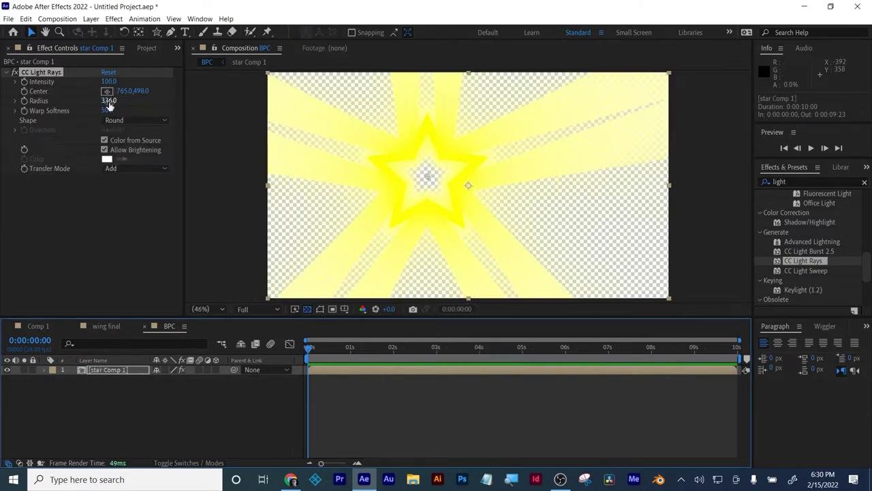
# Turn off the transparency grid and set the CC Light Rays radius on star Comp 1 to 248.
pyautogui.moveTo(109, 100); pyautogui.dragTo(327, 263)
pyautogui.click(308, 308)
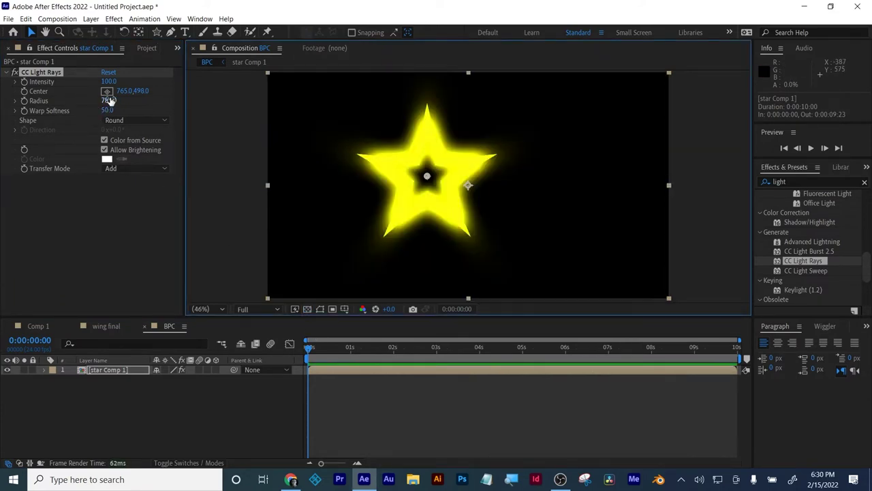
pyautogui.moveTo(109, 100); pyautogui.dragTo(3, 298)
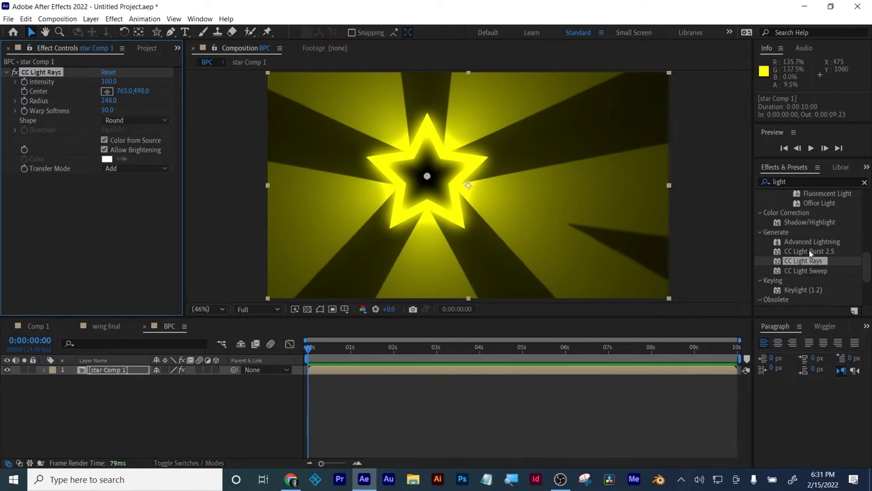
# Apply CC Light Burst 2.5 to star Comp 1 and place its centre beside the star's upper tip at 706.2, 215.1.
pyautogui.moveTo(812, 254); pyautogui.dragTo(610, 372)
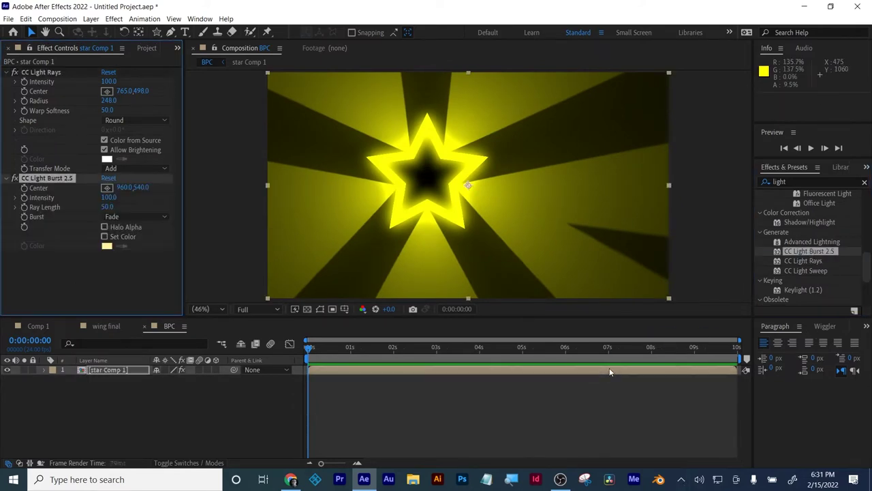
pyautogui.click(107, 187)
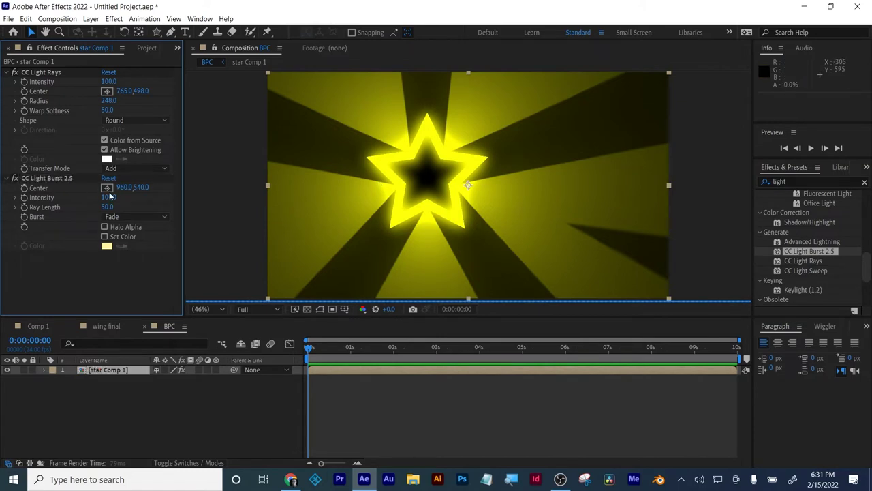
pyautogui.click(415, 119)
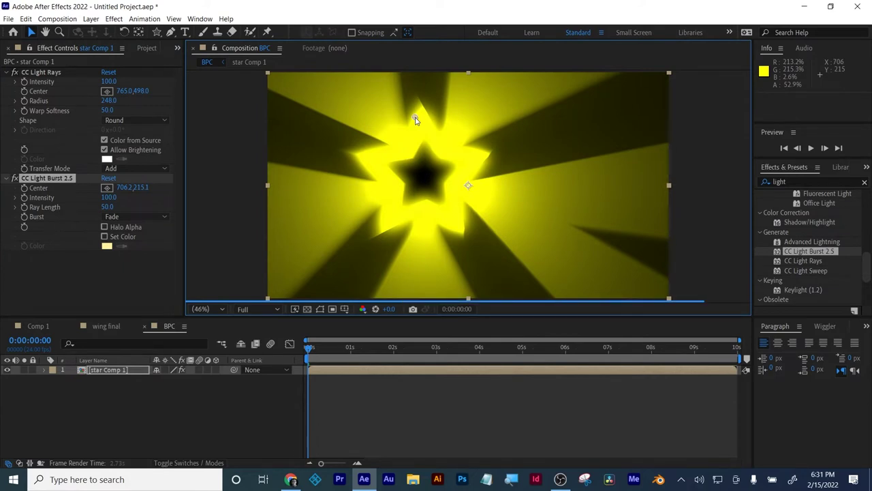
# With CC Light Rays switched off, set the light burst's intensity to 2080, its centre to 473.7, 786.6 and its ray length to 146.
pyautogui.click(108, 197)
pyautogui.write('0')
pyautogui.press('Return')
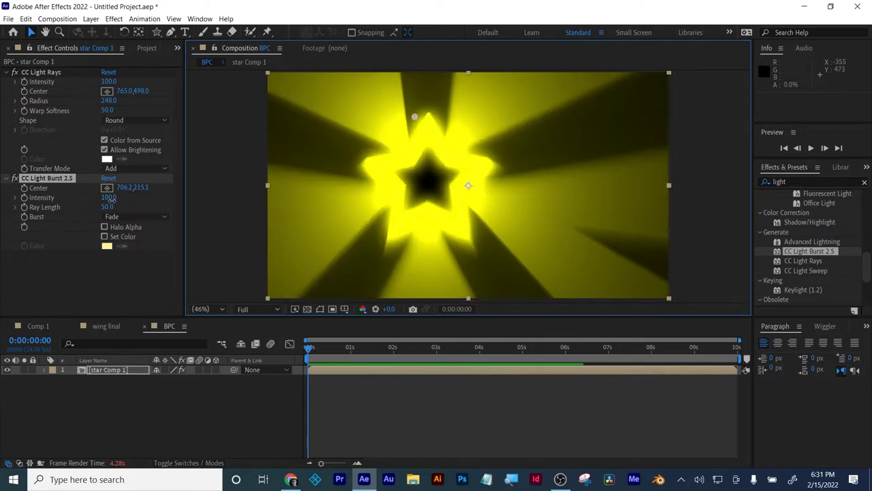
pyautogui.moveTo(108, 197)
pyautogui.mouseDown()
pyautogui.moveTo(188, 197)
pyautogui.moveTo(80, 212)
pyautogui.moveTo(118, 209)
pyautogui.mouseUp()
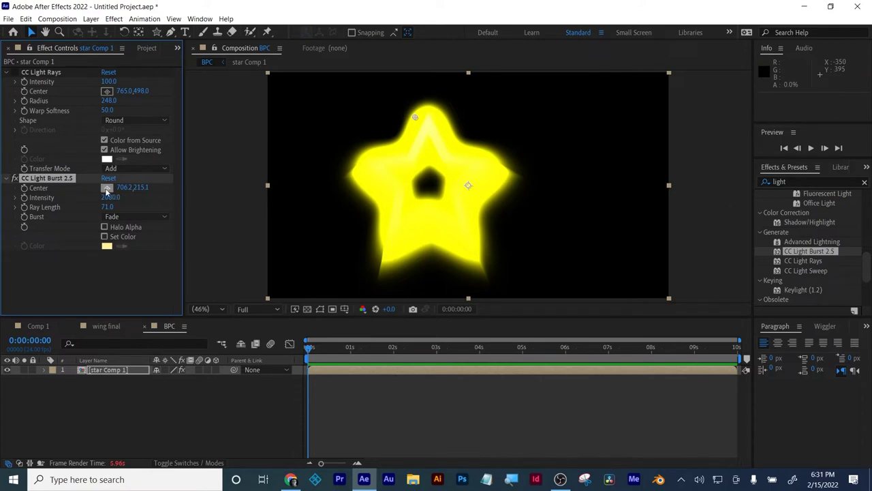
pyautogui.click(366, 237)
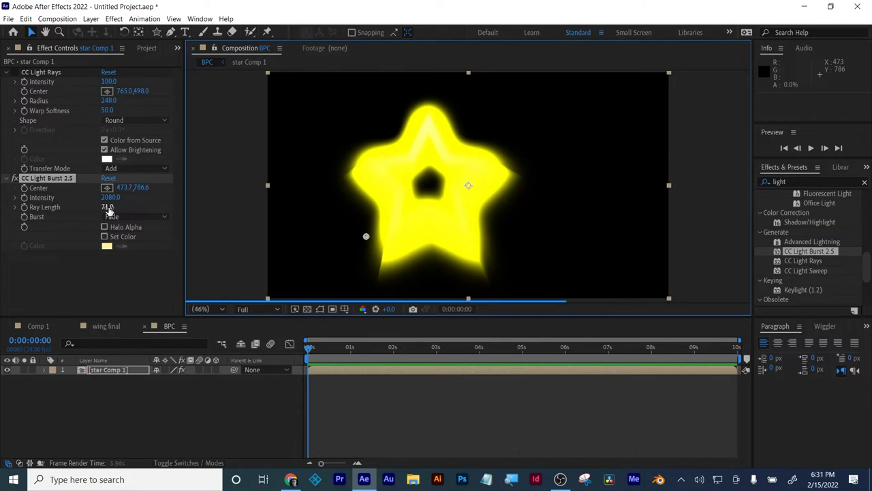
pyautogui.moveTo(109, 212); pyautogui.dragTo(146, 202)
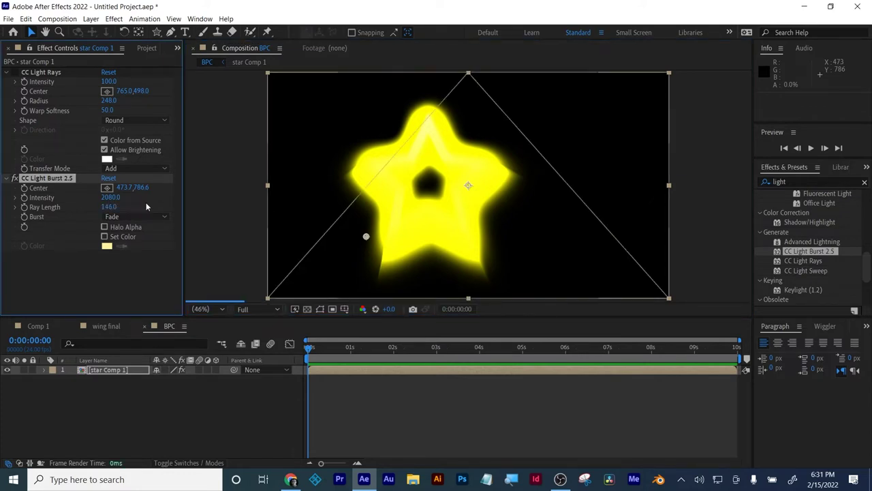
# Keyframe the CC Light Burst 2.5 centre at 0 seconds and move it to 1223.4, 104.3 at 0:00:02:01.
pyautogui.click(24, 189)
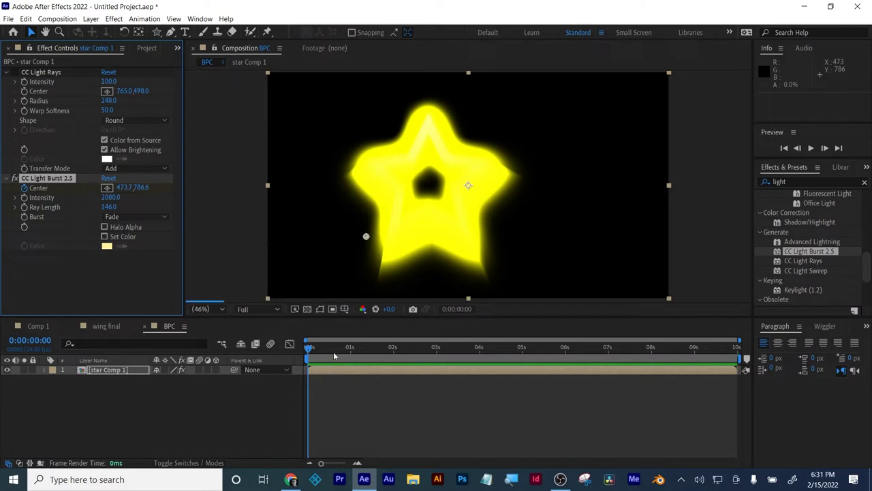
pyautogui.click(394, 348)
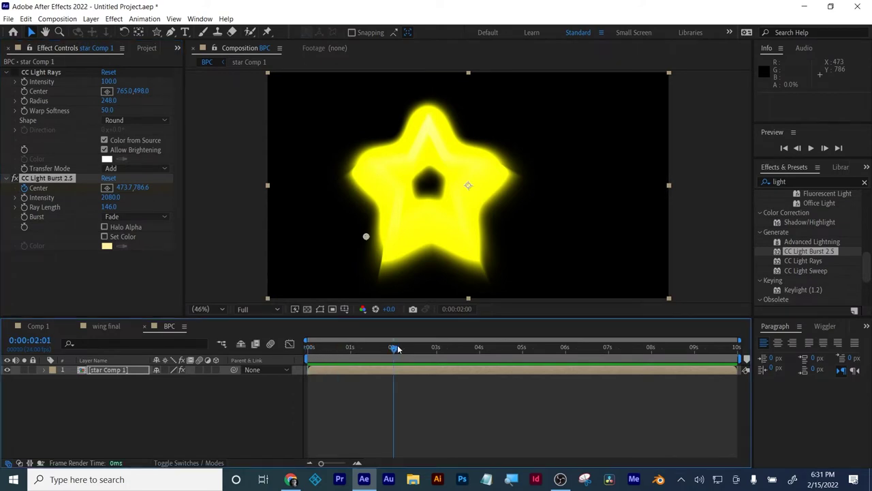
pyautogui.click(107, 187)
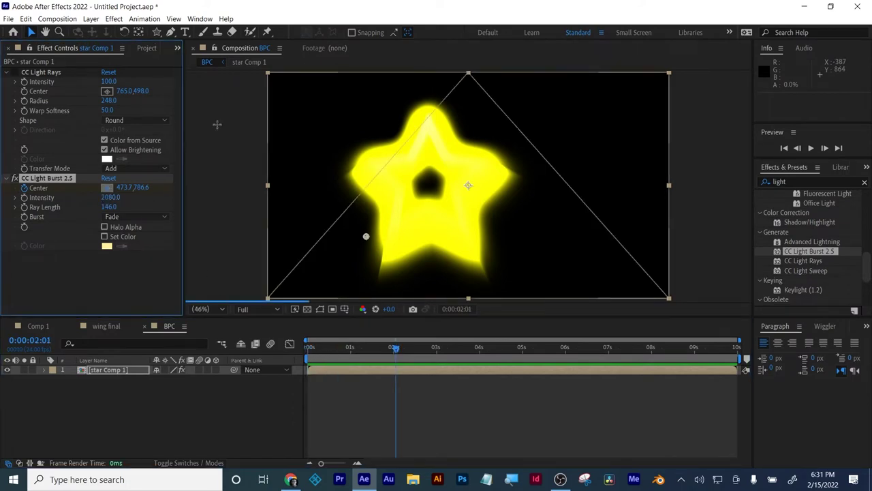
pyautogui.click(523, 94)
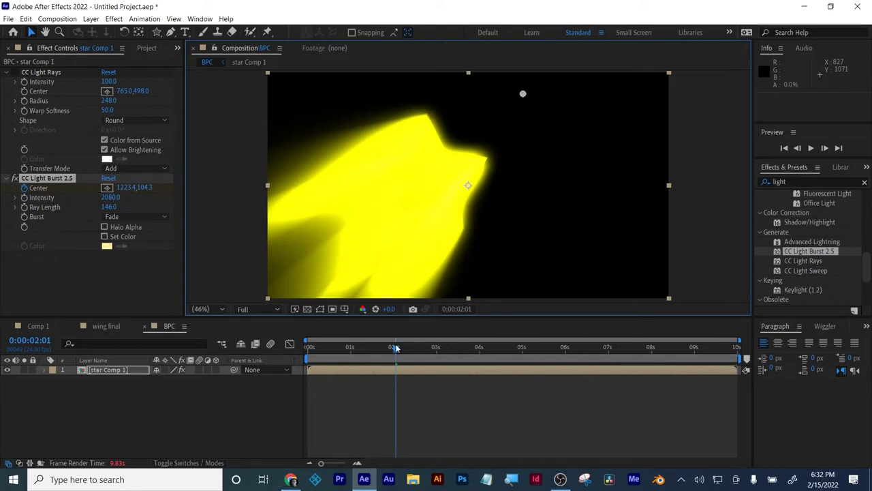
pyautogui.moveTo(396, 348); pyautogui.dragTo(310, 349)
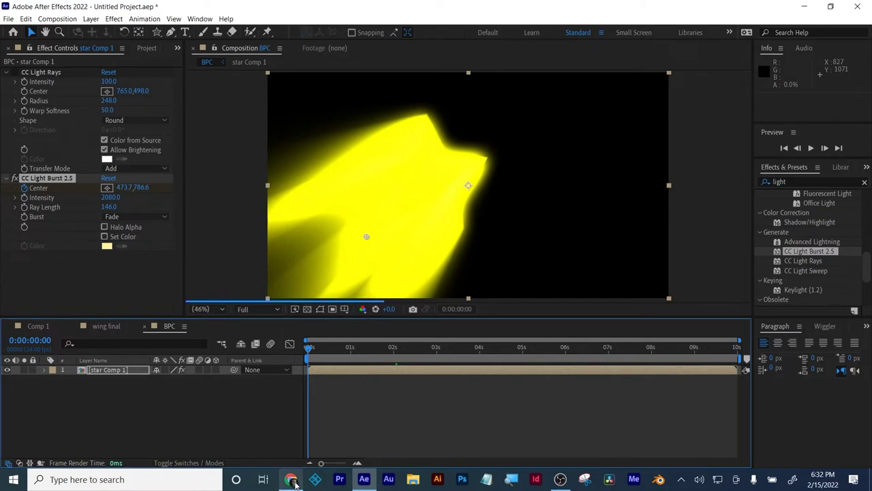
# Delete the star Comp 1 layer from the BPC composition and show the project's item list.
pyautogui.press('Delete')
pyautogui.click(115, 49)
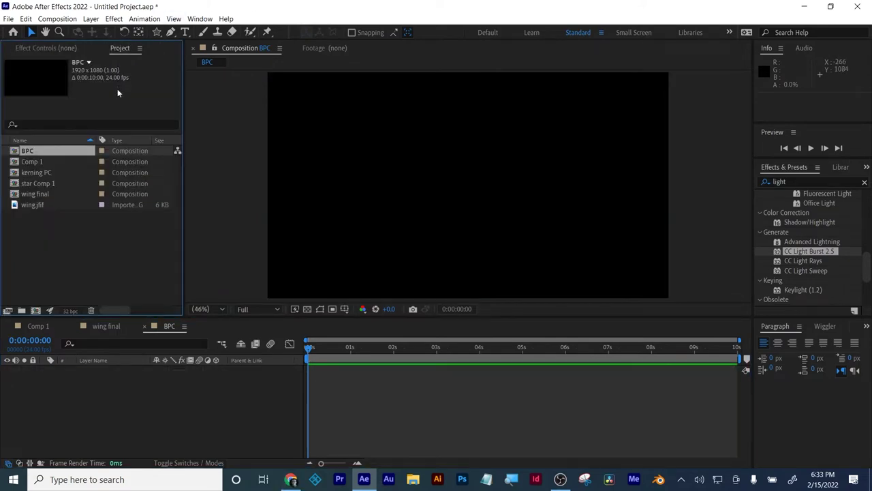
pyautogui.click(128, 409)
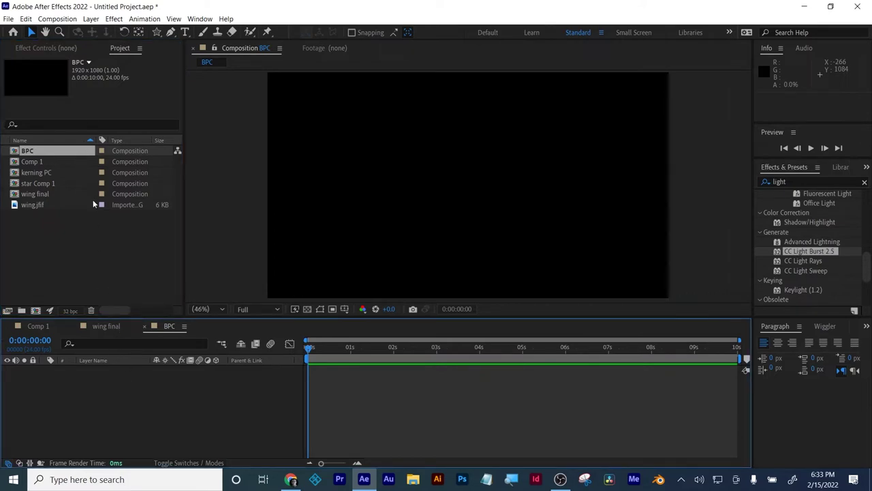
# Create a 10-second, 1920 x 1080 composition at 24 fps named LOGO.
pyautogui.click(90, 250)
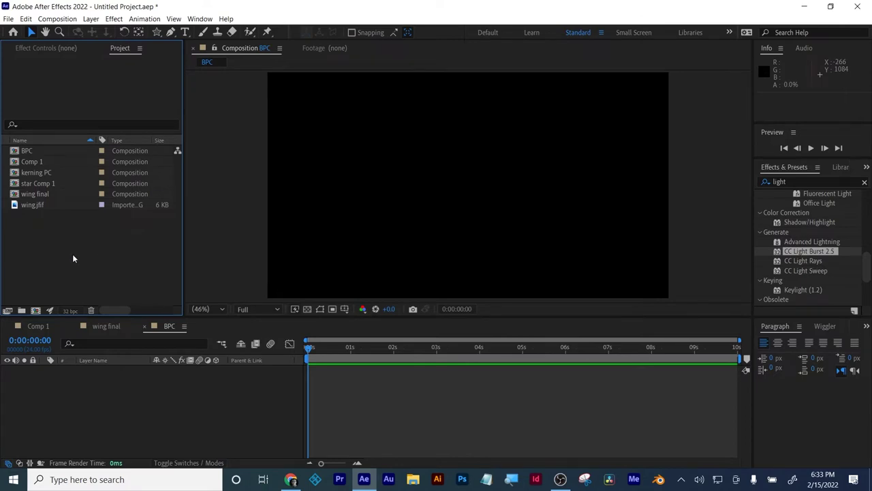
pyautogui.click(36, 310)
pyautogui.write('LOGO')
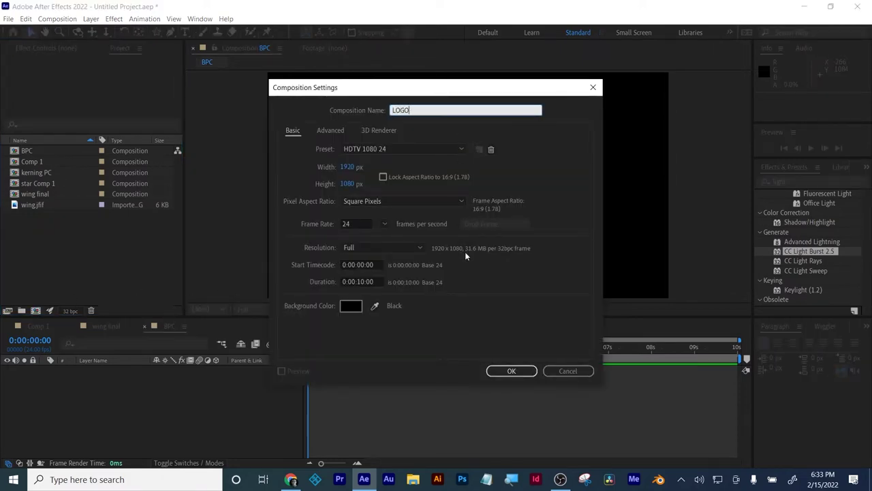
pyautogui.click(511, 371)
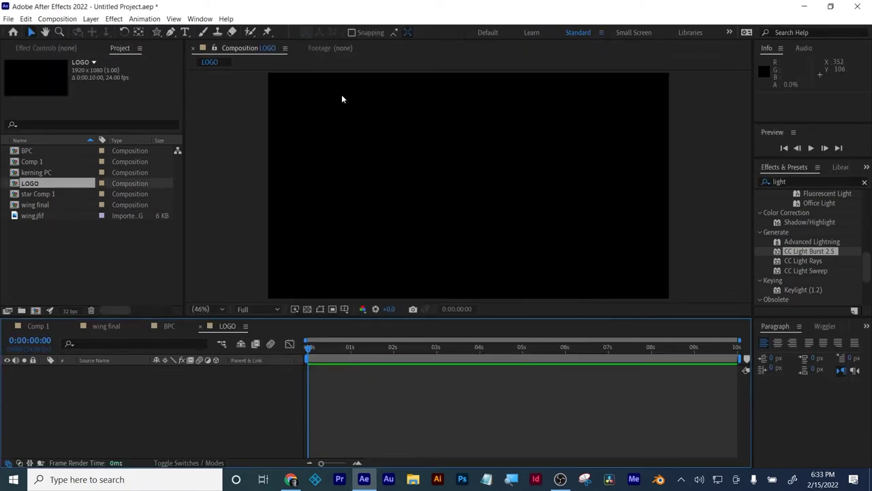
# Draw a square about 413 px wide with a 41 px yellow stroke, beside the composition's centre.
pyautogui.click(156, 34)
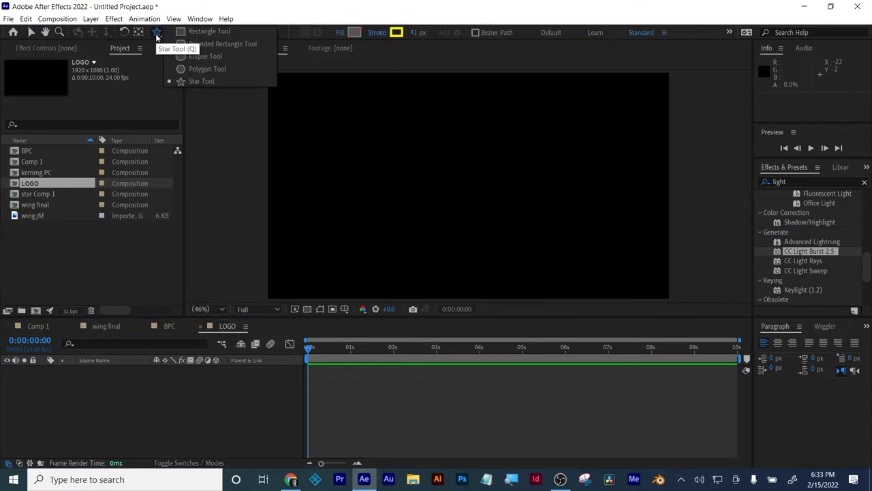
pyautogui.click(204, 32)
pyautogui.moveTo(355, 144); pyautogui.dragTo(449, 238)
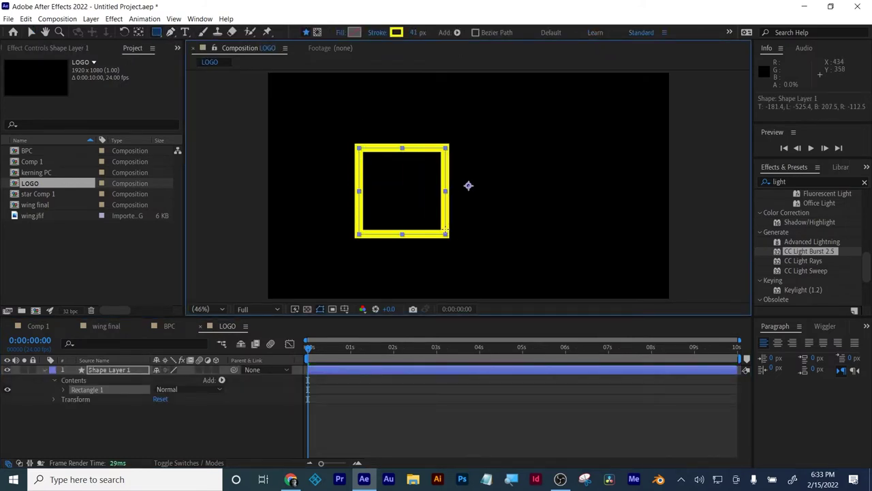
# Give the square a solid red fill at 100% opacity and collapse its layer properties.
pyautogui.click(340, 34)
pyautogui.click(393, 208)
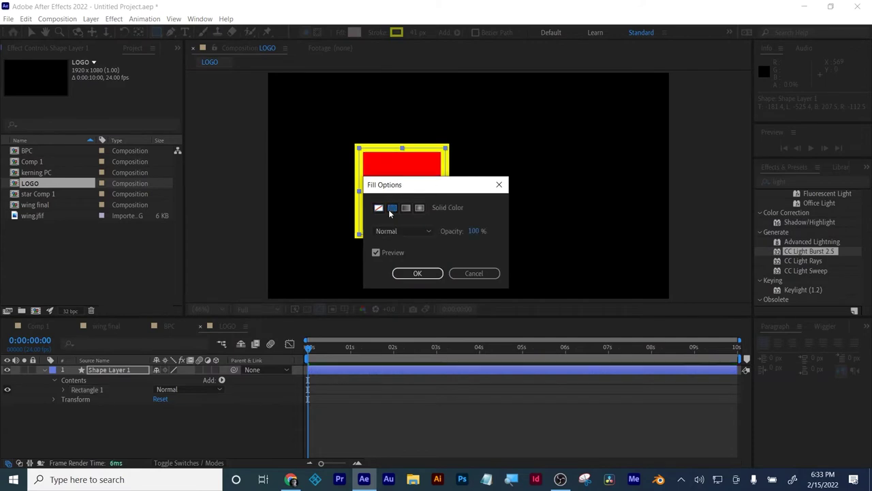
pyautogui.click(417, 273)
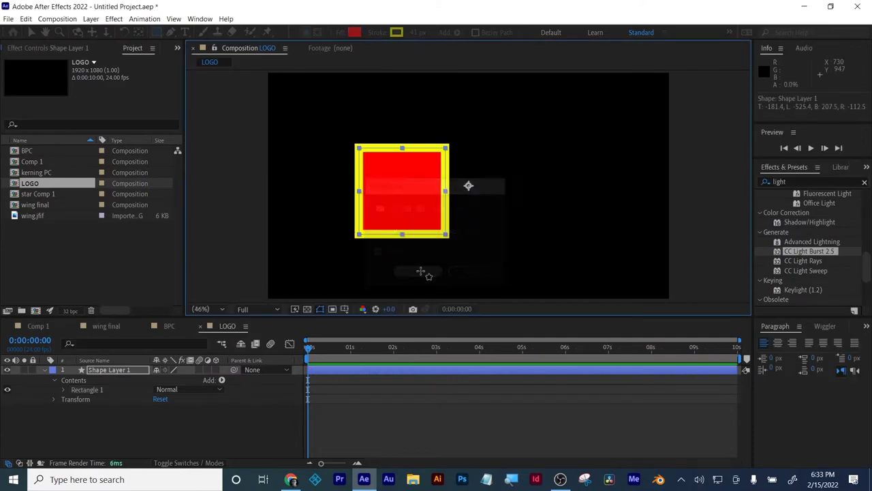
pyautogui.click(391, 409)
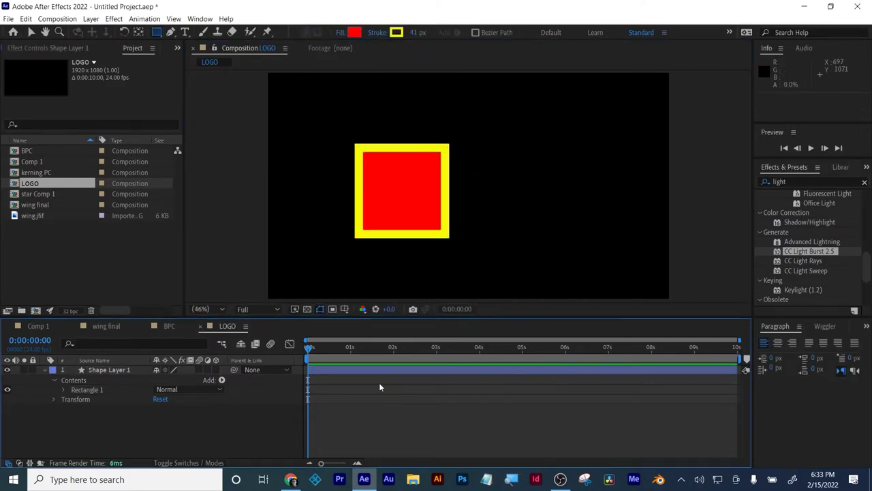
pyautogui.click(52, 370)
pyautogui.click(38, 407)
pyautogui.click(44, 370)
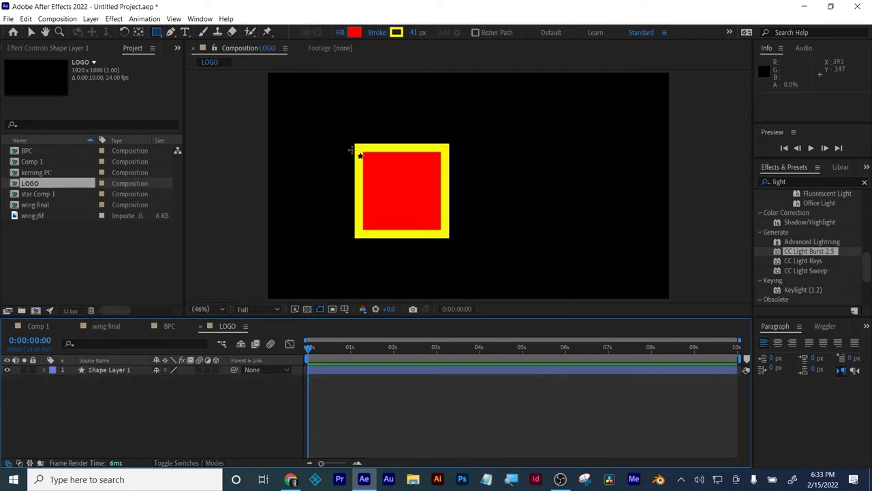
# Move the square's anchor point from the composition's centre to the square's lower-left corner.
pyautogui.click(327, 129)
pyautogui.click(32, 34)
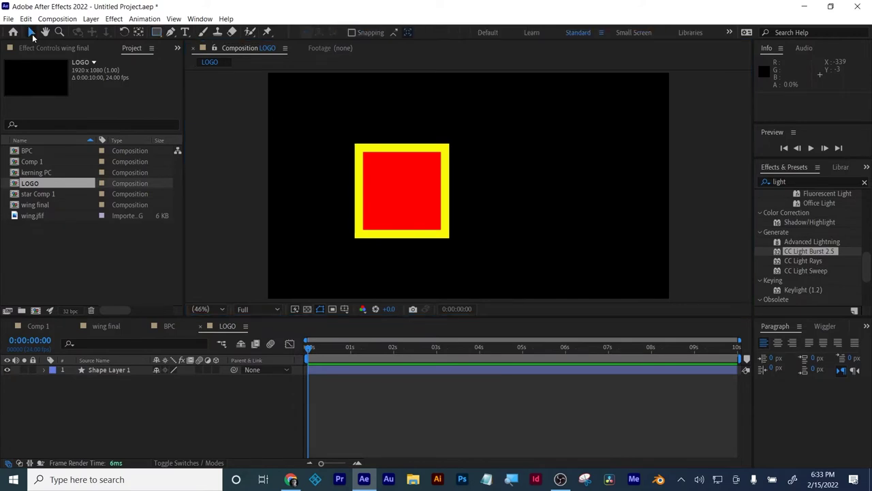
pyautogui.click(401, 182)
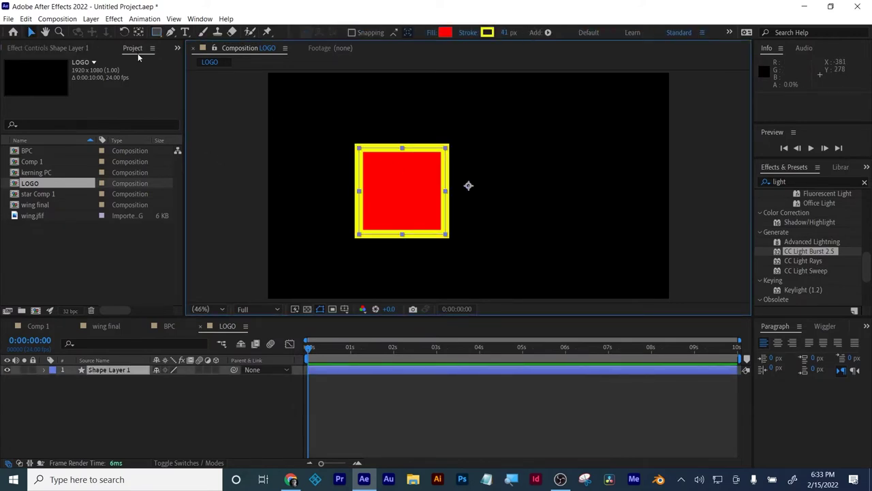
pyautogui.click(138, 32)
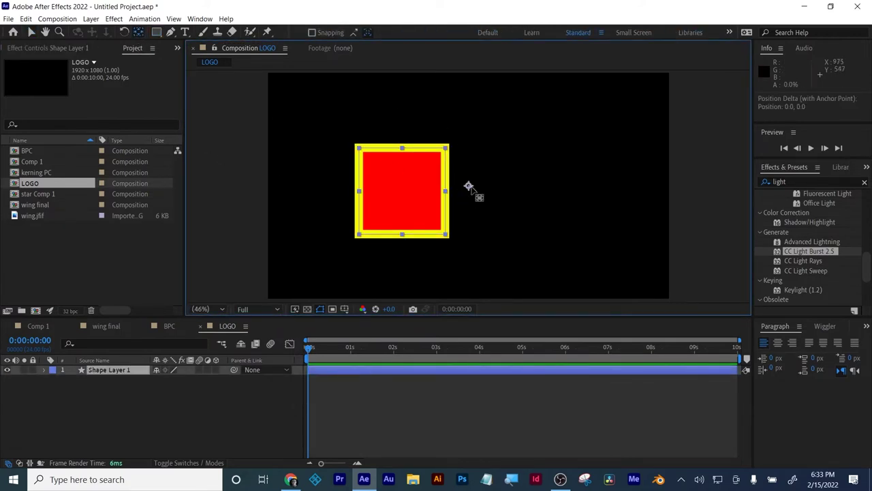
pyautogui.moveTo(468, 187); pyautogui.dragTo(362, 234)
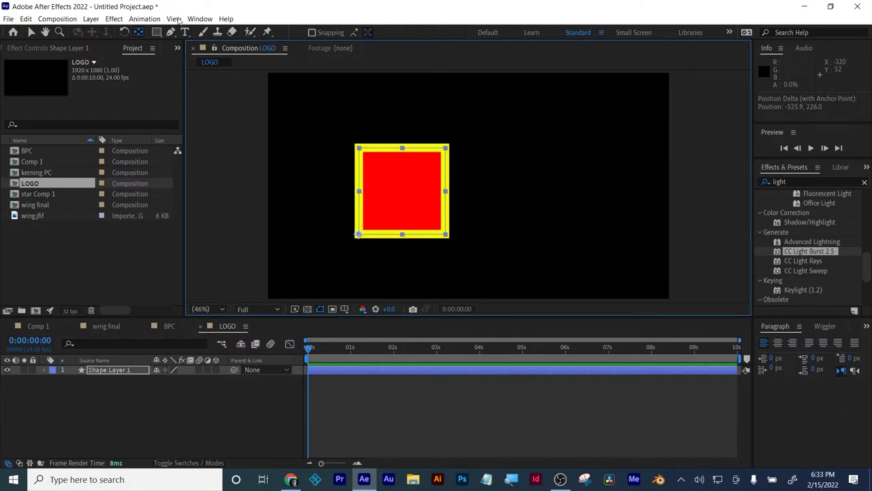
# Add the text LOGO and place it over the square at position 430.3, 658.4.
pyautogui.click(185, 32)
pyautogui.click(481, 193)
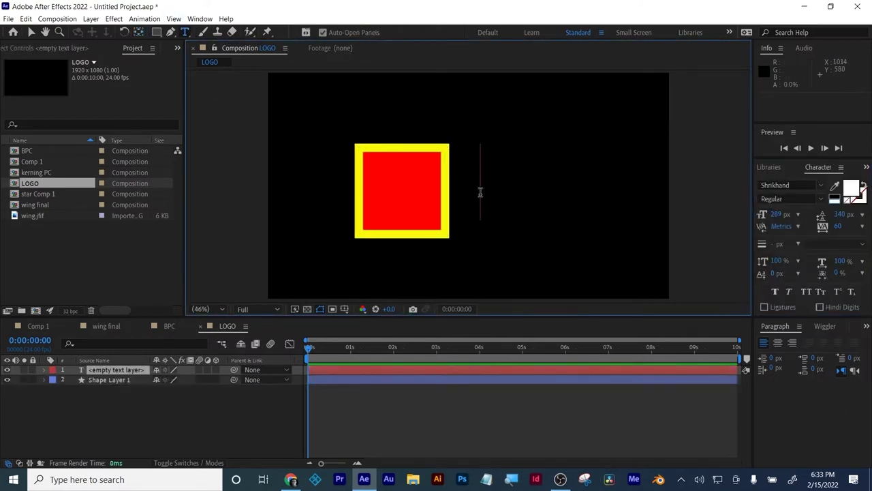
pyautogui.write('LOGO')
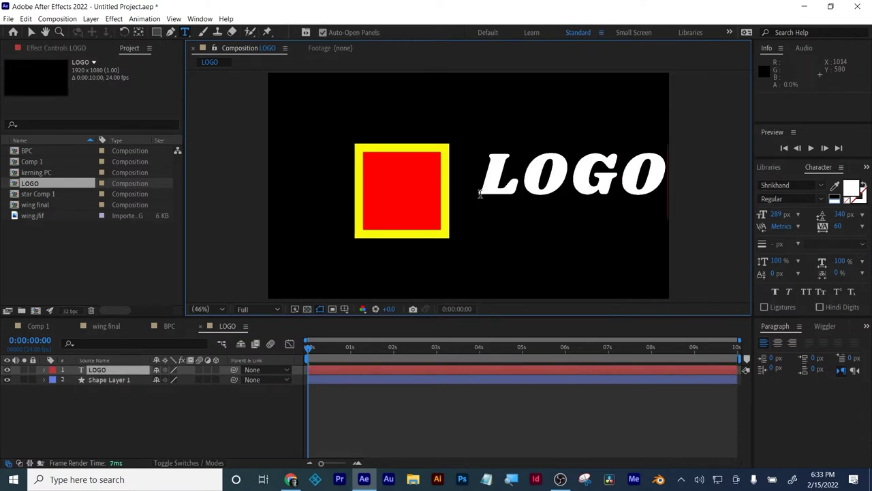
pyautogui.click(30, 32)
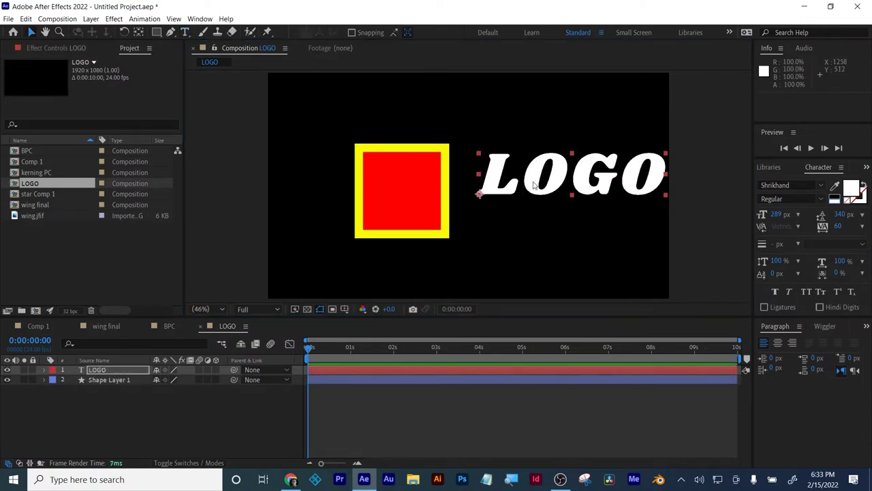
pyautogui.moveTo(534, 185); pyautogui.dragTo(416, 206)
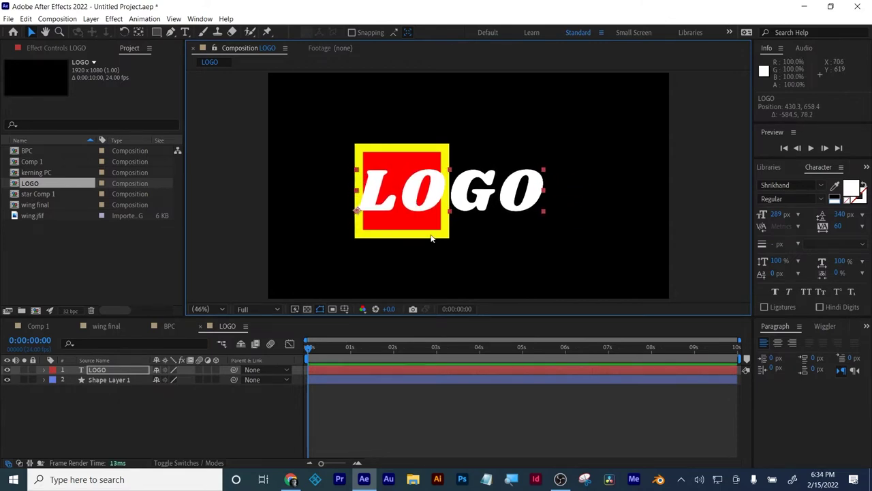
pyautogui.click(501, 428)
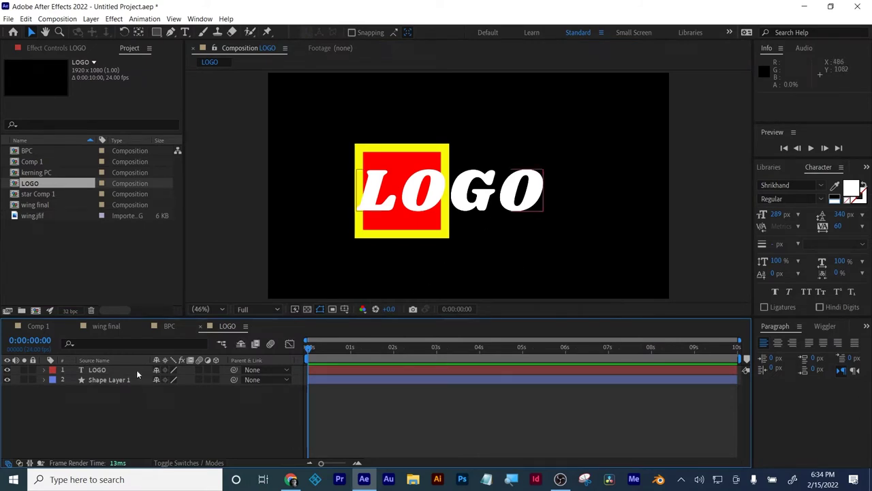
# Add position keyframes to the LOGO text at 0 seconds and 0:00:00:23, returning to the first keyframe.
pyautogui.click(103, 374)
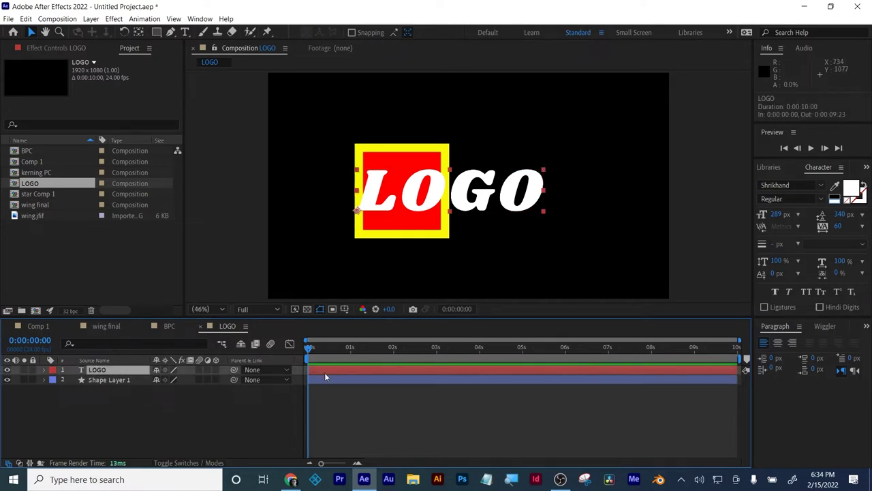
pyautogui.press('p')
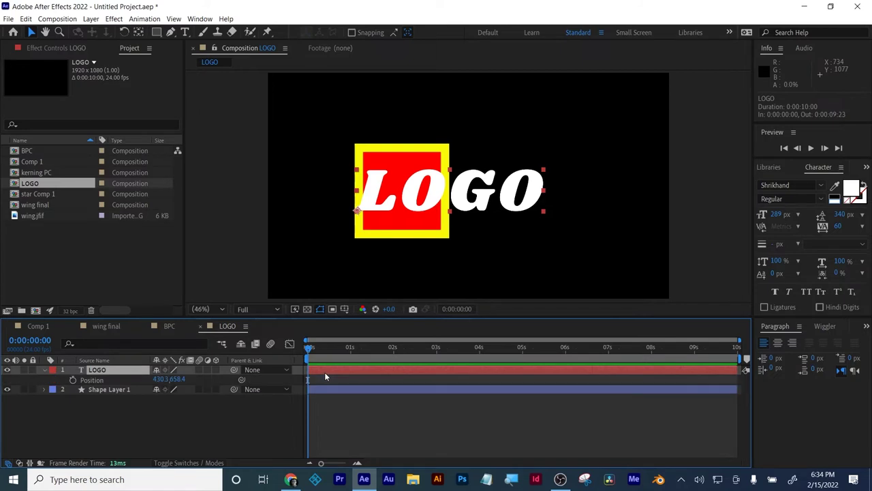
pyautogui.click(74, 380)
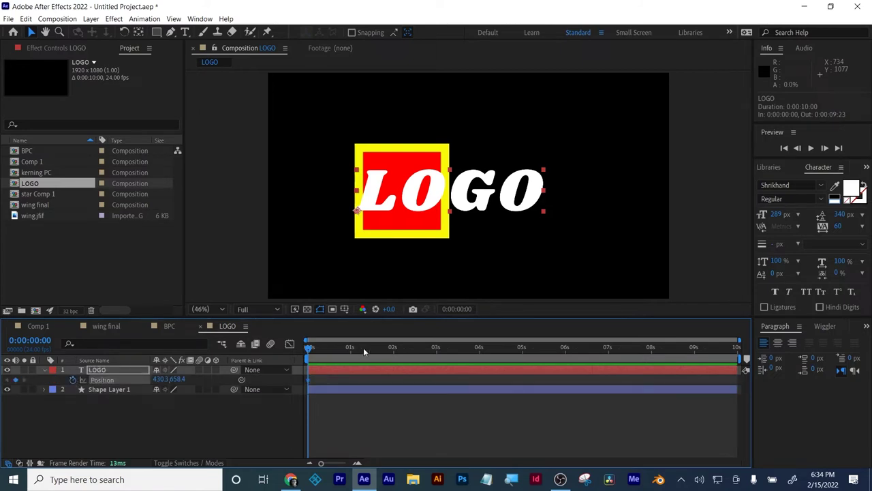
pyautogui.moveTo(309, 349); pyautogui.dragTo(350, 364)
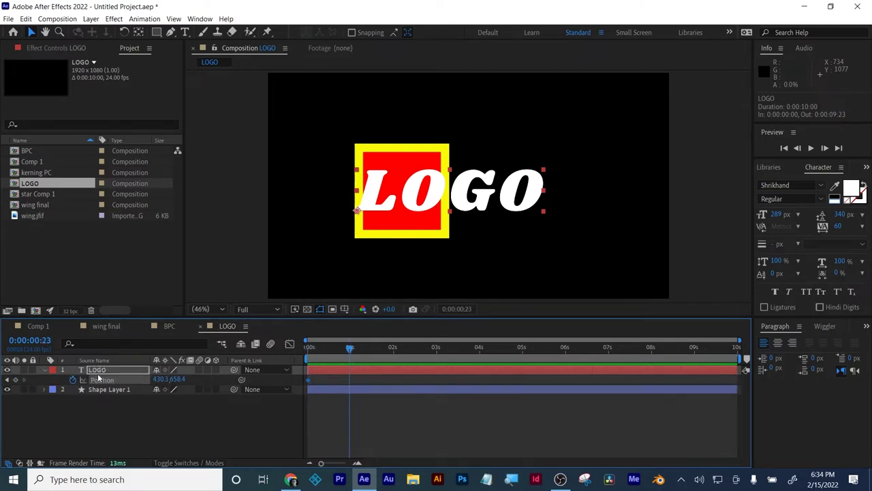
pyautogui.click(6, 381)
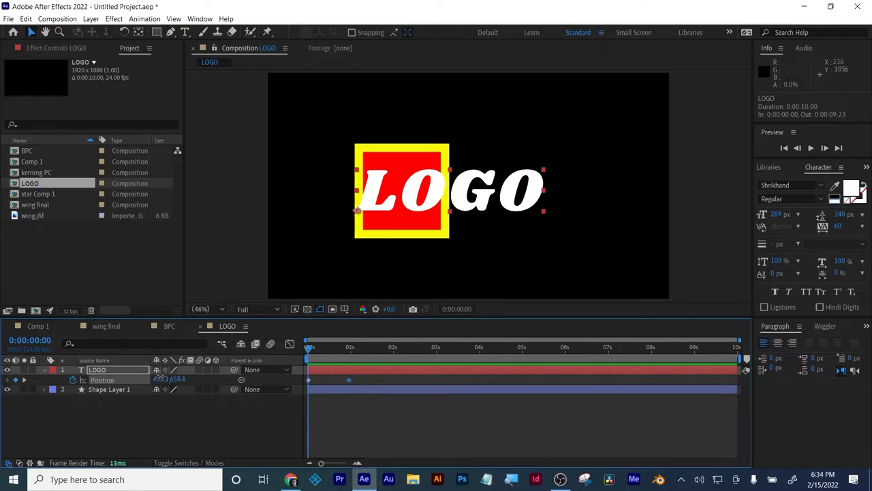
# Set the LOGO text's first position keyframe to -517.7, 658.4 and scrub through the slide-in to check it.
pyautogui.moveTo(159, 379); pyautogui.dragTo(2, 481)
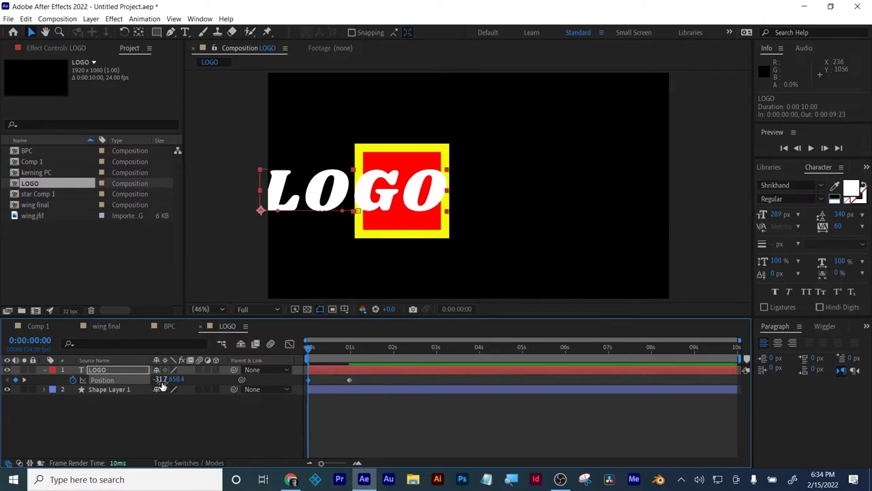
pyautogui.moveTo(164, 379); pyautogui.dragTo(21, 386)
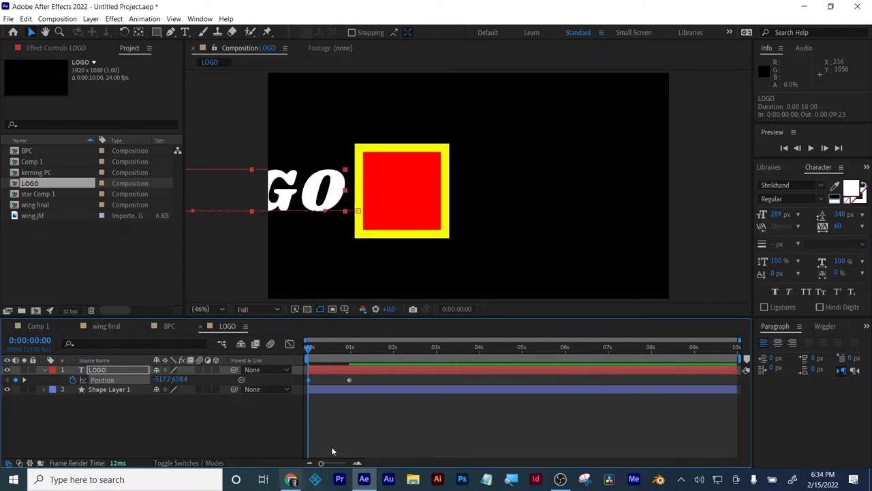
pyautogui.click(353, 436)
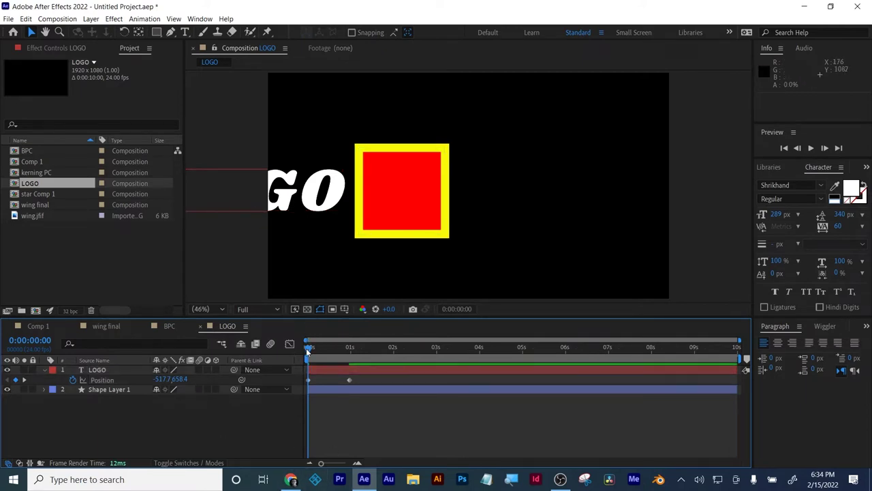
pyautogui.moveTo(308, 351); pyautogui.dragTo(355, 350)
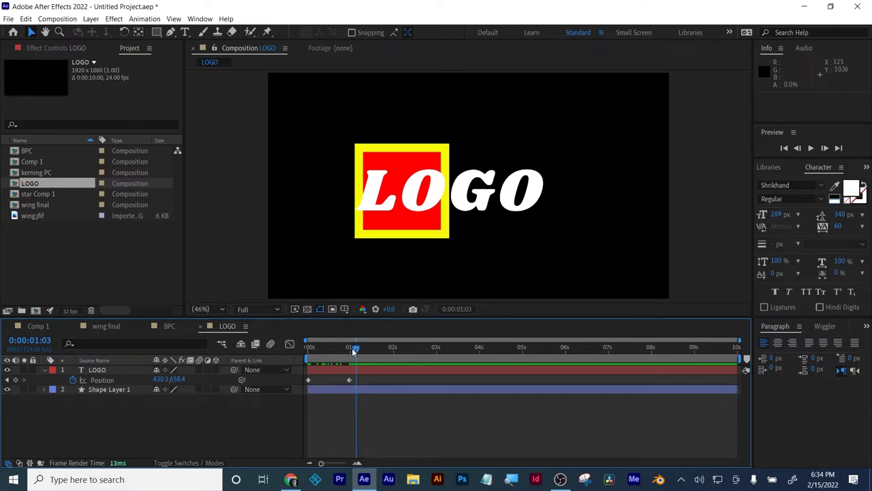
pyautogui.moveTo(351, 348); pyautogui.dragTo(307, 349)
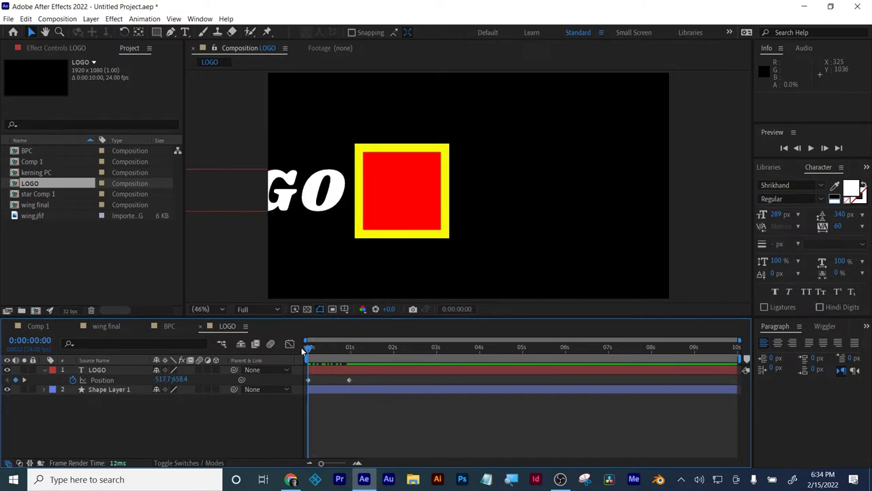
# Add scale keyframes to the square at 0 seconds and 0:00:00:23, returning to the first keyframe.
pyautogui.click(321, 393)
pyautogui.press('s')
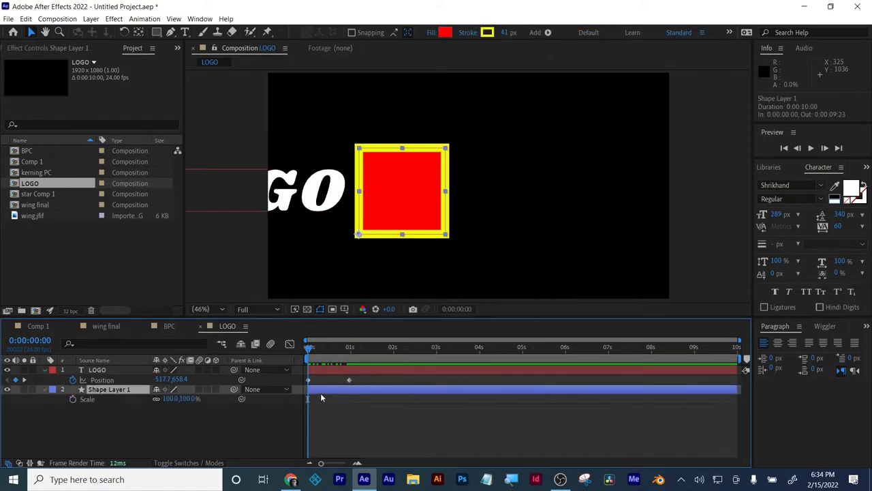
pyautogui.click(72, 399)
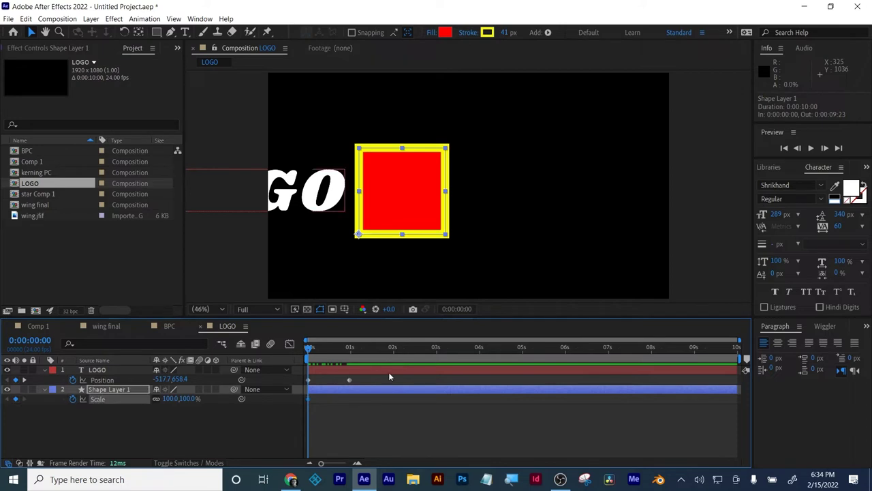
pyautogui.moveTo(312, 348); pyautogui.dragTo(349, 349)
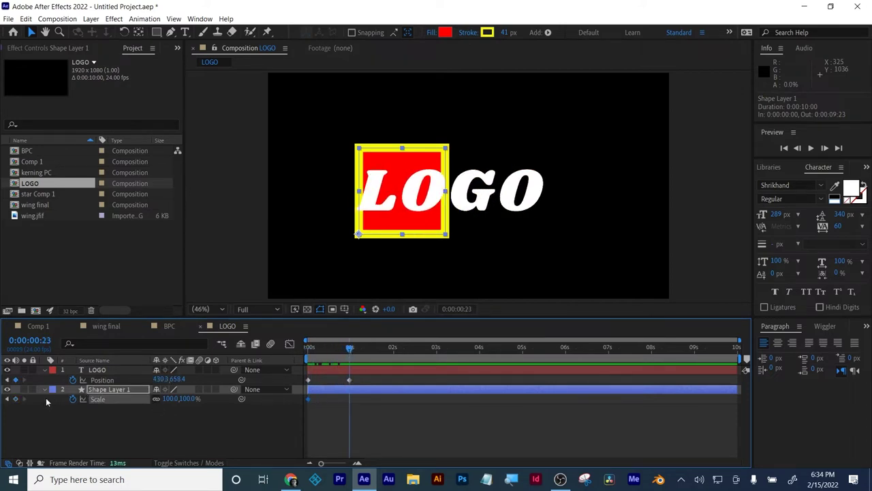
pyautogui.click(7, 400)
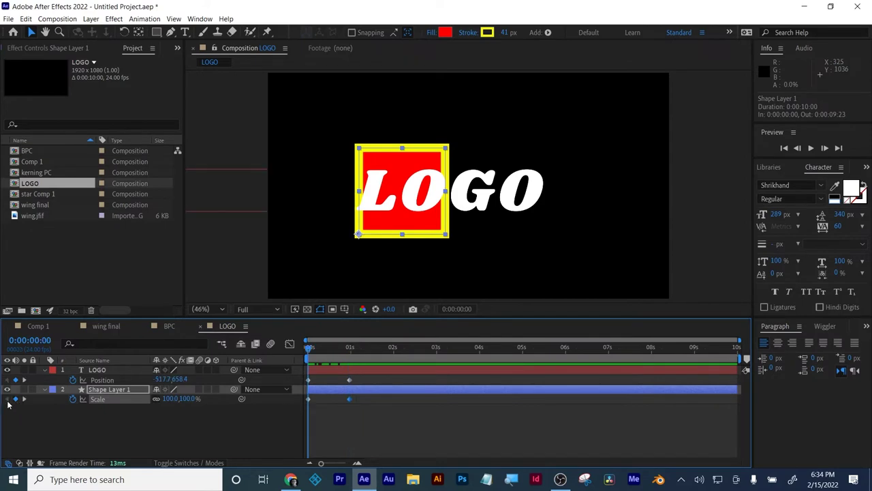
# Set the square's first scale keyframe to 25% and scrub through its growth to 0:00:00:16.
pyautogui.click(170, 402)
pyautogui.write('2')
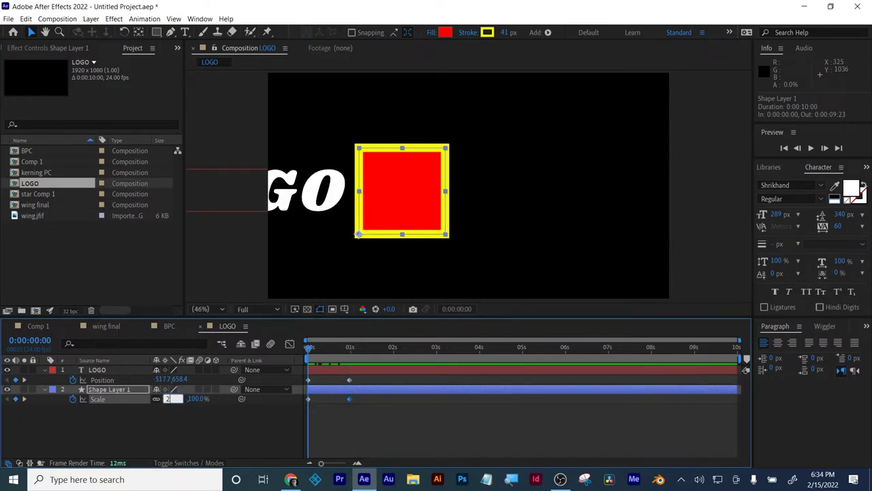
pyautogui.write('5')
pyautogui.press('Return')
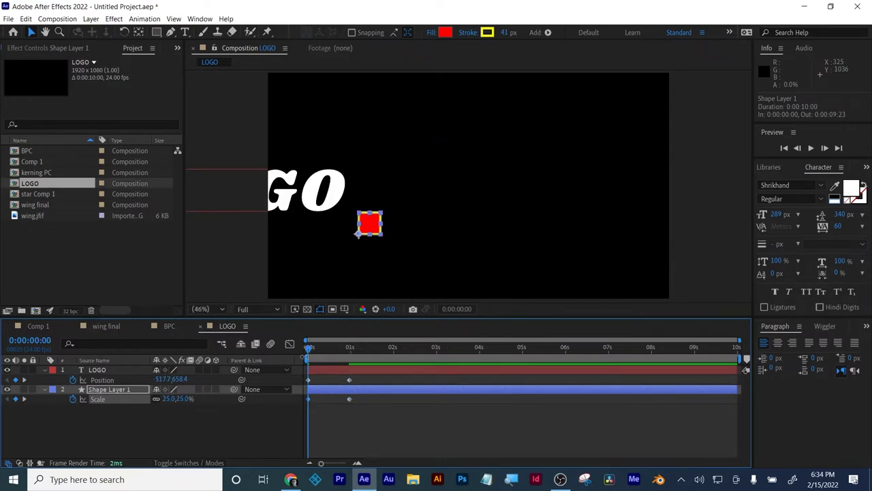
pyautogui.moveTo(309, 348); pyautogui.dragTo(337, 349)
# Shift the LOGO text layer in time so it starts at 0:00:00:15, and scrub through the delayed slide-in.
pyautogui.click(376, 367)
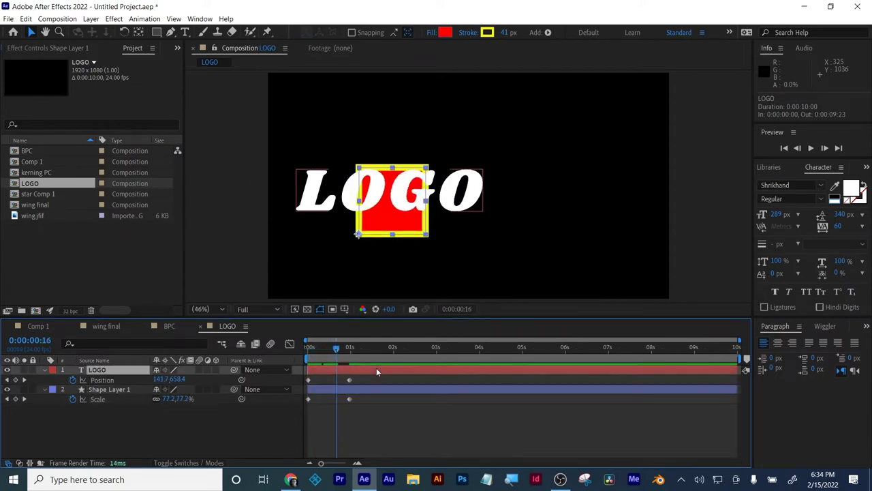
pyautogui.moveTo(378, 368); pyautogui.dragTo(403, 372)
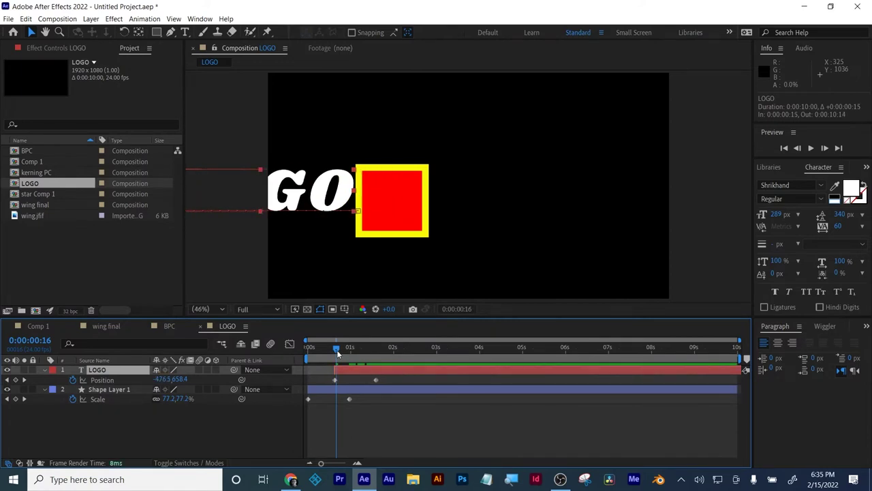
pyautogui.moveTo(336, 349); pyautogui.dragTo(379, 347)
# Apply Easy Ease to all position keyframes of the LOGO text and all scale keyframes of the square.
pyautogui.moveTo(430, 432); pyautogui.dragTo(254, 360)
pyautogui.rightClick(336, 386)
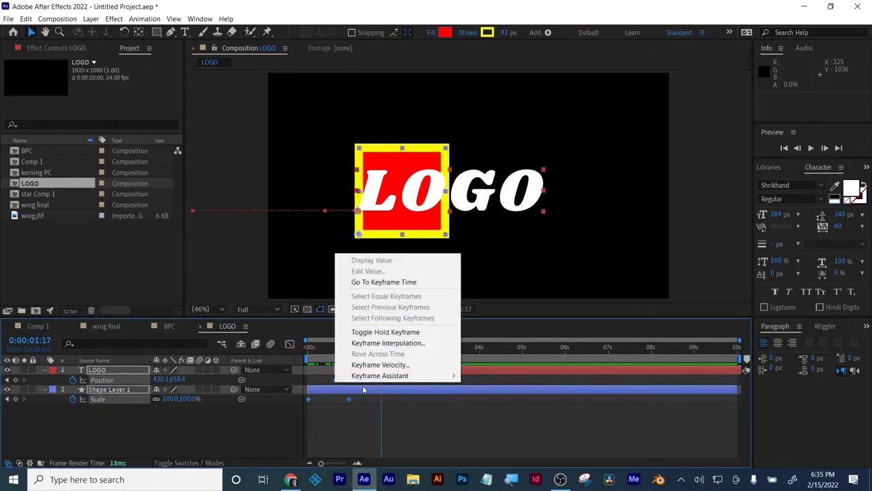
pyautogui.moveTo(379, 376)
pyautogui.click(272, 407)
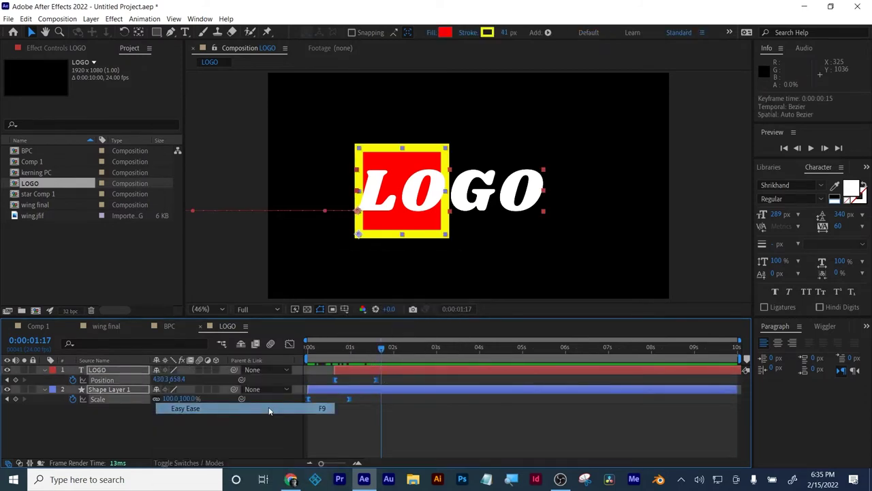
pyautogui.click(334, 421)
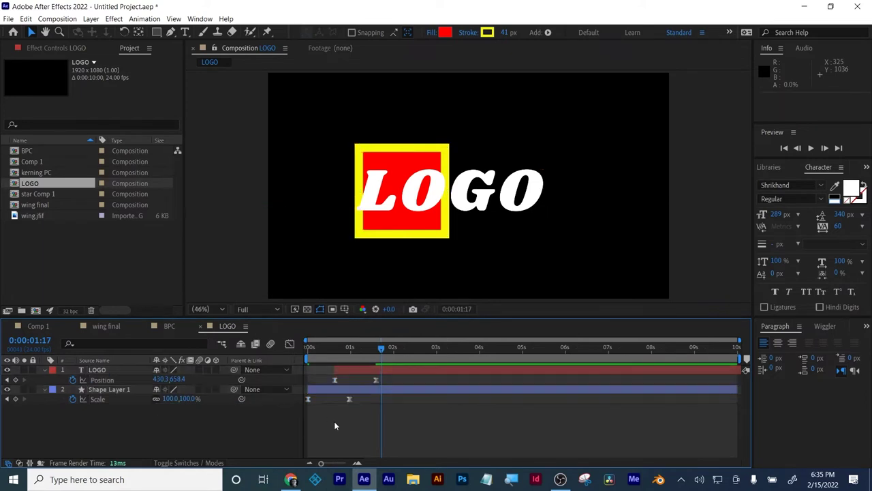
# Reshape the LOGO text's position speed graph to peak just after the first keyframe and slow gradually into the last.
pyautogui.click(376, 379)
pyautogui.click(289, 344)
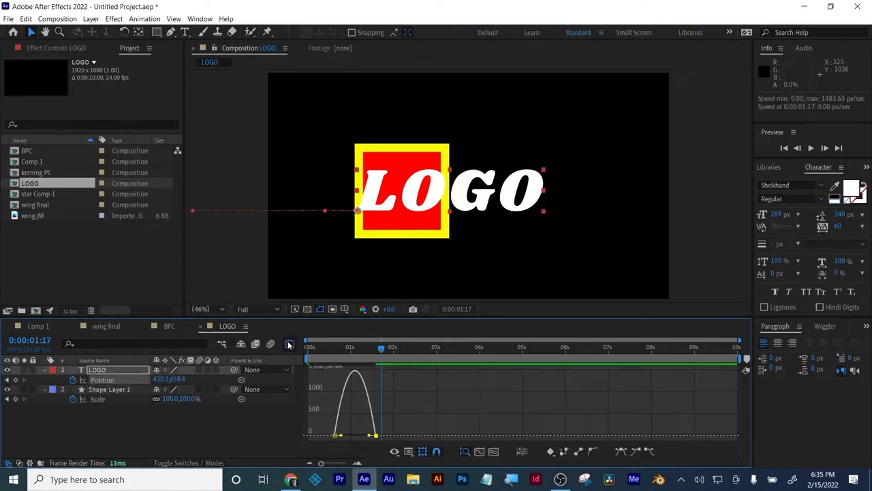
pyautogui.click(494, 451)
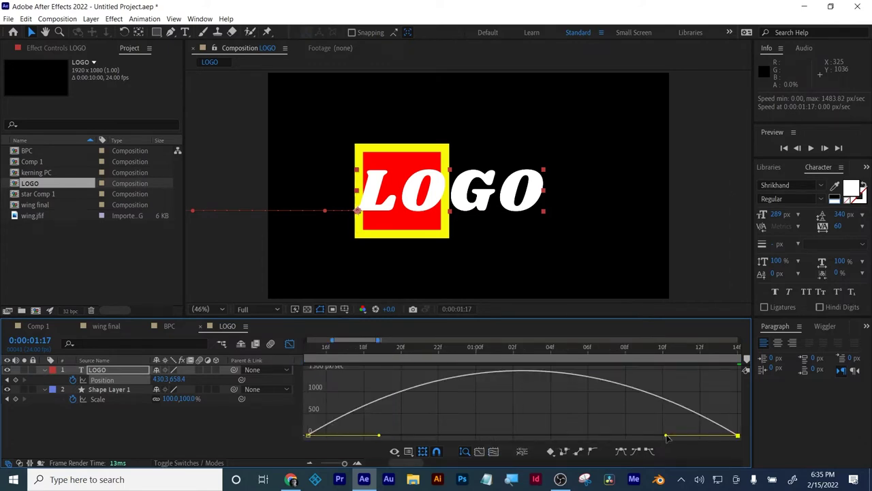
pyautogui.moveTo(666, 437); pyautogui.dragTo(458, 438)
pyautogui.moveTo(380, 439); pyautogui.dragTo(331, 443)
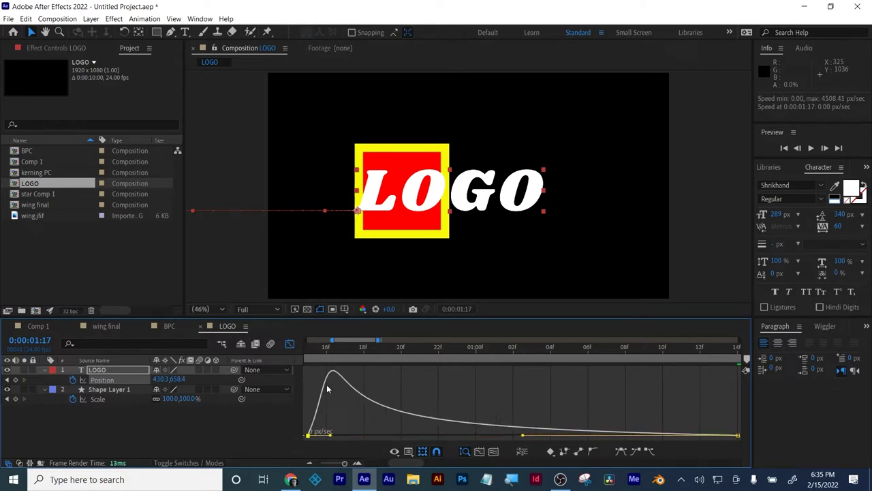
pyautogui.click(290, 344)
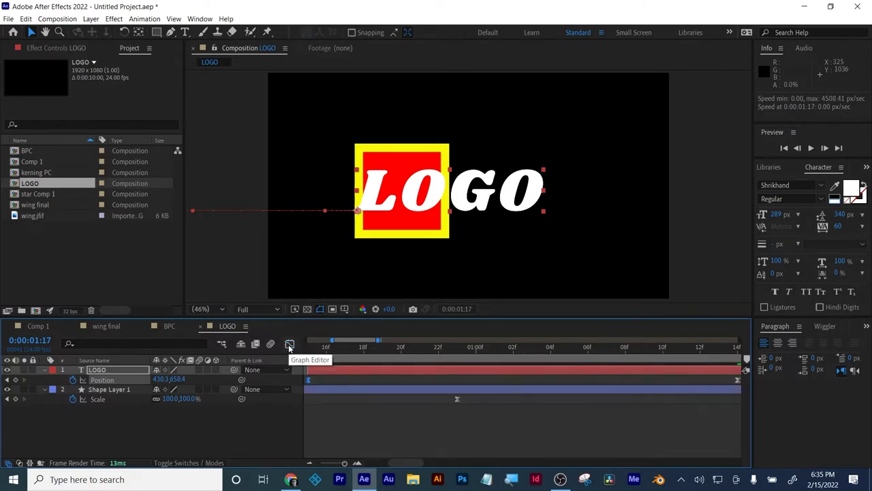
pyautogui.moveTo(348, 465); pyautogui.dragTo(322, 466)
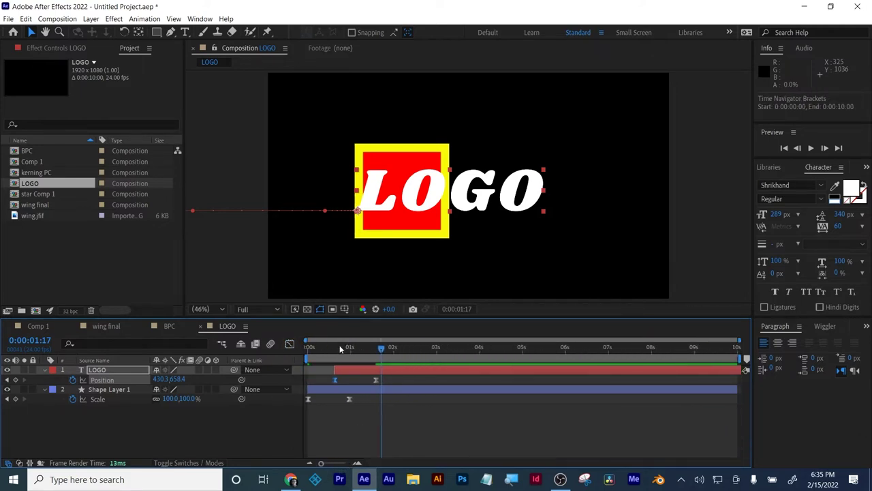
# Play the LOGO animation from the start to check the timing of the square and text.
pyautogui.moveTo(339, 346); pyautogui.dragTo(271, 358)
pyautogui.press('space')
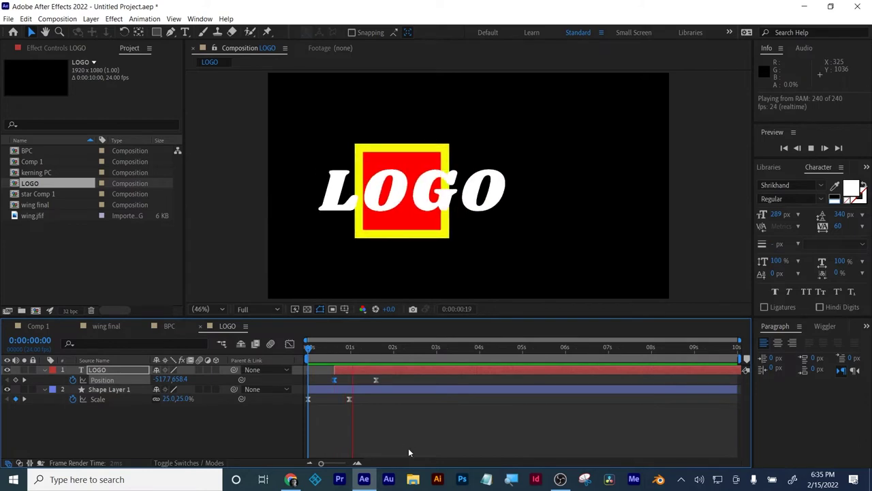
pyautogui.press('space')
# Shift the LOGO text layer earlier so it starts at 0:00:00:12, and scrub through the overlap with the square.
pyautogui.moveTo(348, 351); pyautogui.dragTo(370, 375)
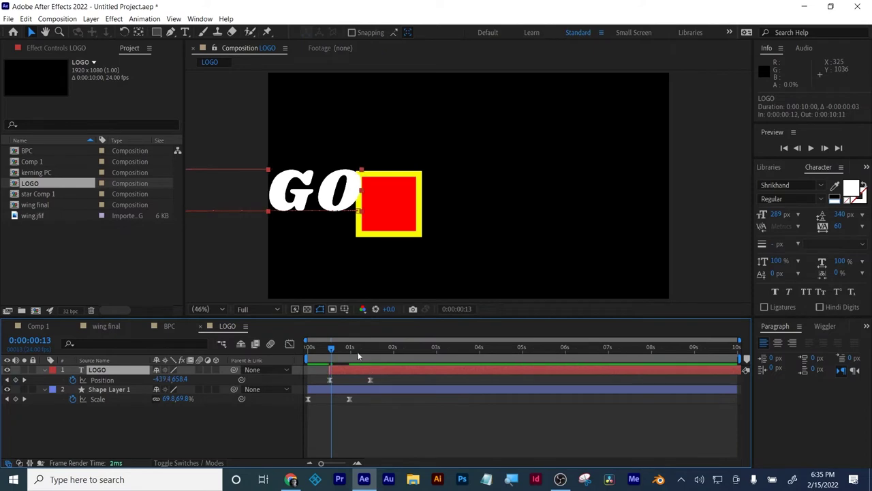
pyautogui.moveTo(331, 349); pyautogui.dragTo(375, 348)
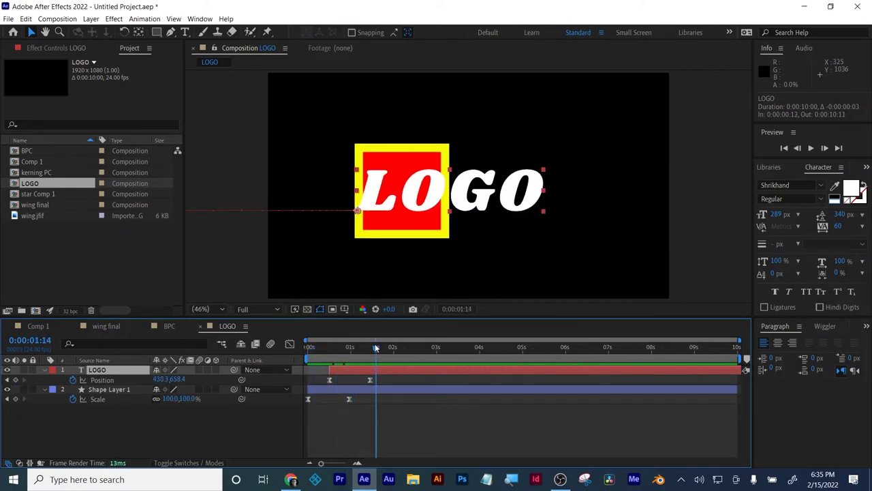
pyautogui.click(422, 440)
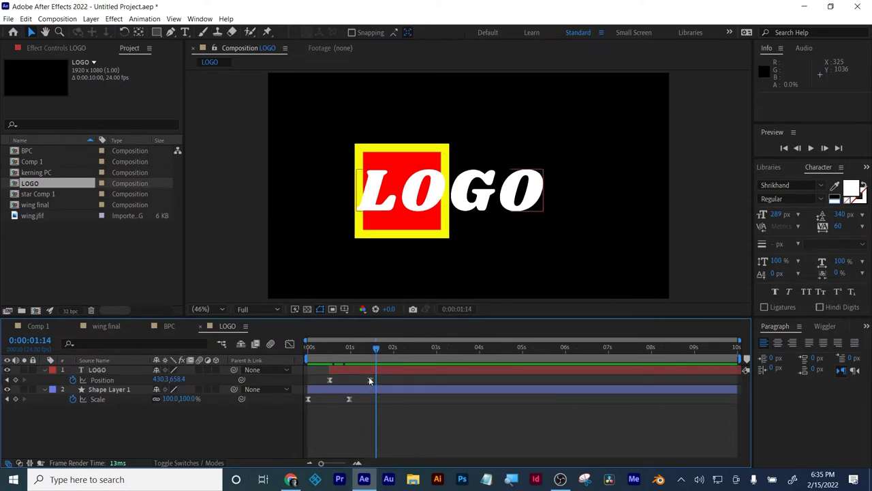
# Collapse the LOGO text layer's properties in the timeline, leaving the project unsaved.
pyautogui.hotkey('ctrl', 's')
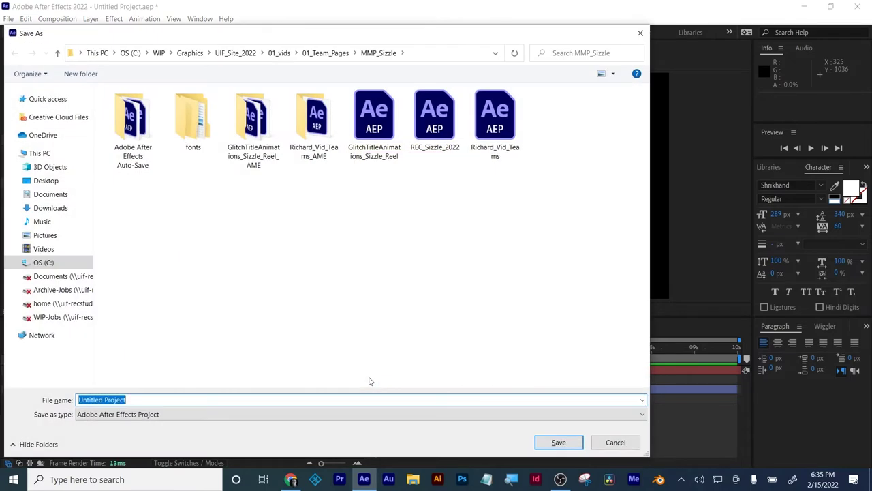
pyautogui.click(614, 442)
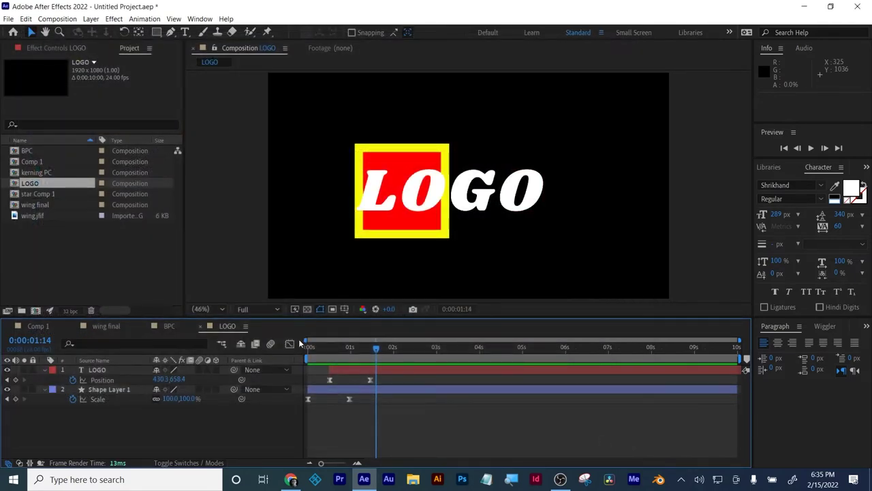
pyautogui.click(43, 371)
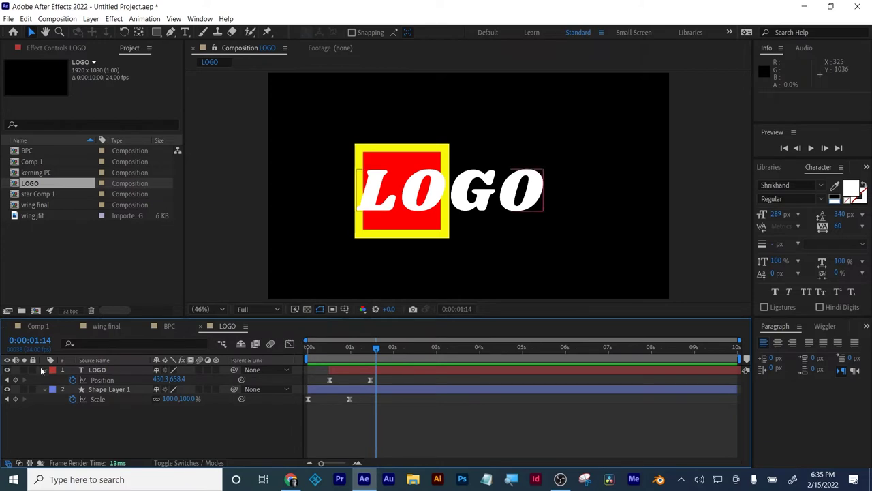
pyautogui.click(45, 370)
pyautogui.click(65, 414)
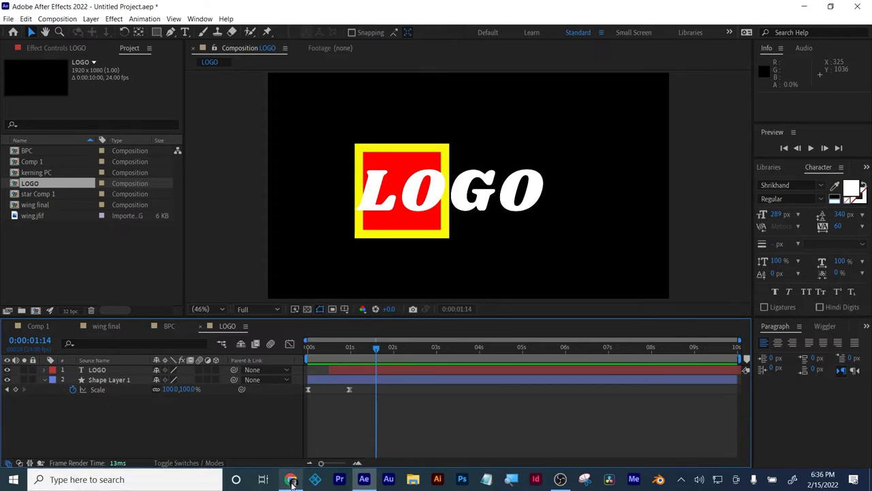
# Switch to Chrome to check the live stream's chat for questions, and return to After Effects.
pyautogui.click(291, 480)
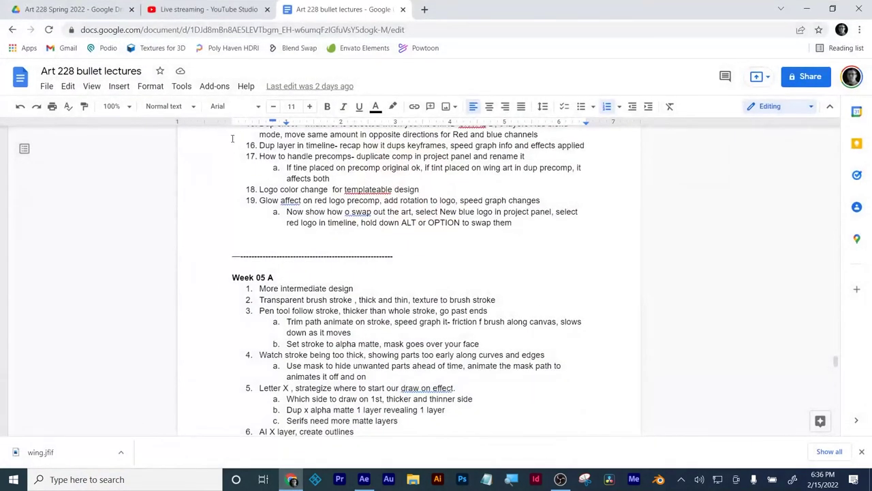
pyautogui.click(184, 10)
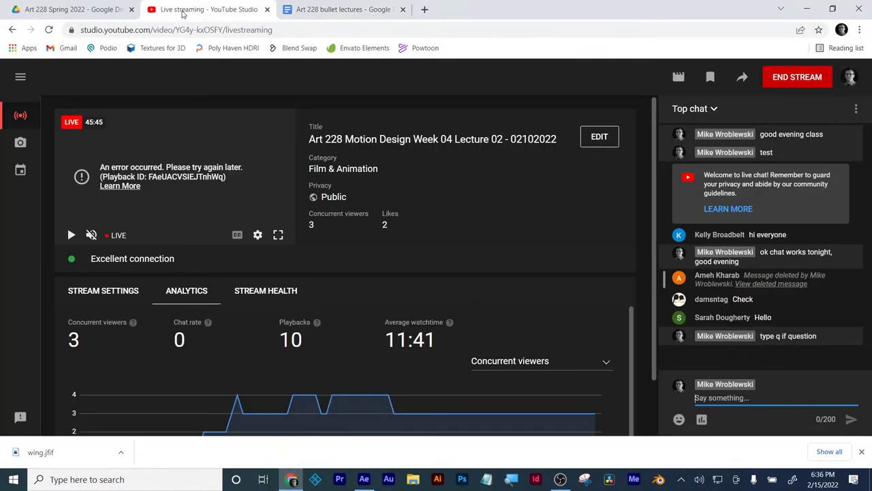
pyautogui.click(806, 8)
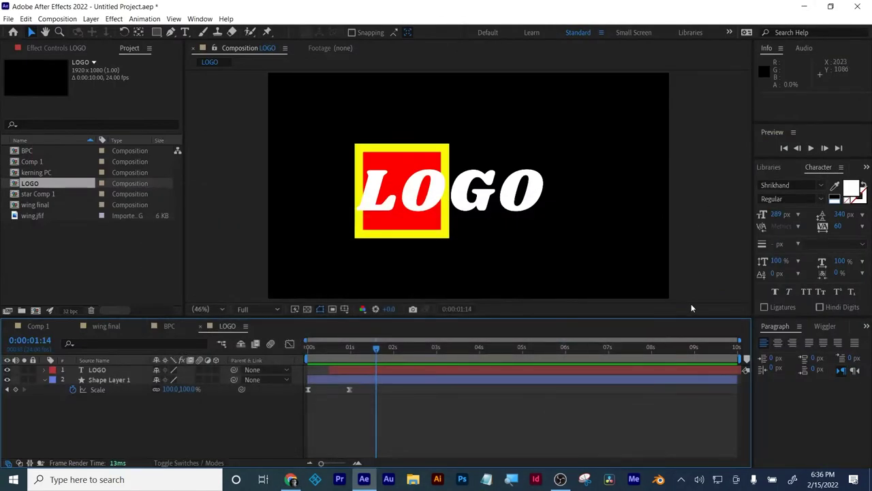
# Preview the LOGO animation again from the first frame and stop after the text has settled.
pyautogui.click(116, 391)
pyautogui.click(116, 402)
pyautogui.press('space')
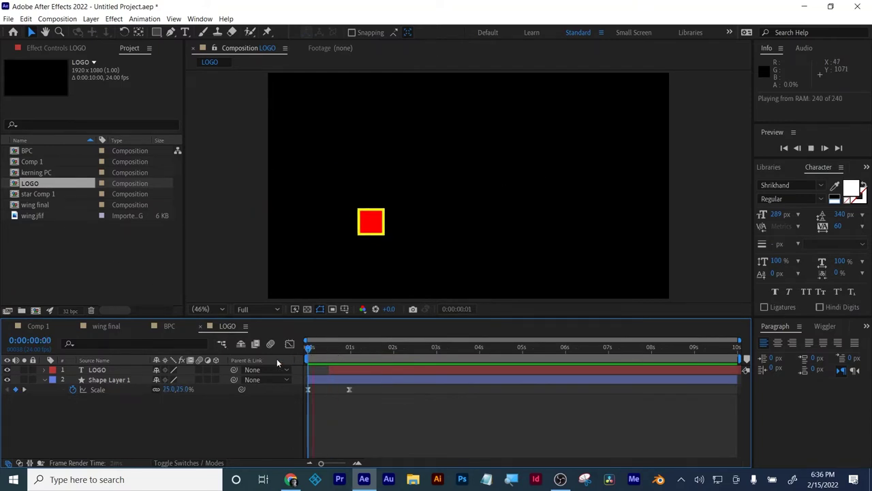
pyautogui.press('space')
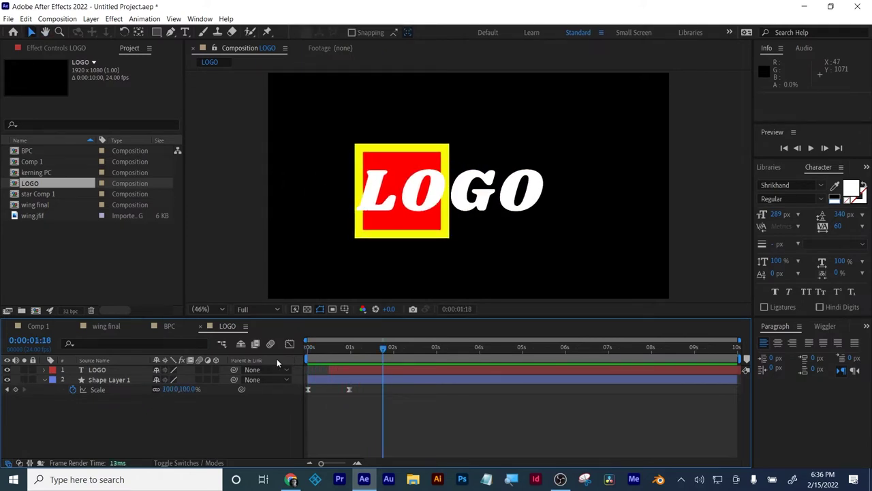
pyautogui.click(350, 368)
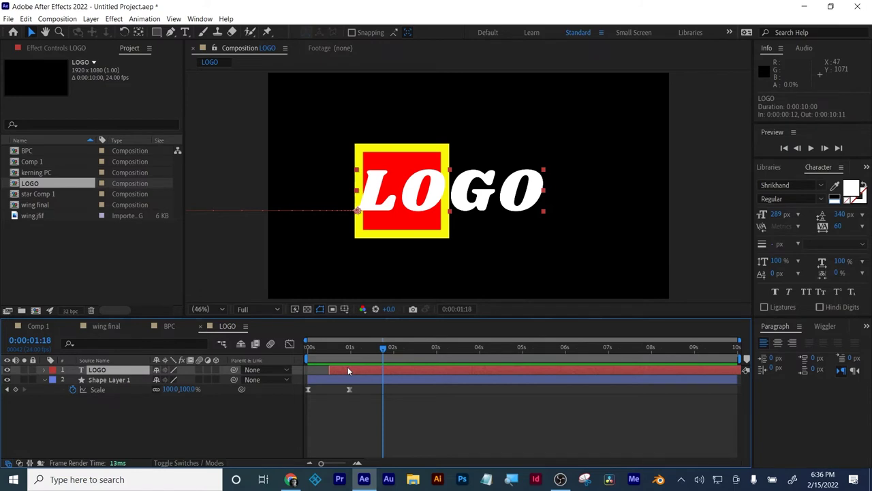
pyautogui.rightClick(348, 369)
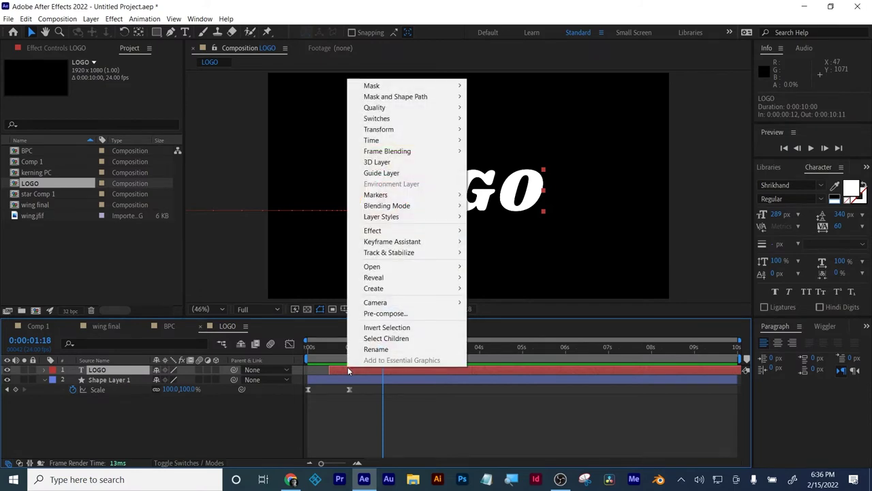
pyautogui.click(326, 425)
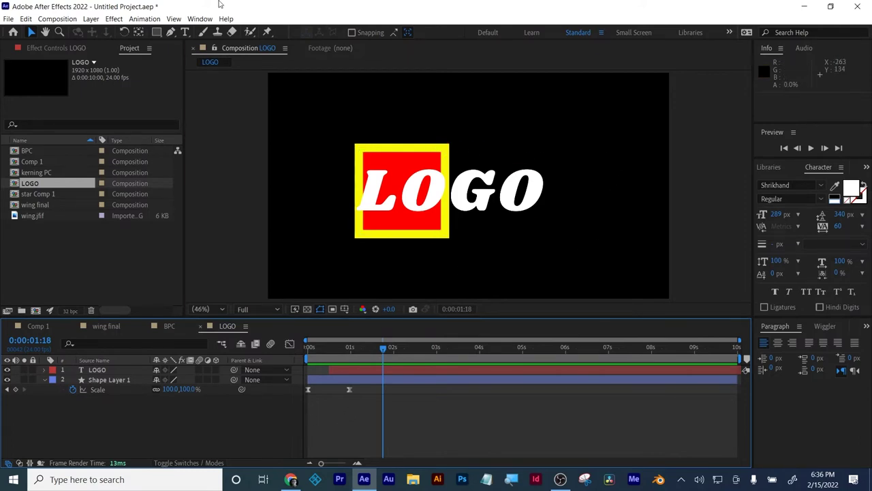
# Draw a rectangle from the square's left edge past the frame's right edge, covering the LOGO text, and rename its layer matte.
pyautogui.click(156, 32)
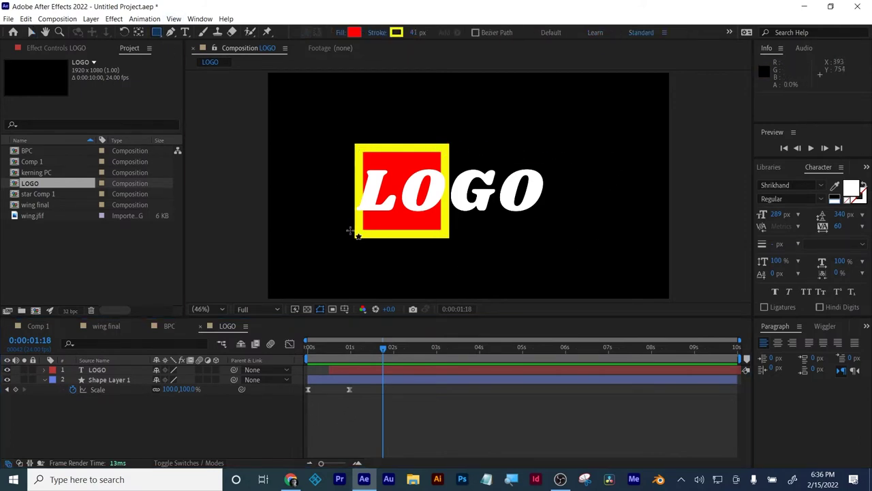
pyautogui.moveTo(351, 240)
pyautogui.mouseDown()
pyautogui.moveTo(368, 220)
pyautogui.moveTo(575, 104)
pyautogui.moveTo(730, 93)
pyautogui.mouseUp()
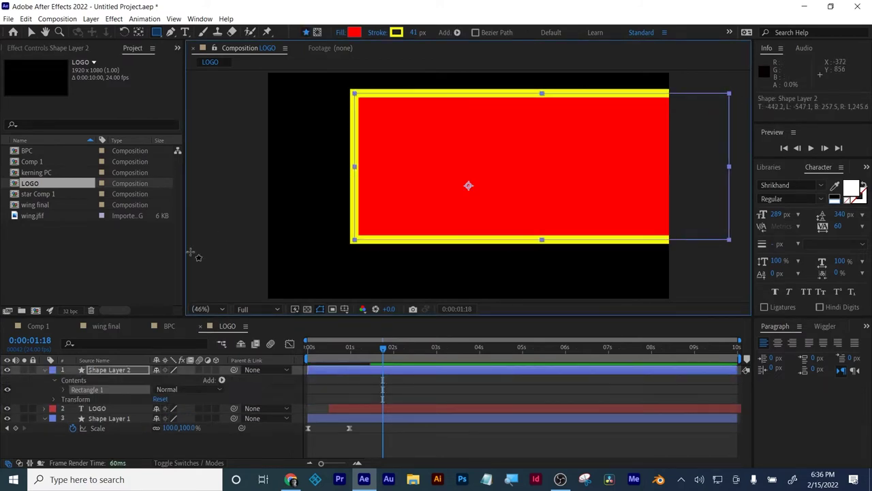
pyautogui.click(128, 371)
pyautogui.press('Return')
pyautogui.write('ma')
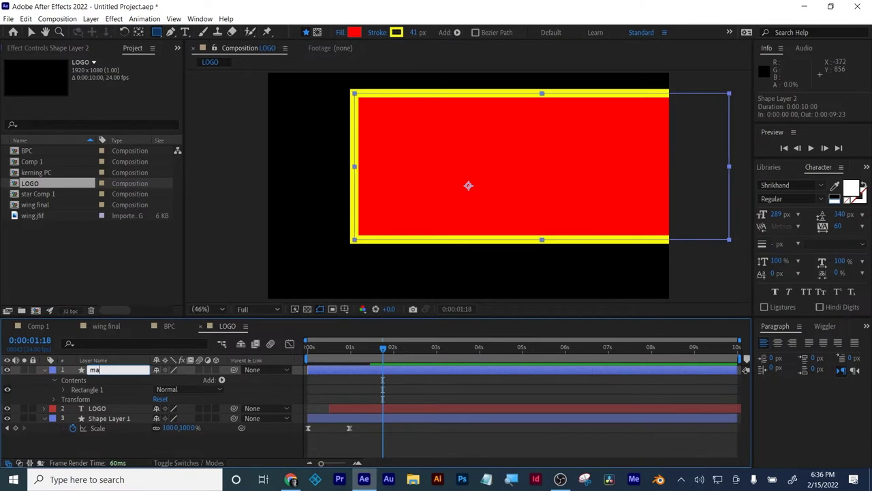
pyautogui.write('tte')
pyautogui.press('Return')
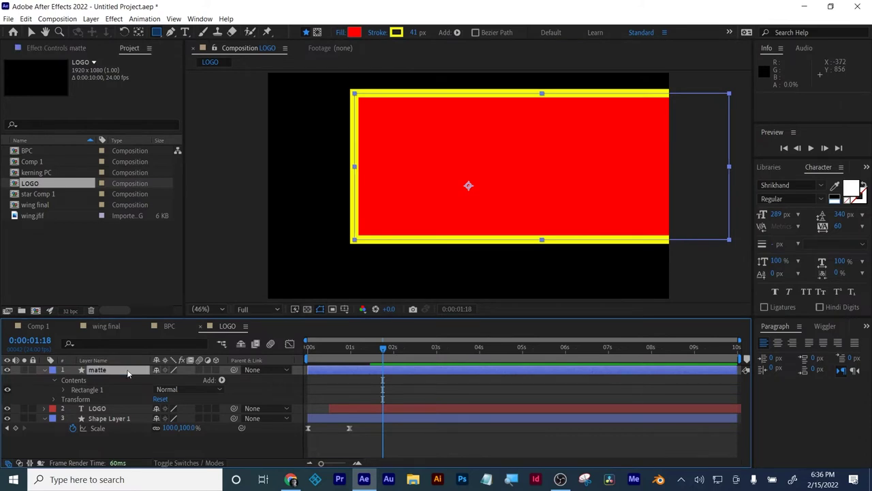
# Collapse the matte layer's properties and set the LOGO text layer's track matte to Alpha Matte "matte".
pyautogui.click(45, 371)
pyautogui.click(94, 382)
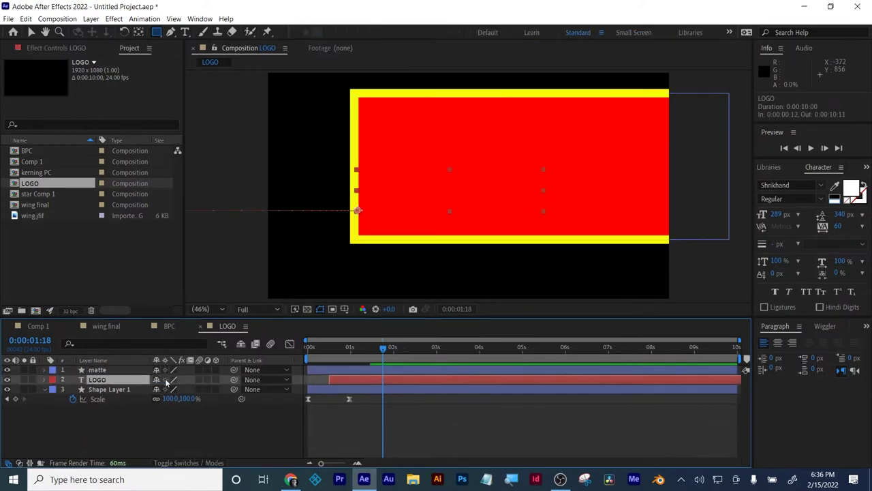
pyautogui.click(172, 463)
pyautogui.click(230, 381)
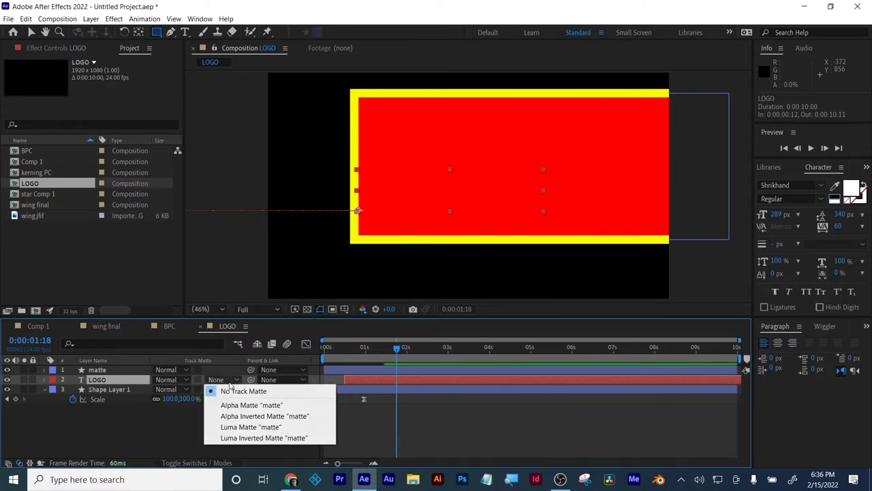
pyautogui.click(252, 405)
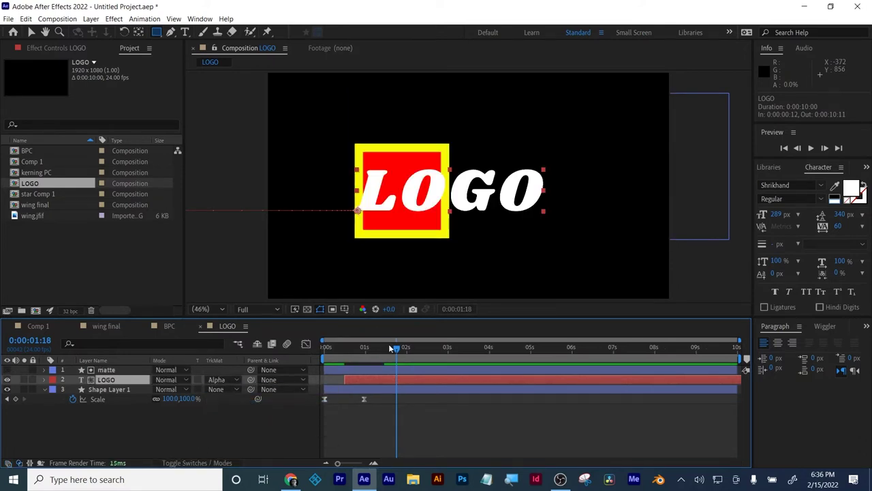
# Preview the matted text animation and shorten the work area to end at 0:00:02:10.
pyautogui.press('space')
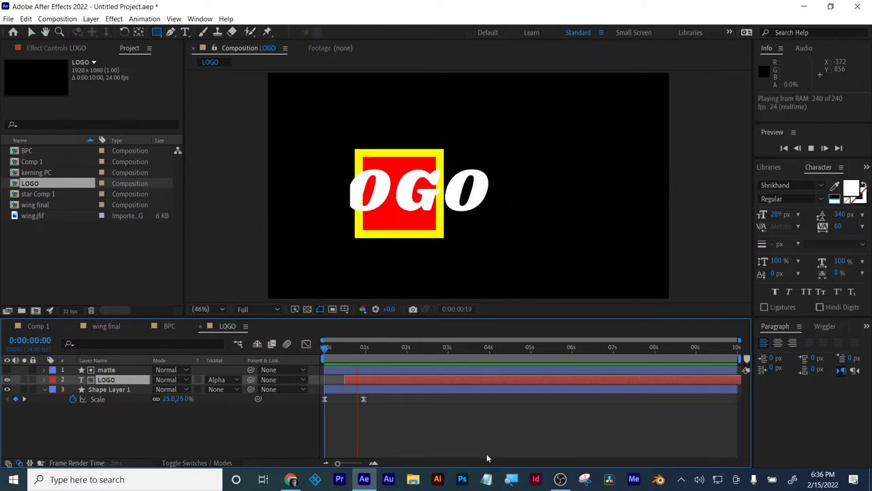
pyautogui.press('space')
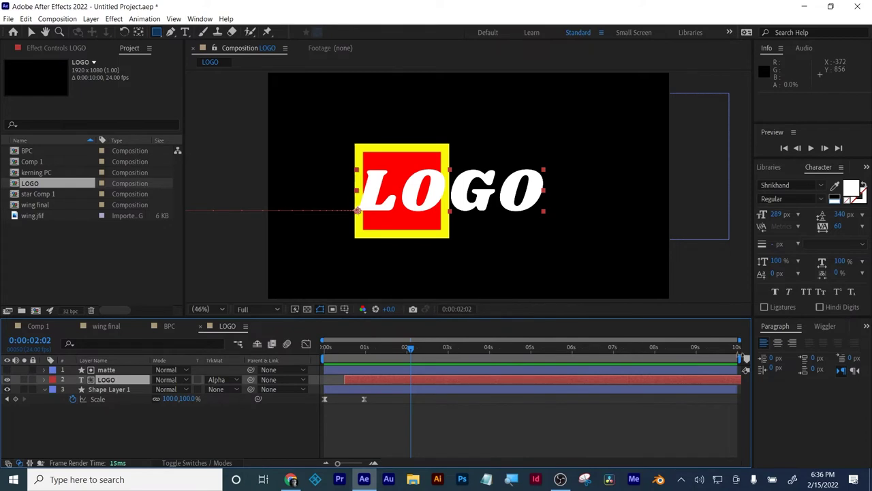
pyautogui.moveTo(740, 358); pyautogui.dragTo(427, 400)
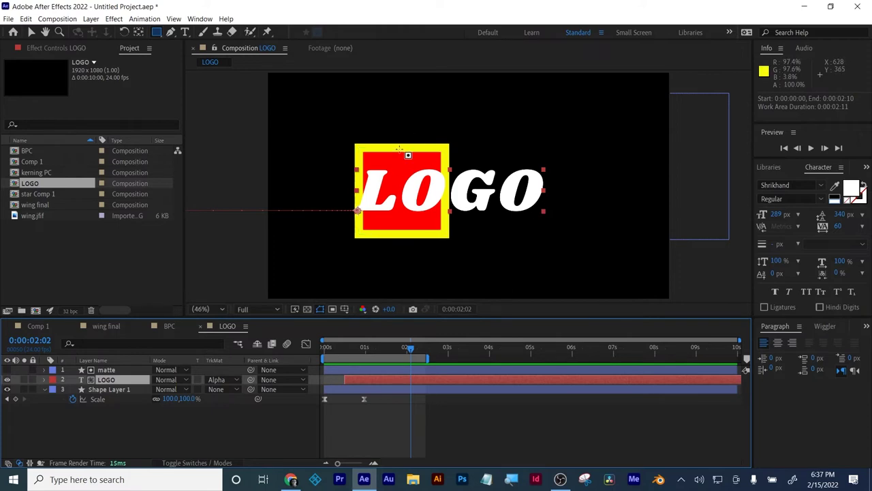
# Return to the Selection tool and scrub the LOGO animation from the first frame to 0:00:02:03, leaving all layers deselected.
pyautogui.click(89, 253)
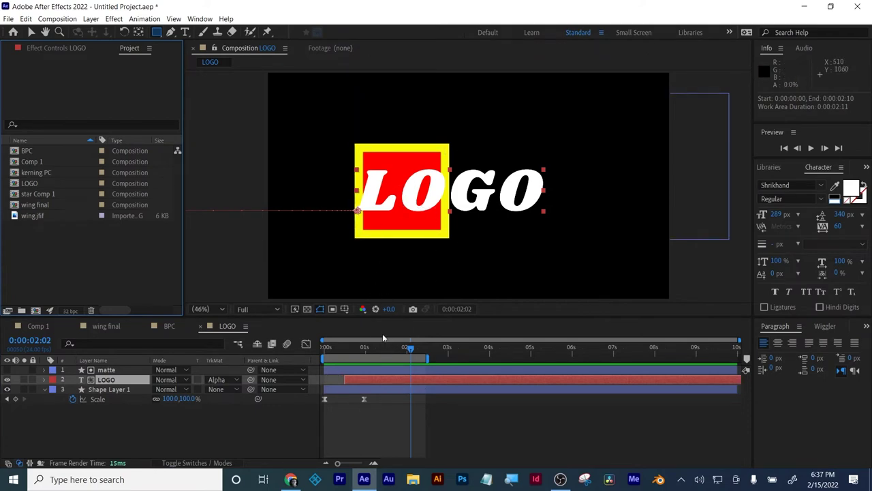
pyautogui.moveTo(395, 352)
pyautogui.mouseDown()
pyautogui.moveTo(338, 347)
pyautogui.moveTo(385, 349)
pyautogui.mouseUp()
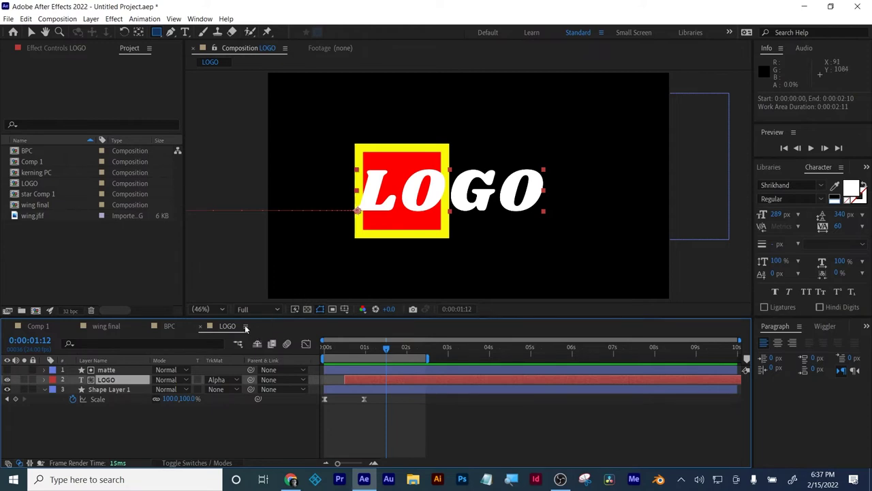
pyautogui.click(31, 32)
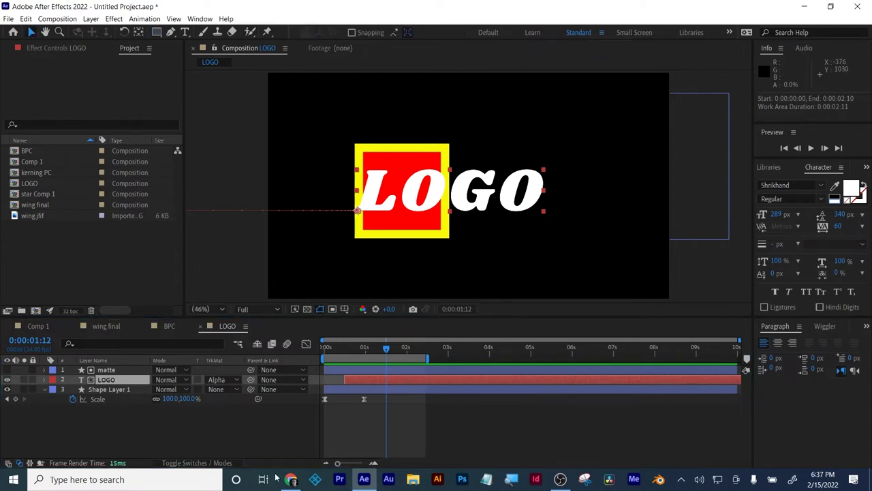
pyautogui.moveTo(386, 349); pyautogui.dragTo(314, 348)
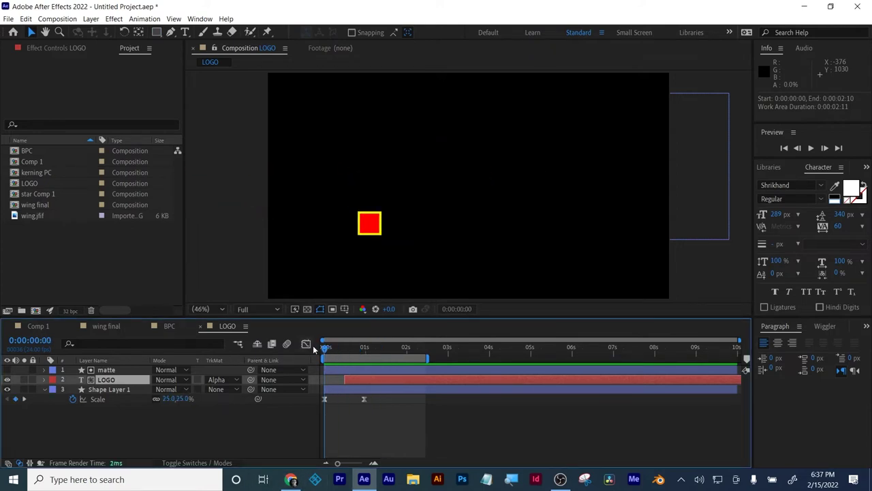
pyautogui.click(36, 184)
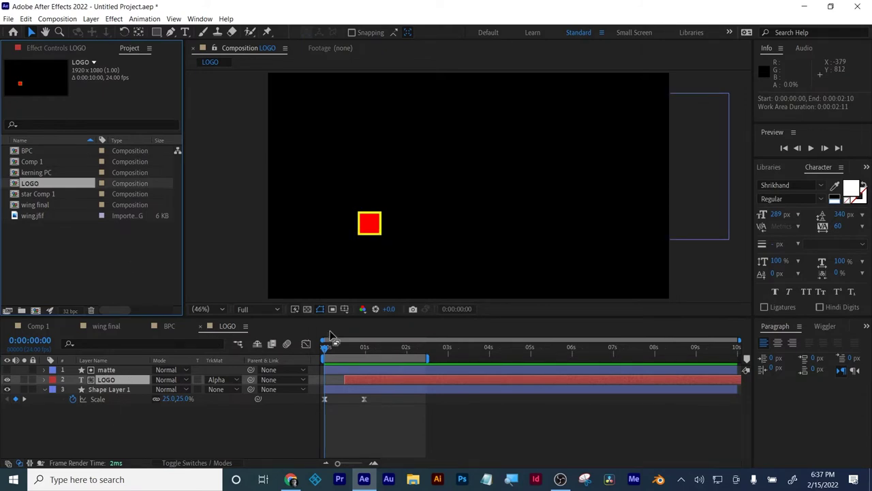
pyautogui.moveTo(326, 348); pyautogui.dragTo(413, 348)
pyautogui.click(379, 444)
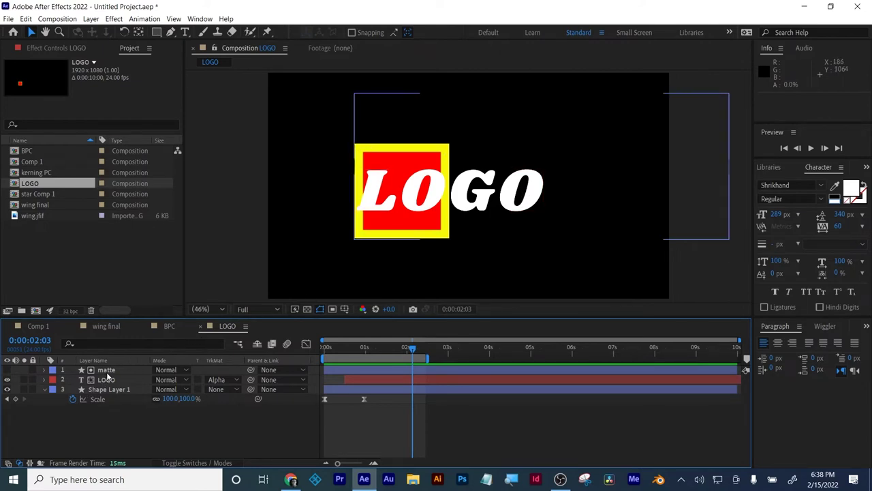
# Recolor the square on Shape Layer 1 with a magenta FF00DF fill and a blue 0A0FF9 stroke.
pyautogui.click(100, 389)
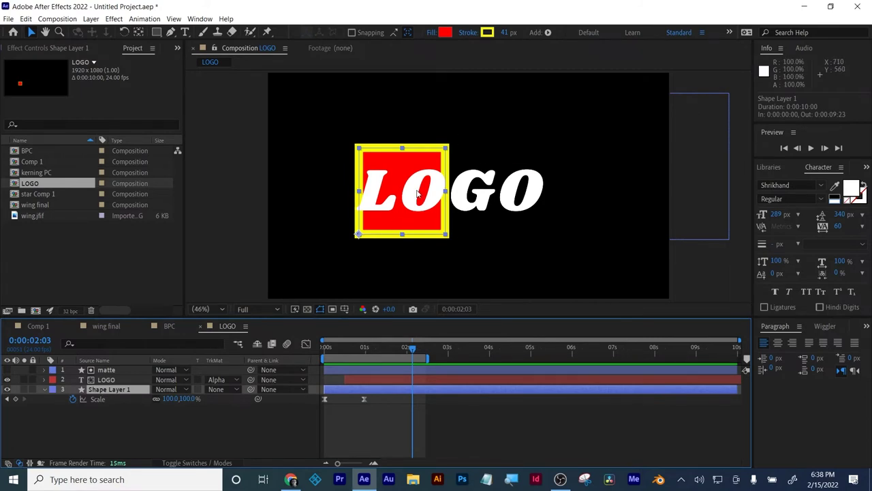
pyautogui.click(444, 33)
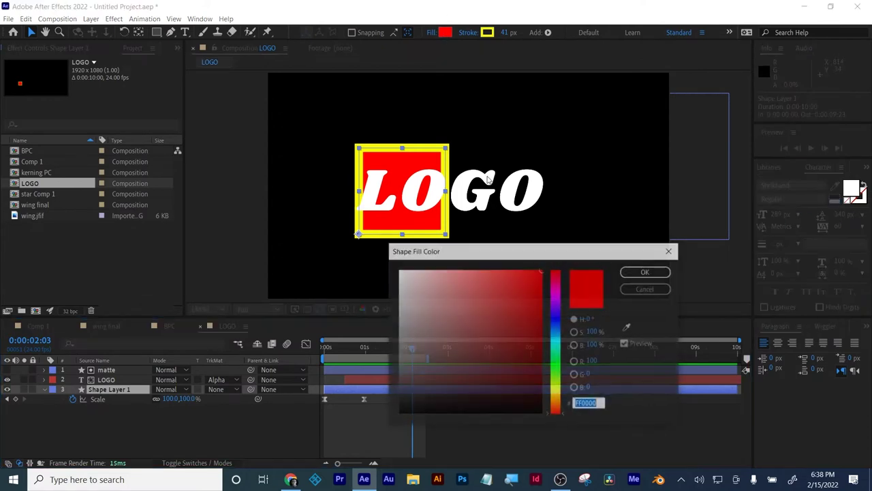
pyautogui.click(559, 293)
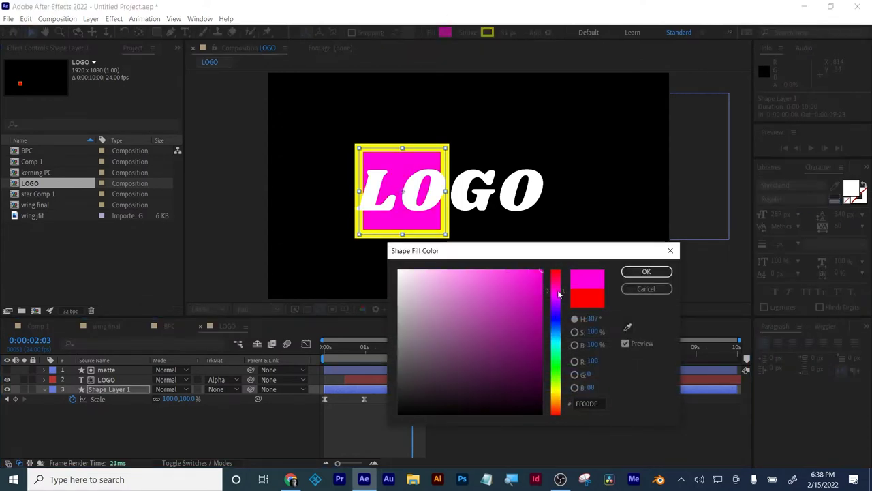
pyautogui.click(646, 271)
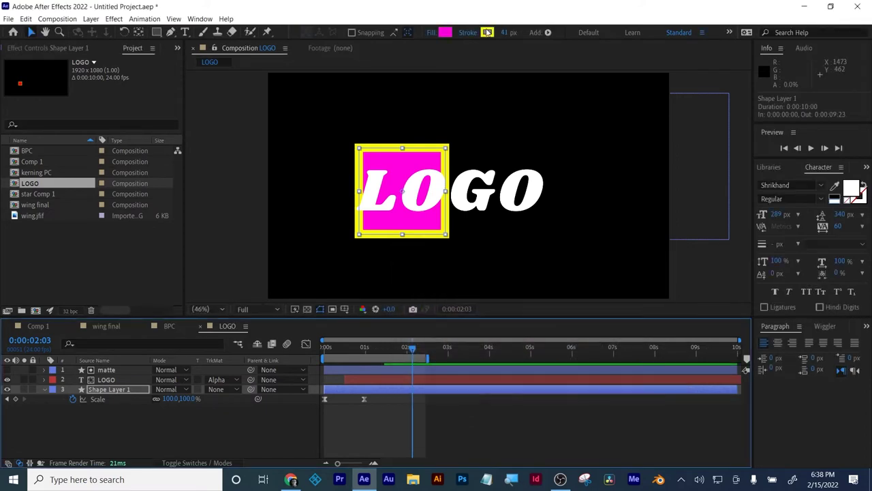
pyautogui.click(487, 33)
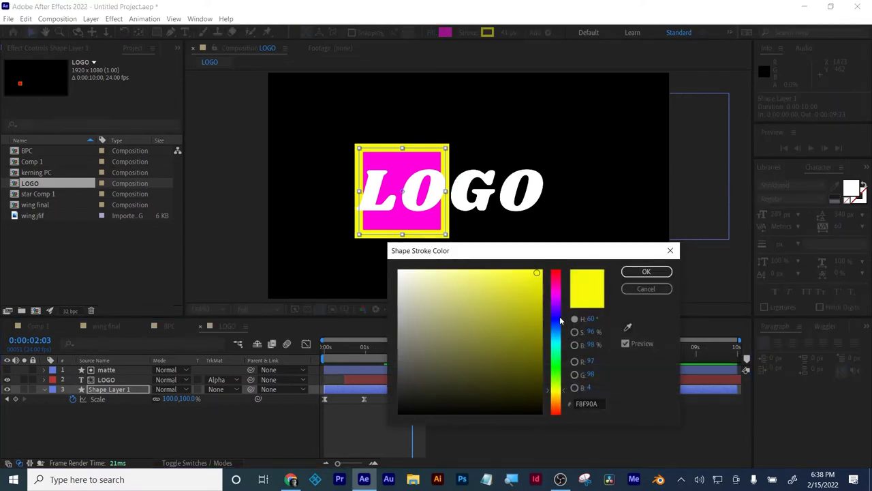
pyautogui.click(558, 317)
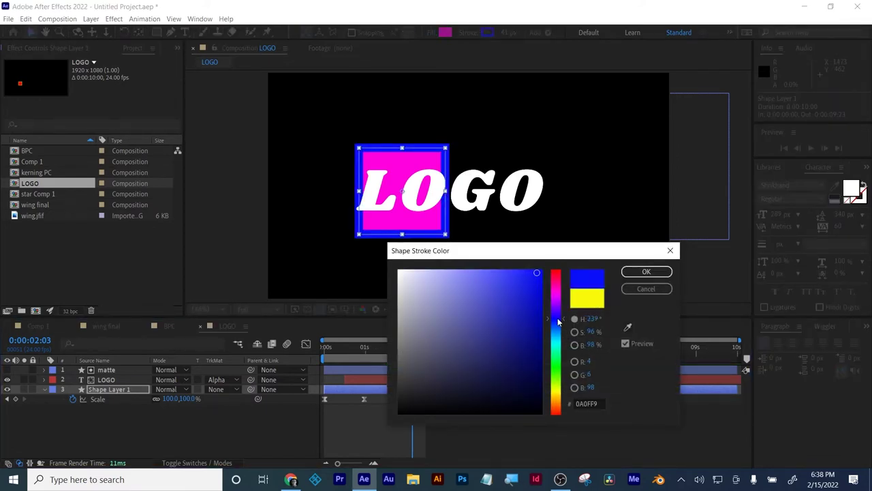
pyautogui.click(646, 272)
# Change the LOGO text's fill color to black and finally to red FF0303.
pyautogui.click(530, 208)
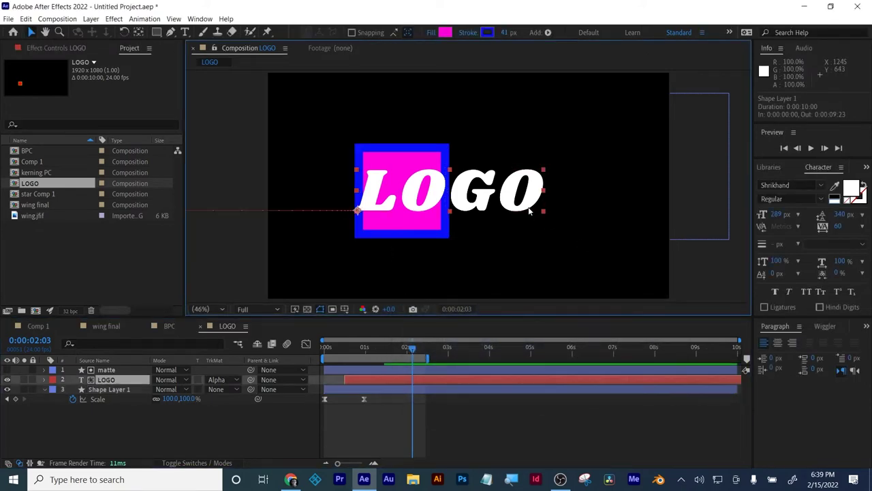
pyautogui.click(836, 199)
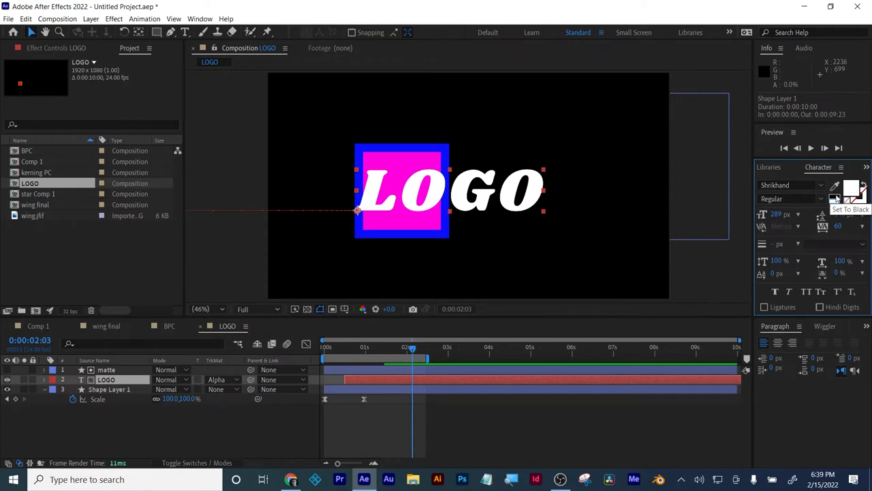
pyautogui.click(836, 199)
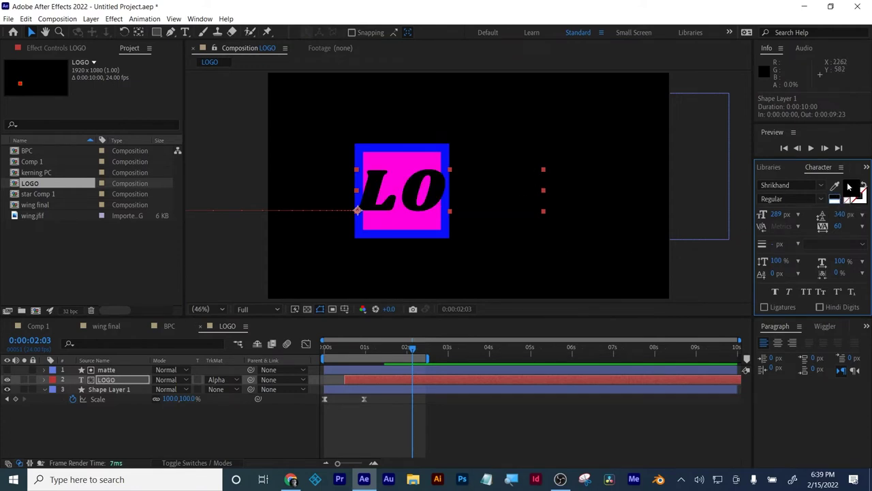
pyautogui.click(848, 189)
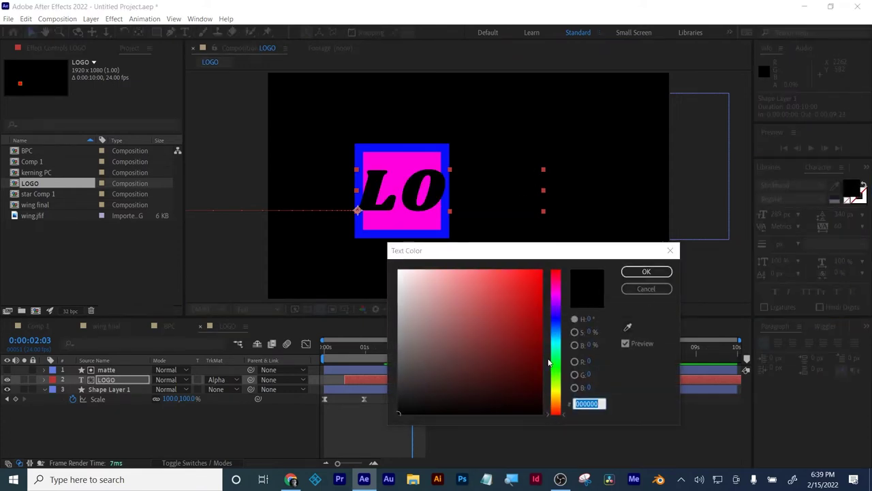
pyautogui.moveTo(530, 287); pyautogui.dragTo(541, 271)
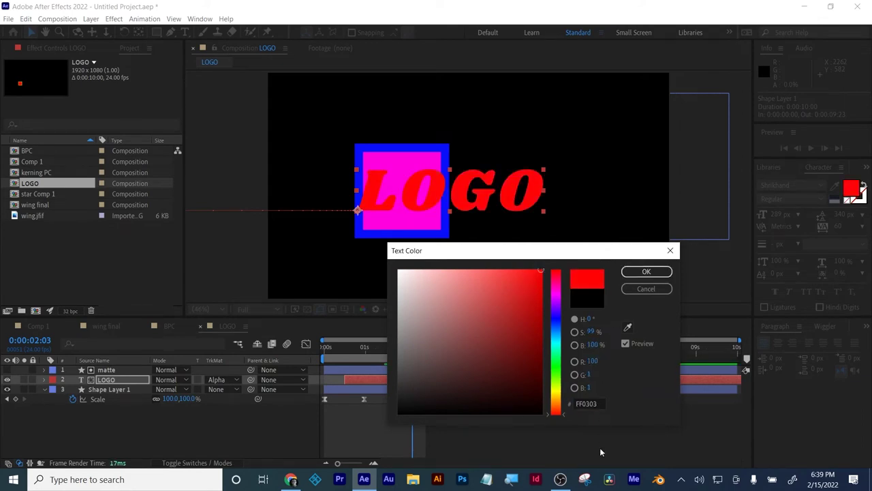
pyautogui.click(648, 272)
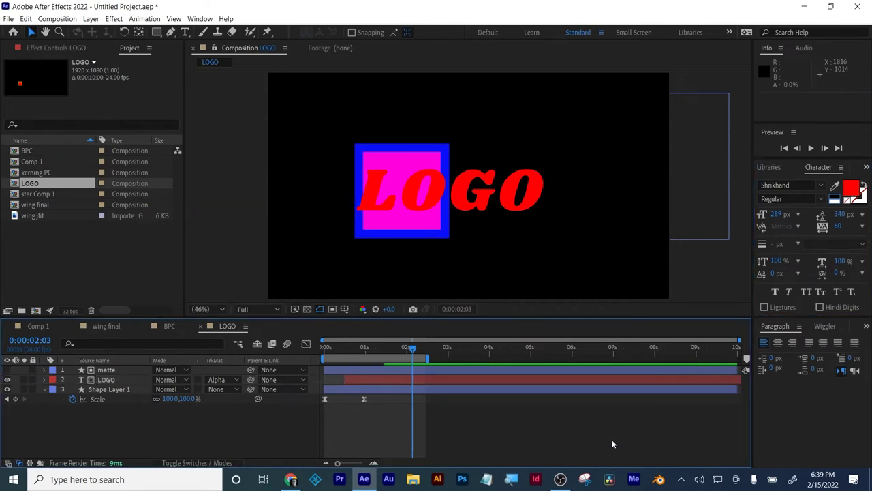
# Undo the color changes to the LOGO text and to the square's stroke and fill, and clear the layer selection.
pyautogui.hotkey('ctrl', 'z')
pyautogui.hotkey('ctrl', 'z')
pyautogui.hotkey('ctrl', 'z')
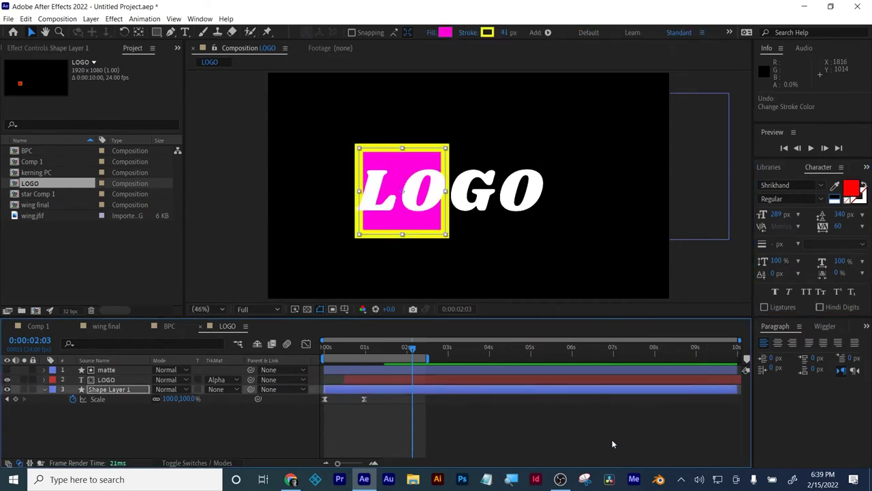
pyautogui.hotkey('ctrl', 'z')
pyautogui.click(612, 443)
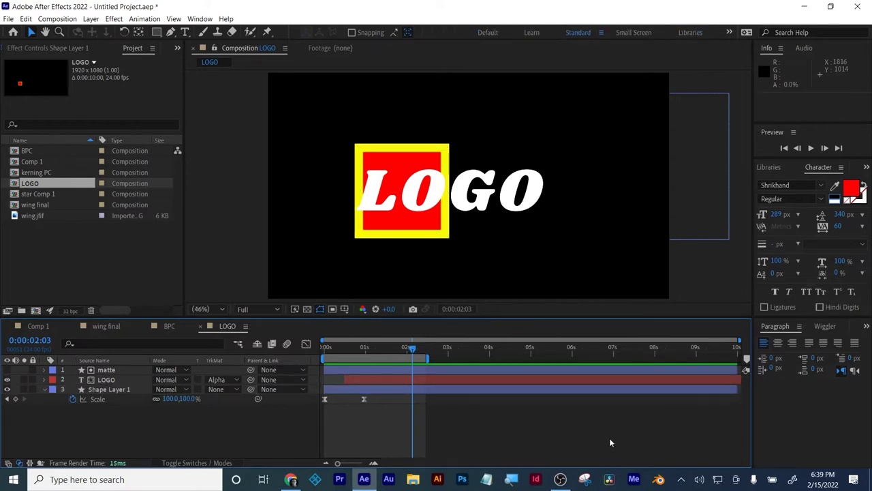
# Duplicate the LOGO composition in the project and open the copy in its own timeline.
pyautogui.click(46, 265)
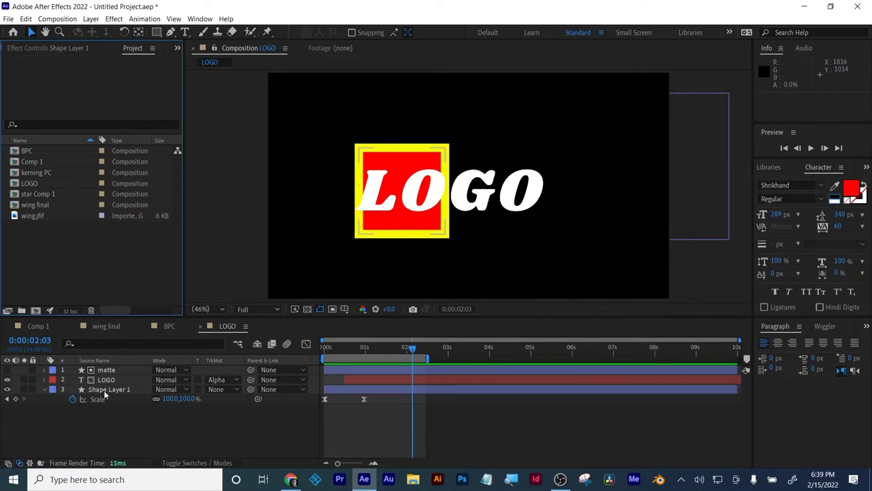
pyautogui.rightClick(28, 186)
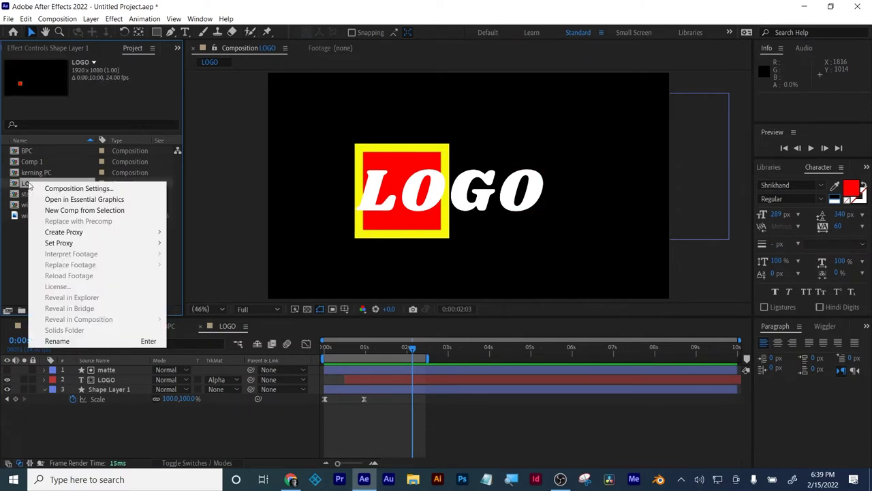
pyautogui.click(23, 185)
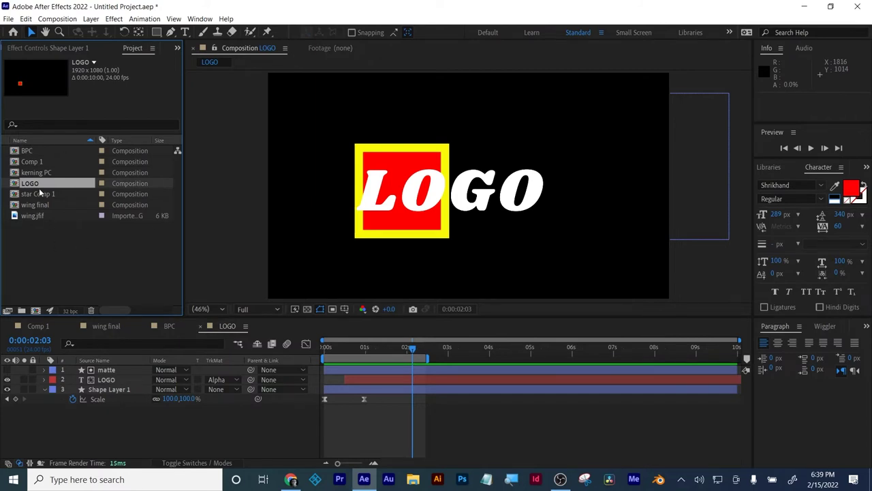
pyautogui.hotkey('ctrl', 'd')
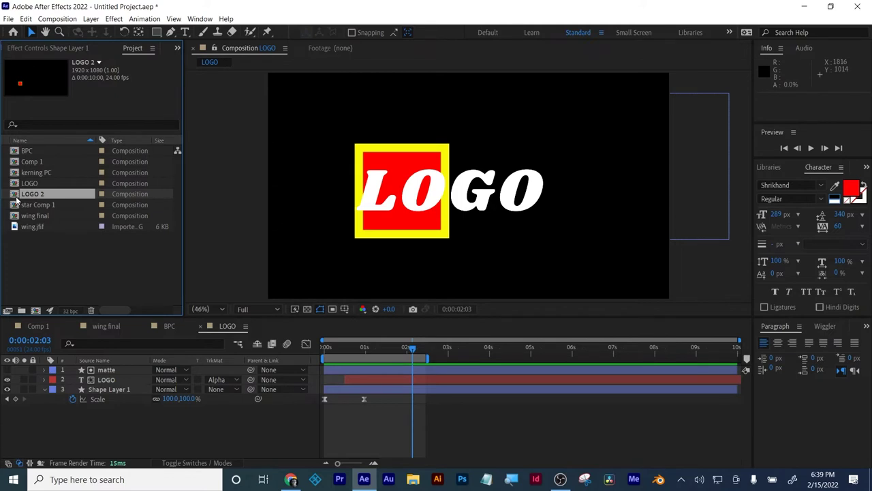
pyautogui.doubleClick(15, 195)
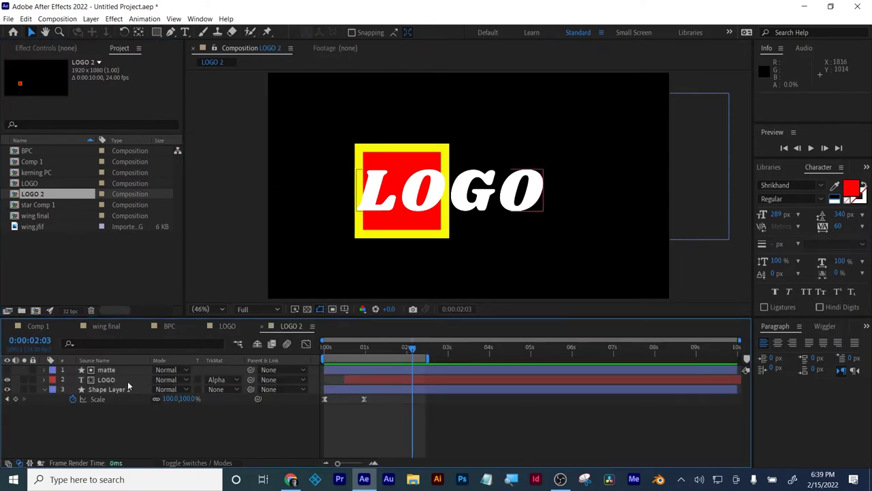
# Recolor the square on Shape Layer 1 in LOGO 2 with a magenta EF00FF fill and a cyan 0AD6F9 stroke.
pyautogui.click(106, 380)
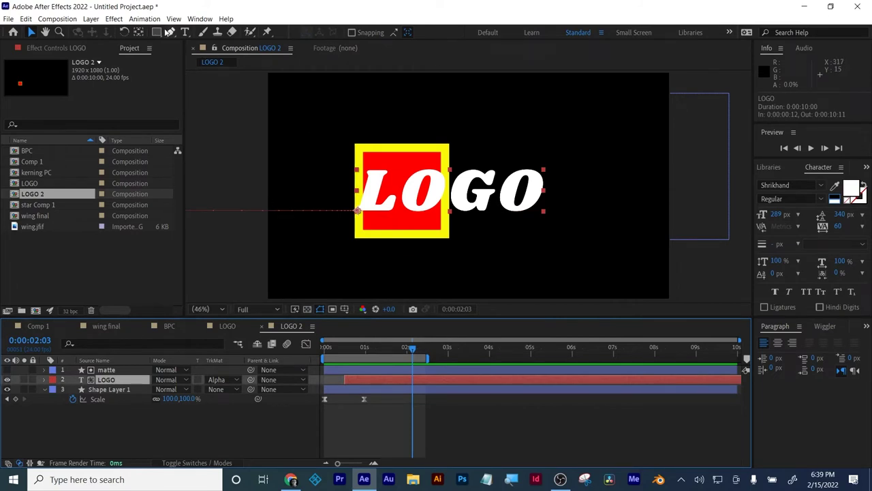
pyautogui.click(108, 391)
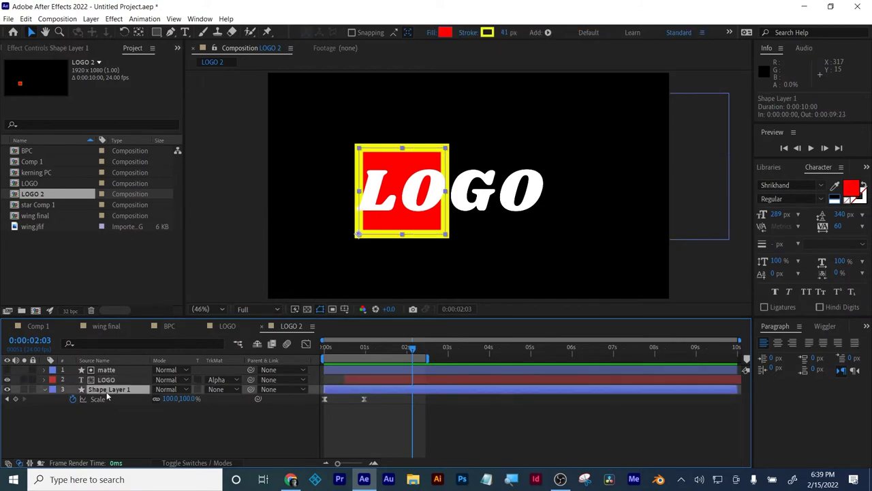
pyautogui.click(445, 32)
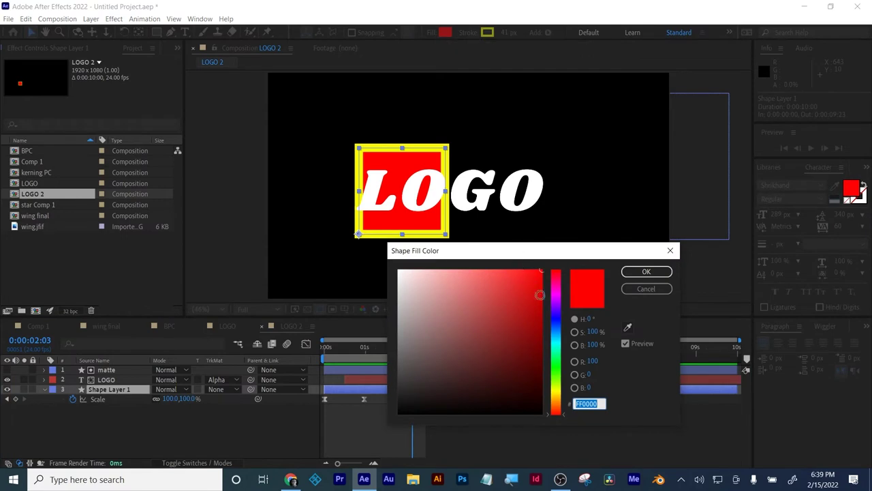
pyautogui.click(553, 298)
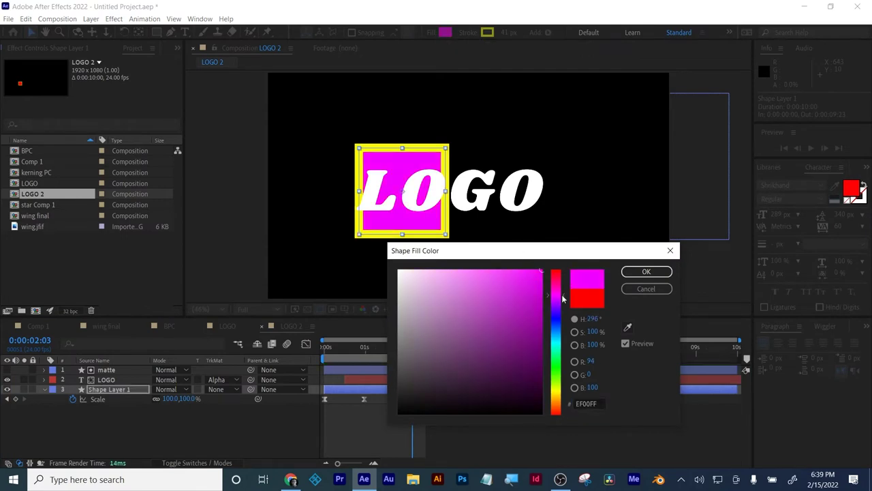
pyautogui.click(646, 272)
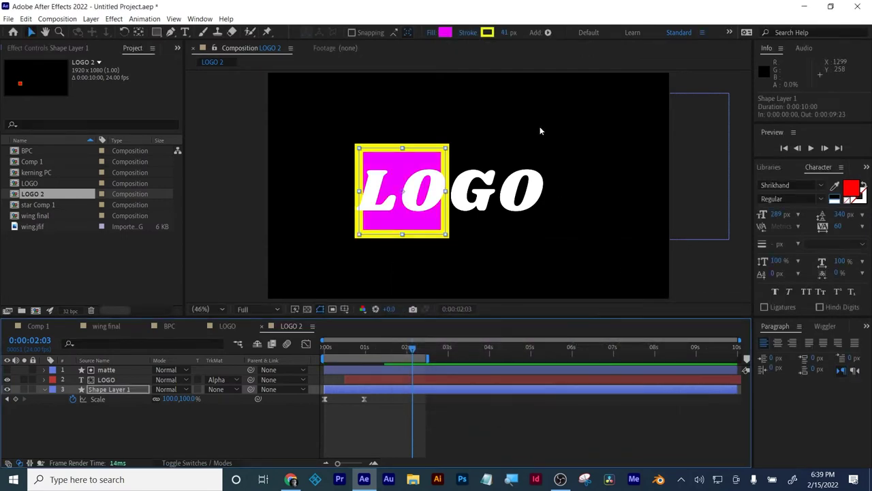
pyautogui.click(488, 32)
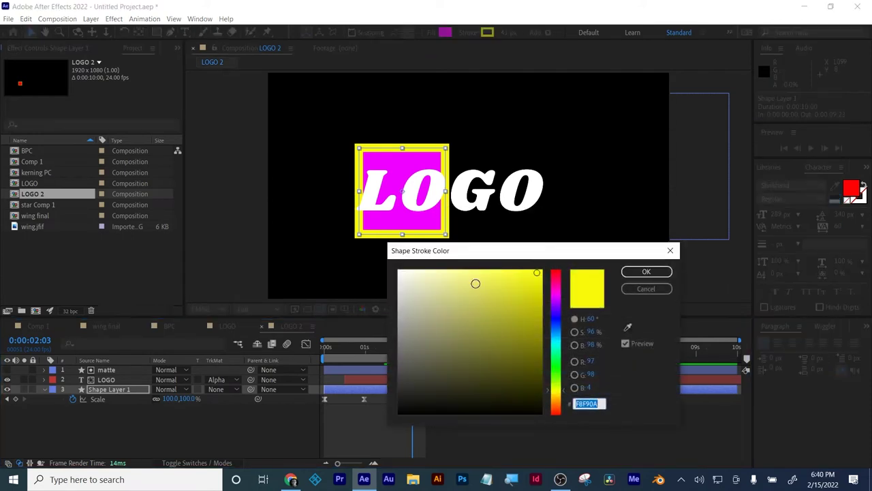
pyautogui.click(555, 342)
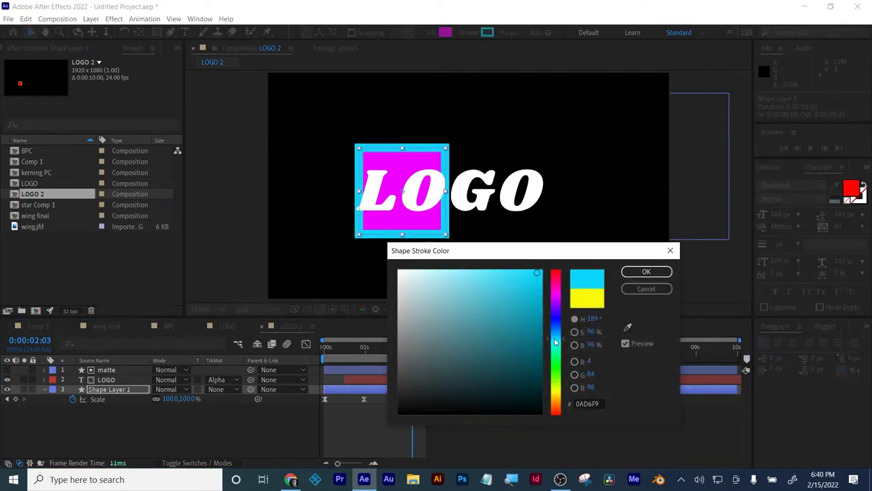
pyautogui.click(646, 273)
pyautogui.click(168, 389)
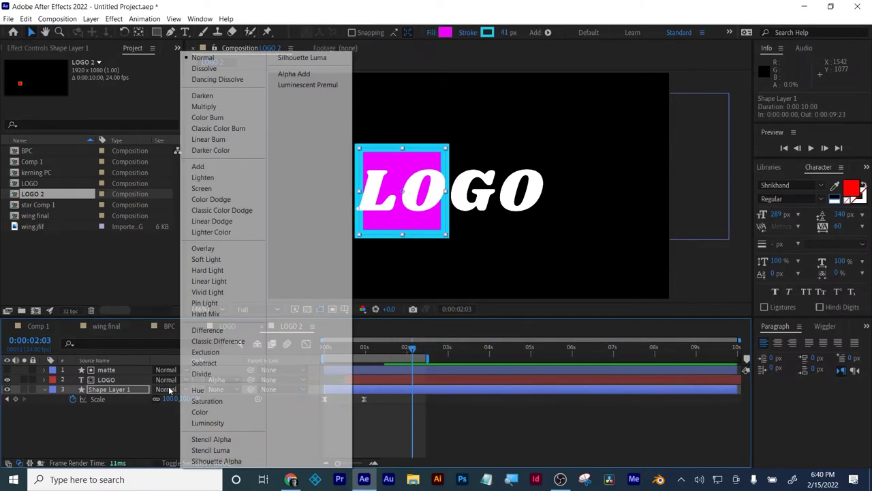
# Set the LOGO text's fill color in LOGO 2 to red FF0000 and switch back to the original LOGO composition.
pyautogui.click(107, 381)
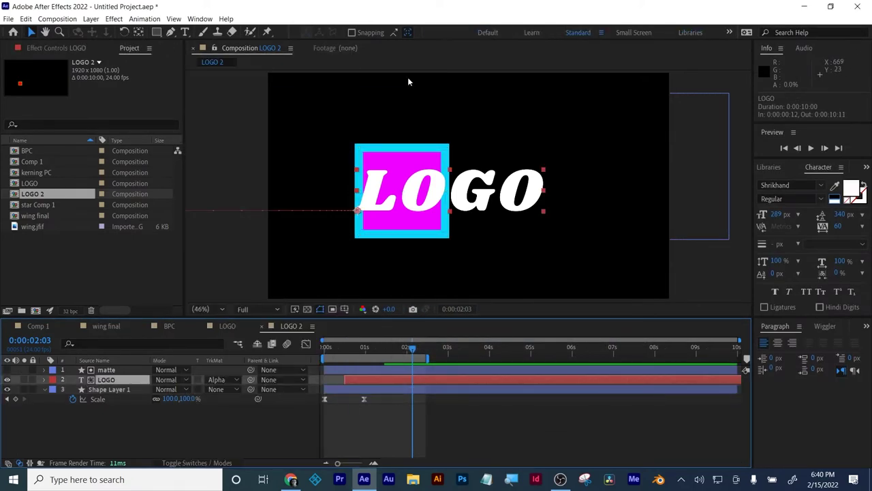
pyautogui.click(848, 190)
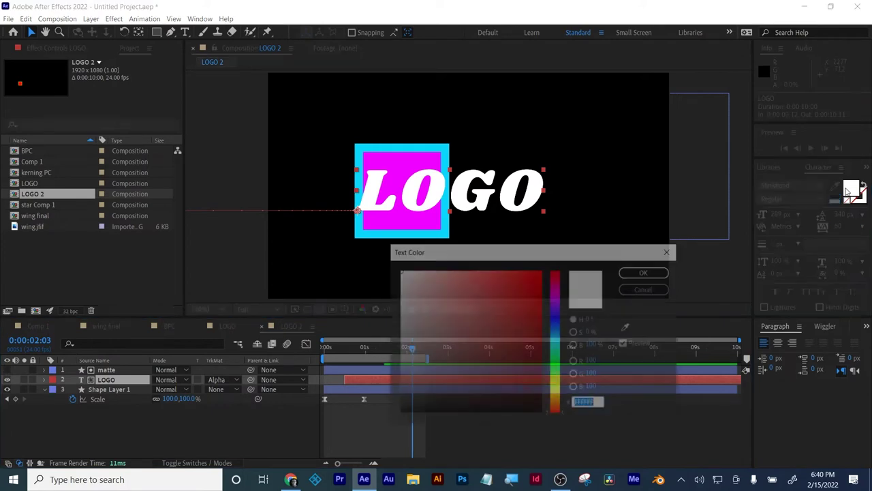
pyautogui.moveTo(534, 279); pyautogui.dragTo(543, 270)
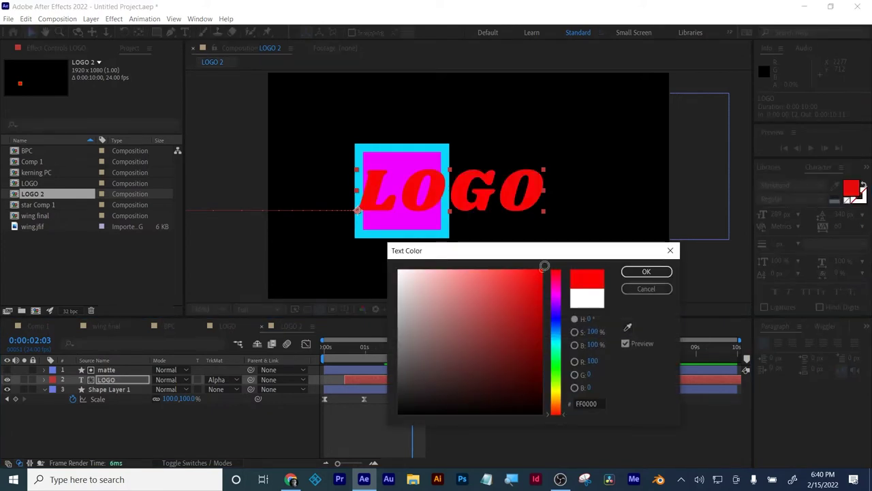
pyautogui.click(629, 272)
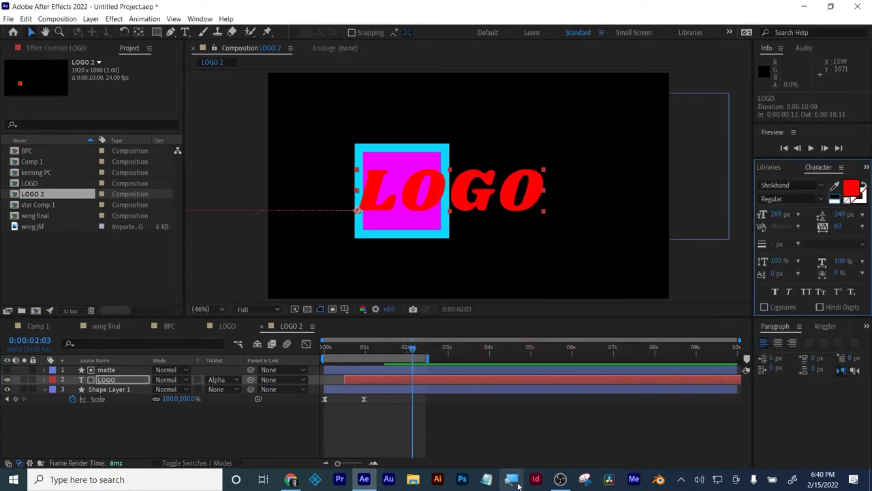
pyautogui.click(520, 418)
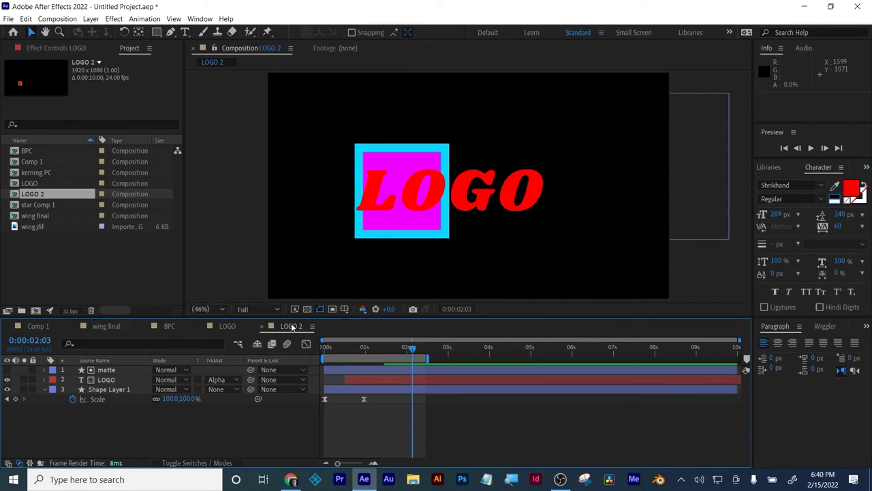
pyautogui.click(229, 327)
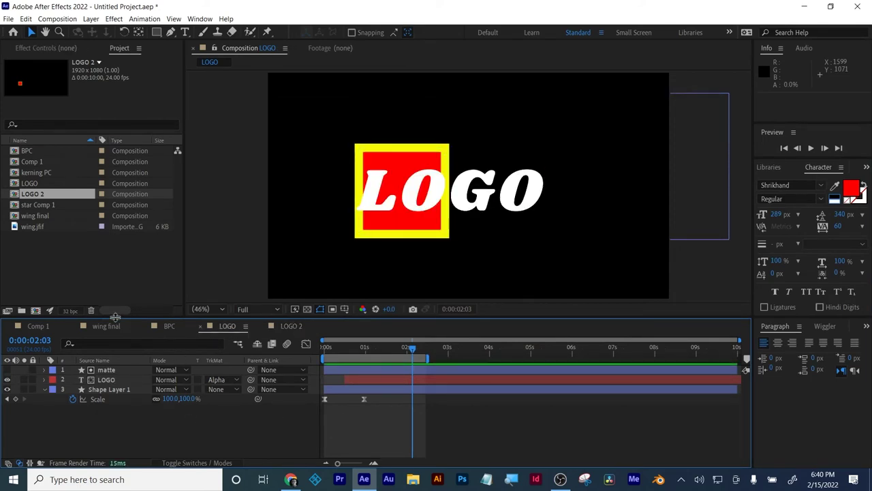
# Create a new 1920 x 1080 composition named "main animation" at 24 frames per second, 10 seconds long.
pyautogui.click(35, 310)
pyautogui.write('main animato')
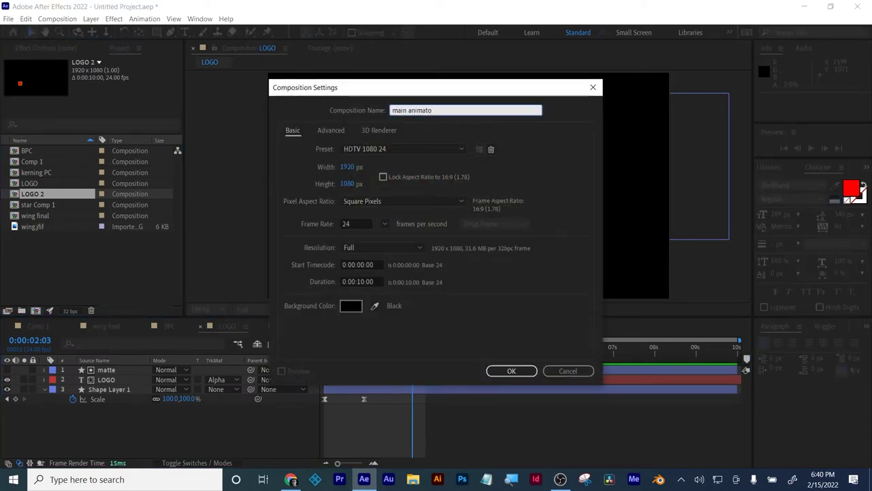
pyautogui.press('BackSpace')
pyautogui.click(502, 371)
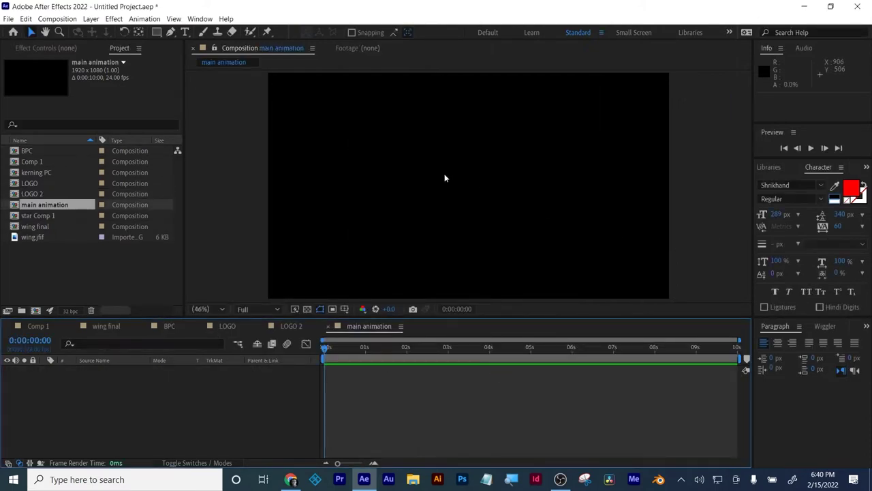
# Add a full-frame solid in gray-yellow A3AA66 to the main animation composition and clear the layer selection.
pyautogui.click(90, 18)
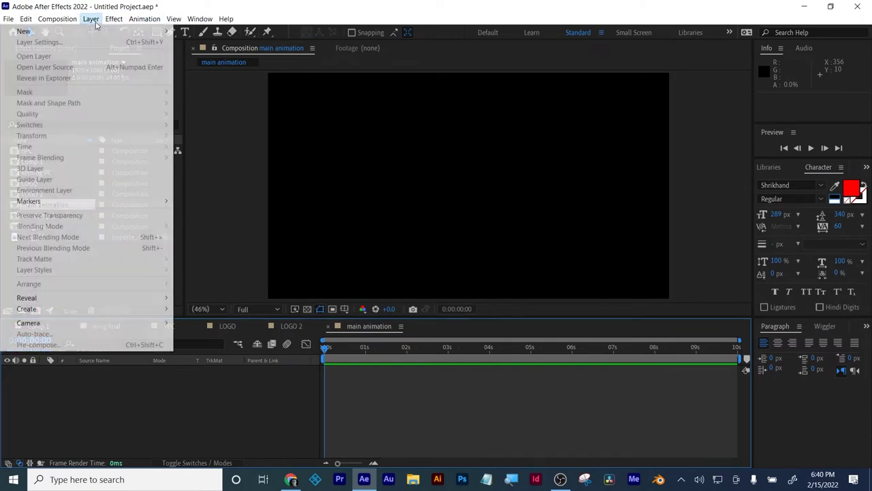
pyautogui.moveTo(93, 31)
pyautogui.click(197, 42)
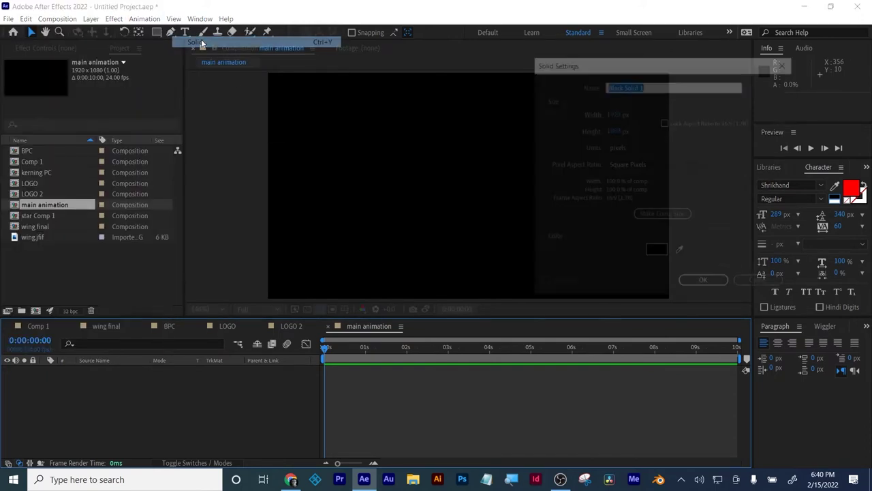
pyautogui.click(664, 252)
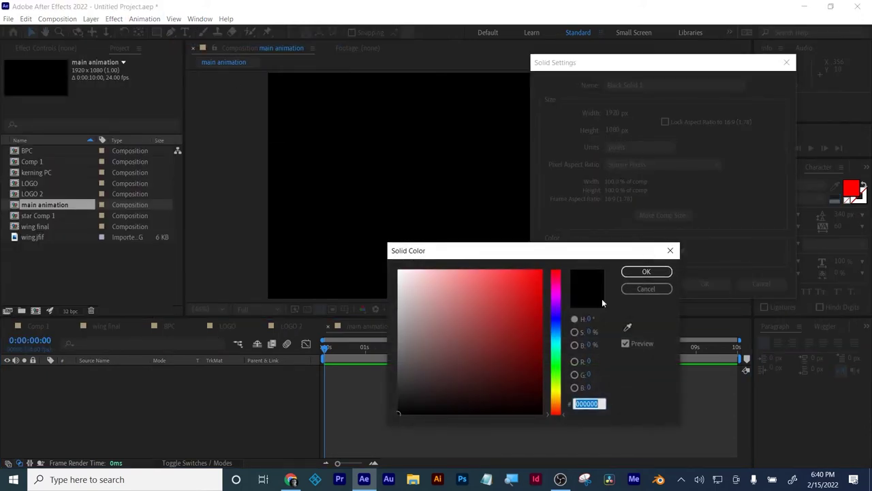
pyautogui.click(558, 388)
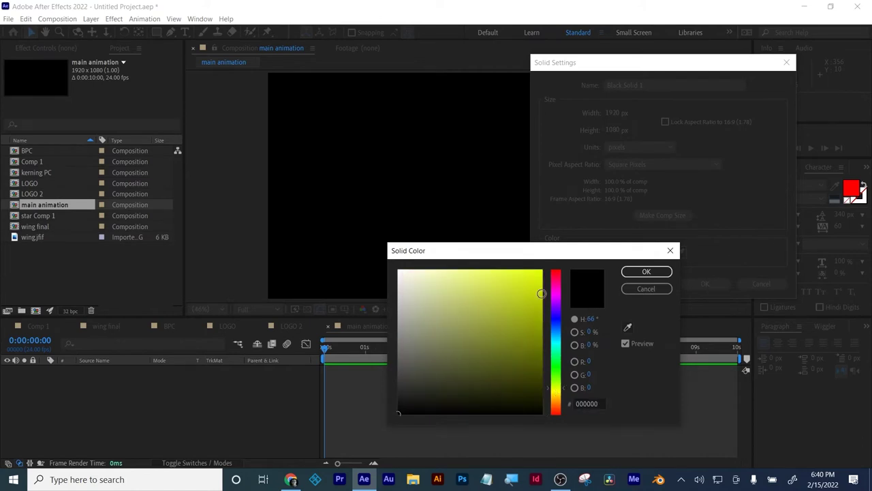
pyautogui.click(455, 317)
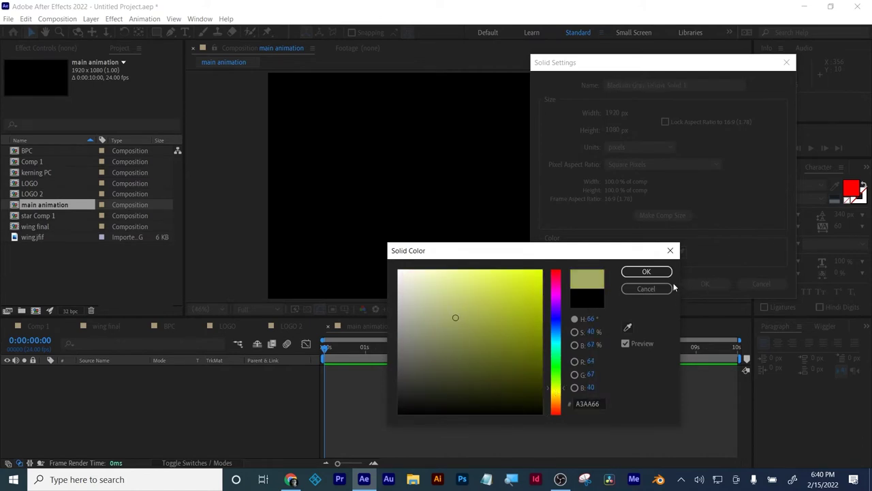
pyautogui.click(646, 271)
pyautogui.click(704, 284)
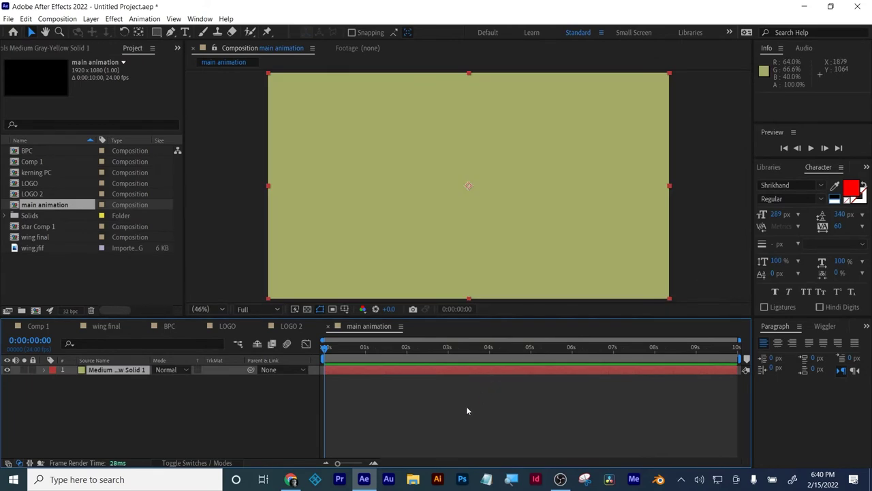
pyautogui.click(467, 411)
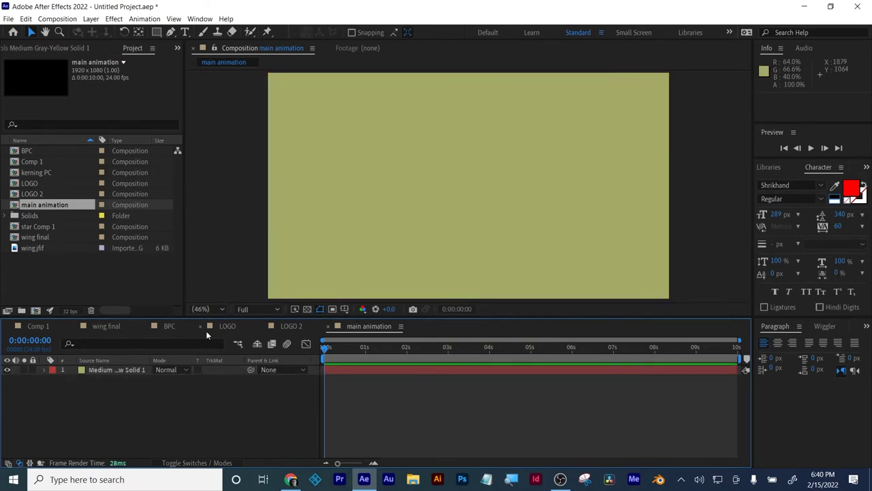
# Place the LOGO composition above the solid in main animation and start keyframing its position at 0:00:00:00.
pyautogui.click(30, 184)
pyautogui.moveTo(101, 362); pyautogui.dragTo(102, 372)
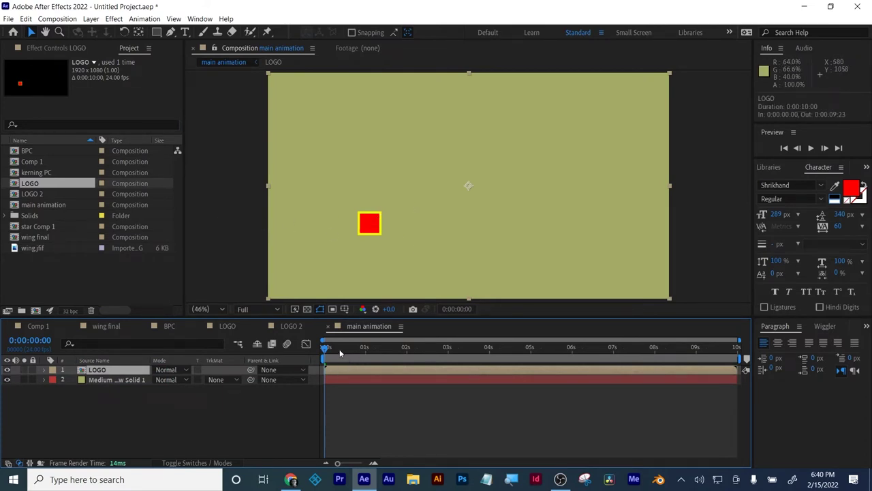
pyautogui.press('p')
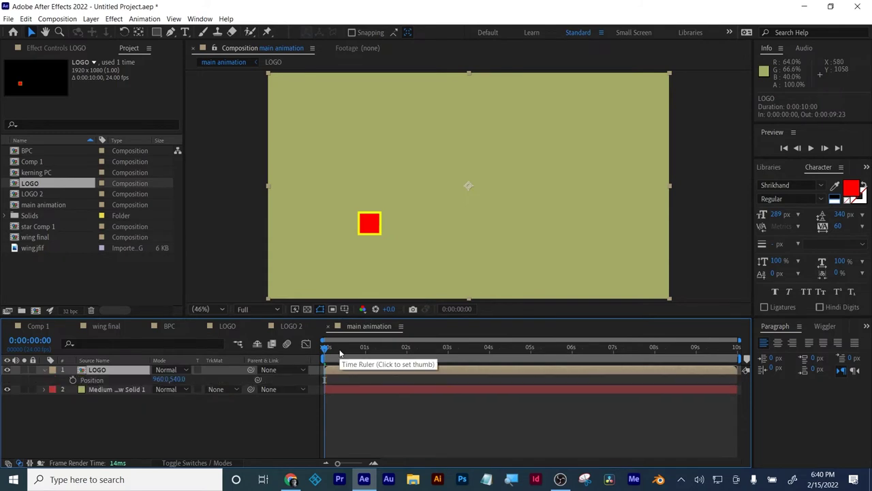
pyautogui.click(73, 379)
# Keyframe the LOGO layer's position at 0:00:00:11 with 960, 540, and set its horizontal position to 261 at 0:00:00:00.
pyautogui.moveTo(328, 349); pyautogui.dragTo(348, 351)
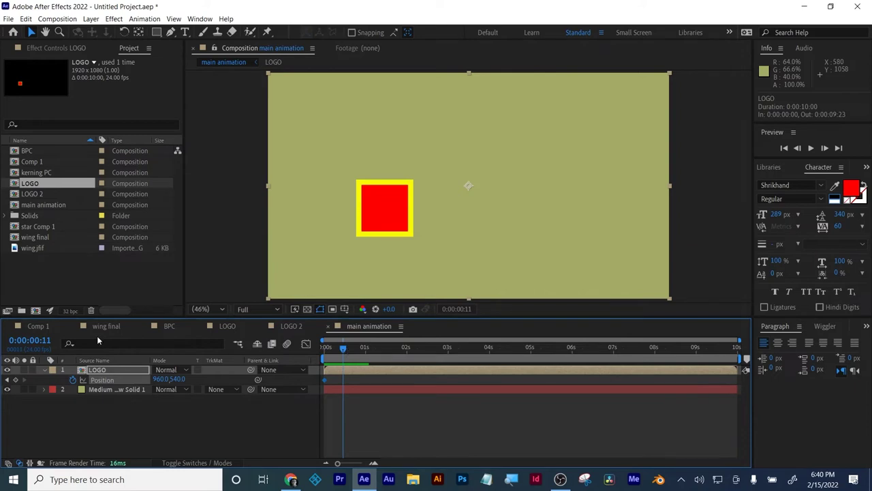
pyautogui.click(14, 380)
pyautogui.moveTo(160, 383); pyautogui.dragTo(2, 431)
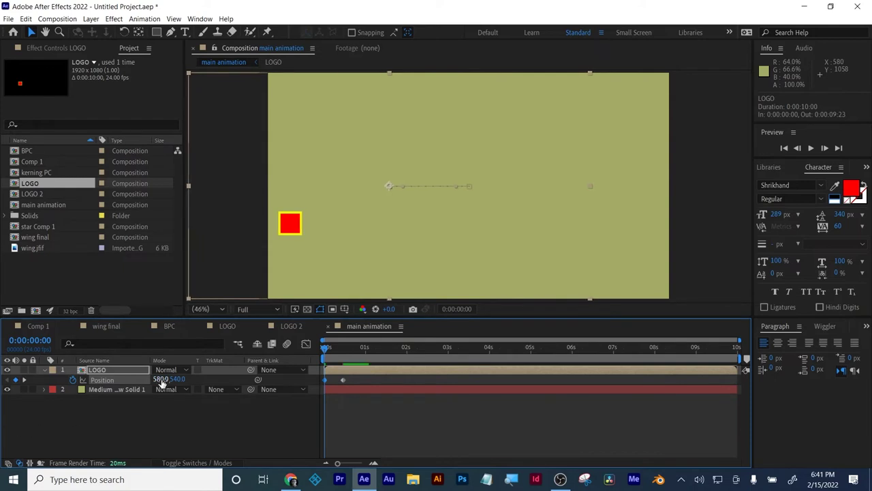
pyautogui.moveTo(160, 384); pyautogui.dragTo(1, 403)
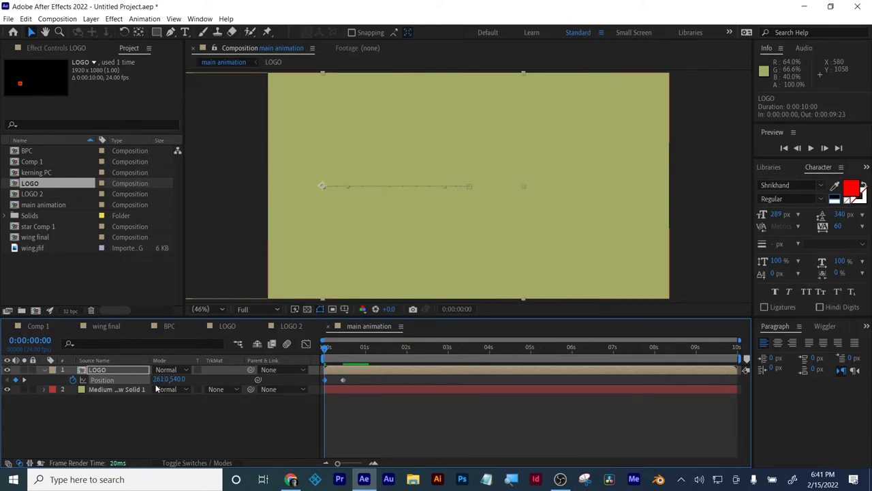
# Enable motion blur for the LOGO layer and the composition, and scrub the slide-in animation to 0:00:00:18.
pyautogui.click(121, 370)
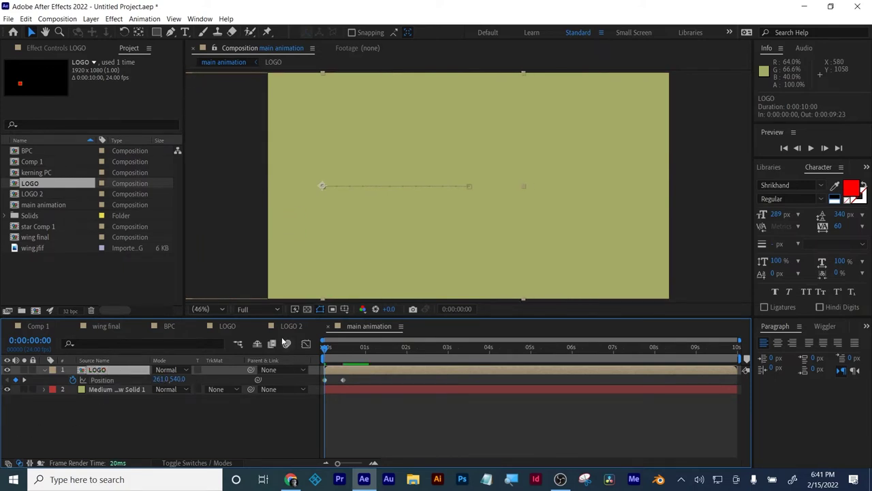
pyautogui.click(189, 463)
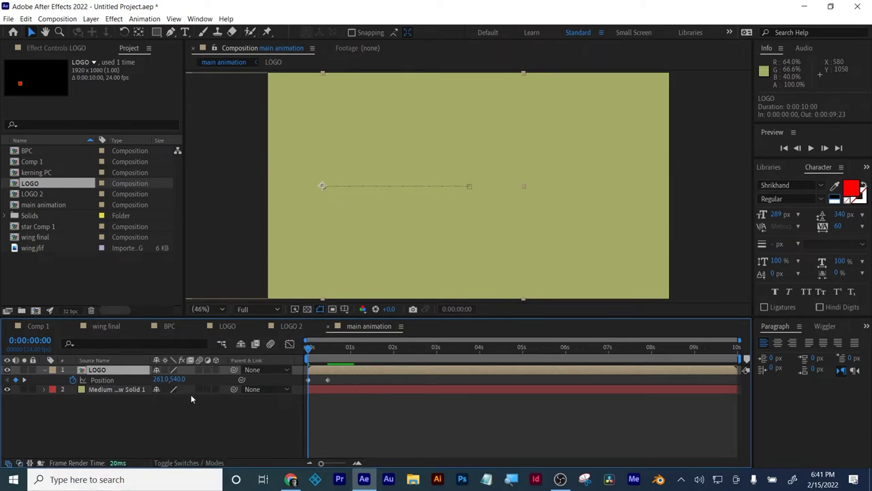
pyautogui.click(199, 369)
pyautogui.click(271, 344)
pyautogui.moveTo(315, 346); pyautogui.dragTo(341, 348)
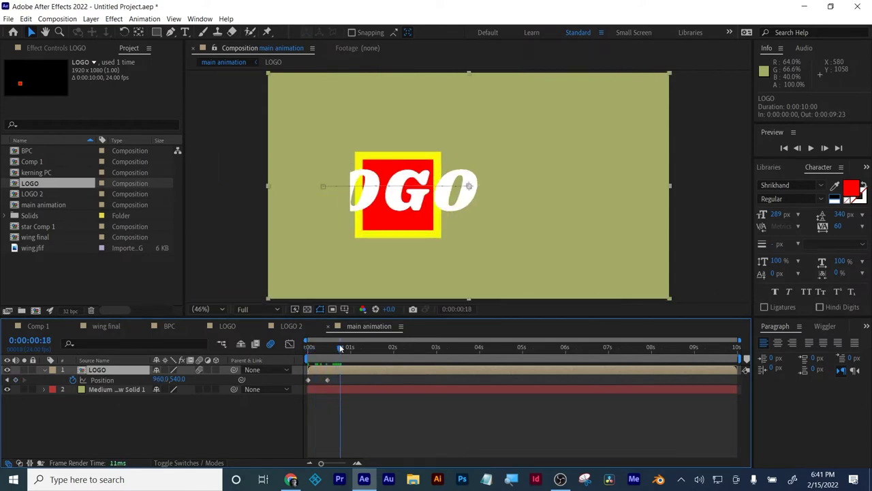
# Search the effects for "glow" and apply the Glow effect to the LOGO layer in main animation.
pyautogui.click(867, 169)
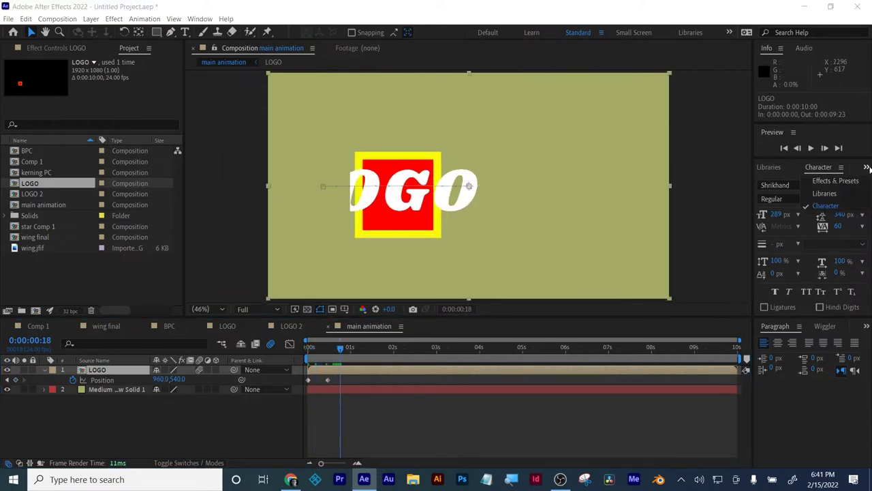
pyautogui.click(842, 183)
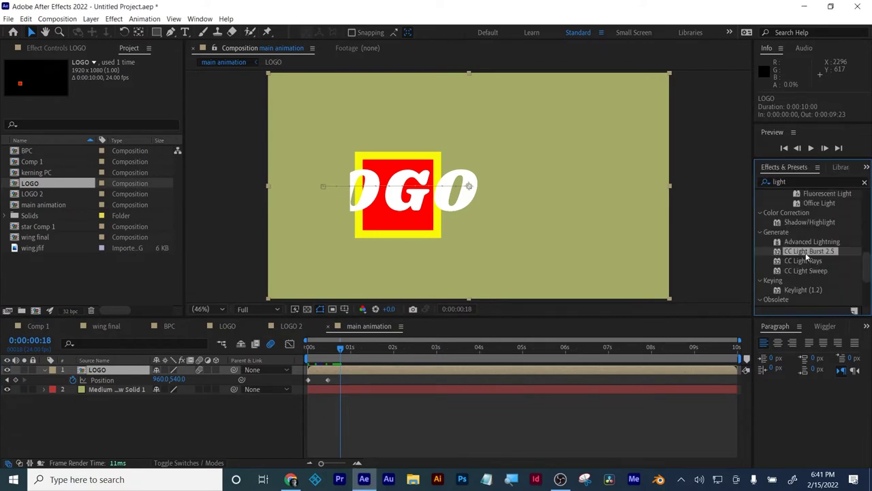
pyautogui.click(799, 183)
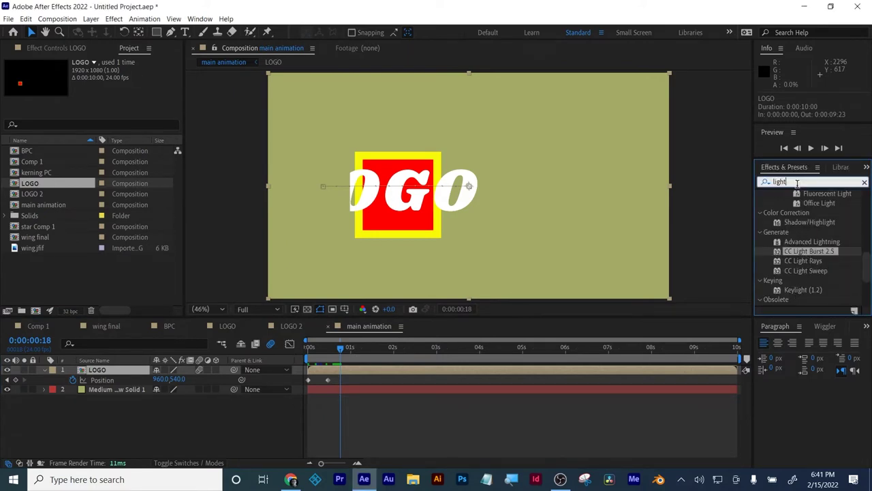
pyautogui.press('BackSpace')
pyautogui.write('glow')
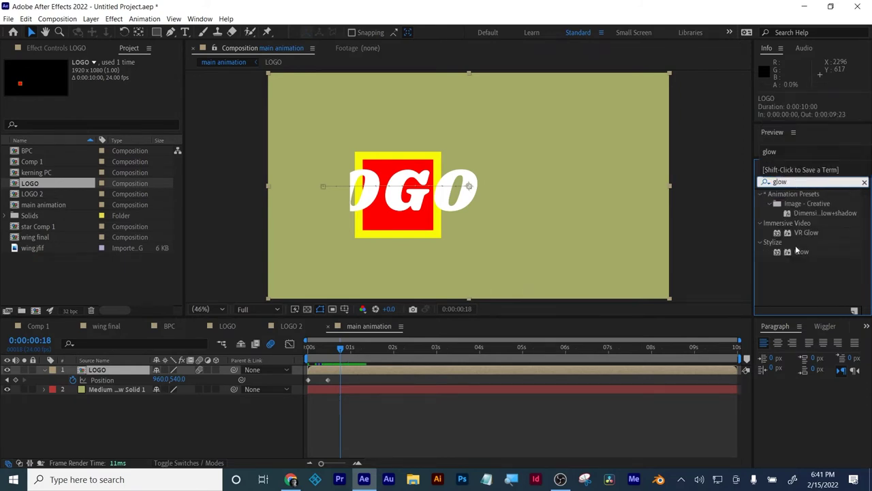
pyautogui.moveTo(802, 252); pyautogui.dragTo(422, 245)
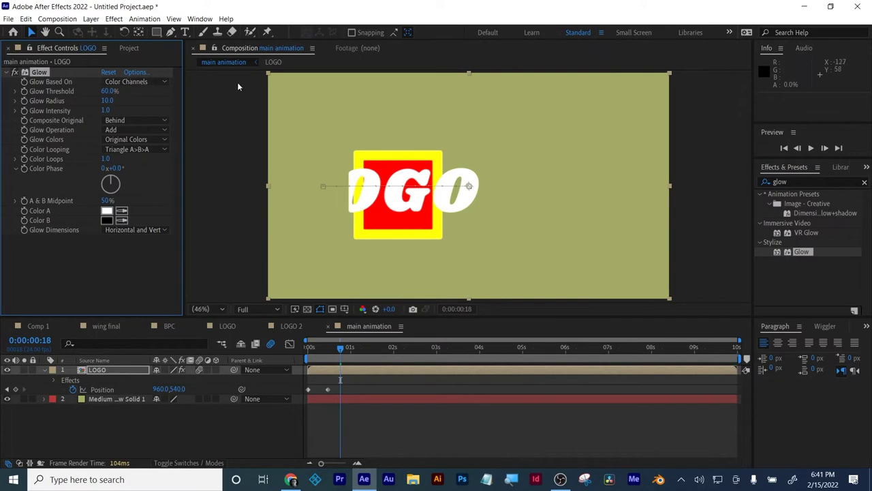
# Set the LOGO layer's Glow Threshold to 51% and Glow Radius to 107, and start keyframing both at 0:00:00:08.
pyautogui.click(134, 52)
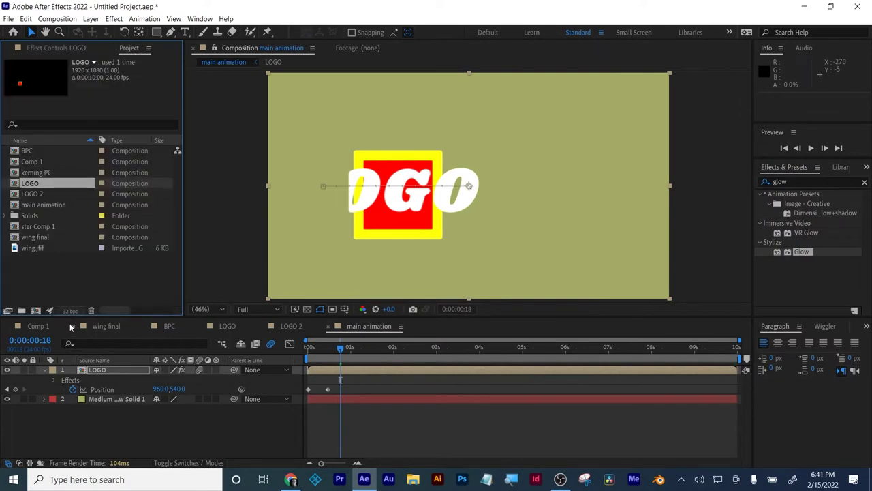
pyautogui.click(68, 49)
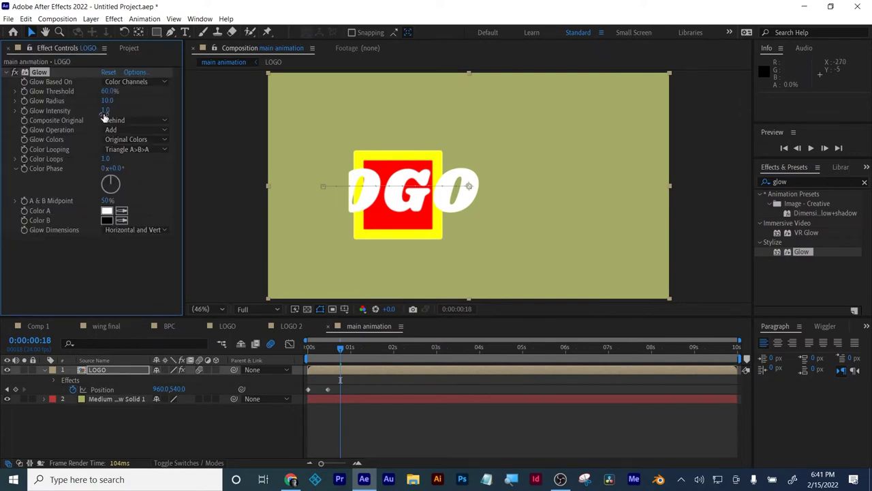
pyautogui.moveTo(107, 96); pyautogui.dragTo(152, 89)
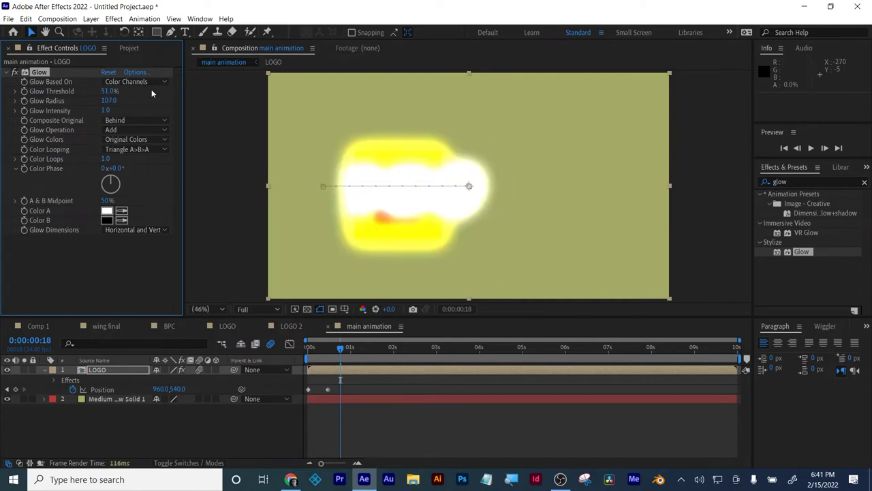
pyautogui.click(310, 352)
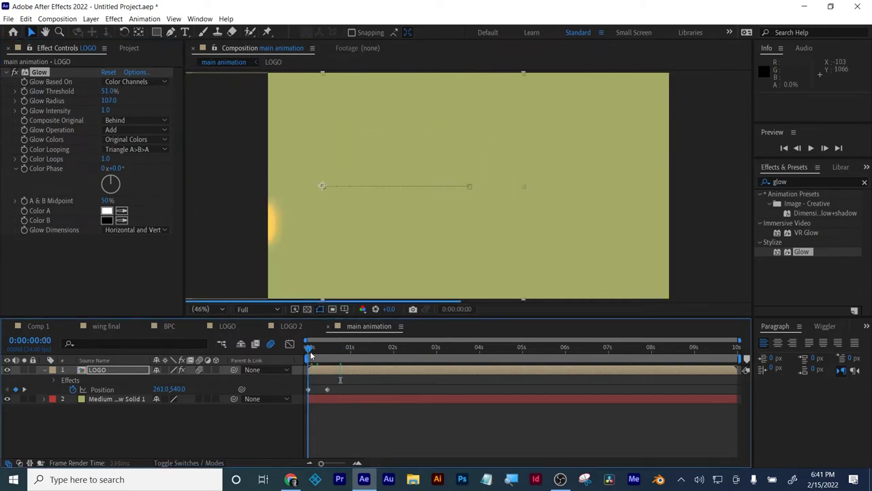
pyautogui.moveTo(310, 354); pyautogui.dragTo(321, 352)
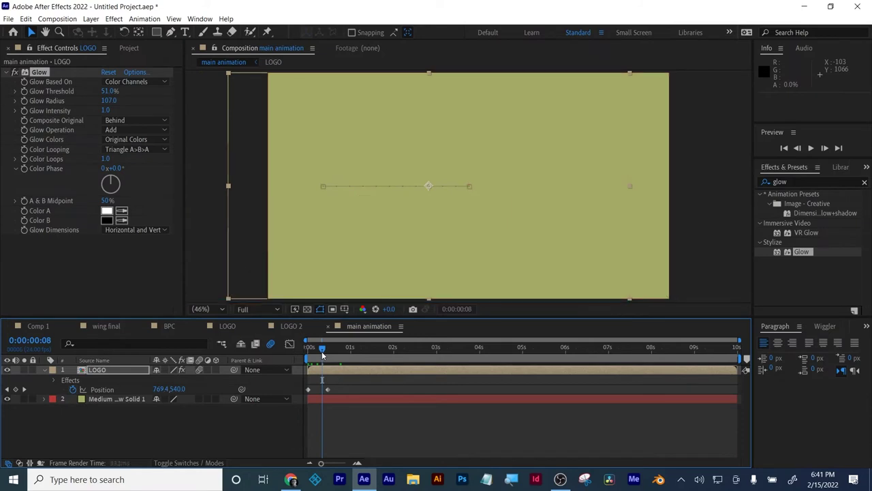
pyautogui.click(24, 107)
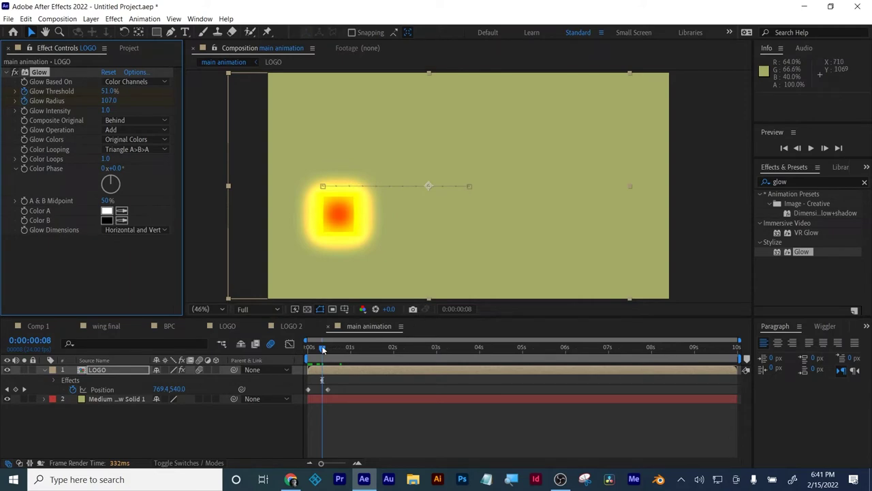
# Keyframe the LOGO layer's Glow Threshold at 0% and Glow Radius at 0 at 0:00:01:06.
pyautogui.moveTo(322, 346); pyautogui.dragTo(362, 348)
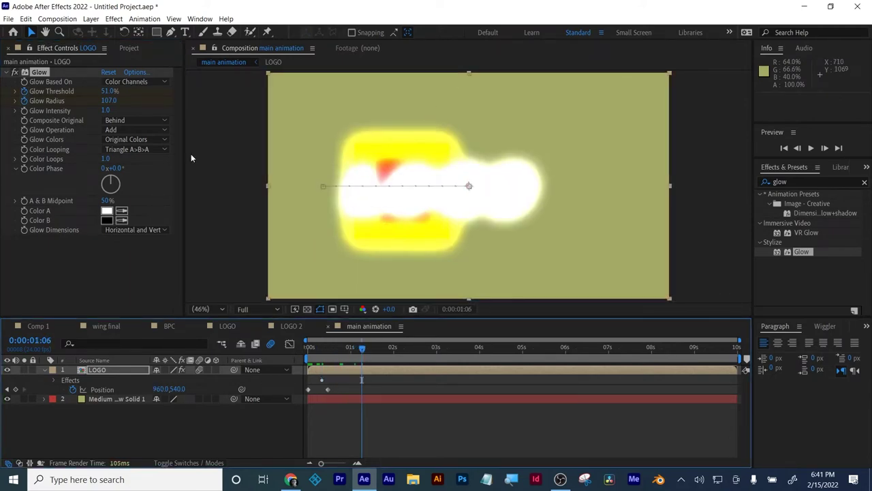
pyautogui.click(110, 91)
pyautogui.write('0')
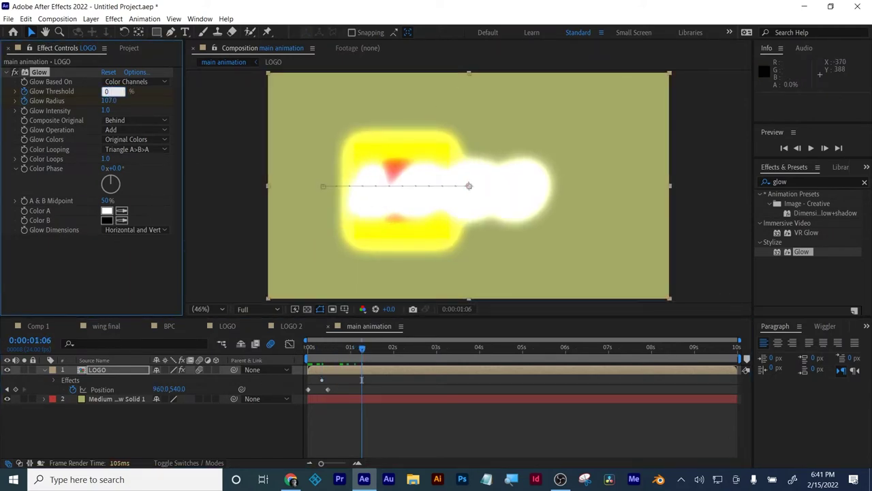
pyautogui.press('Tab')
pyautogui.write('0')
pyautogui.press('Return')
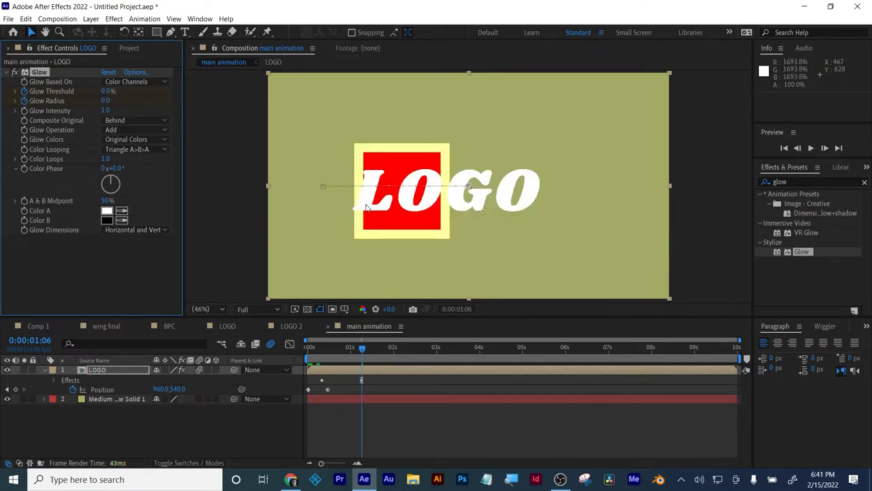
# Shorten main animation's work area to end shortly before 2 seconds and preview the glowing slide-in.
pyautogui.moveTo(738, 359); pyautogui.dragTo(383, 359)
pyautogui.press('space')
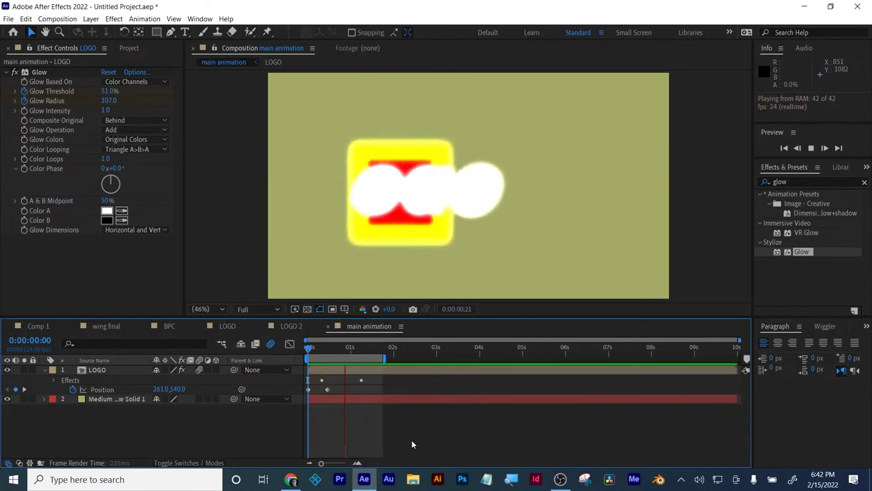
pyautogui.press('space')
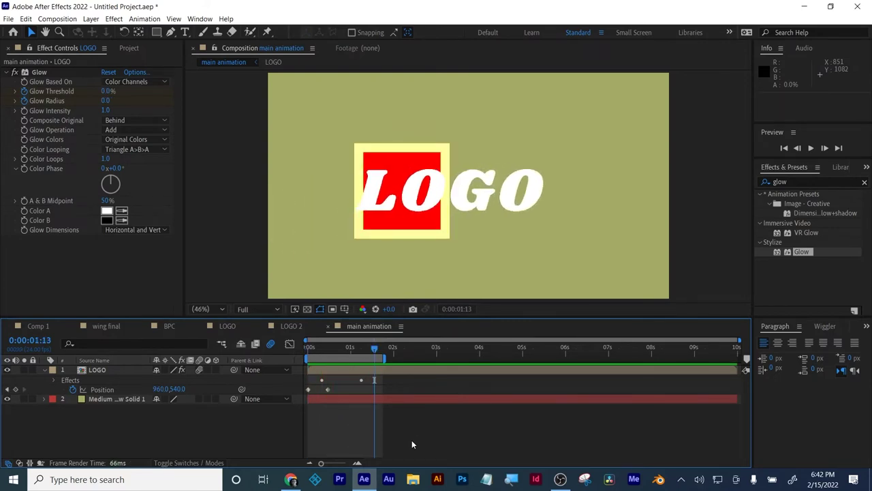
# Look inside the nested LOGO composition and return to main animation.
pyautogui.click(441, 371)
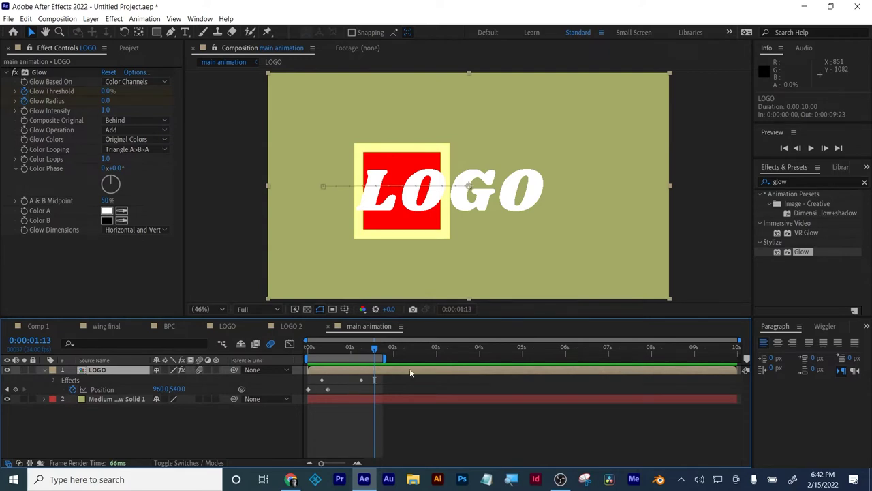
pyautogui.doubleClick(410, 370)
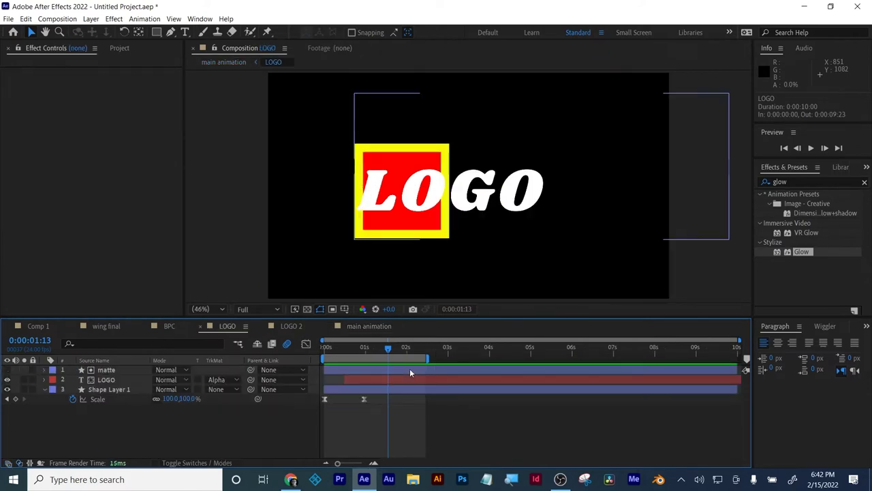
pyautogui.click(369, 326)
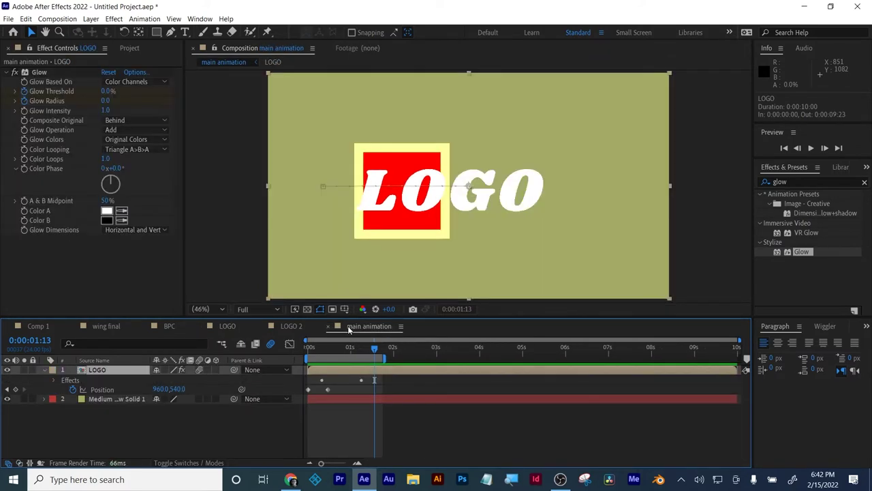
# Replace the LOGO layer's source in main animation with the LOGO 2 composition, keeping its keyframes and effects.
pyautogui.click(129, 48)
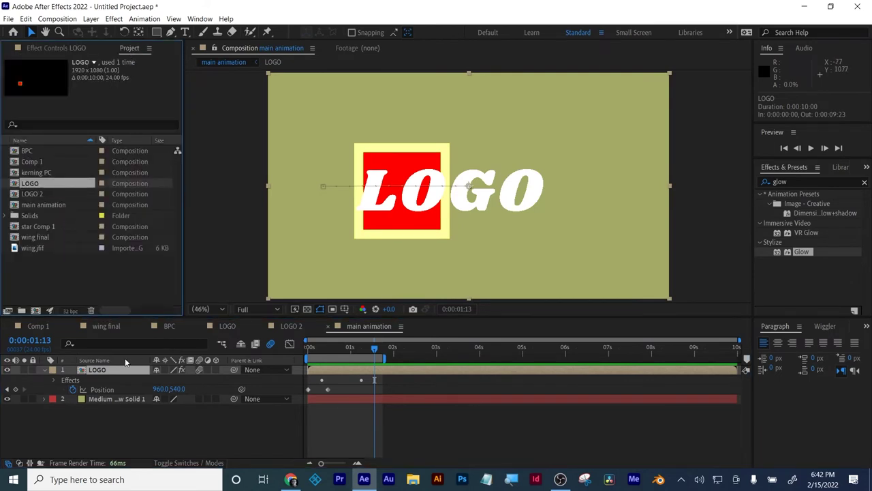
pyautogui.click(98, 372)
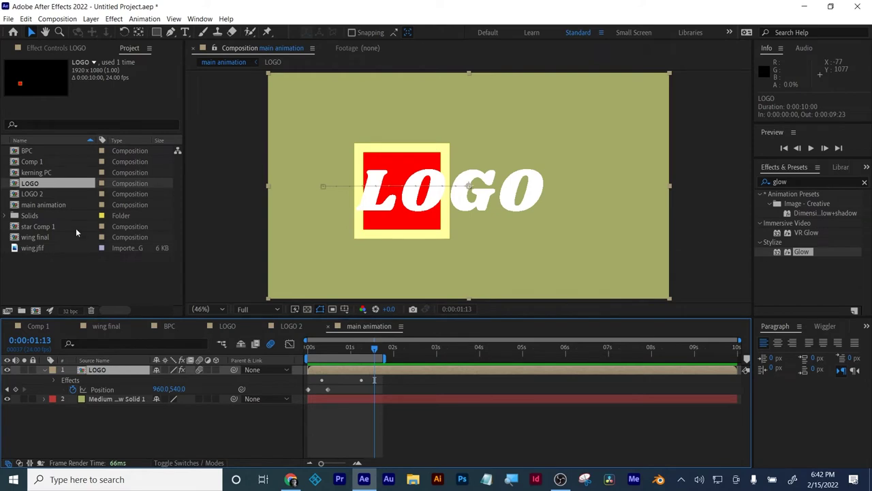
pyautogui.click(33, 195)
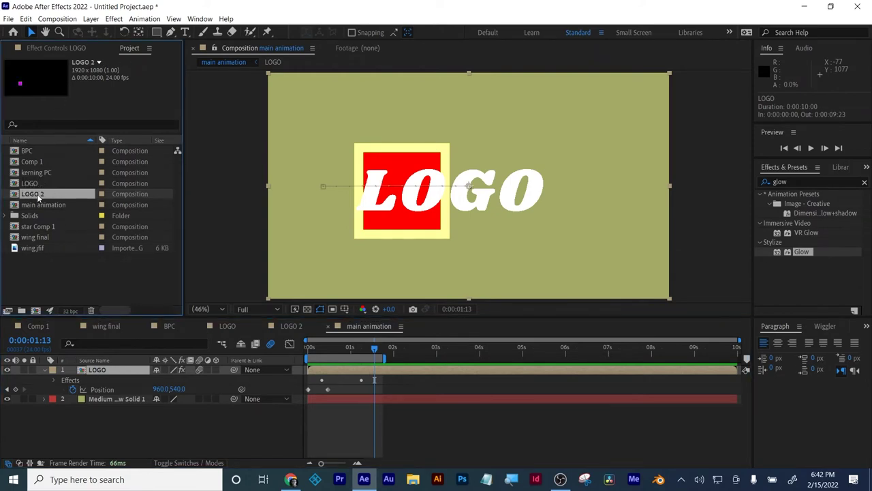
pyautogui.moveTo(39, 198); pyautogui.dragTo(95, 372)
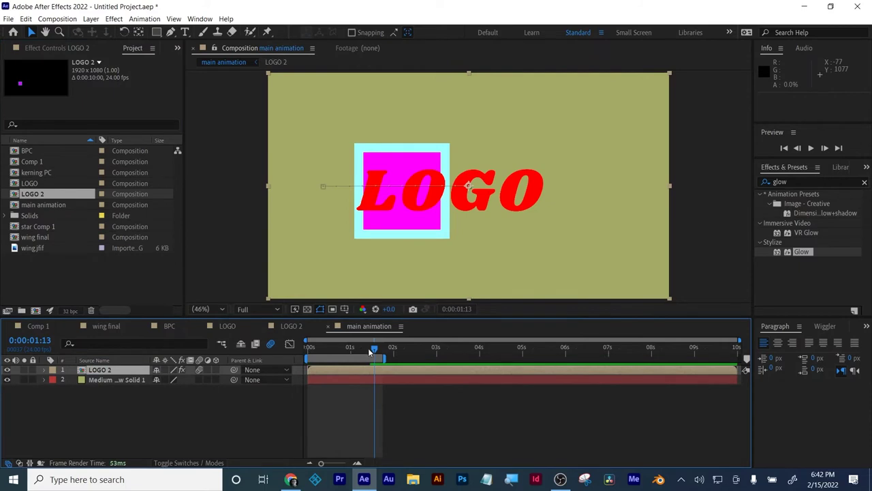
# Preview main animation from 0:00:00:00 with the LOGO 2 layer.
pyautogui.moveTo(373, 351); pyautogui.dragTo(301, 350)
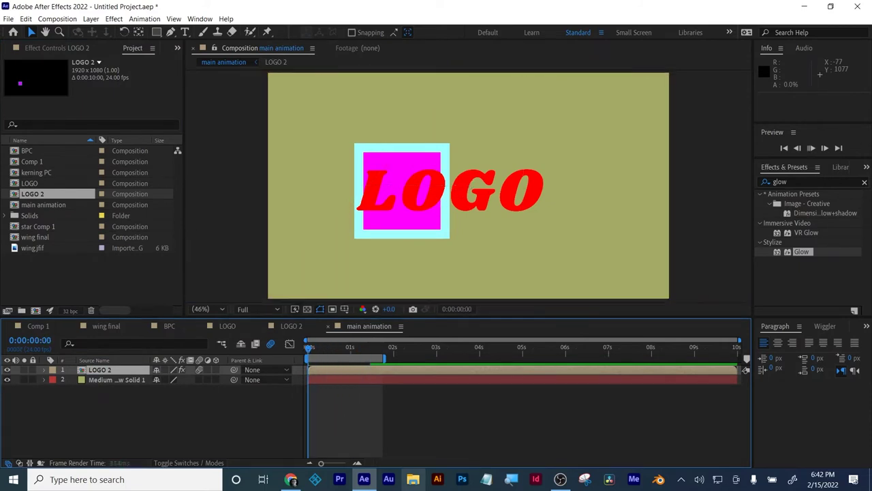
pyautogui.press('space')
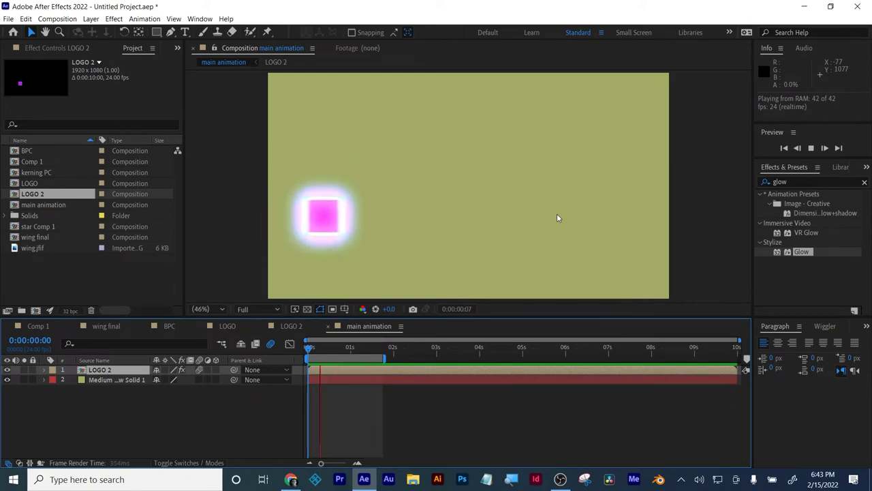
pyautogui.press('space')
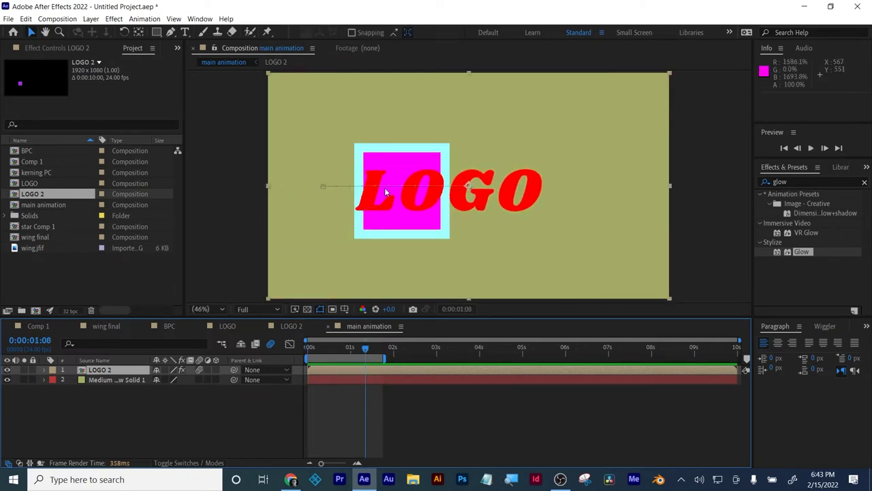
# Duplicate the LOGO 2 composition in the project and rename the copy LOGO Legal.
pyautogui.click(56, 279)
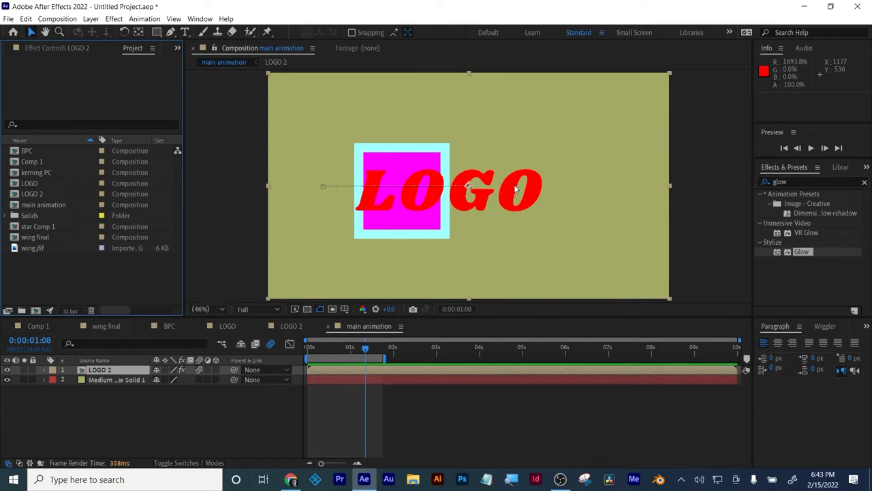
pyautogui.click(36, 196)
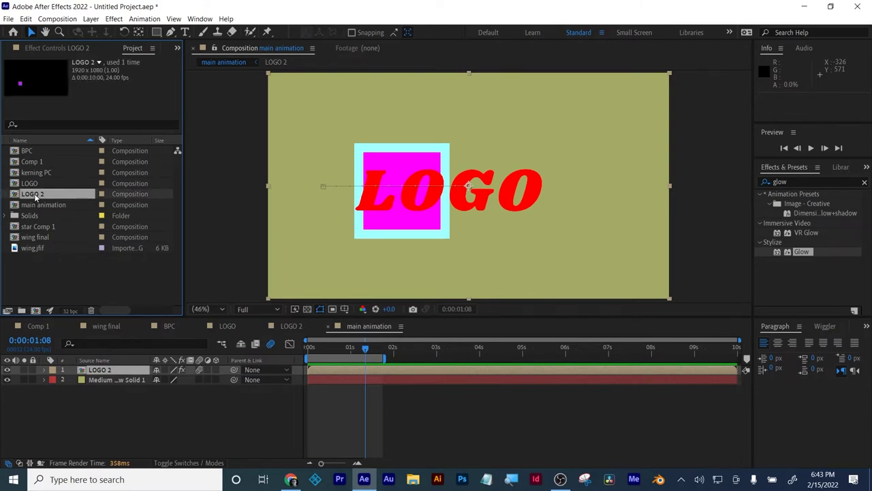
pyautogui.hotkey('ctrl', 'd')
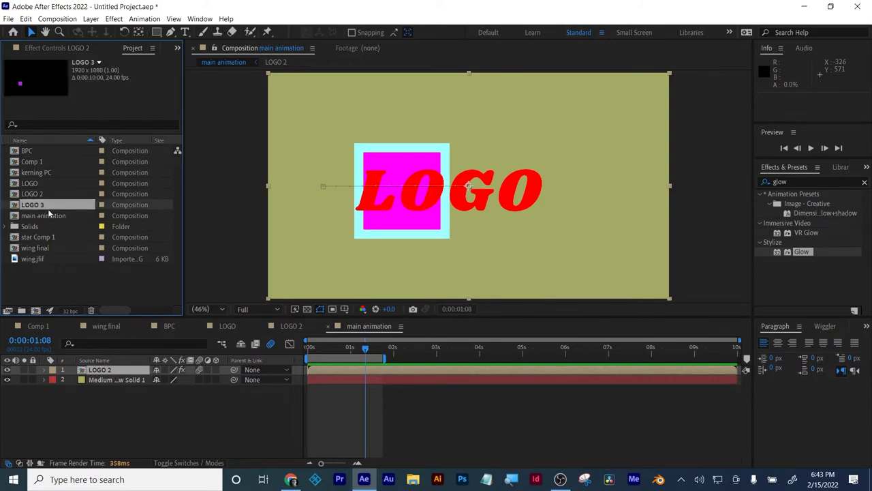
pyautogui.press('Return')
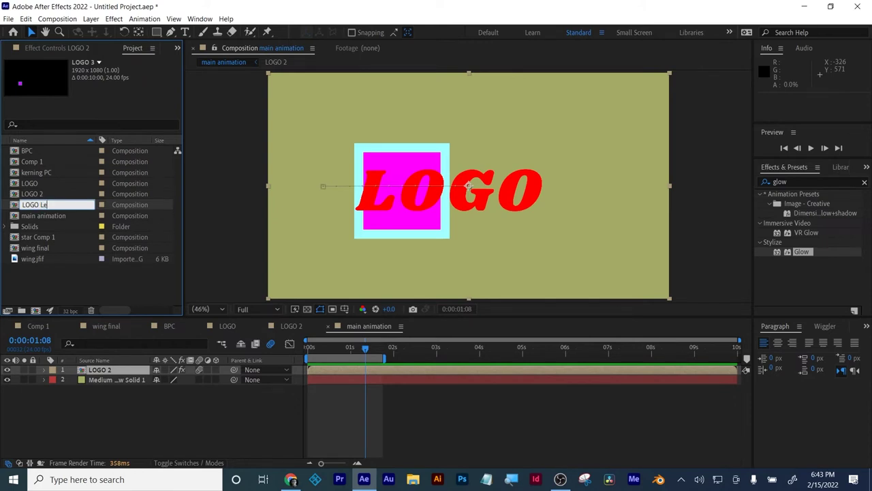
pyautogui.press('Return')
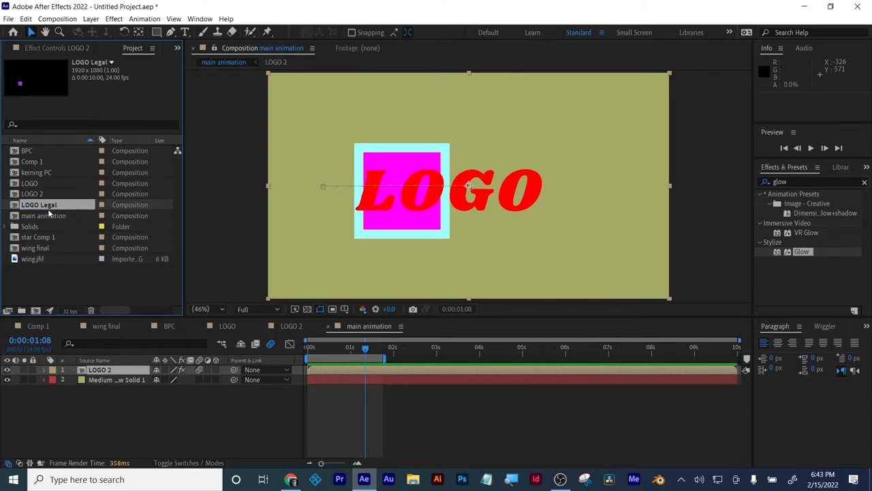
# Change the text of the LOGO layer in the LOGO Legal composition to "Legal" and return to main animation.
pyautogui.doubleClick(37, 205)
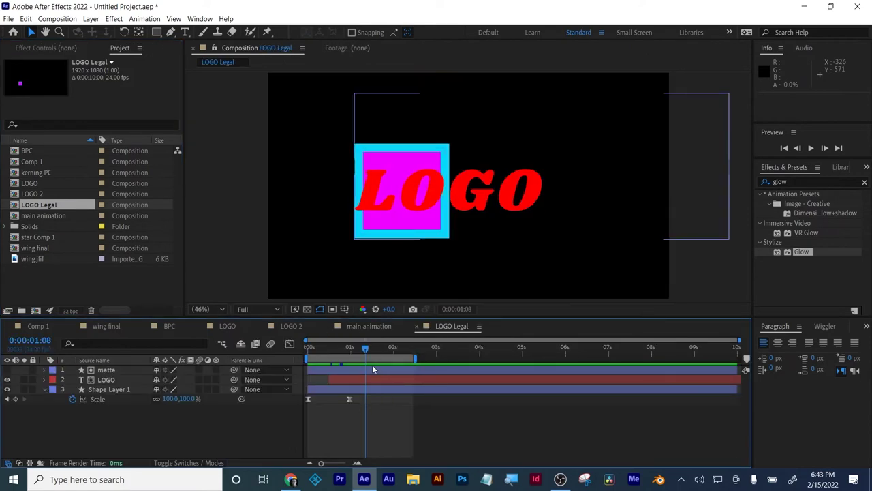
pyautogui.doubleClick(107, 380)
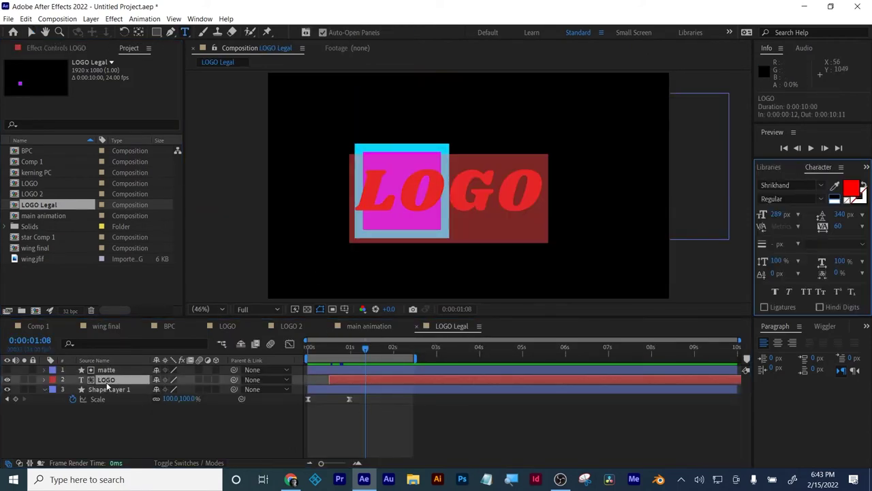
pyautogui.write('Legal')
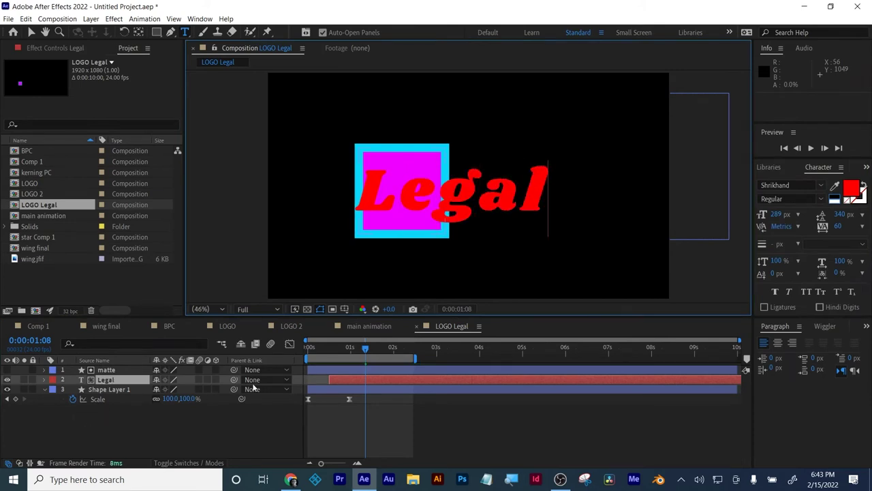
pyautogui.click(368, 326)
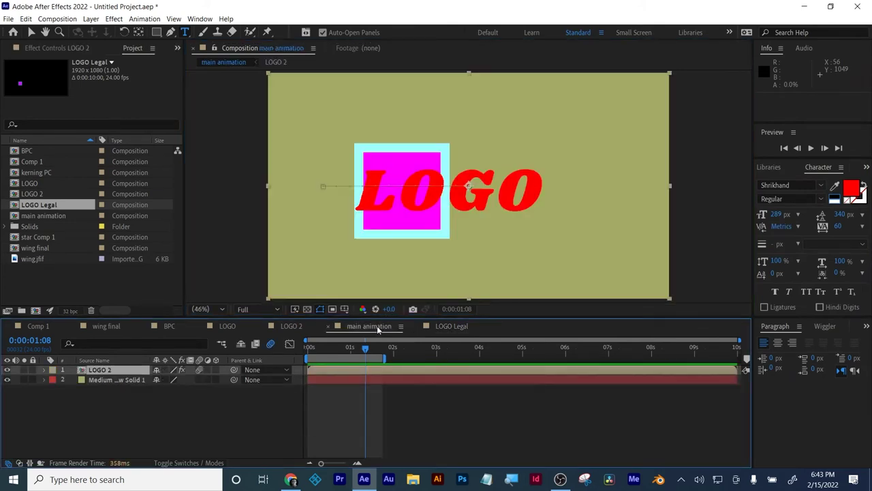
# Replace the LOGO 2 layer's source in main animation with the LOGO Legal composition and preview the animation.
pyautogui.click(31, 32)
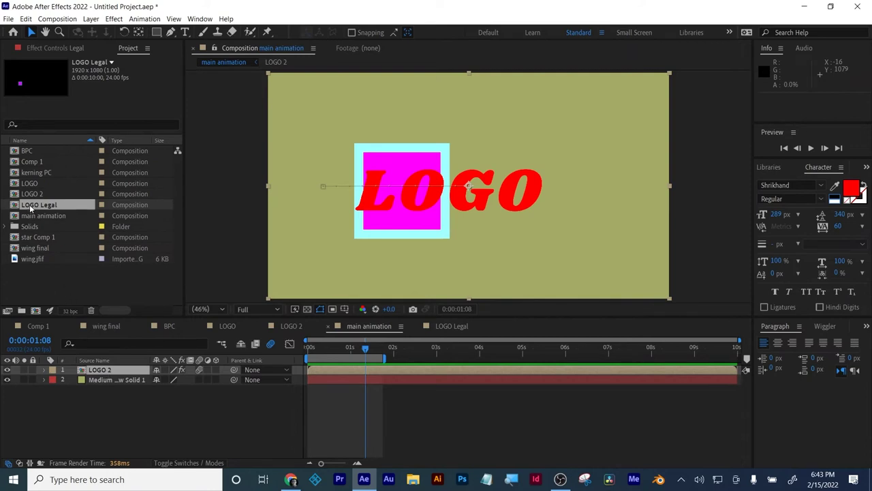
pyautogui.moveTo(30, 209); pyautogui.dragTo(105, 371)
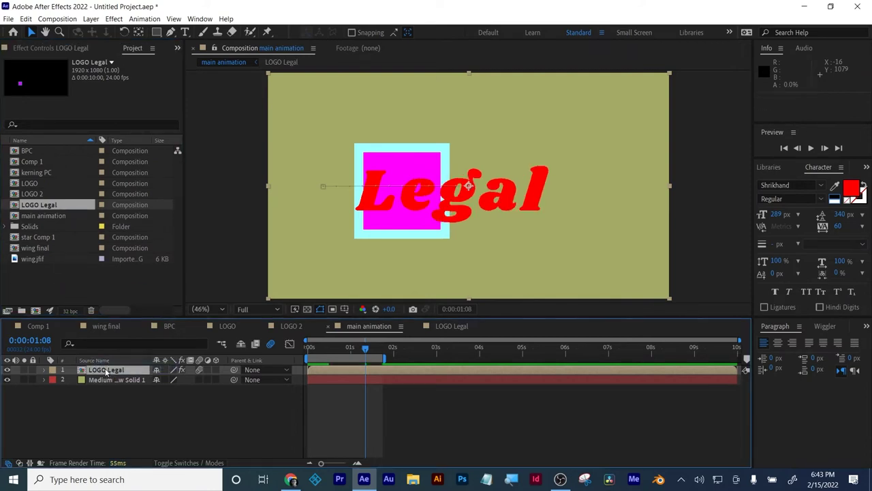
pyautogui.press('space')
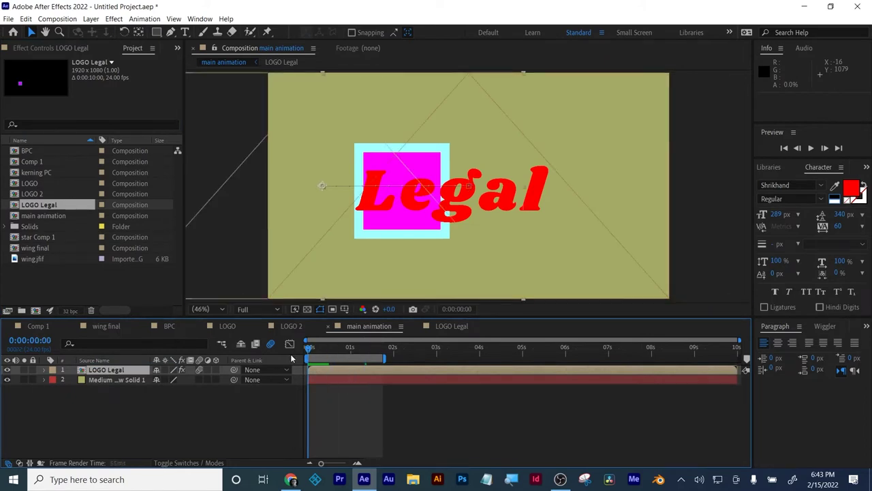
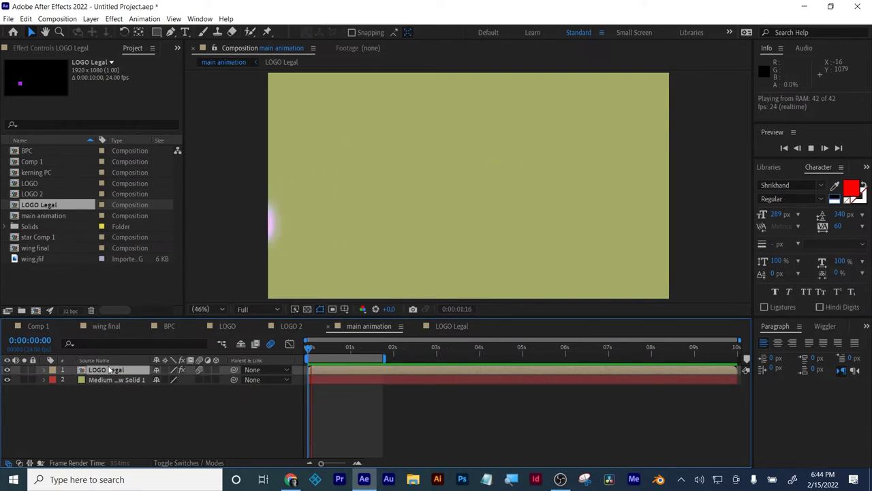
pyautogui.click(407, 434)
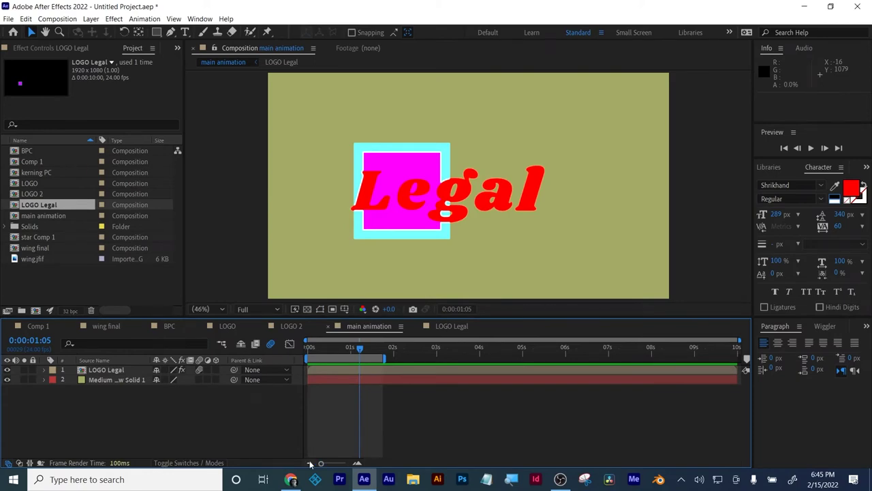
# Switch to the browser, check the Art 228 bullet lectures document and return to After Effects.
pyautogui.click(291, 479)
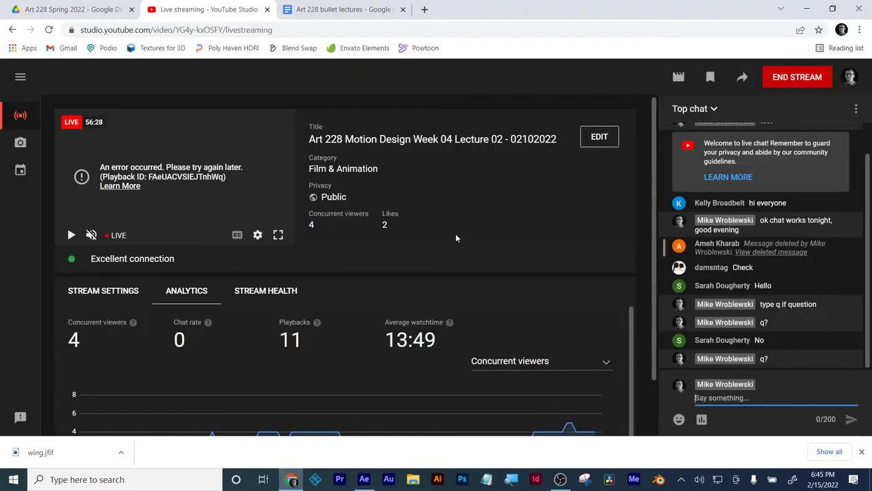
pyautogui.click(352, 12)
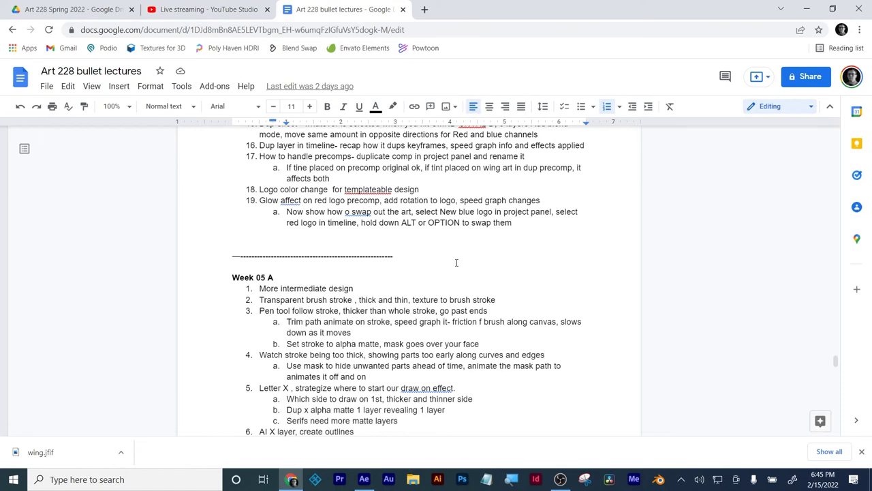
pyautogui.click(805, 9)
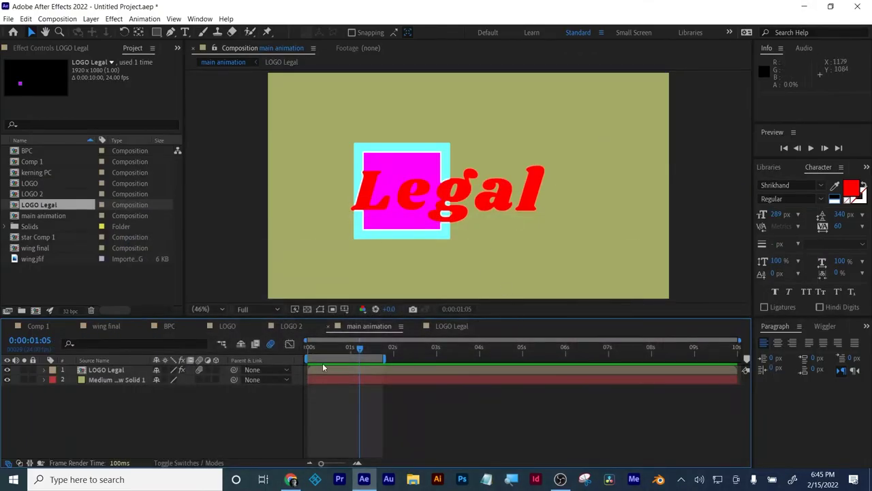
# Go to 0:00:00:15 in main animation and add an adjustment layer above the LOGO Legal layer.
pyautogui.press('space')
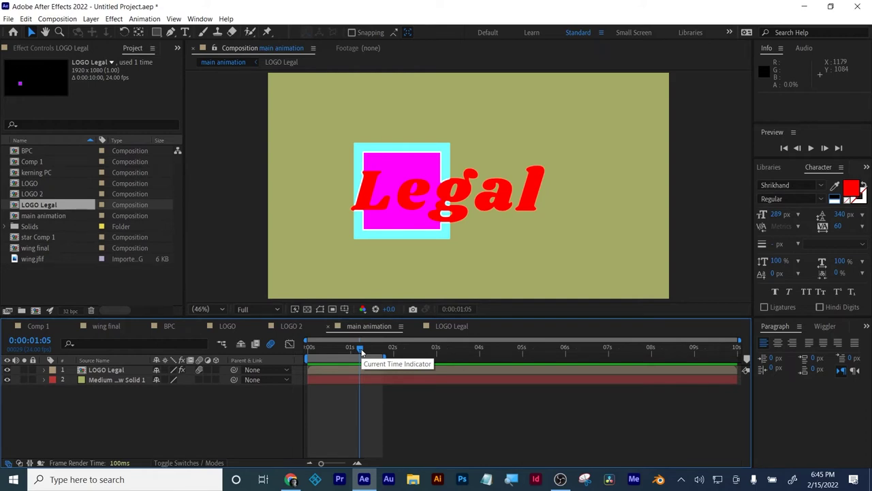
pyautogui.moveTo(360, 350); pyautogui.dragTo(334, 349)
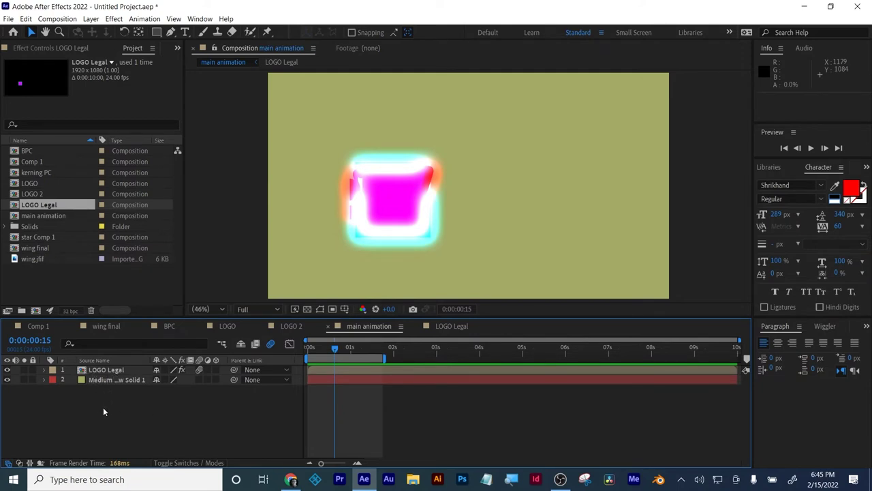
pyautogui.click(91, 18)
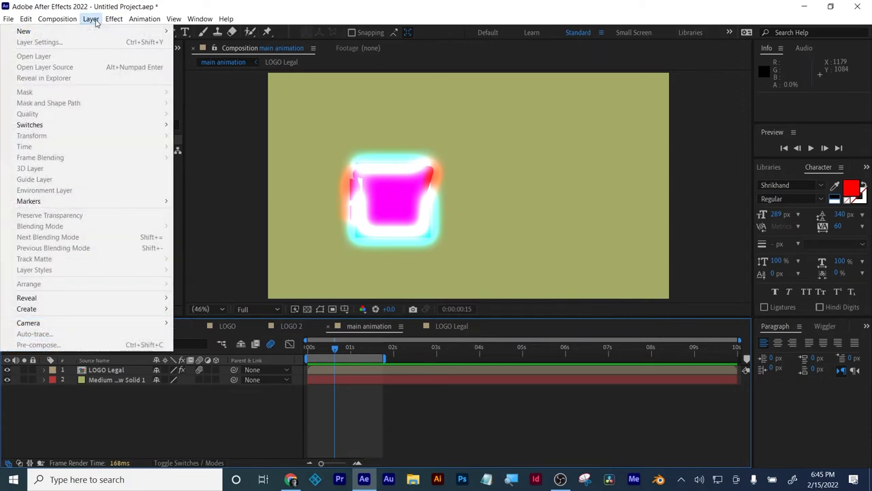
pyautogui.moveTo(144, 32)
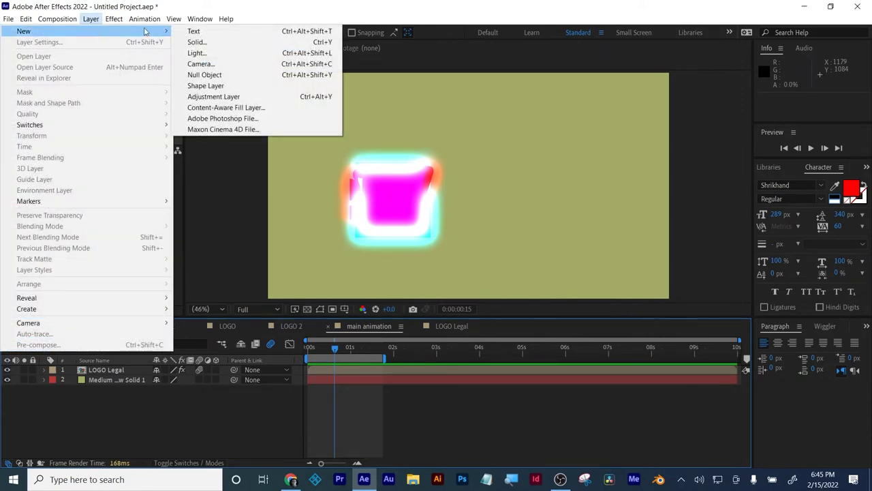
pyautogui.click(196, 94)
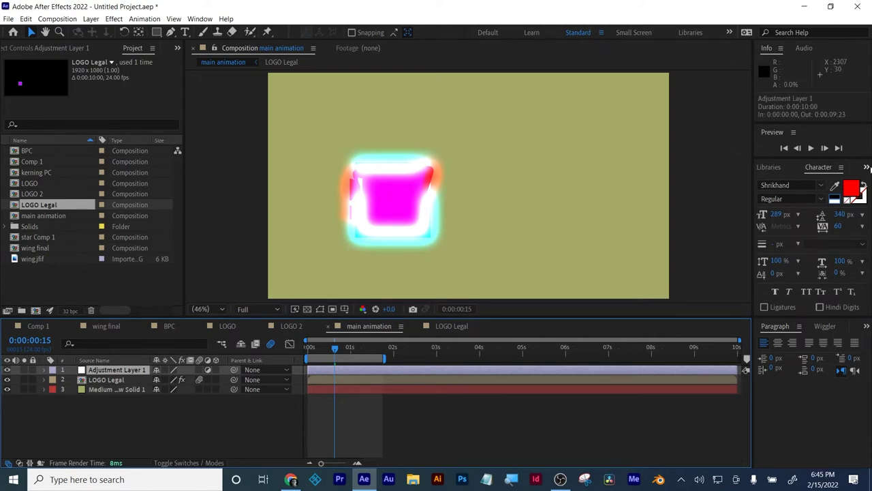
# Clear the effects search, browse the Stylize effects and apply CC Kaleida to the adjustment layer.
pyautogui.click(866, 167)
pyautogui.click(851, 177)
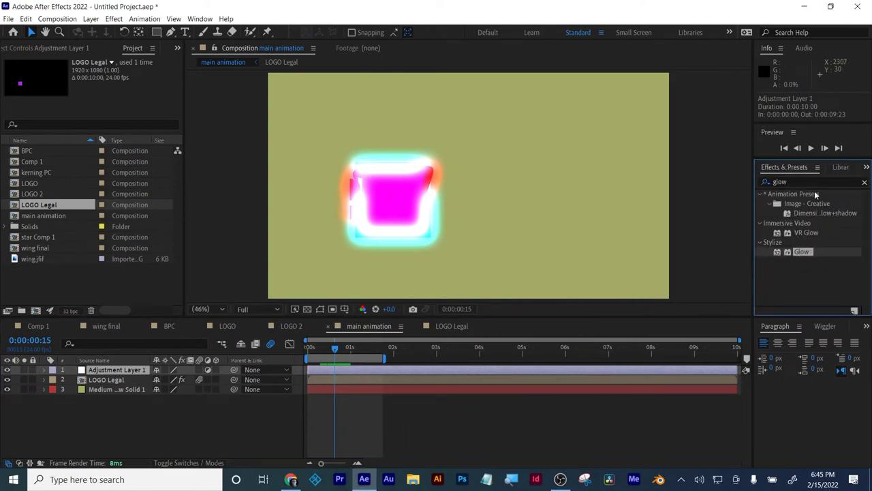
pyautogui.click(800, 178)
pyautogui.press('BackSpace')
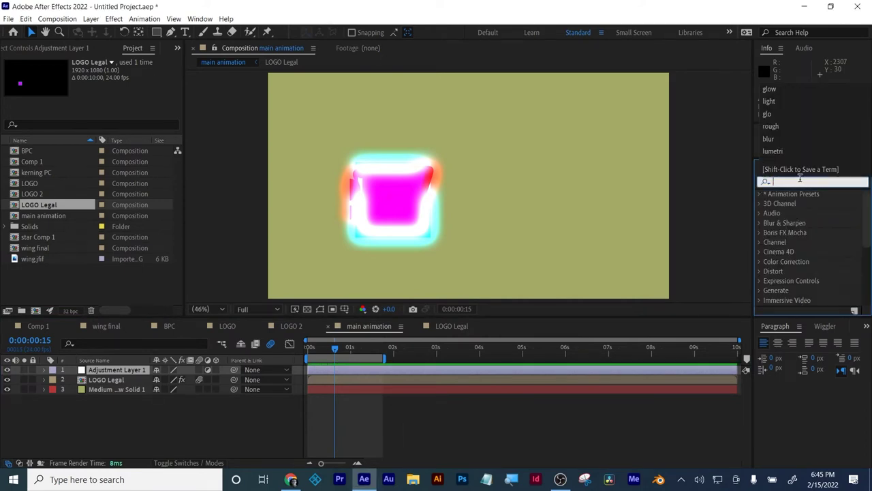
pyautogui.scroll(-4, 814, 259)
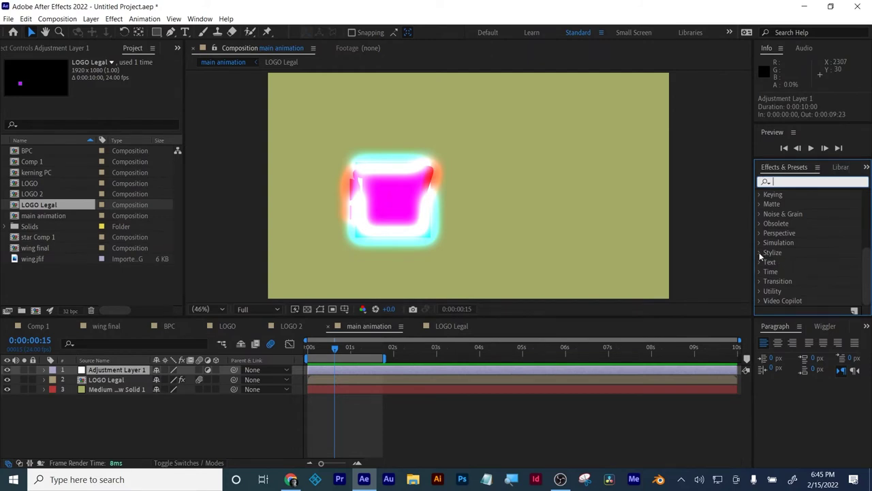
pyautogui.click(760, 252)
pyautogui.click(819, 251)
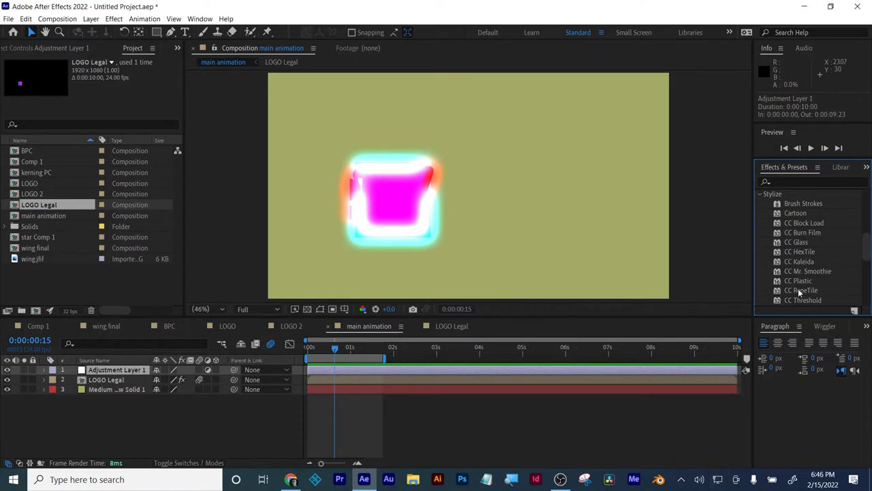
pyautogui.moveTo(799, 261); pyautogui.dragTo(586, 370)
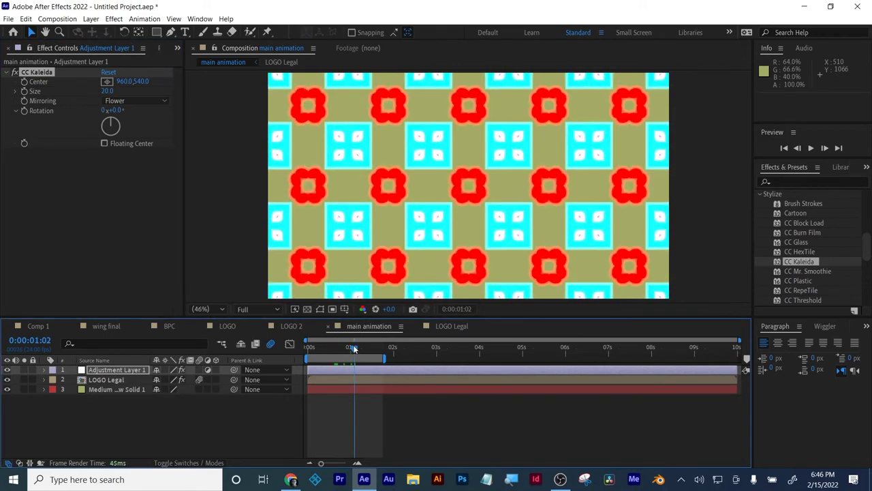
# Set the CC Kaleida size to 32.1 and its mirroring to Wheel on the adjustment layer.
pyautogui.moveTo(333, 347); pyautogui.dragTo(370, 347)
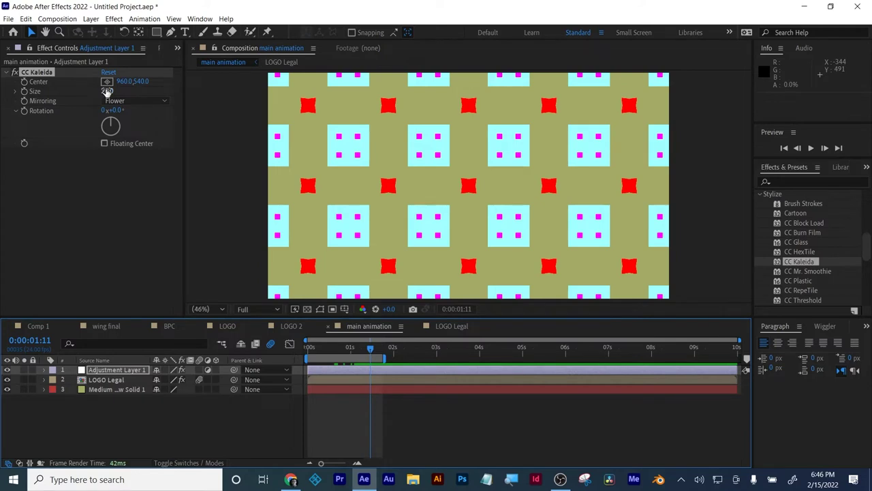
pyautogui.moveTo(107, 91); pyautogui.dragTo(169, 83)
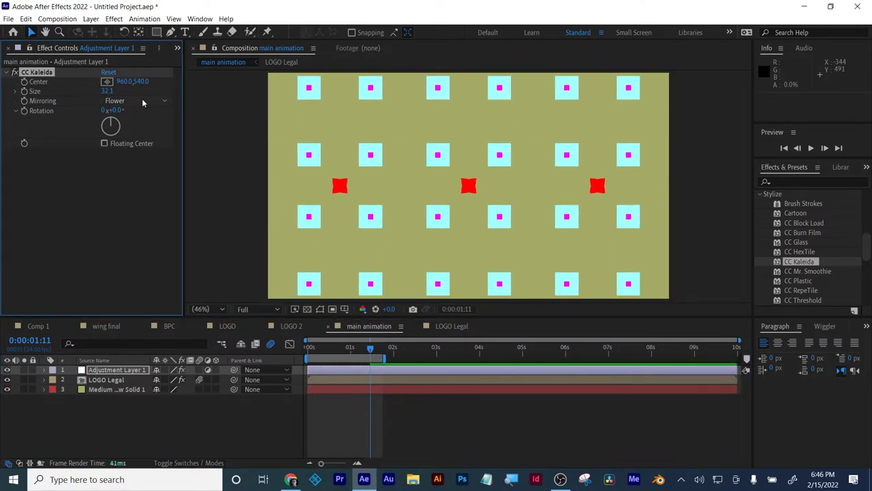
pyautogui.click(142, 100)
pyautogui.click(137, 122)
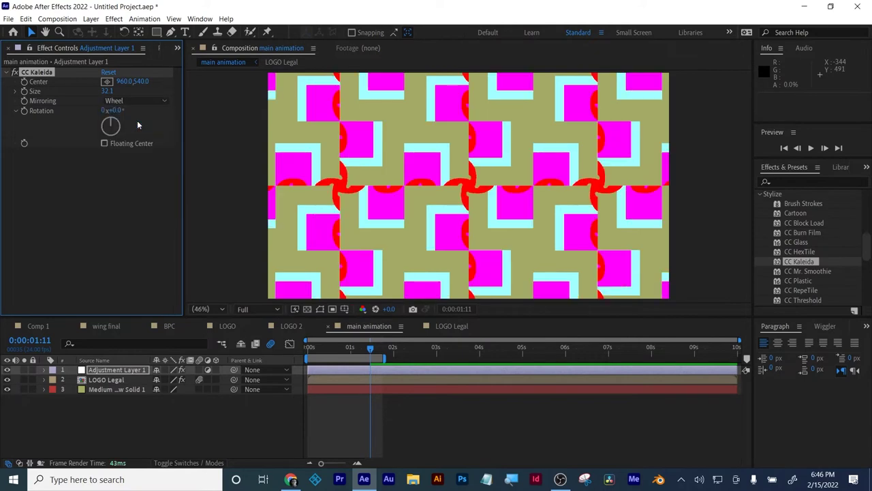
# Preview main animation with the kaleidoscope effect and extend the work area end to 0:00:04:03.
pyautogui.click(310, 353)
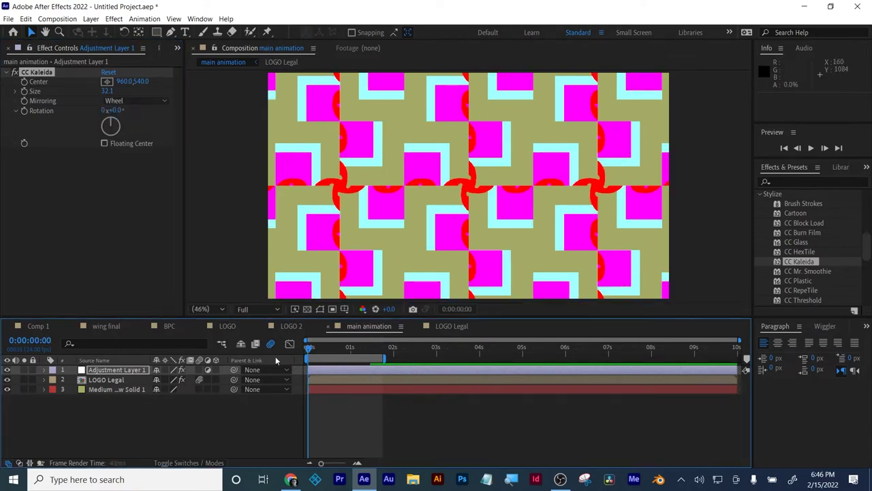
pyautogui.press('space')
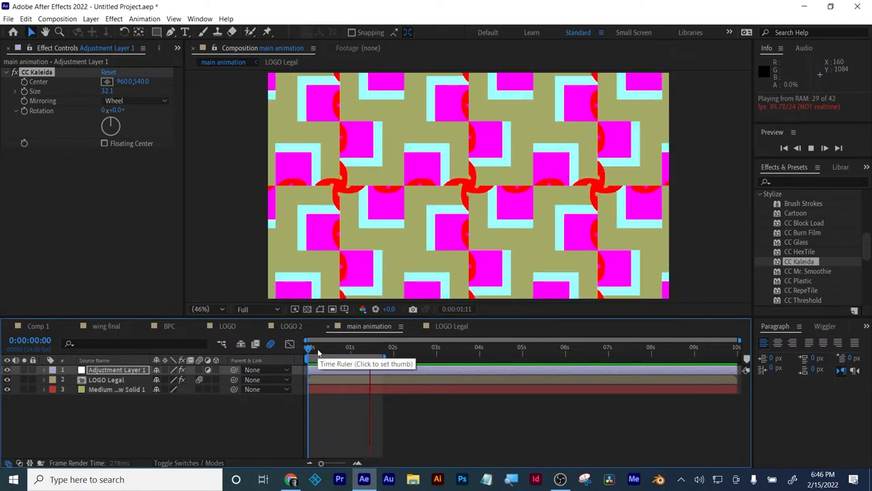
pyautogui.click(318, 350)
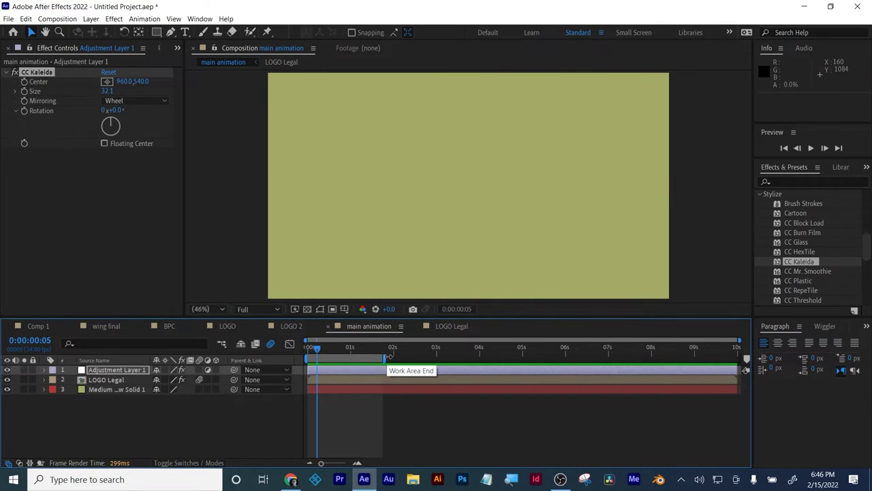
pyautogui.moveTo(386, 358); pyautogui.dragTo(491, 351)
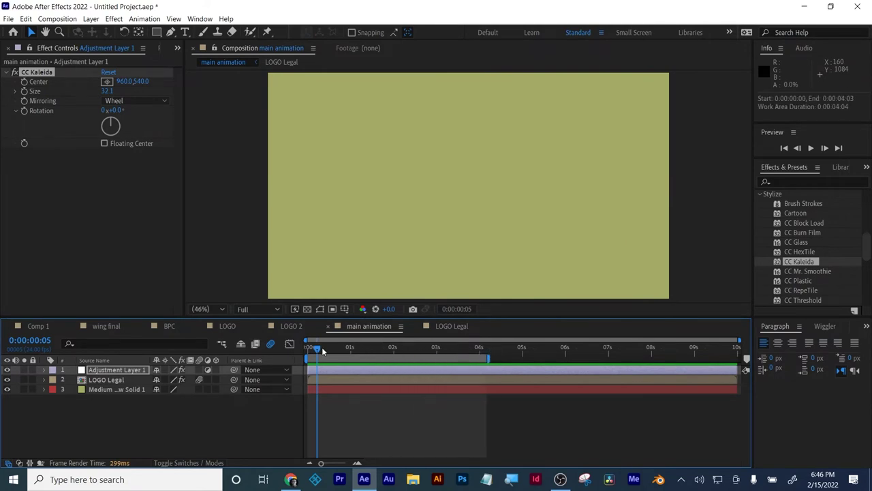
# Keyframe the CC Kaleida size at 32.1 on 0:00:01:14 and at 1.0 on 0:00:02:07.
pyautogui.moveTo(317, 349); pyautogui.dragTo(377, 347)
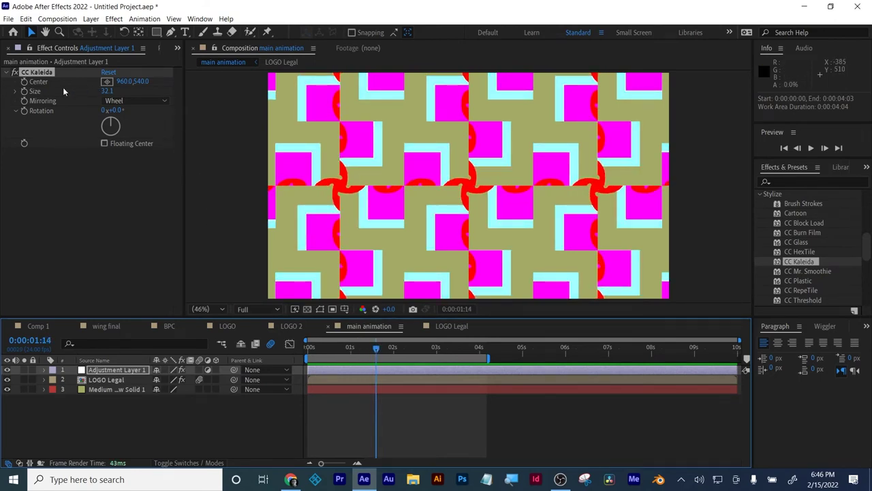
pyautogui.click(24, 92)
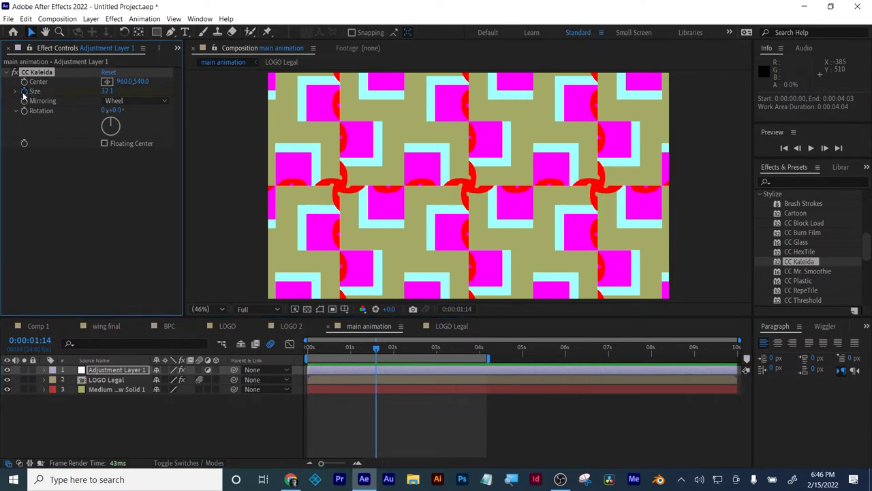
pyautogui.moveTo(381, 348); pyautogui.dragTo(407, 348)
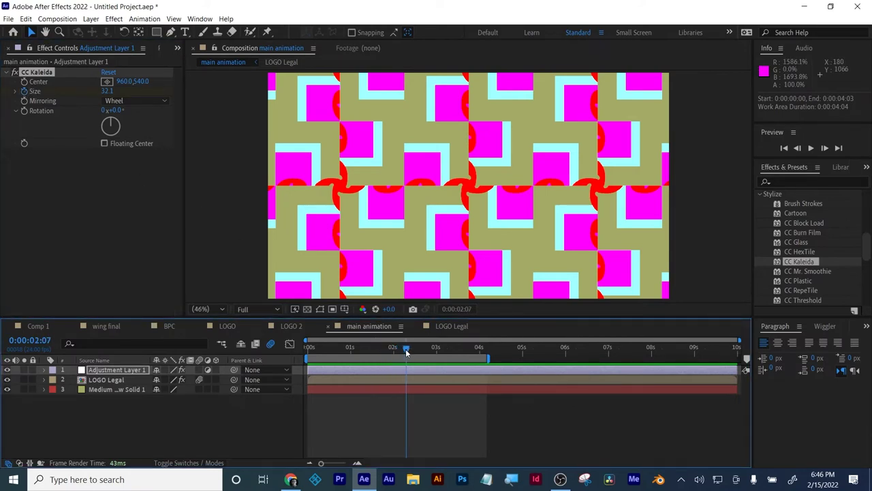
pyautogui.click(107, 90)
pyautogui.write('0')
pyautogui.press('Return')
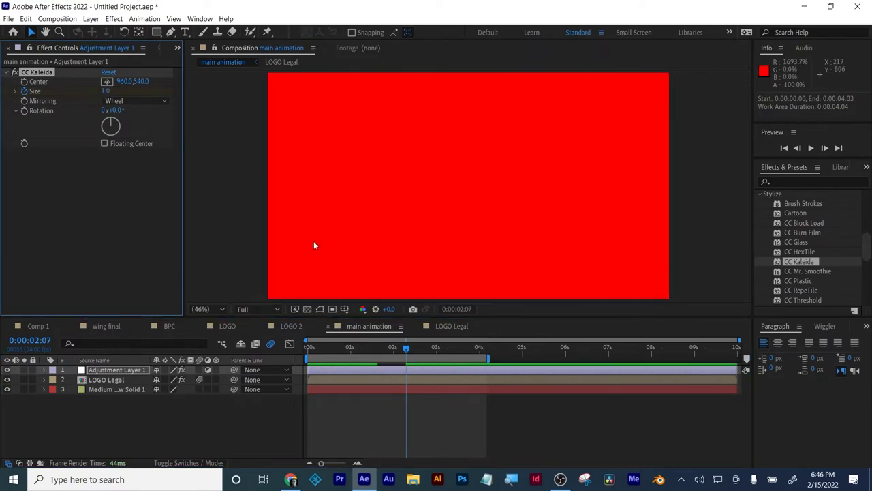
# Check the kaleidoscope animation from 0:00:00:00 to 0:00:02:18 and remove CC Kaleida from the adjustment layer.
pyautogui.moveTo(408, 355); pyautogui.dragTo(286, 359)
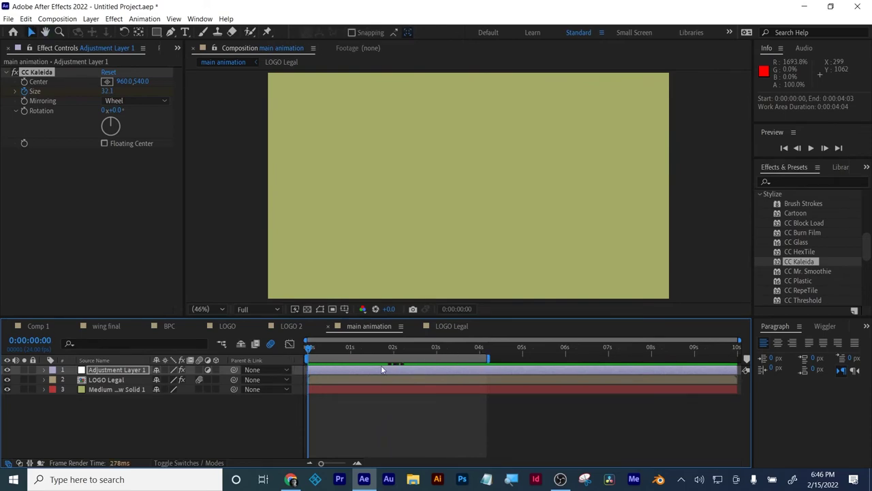
pyautogui.click(330, 348)
pyautogui.moveTo(330, 349); pyautogui.dragTo(426, 335)
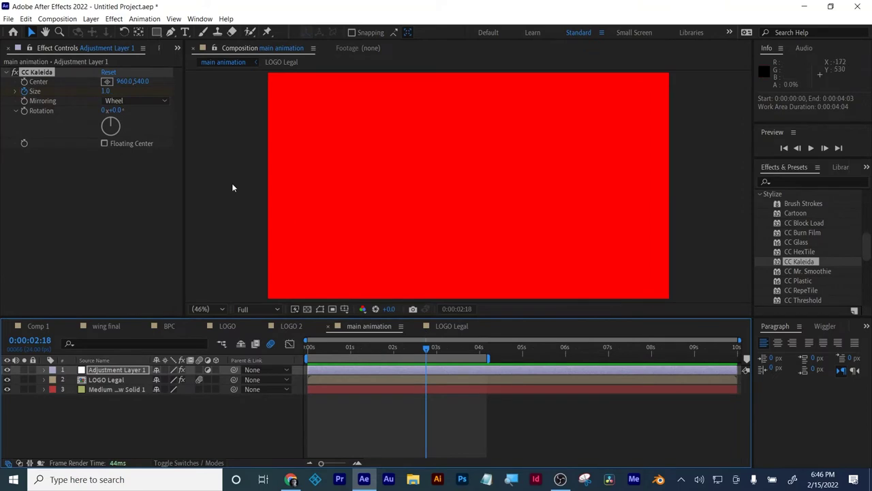
pyautogui.click(37, 72)
pyautogui.press('Delete')
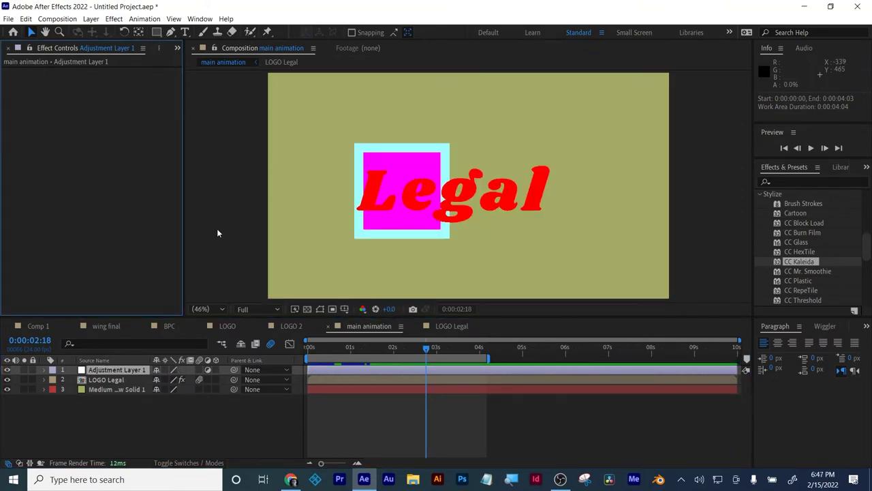
# Apply the CC Burn Film effect to the adjustment layer and review main animation from its beginning.
pyautogui.click(325, 349)
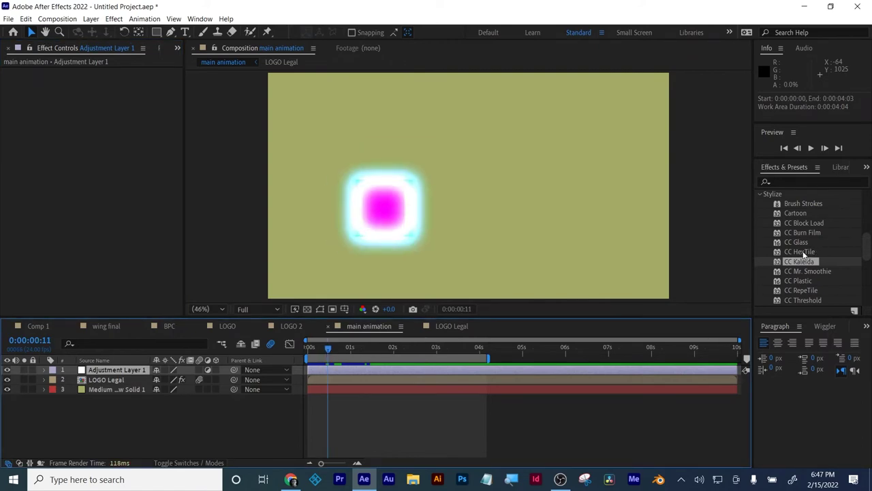
pyautogui.moveTo(803, 233)
pyautogui.mouseDown()
pyautogui.moveTo(498, 382)
pyautogui.moveTo(498, 368)
pyautogui.mouseUp()
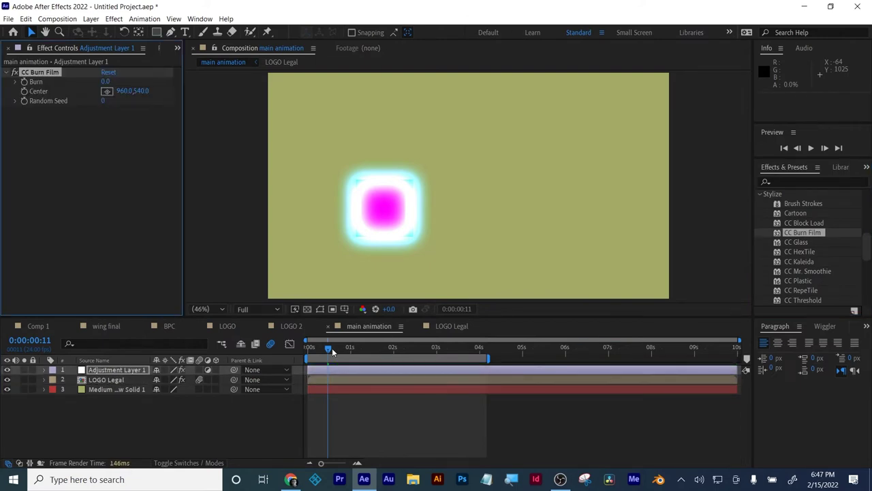
pyautogui.moveTo(327, 349); pyautogui.dragTo(300, 349)
pyautogui.press('space')
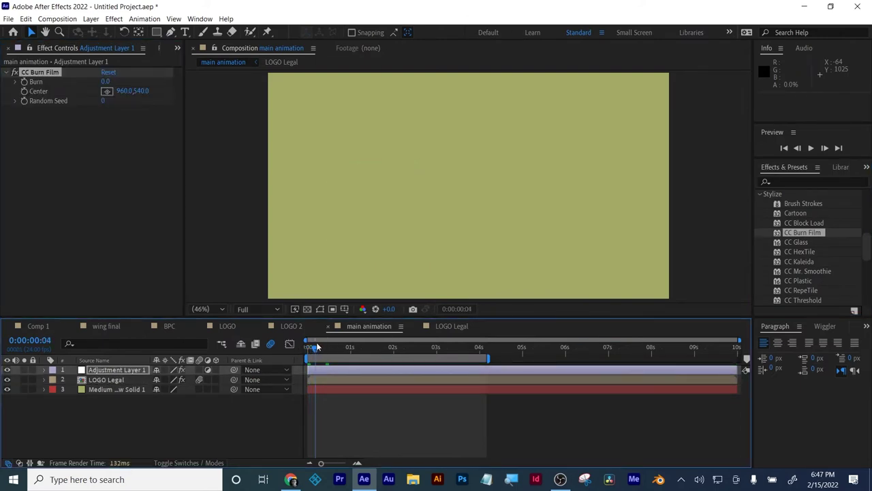
# Keyframe the CC Burn Film Burn value at 93.0 on 0:00:00:00 and 0.0 on 0:00:00:13, and preview the burn.
pyautogui.press('space')
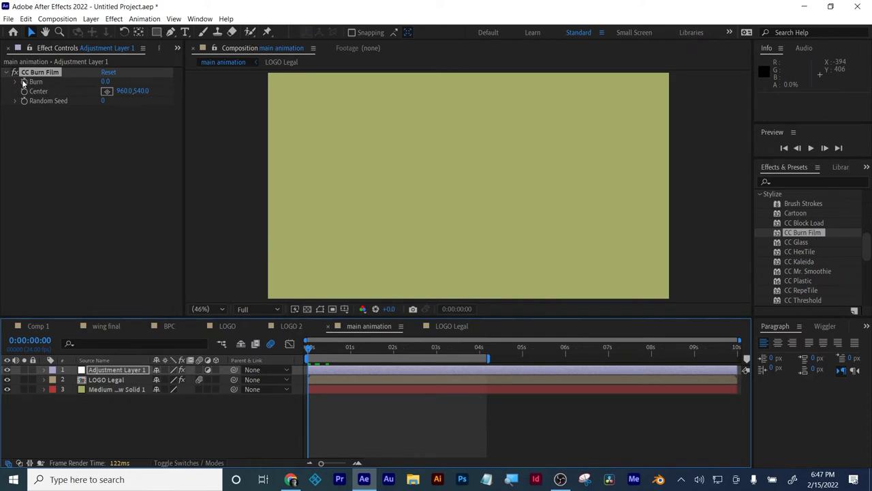
pyautogui.moveTo(105, 81); pyautogui.dragTo(153, 77)
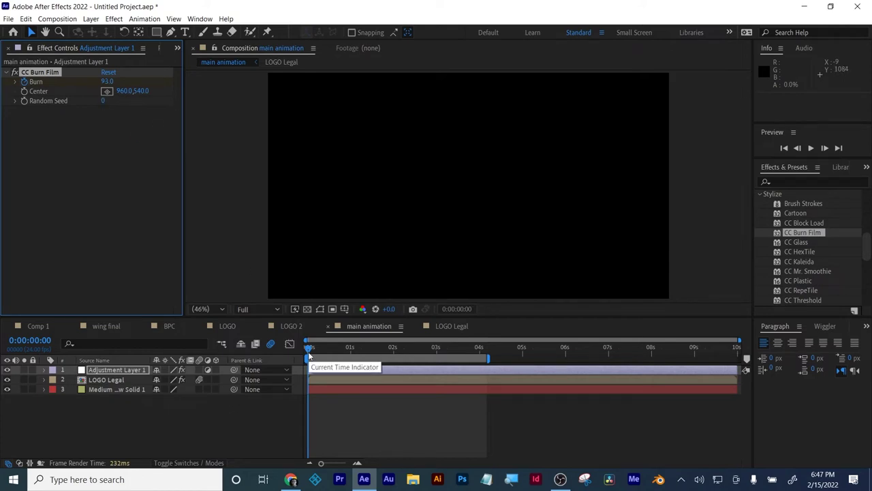
pyautogui.moveTo(309, 351); pyautogui.dragTo(331, 349)
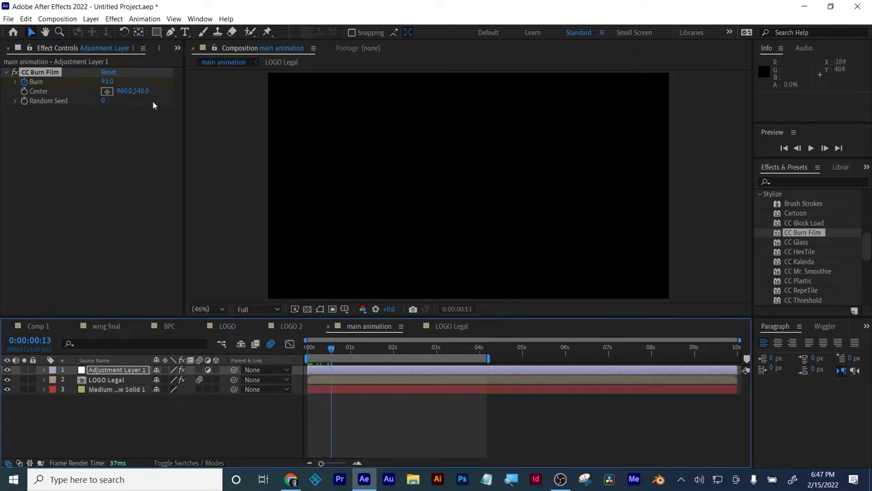
pyautogui.moveTo(107, 81); pyautogui.dragTo(47, 109)
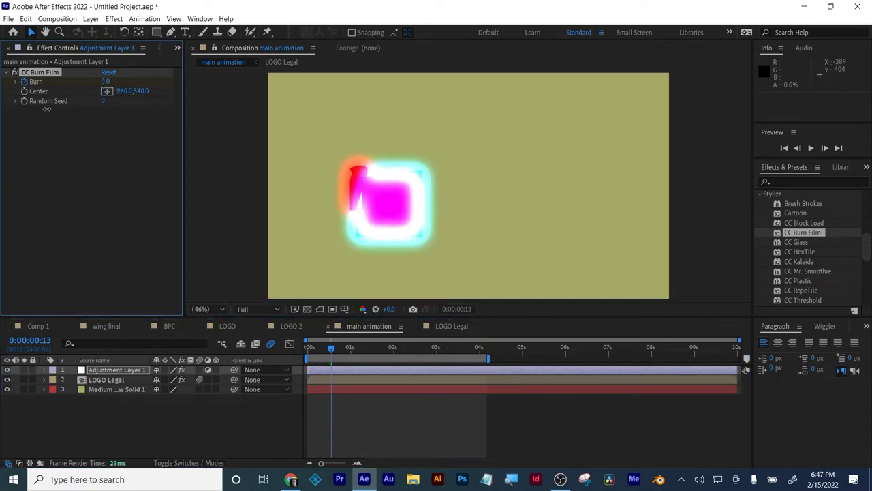
pyautogui.click(283, 349)
pyautogui.press('Home')
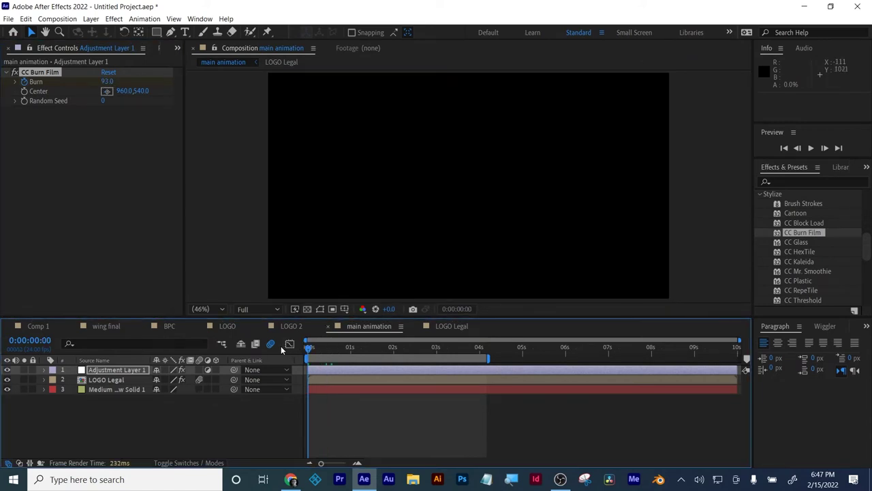
pyautogui.press('space')
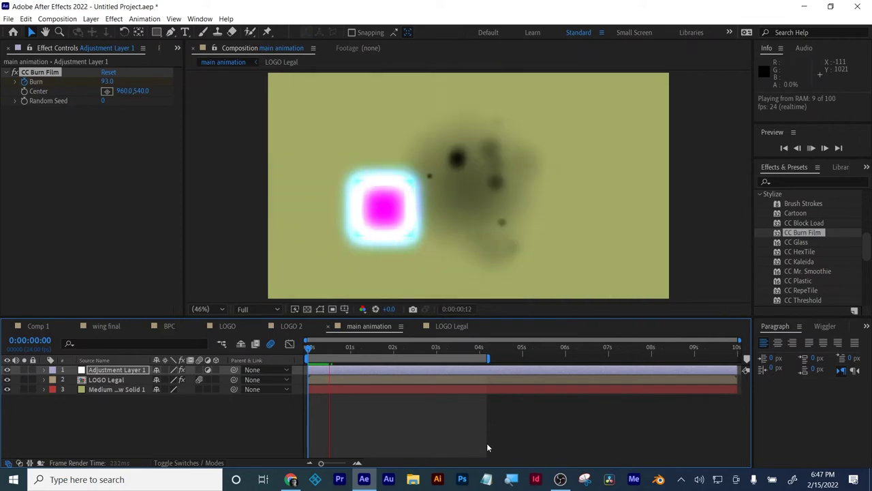
pyautogui.press('space')
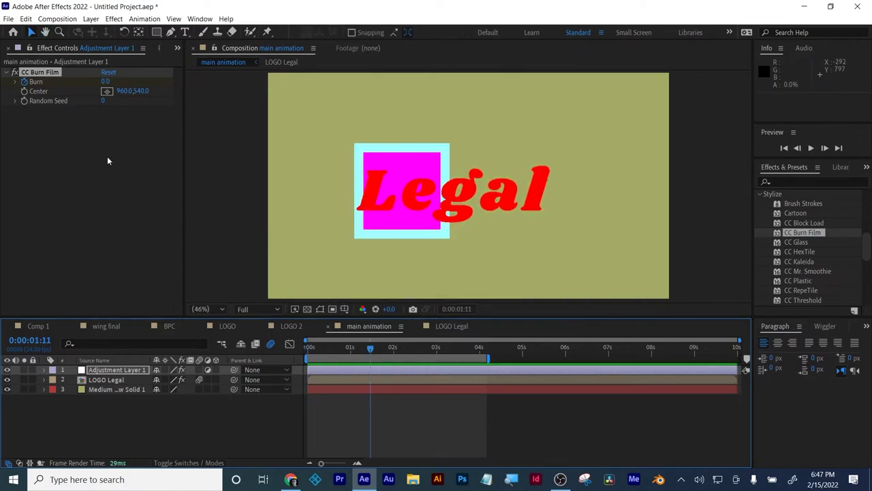
# Replace the source of the LOGO Legal layer in main animation with the LOGO 2 composition.
pyautogui.click(177, 48)
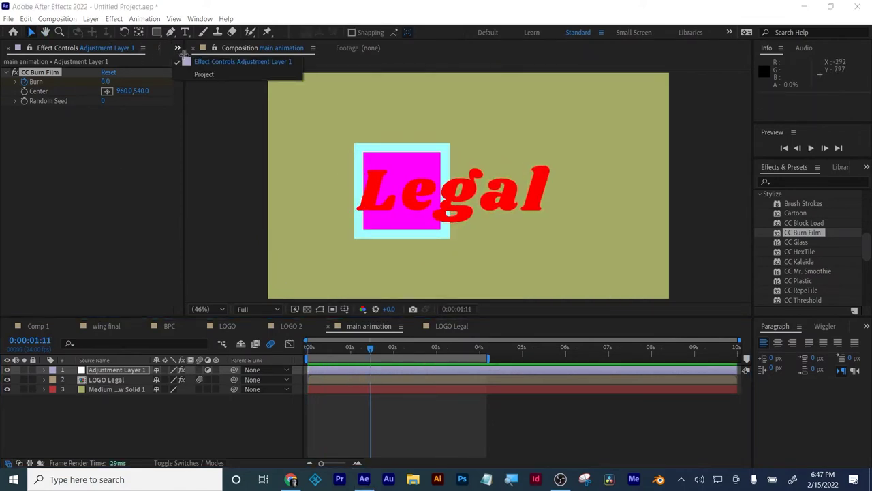
pyautogui.click(204, 74)
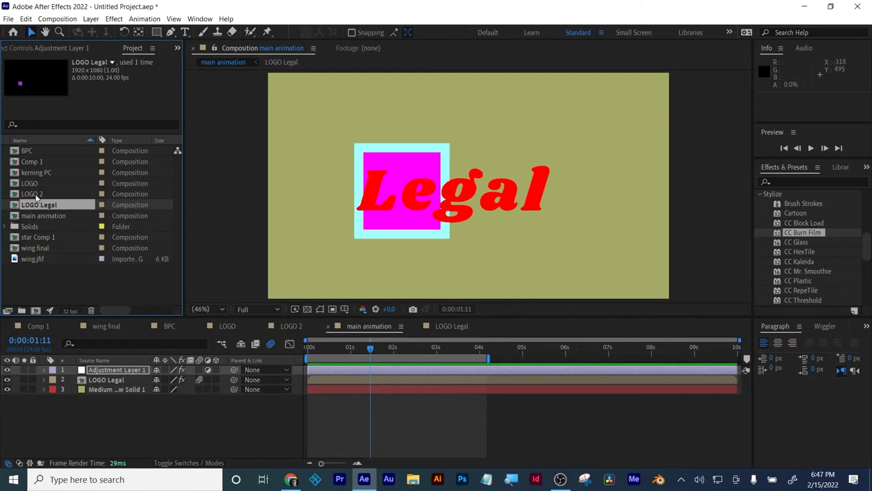
pyautogui.click(34, 195)
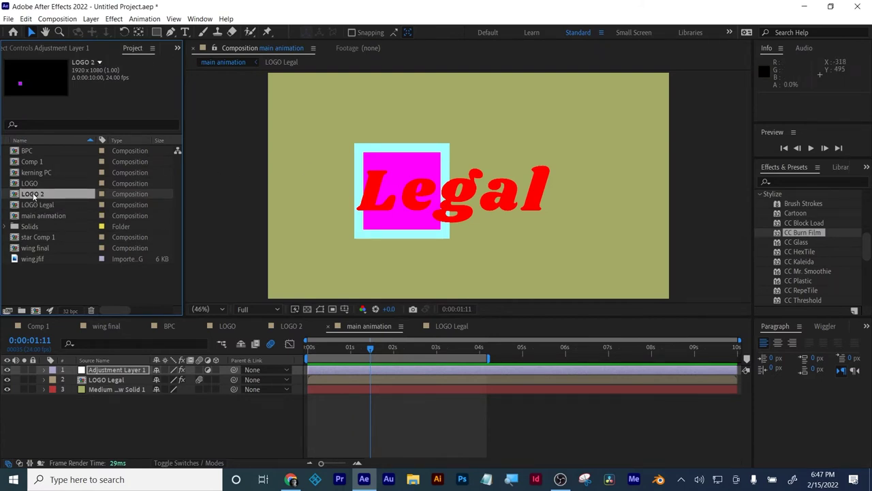
pyautogui.moveTo(34, 195)
pyautogui.mouseDown()
pyautogui.moveTo(38, 228)
pyautogui.moveTo(38, 196)
pyautogui.mouseUp()
pyautogui.click(102, 380)
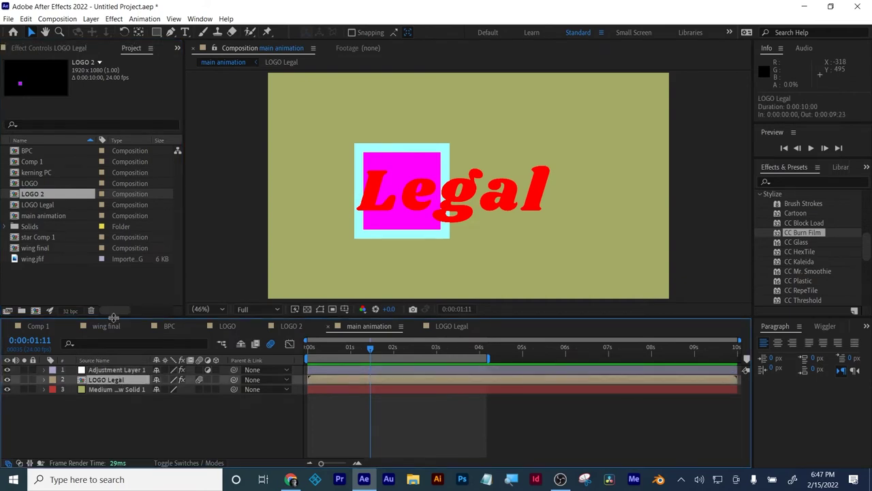
pyautogui.moveTo(32, 195); pyautogui.dragTo(96, 383)
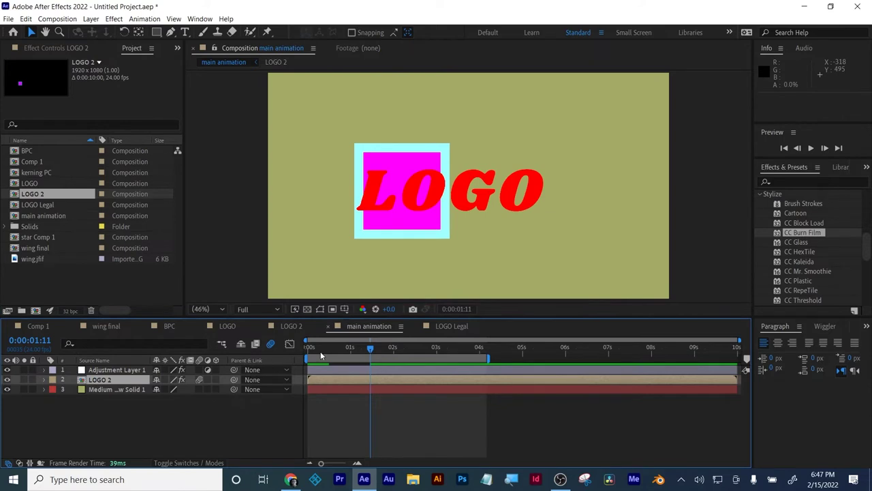
# Check main animation with the new logo at 0:00:00:18 and 0:00:02:07, and look through the Stylize effects.
pyautogui.moveTo(326, 351)
pyautogui.mouseDown()
pyautogui.moveTo(308, 352)
pyautogui.moveTo(341, 350)
pyautogui.mouseUp()
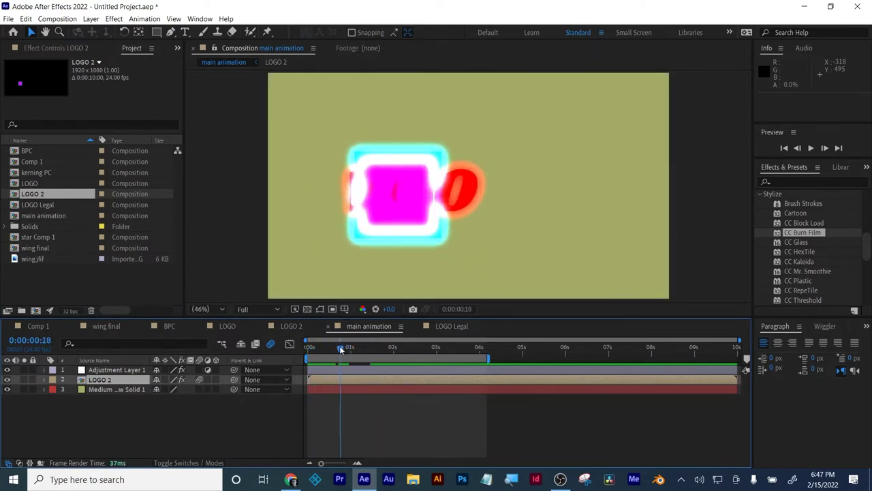
pyautogui.click(407, 372)
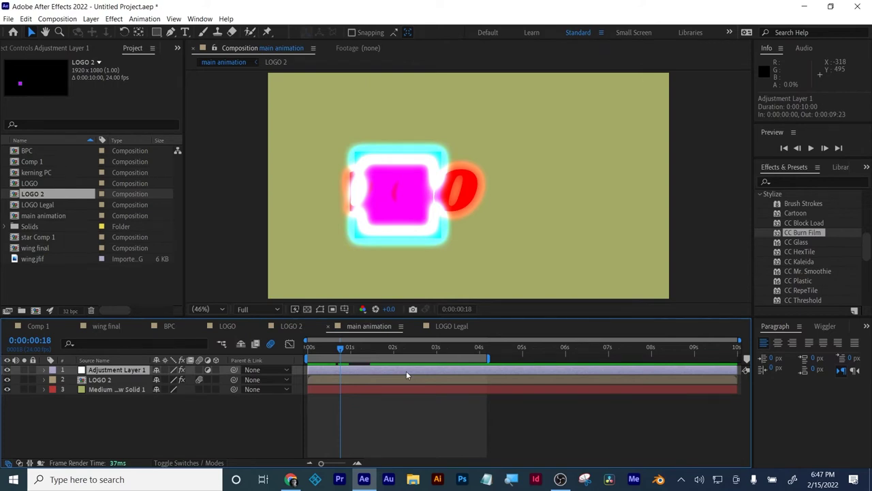
pyautogui.moveTo(341, 349); pyautogui.dragTo(406, 351)
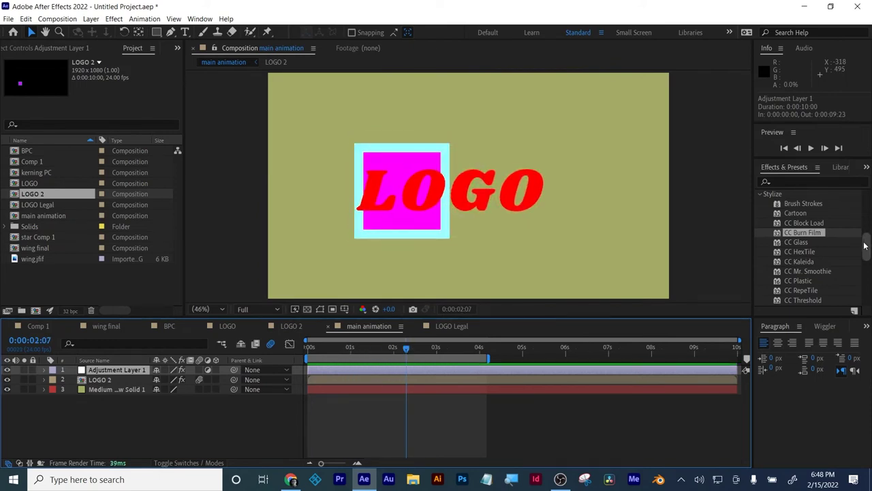
pyautogui.moveTo(866, 245)
pyautogui.mouseDown()
pyautogui.moveTo(866, 290)
pyautogui.moveTo(868, 258)
pyautogui.mouseUp()
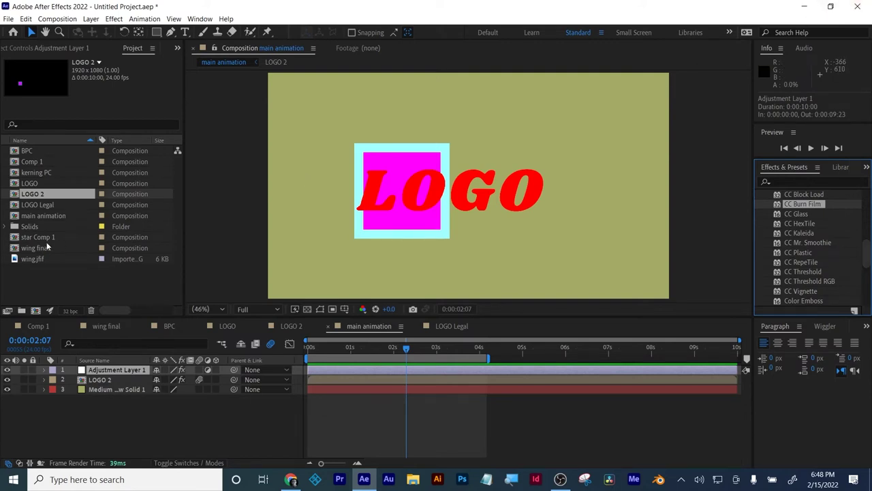
# Import the little boy character Illustrator file as Composition - Retain Layer Sizes, open its composition and select the boy character layer.
pyautogui.click(8, 19)
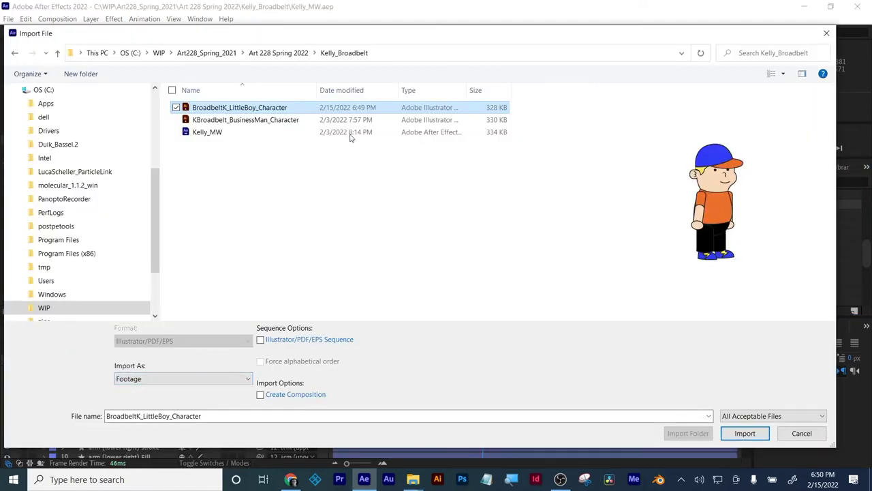
pyautogui.click(223, 384)
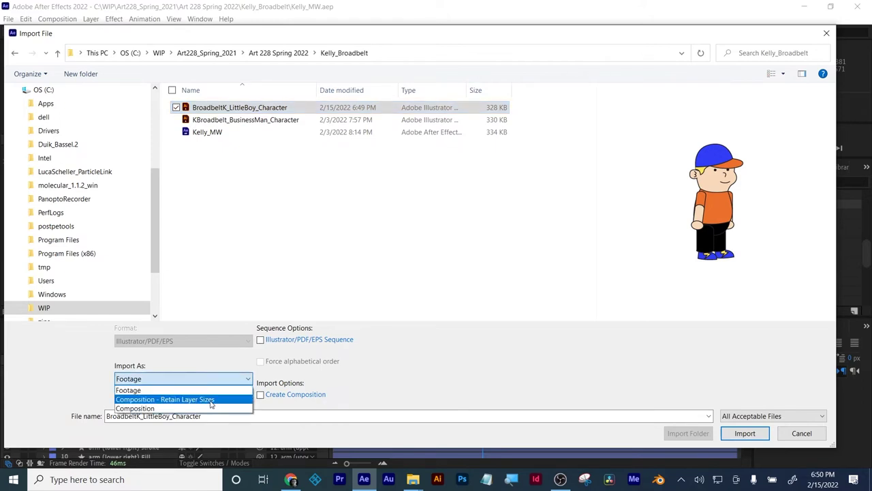
pyautogui.click(211, 400)
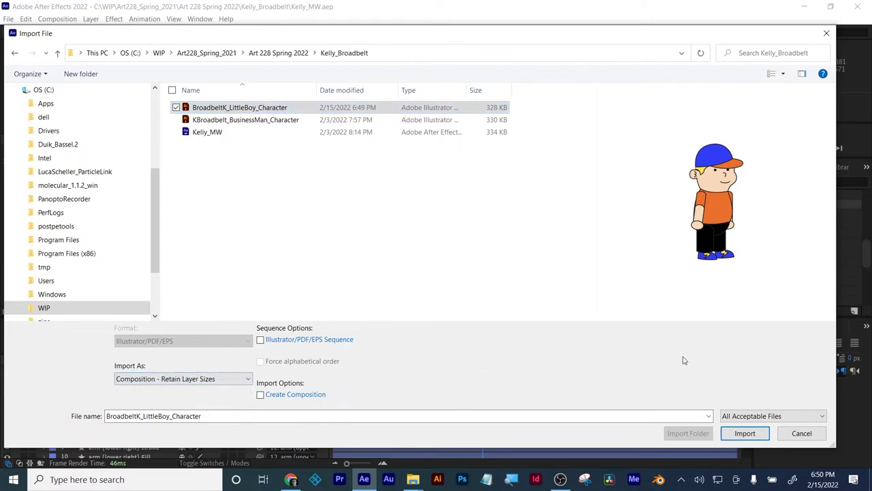
pyautogui.click(734, 432)
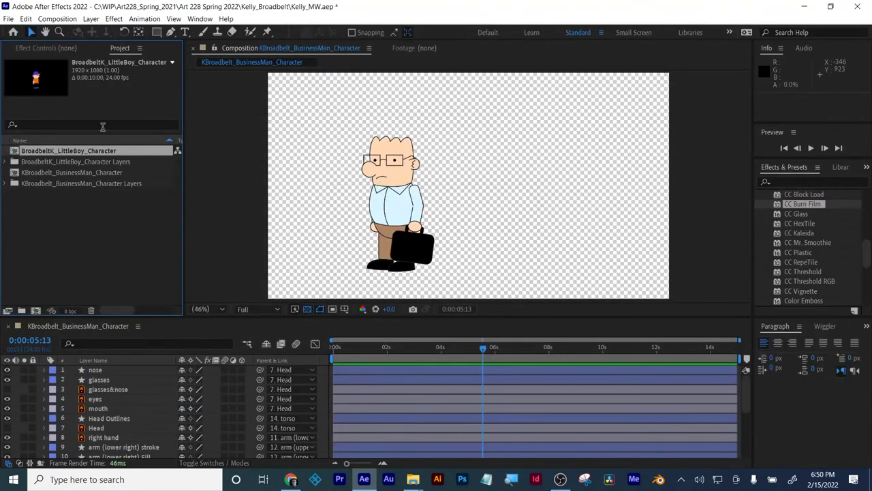
pyautogui.doubleClick(39, 153)
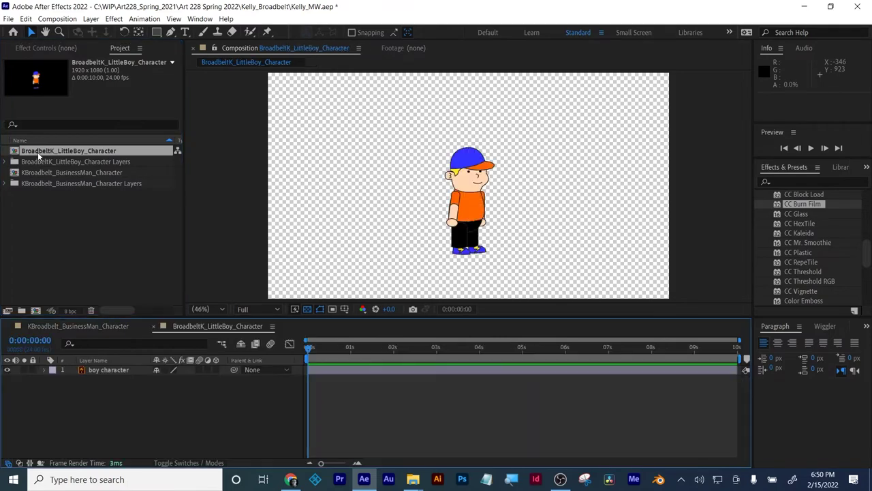
pyautogui.click(101, 373)
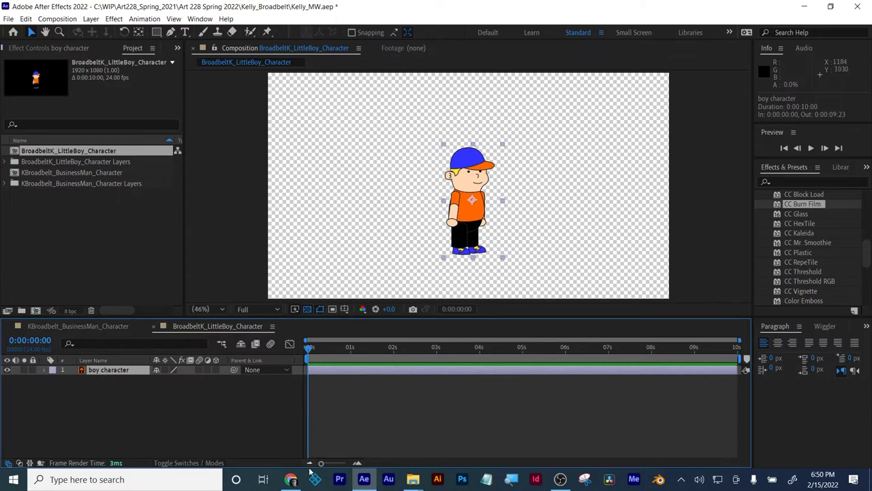
# Switch to Google Drive in Chrome and download Assignment One_Penguin.aep from the student's folder in Art 228 Spring 2022.
pyautogui.click(292, 480)
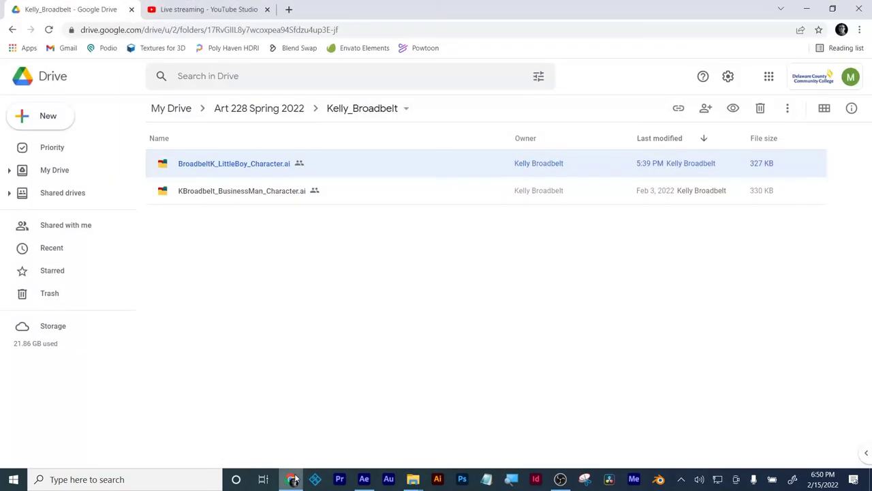
pyautogui.click(243, 15)
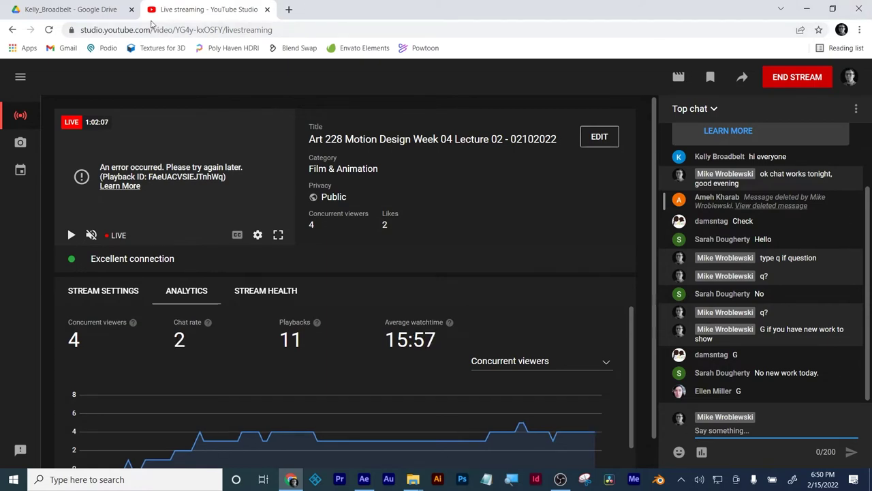
pyautogui.click(106, 12)
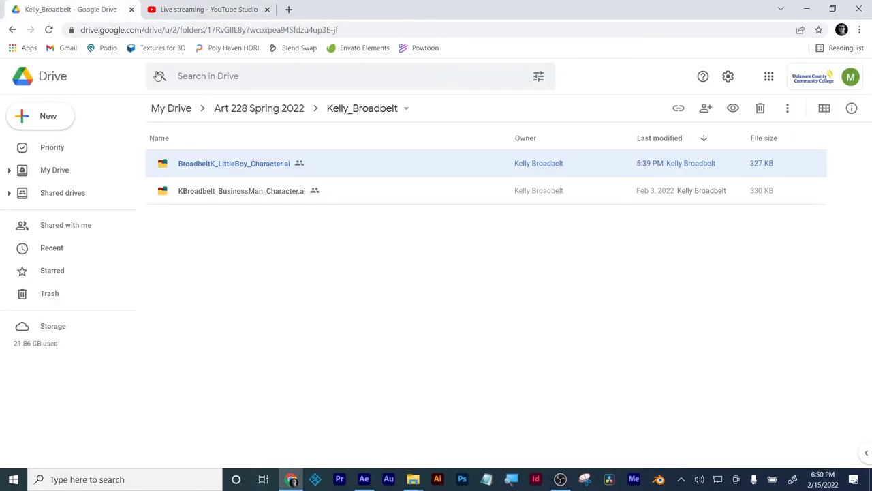
pyautogui.click(255, 110)
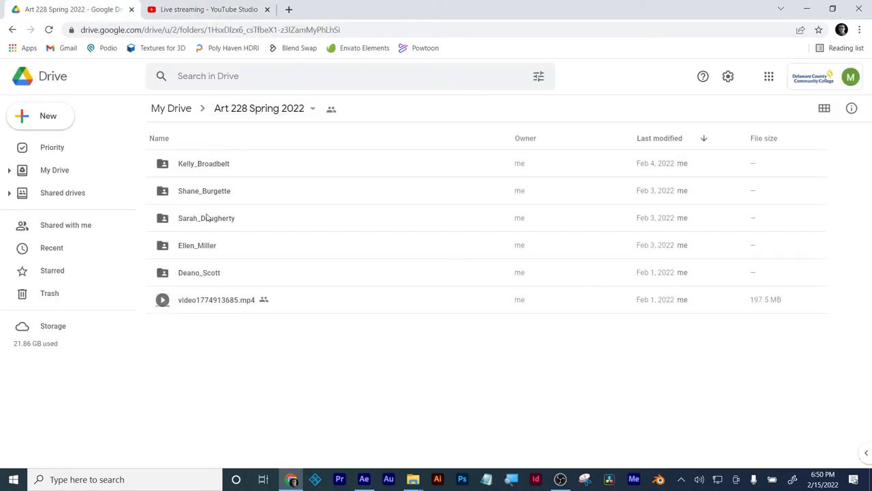
pyautogui.doubleClick(203, 244)
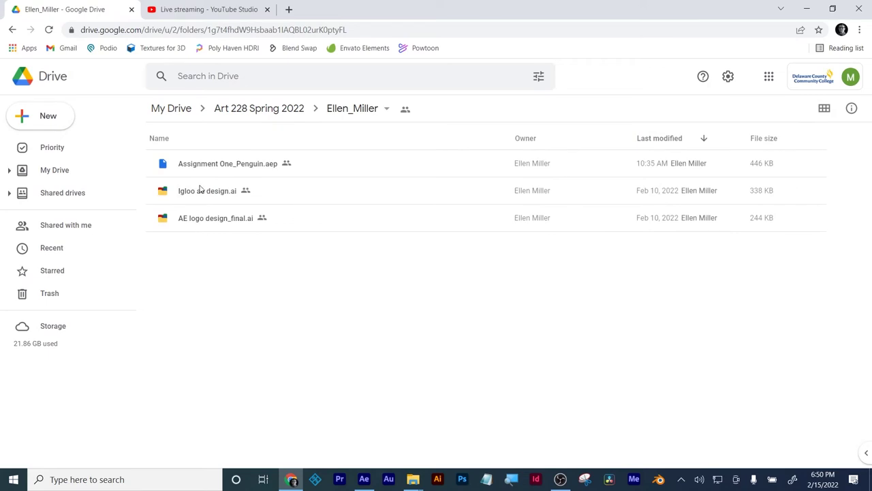
pyautogui.click(209, 165)
pyautogui.rightClick(209, 165)
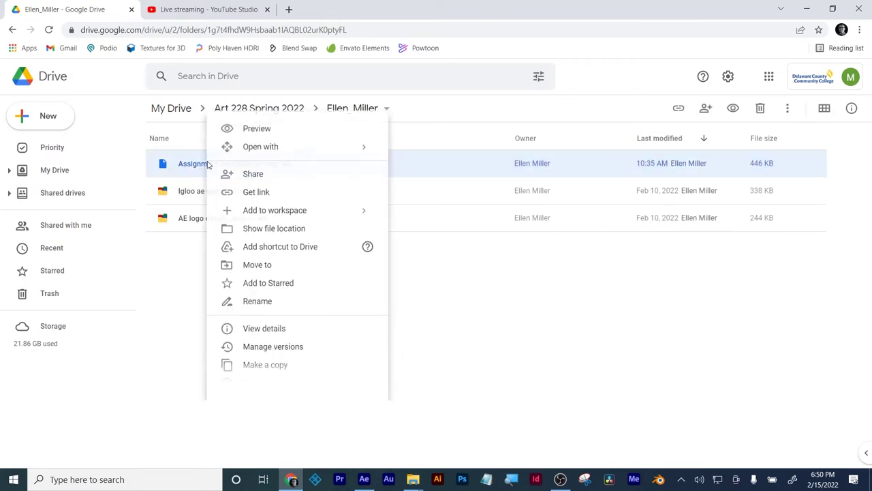
pyautogui.click(259, 420)
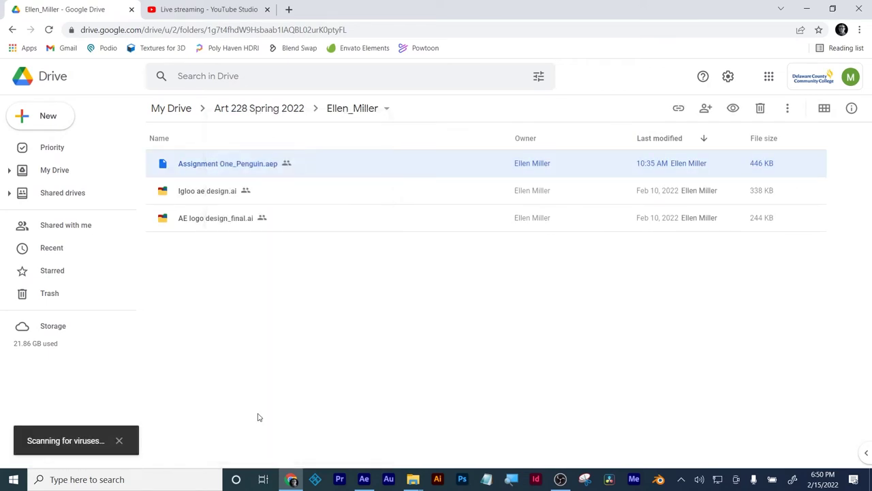
# Look through the student folder containing New Cal and Nextcalibur.aep for new work, and return to After Effects.
pyautogui.click(258, 108)
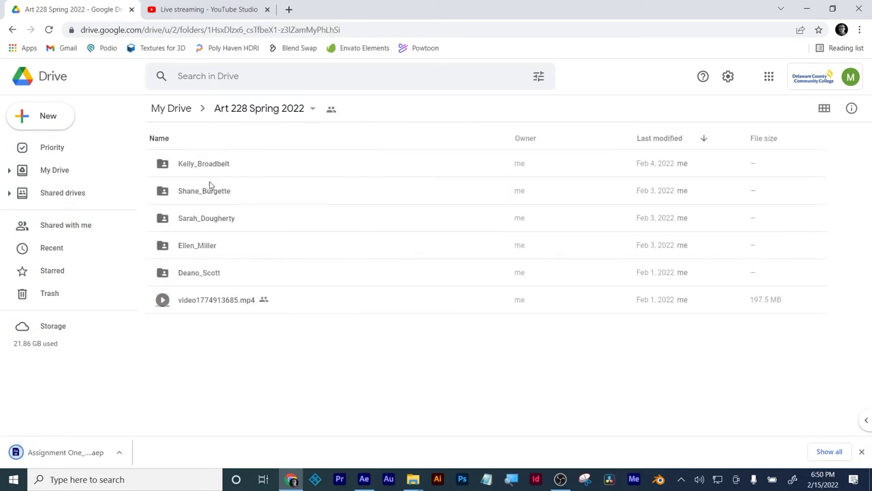
pyautogui.doubleClick(197, 275)
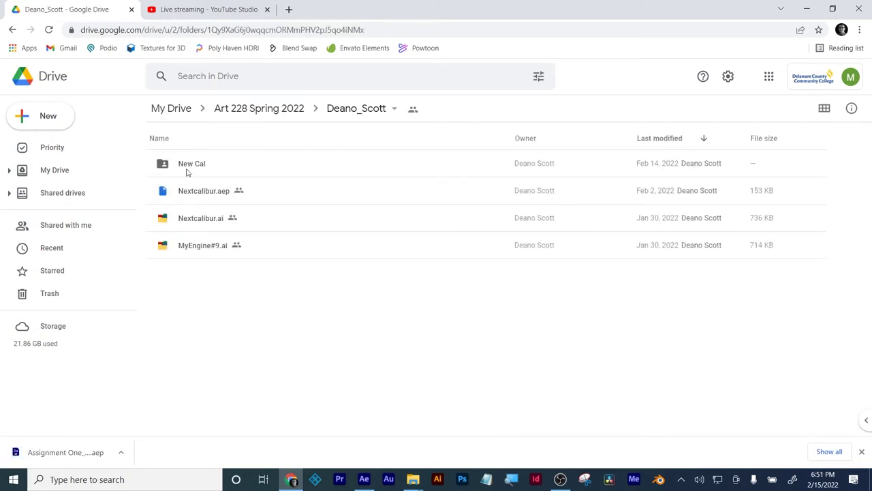
pyautogui.doubleClick(187, 168)
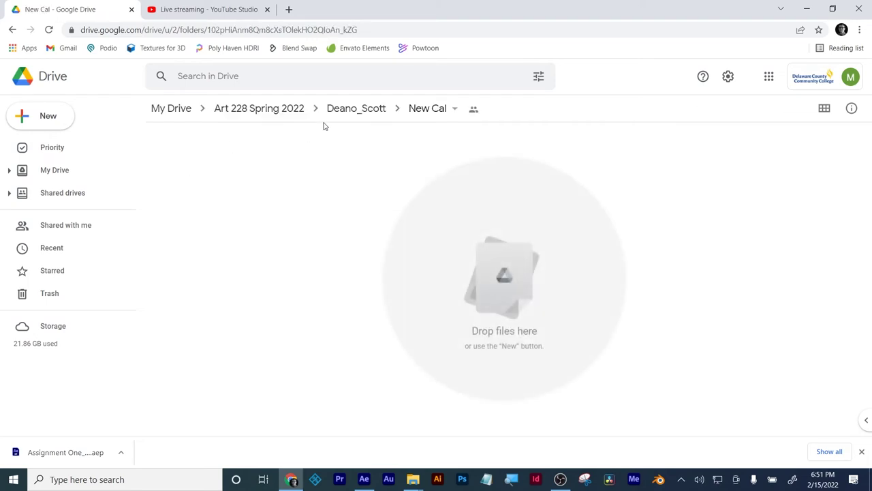
pyautogui.click(343, 109)
pyautogui.click(192, 194)
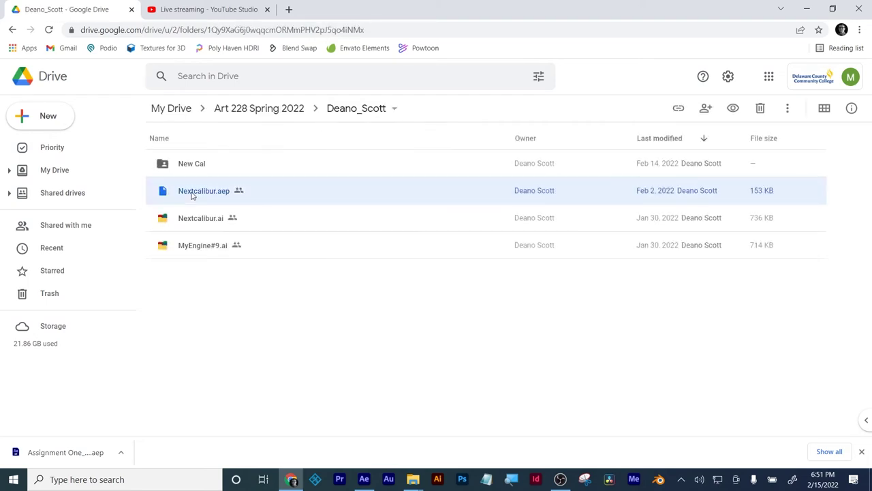
pyautogui.click(225, 350)
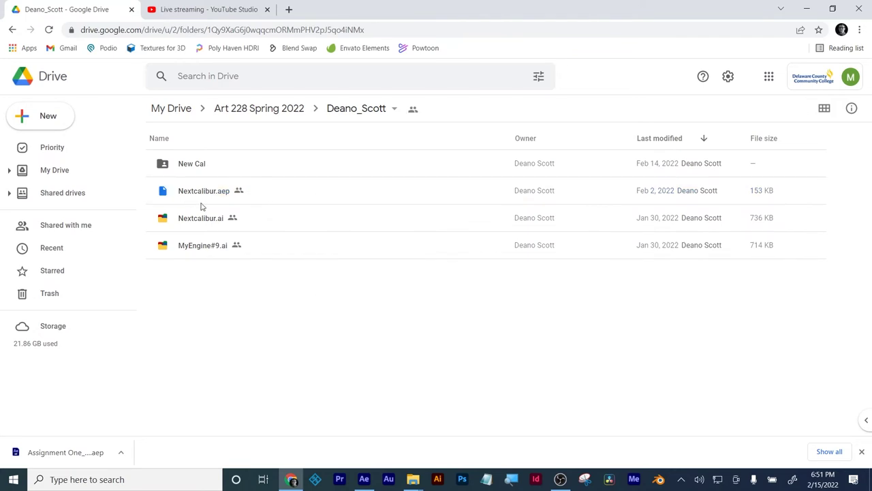
pyautogui.click(260, 108)
pyautogui.click(807, 9)
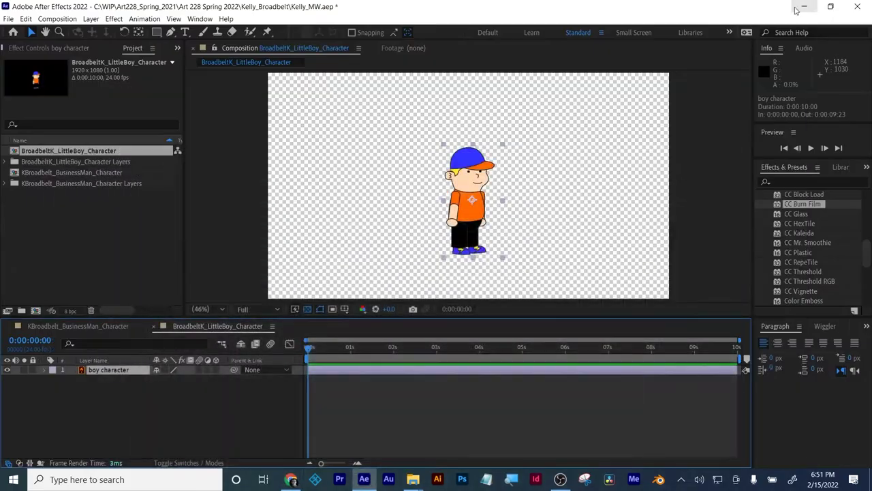
# Close the empty Notepad window, move Assignment One_Penguin from Downloads into the student's folder in Art 228 Spring 2022, and return to After Effects.
pyautogui.click(807, 9)
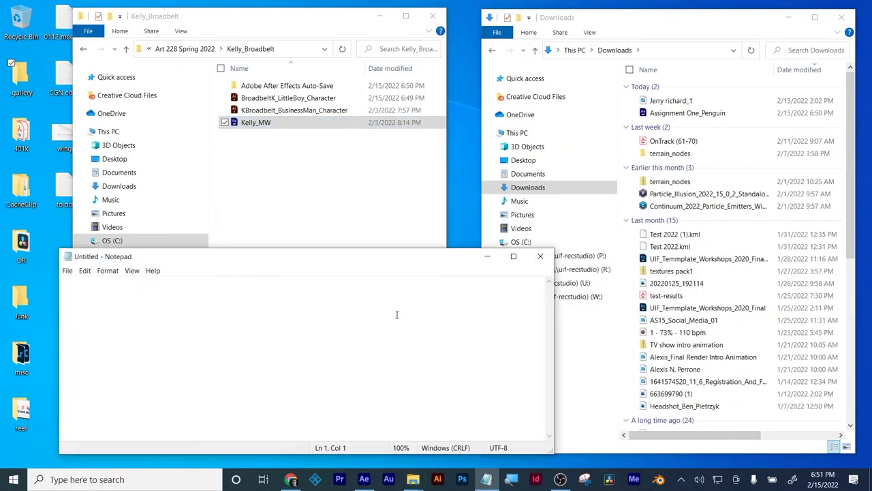
pyautogui.click(540, 257)
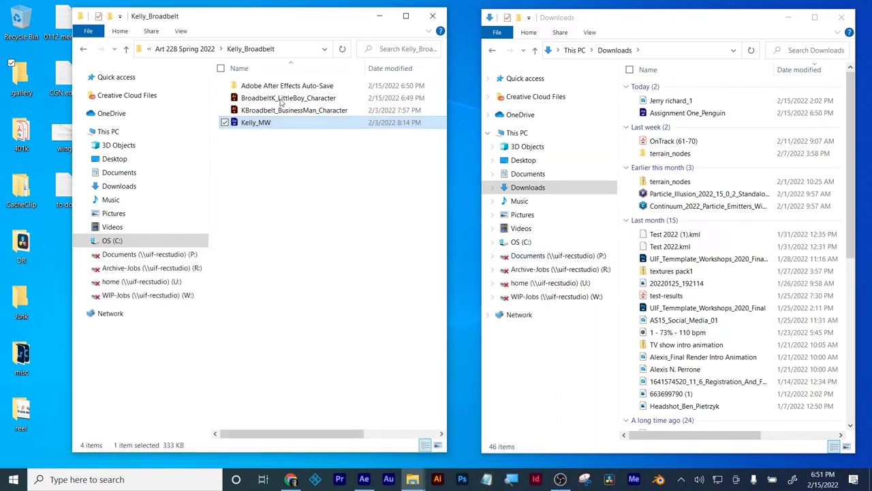
pyautogui.click(193, 55)
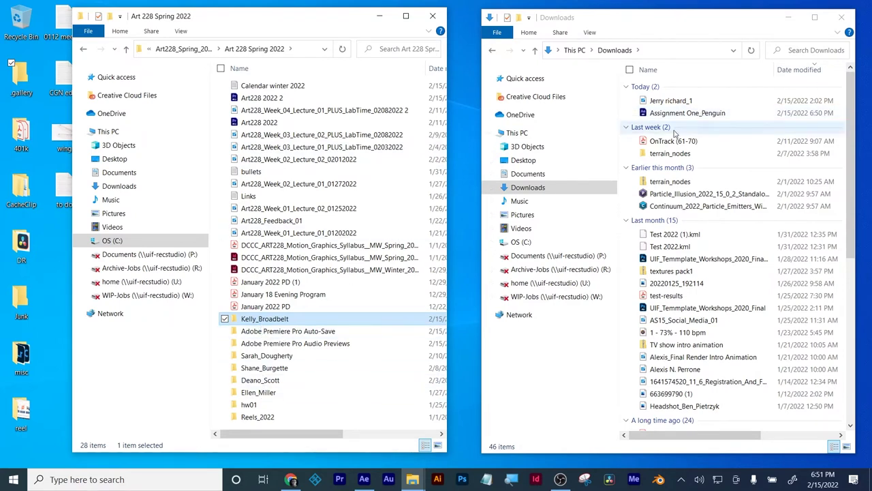
pyautogui.moveTo(695, 114); pyautogui.dragTo(271, 394)
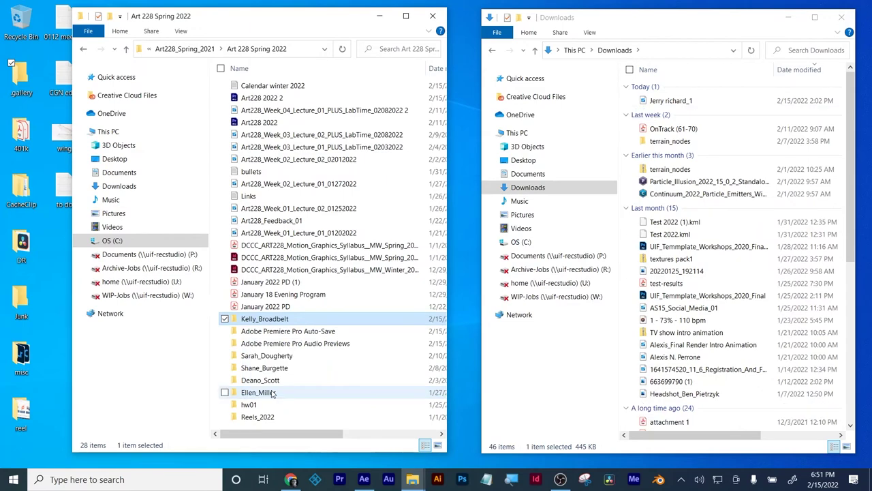
pyautogui.click(364, 479)
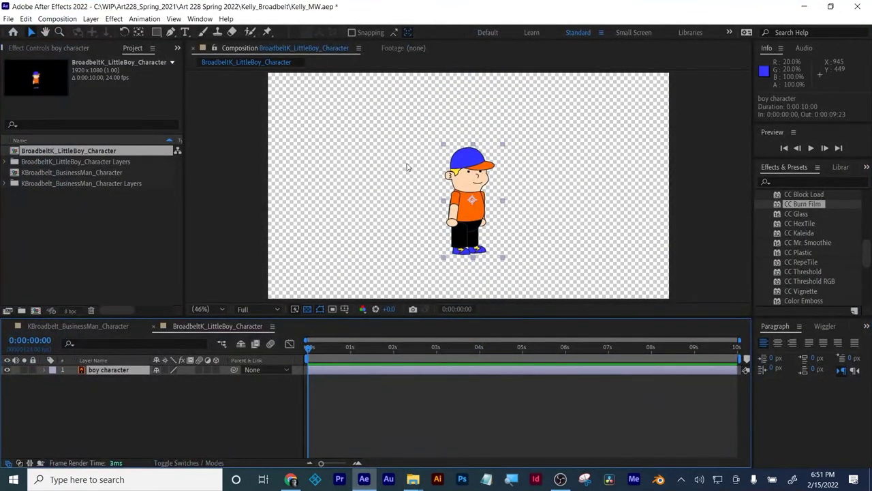
# Move the boy character layer's anchor point down to the feet and reveal its Scale property.
pyautogui.click(137, 32)
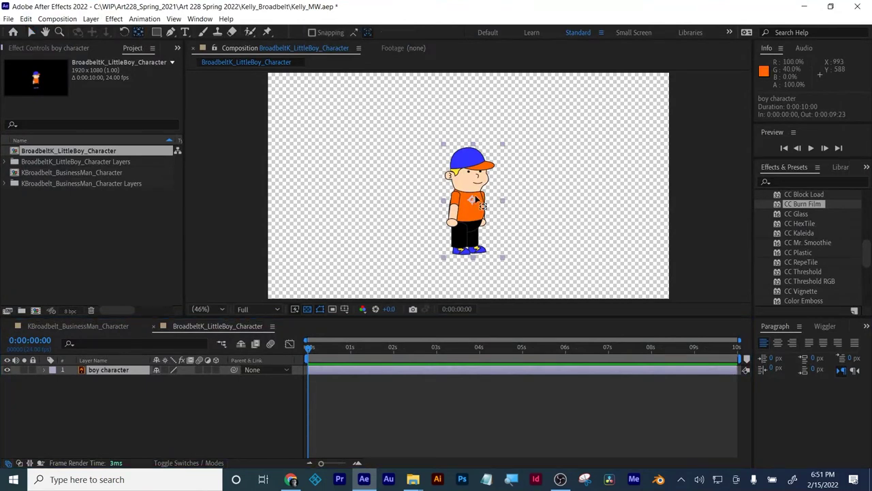
pyautogui.moveTo(475, 199); pyautogui.dragTo(475, 257)
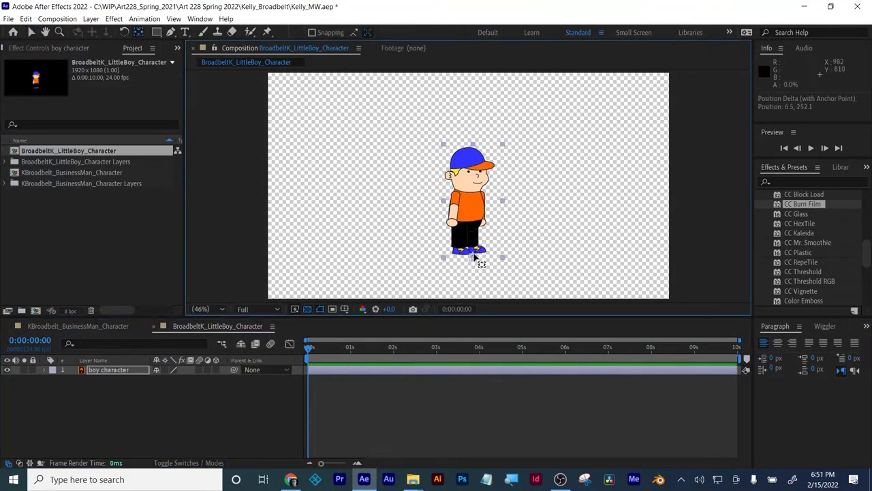
pyautogui.click(406, 368)
pyautogui.press('s')
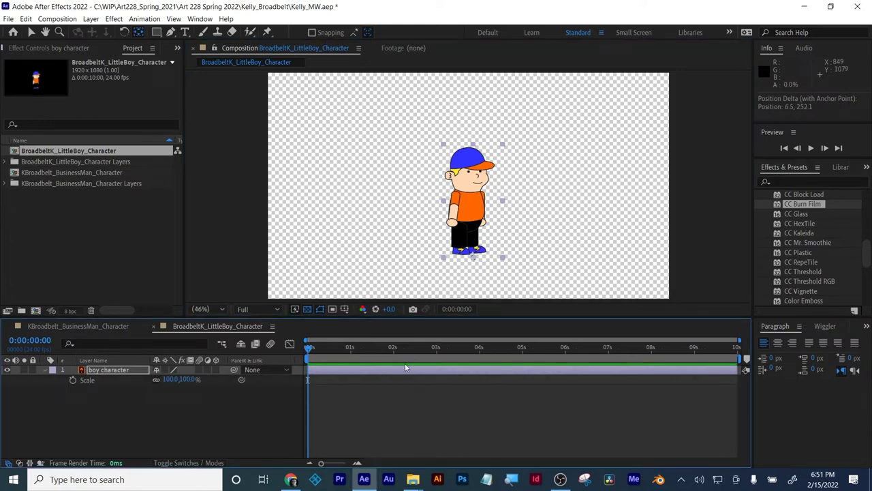
# Unlink the proportions of the boy character's Scale so width and height can change separately.
pyautogui.click(156, 380)
pyautogui.click(90, 380)
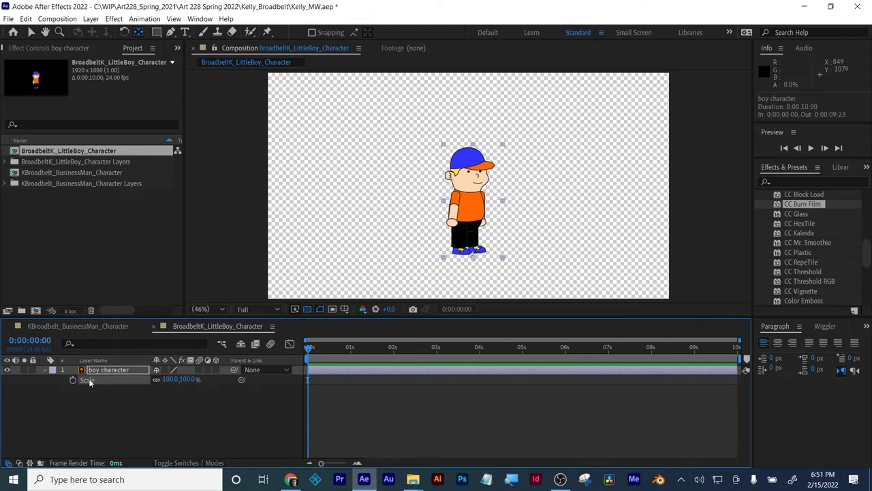
pyautogui.rightClick(90, 381)
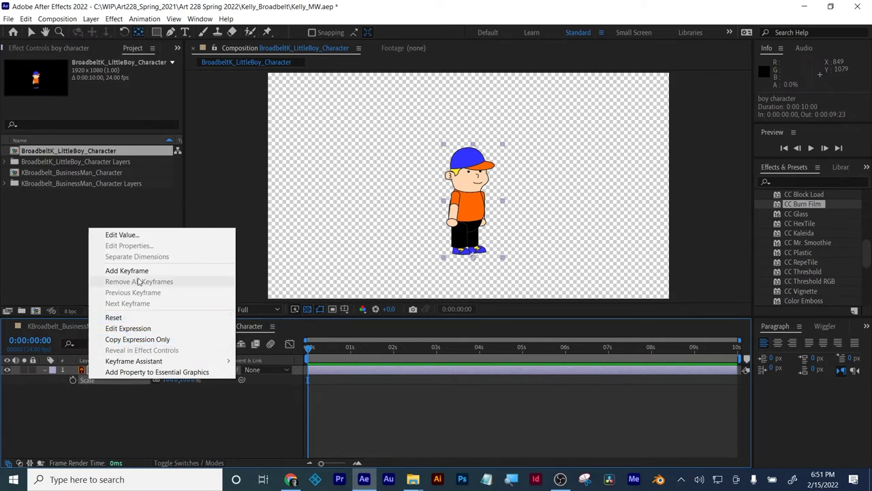
pyautogui.click(102, 402)
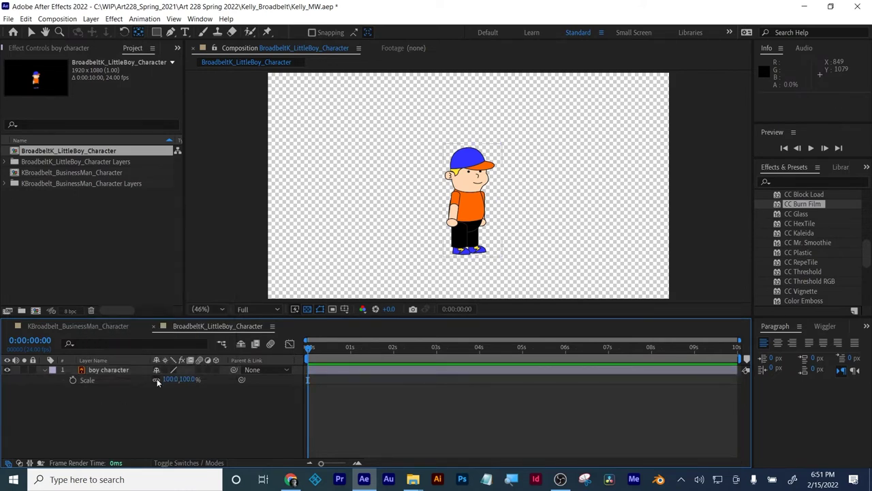
pyautogui.rightClick(85, 382)
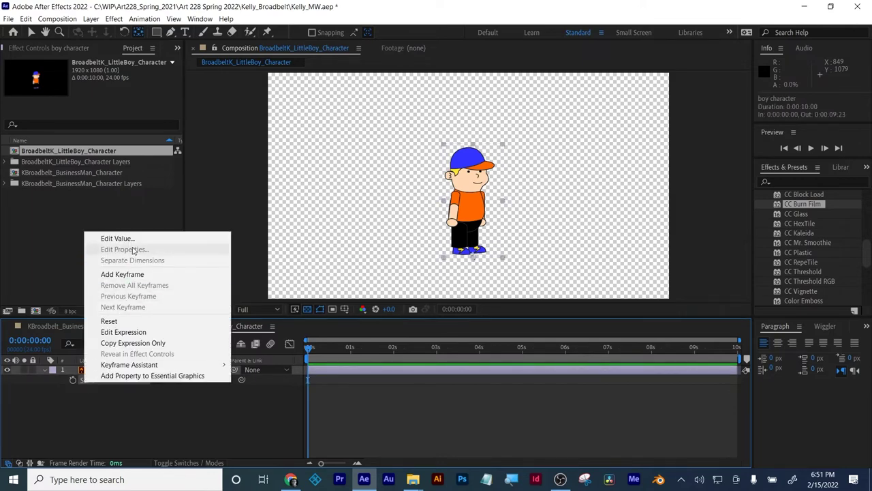
pyautogui.click(165, 425)
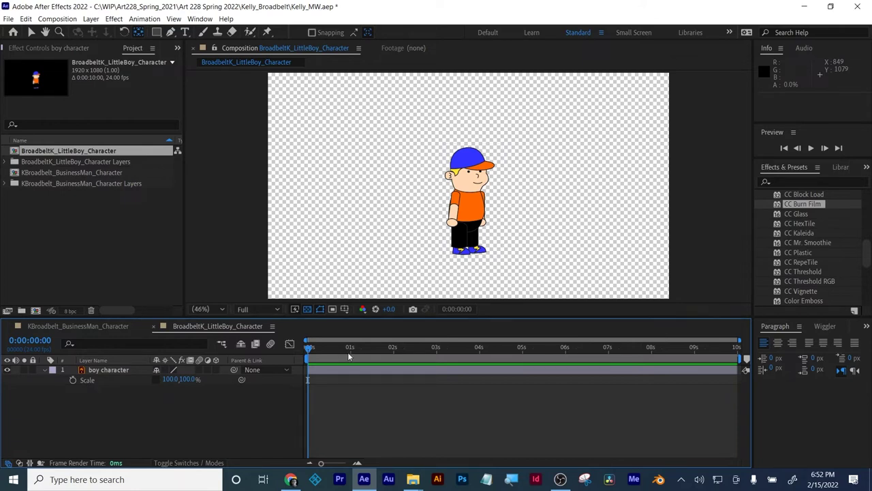
# Try lowering the boy character's vertical scale at 0:00:00:09, and undo the change.
pyautogui.moveTo(310, 351)
pyautogui.mouseDown()
pyautogui.moveTo(327, 341)
pyautogui.moveTo(304, 345)
pyautogui.moveTo(323, 341)
pyautogui.mouseUp()
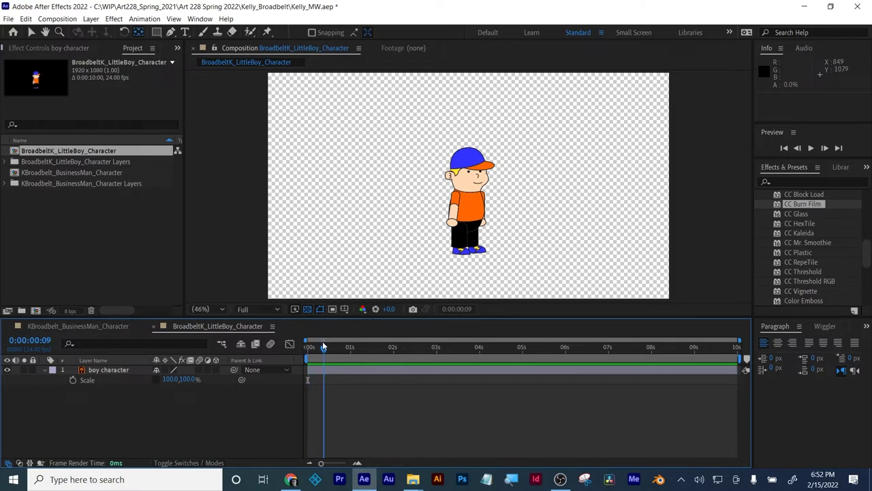
pyautogui.click(188, 379)
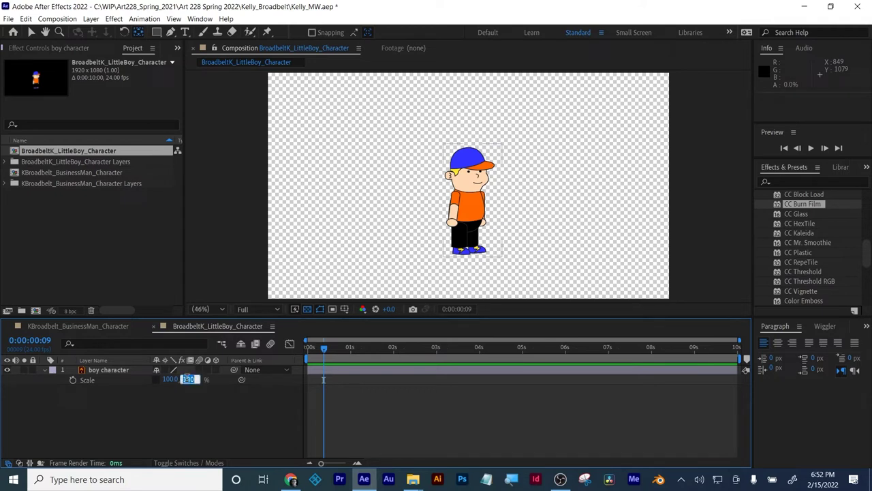
pyautogui.press('Return')
pyautogui.click(185, 379)
pyautogui.press('Return')
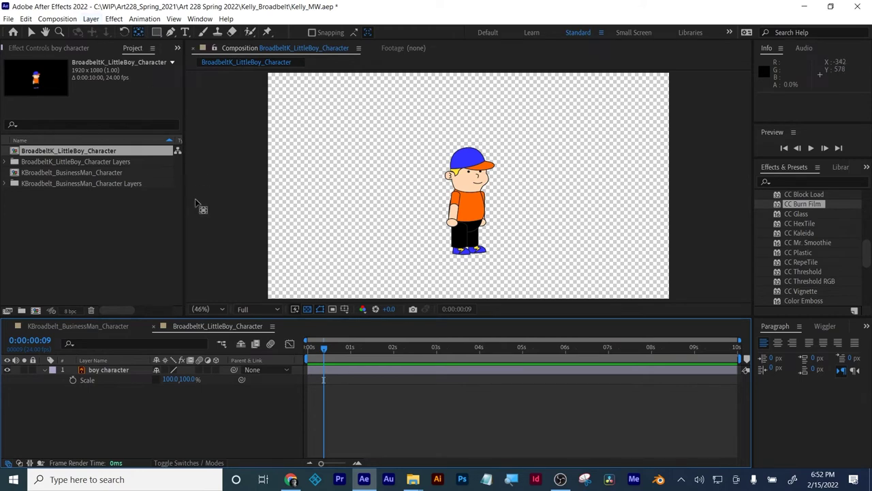
pyautogui.click(189, 379)
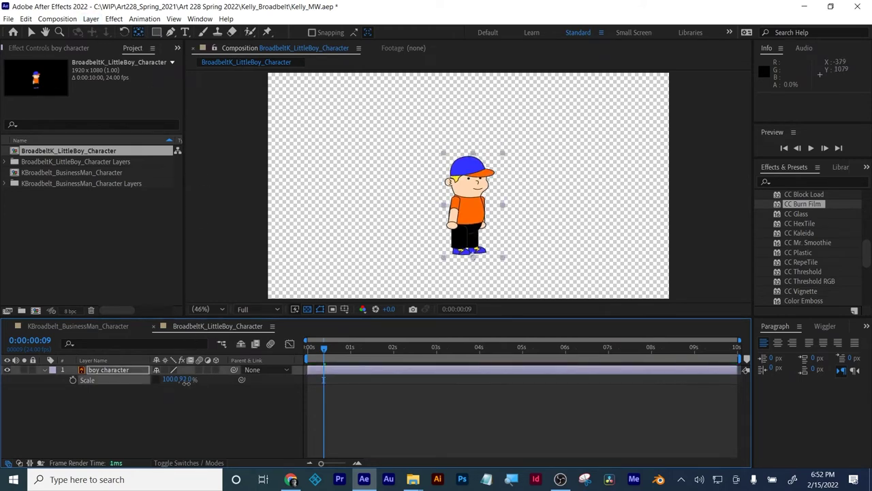
pyautogui.moveTo(191, 379); pyautogui.dragTo(323, 360)
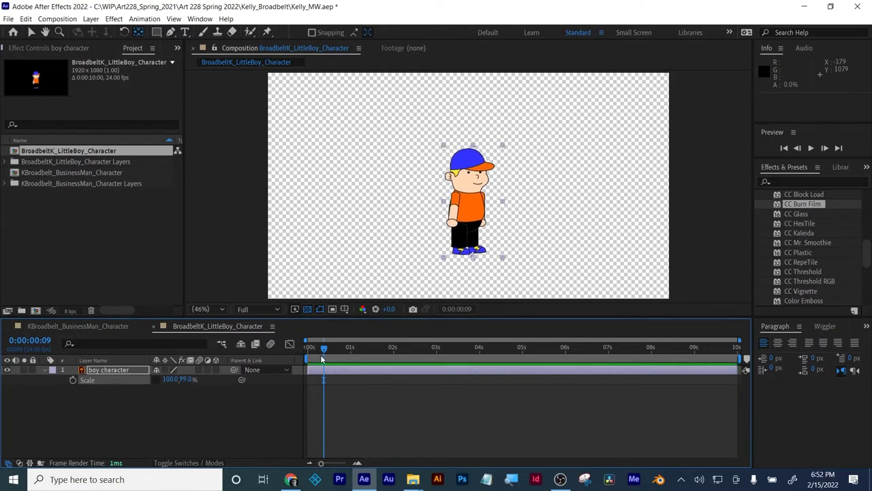
pyautogui.hotkey('ctrl', 'z')
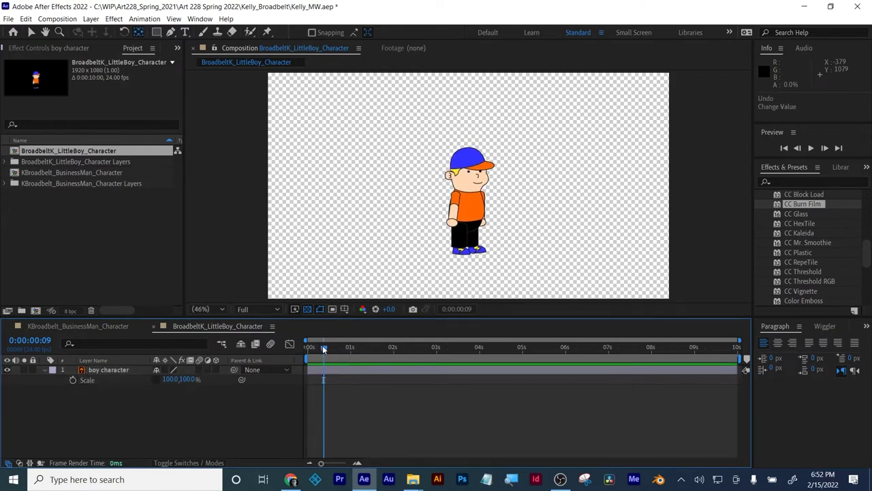
# Add Scale keyframes at 100% for the boy character at 0:00:00:00 and 0:00:01:01.
pyautogui.click(314, 346)
pyautogui.moveTo(314, 346); pyautogui.dragTo(302, 347)
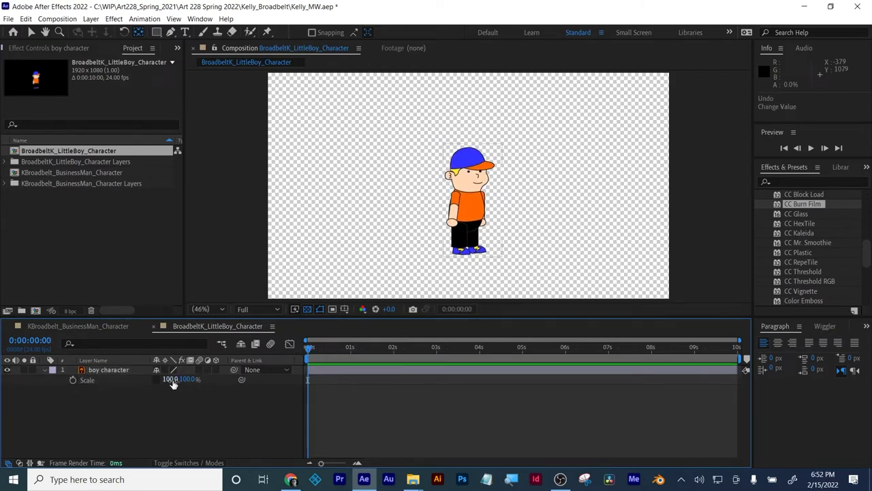
pyautogui.click(72, 380)
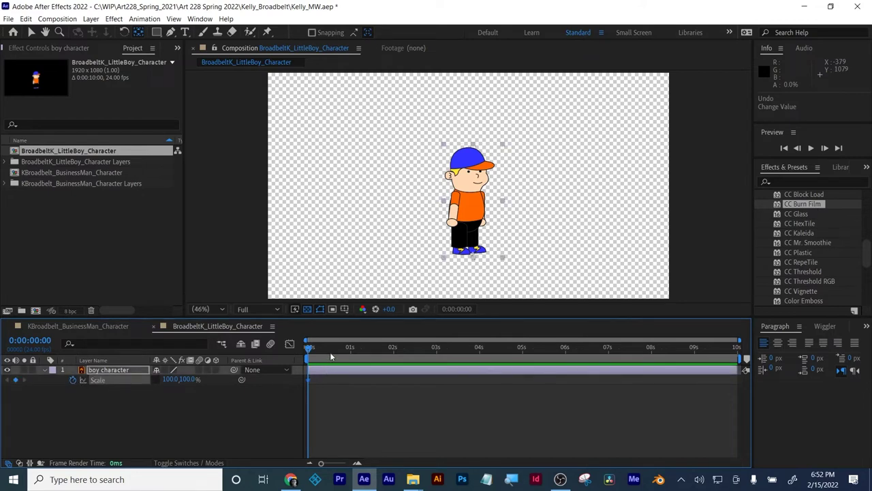
pyautogui.moveTo(323, 348); pyautogui.dragTo(352, 348)
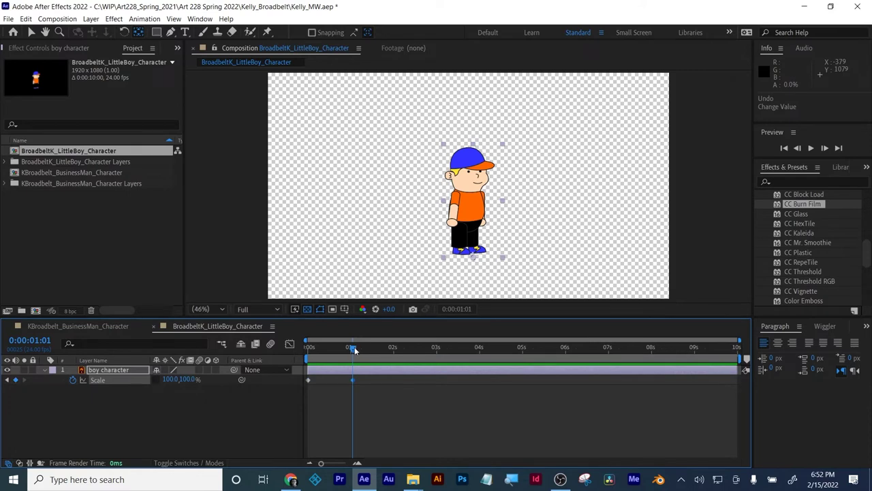
# Keyframe the boy character's vertical scale at 98% at 0:00:01:05 and at 100% at 0:00:01:13.
pyautogui.moveTo(355, 348); pyautogui.dragTo(361, 348)
pyautogui.write('98')
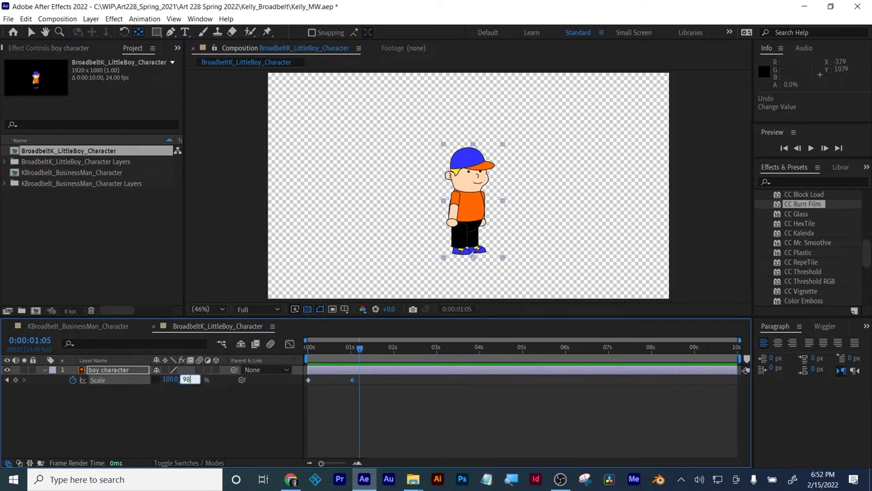
pyautogui.press('Return')
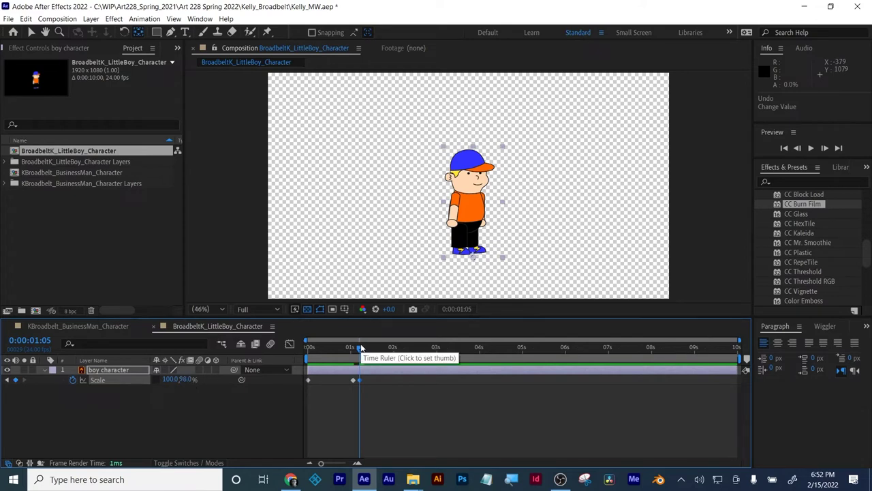
pyautogui.moveTo(360, 347); pyautogui.dragTo(373, 347)
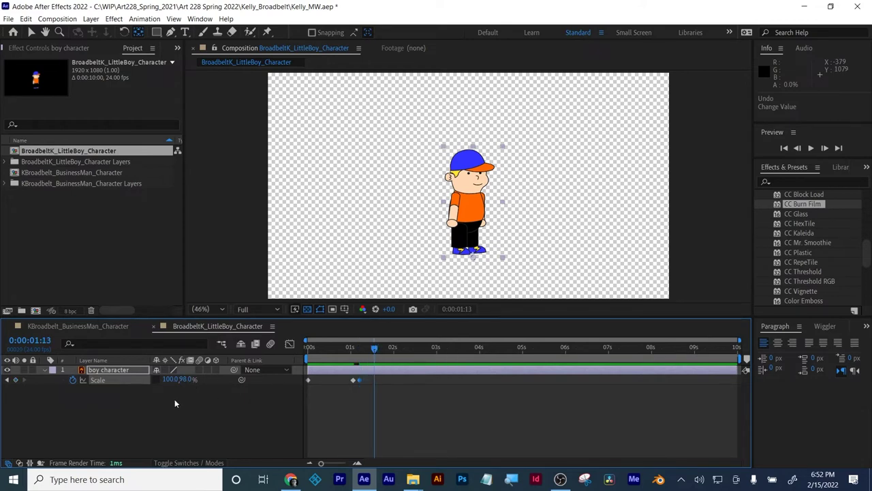
pyautogui.click(185, 380)
pyautogui.write('100')
pyautogui.press('Return')
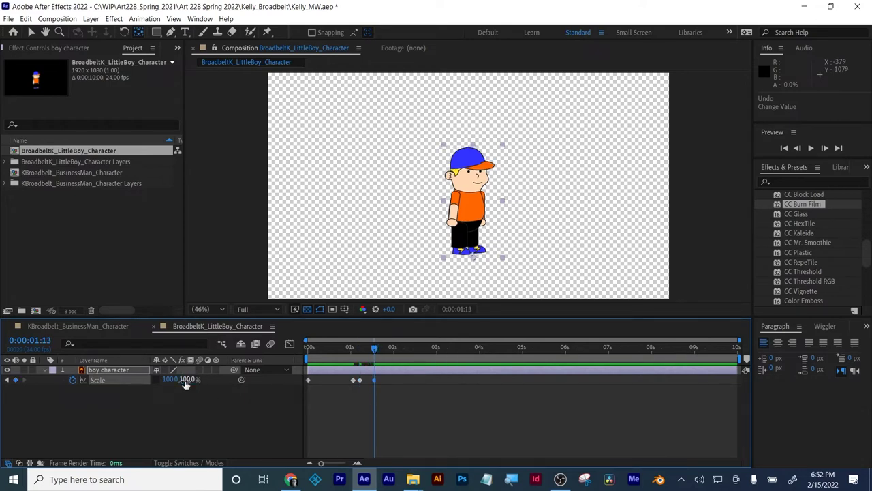
# Select all Scale keyframes of the boy character and apply Easy Ease to them.
pyautogui.moveTo(387, 398); pyautogui.dragTo(301, 380)
pyautogui.rightClick(306, 384)
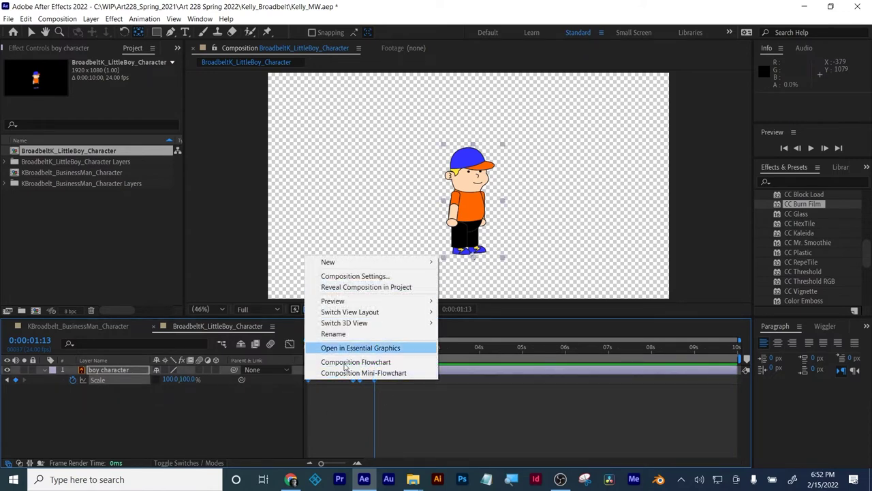
pyautogui.click(327, 409)
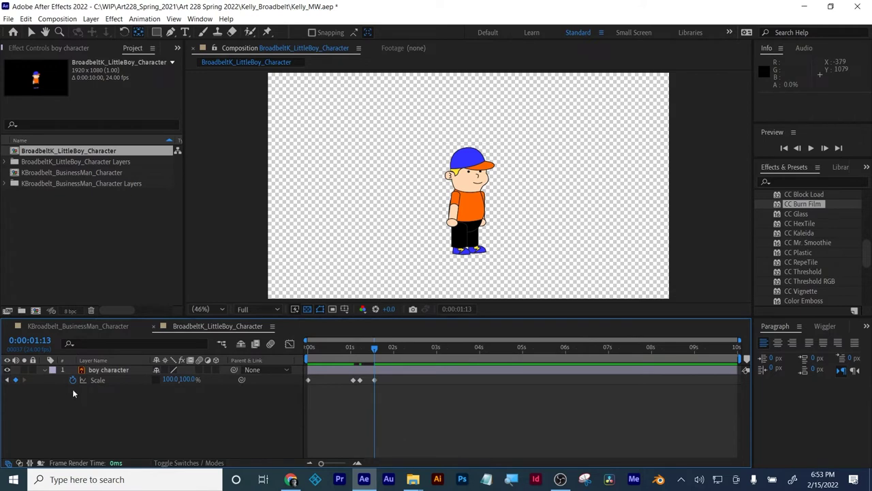
pyautogui.click(99, 380)
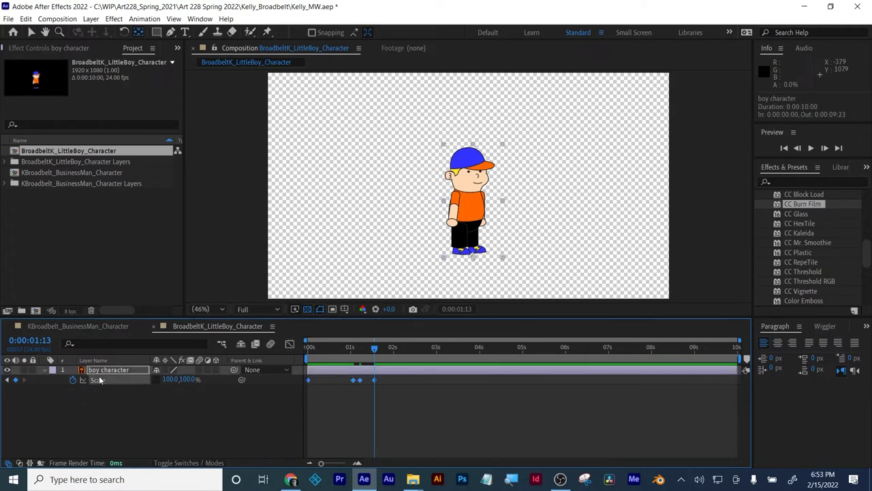
pyautogui.rightClick(371, 381)
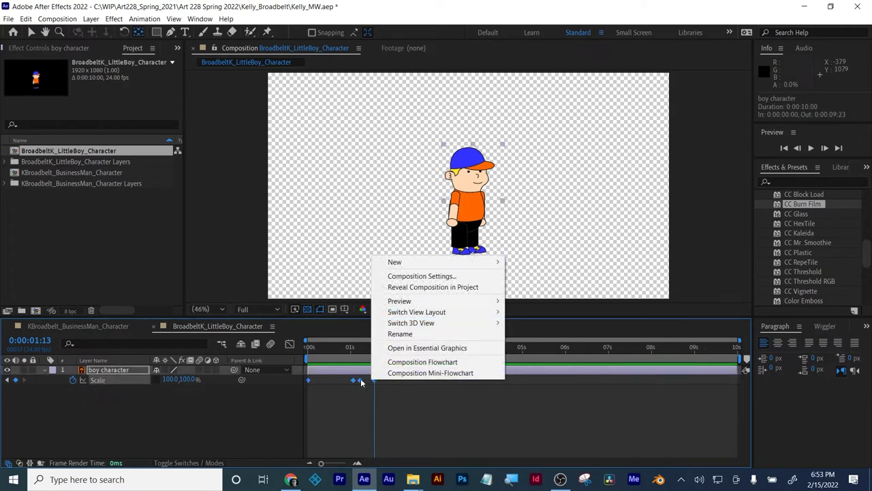
pyautogui.rightClick(359, 379)
pyautogui.moveTo(409, 372)
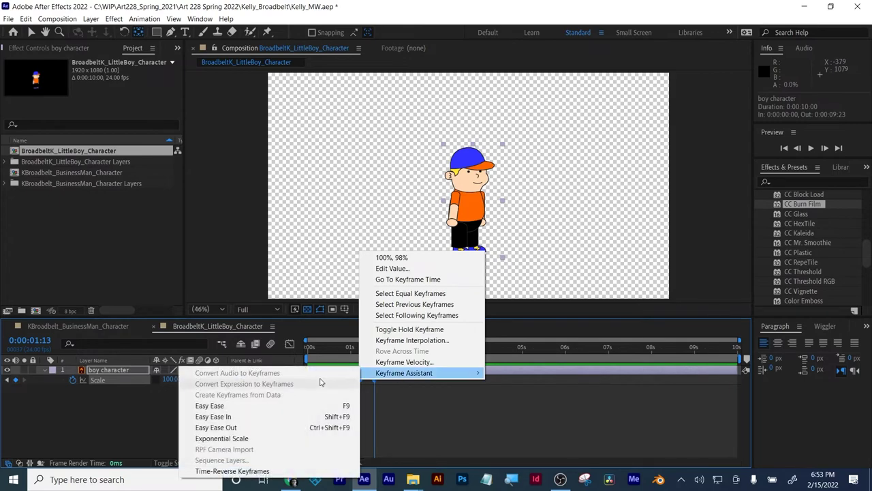
pyautogui.click(259, 406)
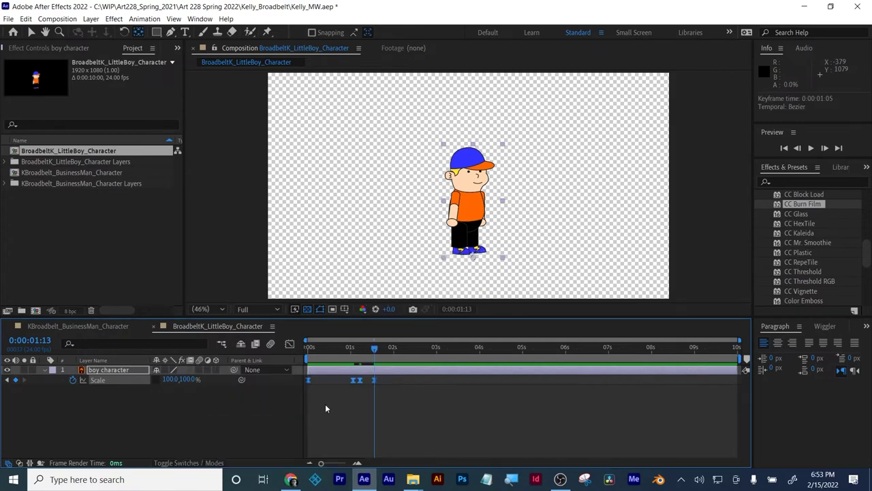
# Preview the squash animation and shift the last three Scale keyframes earlier, placing the final one at 0:00:01:03.
pyautogui.press('space')
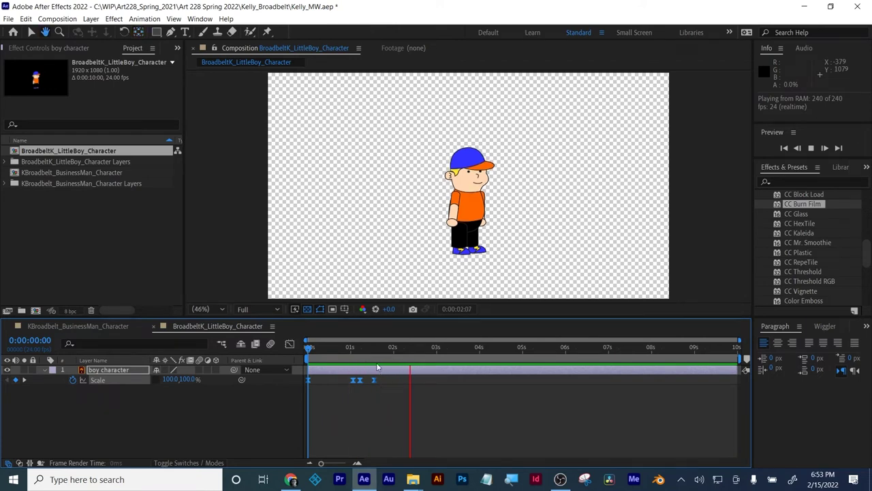
pyautogui.press('space')
pyautogui.press('space')
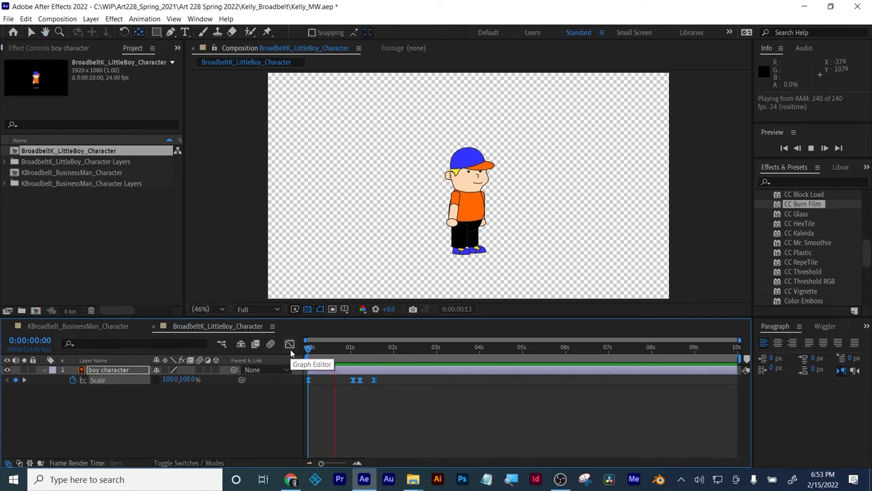
pyautogui.press('space')
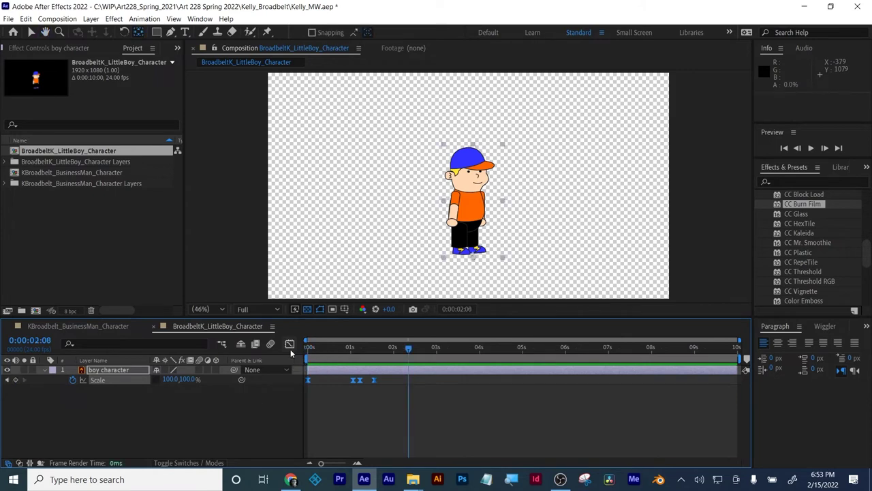
pyautogui.moveTo(341, 393); pyautogui.dragTo(355, 381)
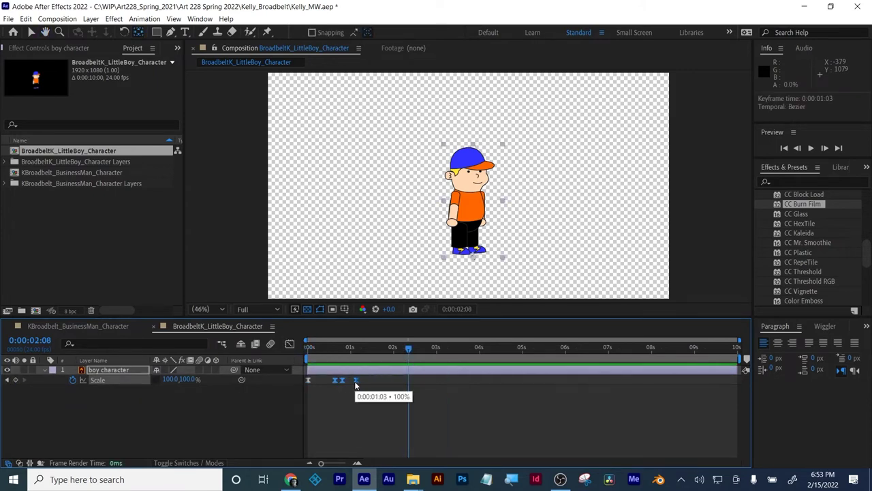
# Play back the boy character's scale animation from the first frame.
pyautogui.moveTo(333, 351); pyautogui.dragTo(285, 348)
pyautogui.press('space')
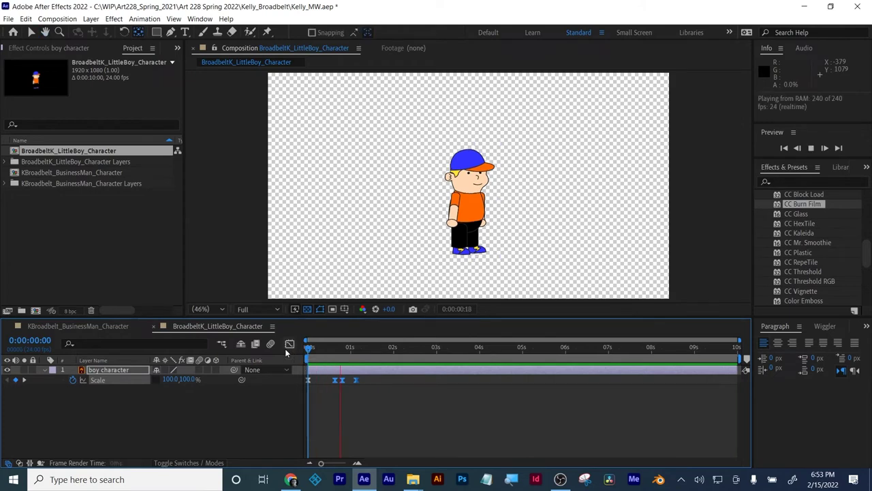
pyautogui.press('space')
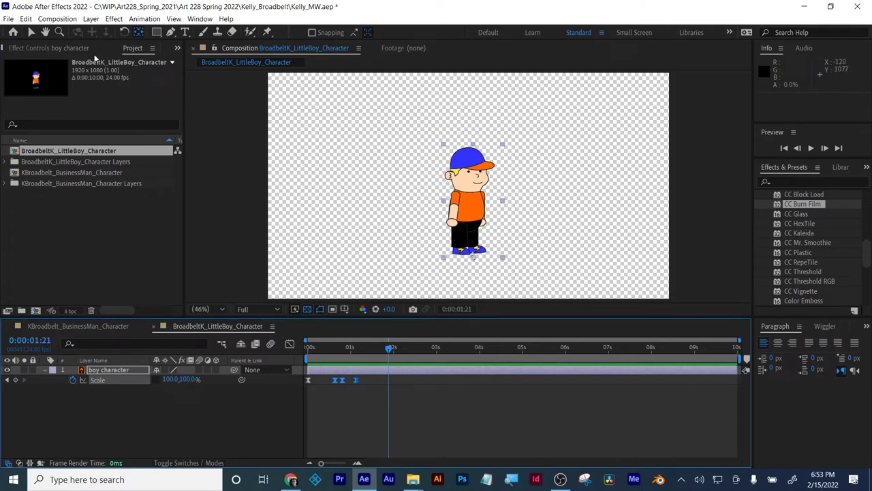
# Add a Scale keyframe to the boy character at 0:00:01:20 to hold the 100% pose after the last keyframe.
pyautogui.press('v')
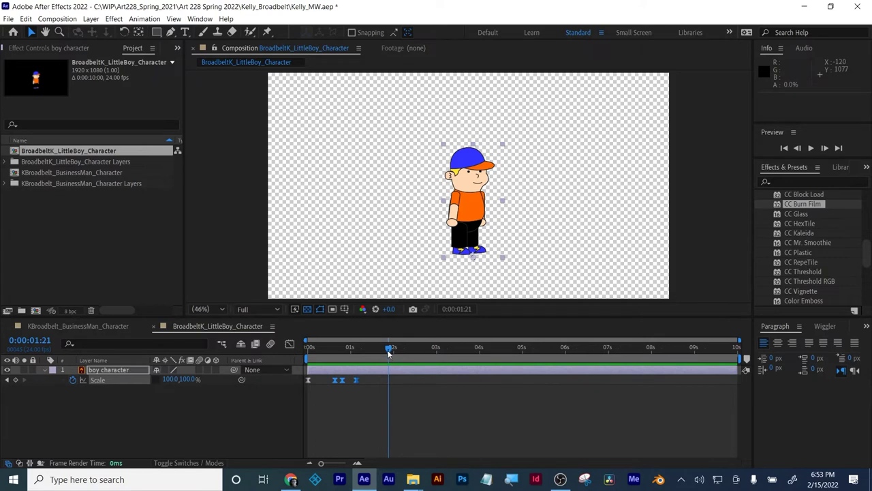
pyautogui.moveTo(389, 353)
pyautogui.mouseDown()
pyautogui.moveTo(297, 349)
pyautogui.moveTo(396, 347)
pyautogui.moveTo(386, 349)
pyautogui.mouseUp()
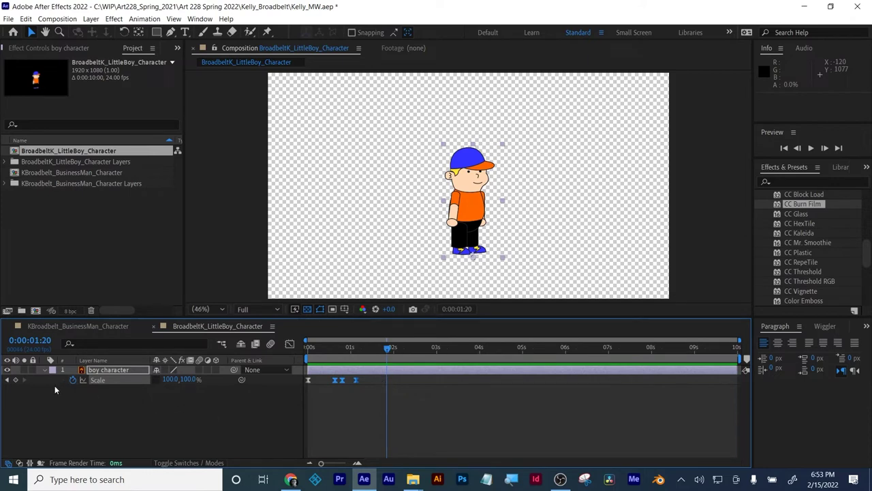
pyautogui.click(15, 380)
pyautogui.click(361, 348)
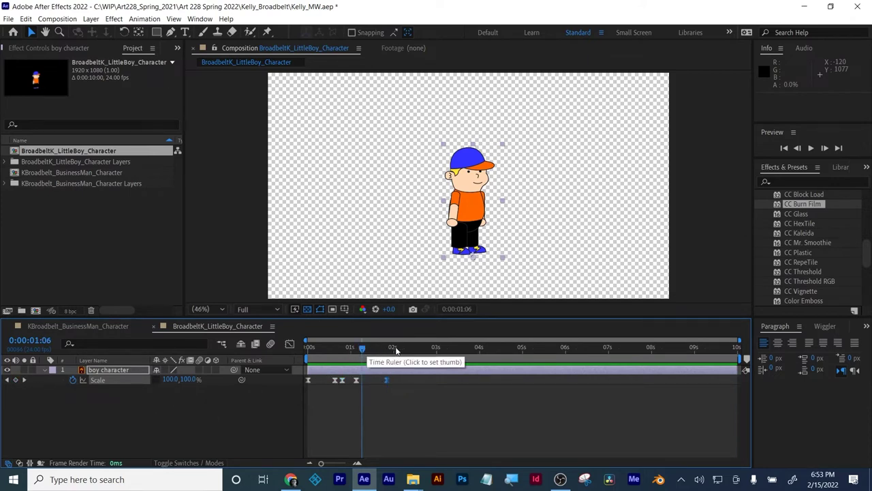
pyautogui.moveTo(394, 348)
pyautogui.mouseDown()
pyautogui.moveTo(354, 350)
pyautogui.moveTo(478, 349)
pyautogui.moveTo(308, 348)
pyautogui.moveTo(389, 351)
pyautogui.mouseUp()
pyautogui.click(355, 380)
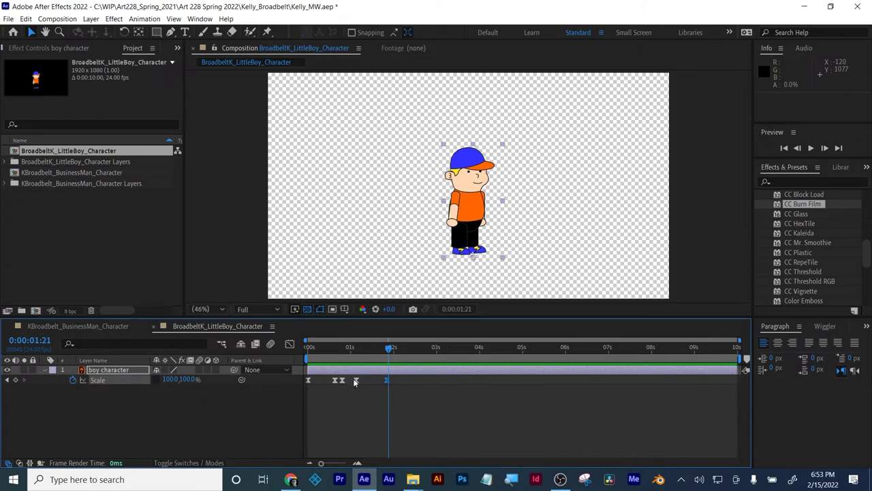
pyautogui.click(355, 380)
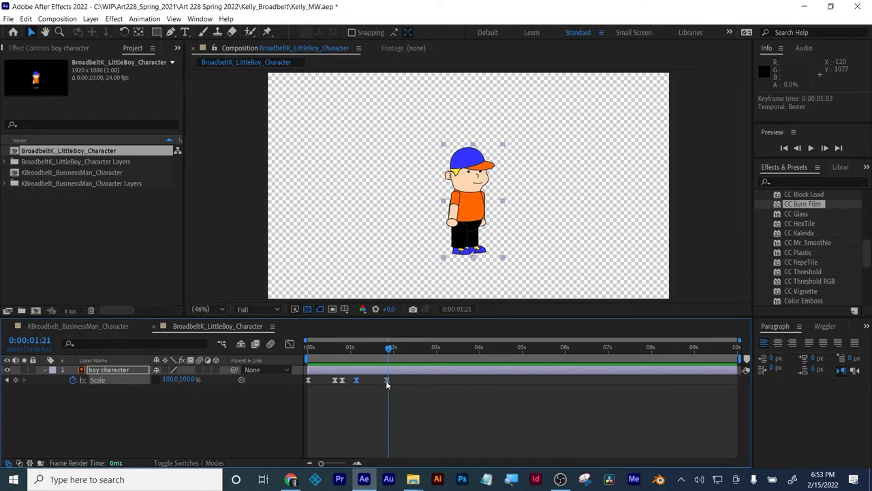
pyautogui.click(386, 379)
# Add a loopOut() expression to the boy character's Scale property so its keyframes repeat.
pyautogui.moveTo(389, 350); pyautogui.dragTo(282, 351)
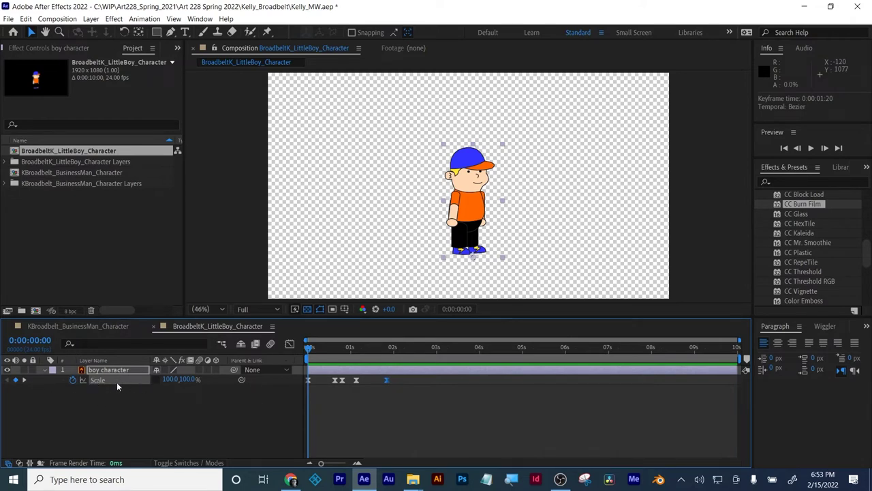
pyautogui.keyDown('alt'); pyautogui.click(72, 381); pyautogui.keyUp('alt')
pyautogui.write('loop')
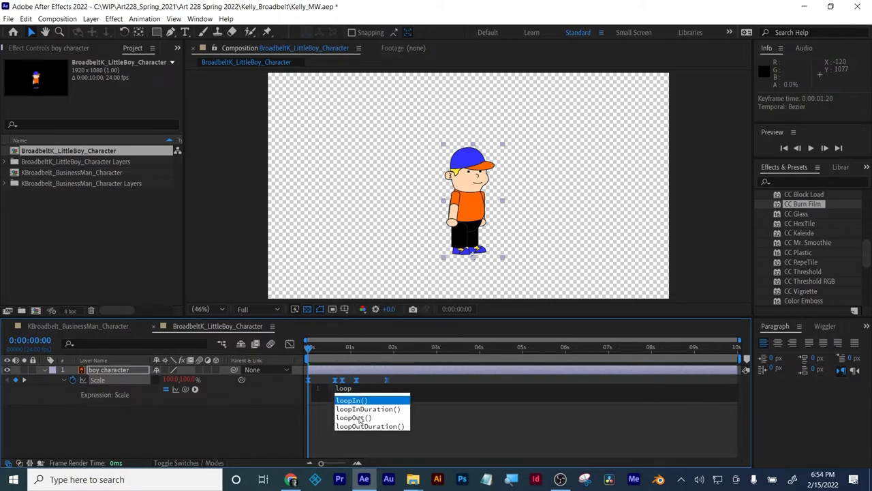
pyautogui.click(360, 418)
pyautogui.click(360, 418)
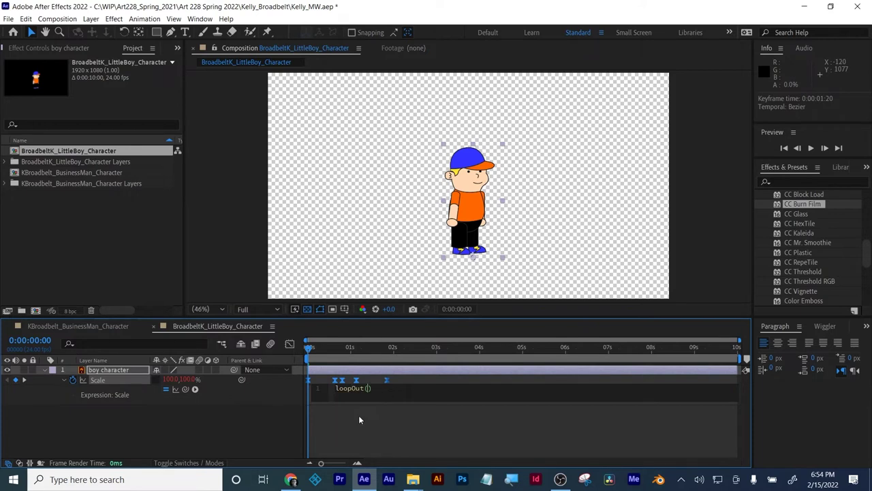
pyautogui.click(358, 417)
# Preview the looping scale animation and check the frames around the last Scale keyframe.
pyautogui.press('space')
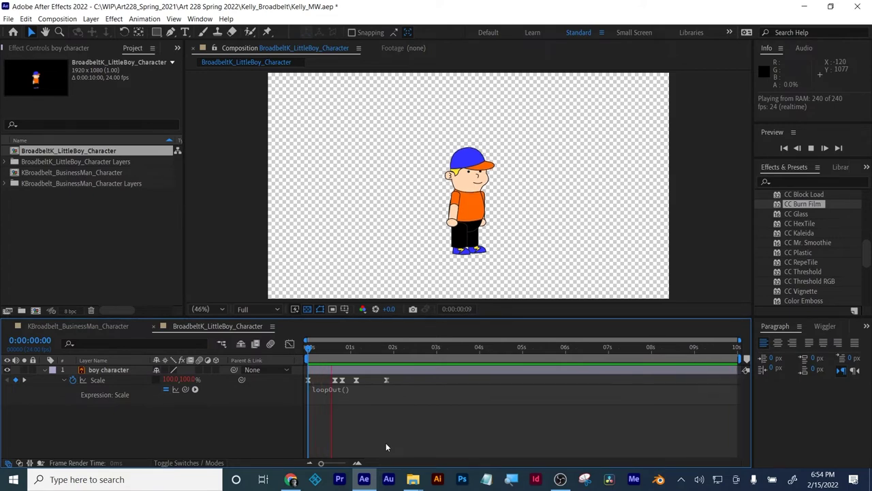
pyautogui.press('space')
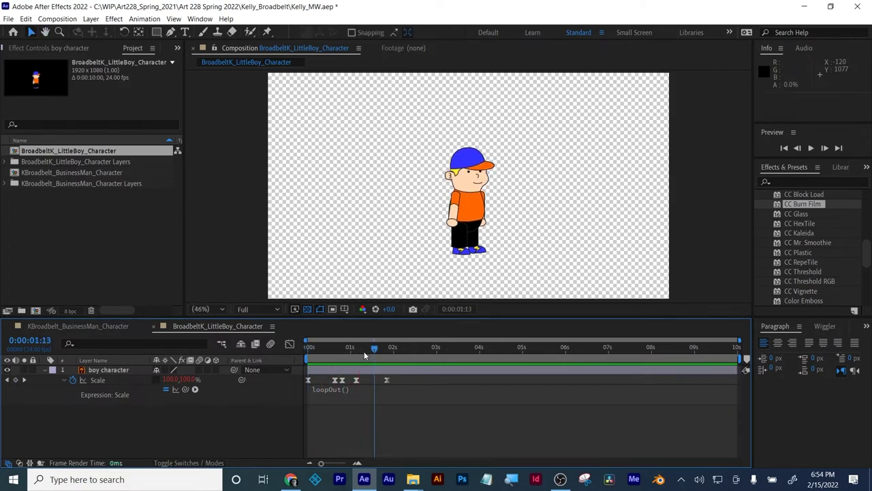
pyautogui.moveTo(362, 347); pyautogui.dragTo(386, 344)
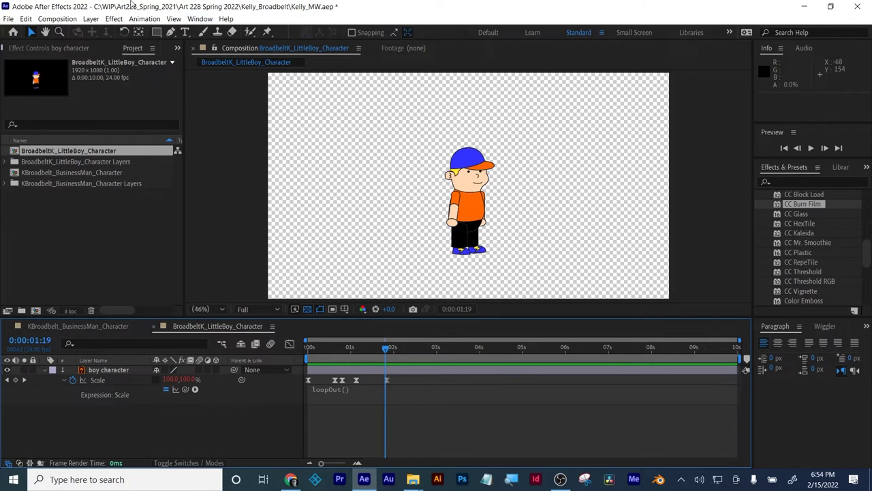
pyautogui.click(113, 19)
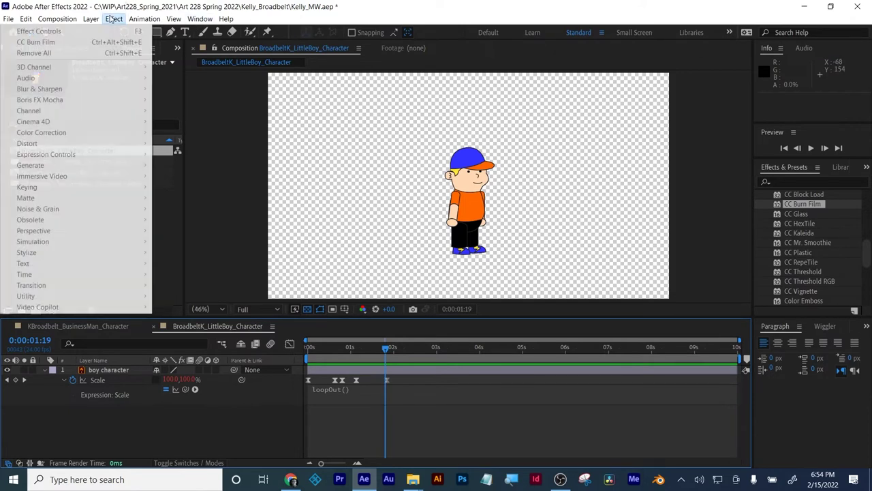
pyautogui.moveTo(96, 18)
pyautogui.moveTo(198, 33)
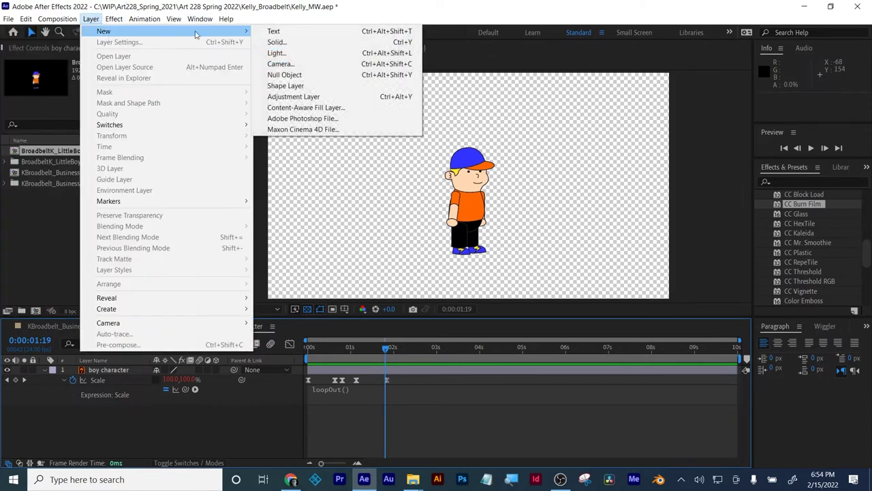
pyautogui.click(302, 103)
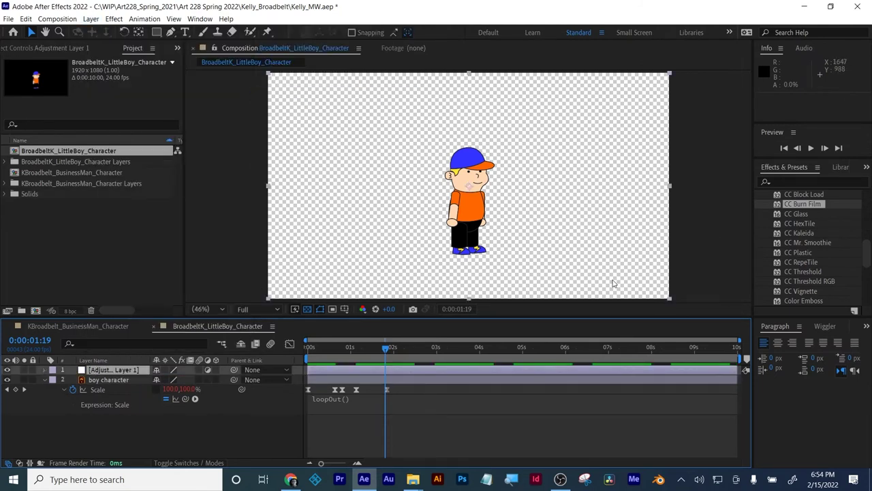
pyautogui.press('Delete')
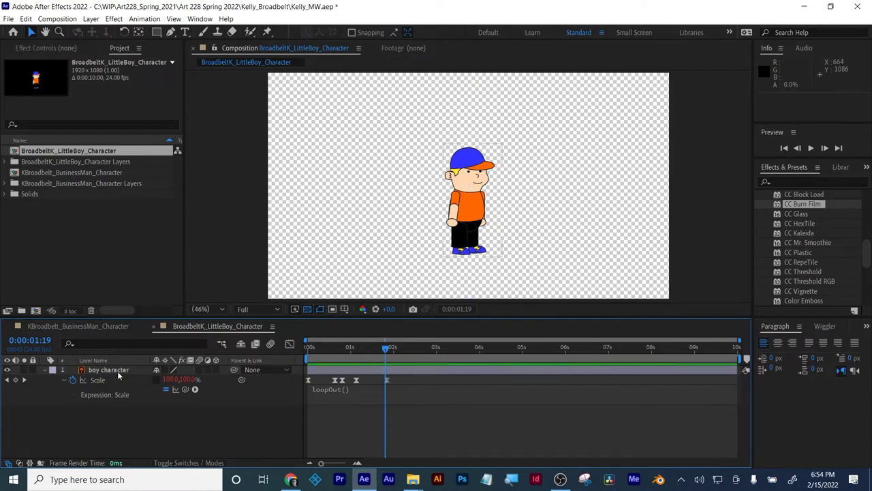
# Find the CC Bender effect and apply it to the boy character layer.
pyautogui.click(118, 371)
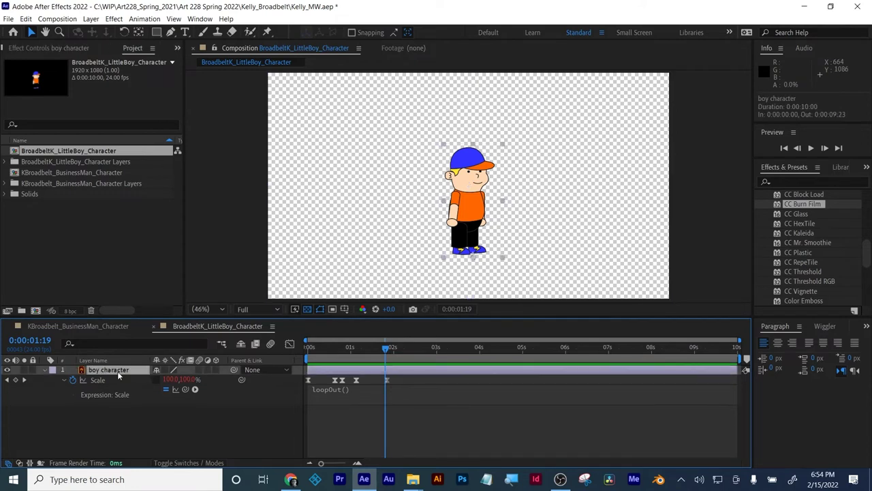
pyautogui.click(786, 176)
pyautogui.click(787, 179)
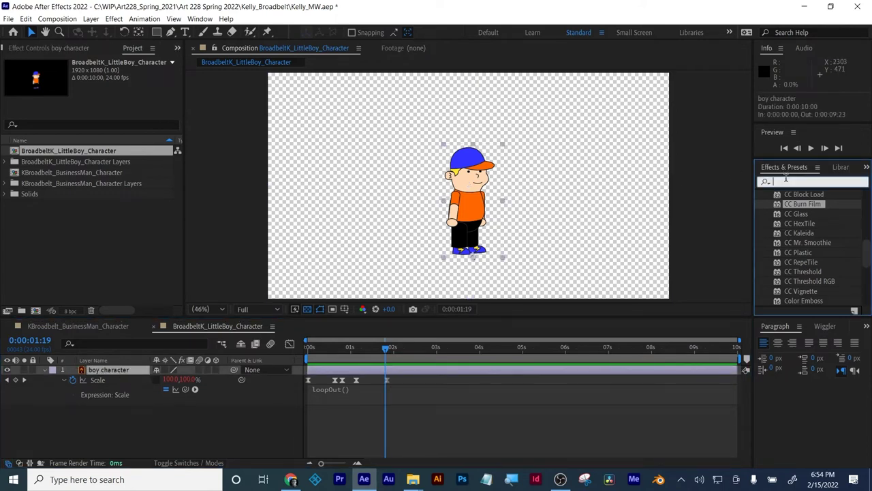
pyautogui.write('cc ben')
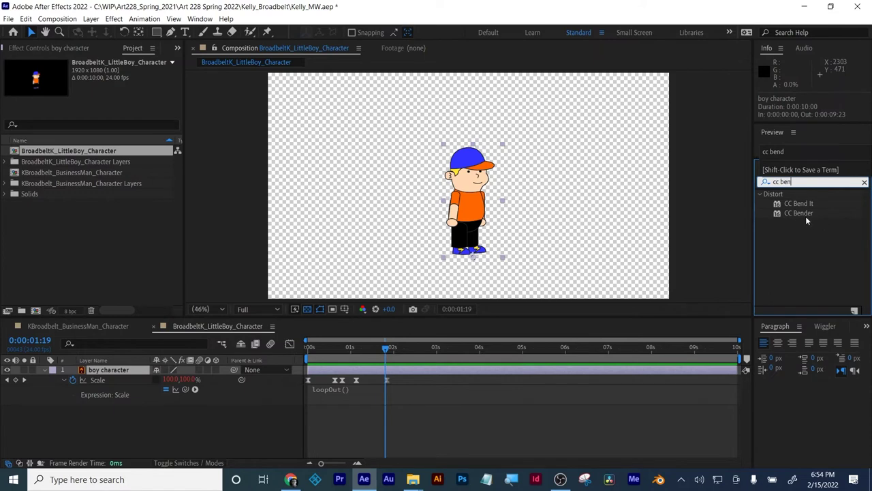
pyautogui.moveTo(805, 216); pyautogui.dragTo(538, 372)
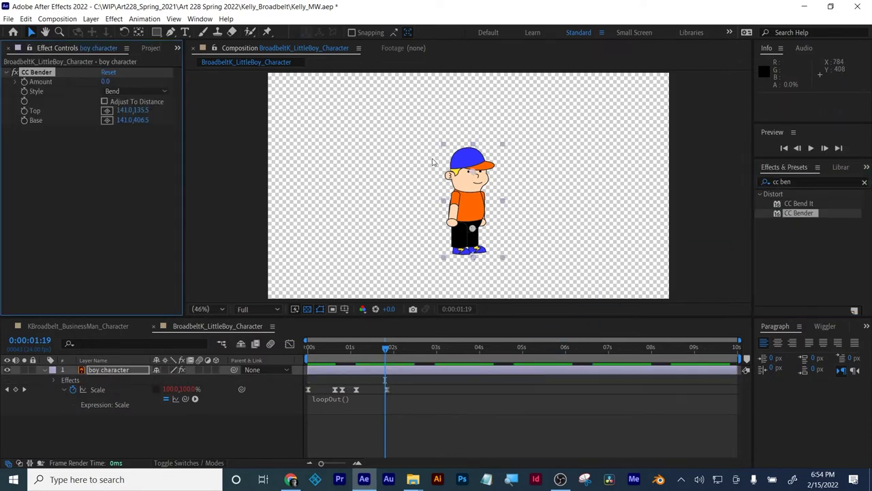
# Place CC Bender's Top point on the cap at 107.1,21.9 and its Base point at the feet at 122.3,523.9.
pyautogui.click(107, 112)
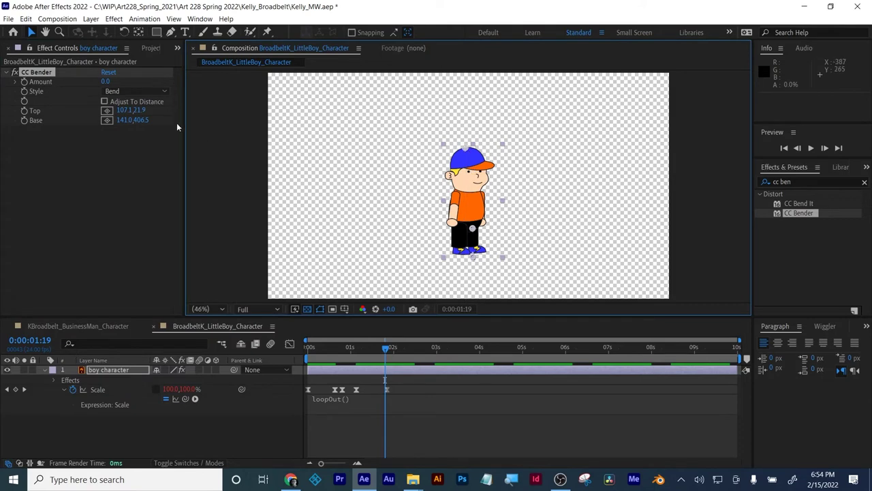
pyautogui.click(107, 120)
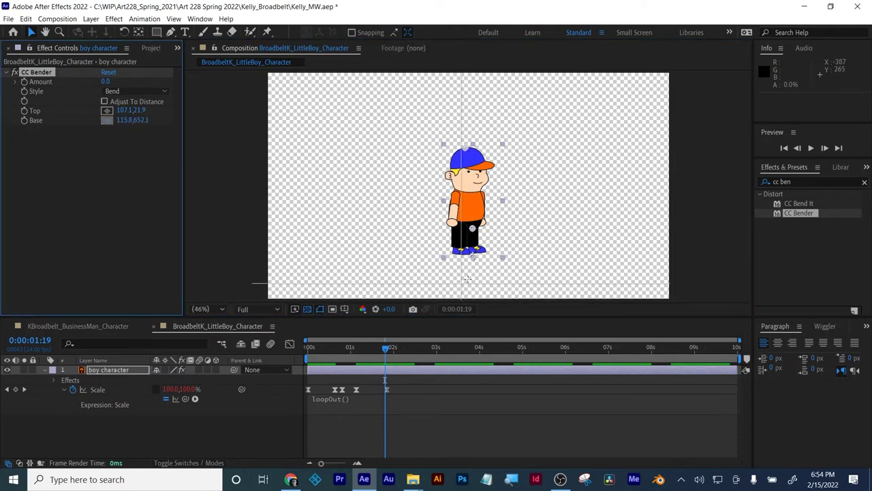
pyautogui.click(470, 256)
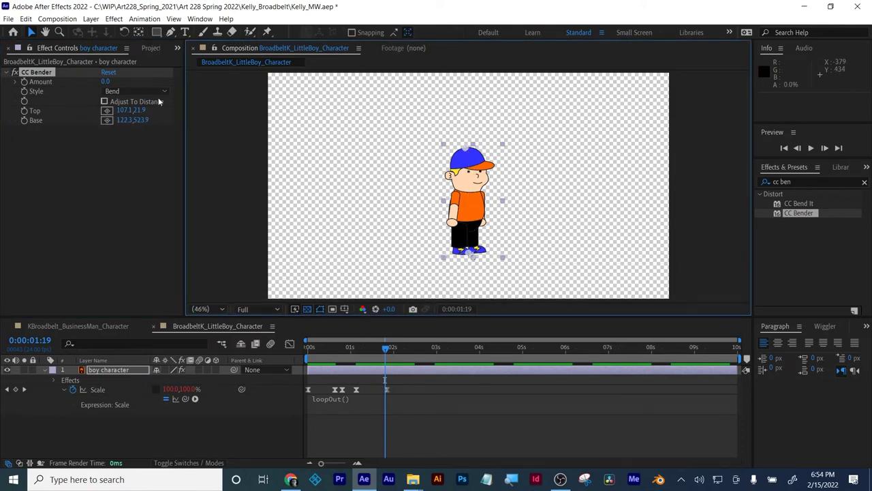
# Try bending the character with the CC Bender Amount, and undo the change.
pyautogui.moveTo(106, 81); pyautogui.dragTo(96, 81)
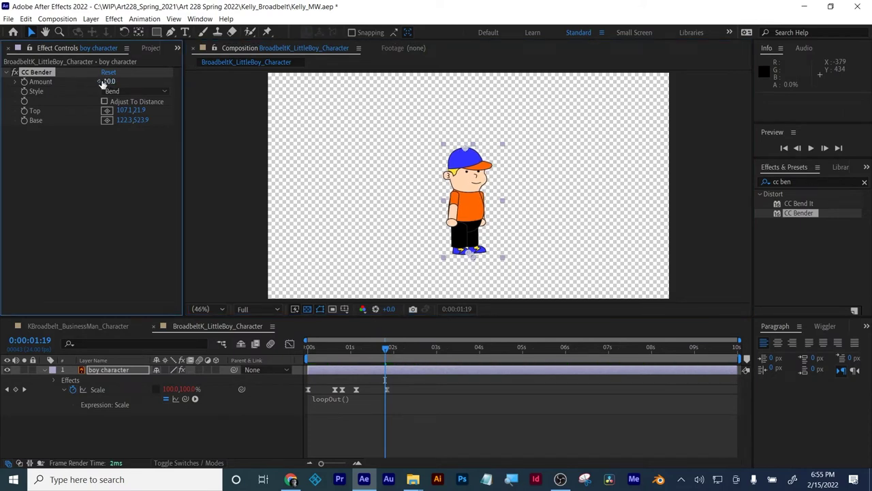
pyautogui.hotkey('ctrl', 'z')
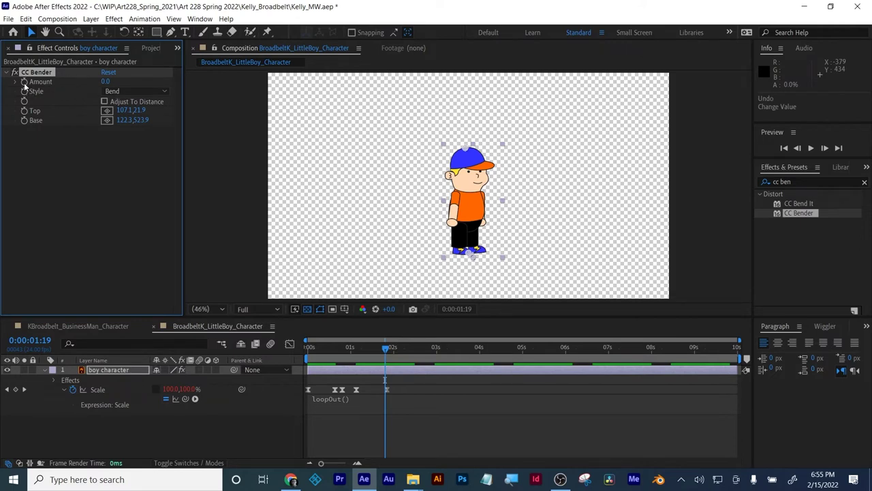
# Return to the first frame and add the expression wiggle(1,12) to CC Bender's Amount.
pyautogui.moveTo(386, 347); pyautogui.dragTo(308, 338)
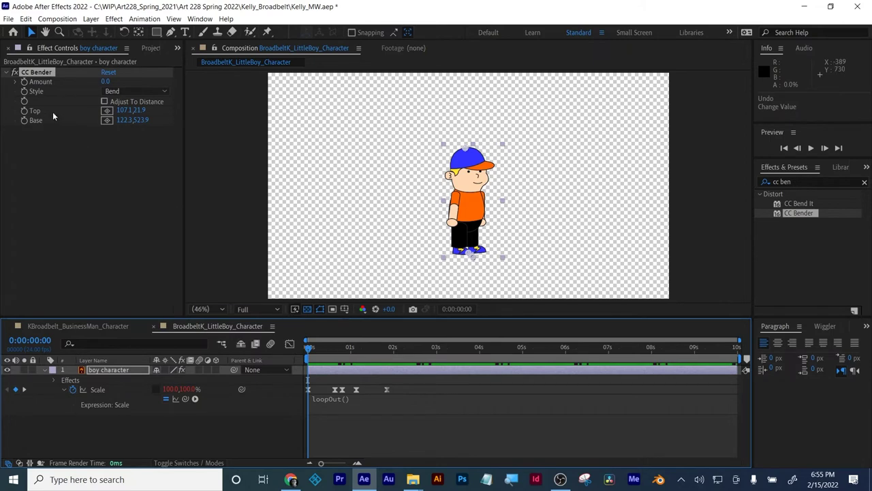
pyautogui.keyDown('alt'); pyautogui.click(24, 81); pyautogui.keyUp('alt')
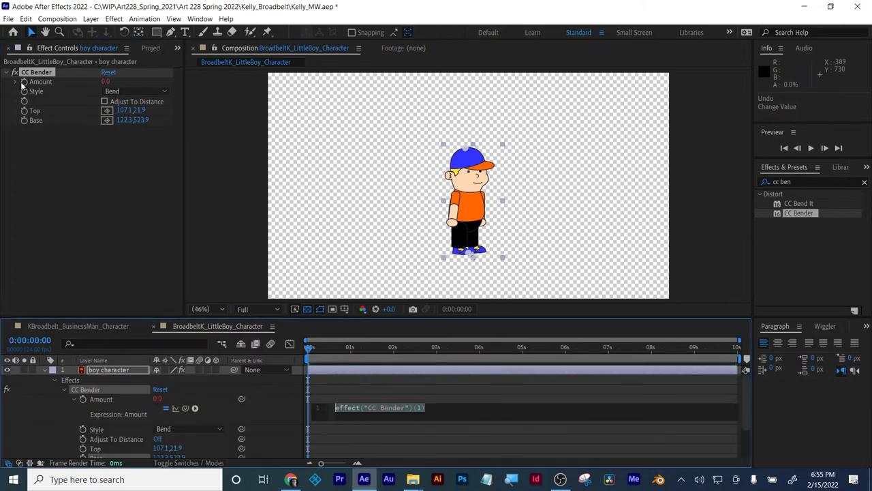
pyautogui.write('wigg')
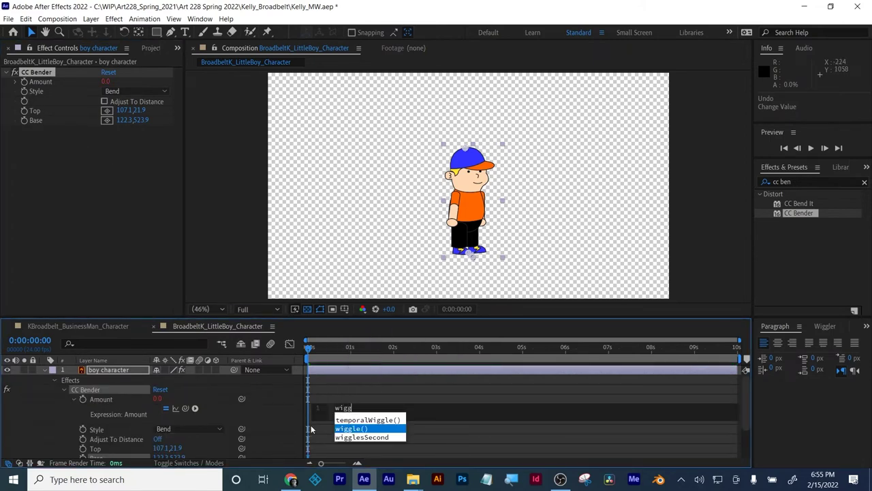
pyautogui.press('Escape')
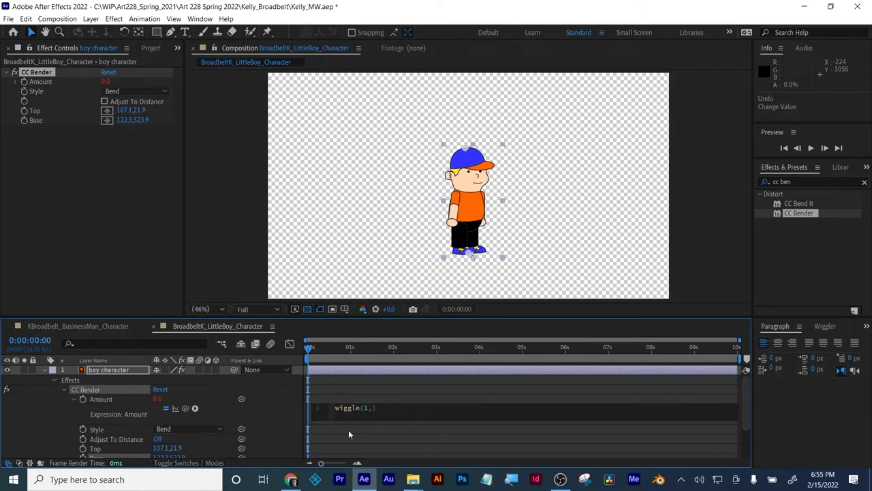
pyautogui.write('le(1,12')
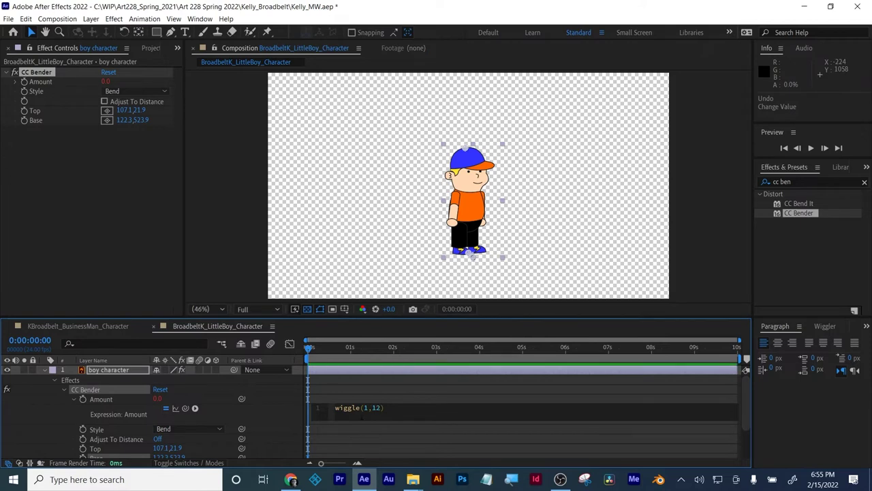
pyautogui.click(370, 391)
# Preview the wiggling bend and turn off the composition's transparency grid.
pyautogui.press('space')
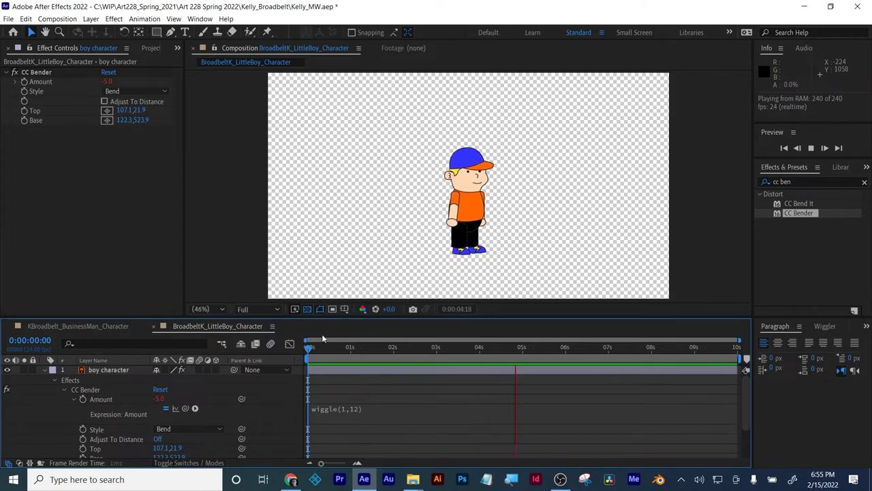
pyautogui.click(320, 309)
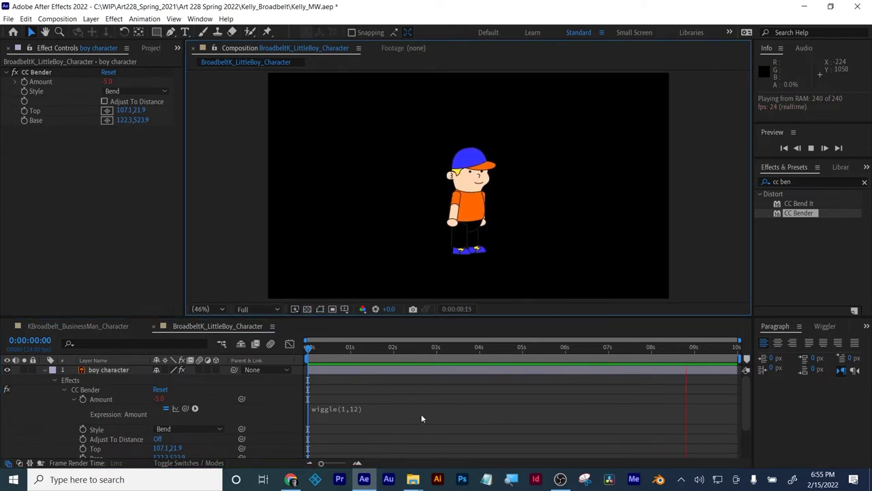
# Try the expression wiggle(11,22) on CC Bender's Amount, preview it, and undo the change.
pyautogui.click(341, 403)
pyautogui.click(342, 406)
pyautogui.hotkey('ctrl', 'c')
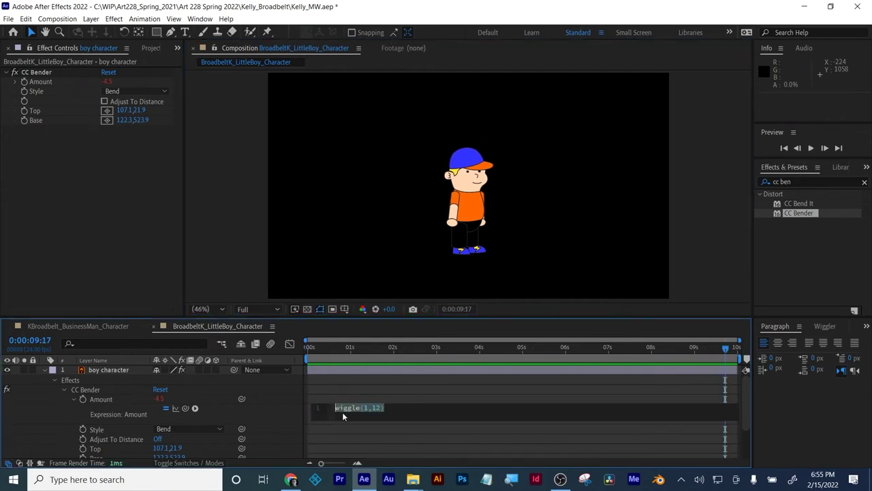
pyautogui.click(366, 408)
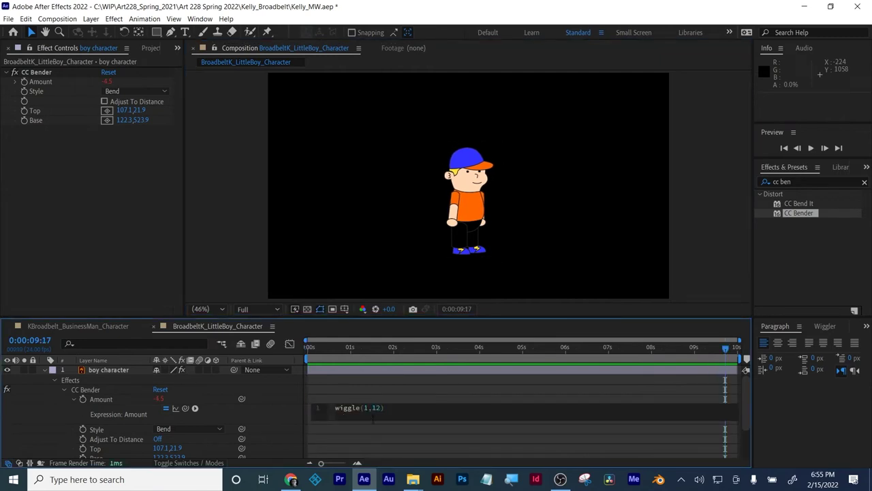
pyautogui.write('1,2')
pyautogui.click(395, 387)
pyautogui.press('space')
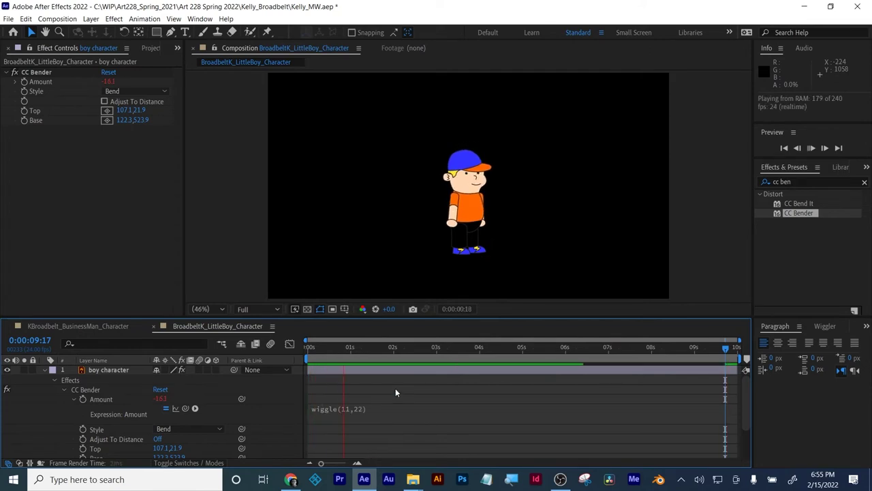
pyautogui.press('space')
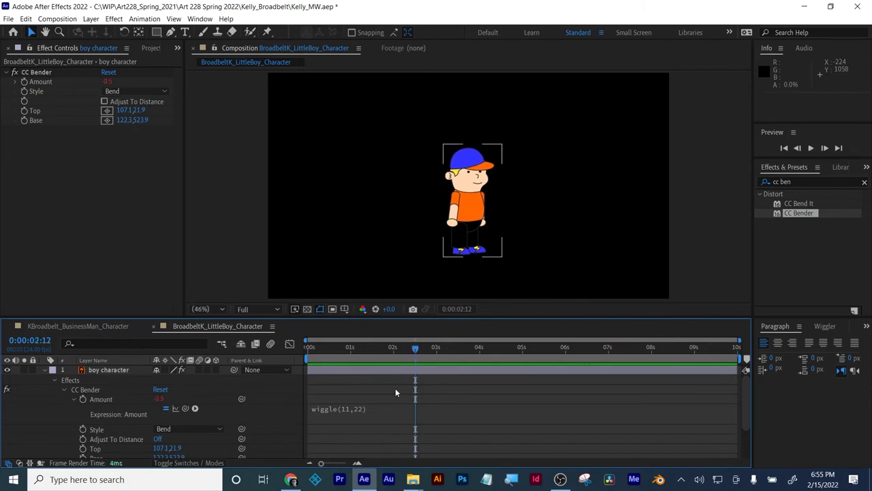
pyautogui.hotkey('ctrl', 'z')
# Preview the idle animation with the boy character layer's properties collapsed, and move the playhead to 0:00:00:14.
pyautogui.press('space')
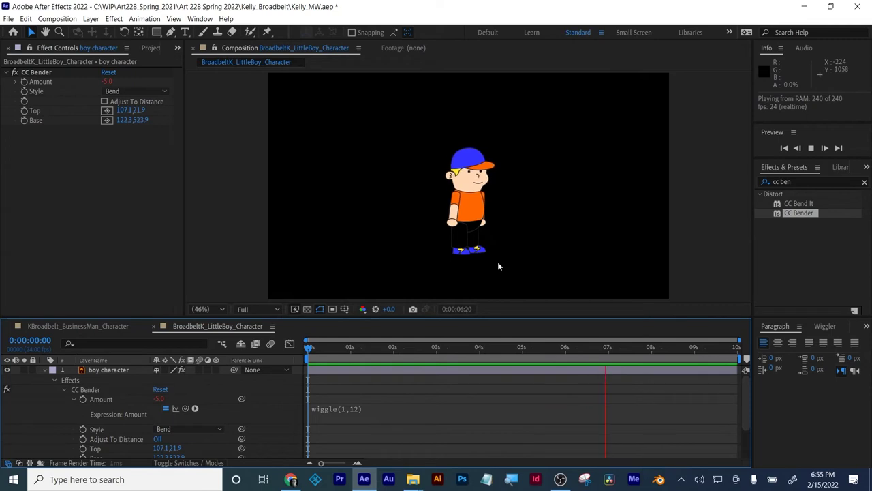
pyautogui.press('space')
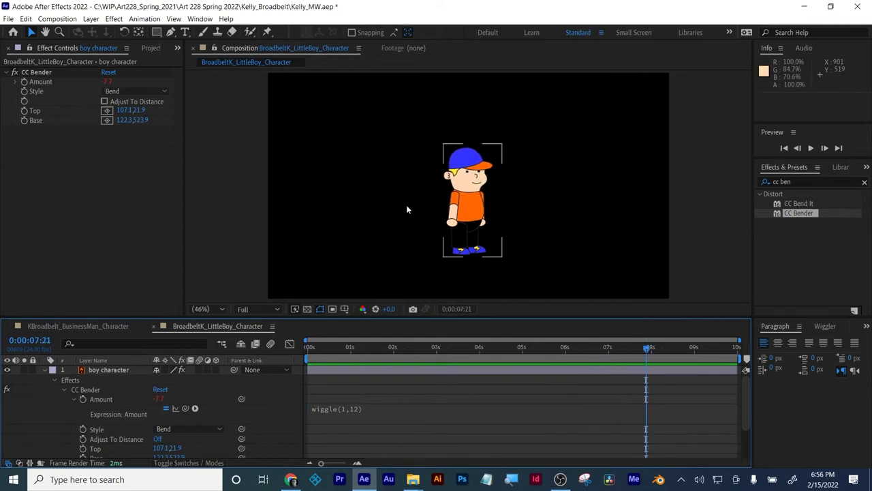
pyautogui.click(45, 371)
pyautogui.click(275, 433)
pyautogui.press('space')
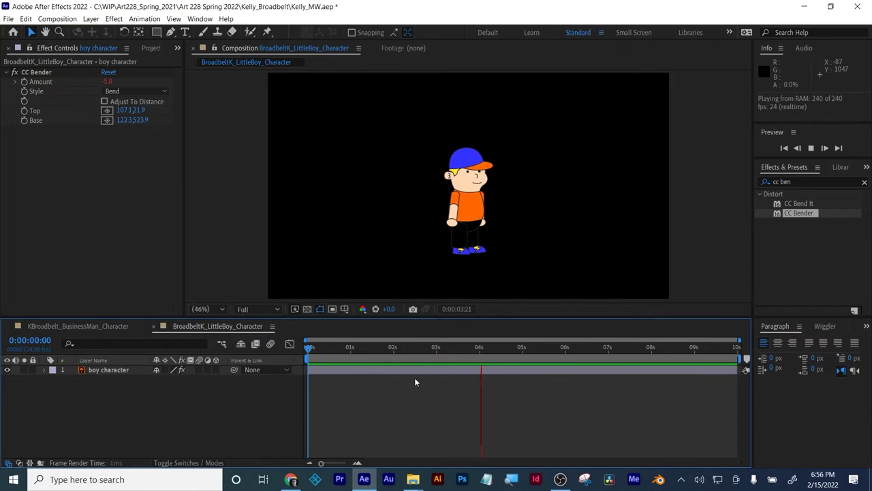
pyautogui.press('space')
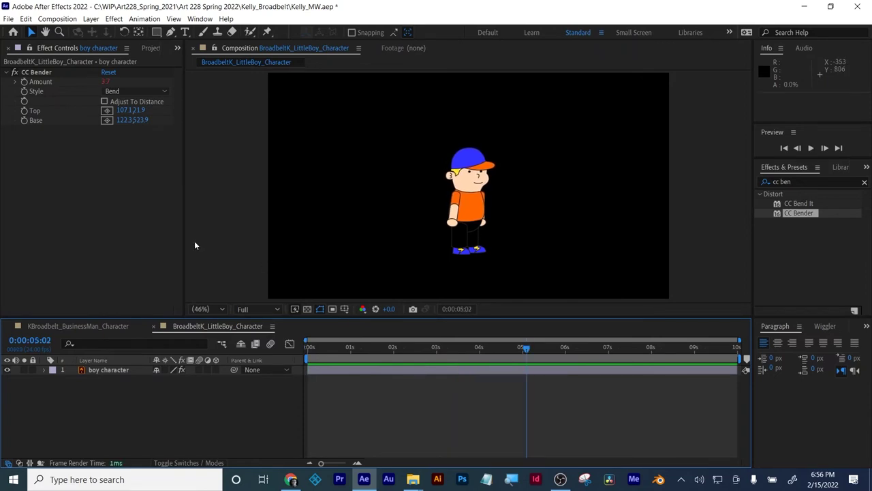
pyautogui.click(311, 207)
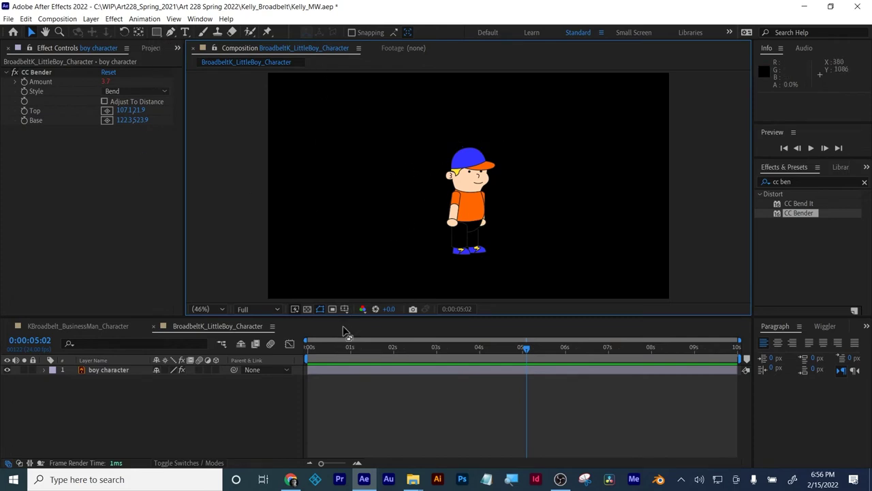
pyautogui.click(332, 345)
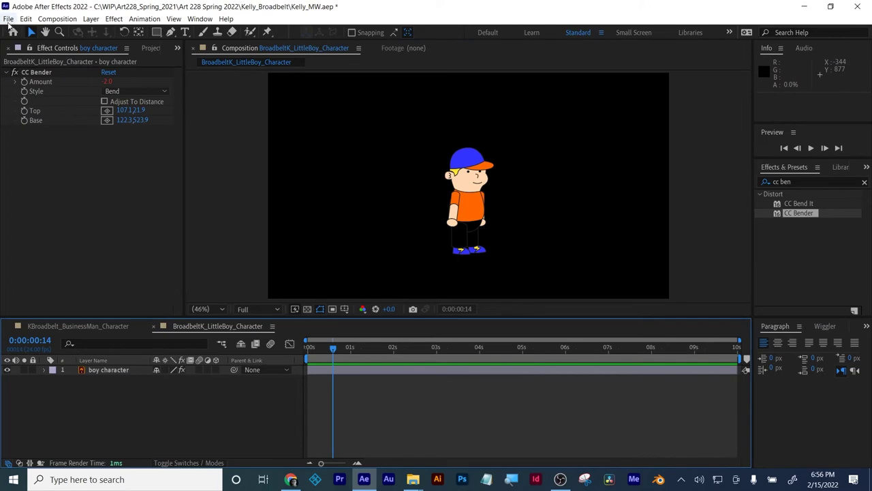
# Save the project as a new version in the same folder, adding _2 to the end of the file name.
pyautogui.click(8, 19)
pyautogui.moveTo(41, 126)
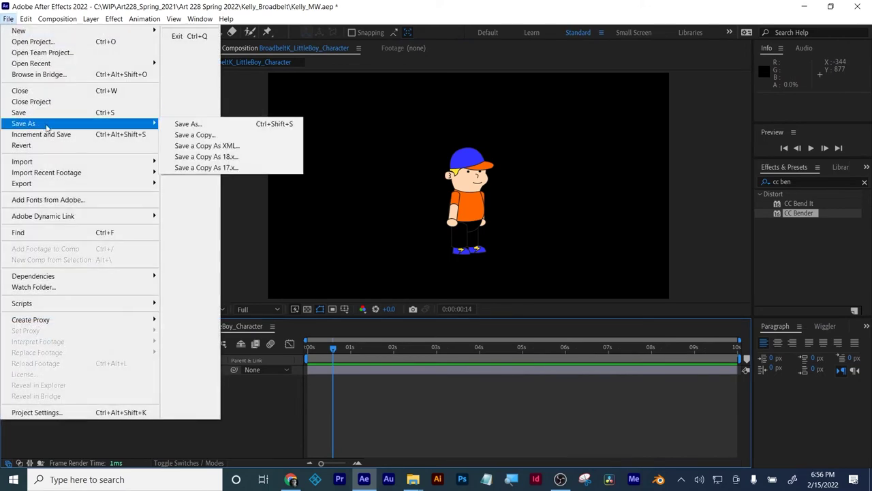
pyautogui.click(182, 124)
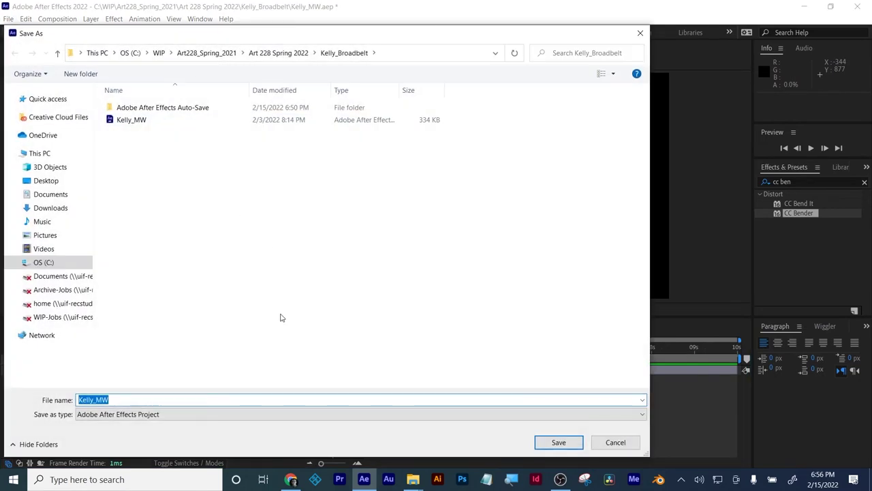
pyautogui.click(198, 400)
pyautogui.write('_2')
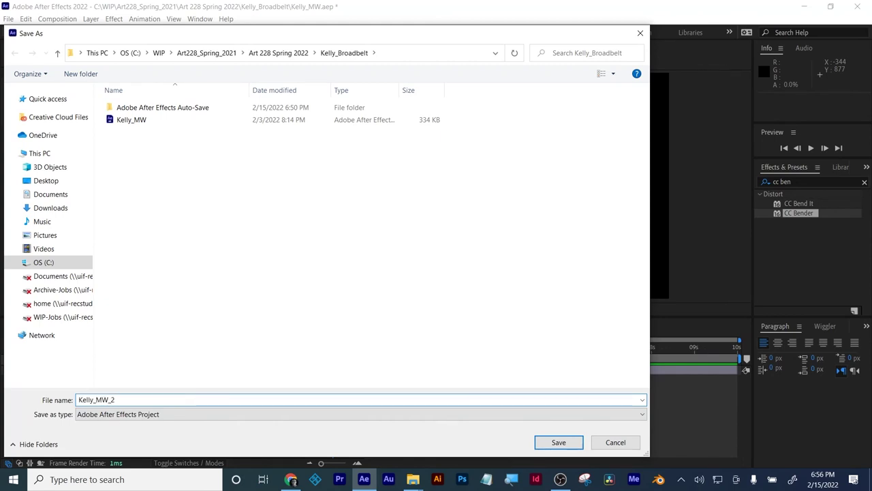
pyautogui.click(566, 442)
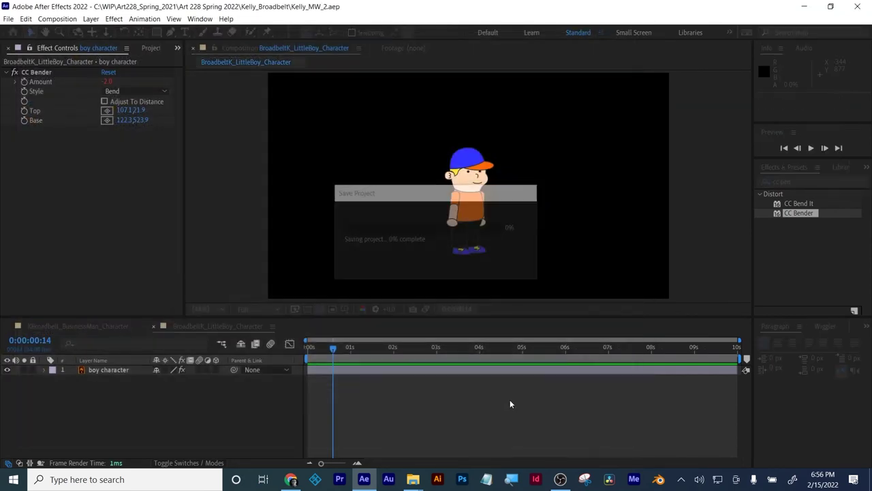
# Reveal the boy character layer's CC Bender properties and Scale keyframes together, including the expressions on Amount and Scale.
pyautogui.click(509, 371)
pyautogui.press('s')
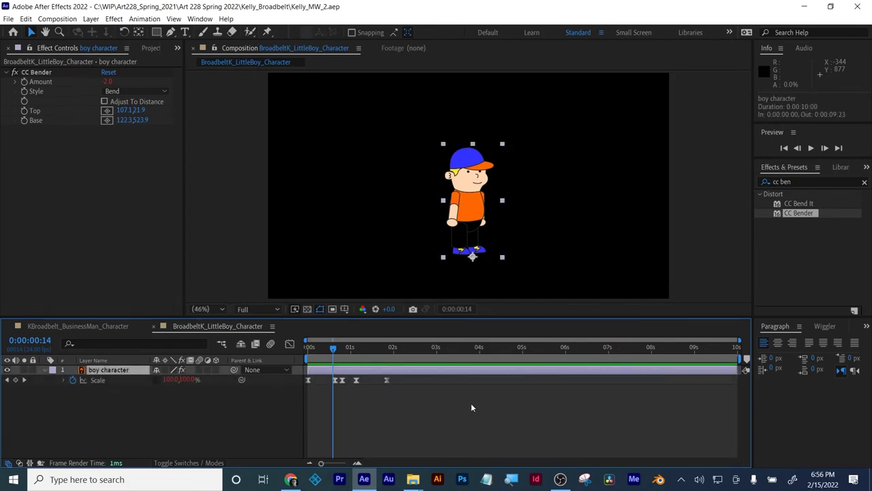
pyautogui.press('e')
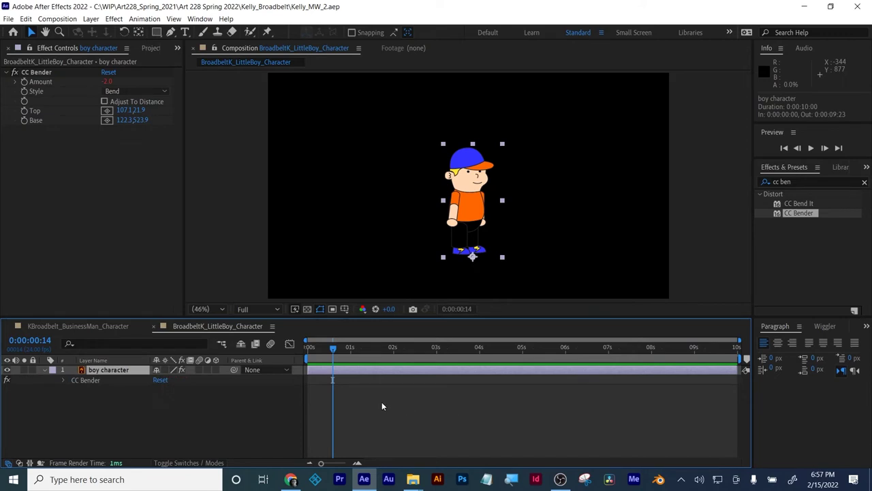
pyautogui.click(63, 380)
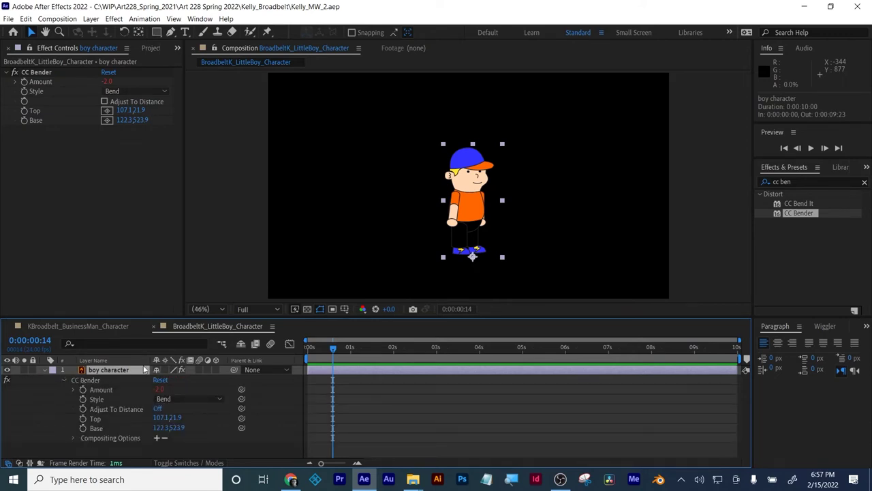
pyautogui.hotkey('shift', 's')
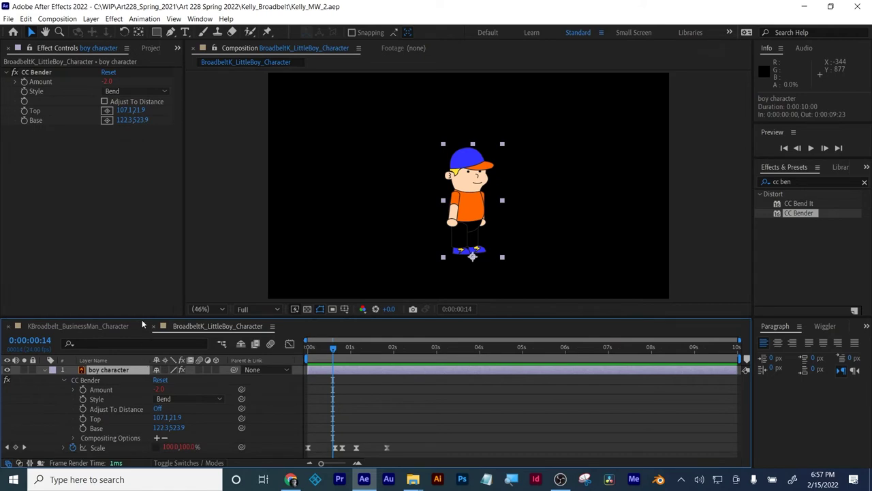
pyautogui.moveTo(140, 317); pyautogui.dragTo(136, 282)
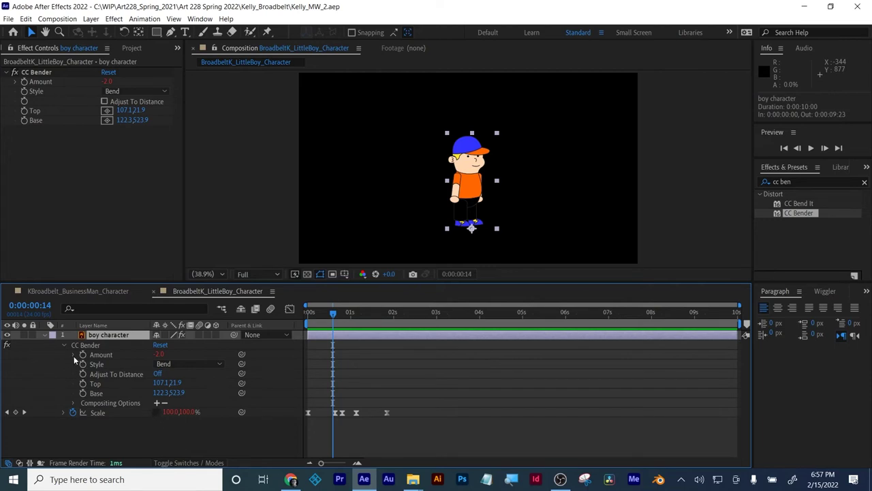
pyautogui.hotkey('ctrl', 'v')
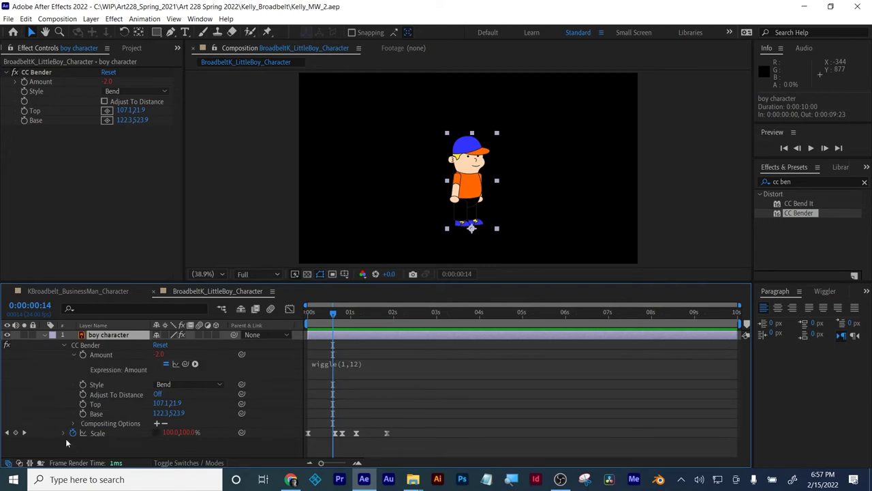
pyautogui.write('loopOut()')
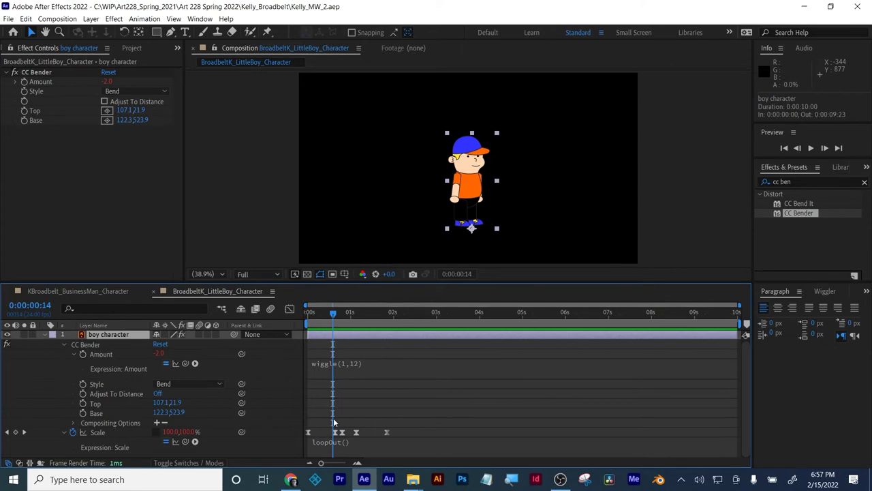
# Close the project and minimize After Effects to get to the file folders.
pyautogui.click(7, 19)
pyautogui.click(31, 101)
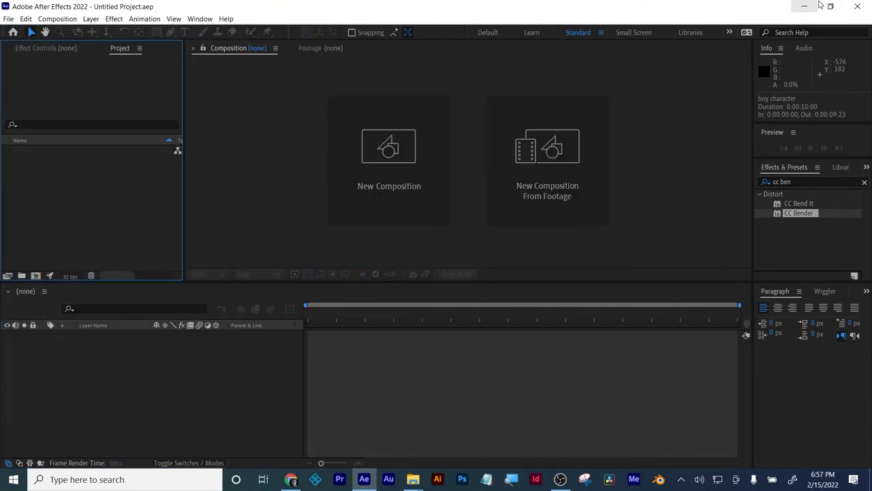
pyautogui.click(806, 6)
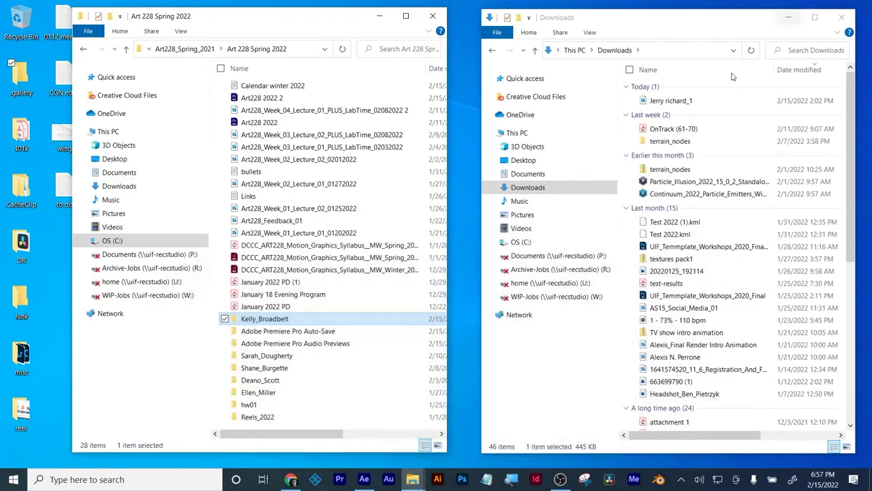
# Open the student's project folder in File Explorer, and open the matching student folder in Google Drive.
pyautogui.doubleClick(284, 320)
pyautogui.click(292, 477)
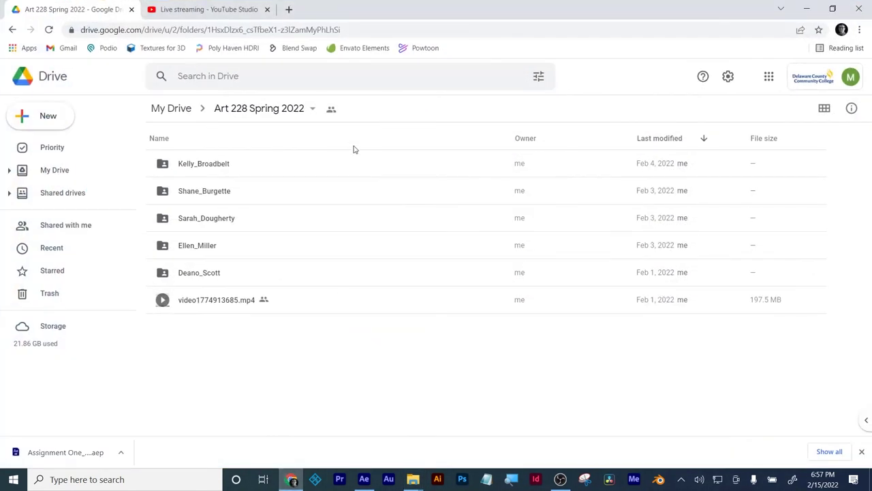
pyautogui.click(204, 170)
pyautogui.doubleClick(205, 171)
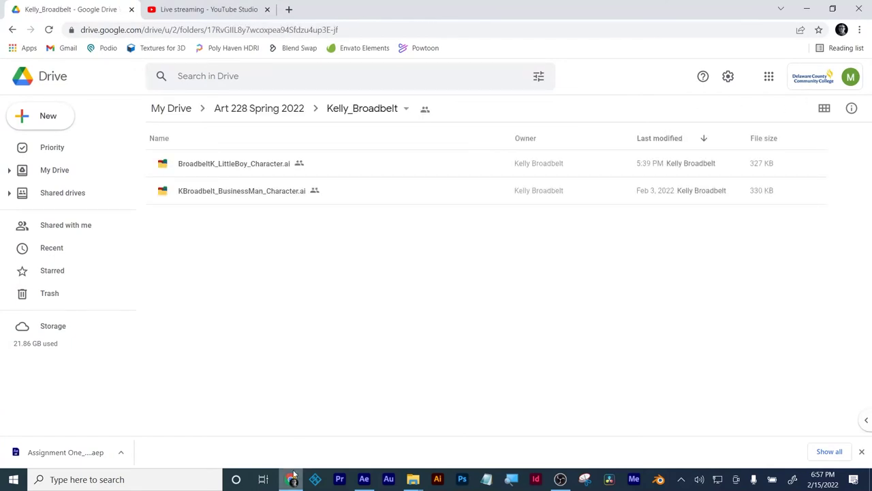
# Upload the project file ending in _2 from File Explorer to the student's Google Drive folder, and dismiss the upload and download notices.
pyautogui.moveTo(414, 480)
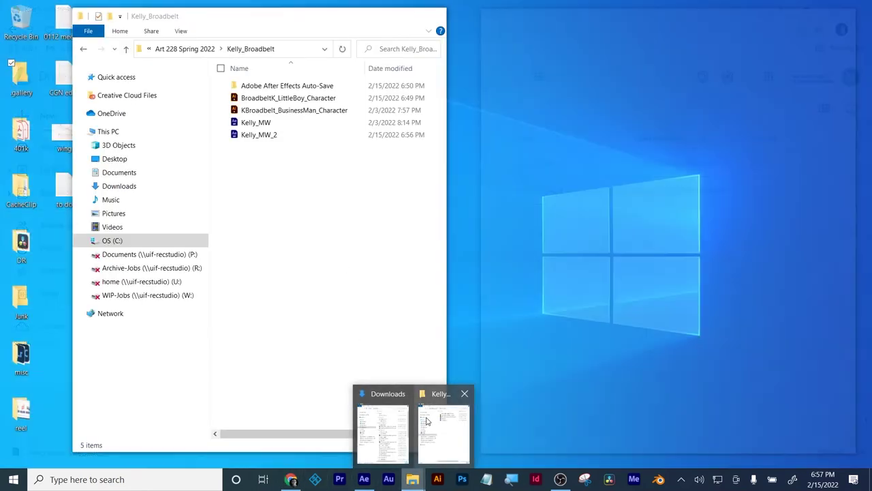
pyautogui.click(426, 417)
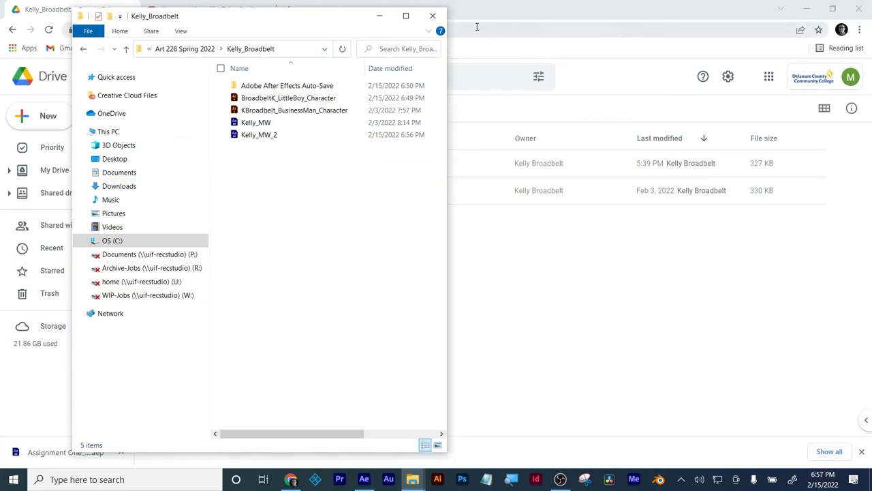
pyautogui.moveTo(344, 21); pyautogui.dragTo(730, 14)
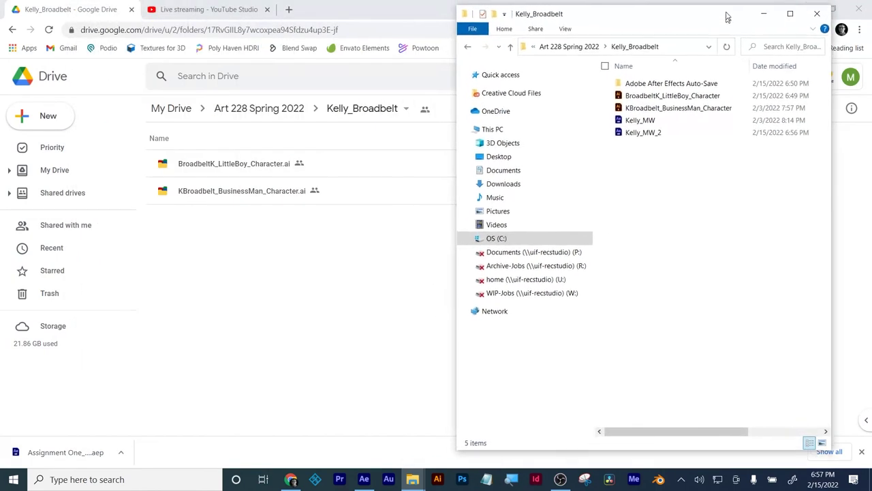
pyautogui.moveTo(630, 129); pyautogui.dragTo(353, 276)
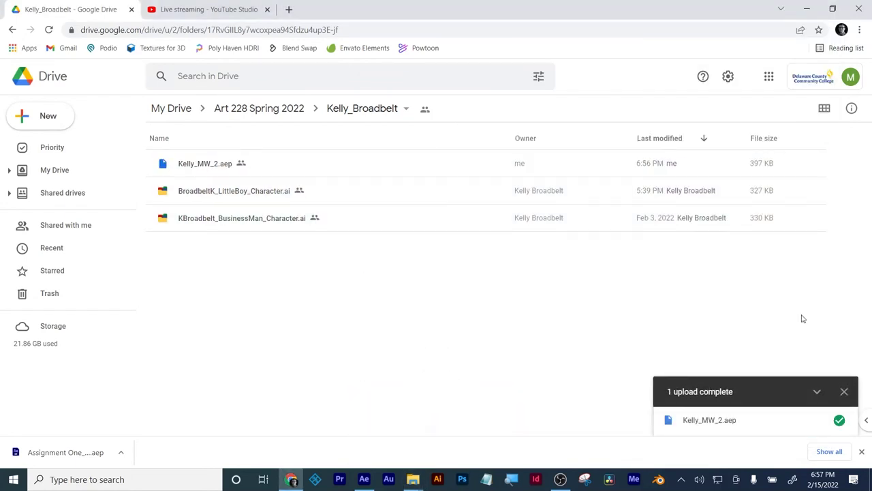
pyautogui.click(844, 391)
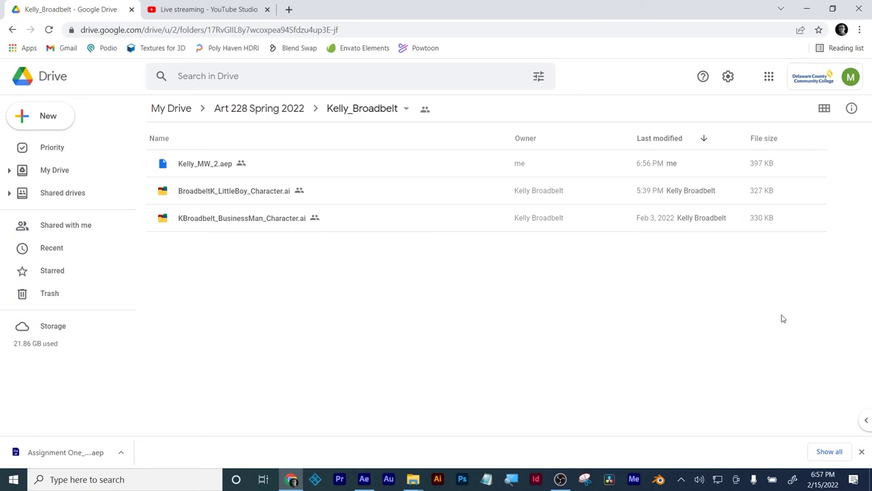
pyautogui.click(861, 451)
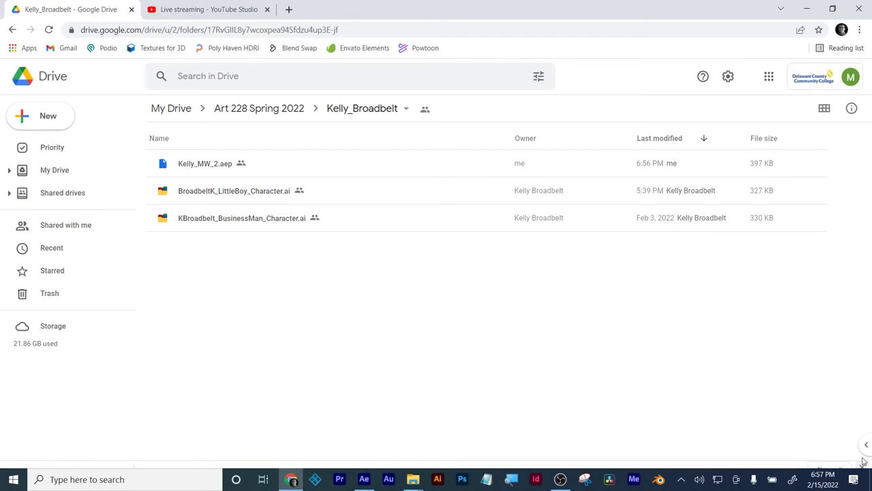
# Minimize the browser and return from the student's folder to Art 228 Spring 2022 in File Explorer.
pyautogui.click(807, 9)
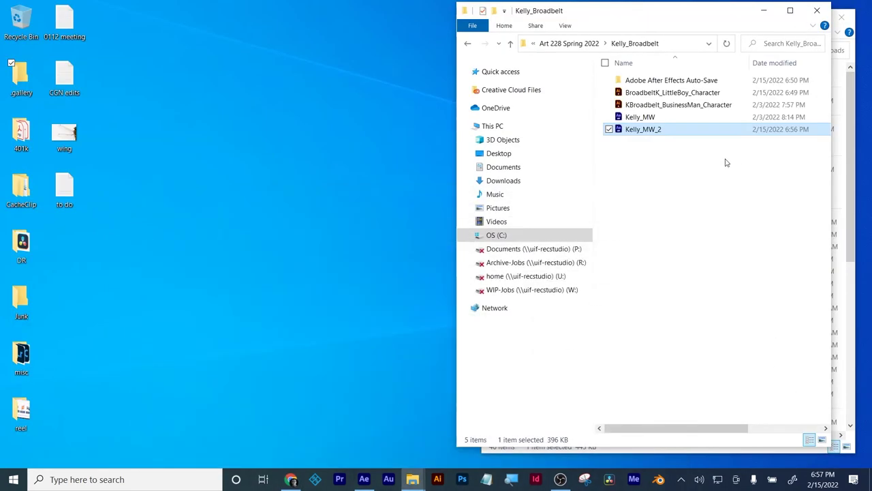
pyautogui.click(716, 184)
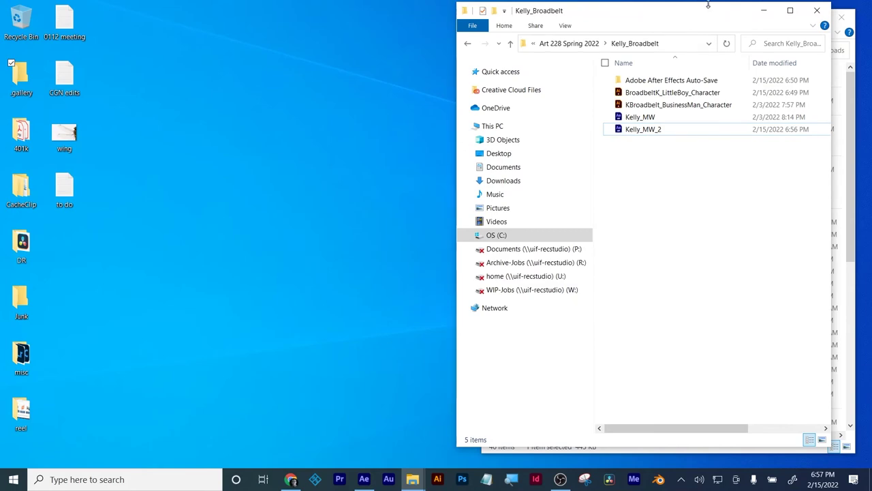
pyautogui.moveTo(709, 6); pyautogui.dragTo(315, 90)
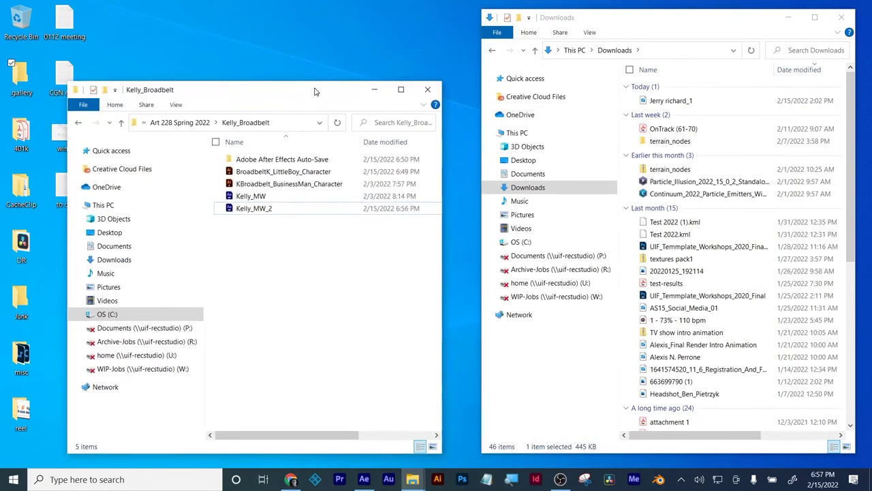
pyautogui.click(191, 124)
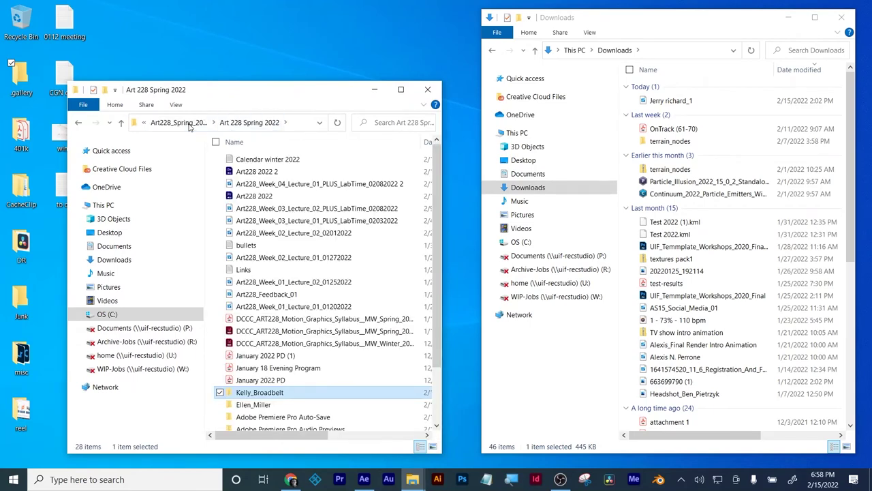
# Open the Assignment One_Penguin project from the next student's folder in After Effects, and dismiss the missing files warning.
pyautogui.doubleClick(254, 405)
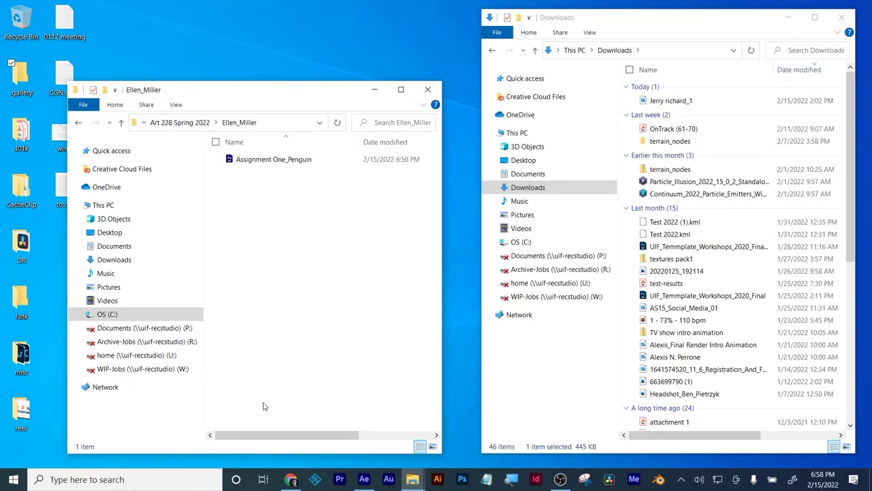
pyautogui.doubleClick(259, 160)
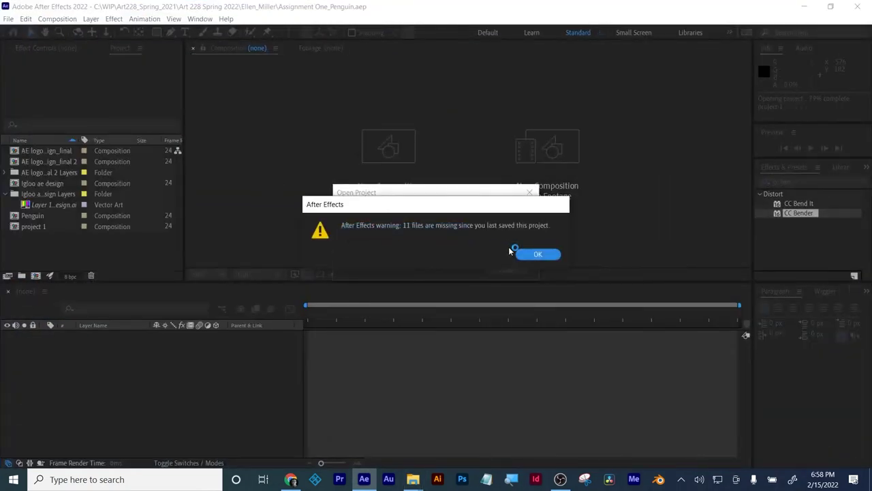
pyautogui.click(537, 254)
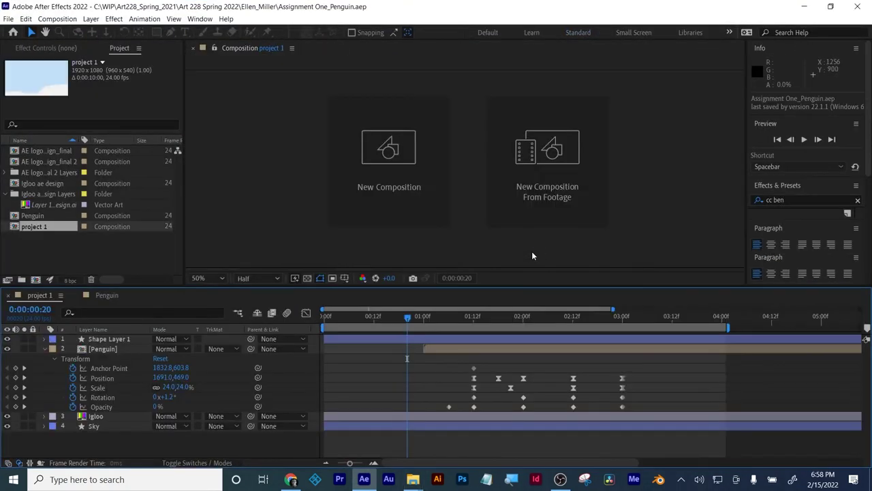
# Check the live stream chat in the browser for student messages, and return to After Effects.
pyautogui.click(291, 480)
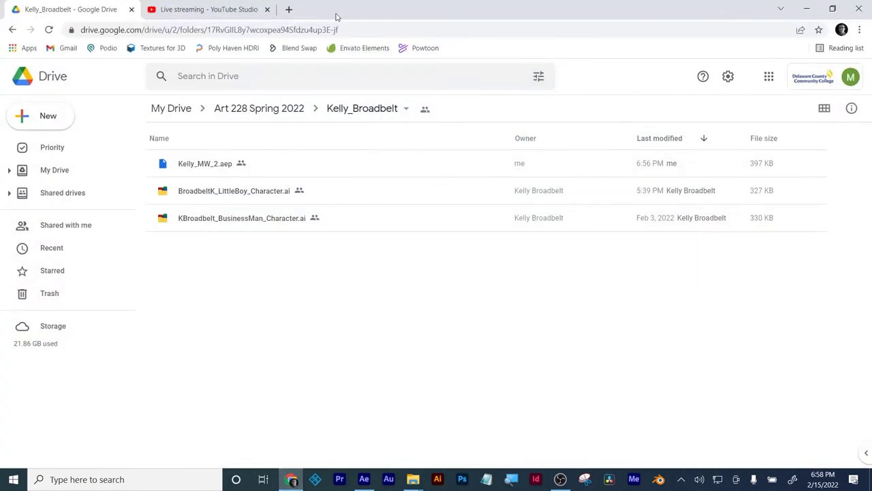
pyautogui.click(227, 17)
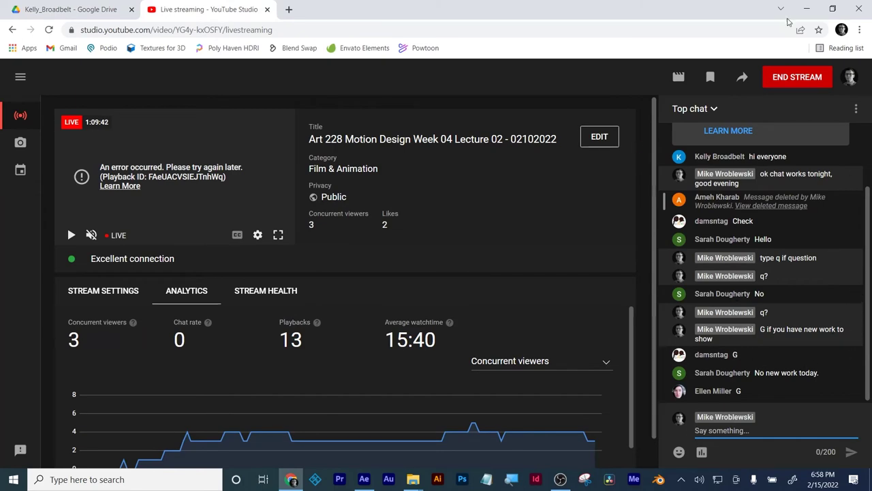
pyautogui.click(807, 8)
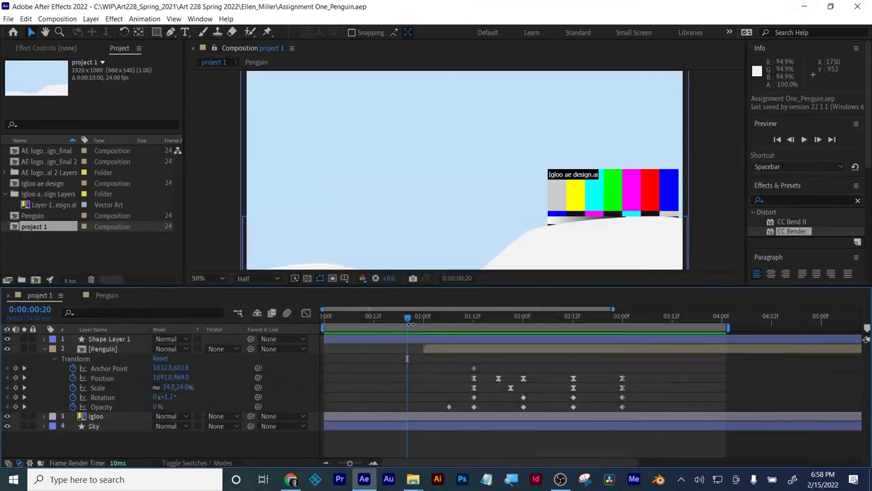
# Preview the project 1 animation, and inspect the Igloo layer and its missing source footage.
pyautogui.press('space')
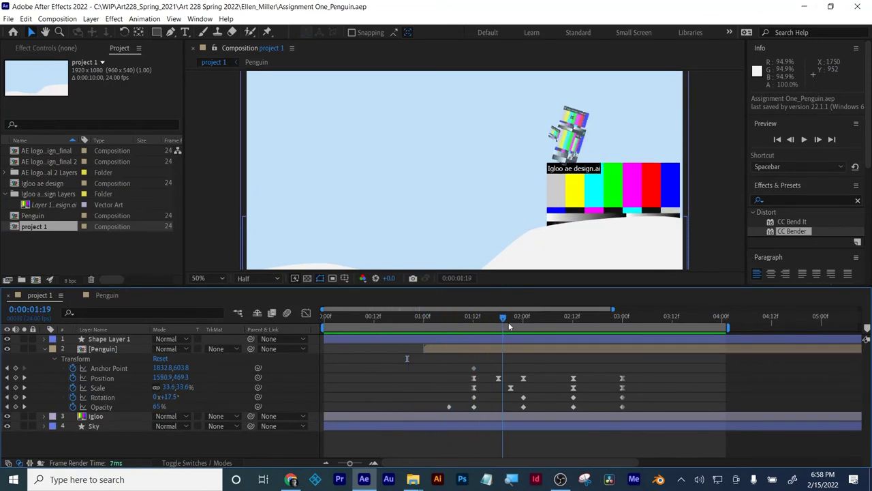
pyautogui.moveTo(571, 337); pyautogui.dragTo(557, 336)
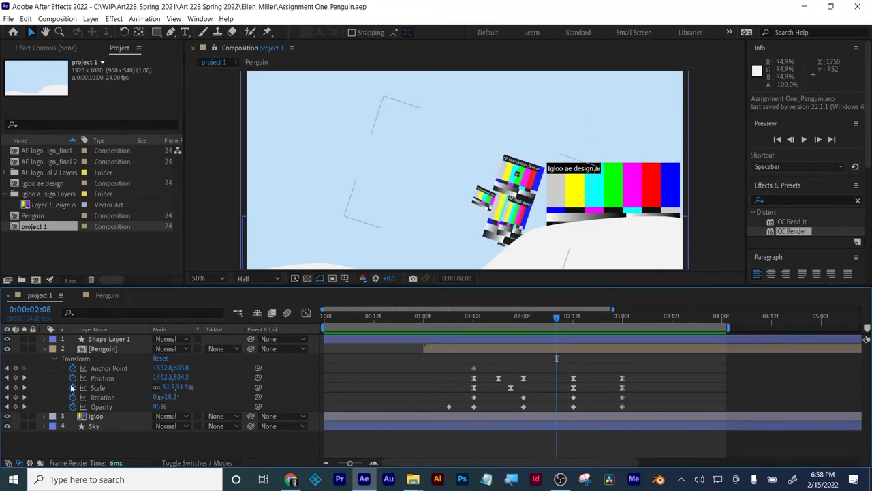
pyautogui.click(88, 416)
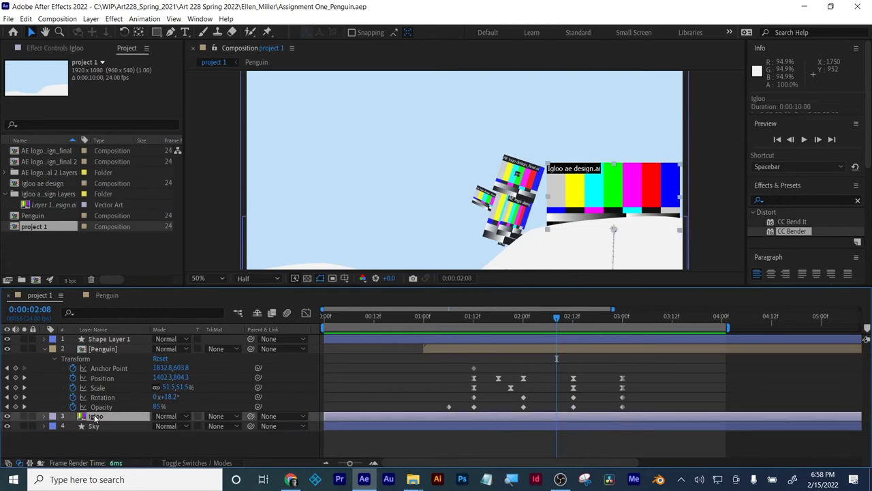
pyautogui.click(58, 203)
# Switch to Google Drive in the browser and open the matching student's folder in Art 228 Spring 2022.
pyautogui.click(291, 479)
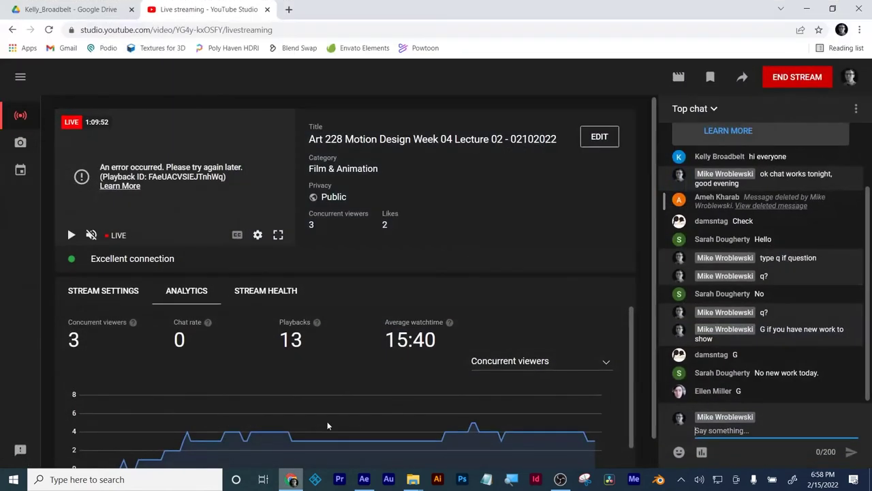
pyautogui.click(83, 6)
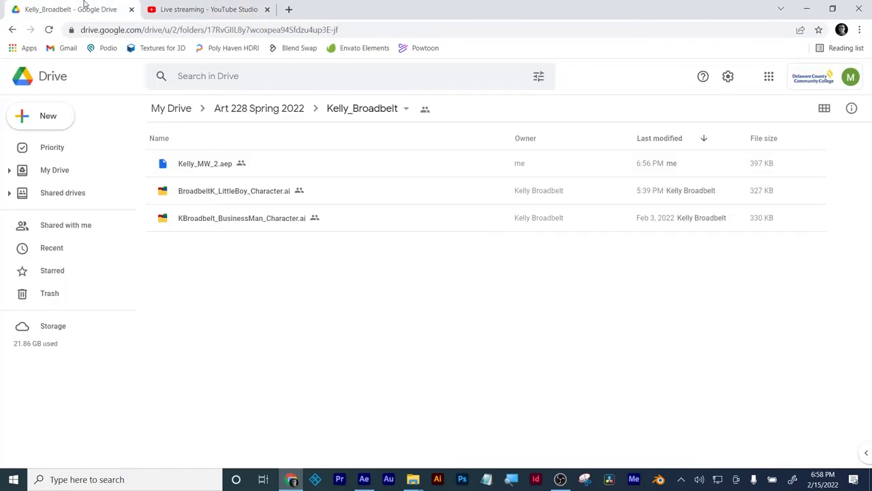
pyautogui.click(245, 115)
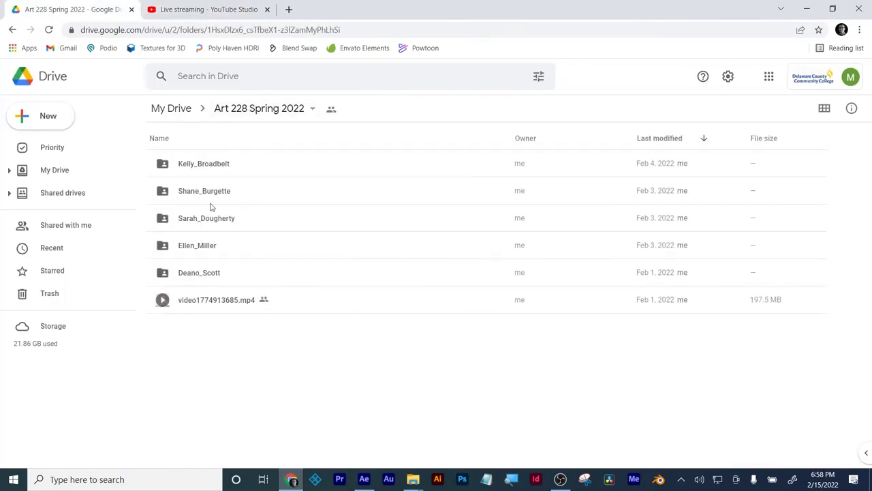
pyautogui.doubleClick(198, 250)
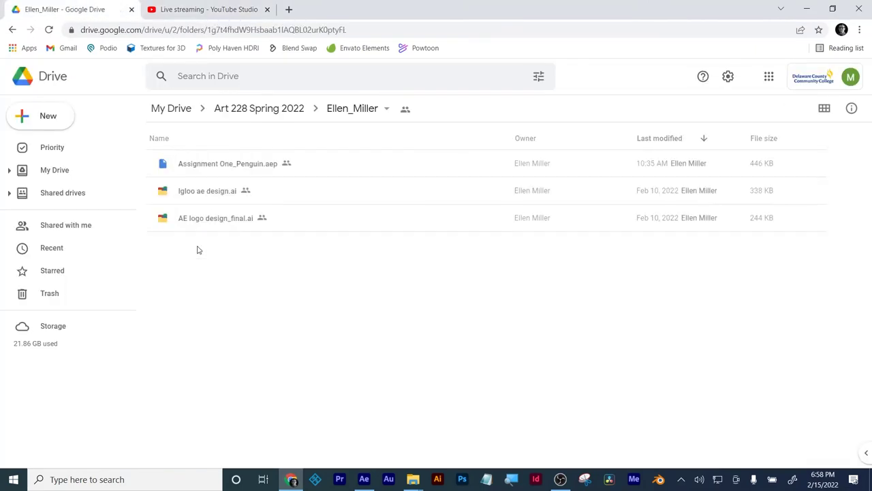
# Download Igloo ae design.ai and AE logo design_final.ai from the student's Drive folder, and minimize the browser.
pyautogui.click(198, 199)
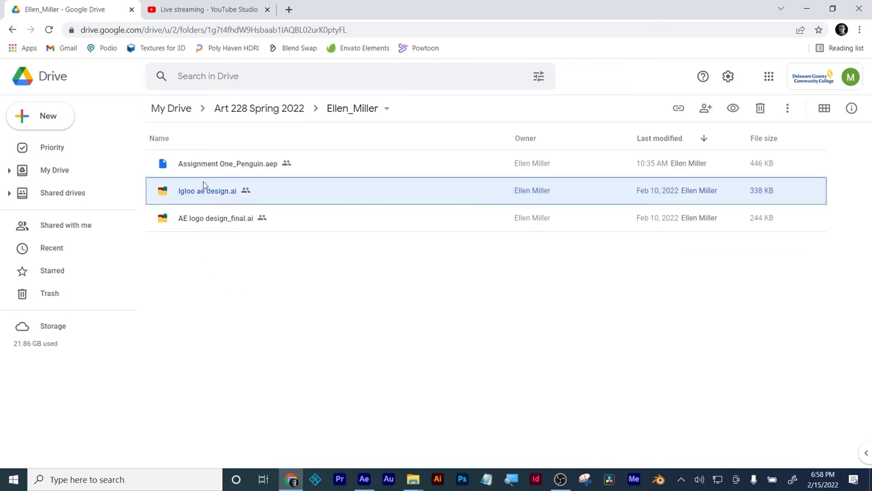
pyautogui.rightClick(203, 186)
pyautogui.click(256, 417)
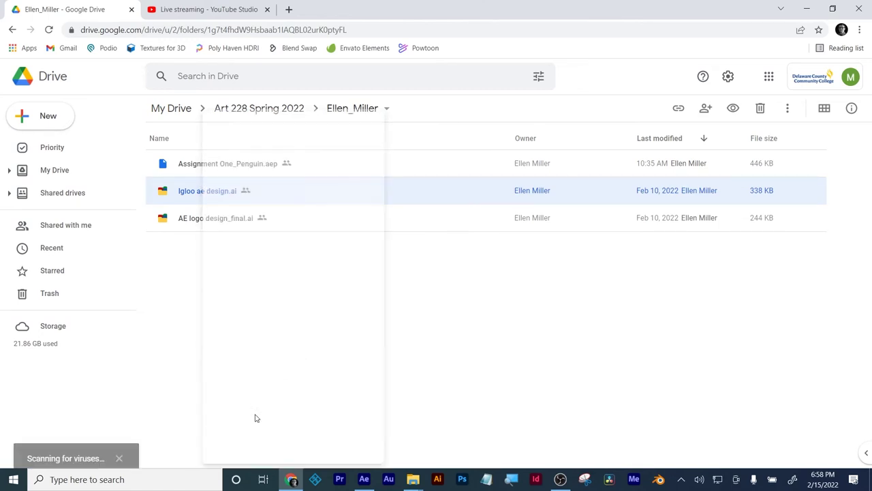
pyautogui.click(235, 219)
pyautogui.rightClick(234, 219)
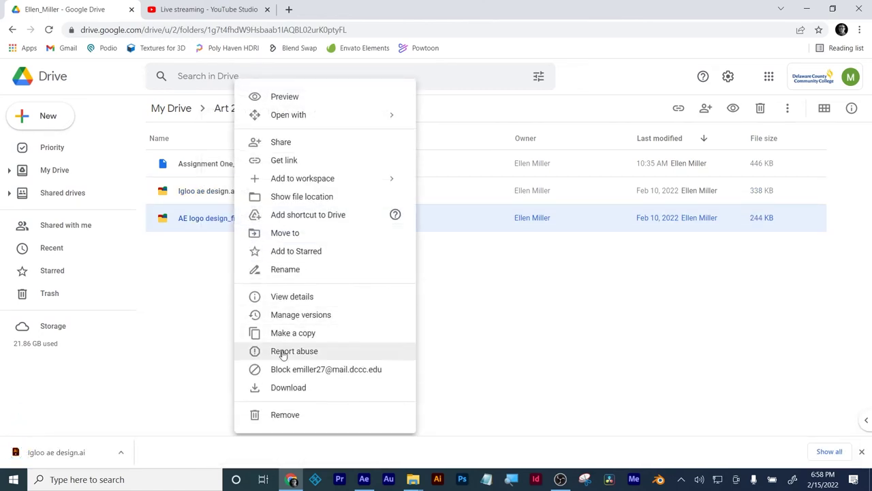
pyautogui.click(286, 387)
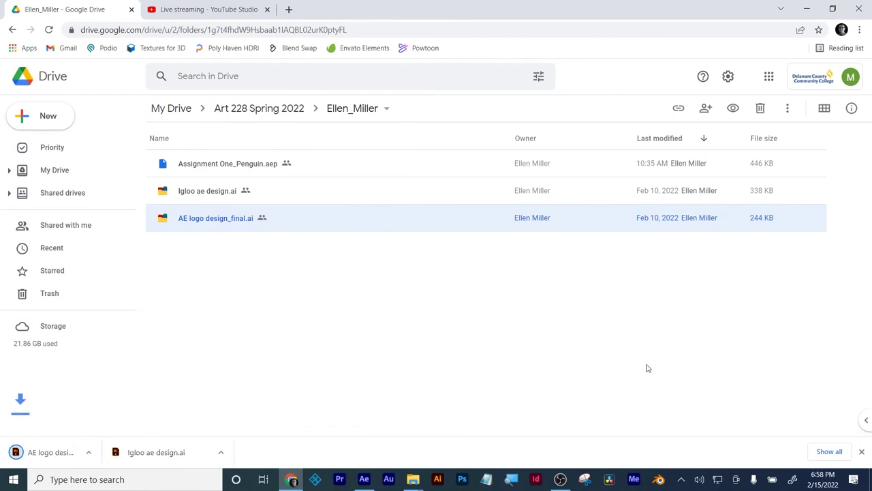
pyautogui.click(862, 453)
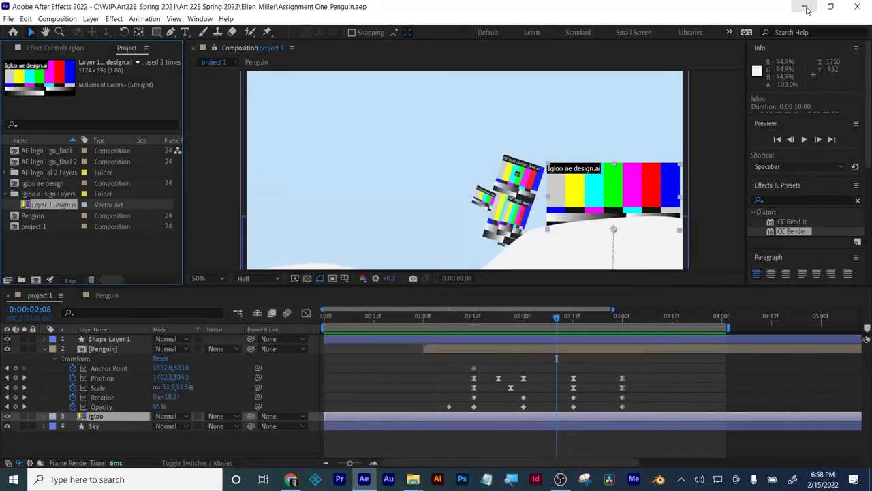
pyautogui.click(807, 8)
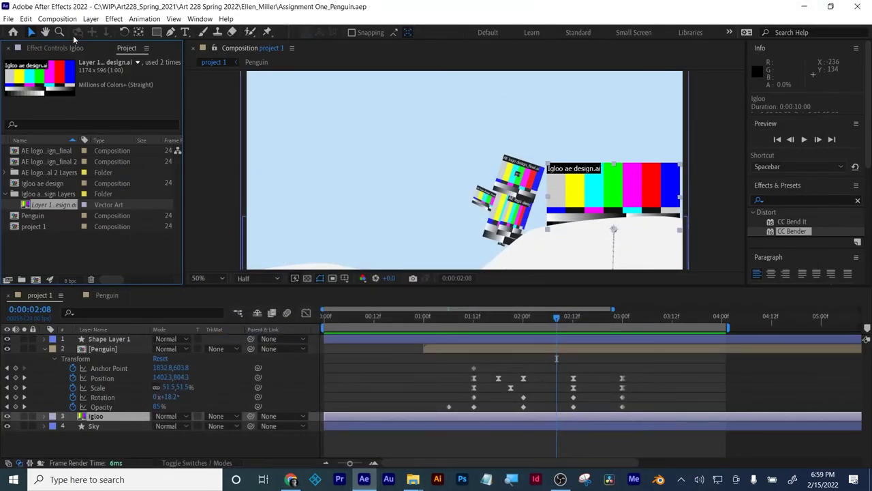
# Close the penguin project and minimize After Effects to get back to the file folders.
pyautogui.click(9, 18)
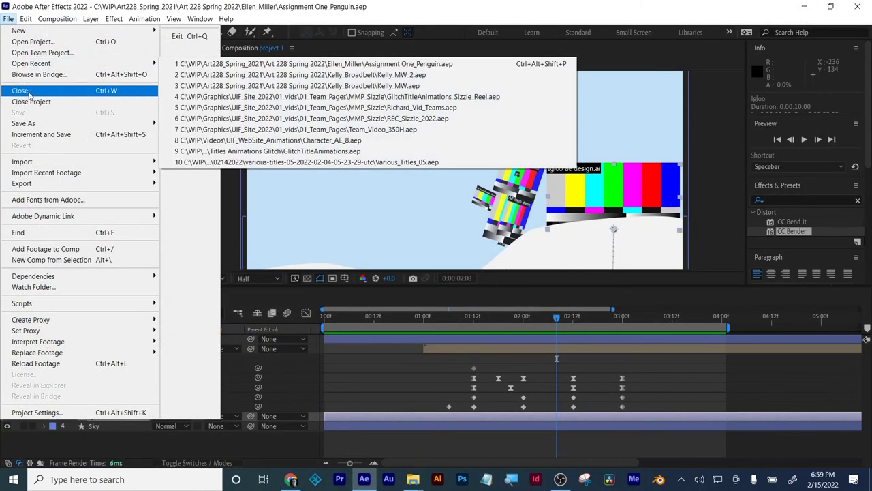
pyautogui.click(30, 102)
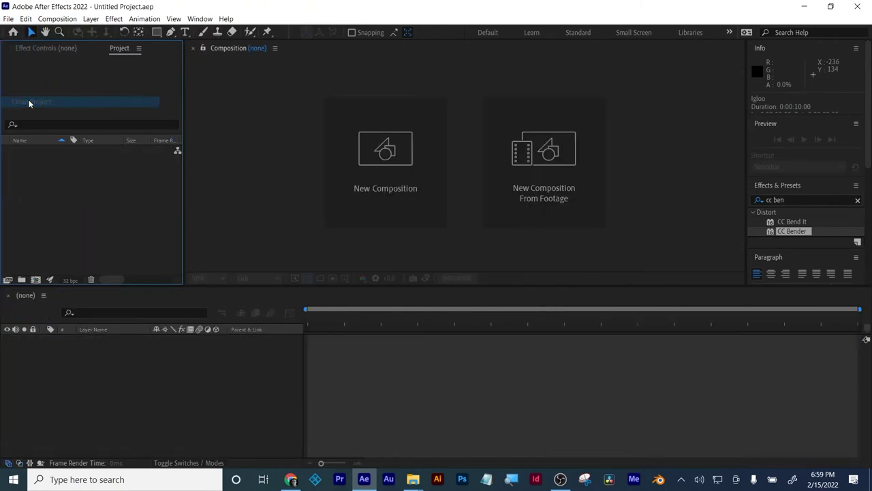
pyautogui.click(804, 8)
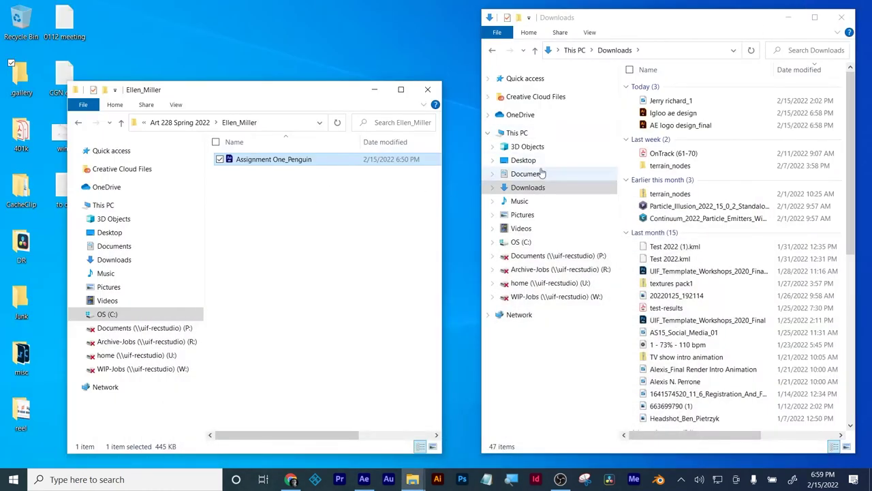
# Move Igloo ae design and AE logo design_final from Downloads into the student's project folder.
pyautogui.click(684, 114)
pyautogui.keyDown('shift'); pyautogui.click(678, 125); pyautogui.keyUp('shift')
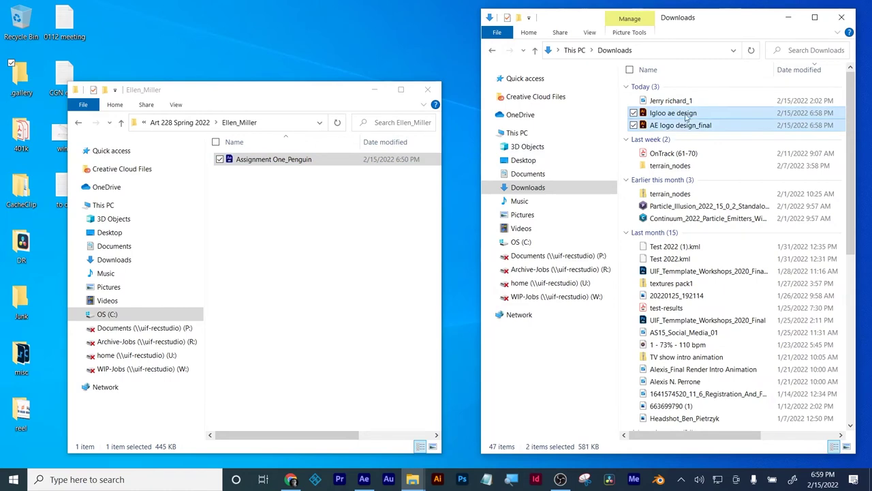
pyautogui.rightClick(293, 214)
pyautogui.click(323, 269)
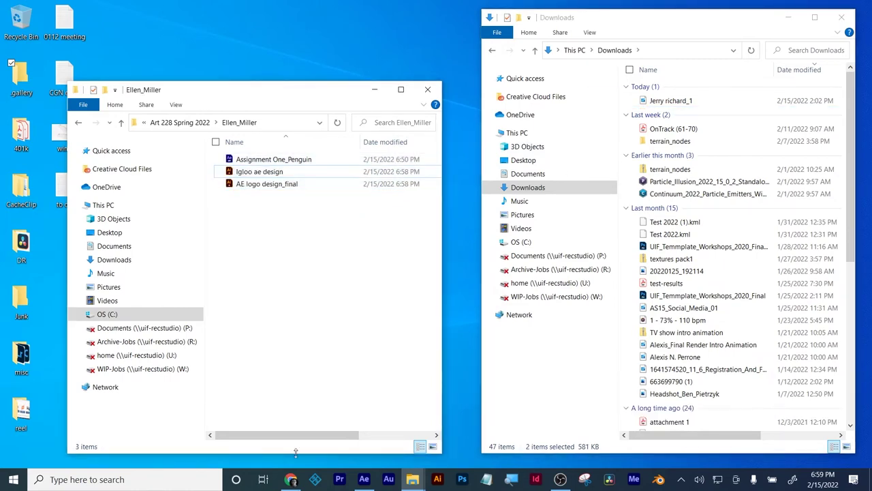
# Reopen the Assignment One_Penguin project in After Effects from the student's folder in File Explorer.
pyautogui.click(364, 479)
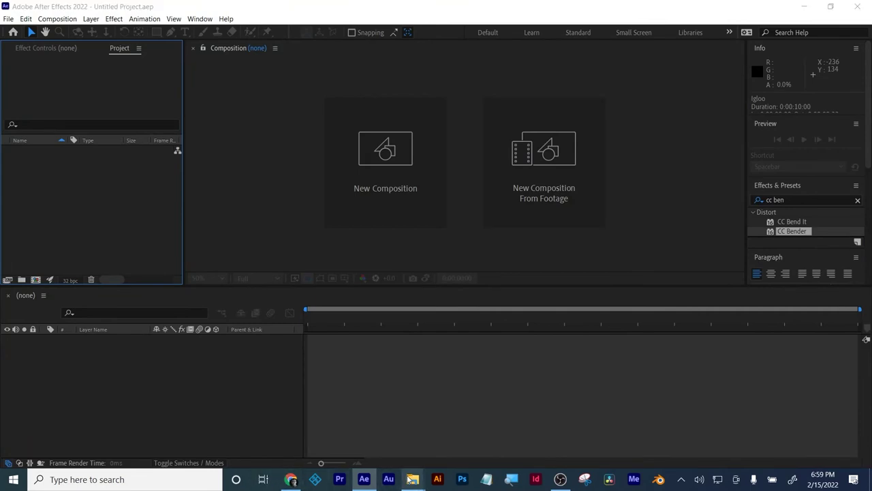
pyautogui.moveTo(413, 479)
pyautogui.click(443, 437)
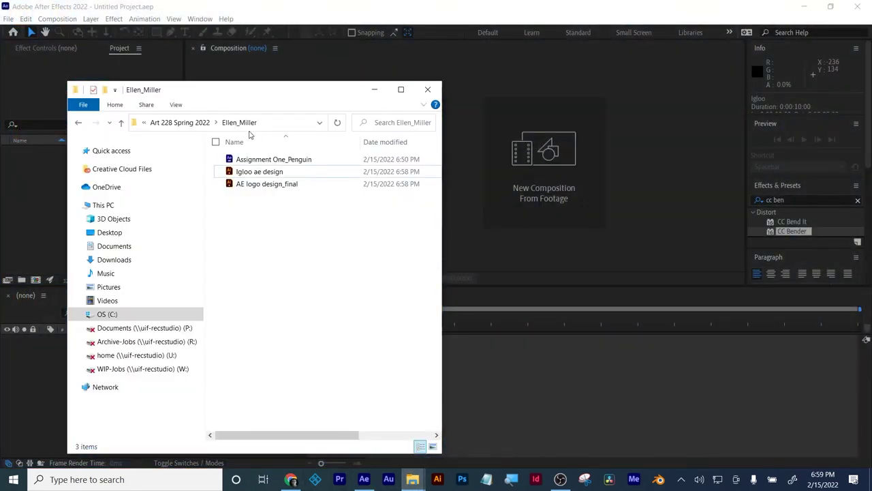
pyautogui.click(248, 161)
pyautogui.doubleClick(249, 161)
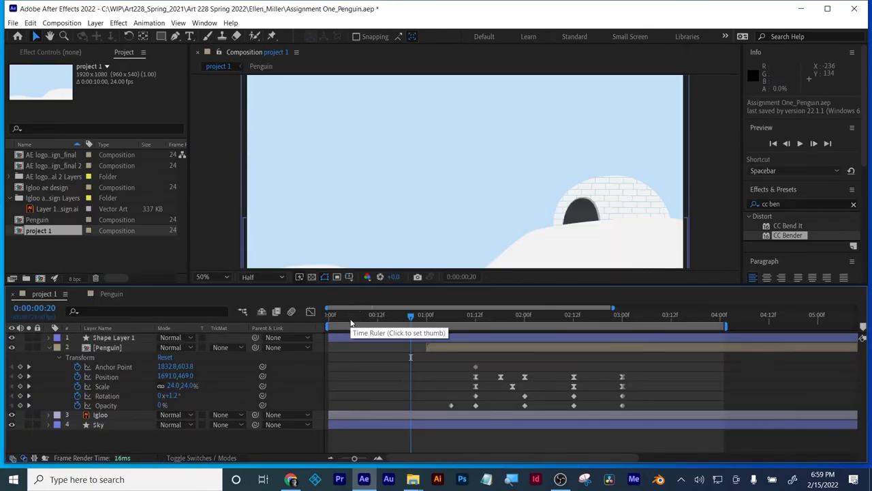
# Play the penguin animation from the start, and examine the frames where the penguin appears above the igloo.
pyautogui.moveTo(351, 318); pyautogui.dragTo(286, 320)
pyautogui.press('space')
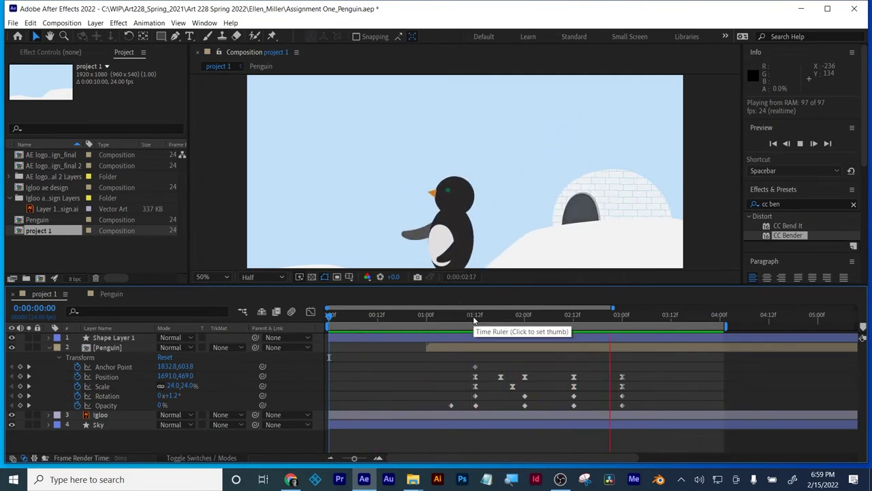
pyautogui.press('space')
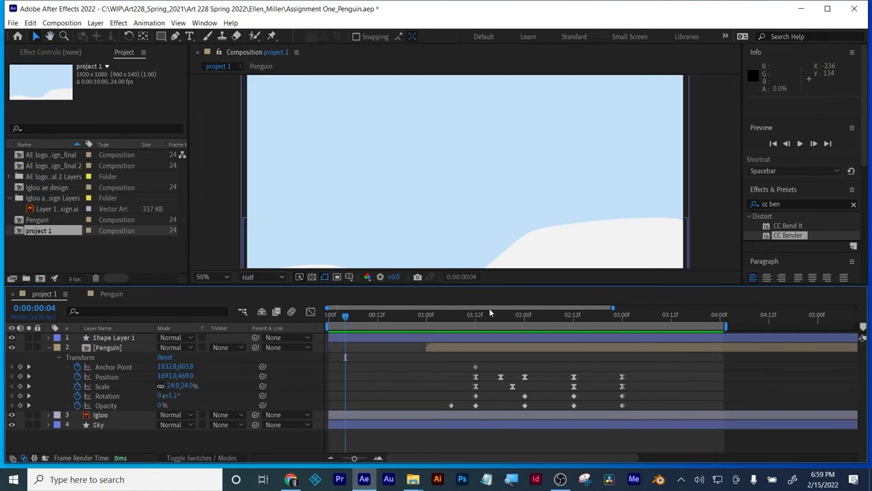
pyautogui.moveTo(467, 321); pyautogui.dragTo(493, 359)
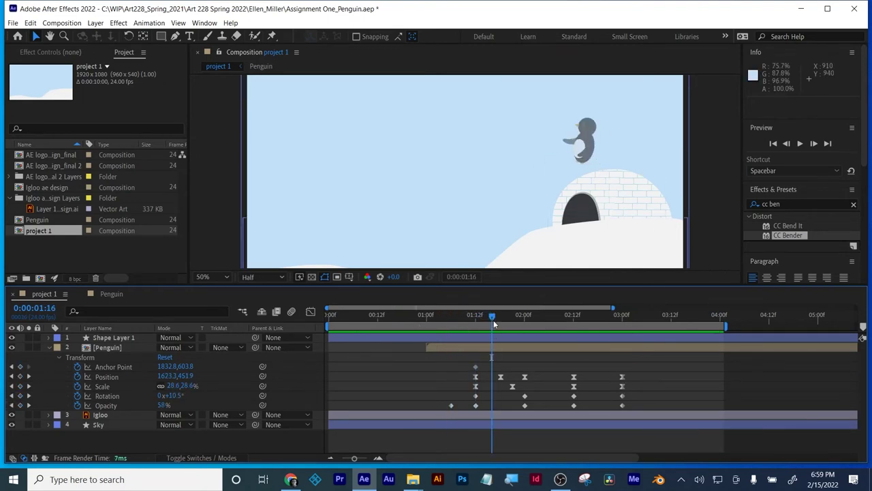
pyautogui.moveTo(493, 318); pyautogui.dragTo(475, 327)
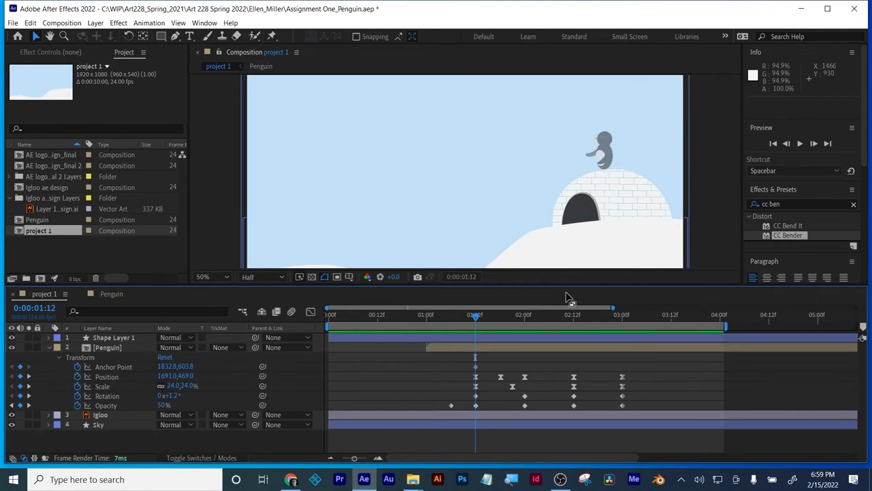
# Collapse the Penguin layer's properties, move the layer below Igloo, and check the penguin's motion past the igloo.
pyautogui.click(109, 349)
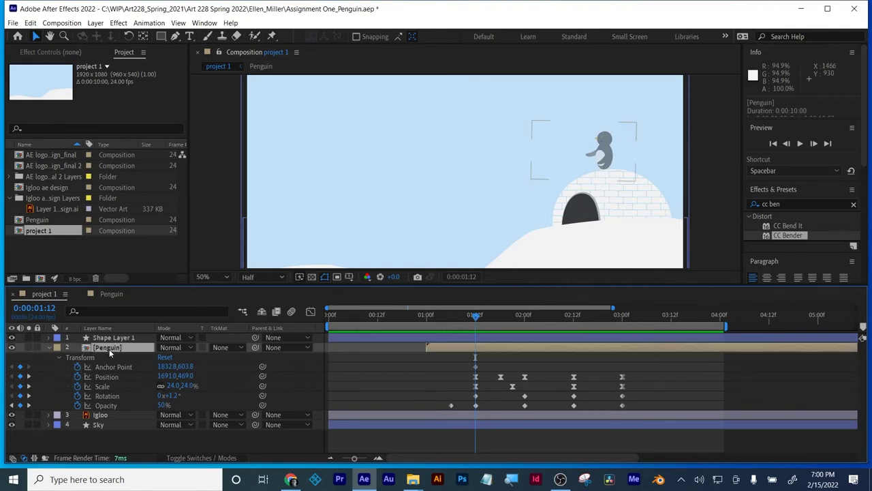
pyautogui.click(48, 348)
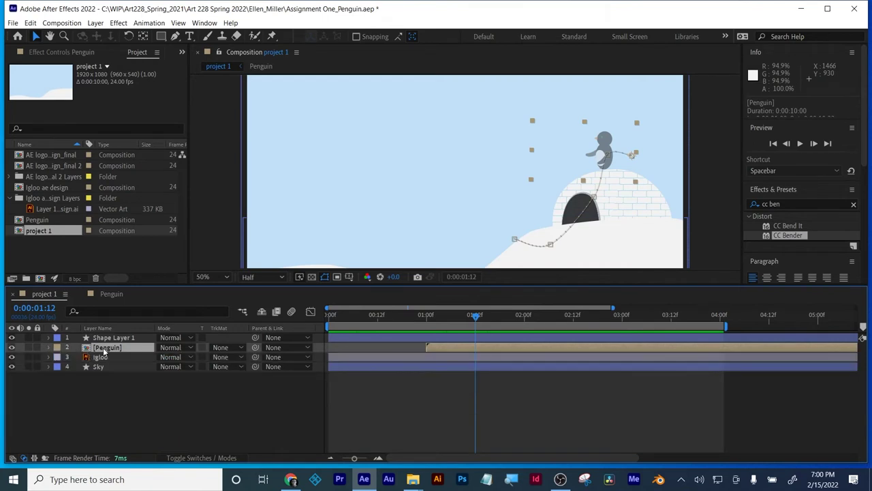
pyautogui.moveTo(104, 350); pyautogui.dragTo(104, 367)
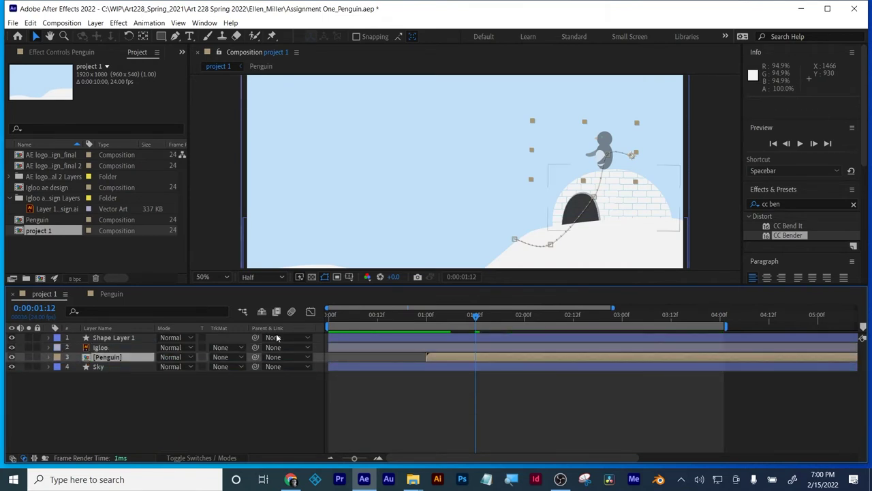
pyautogui.moveTo(478, 320); pyautogui.dragTo(559, 304)
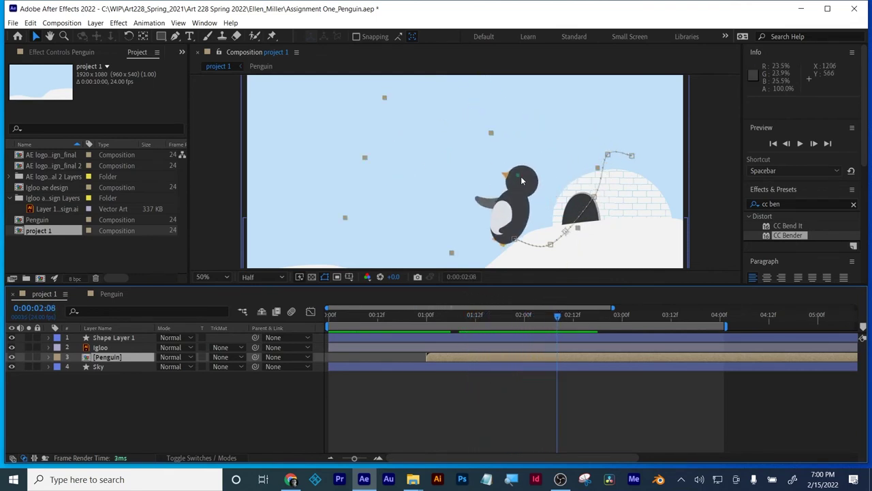
# Check the penguin at 0:00:03:02 in project 1 and reveal the Penguin layer's keyframed properties.
pyautogui.moveTo(560, 319); pyautogui.dragTo(631, 308)
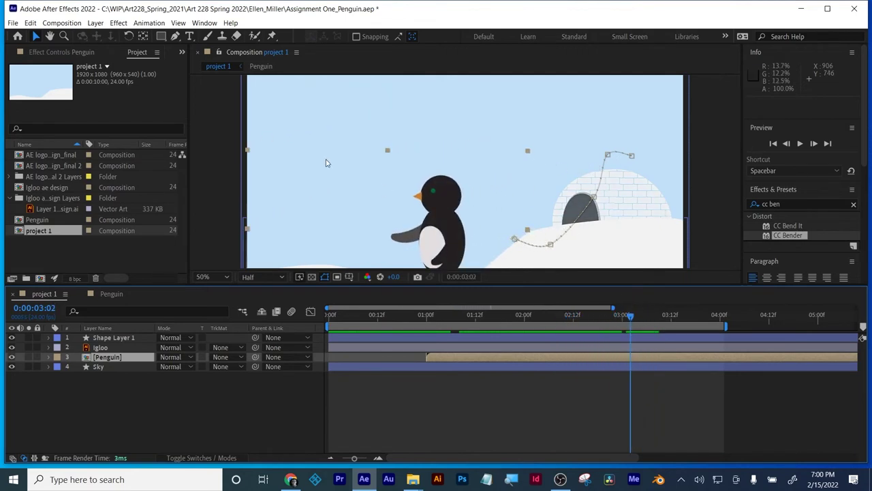
pyautogui.click(425, 411)
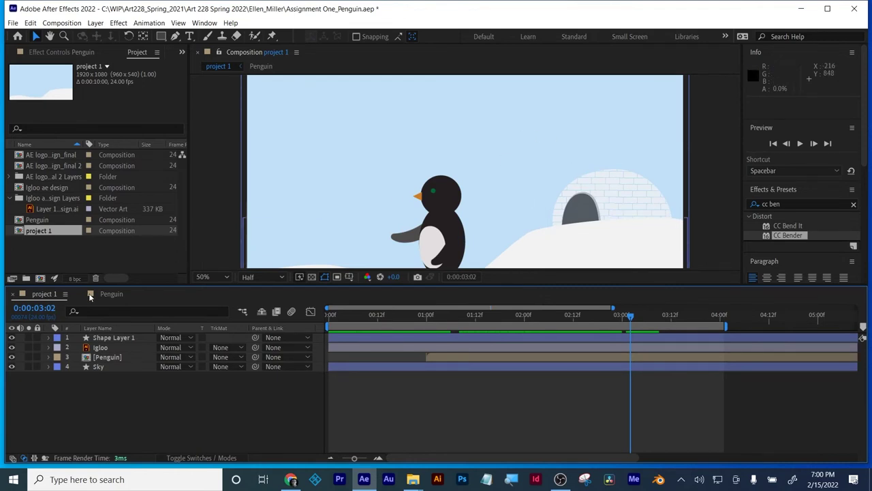
pyautogui.click(100, 358)
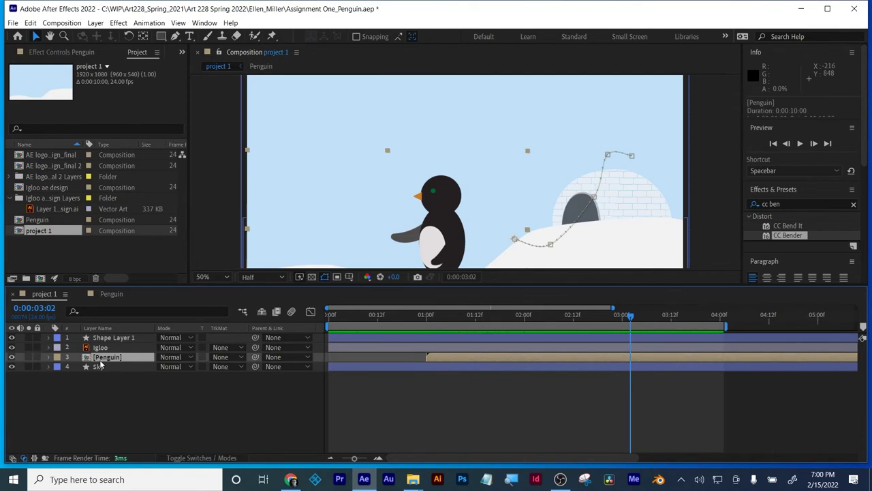
pyautogui.press('u')
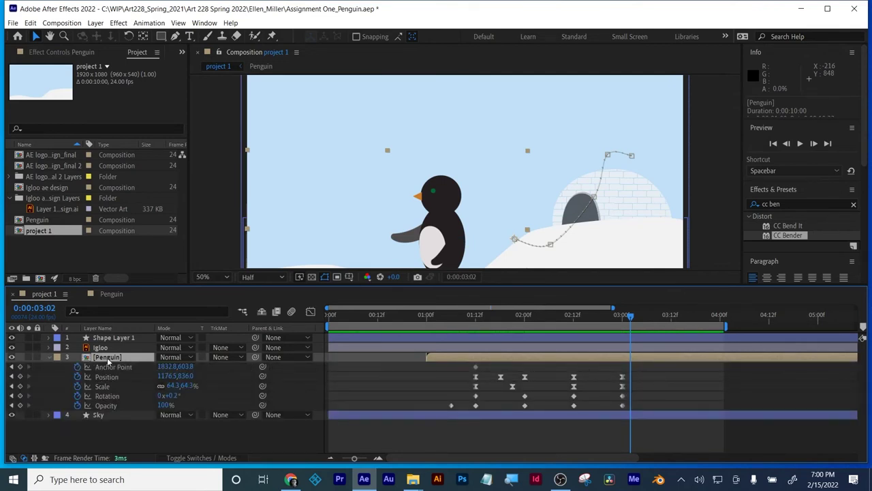
# Open the Penguin layer's nested composition, enlarge the timeline area, and fit the whole composition in the viewer.
pyautogui.doubleClick(107, 357)
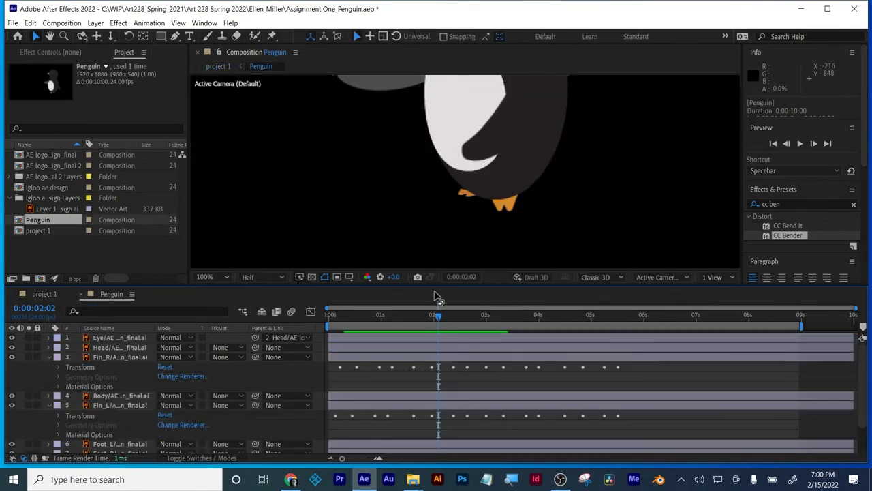
pyautogui.moveTo(435, 286); pyautogui.dragTo(355, 220)
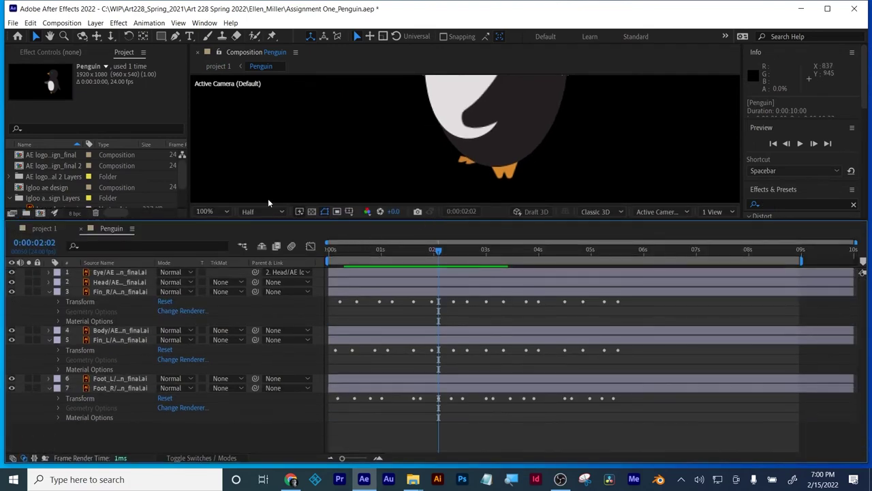
pyautogui.click(213, 213)
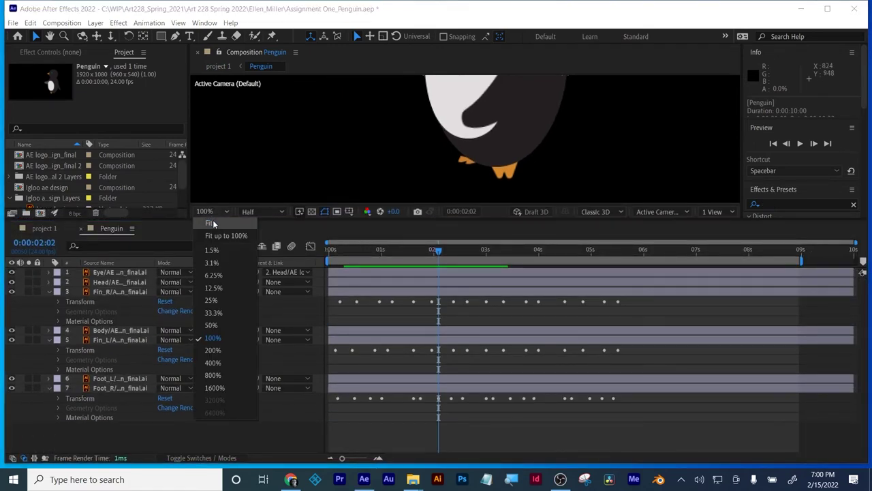
pyautogui.click(213, 229)
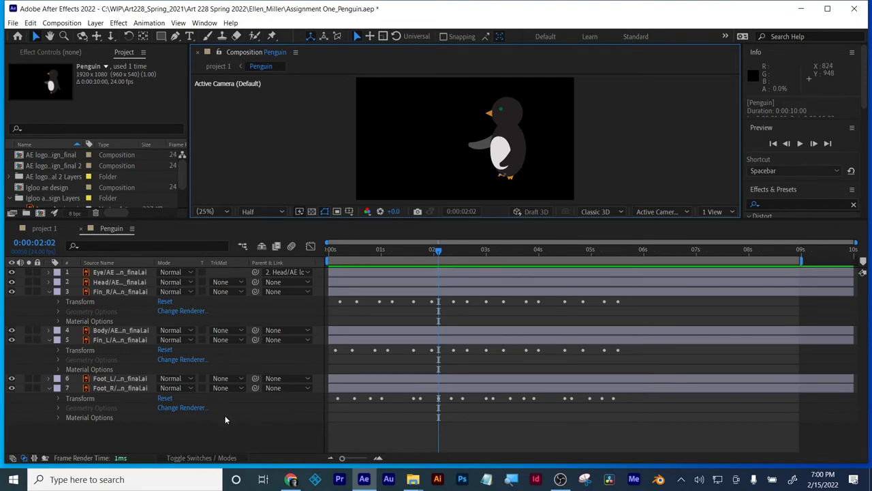
# Reveal the keyframed properties of the penguin's layers, show the layer switches, and examine the motion up to 0:00:03:01.
pyautogui.press('u')
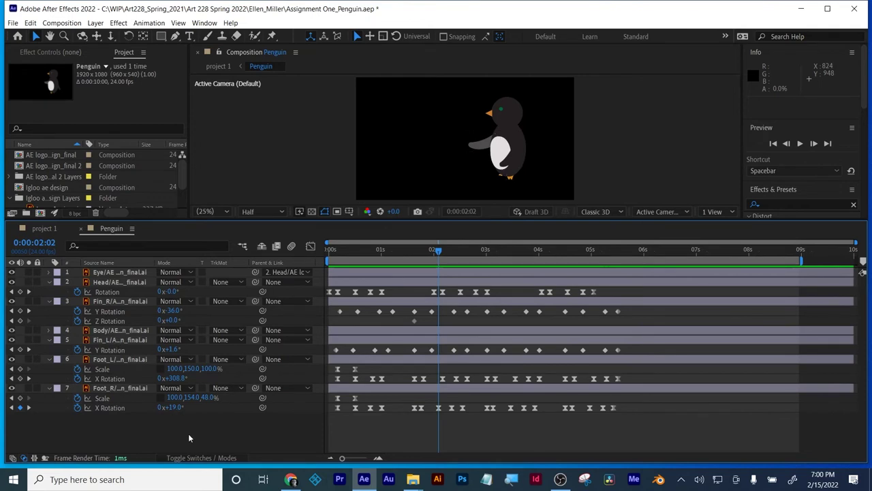
pyautogui.click(195, 458)
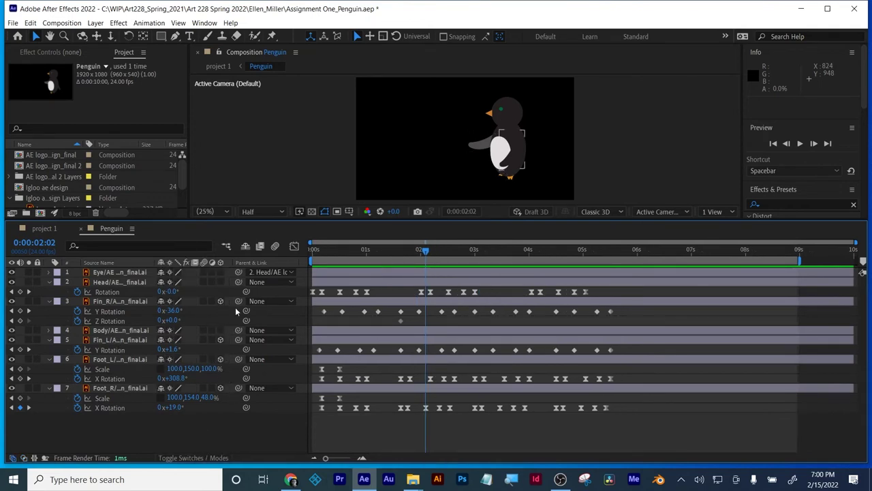
pyautogui.click(267, 293)
pyautogui.moveTo(424, 250); pyautogui.dragTo(475, 258)
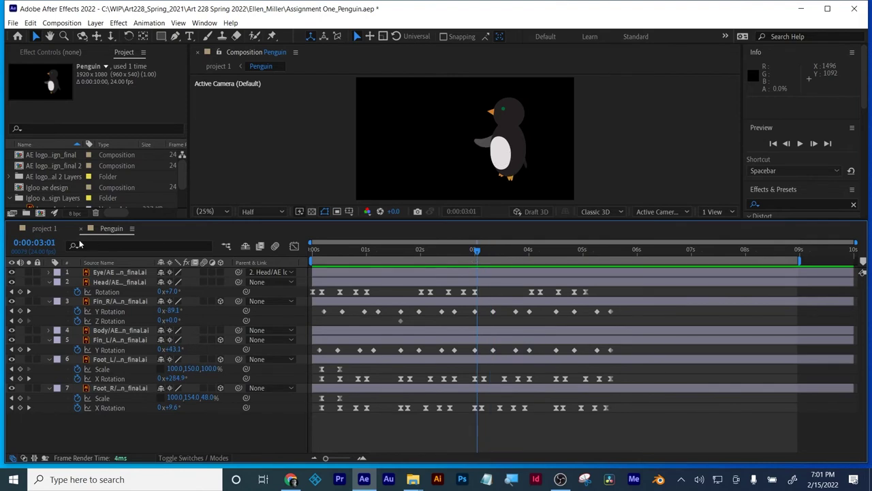
# Return to project 1, enlarge and fit its view, and examine the penguin's movement between 0:00:03:10 and 0:00:03:17.
pyautogui.click(48, 230)
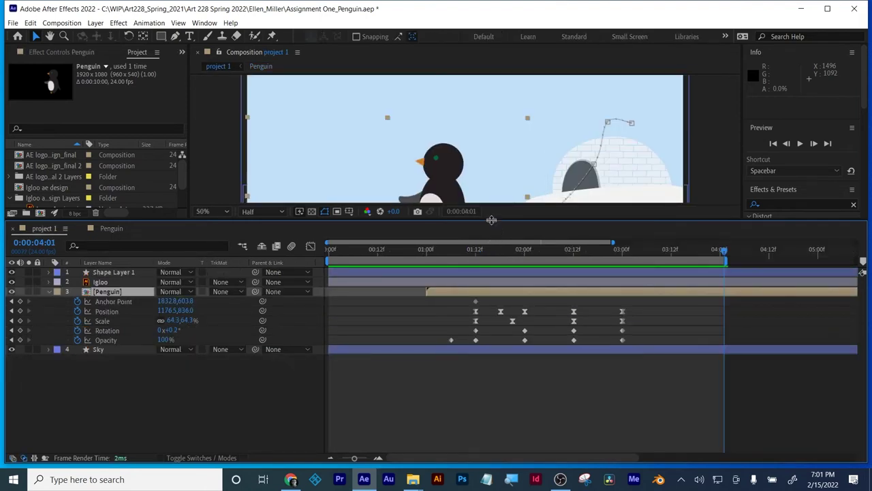
pyautogui.moveTo(491, 231); pyautogui.dragTo(663, 342)
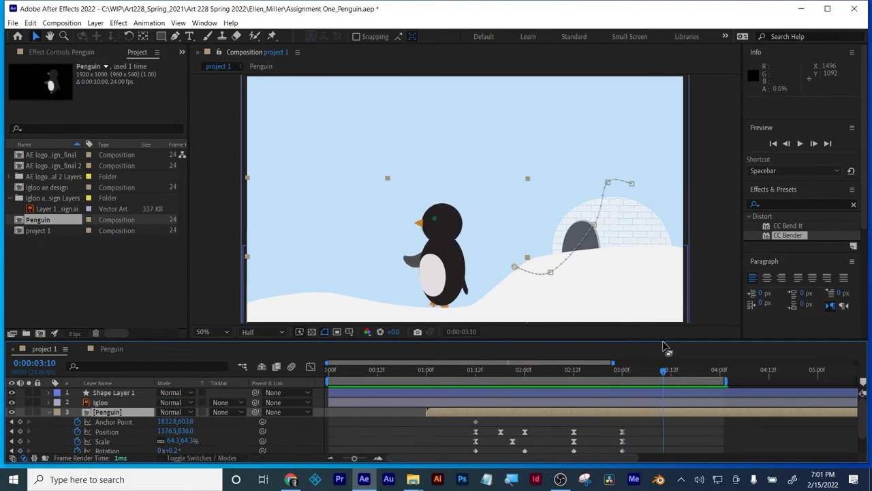
pyautogui.click(204, 332)
pyautogui.click(202, 131)
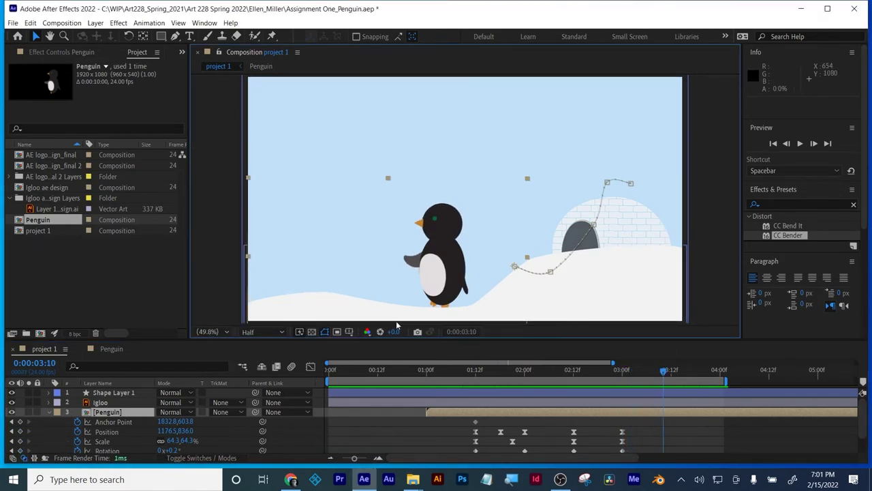
pyautogui.click(694, 372)
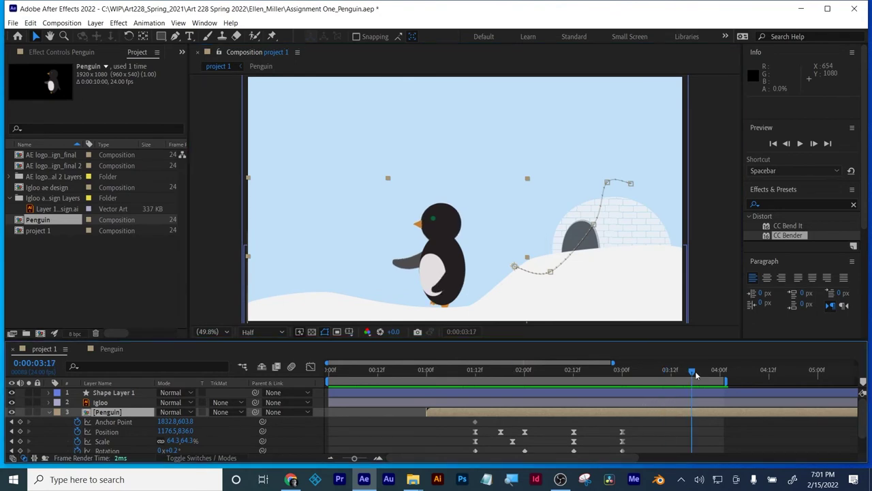
pyautogui.moveTo(695, 374); pyautogui.dragTo(670, 375)
pyautogui.moveTo(703, 368); pyautogui.dragTo(668, 377)
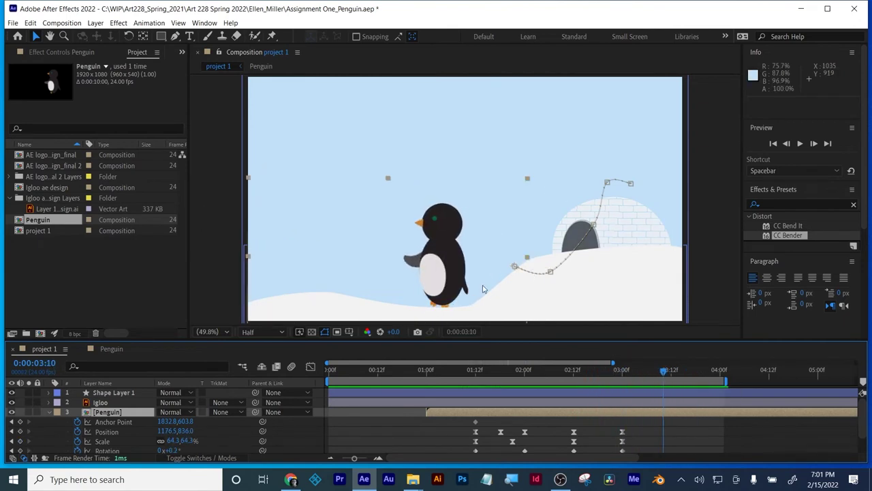
# Switch to the Penguin composition, widen the source name column, and reveal the Scale property of the Eye layer.
pyautogui.click(113, 349)
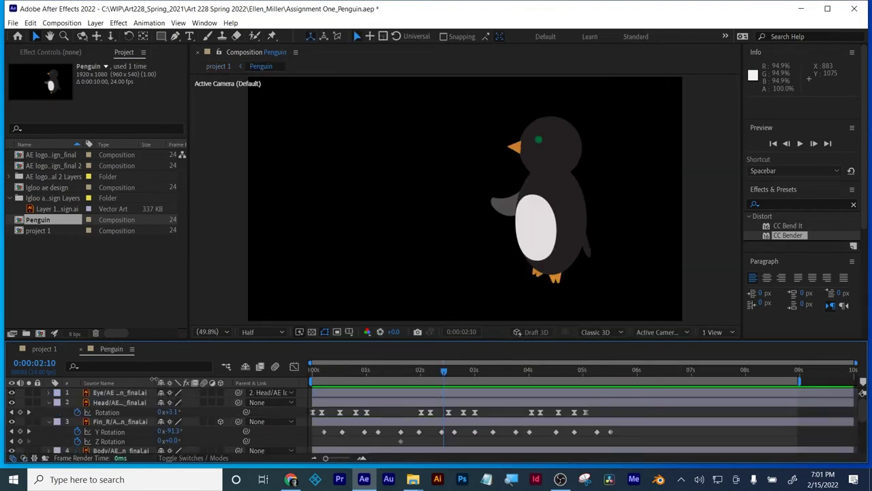
pyautogui.moveTo(152, 381); pyautogui.dragTo(203, 380)
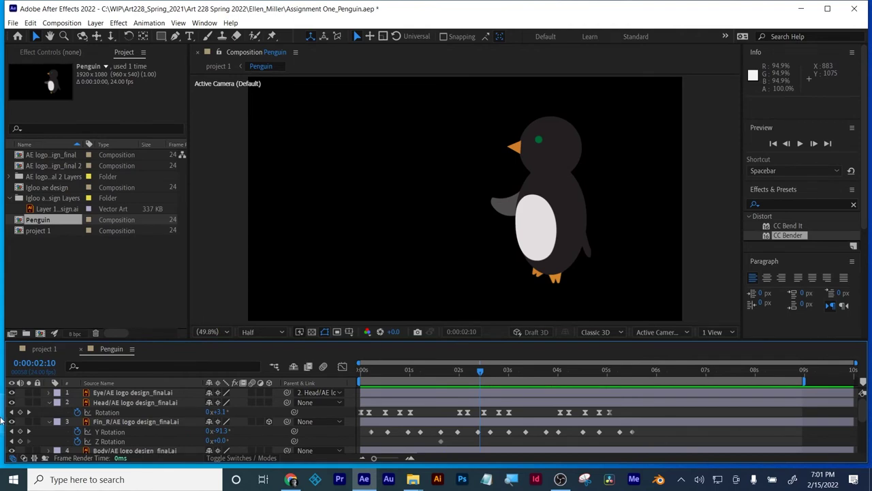
pyautogui.click(132, 393)
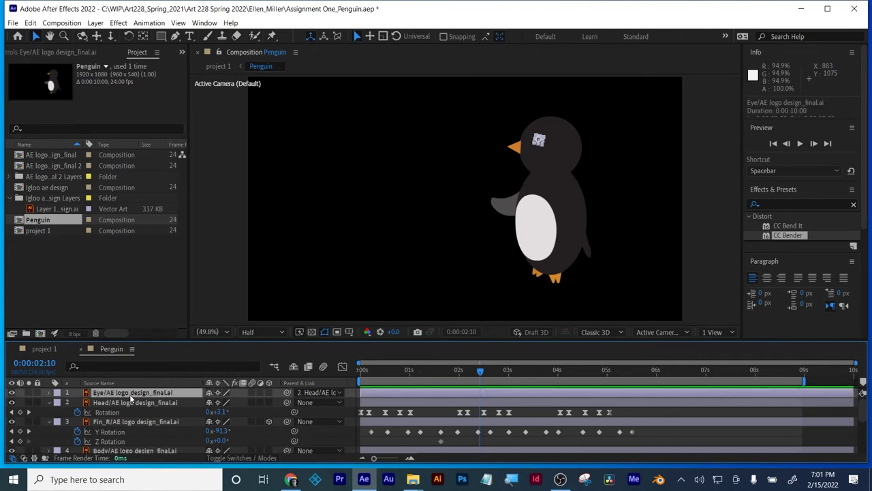
pyautogui.press('s')
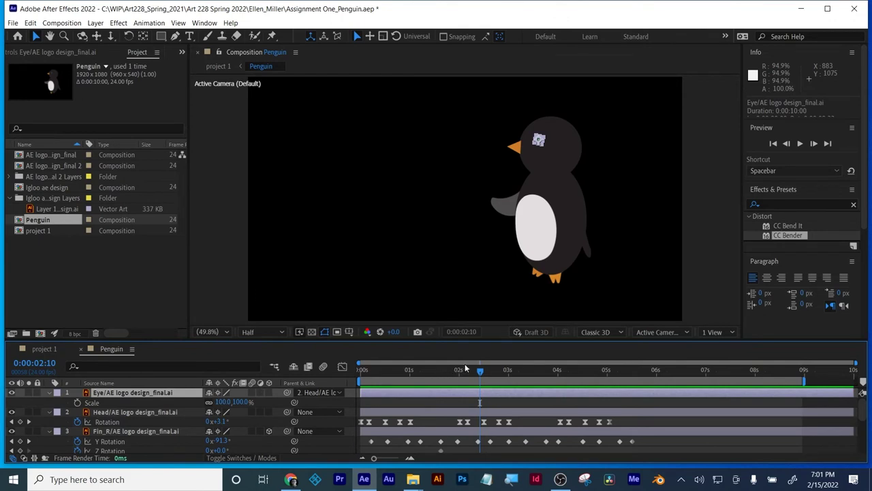
# With proportions unlinked, keyframe the Eye layer's Scale at 100% at 0:00:00:00 and set its vertical scale to 105% at 0:00:00:03.
pyautogui.moveTo(464, 370); pyautogui.dragTo(355, 370)
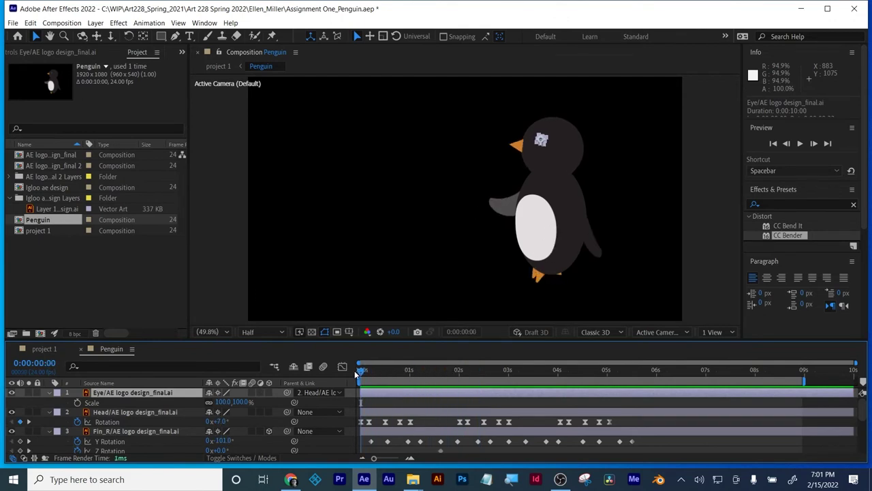
pyautogui.click(86, 413)
pyautogui.click(81, 413)
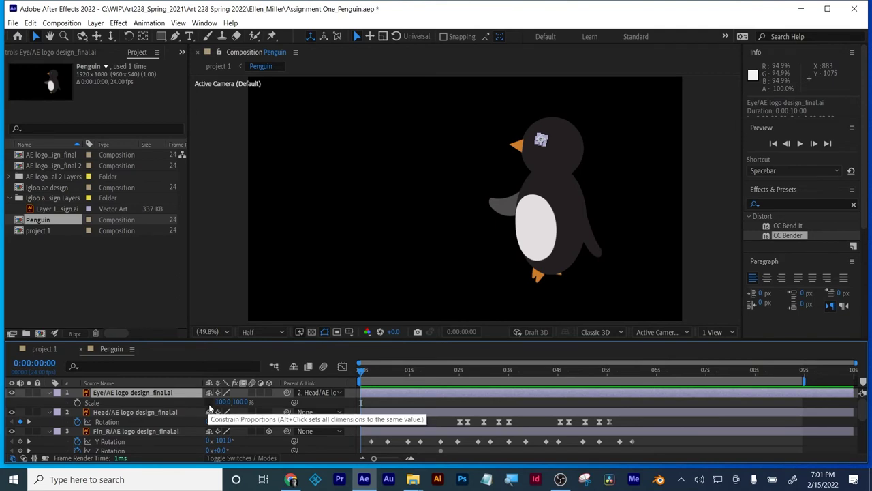
pyautogui.click(77, 402)
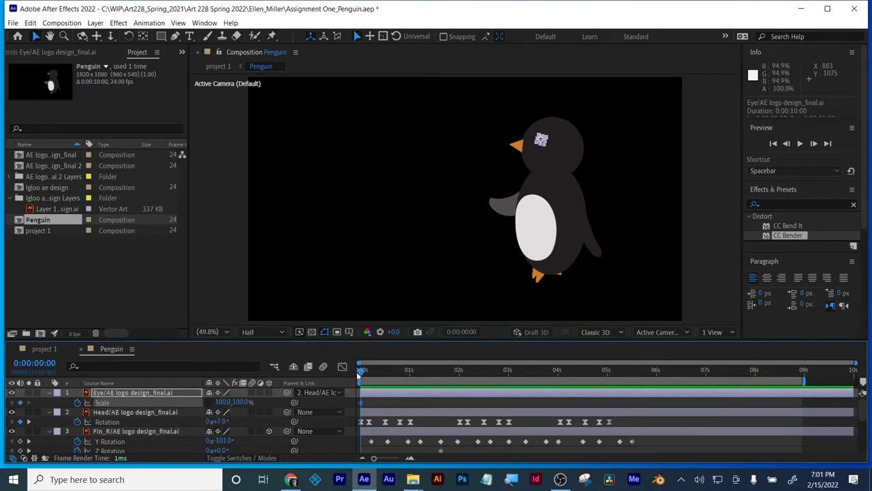
pyautogui.moveTo(359, 374); pyautogui.dragTo(366, 375)
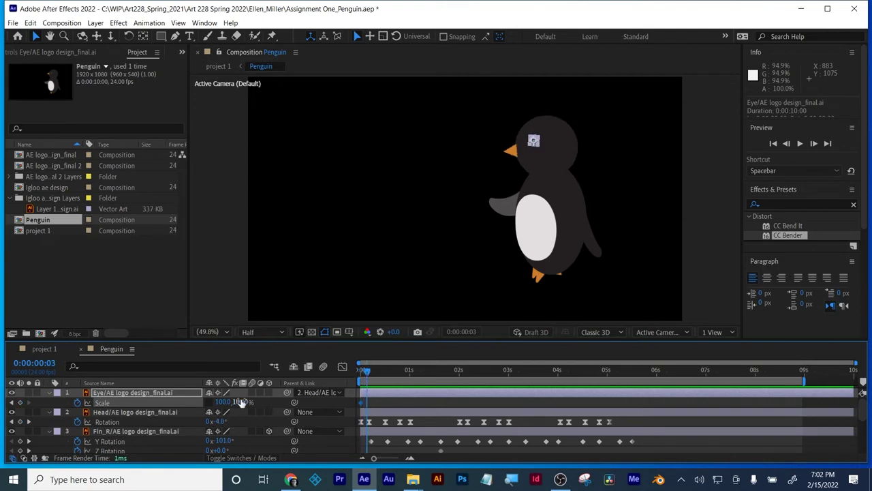
pyautogui.moveTo(240, 402)
pyautogui.mouseDown()
pyautogui.moveTo(230, 402)
pyautogui.moveTo(243, 402)
pyautogui.mouseUp()
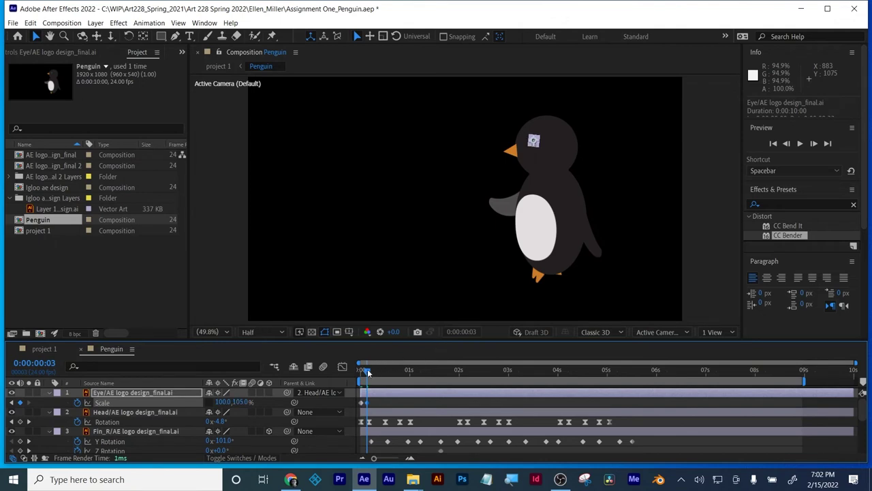
# Close the penguin's eye at 0:00:00:06 by keyframing the Eye layer's vertical scale at 11%.
pyautogui.moveTo(368, 372); pyautogui.dragTo(373, 372)
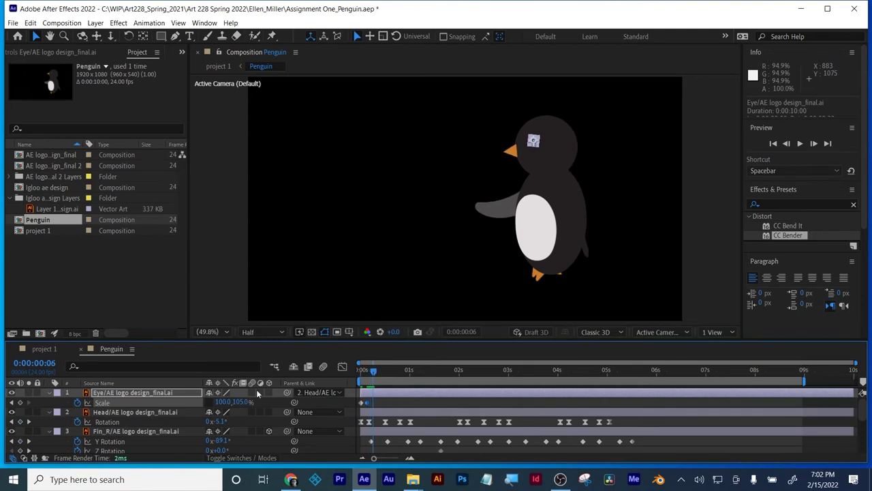
pyautogui.moveTo(242, 402); pyautogui.dragTo(202, 418)
pyautogui.click(219, 329)
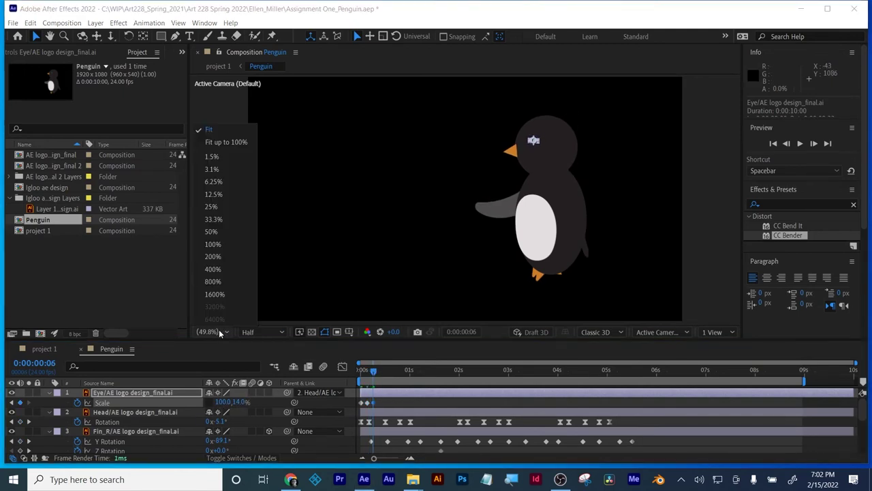
pyautogui.click(231, 243)
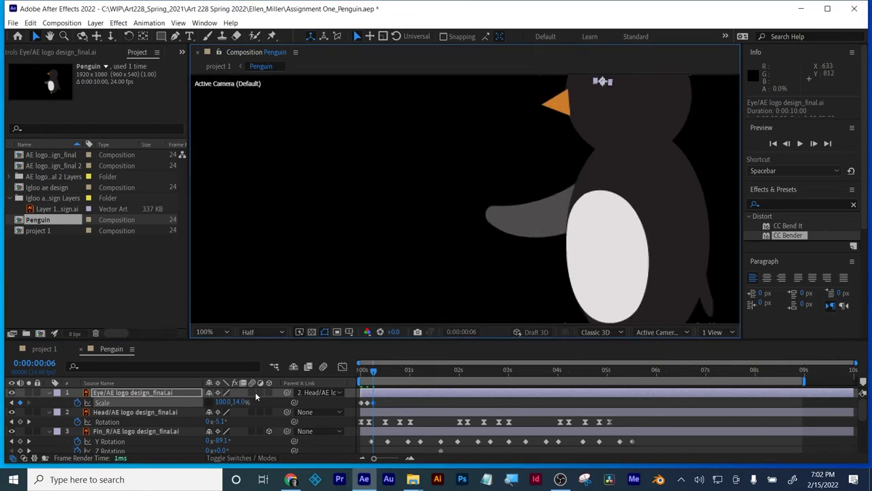
pyautogui.moveTo(240, 402); pyautogui.dragTo(235, 403)
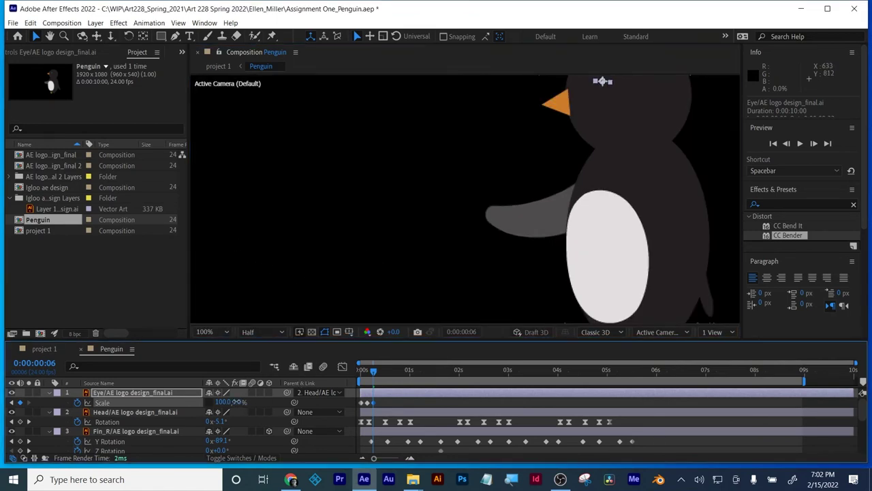
pyautogui.click(389, 404)
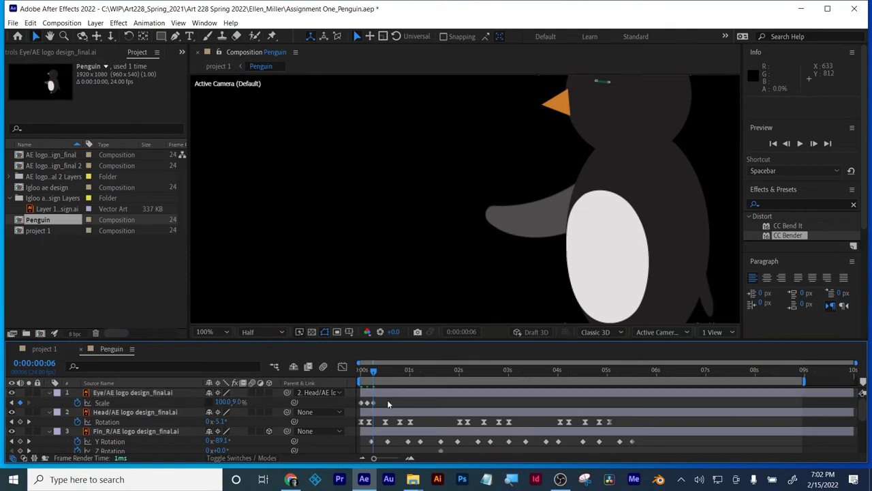
pyautogui.moveTo(240, 402); pyautogui.dragTo(236, 403)
pyautogui.click(239, 403)
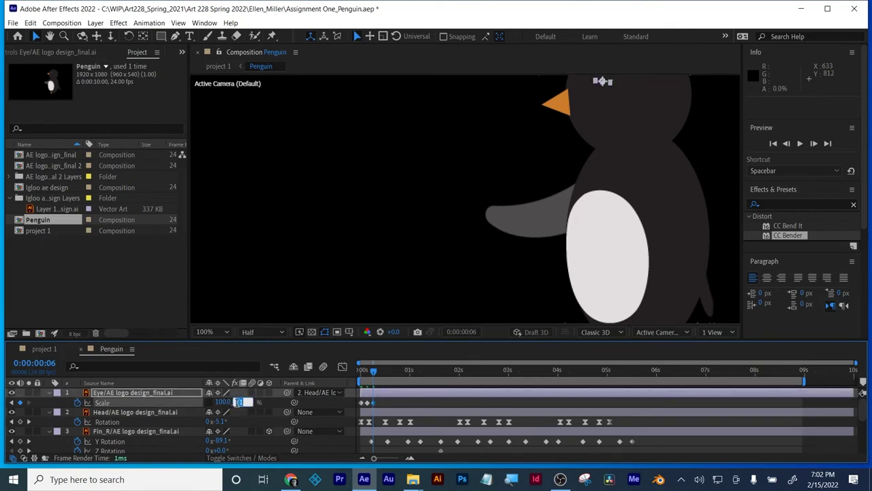
pyautogui.write('11')
pyautogui.click(386, 401)
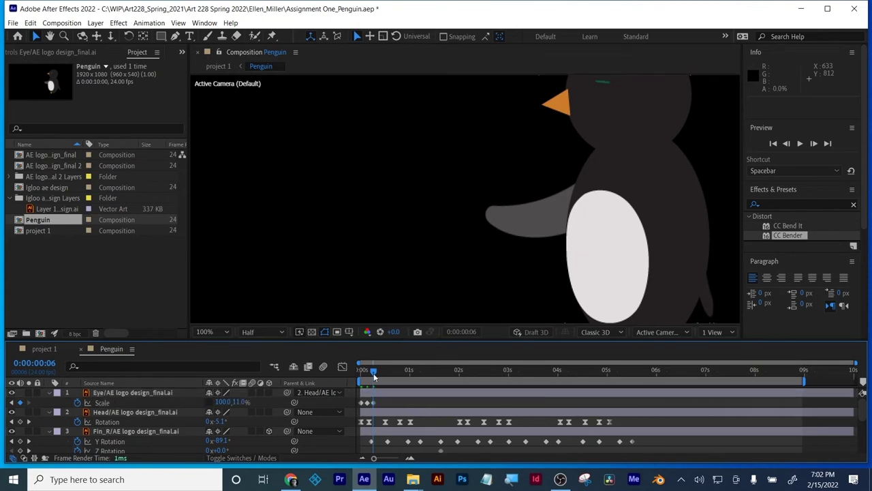
# Reopen the penguin's eye by copying the Eye layer's 100% Scale keyframe to 0:00:00:09, and preview the blink.
pyautogui.moveTo(376, 372); pyautogui.dragTo(382, 372)
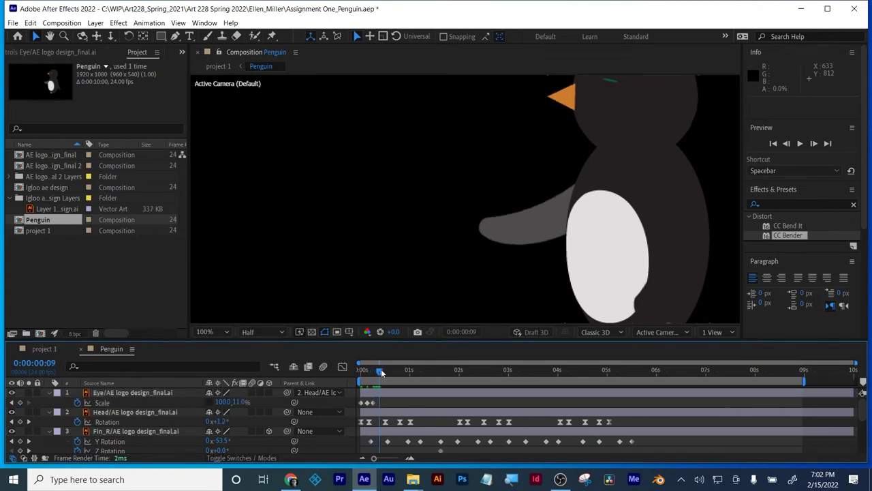
pyautogui.click(368, 403)
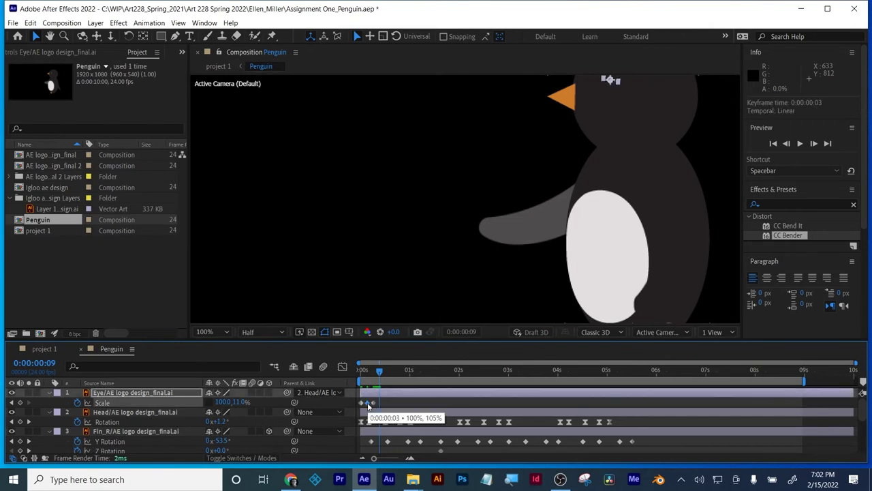
pyautogui.hotkey('ctrl', 'c')
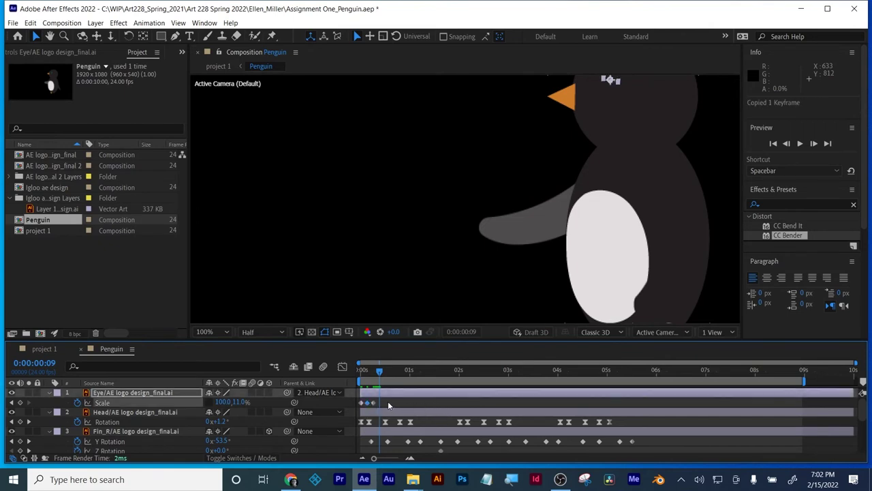
pyautogui.click(361, 403)
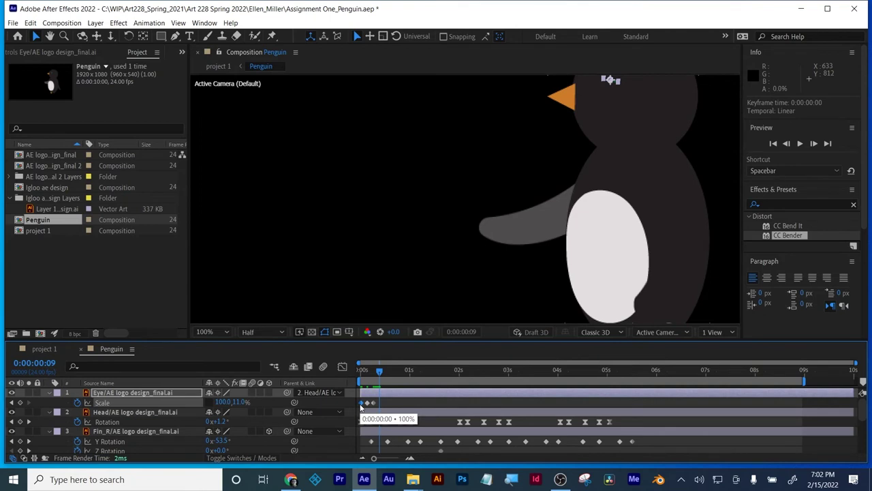
pyautogui.hotkey('ctrl', 'v')
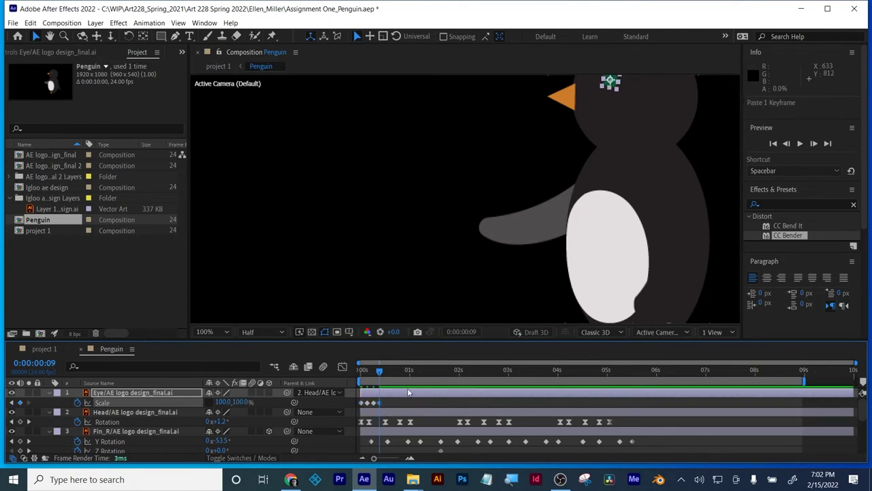
pyautogui.moveTo(375, 371); pyautogui.dragTo(361, 371)
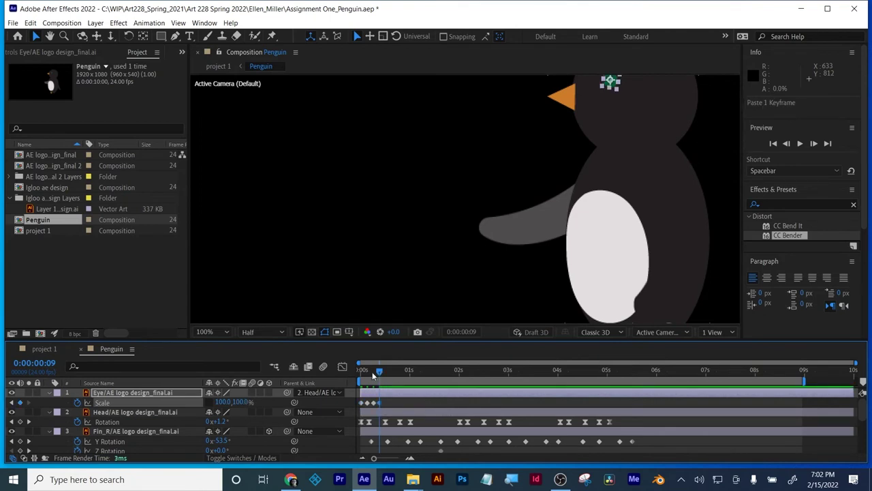
pyautogui.click(406, 404)
pyautogui.press('space')
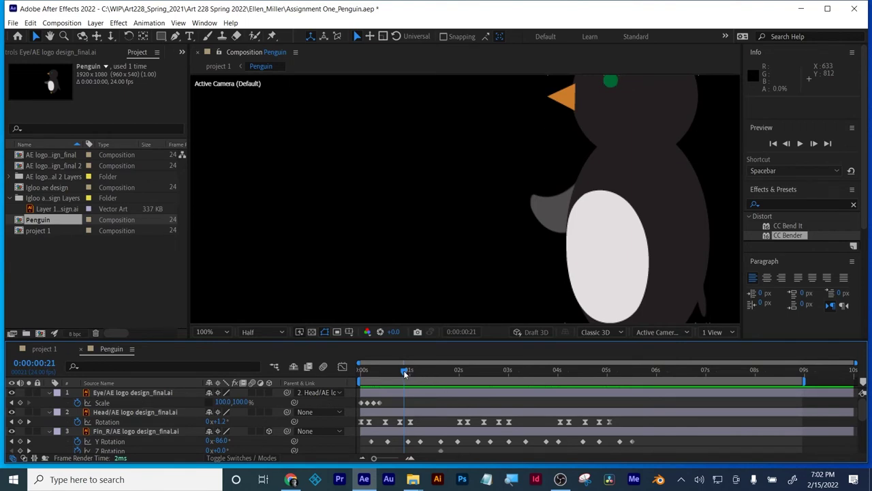
# Add an unchanged Scale keyframe on the Eye layer at 0:00:01:03 and apply Easy Ease to all of its Scale keyframes.
pyautogui.moveTo(403, 370); pyautogui.dragTo(415, 370)
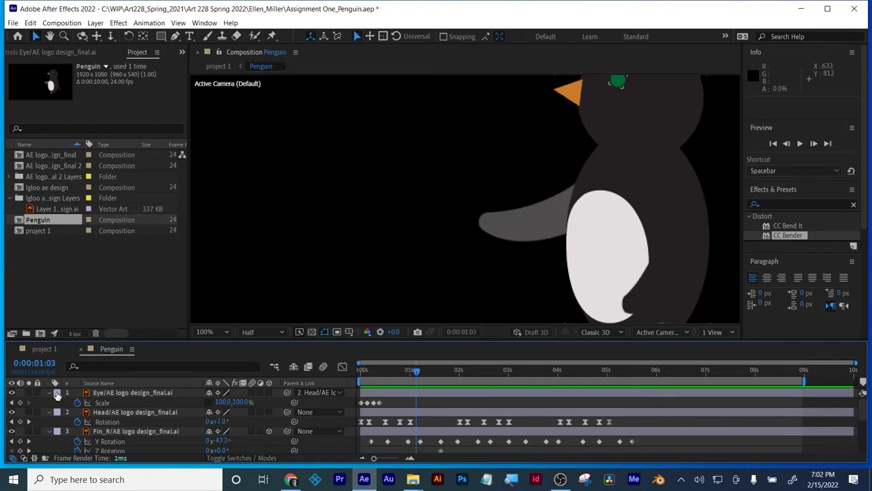
pyautogui.click(19, 403)
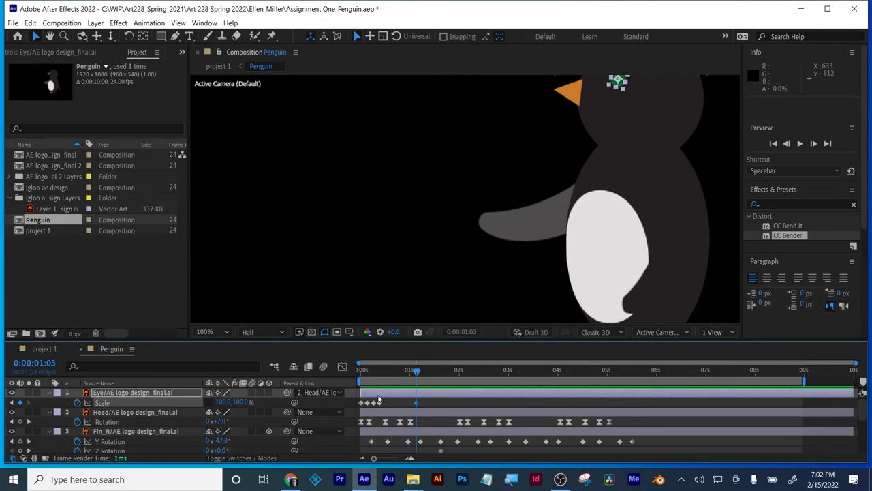
pyautogui.moveTo(429, 403); pyautogui.dragTo(352, 409)
pyautogui.rightClick(374, 409)
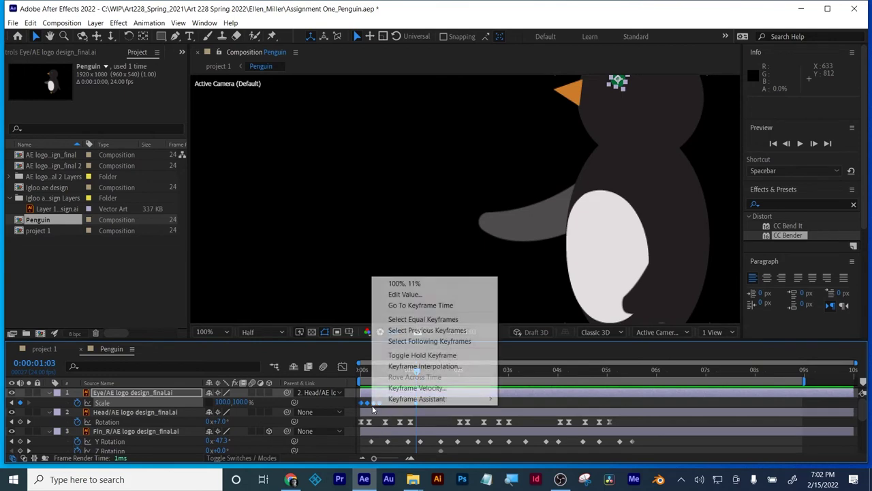
pyautogui.moveTo(411, 400)
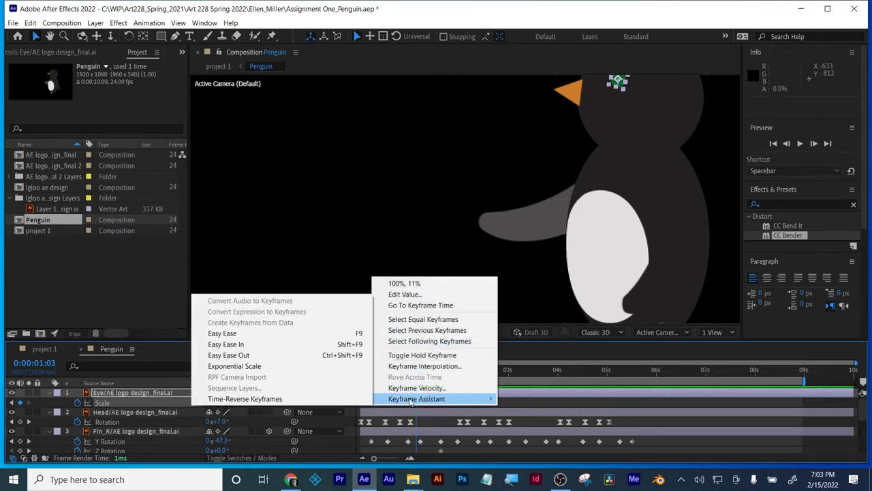
pyautogui.click(279, 333)
# Play back the eased blink from the start of the composition, with the composition view enlarged vertically.
pyautogui.click(450, 404)
pyautogui.press('space')
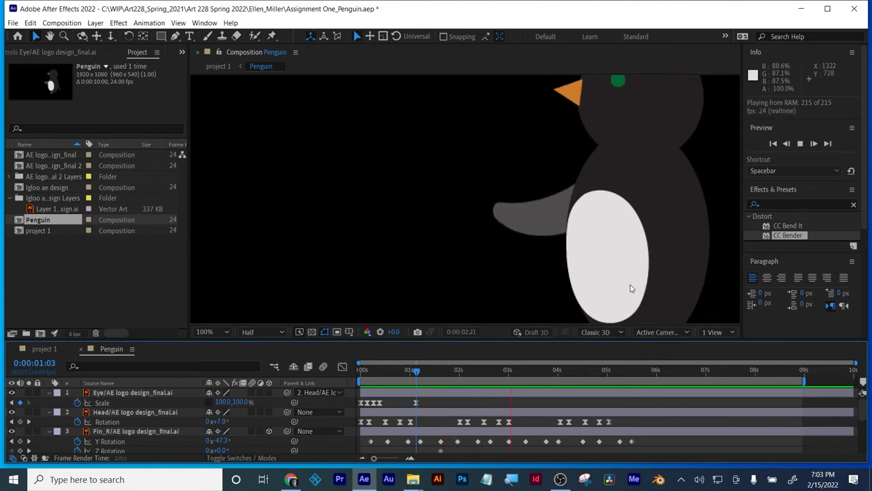
pyautogui.press('space')
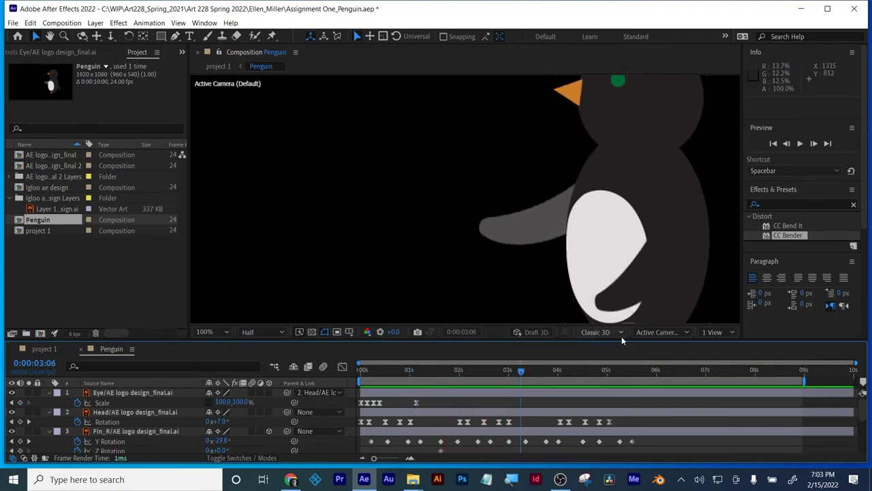
pyautogui.moveTo(622, 340); pyautogui.dragTo(621, 366)
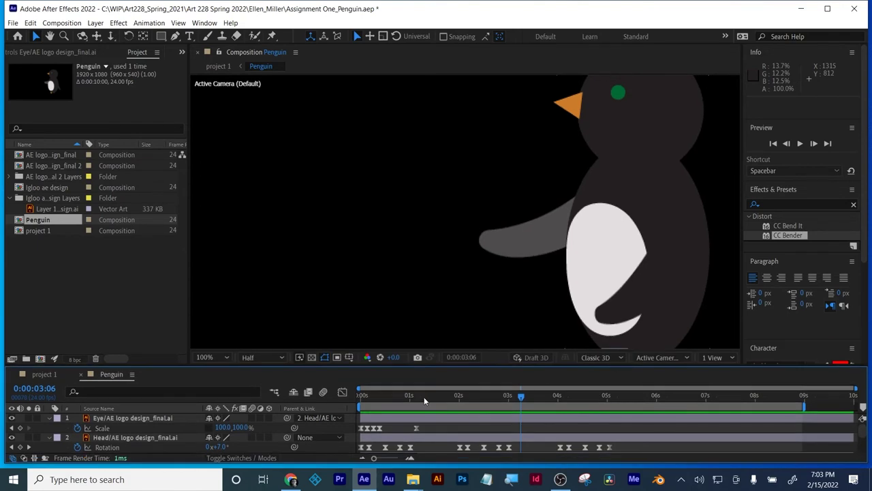
pyautogui.press('space')
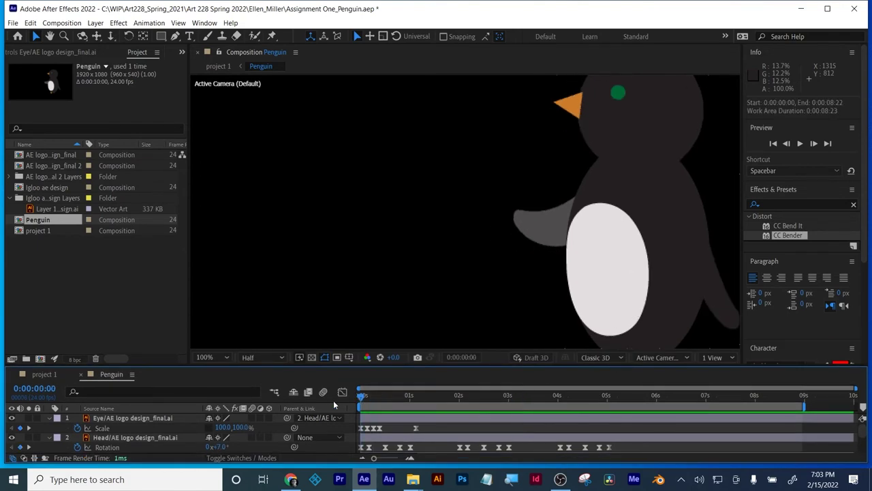
pyautogui.press('space')
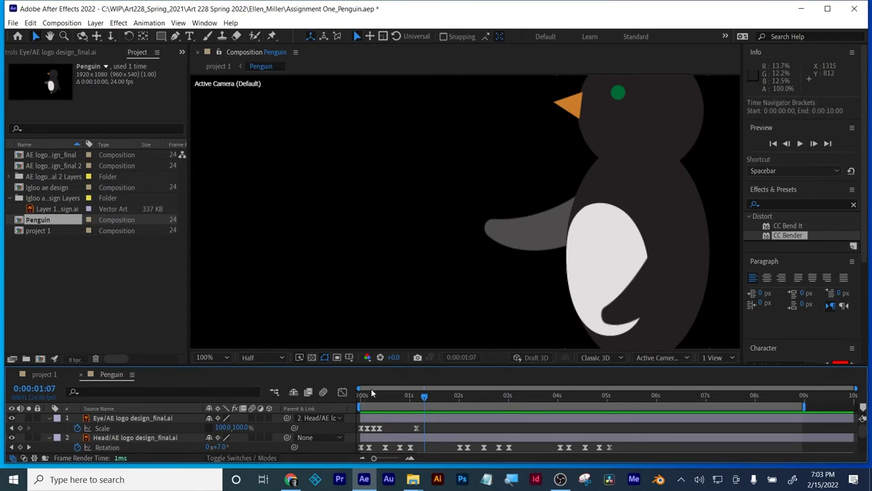
# Set the Eye layer's vertical scale at 0:00:00:03 to 122% and replay the blink from the start.
pyautogui.click(361, 398)
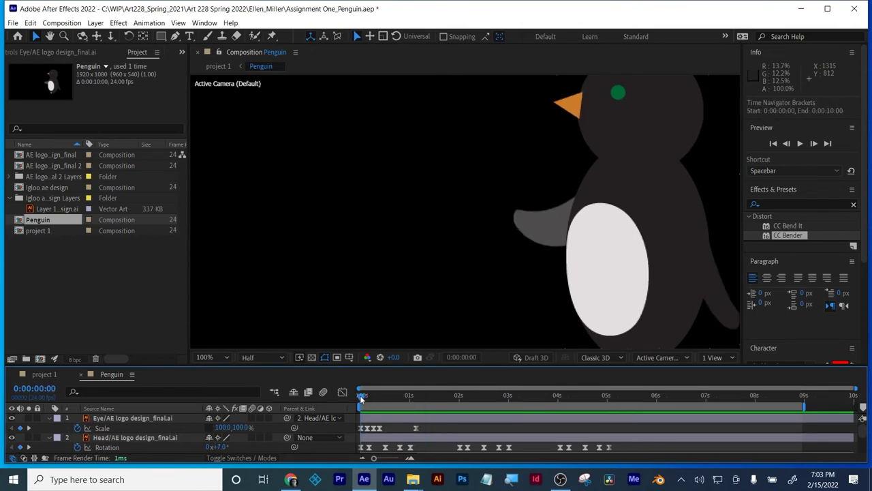
pyautogui.moveTo(362, 398); pyautogui.dragTo(367, 398)
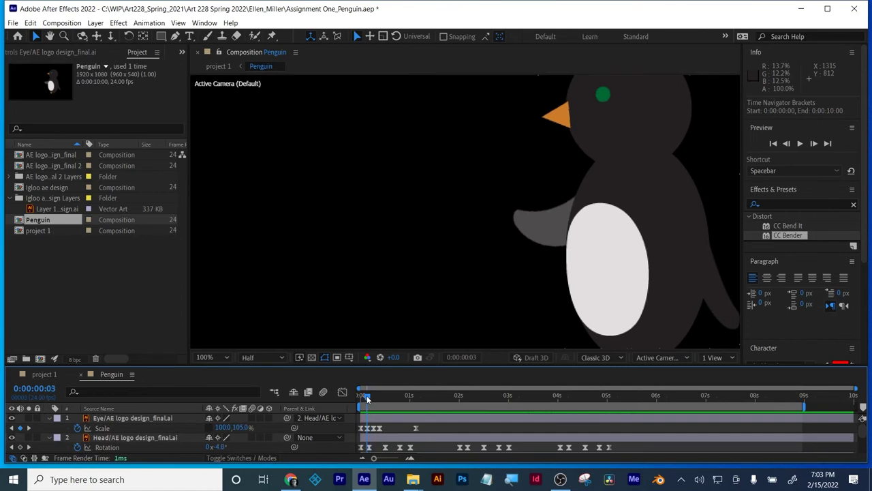
pyautogui.moveTo(243, 427); pyautogui.dragTo(248, 427)
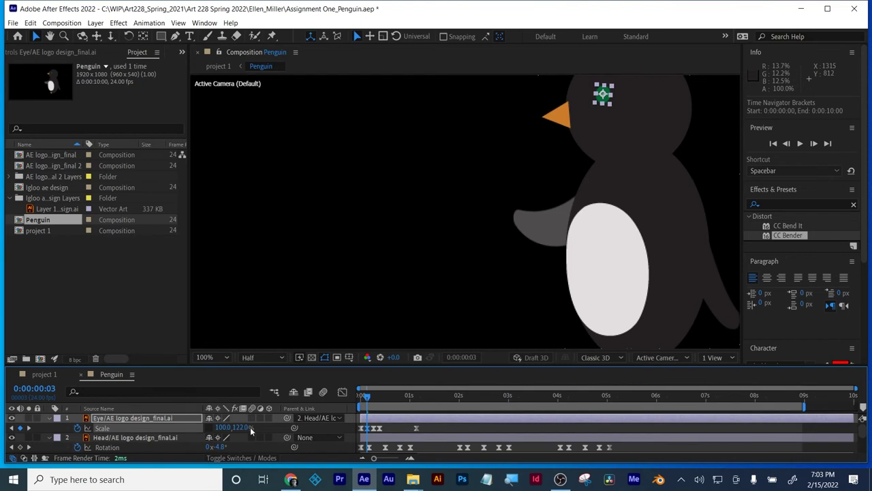
pyautogui.moveTo(366, 399); pyautogui.dragTo(344, 403)
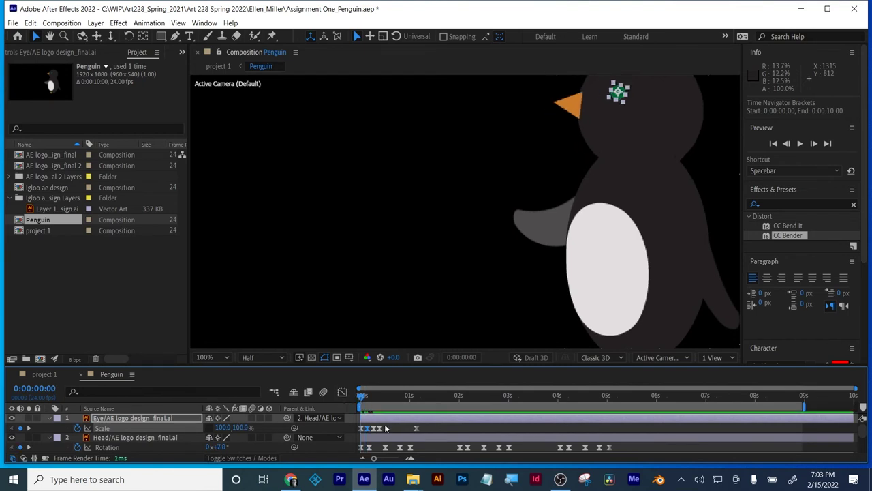
pyautogui.press('space')
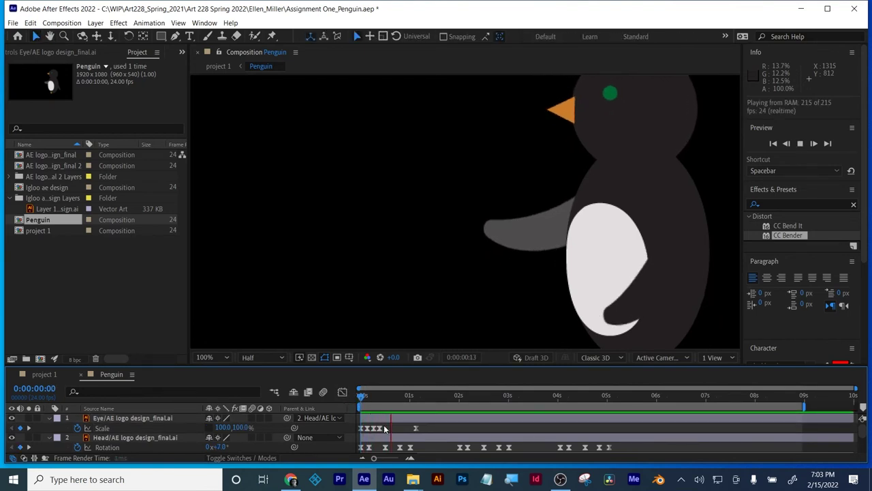
# Spread out the Eye layer's Scale keyframes, placing the 11% keyframe at 0:00:00:10 and the last one at 0:00:01:07, and preview the slower blink.
pyautogui.click(369, 429)
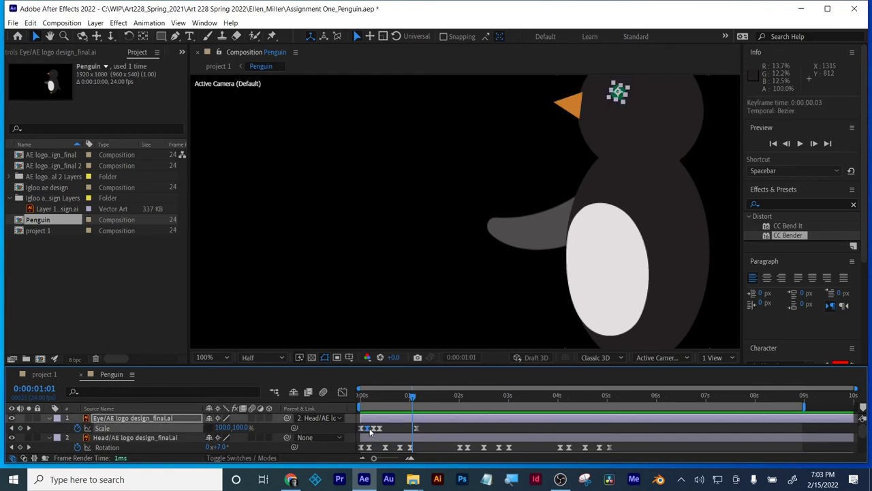
pyautogui.moveTo(422, 428); pyautogui.dragTo(369, 432)
pyautogui.moveTo(436, 431); pyautogui.dragTo(383, 430)
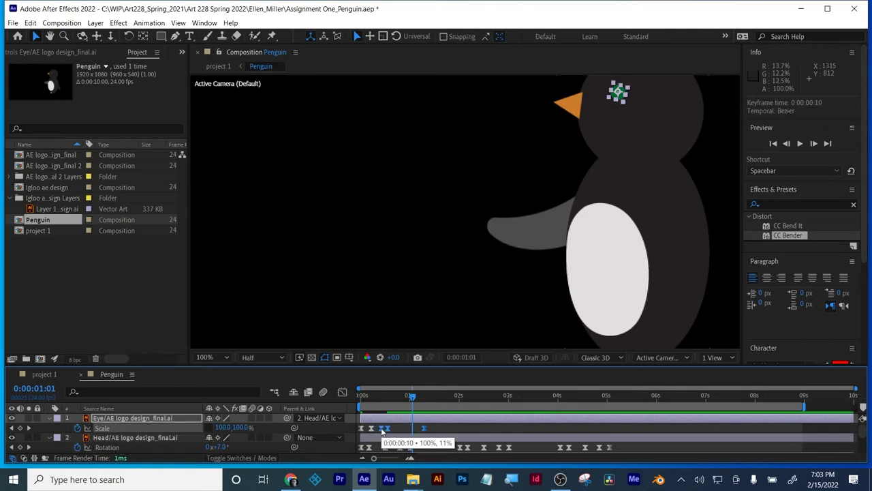
pyautogui.moveTo(372, 393); pyautogui.dragTo(351, 393)
pyautogui.click(448, 433)
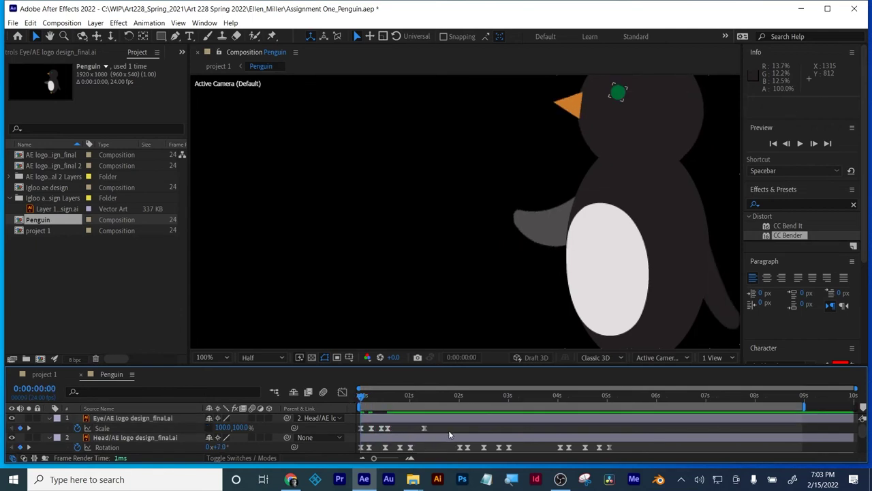
pyautogui.press('space')
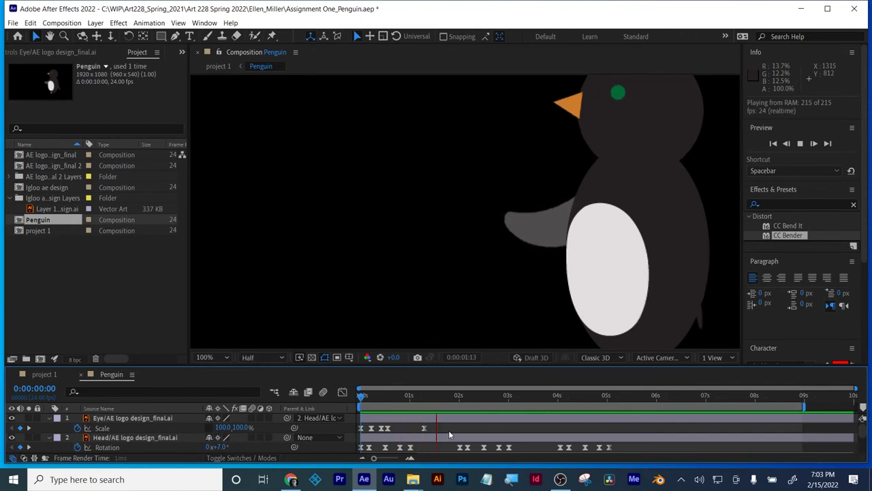
pyautogui.press('space')
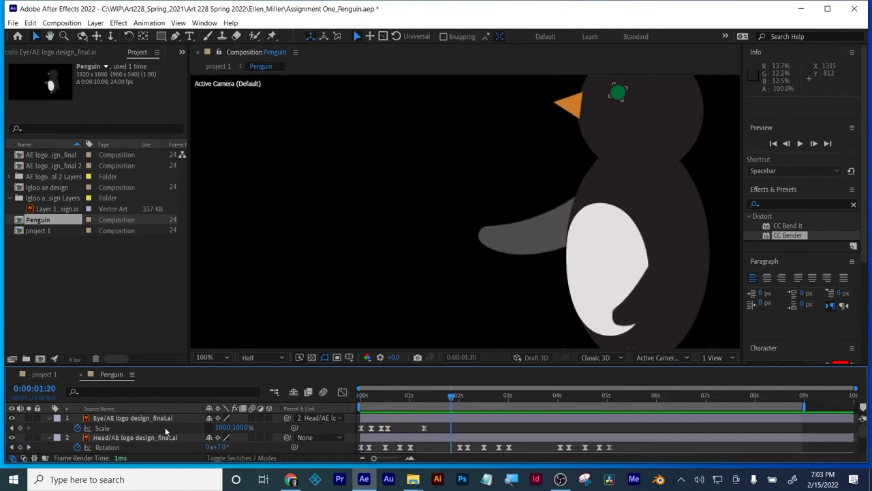
# Add the expression loopOut() to the Eye layer's Scale and play back the repeating blink.
pyautogui.keyDown('alt'); pyautogui.click(78, 428); pyautogui.keyUp('alt')
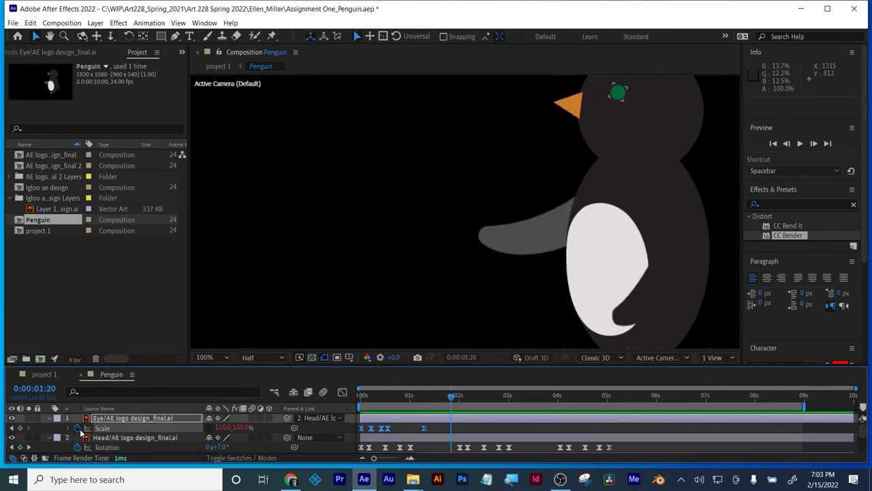
pyautogui.write('loop')
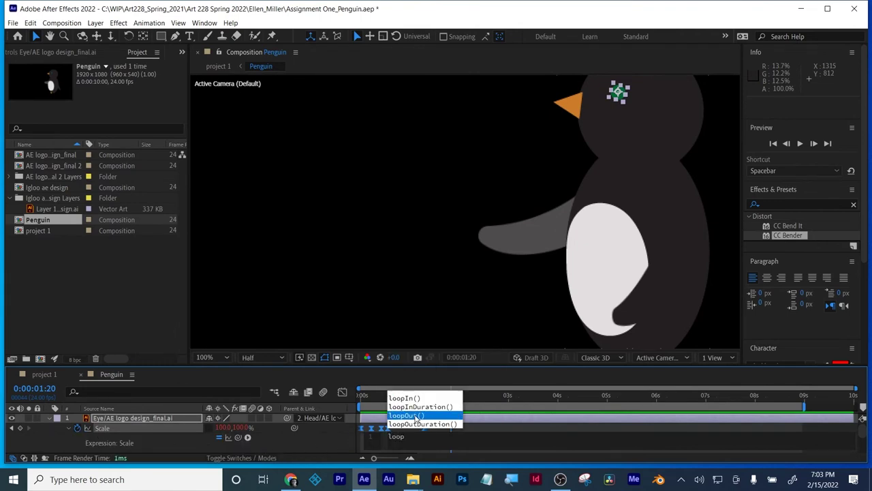
pyautogui.click(415, 416)
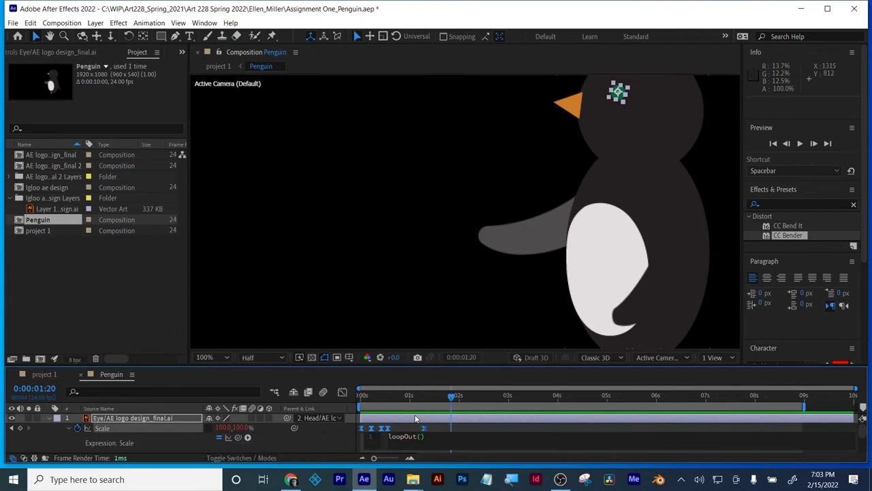
pyautogui.click(481, 428)
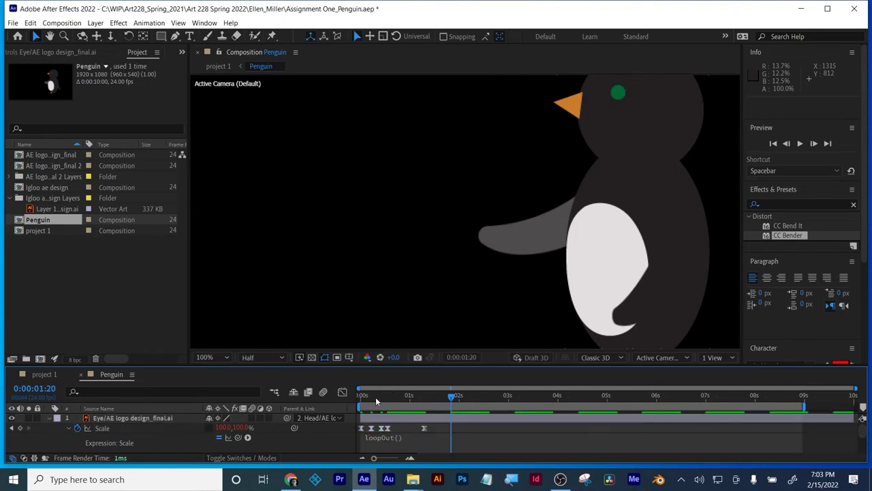
pyautogui.press('space')
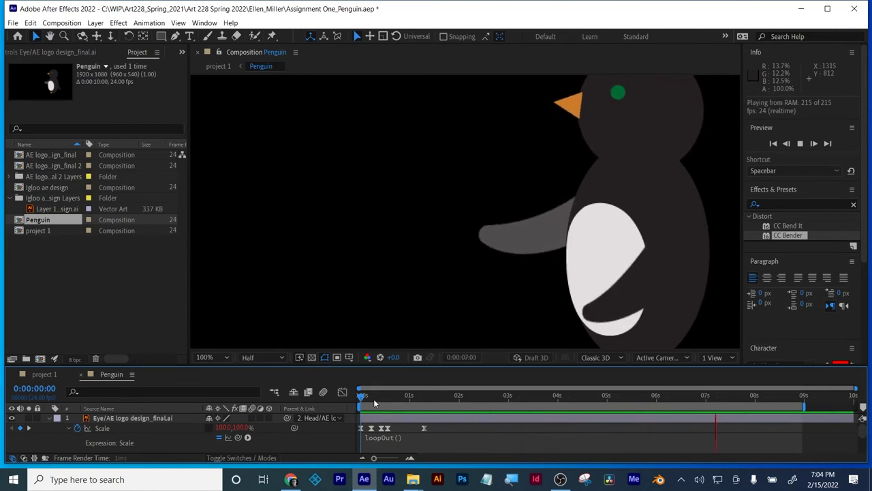
# Lengthen the pause between blinks by moving the Eye layer's last Scale keyframe to 0:00:02:02, and return to the composition's start.
pyautogui.moveTo(373, 399); pyautogui.dragTo(426, 397)
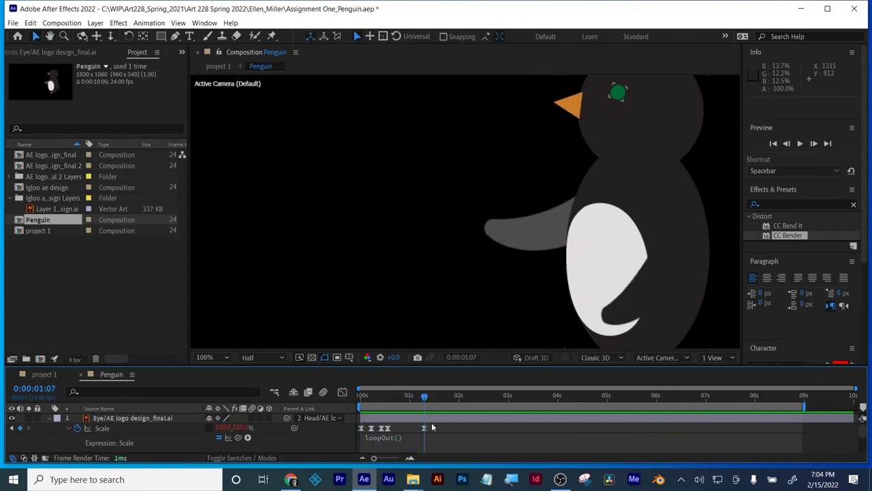
pyautogui.moveTo(425, 429)
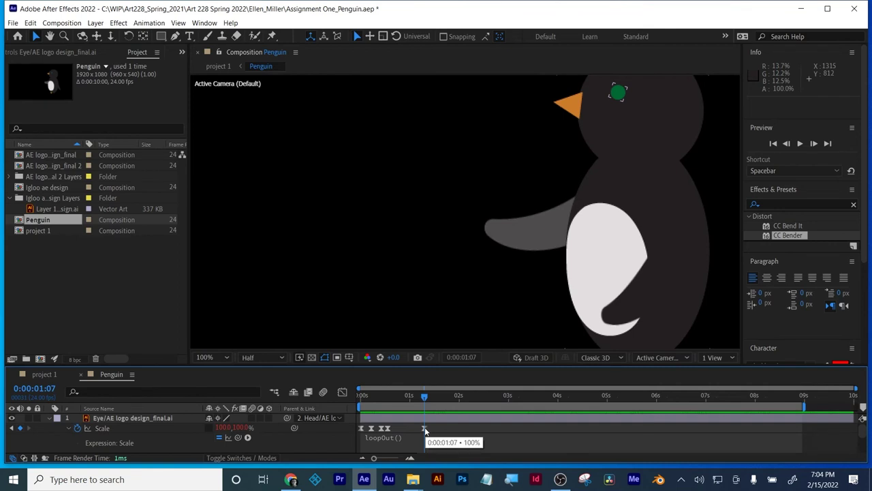
pyautogui.moveTo(425, 429); pyautogui.dragTo(463, 429)
pyautogui.click(417, 399)
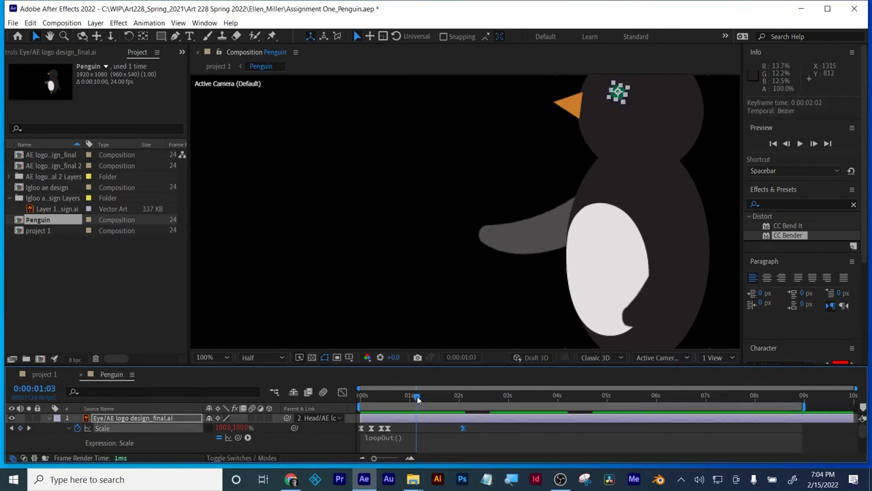
pyautogui.press('Home')
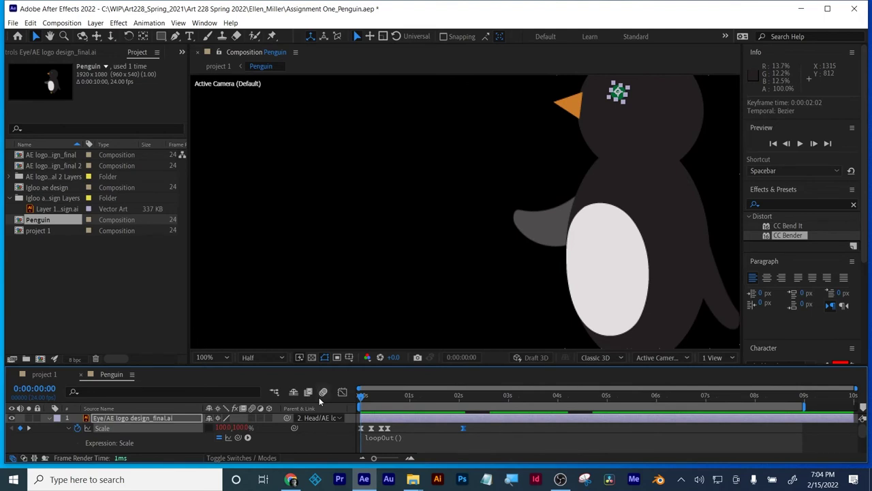
# Deselect the Eye layer's keyframe and play the Penguin composition from the start to review the looping blink.
pyautogui.click(514, 428)
pyautogui.press('space')
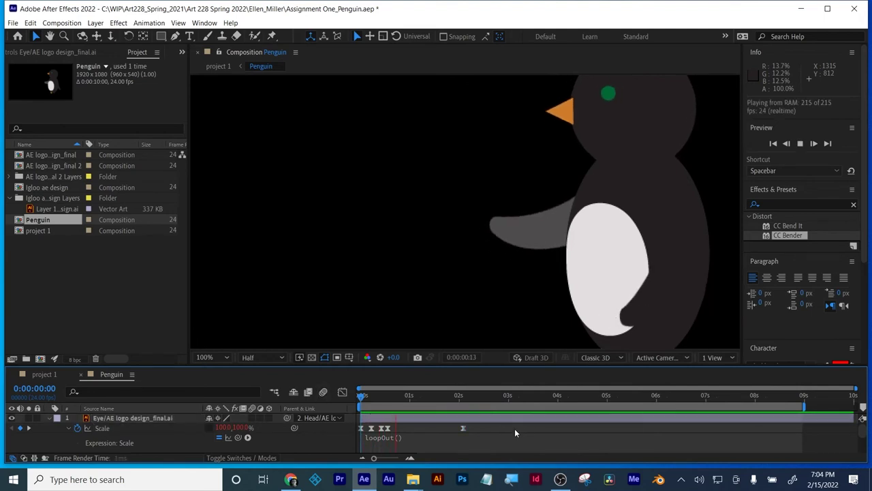
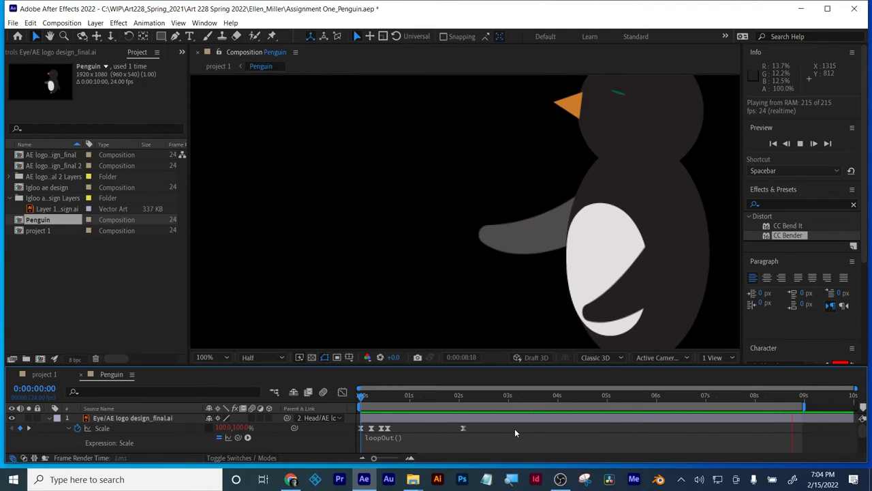
pyautogui.press('space')
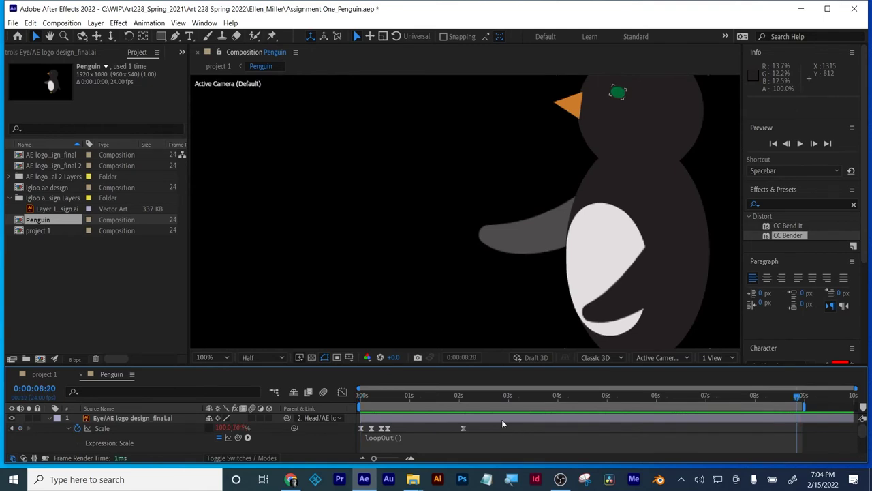
# Save a copy of the project as Assignment One_Penguin_MW in the same student folder.
pyautogui.click(12, 23)
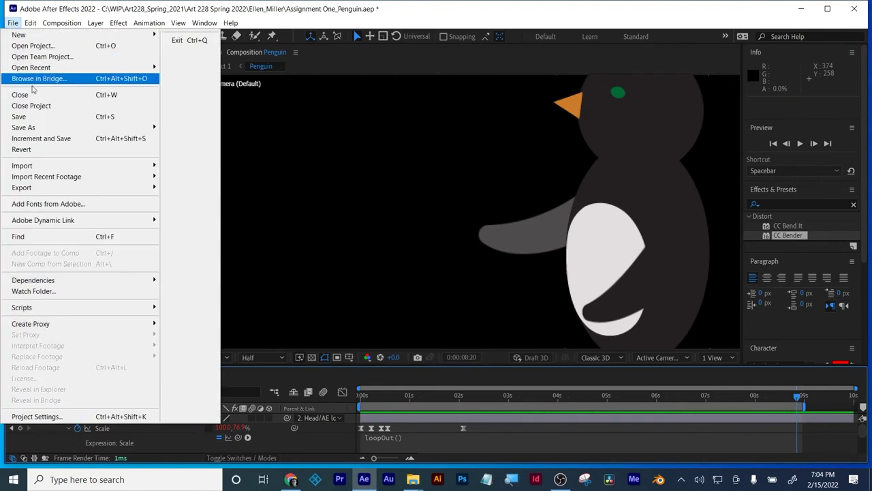
pyautogui.moveTo(31, 127)
pyautogui.click(194, 129)
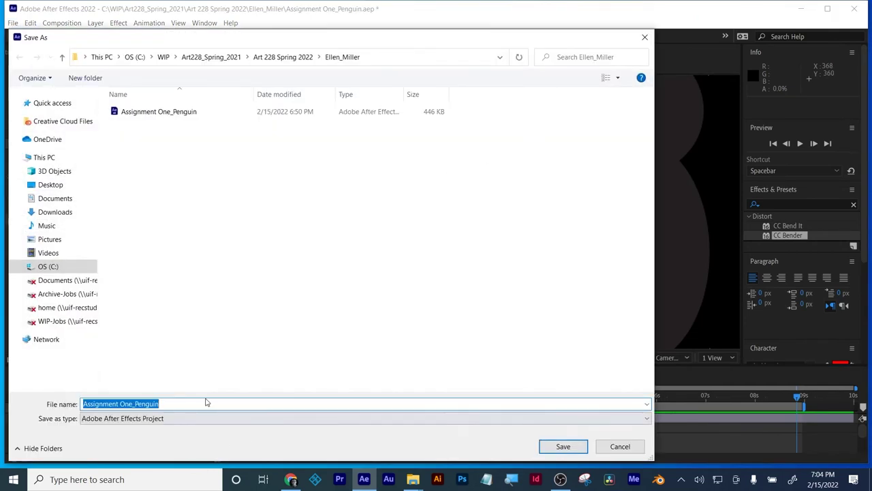
pyautogui.click(201, 403)
pyautogui.write('_')
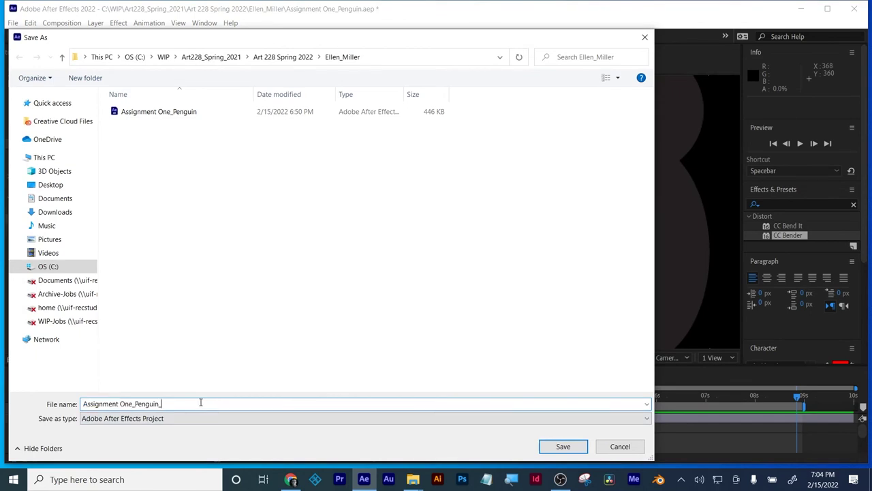
pyautogui.write('MW')
pyautogui.click(563, 447)
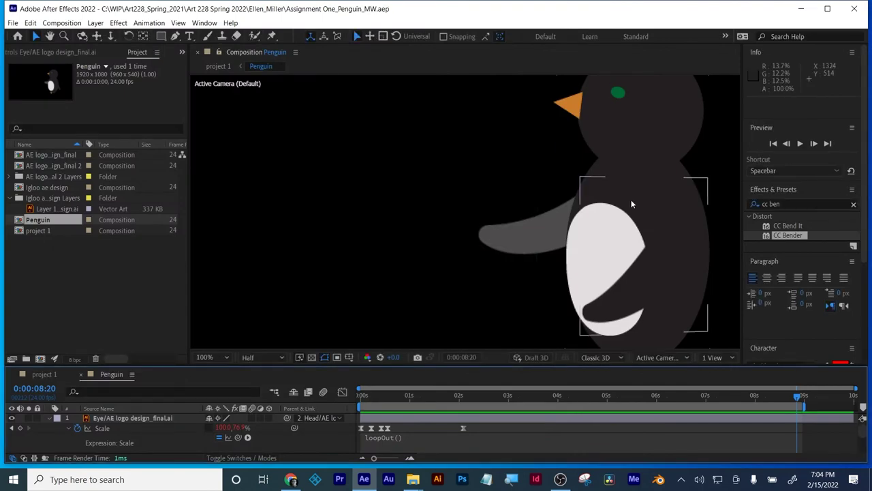
# Upload Assignment One_Penguin_MW from the local student folder to that student's Google Drive folder and dismiss the upload notice.
pyautogui.click(802, 9)
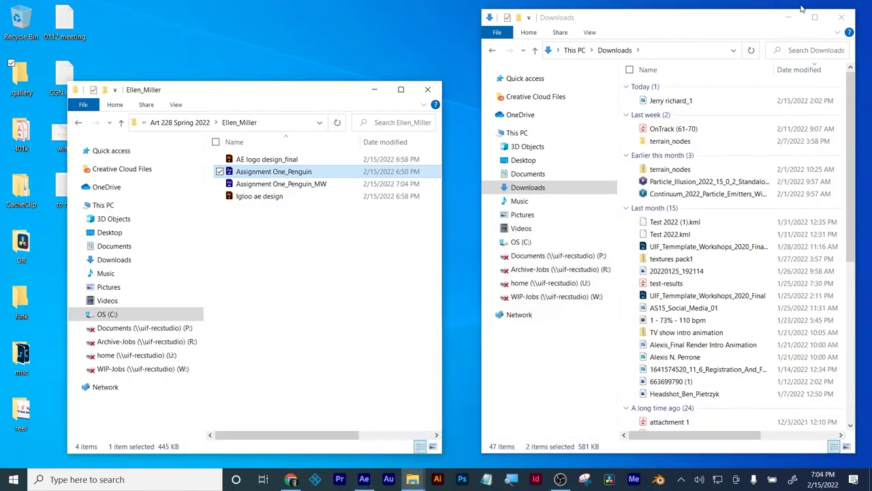
pyautogui.click(364, 479)
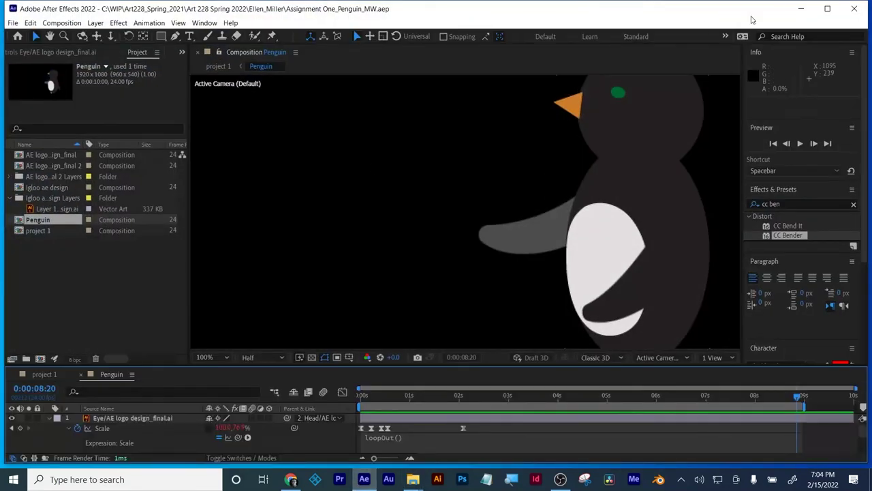
pyautogui.click(802, 9)
pyautogui.click(291, 480)
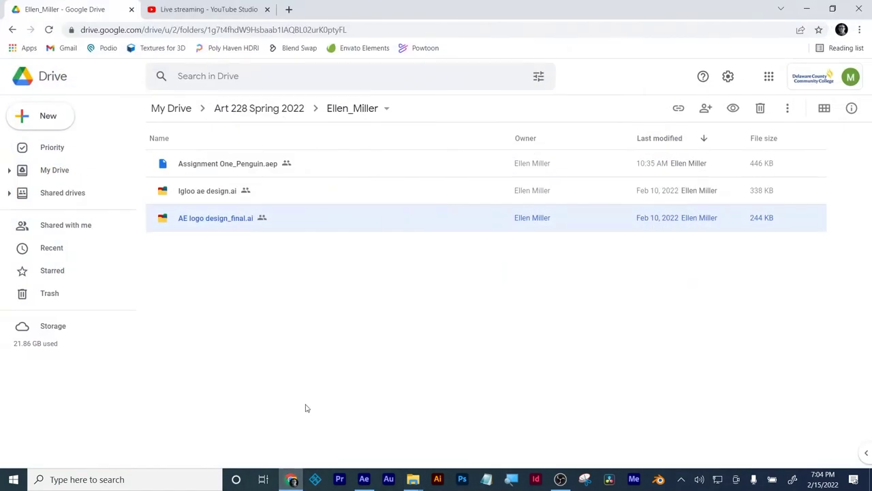
pyautogui.moveTo(413, 479)
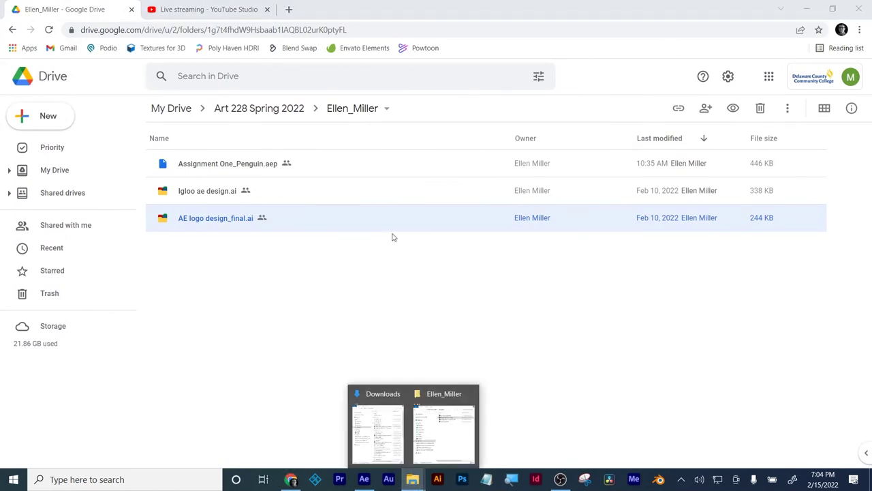
pyautogui.click(448, 420)
pyautogui.moveTo(309, 98); pyautogui.dragTo(654, 79)
pyautogui.moveTo(584, 163); pyautogui.dragTo(363, 295)
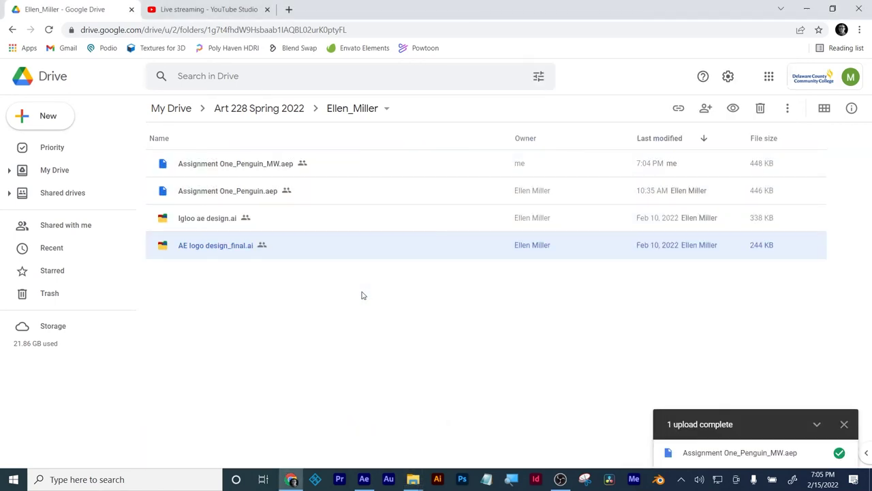
pyautogui.click(844, 425)
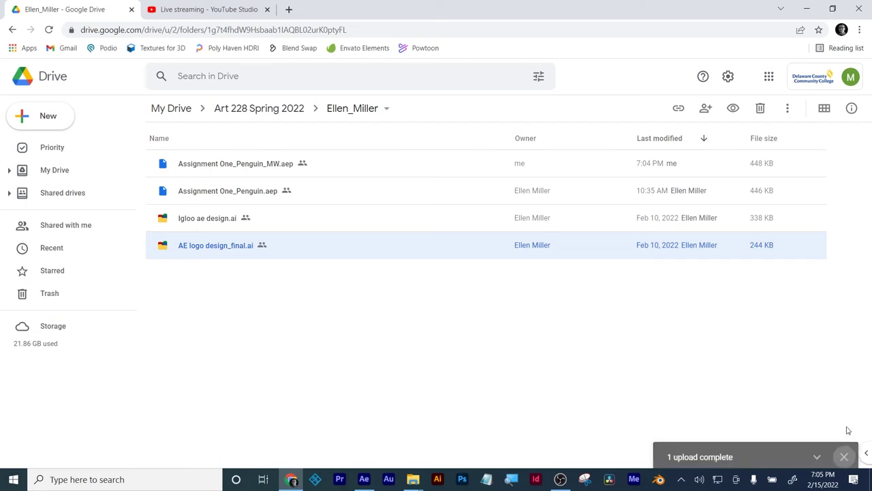
# In Art 228 Spring 2022, open the last student folder and look inside its New Cal subfolder for work.
pyautogui.click(283, 115)
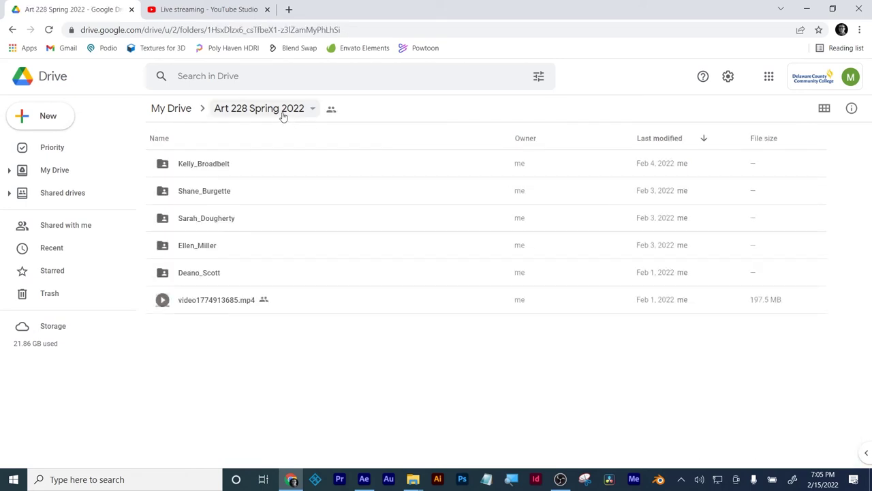
pyautogui.doubleClick(210, 272)
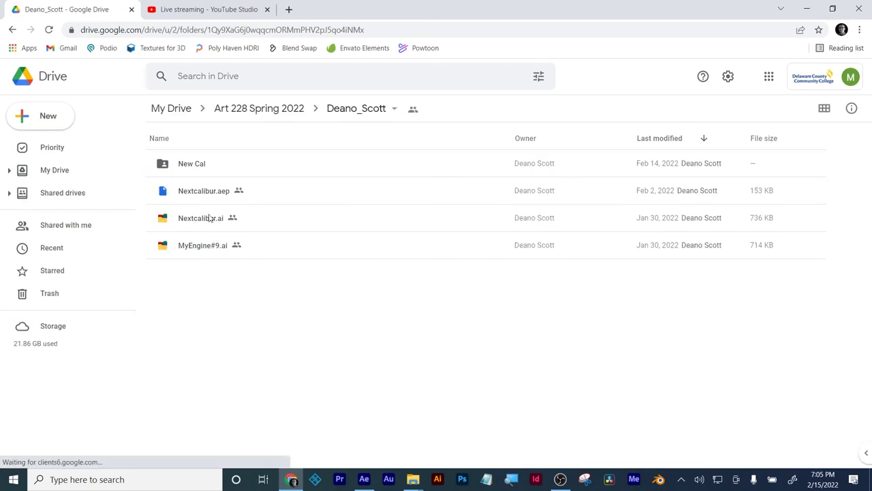
pyautogui.doubleClick(207, 167)
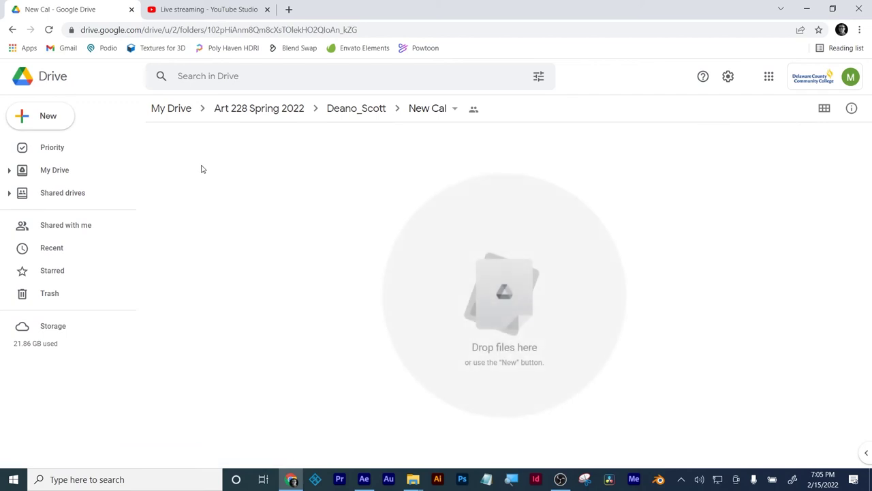
pyautogui.click(344, 112)
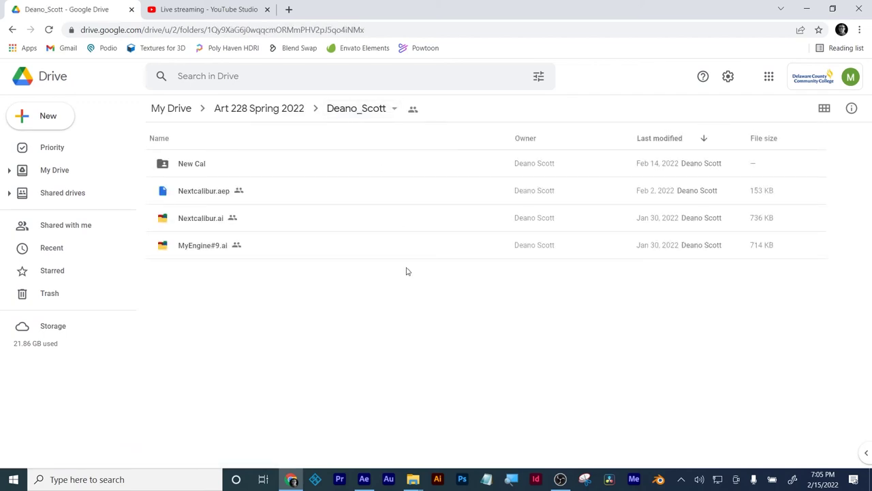
# Read the live stream chat in YouTube Studio, recheck the New Cal folder, and return to Art 228 Spring 2022.
pyautogui.click(229, 11)
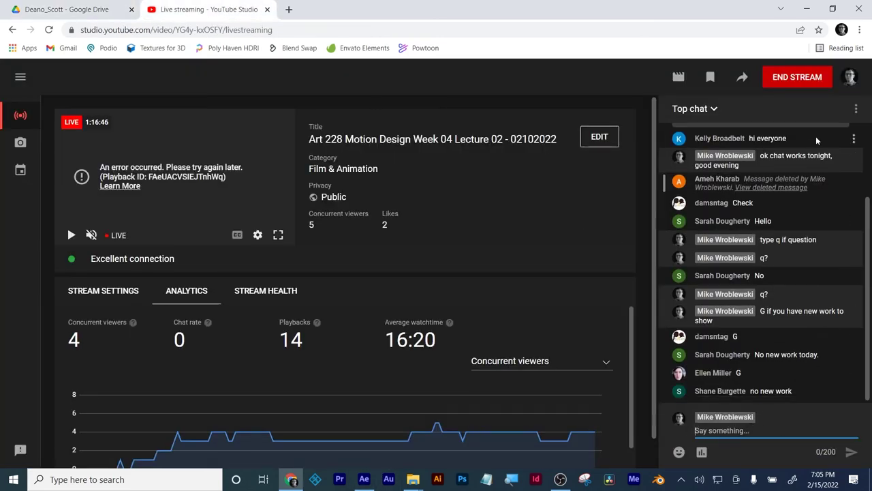
pyautogui.click(91, 11)
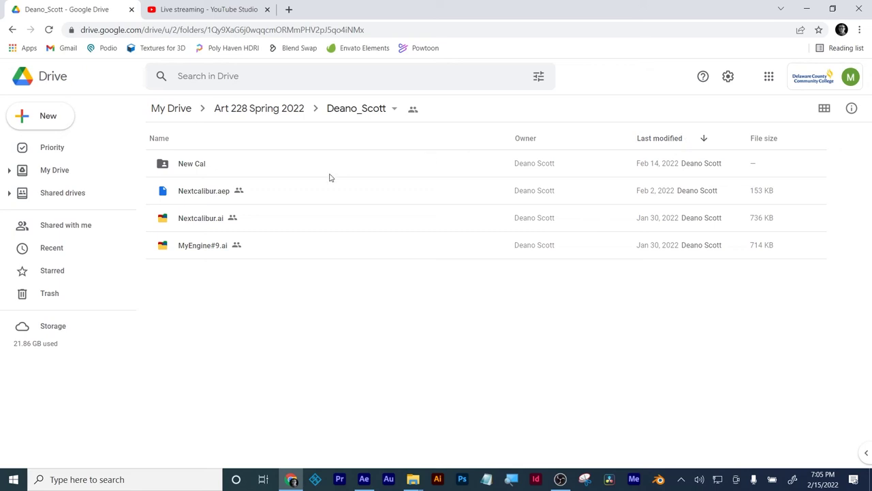
pyautogui.doubleClick(192, 170)
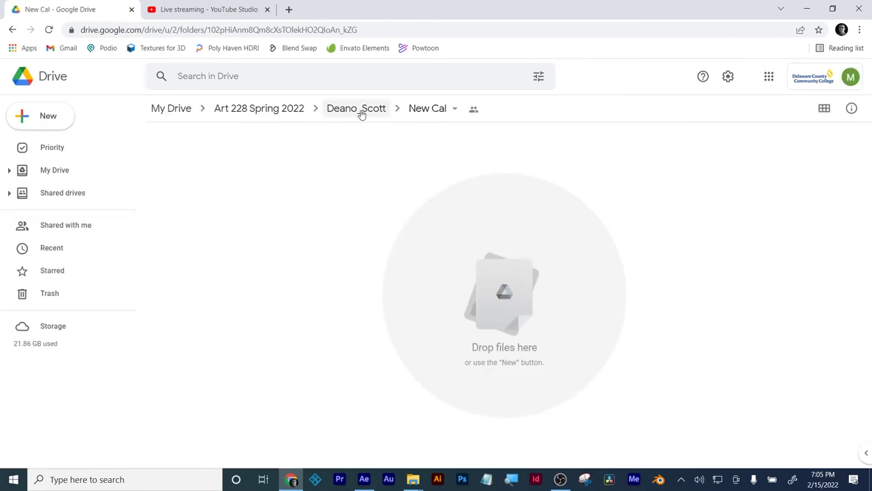
pyautogui.click(362, 115)
pyautogui.click(279, 114)
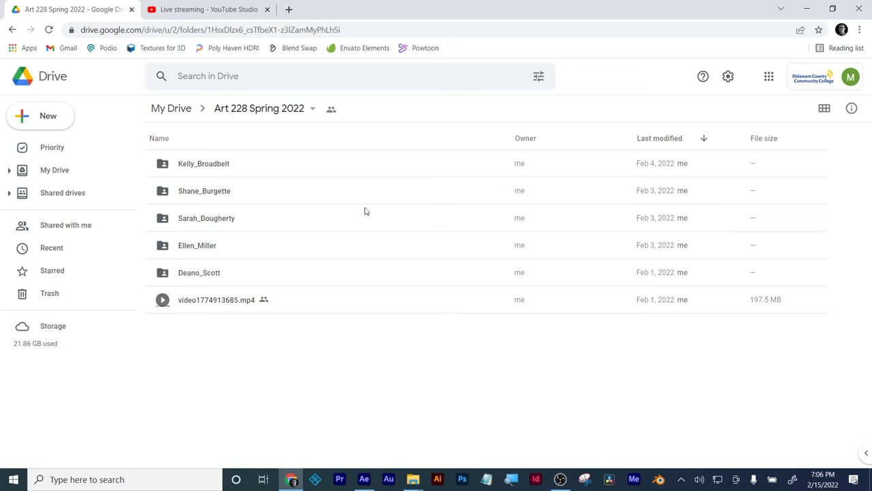
# Check the YouTube live stream chat for replies and look over the Art 228 Spring 2022 folder in Google Drive again.
pyautogui.click(216, 9)
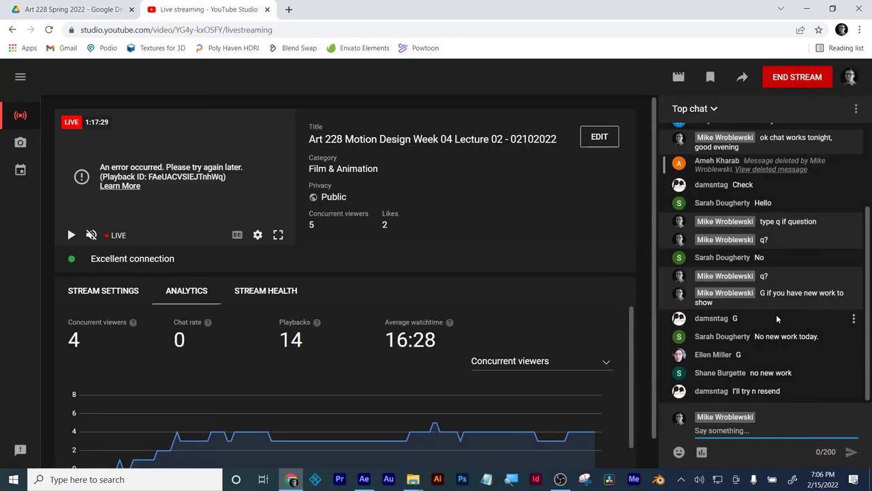
pyautogui.click(807, 9)
pyautogui.moveTo(656, 76); pyautogui.dragTo(321, 87)
pyautogui.click(291, 479)
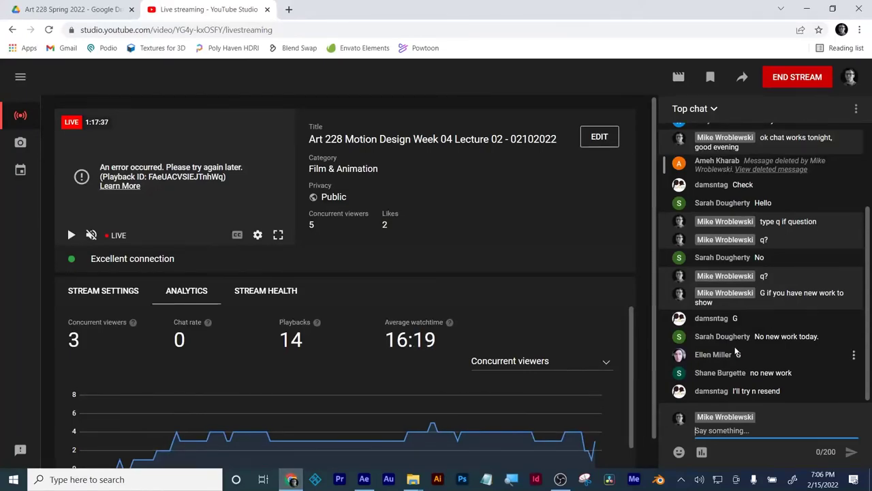
pyautogui.click(806, 8)
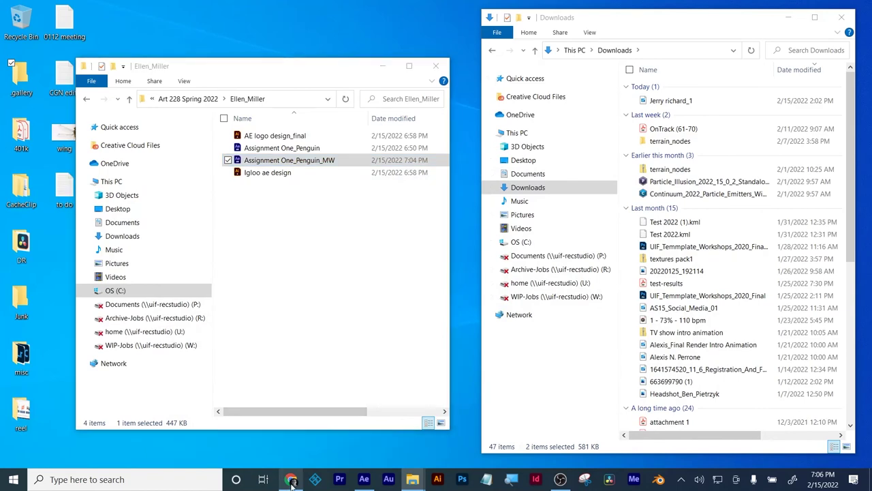
pyautogui.click(291, 479)
pyautogui.click(97, 10)
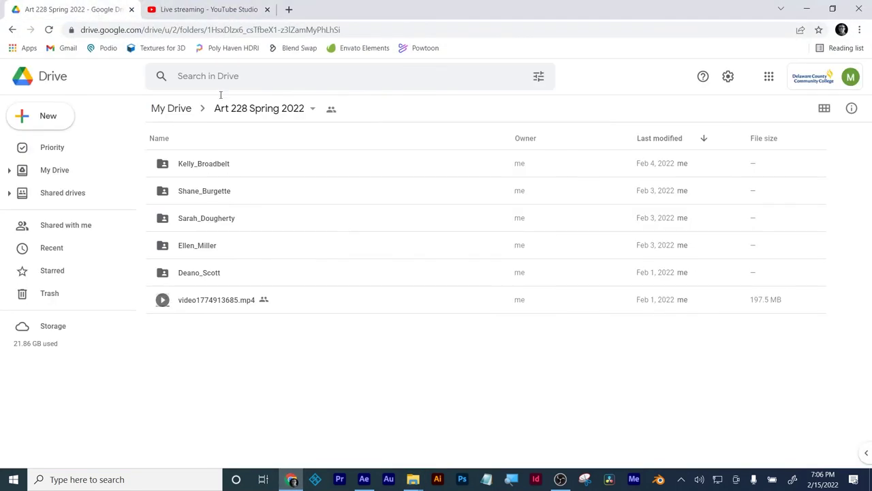
pyautogui.click(234, 112)
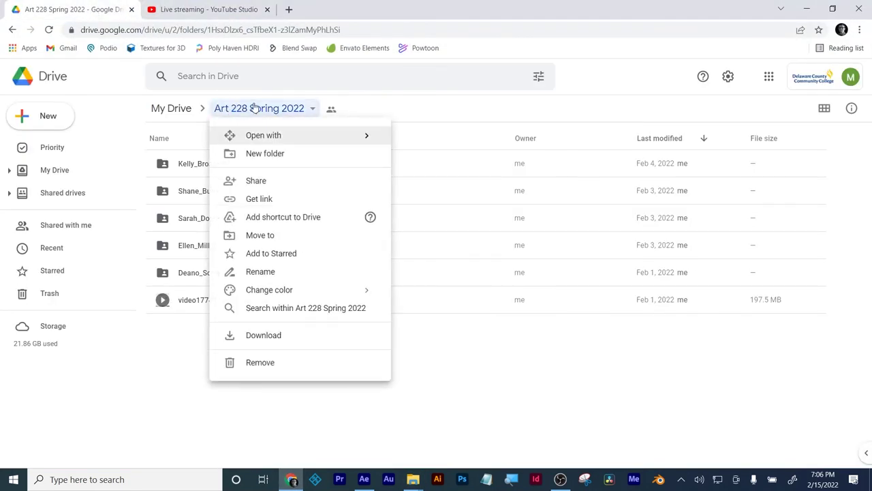
pyautogui.click(254, 108)
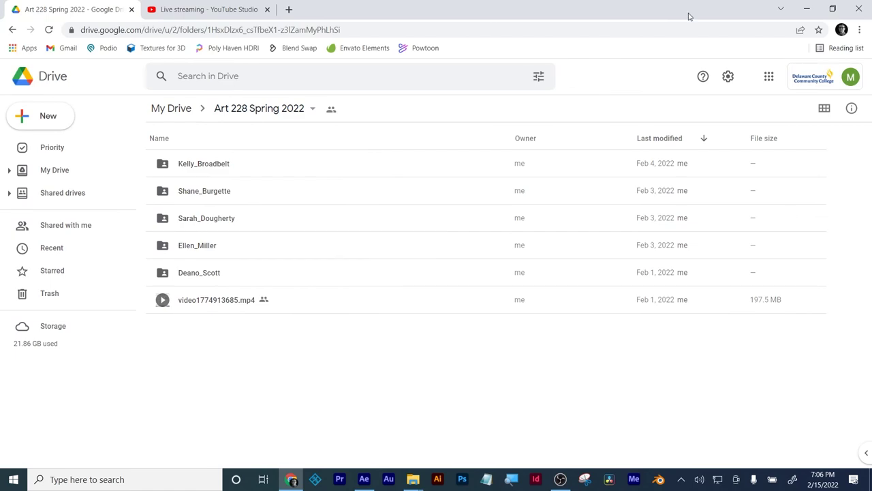
pyautogui.click(808, 9)
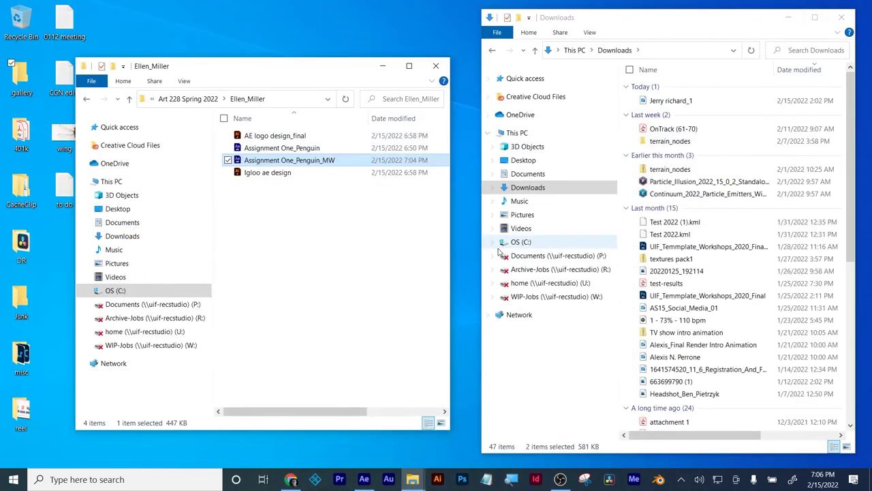
# Switch back to After Effects and replay the Penguin composition from its start.
pyautogui.click(364, 479)
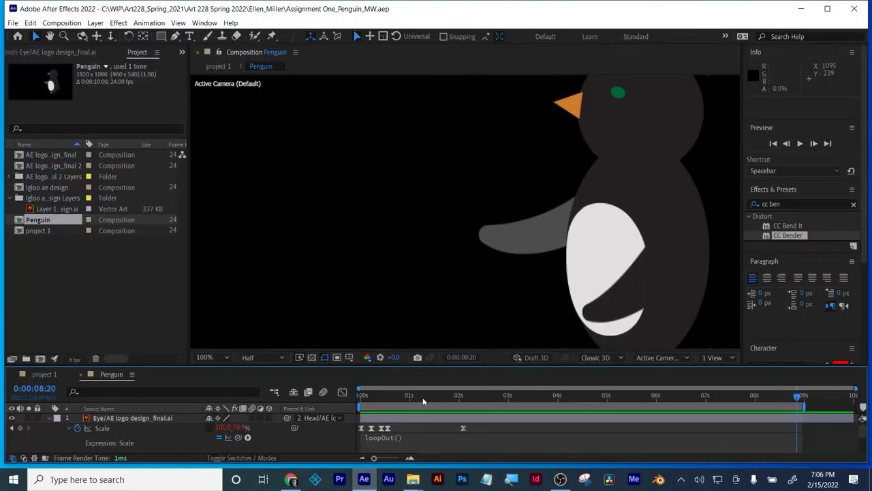
pyautogui.moveTo(418, 402); pyautogui.dragTo(355, 406)
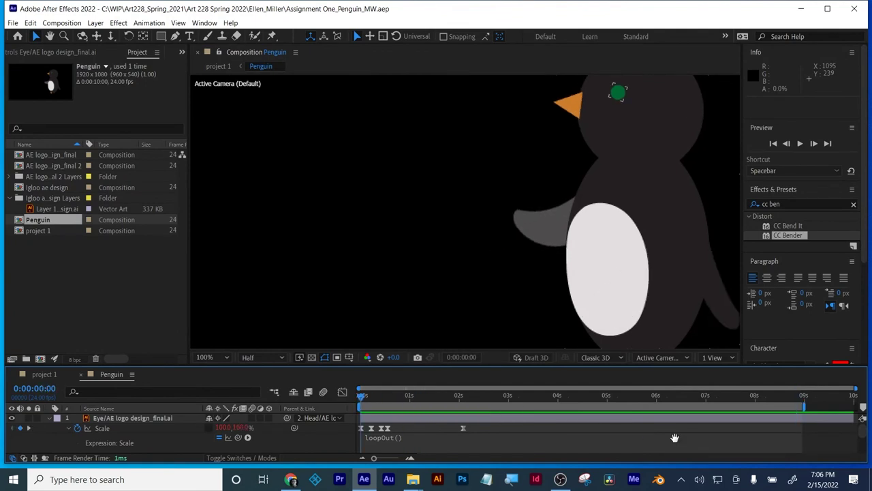
pyautogui.press('space')
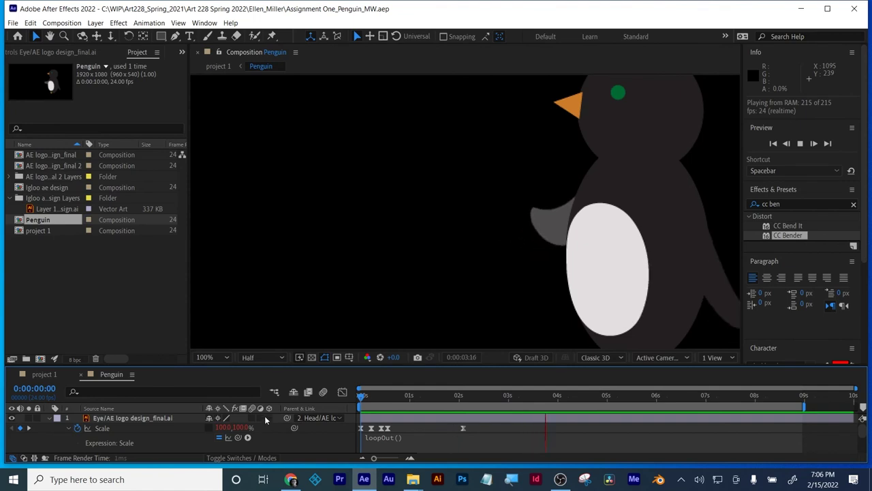
# Preview the project 1 composition from the start and extend its work area to end at 0:00:09:23.
pyautogui.click(41, 375)
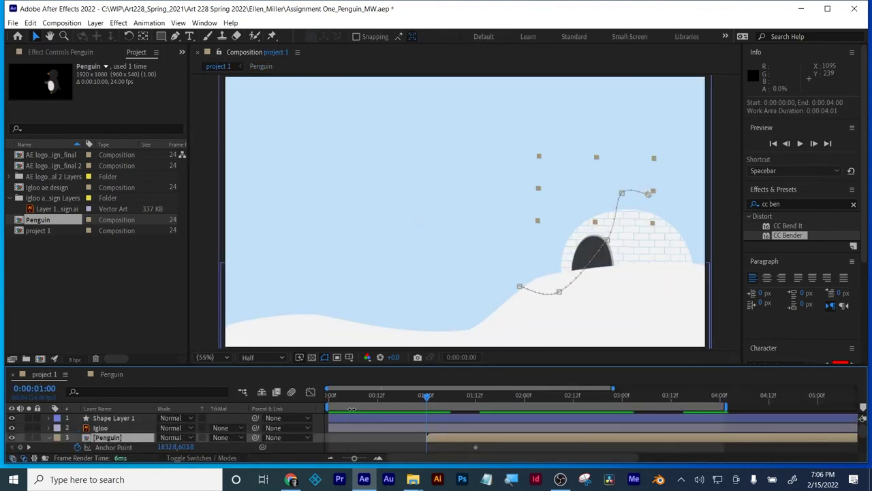
pyautogui.press('space')
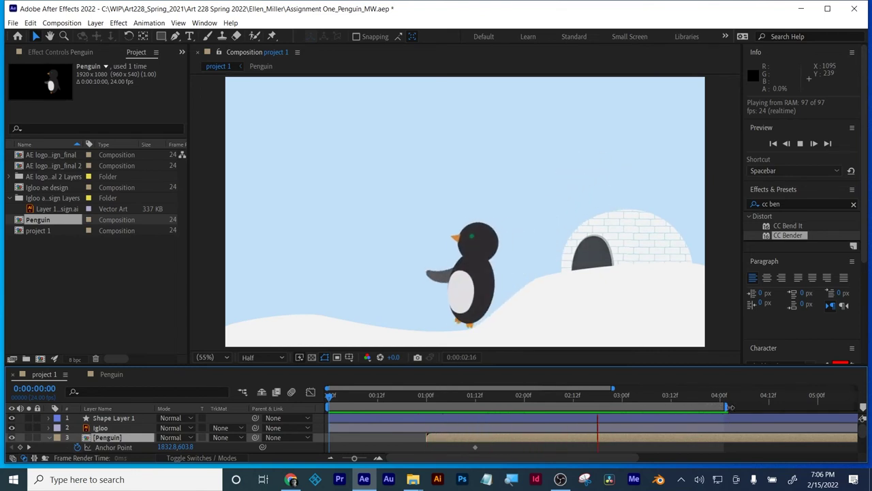
pyautogui.moveTo(728, 407); pyautogui.dragTo(861, 407)
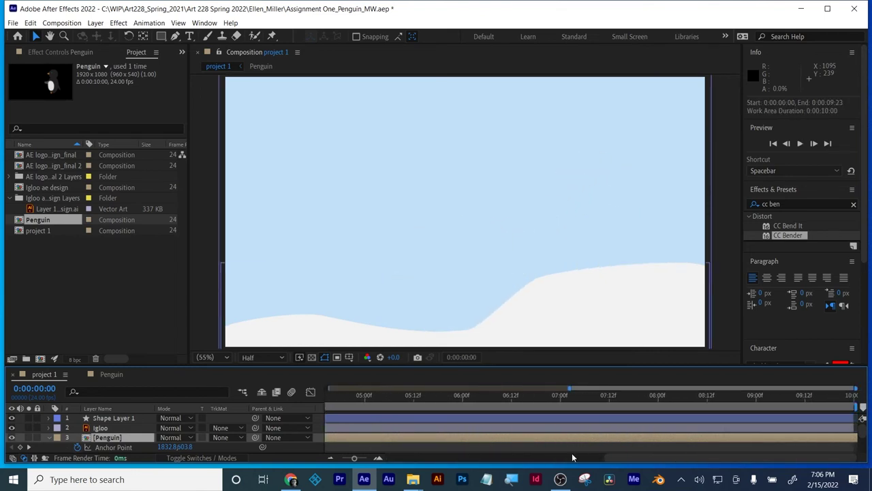
pyautogui.moveTo(355, 461); pyautogui.dragTo(285, 465)
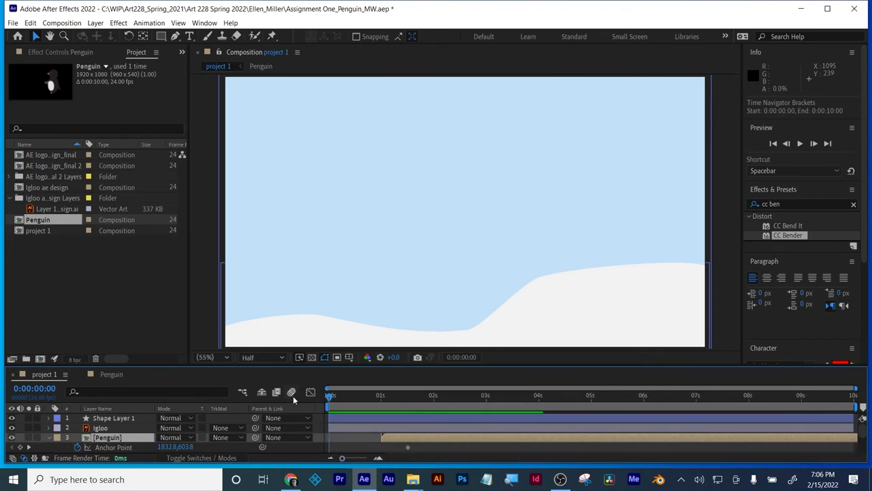
# Play the project 1 composition through, stop it, and scrub around the penguin's slide off the igloo between about one and three seconds.
pyautogui.press('space')
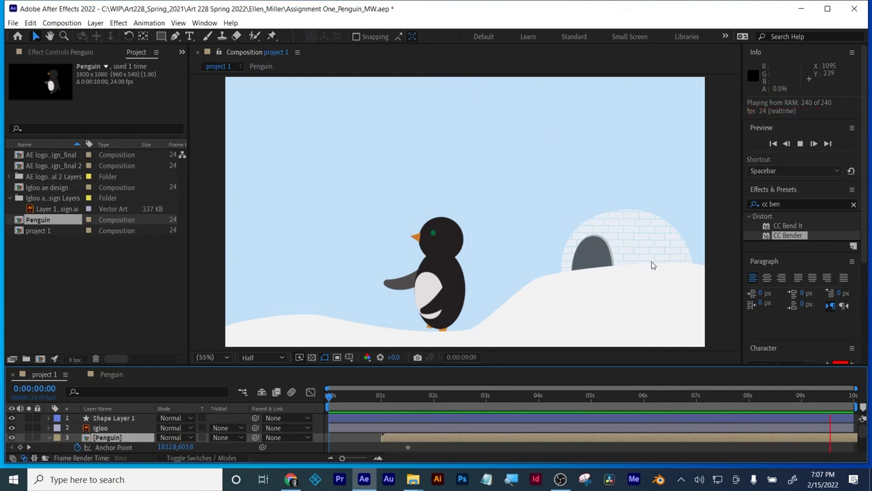
pyautogui.click(549, 264)
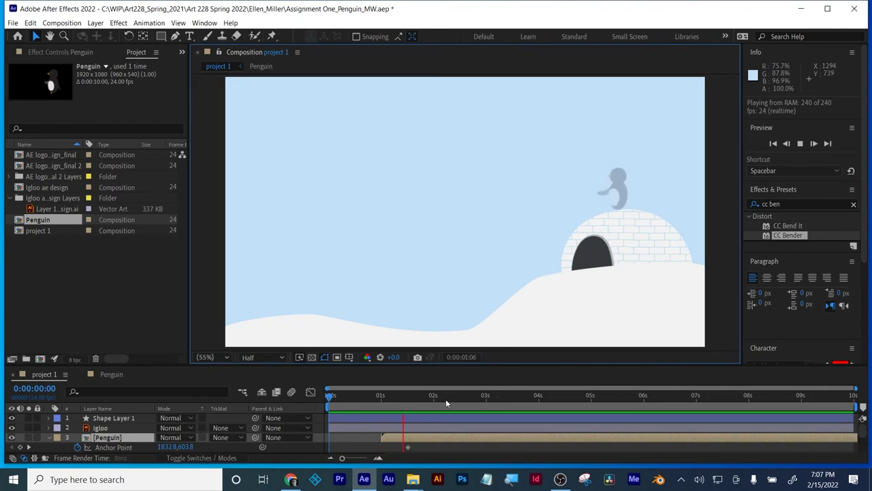
pyautogui.moveTo(446, 399); pyautogui.dragTo(486, 401)
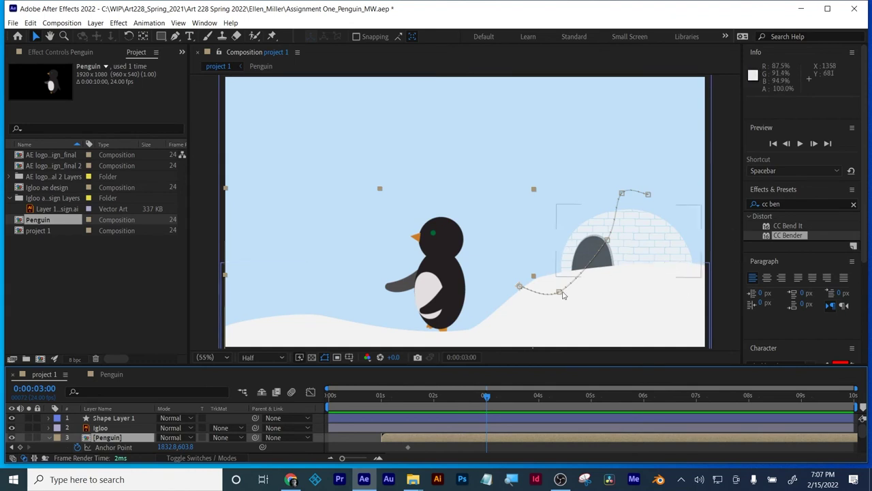
pyautogui.moveTo(485, 396); pyautogui.dragTo(417, 414)
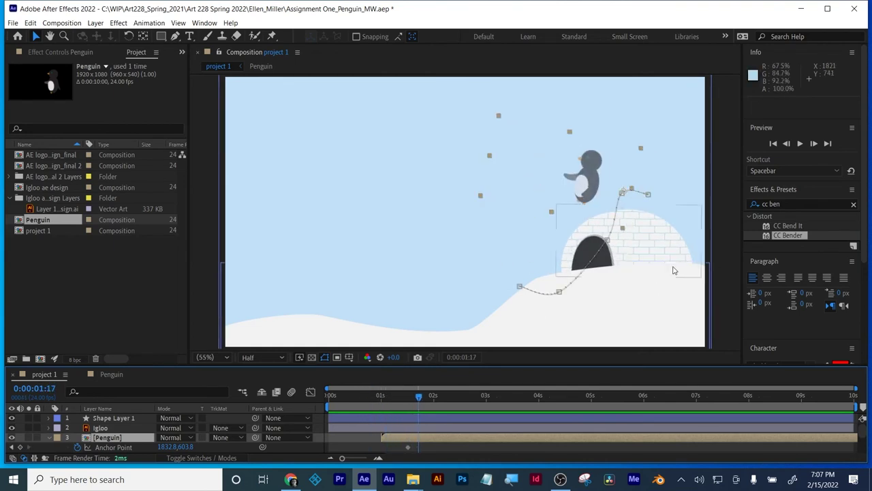
pyautogui.moveTo(417, 394); pyautogui.dragTo(493, 395)
# Scrub repeatedly between 0:00:01:17 and 0:00:03:04 to examine the penguin's motion from the igloo to the foreground.
pyautogui.click(419, 397)
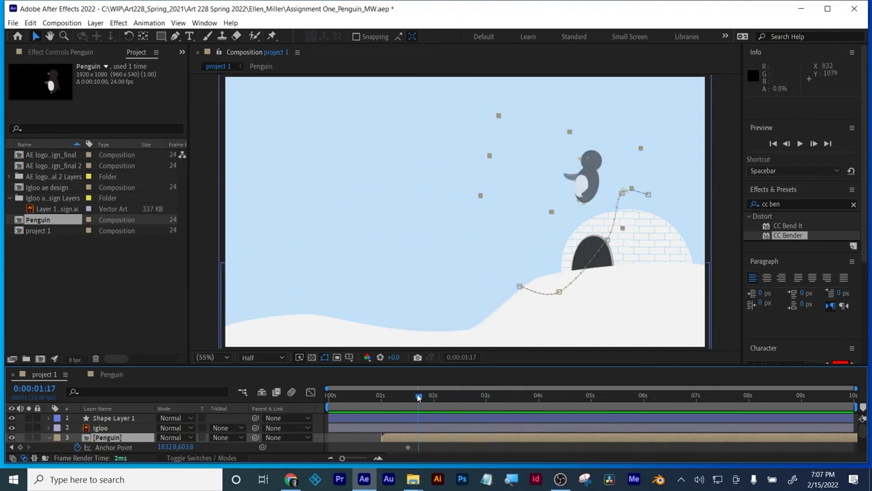
pyautogui.moveTo(419, 396); pyautogui.dragTo(494, 395)
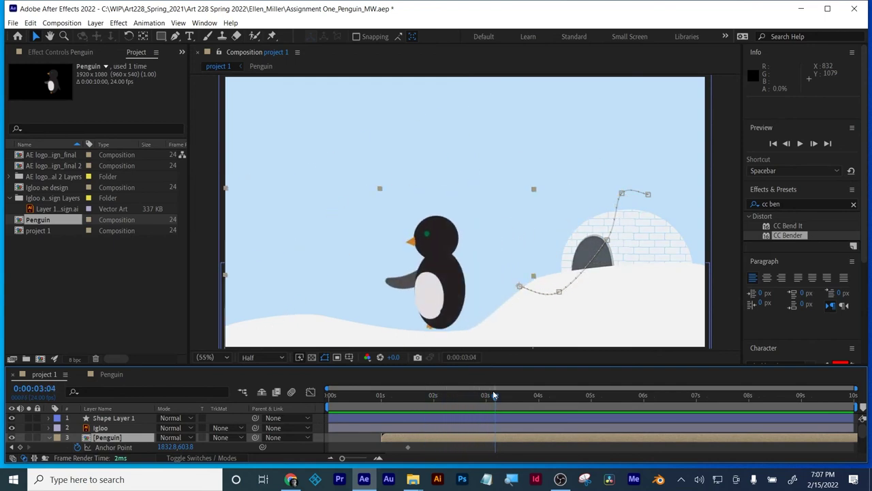
pyautogui.moveTo(419, 397); pyautogui.dragTo(495, 396)
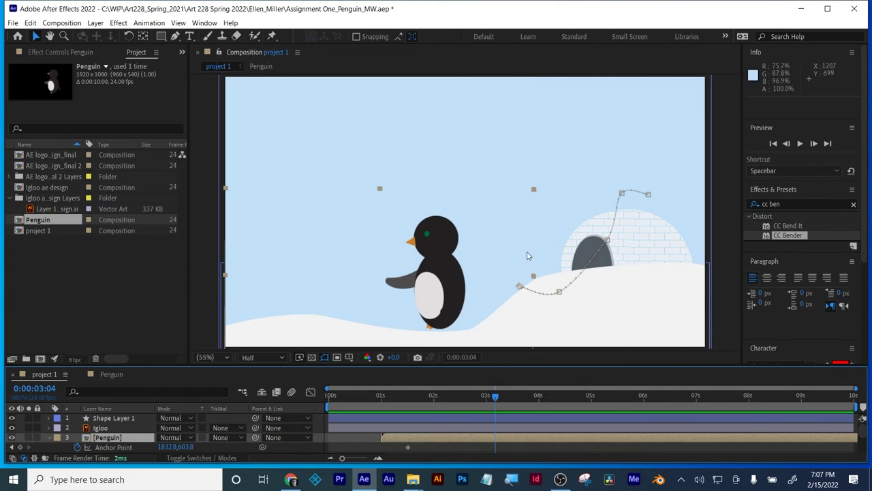
pyautogui.moveTo(418, 397); pyautogui.dragTo(495, 395)
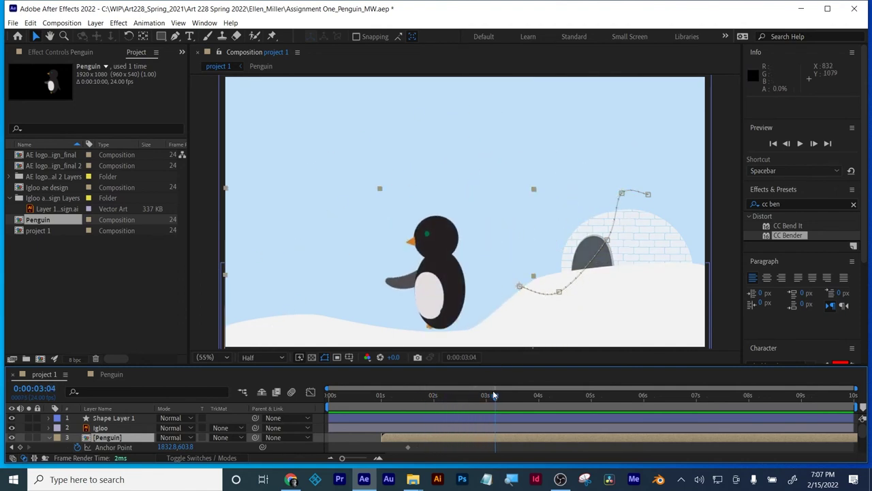
pyautogui.moveTo(418, 396); pyautogui.dragTo(495, 396)
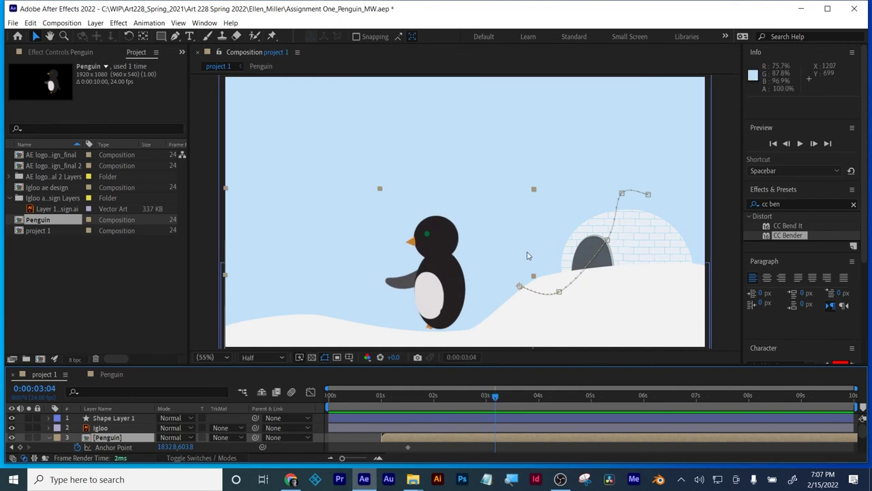
pyautogui.click(418, 397)
pyautogui.moveTo(419, 397); pyautogui.dragTo(495, 396)
pyautogui.moveTo(418, 396); pyautogui.dragTo(494, 396)
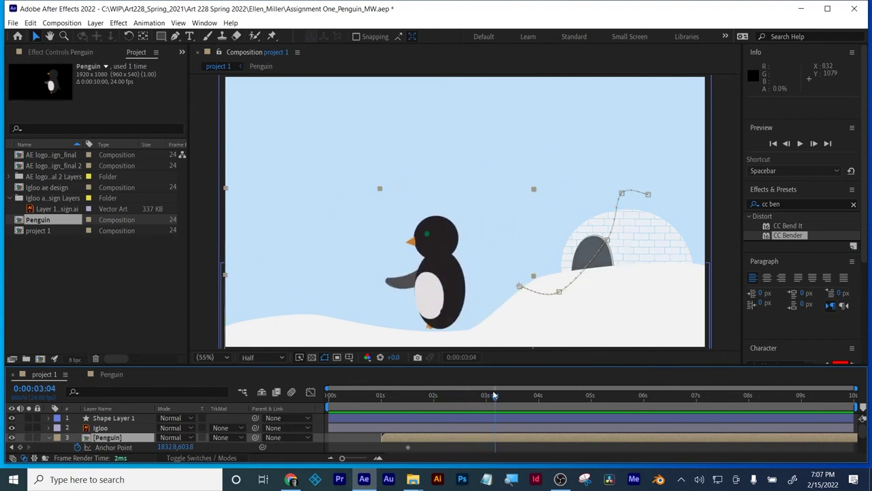
pyautogui.moveTo(420, 396); pyautogui.dragTo(495, 395)
pyautogui.moveTo(417, 395); pyautogui.dragTo(493, 395)
pyautogui.moveTo(418, 395); pyautogui.dragTo(493, 396)
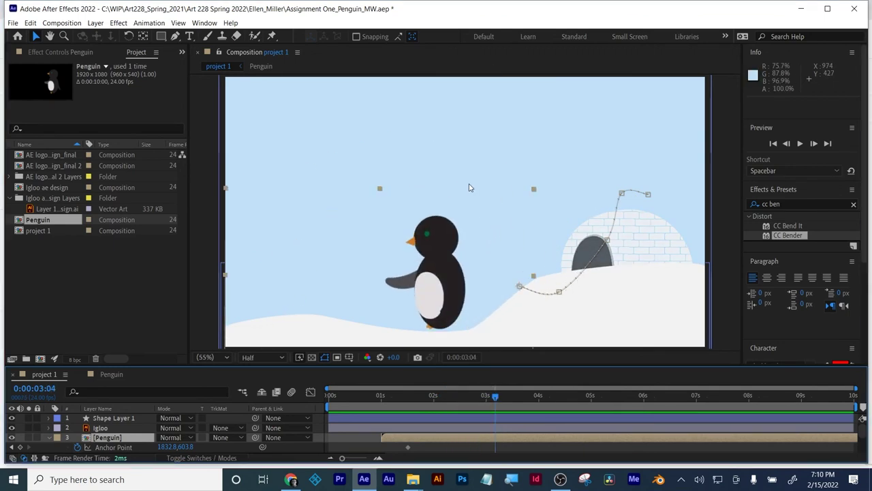
# Save a copy of the penguin project in the 18.x format as Assignment One_Penguin_MW copy 18.x.
pyautogui.click(13, 23)
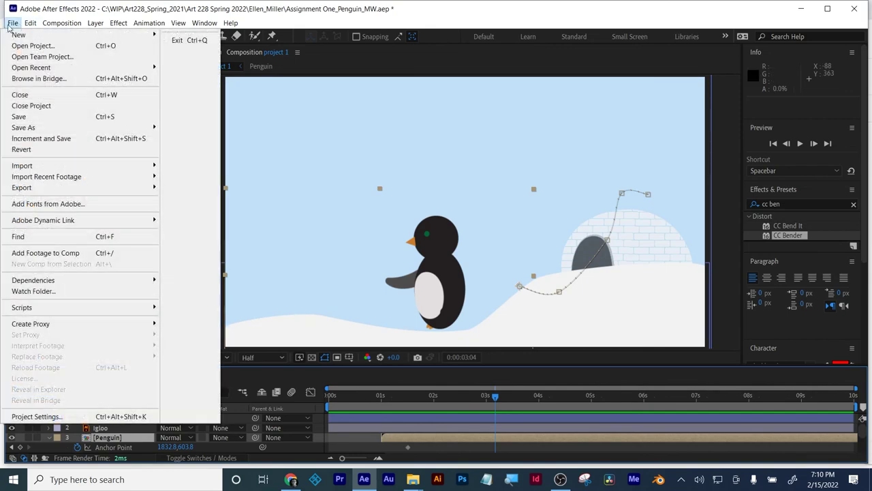
pyautogui.moveTo(59, 128)
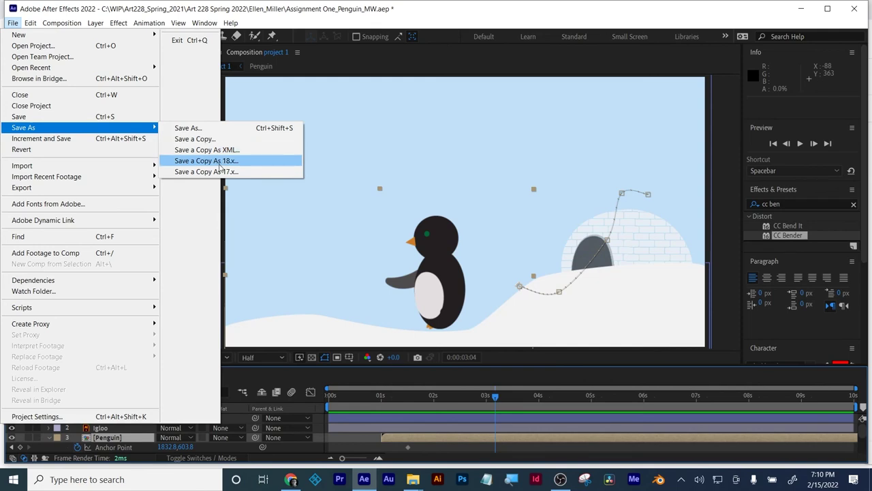
pyautogui.click(206, 160)
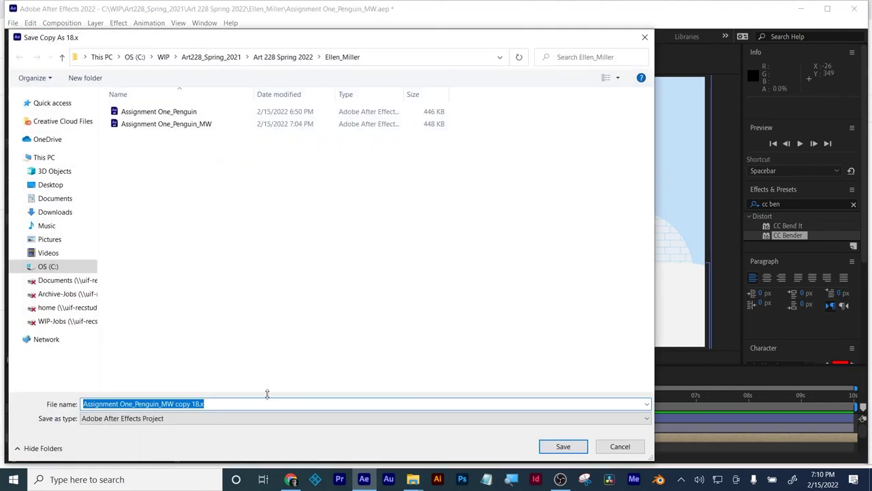
pyautogui.click(551, 443)
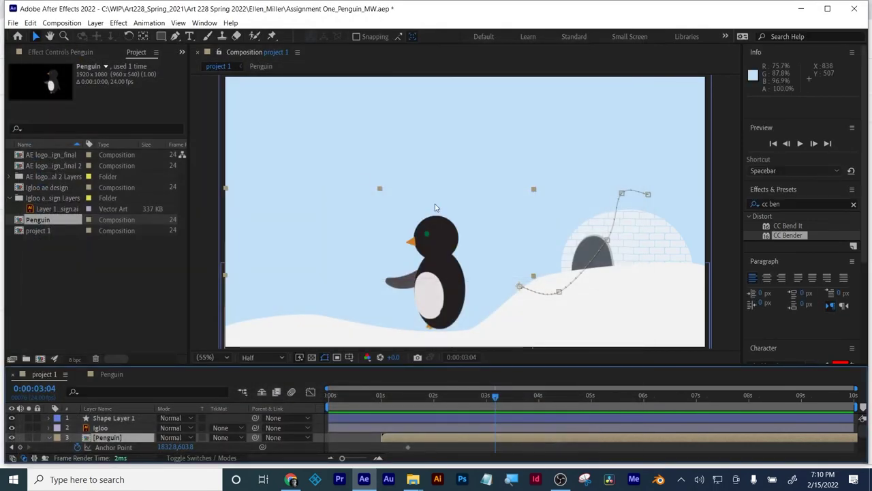
pyautogui.click(13, 22)
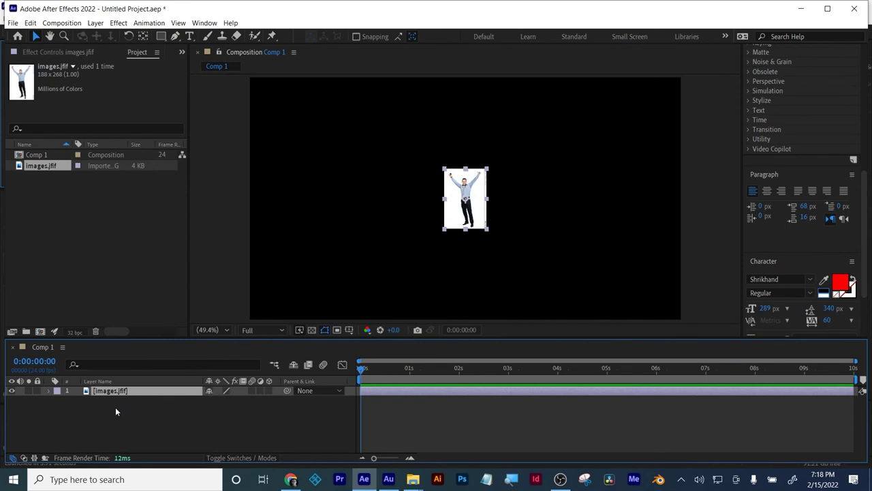
# Scale the images.jfif layer in Comp 1 to 348% and apply the Extract keying effect to it.
pyautogui.press('s')
pyautogui.moveTo(220, 400); pyautogui.dragTo(399, 438)
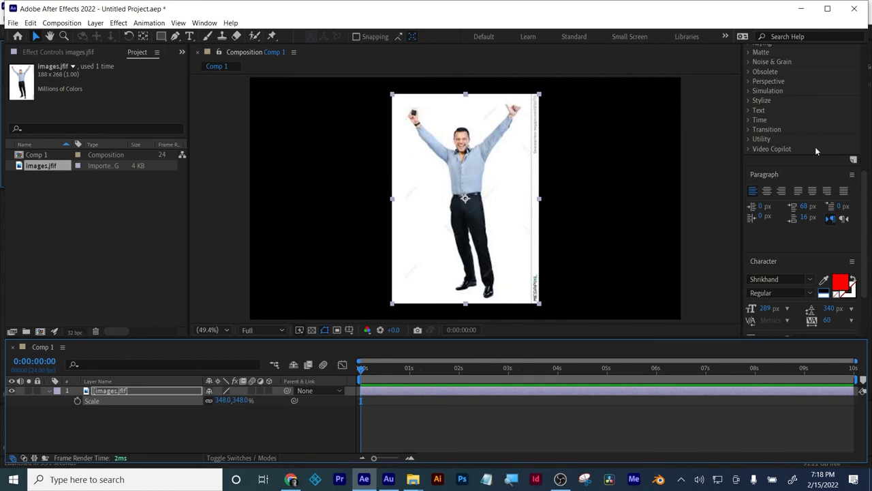
pyautogui.scroll(5, 864, 85)
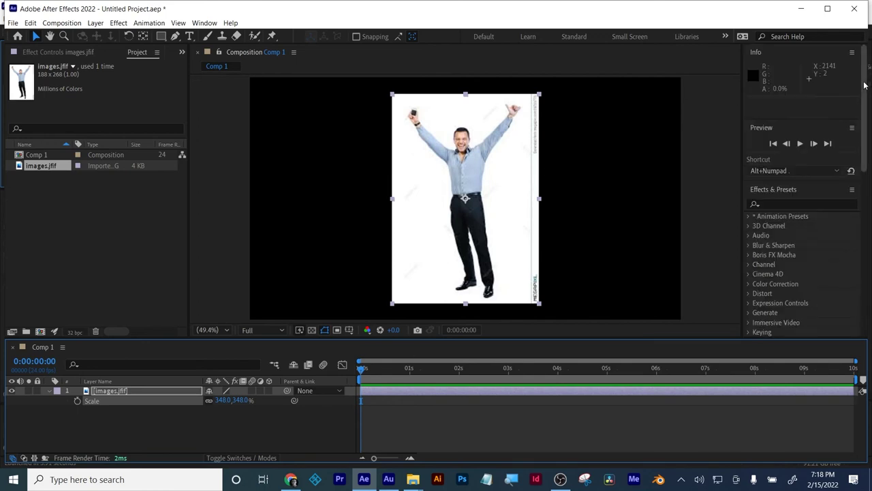
pyautogui.click(801, 173)
pyautogui.write('extract')
pyautogui.moveTo(784, 254); pyautogui.dragTo(676, 392)
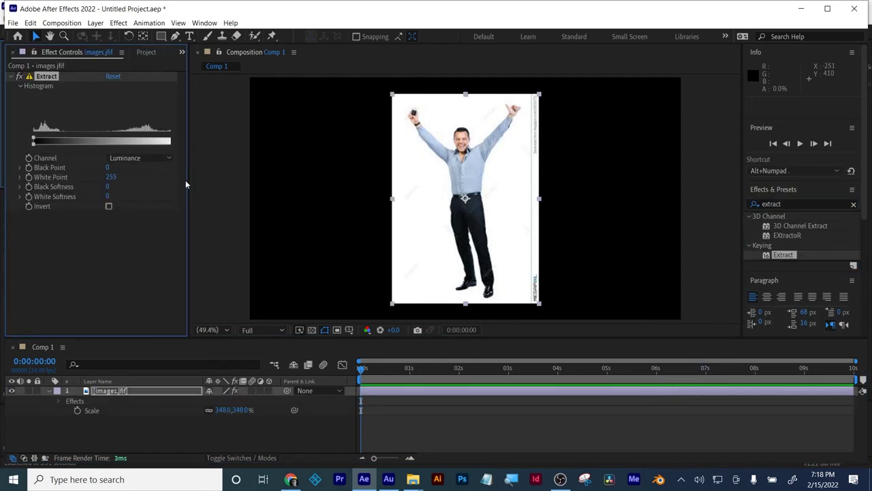
# Key out the photo's white background by setting Extract's White Point to 228 and White Softness to 12.
pyautogui.moveTo(189, 182); pyautogui.dragTo(265, 183)
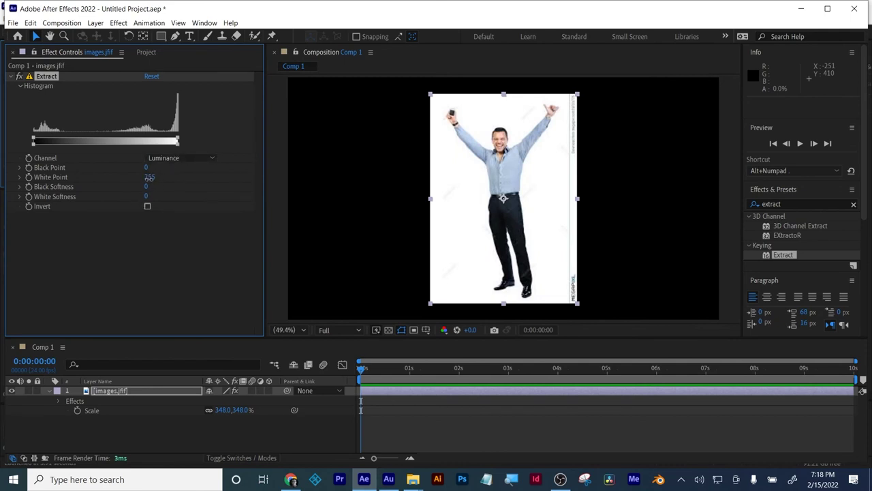
pyautogui.moveTo(148, 177); pyautogui.dragTo(142, 185)
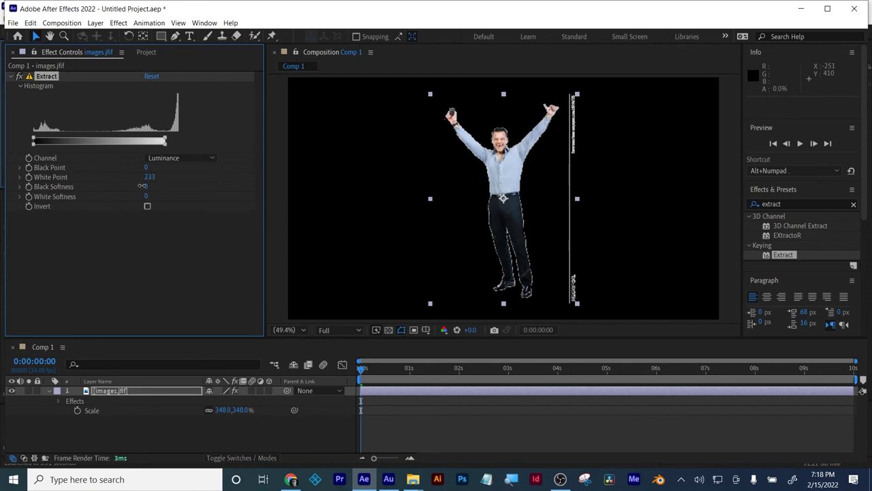
pyautogui.click(146, 198)
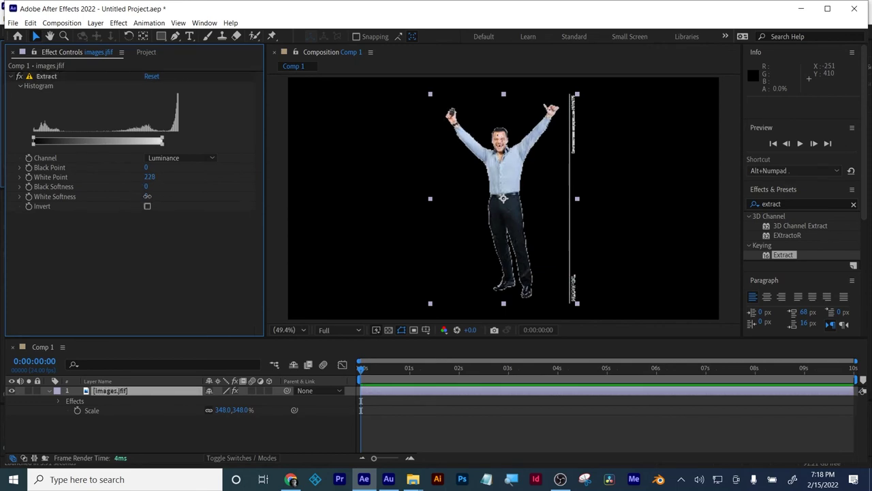
pyautogui.moveTo(149, 196); pyautogui.dragTo(156, 197)
pyautogui.click(398, 416)
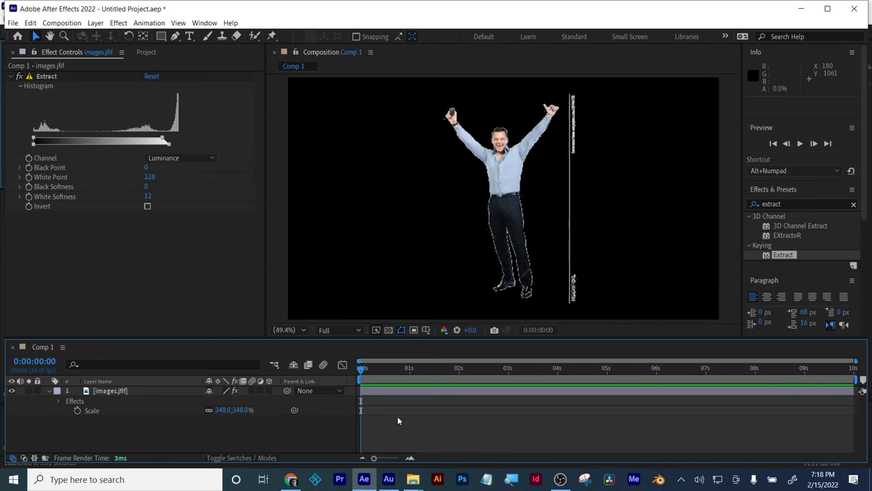
# Draw a rectangular mask around the vertical line and watermark text beside the man and set it to Subtract.
pyautogui.click(432, 394)
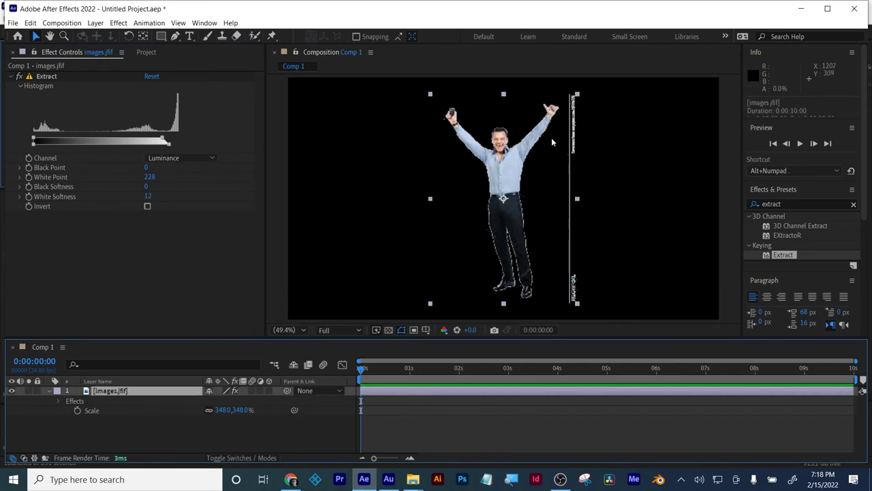
pyautogui.click(161, 37)
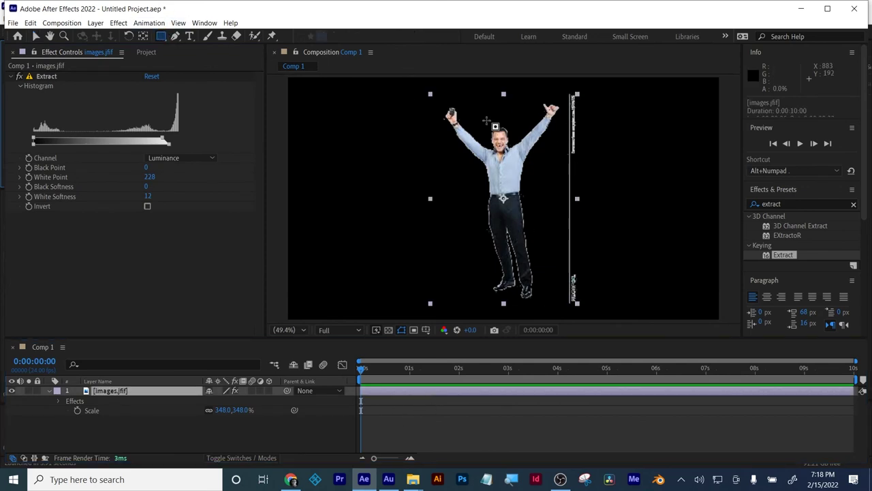
pyautogui.moveTo(563, 86); pyautogui.dragTo(622, 331)
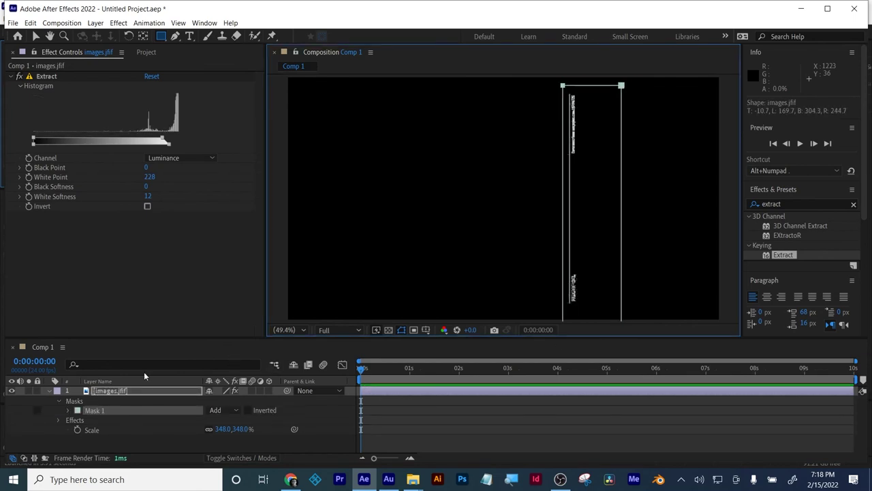
pyautogui.click(226, 409)
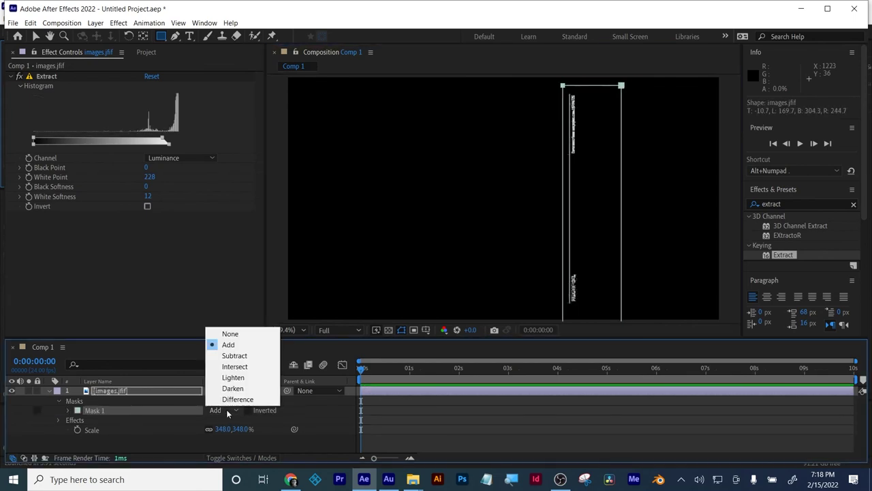
pyautogui.click(234, 355)
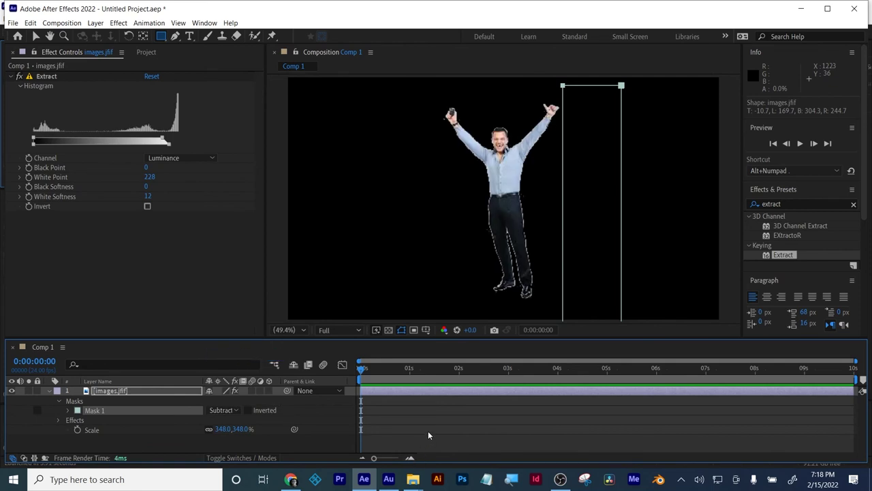
pyautogui.click(428, 431)
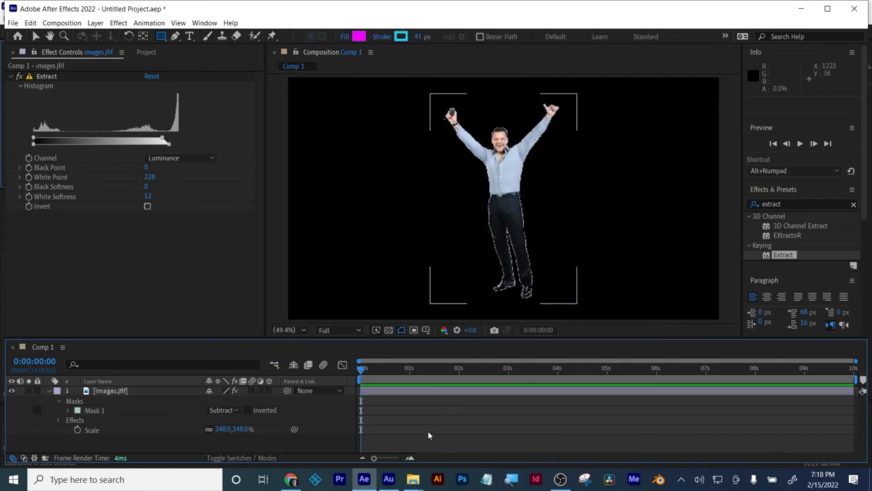
# Pre-compose the images.jfif layer as business, moving all attributes into the new composition.
pyautogui.click(425, 394)
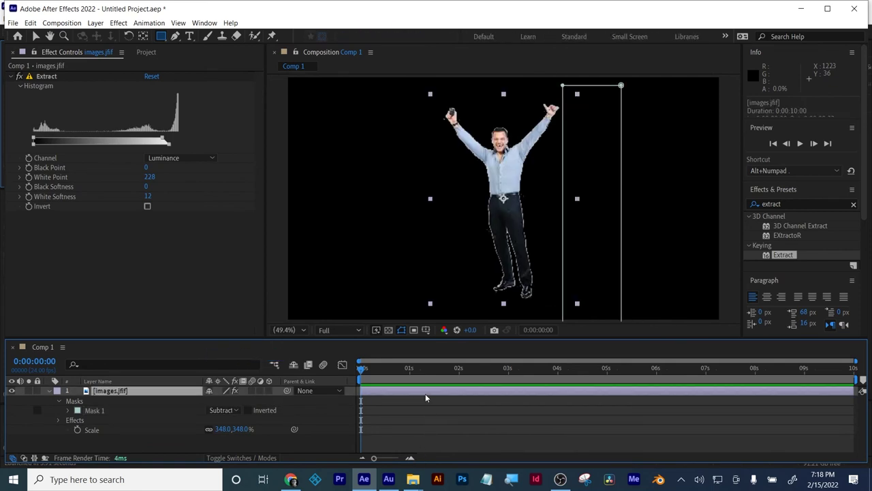
pyautogui.rightClick(372, 396)
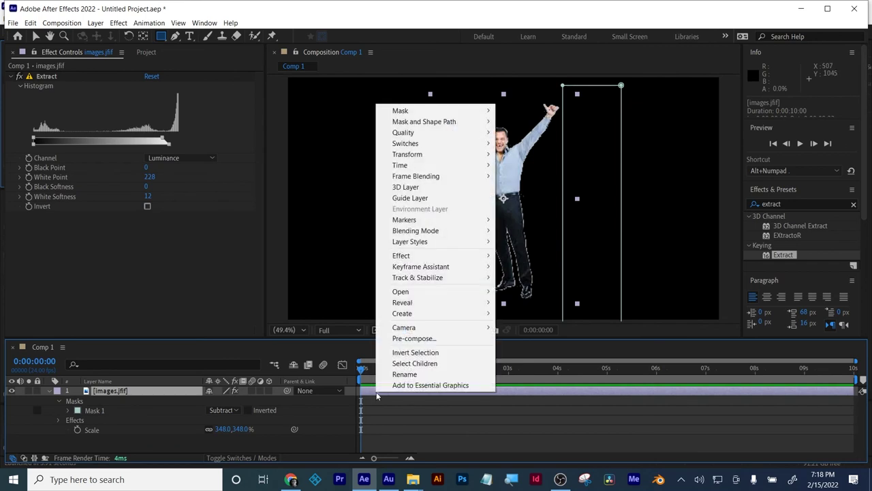
pyautogui.click(414, 339)
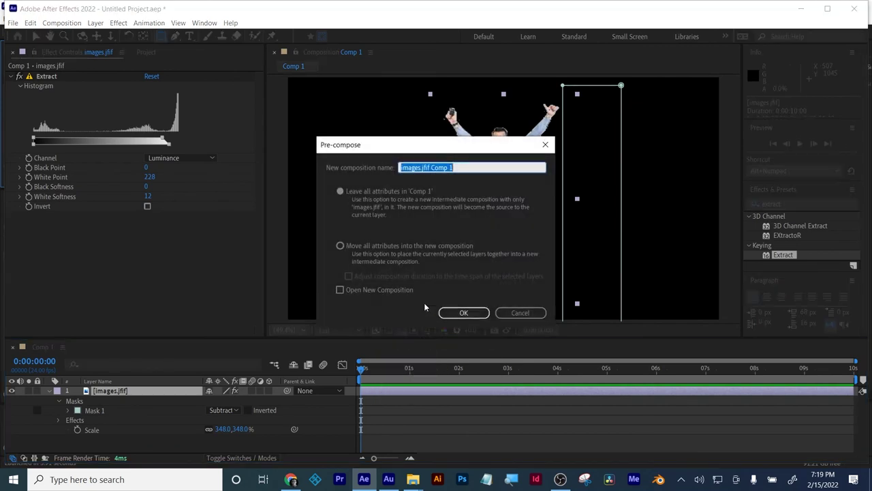
pyautogui.click(382, 247)
pyautogui.click(467, 165)
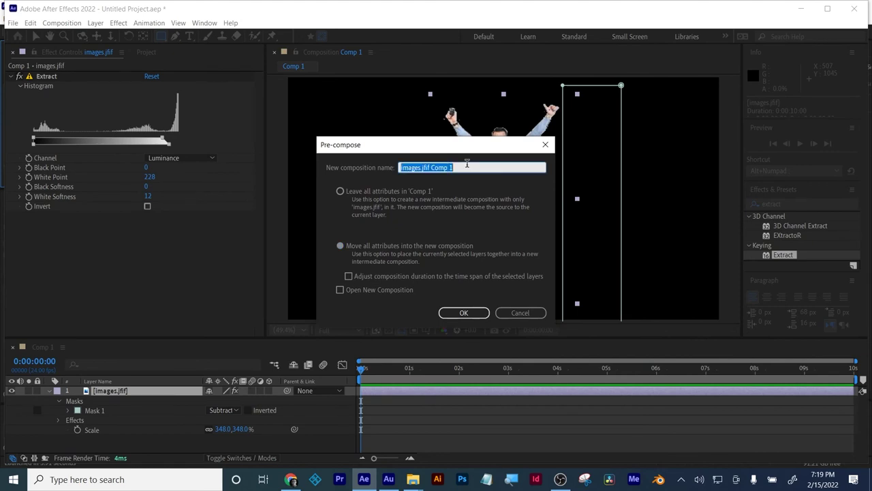
pyautogui.write('business')
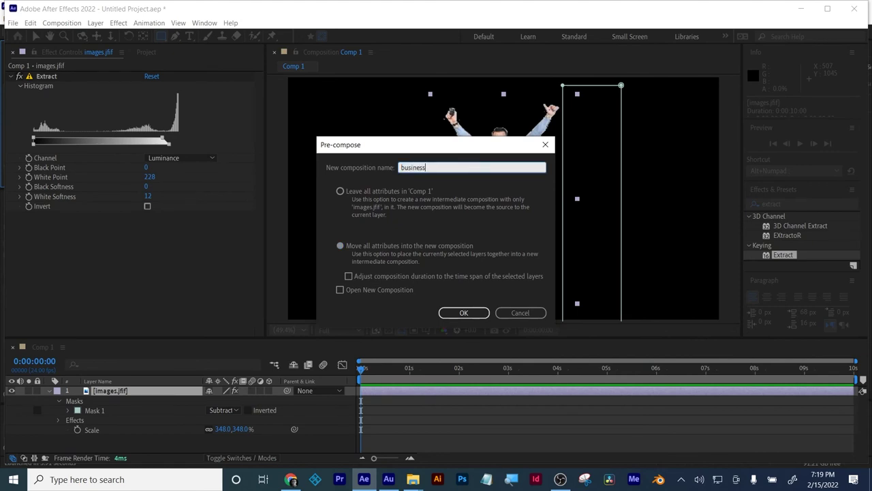
pyautogui.click(335, 248)
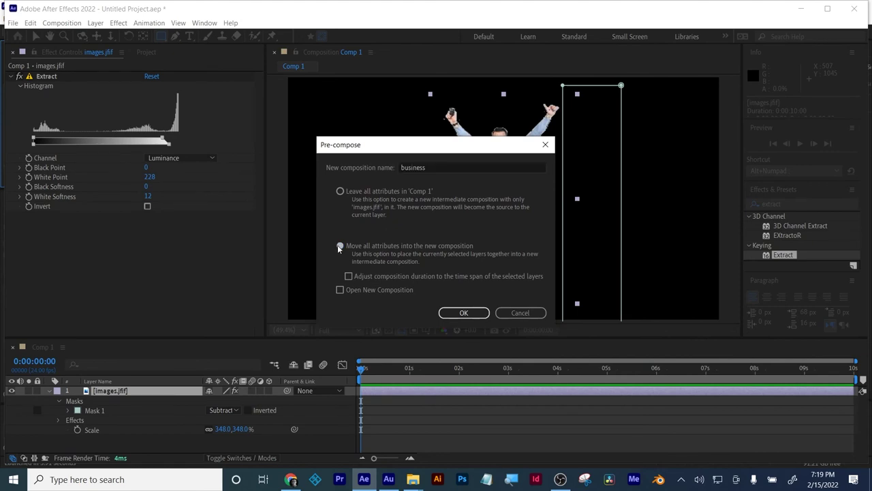
pyautogui.click(463, 312)
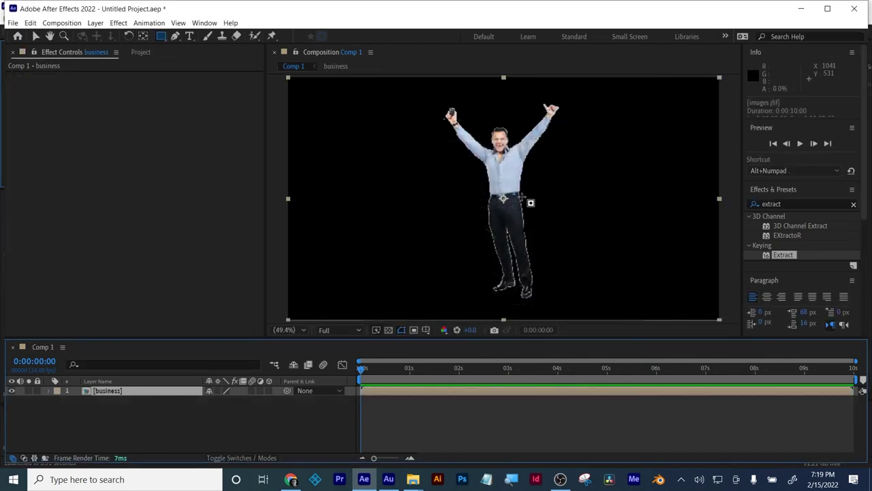
# Try bending the man's raised arm on the business layer with only two Puppet pins, at his hand and shoulder, and undo it.
pyautogui.click(36, 37)
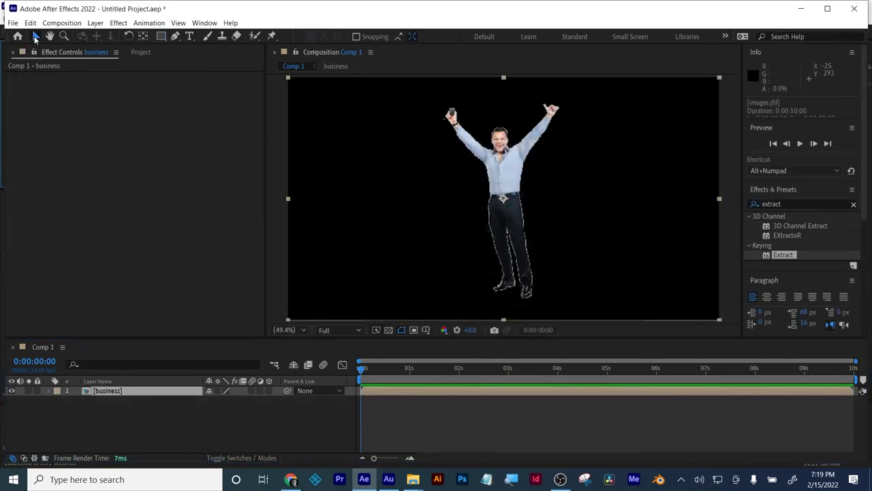
pyautogui.click(113, 393)
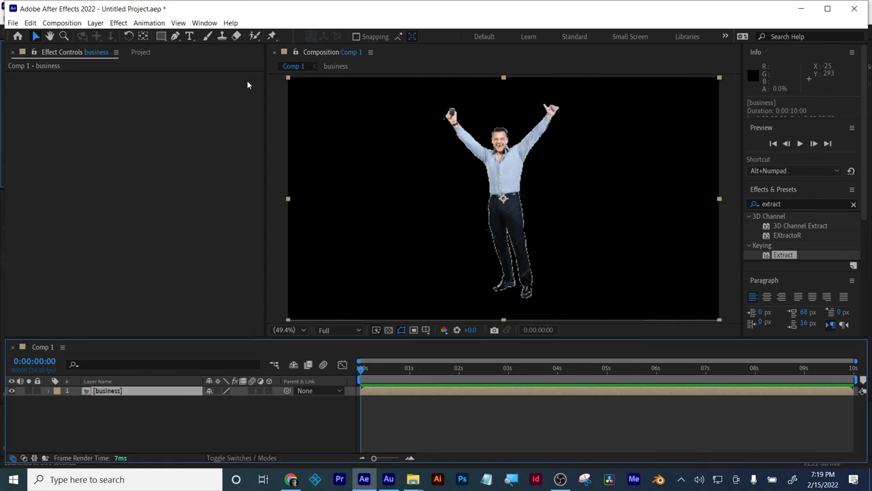
pyautogui.click(271, 38)
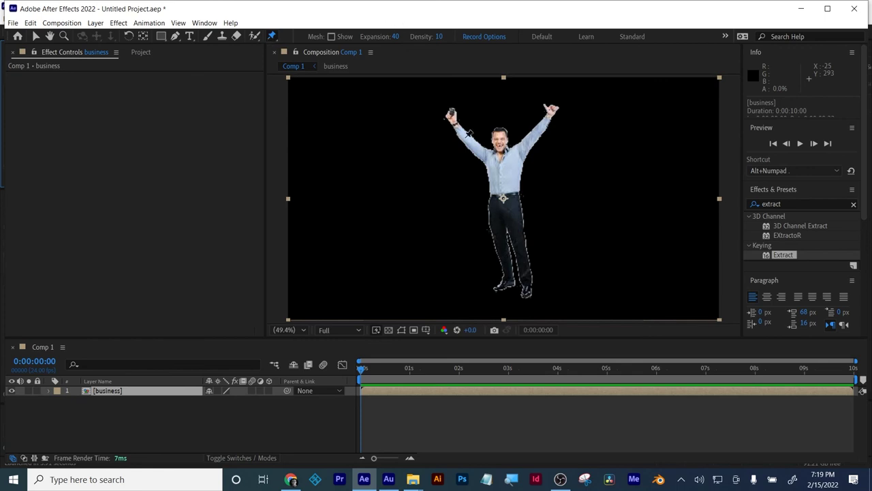
pyautogui.click(450, 114)
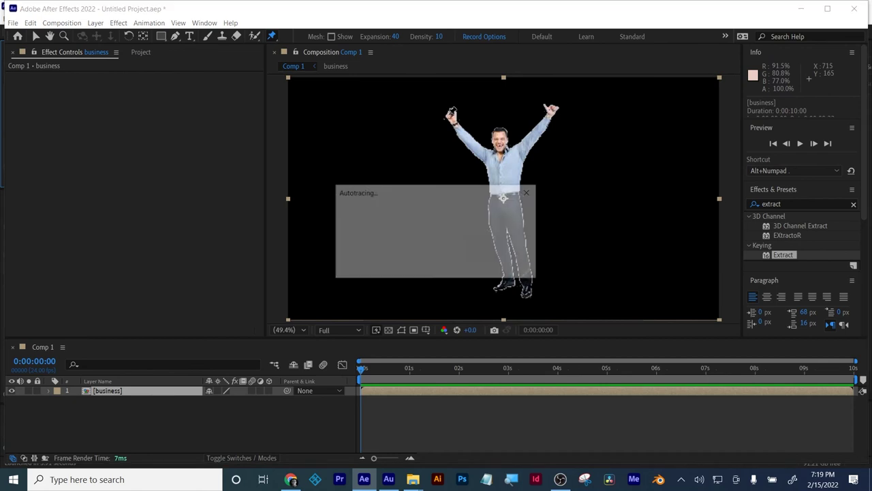
pyautogui.click(486, 159)
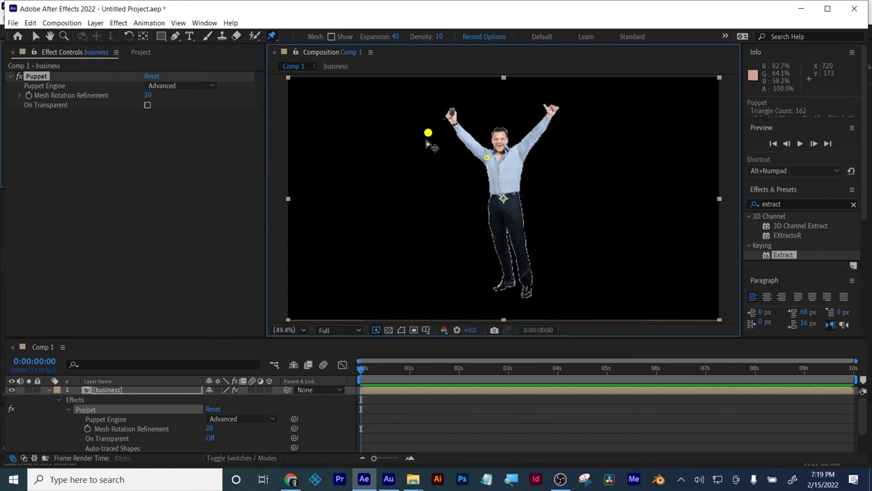
pyautogui.moveTo(427, 143); pyautogui.dragTo(421, 154)
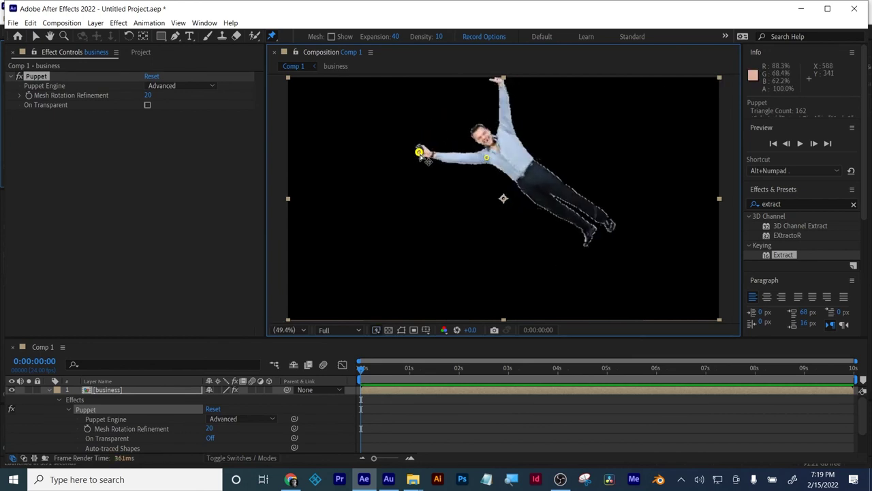
pyautogui.hotkey('ctrl', 'z')
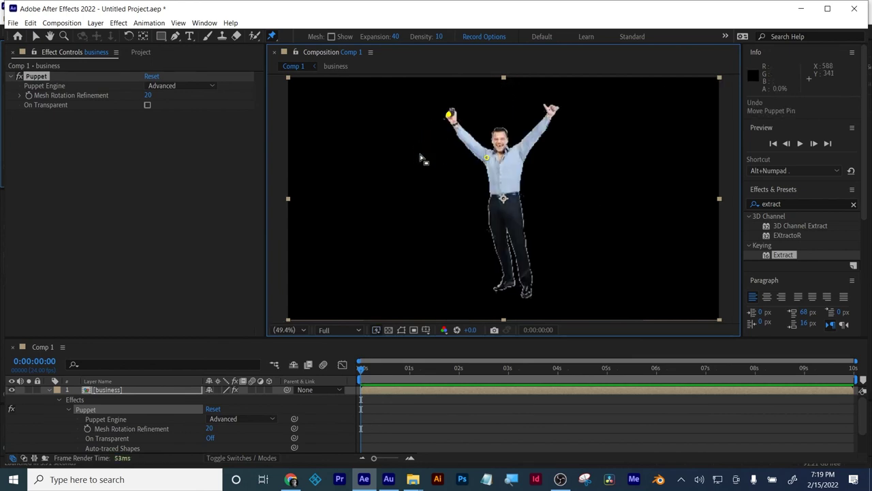
pyautogui.hotkey('ctrl', 'z')
pyautogui.hotkey('ctrl', 'z')
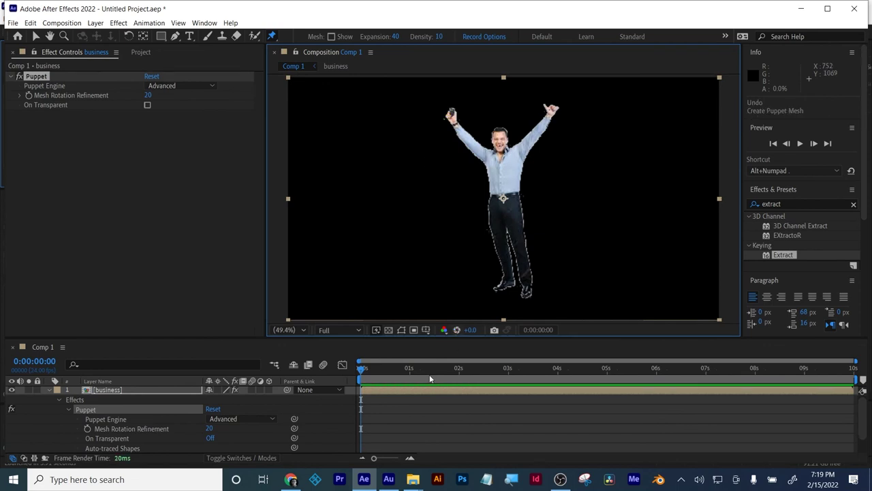
# Place Puppet position pins on the business layer at both of the man's hands, elbows and shoulders and at his upper chest.
pyautogui.click(411, 391)
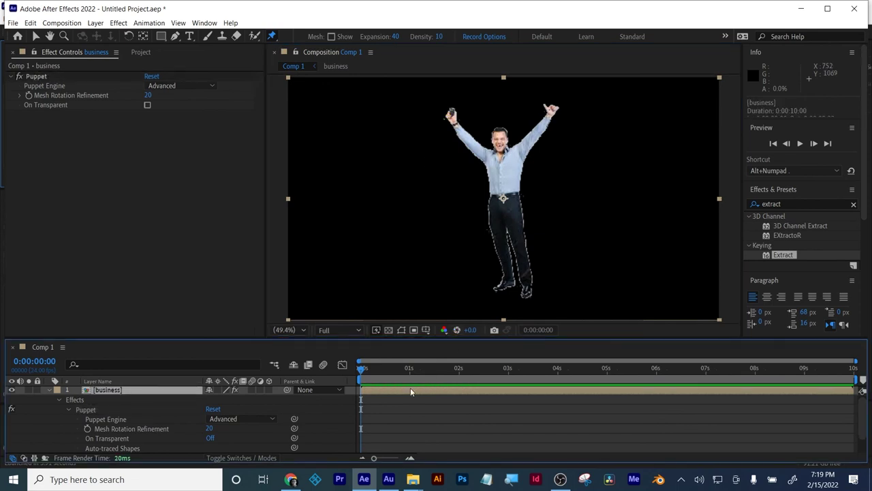
pyautogui.click(452, 113)
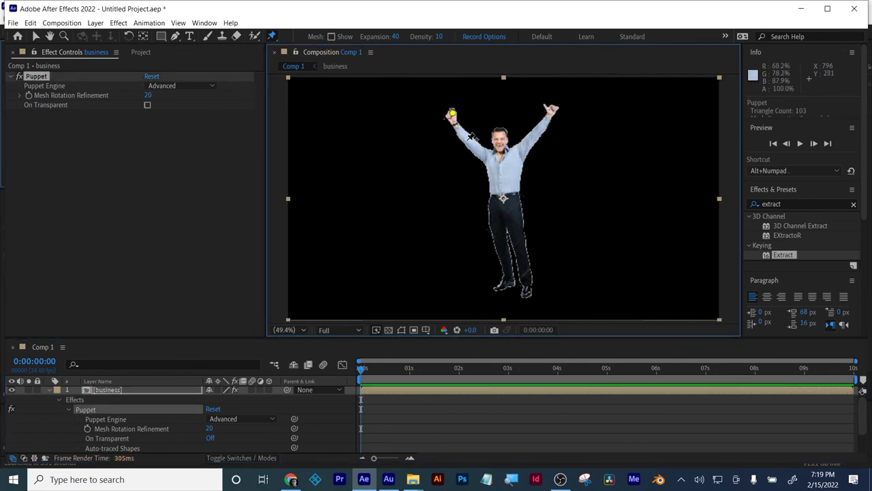
pyautogui.click(467, 140)
pyautogui.click(488, 159)
pyautogui.click(500, 159)
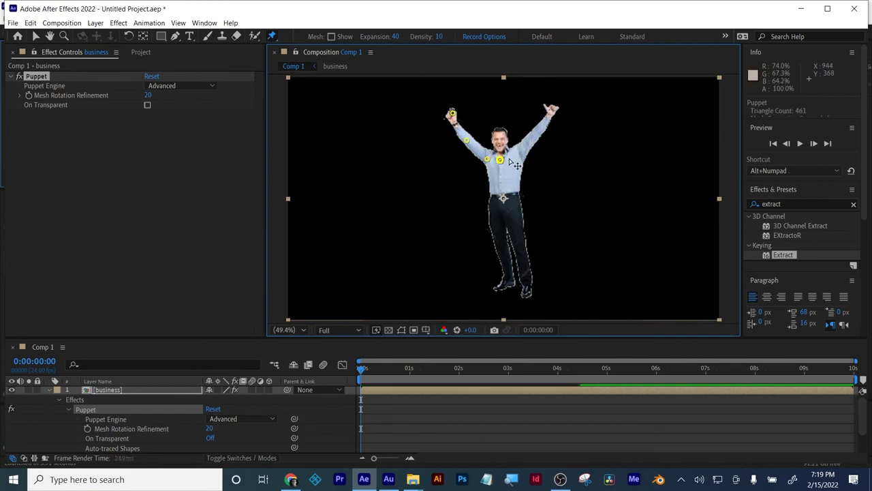
pyautogui.click(521, 148)
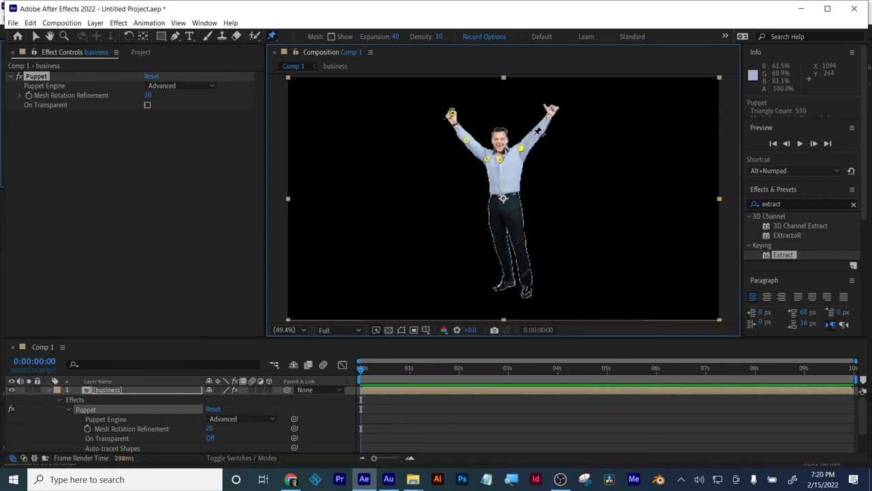
pyautogui.click(534, 134)
pyautogui.click(553, 108)
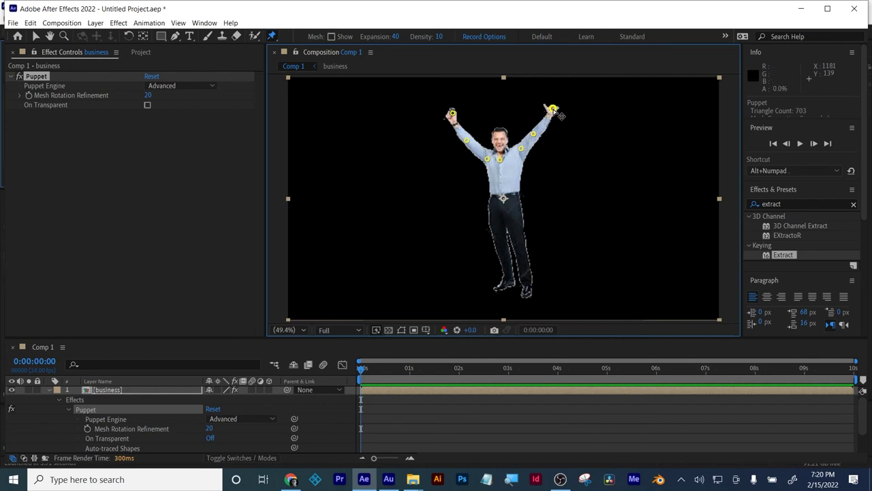
# Add Puppet pins at the man's waist, both hips, both knees and both ankles.
pyautogui.click(501, 191)
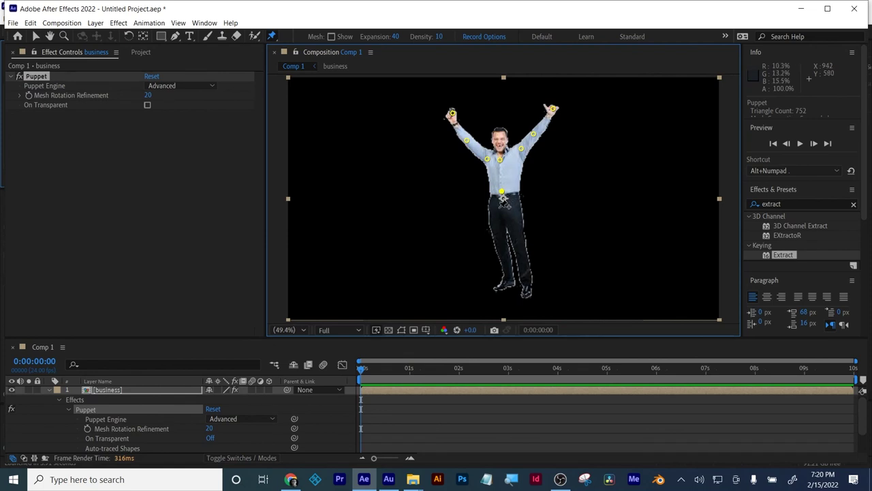
pyautogui.click(491, 202)
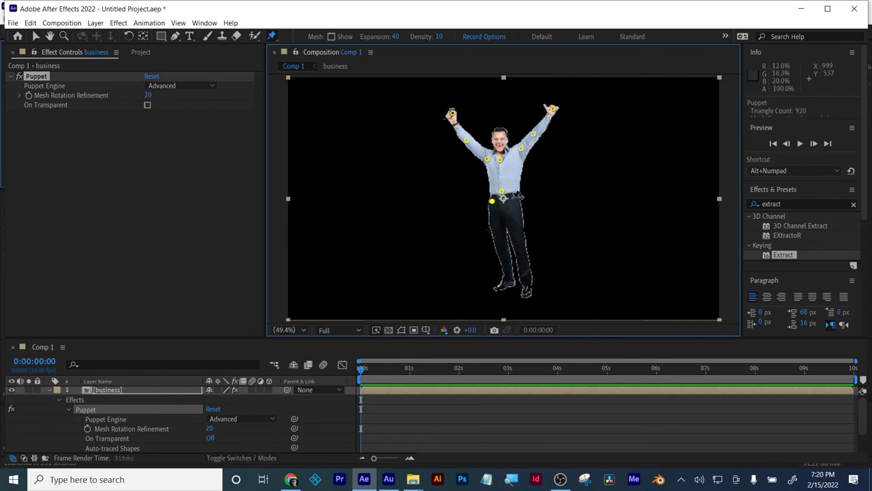
pyautogui.click(514, 197)
pyautogui.click(498, 240)
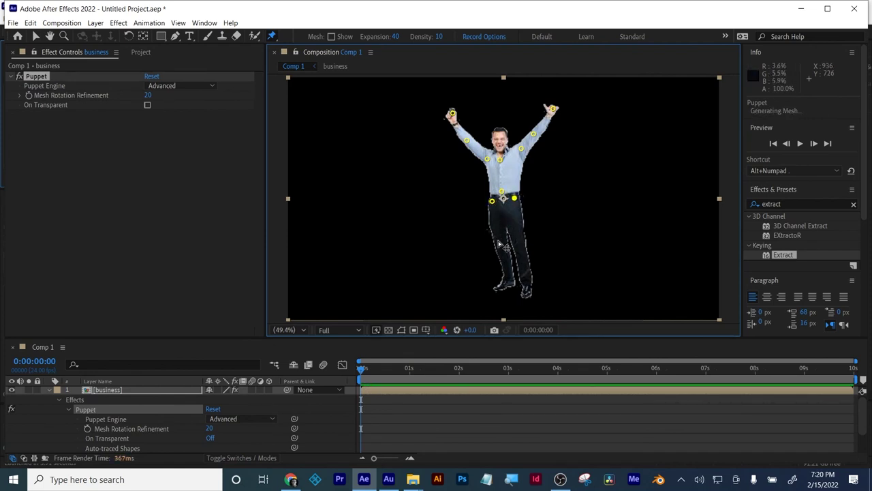
pyautogui.click(521, 241)
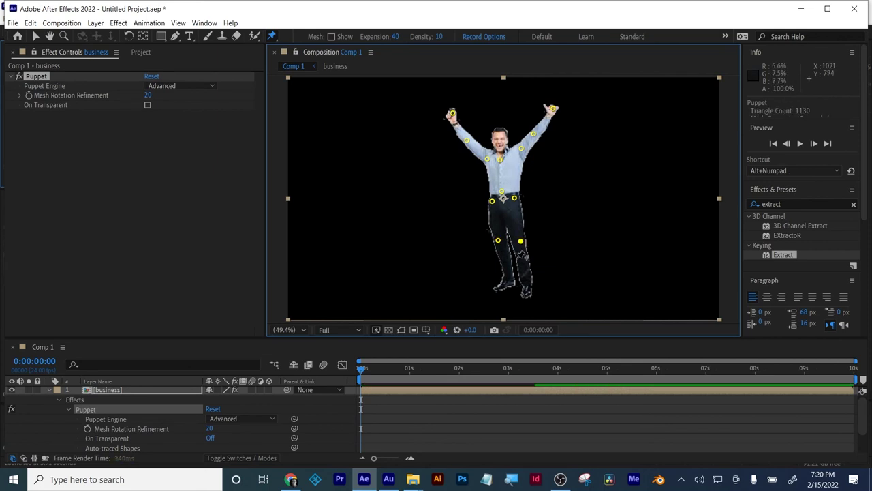
pyautogui.click(507, 281)
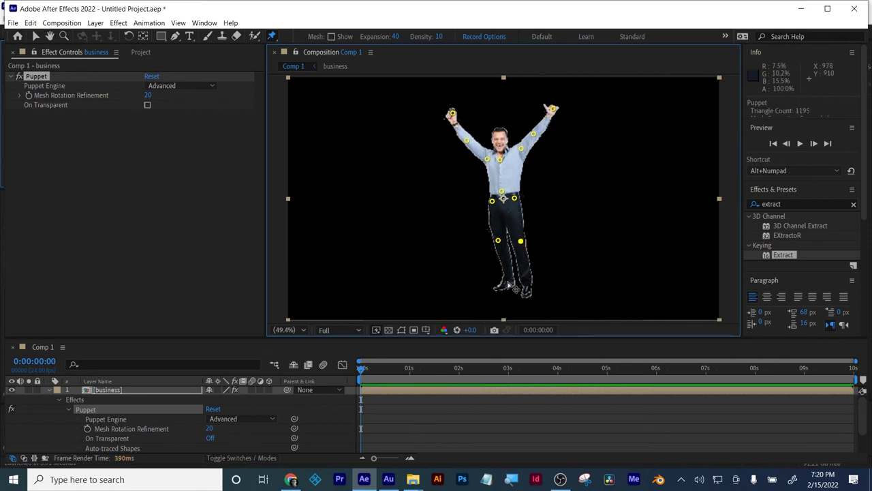
pyautogui.click(528, 281)
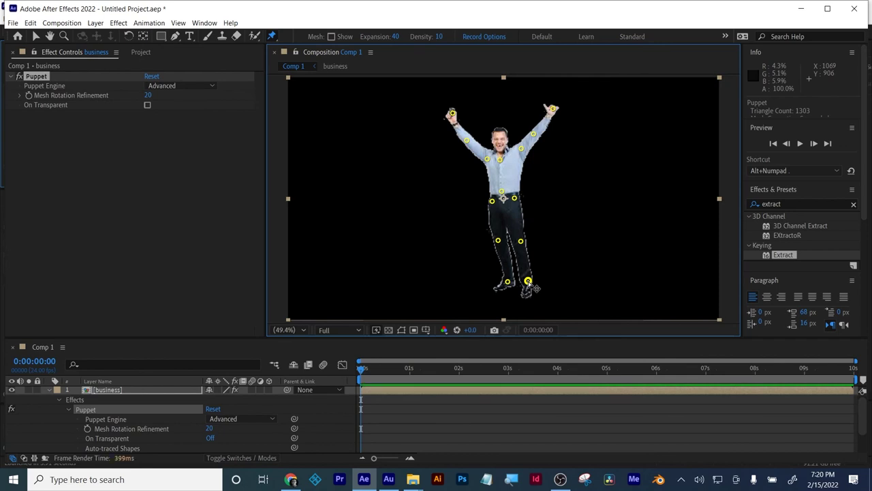
# At 0:00:00:08, move the pins on both of the man's hands slightly inward toward his head.
pyautogui.click(377, 368)
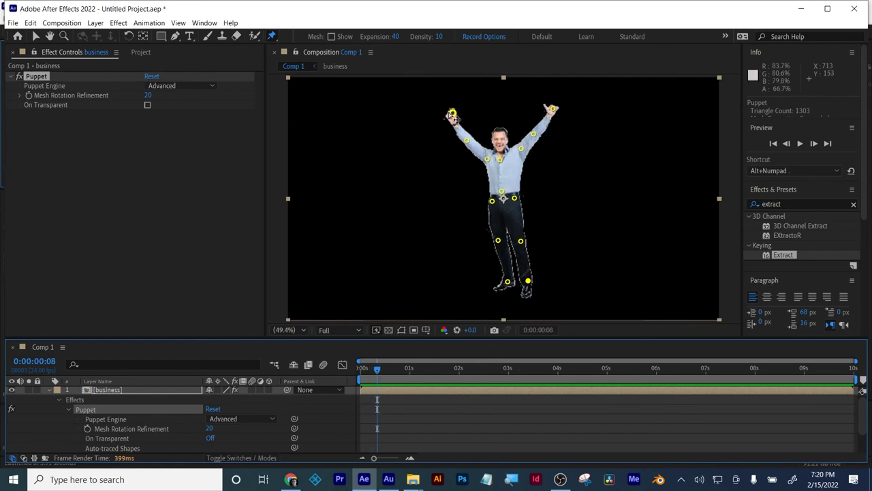
pyautogui.moveTo(462, 119); pyautogui.dragTo(474, 116)
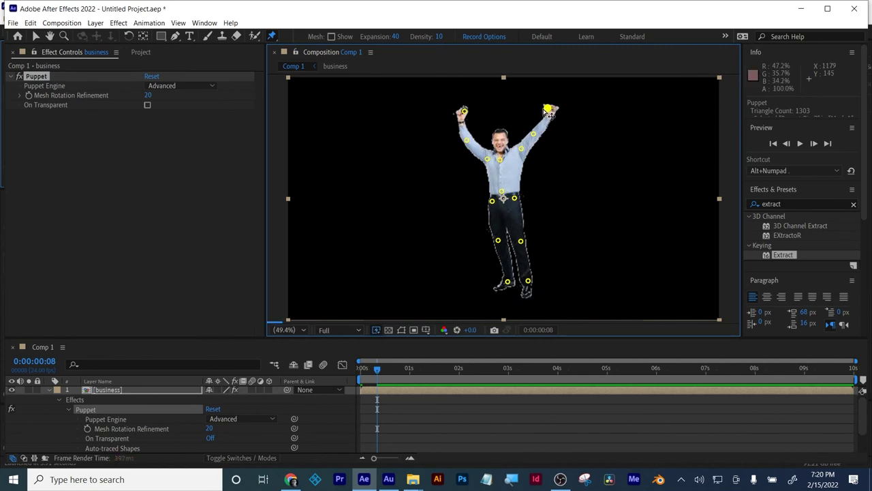
pyautogui.moveTo(552, 109); pyautogui.dragTo(538, 107)
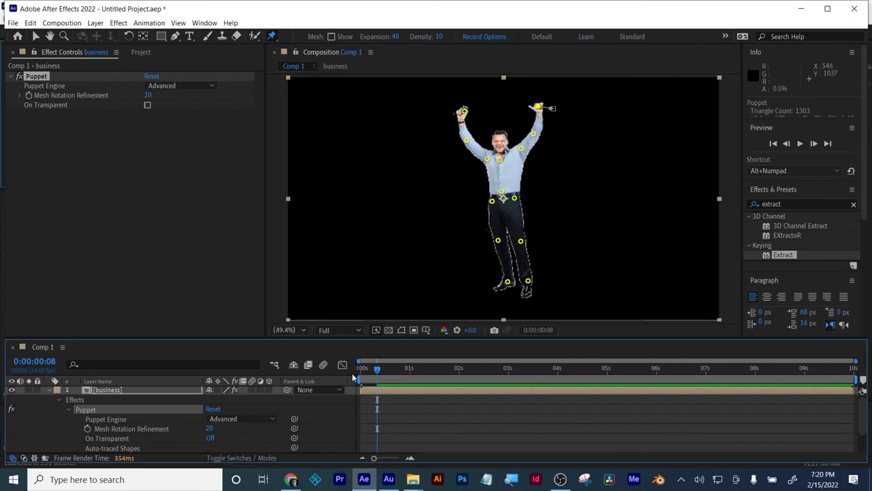
# At 0:00:00:14, select the hand, elbow and shoulder pins of both arms and move them slightly down together.
pyautogui.moveTo(371, 376)
pyautogui.mouseDown()
pyautogui.moveTo(355, 381)
pyautogui.moveTo(385, 382)
pyautogui.mouseUp()
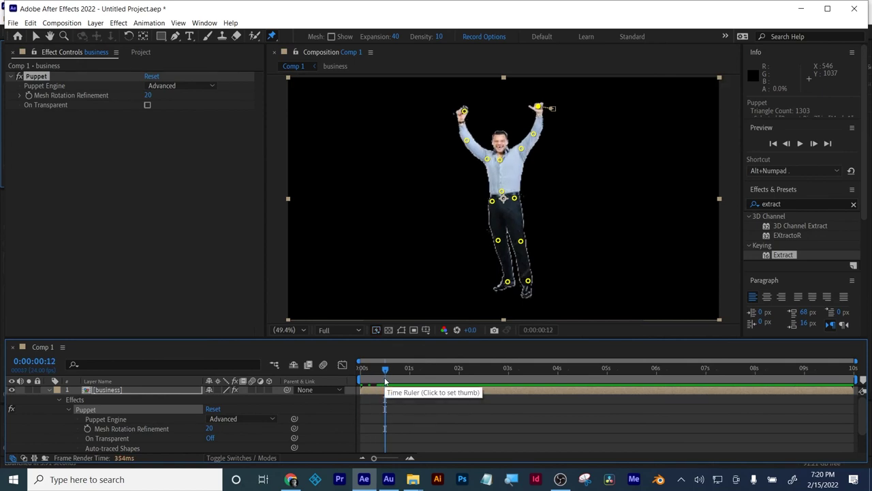
pyautogui.moveTo(385, 379); pyautogui.dragTo(390, 379)
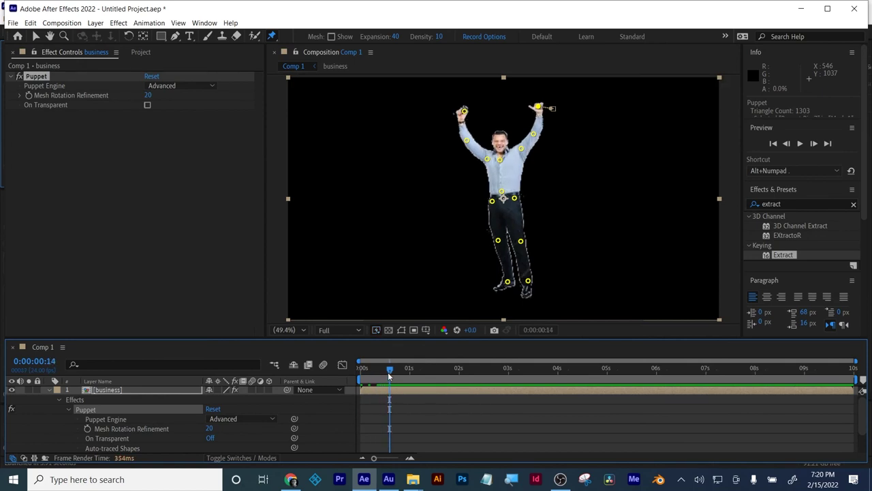
pyautogui.click(467, 112)
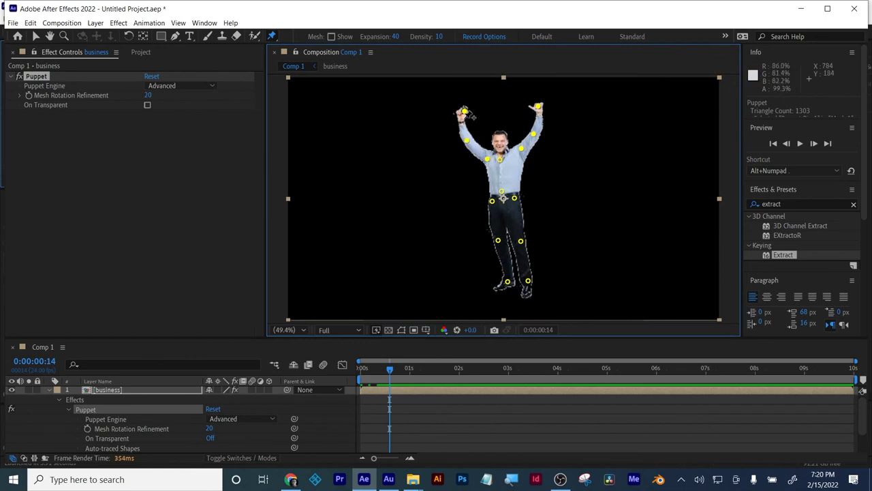
pyautogui.moveTo(465, 118); pyautogui.dragTo(465, 122)
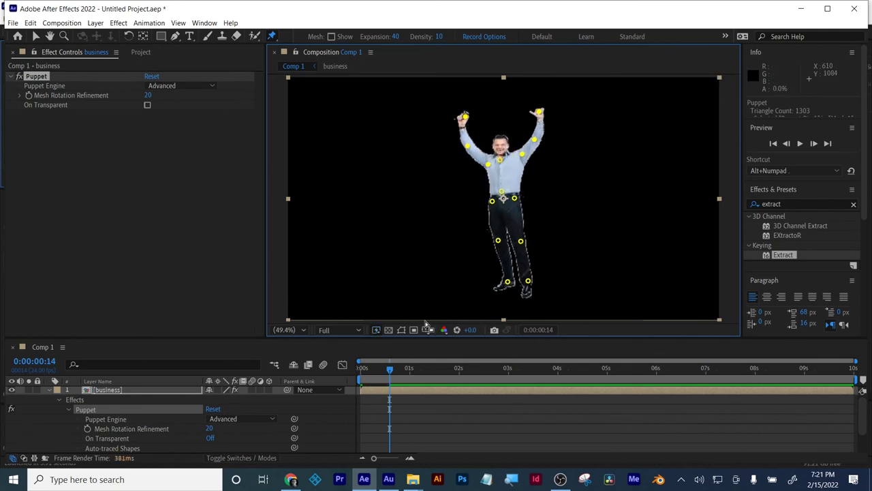
# At 0:00:01:04, shift both of the man's hip pins slightly to the right.
pyautogui.click(390, 377)
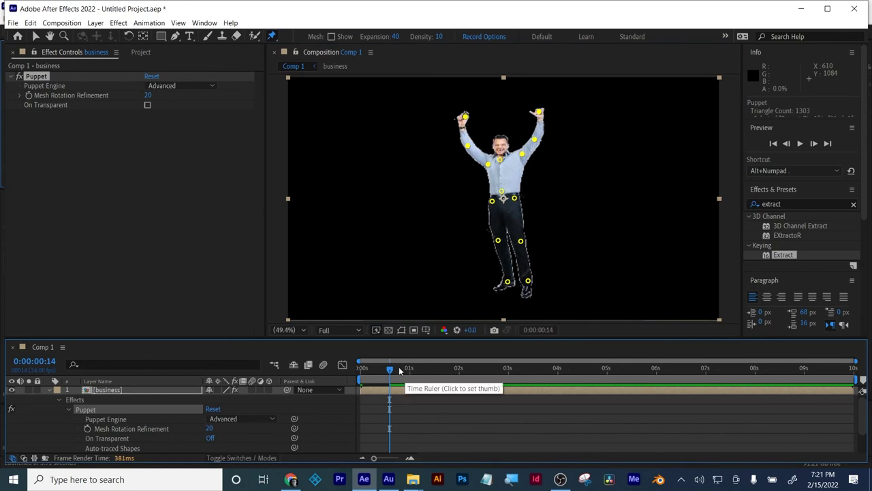
pyautogui.moveTo(394, 369); pyautogui.dragTo(418, 370)
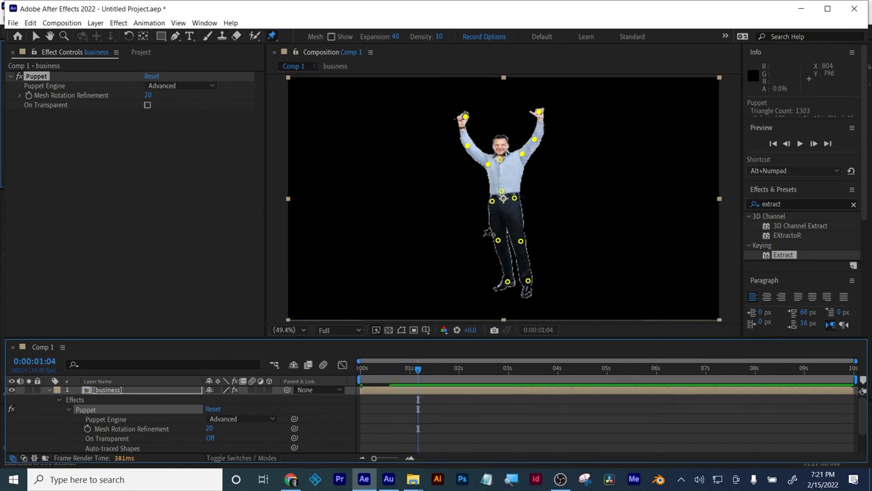
pyautogui.moveTo(515, 199); pyautogui.dragTo(529, 202)
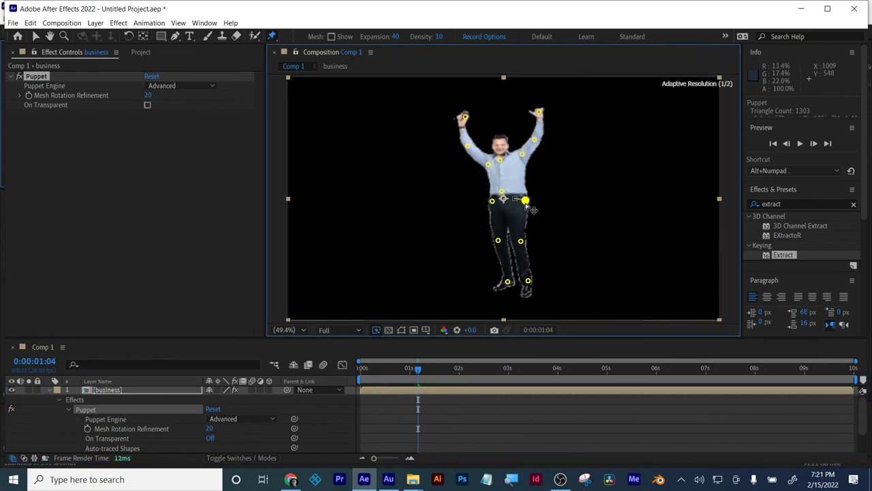
pyautogui.click(493, 201)
pyautogui.click(492, 201)
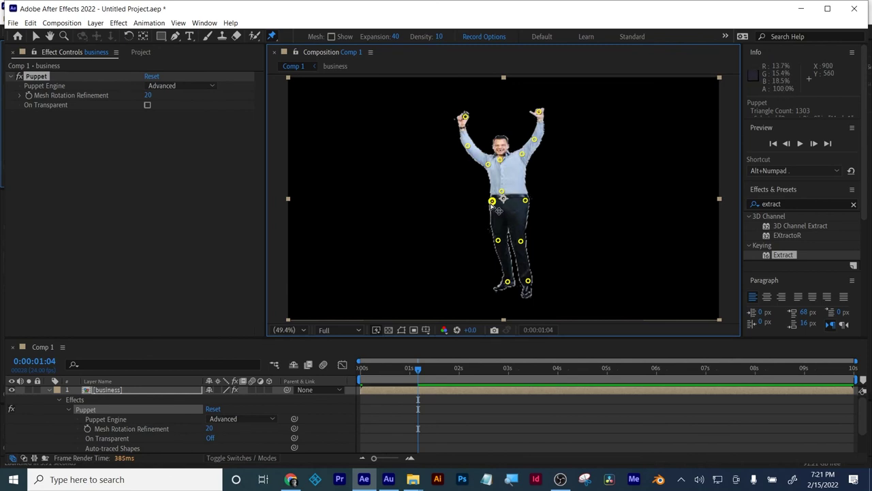
pyautogui.moveTo(492, 201); pyautogui.dragTo(501, 201)
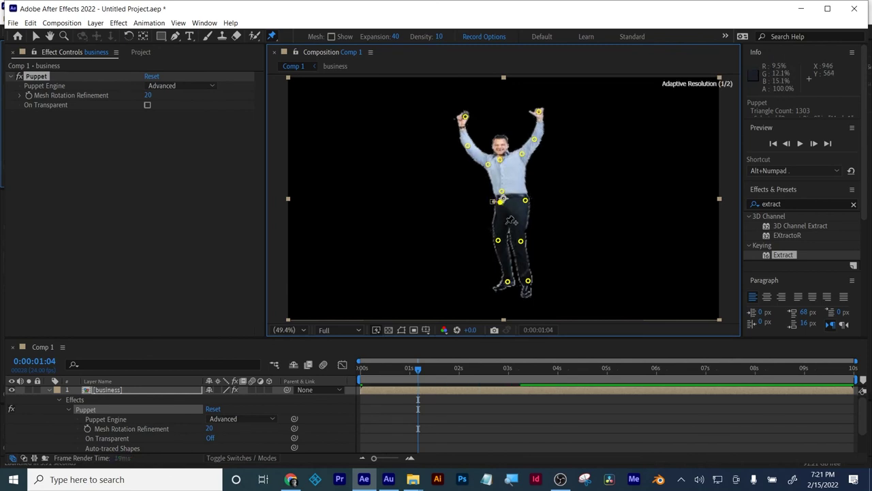
# At 0:00:01:18, move the man's two ankle pins outward so his feet spread apart.
pyautogui.moveTo(417, 381); pyautogui.dragTo(448, 372)
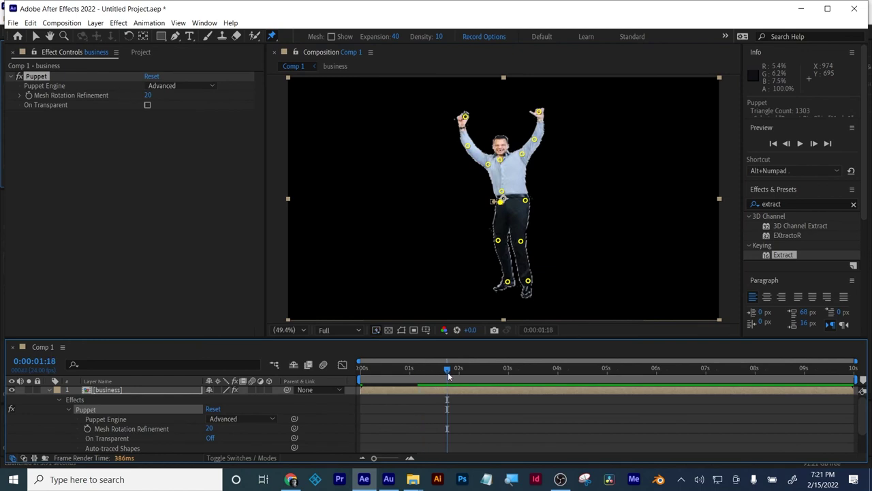
pyautogui.moveTo(510, 290); pyautogui.dragTo(480, 292)
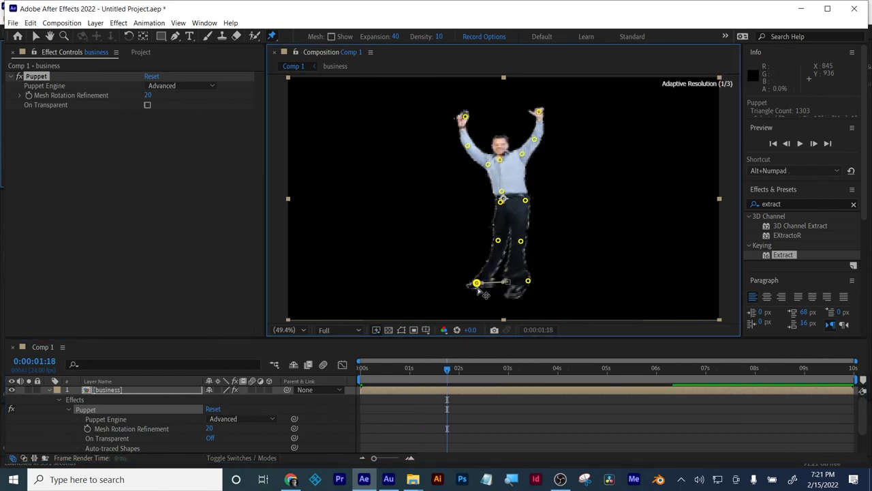
pyautogui.click(529, 281)
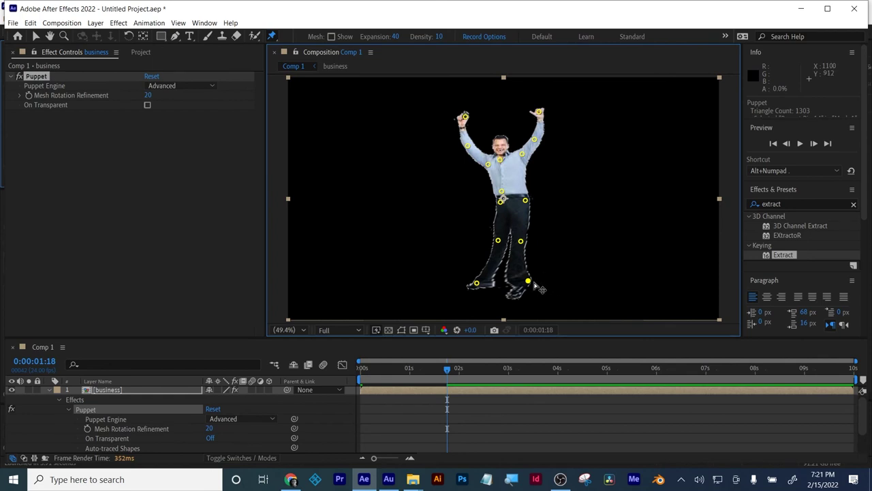
pyautogui.moveTo(529, 280); pyautogui.dragTo(568, 284)
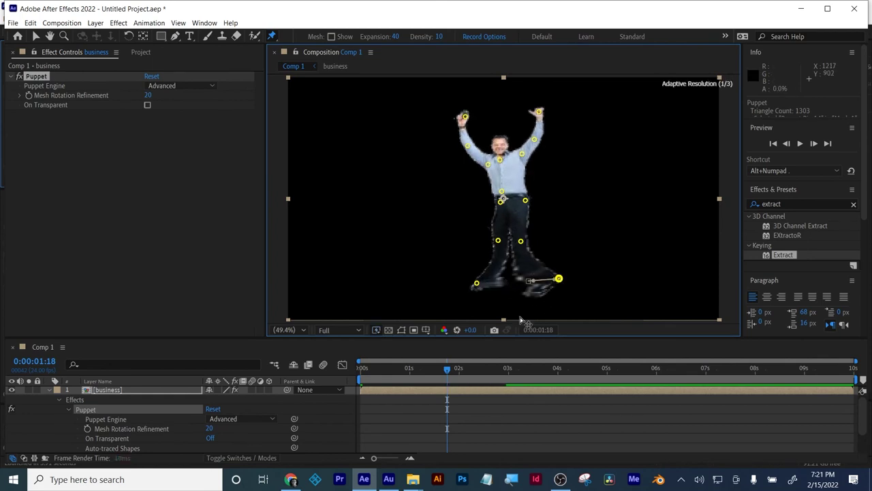
pyautogui.click(497, 392)
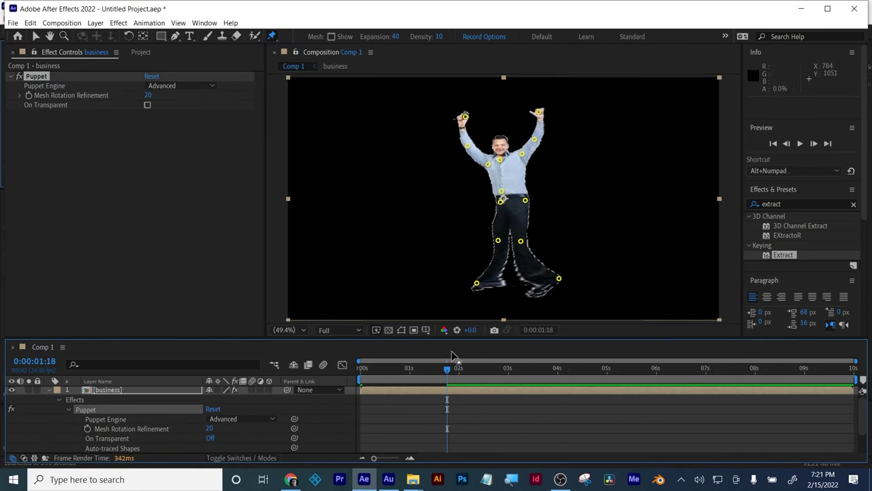
# Scrub back through the Puppet animation to the first frame and preview it.
pyautogui.moveTo(443, 371); pyautogui.dragTo(409, 380)
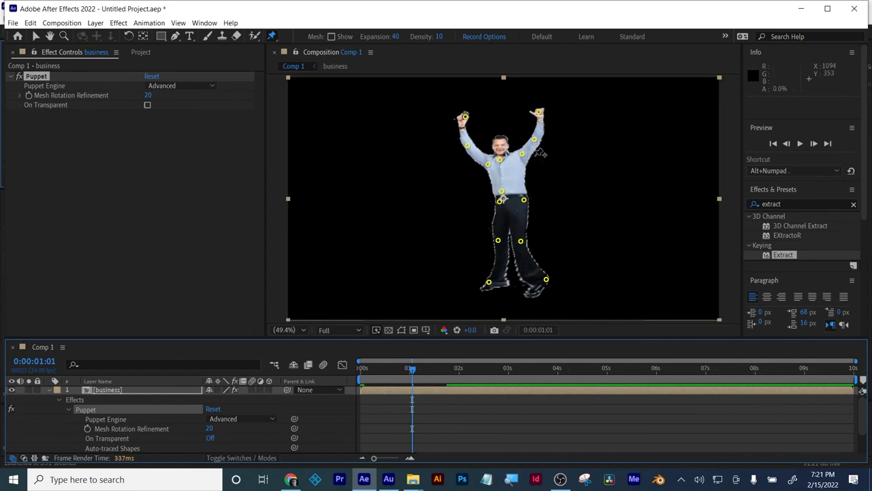
pyautogui.moveTo(410, 369); pyautogui.dragTo(332, 394)
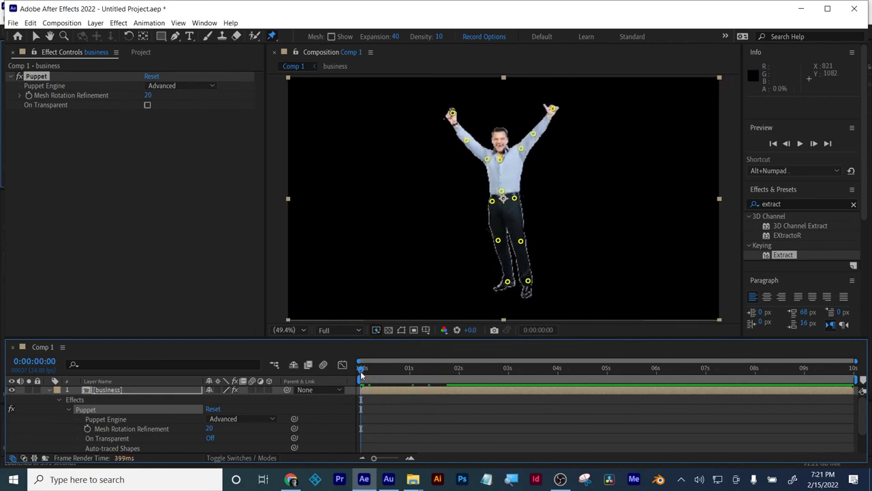
pyautogui.moveTo(361, 370); pyautogui.dragTo(322, 368)
pyautogui.press('space')
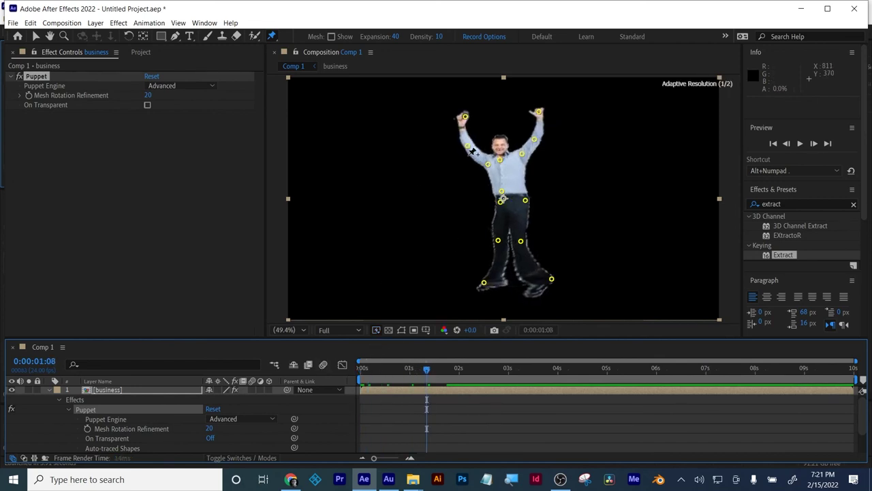
# Try moving both of the man's elbow pins to the right at 0:00:01:08 and undo the moves.
pyautogui.moveTo(473, 150); pyautogui.dragTo(549, 150)
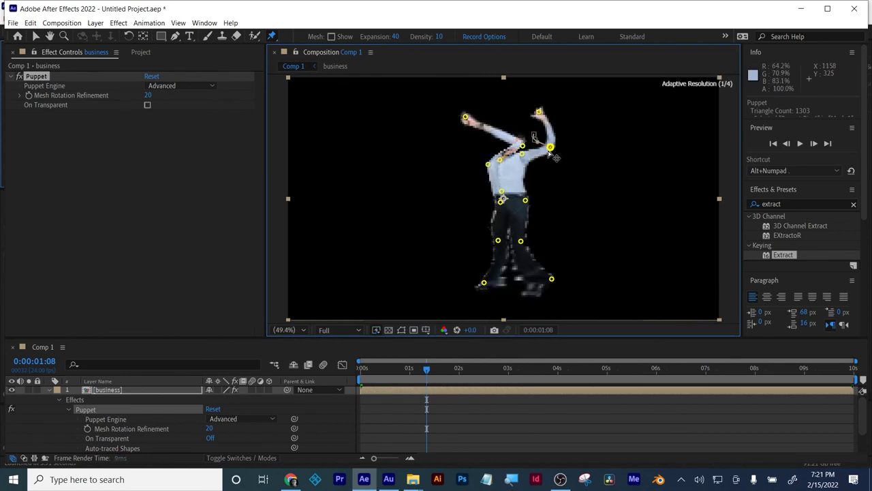
pyautogui.hotkey('ctrl', 'z')
pyautogui.hotkey('ctrl', 'z')
pyautogui.hotkey('ctrl', 'z')
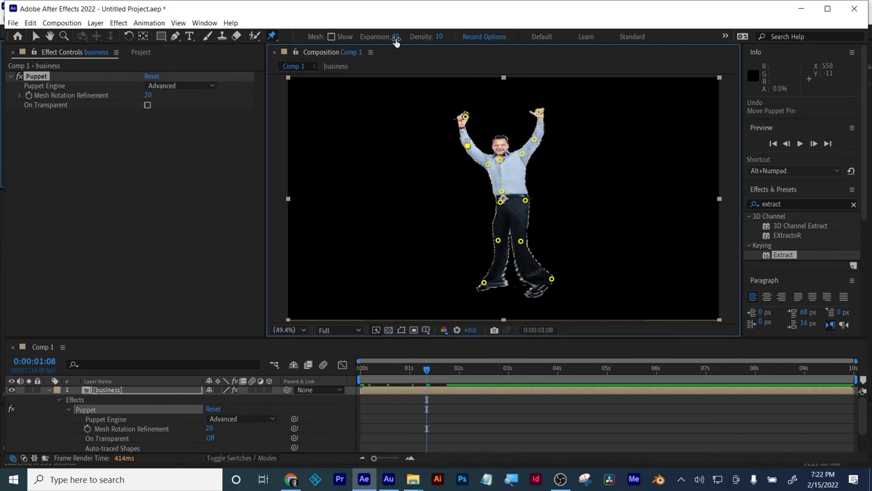
# Display the Puppet mesh, set its Expansion to 4 so it fits closely around the man, and hide the mesh again.
pyautogui.moveTo(395, 36); pyautogui.dragTo(415, 39)
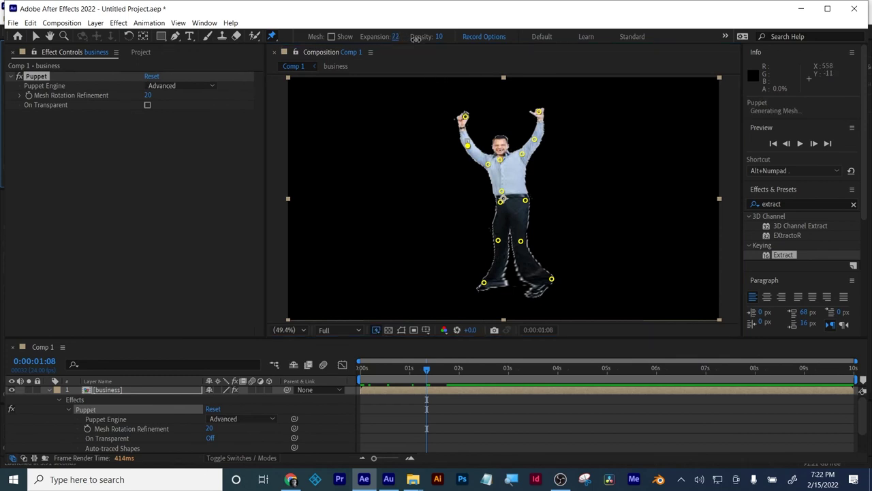
pyautogui.click(332, 37)
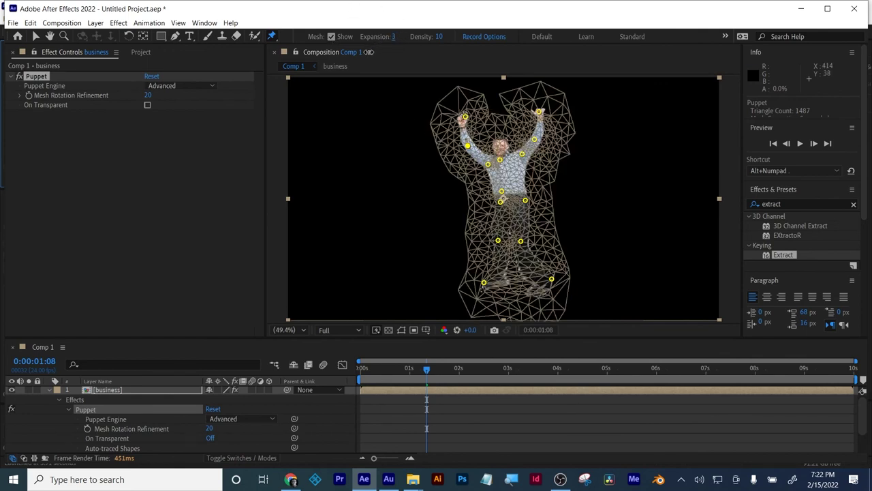
pyautogui.moveTo(369, 52); pyautogui.dragTo(377, 48)
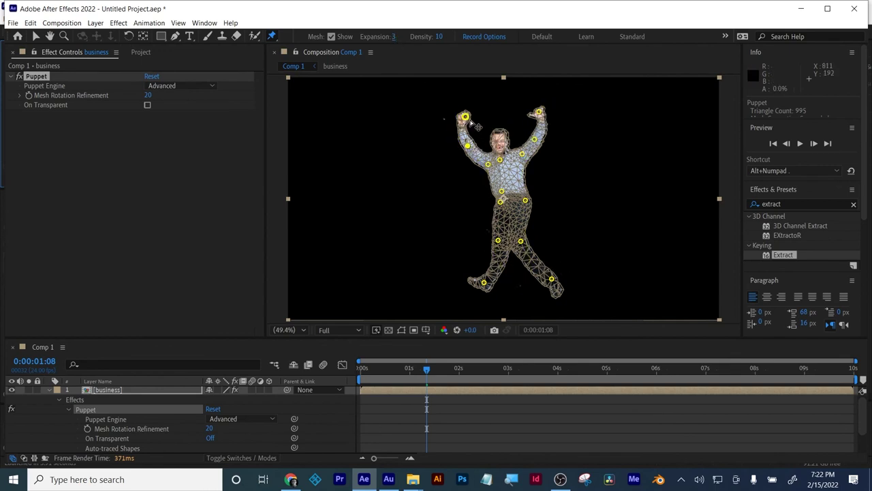
pyautogui.click(394, 35)
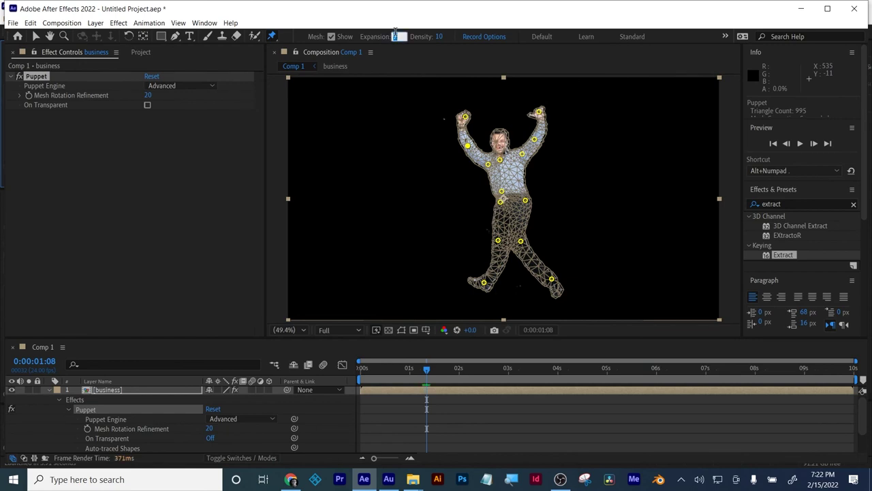
pyautogui.write('7')
pyautogui.press('Return')
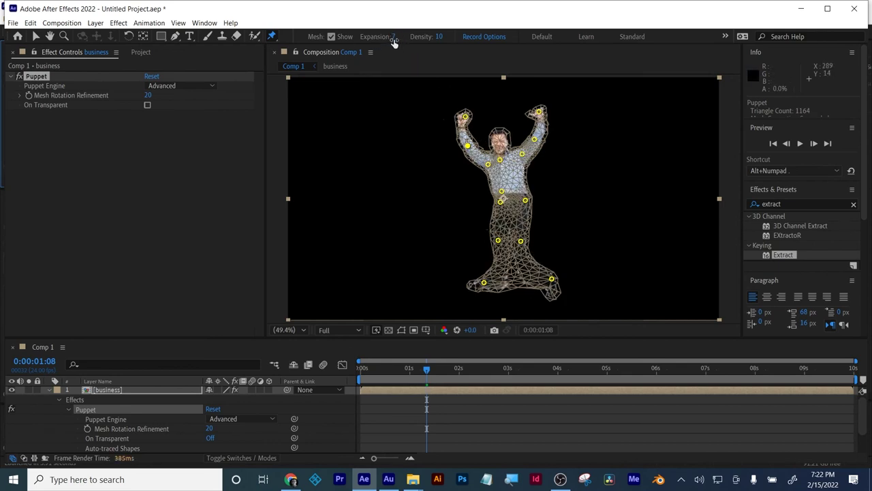
pyautogui.moveTo(394, 37); pyautogui.dragTo(394, 36)
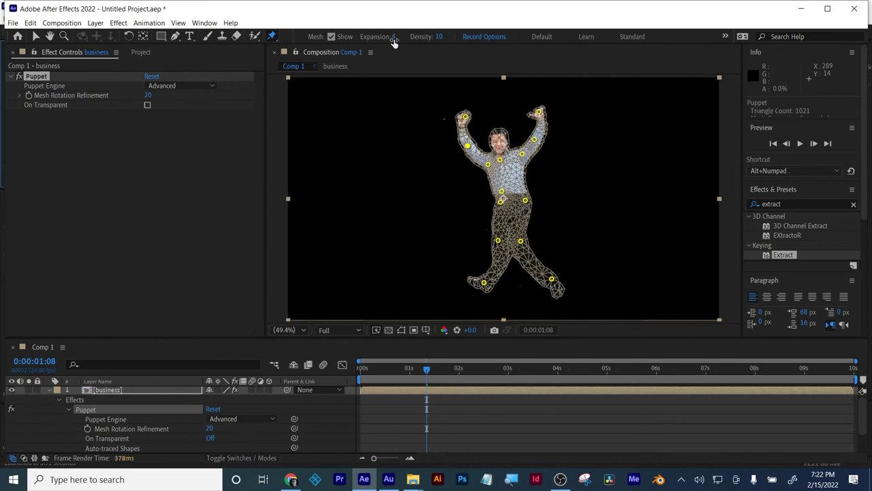
pyautogui.click(477, 412)
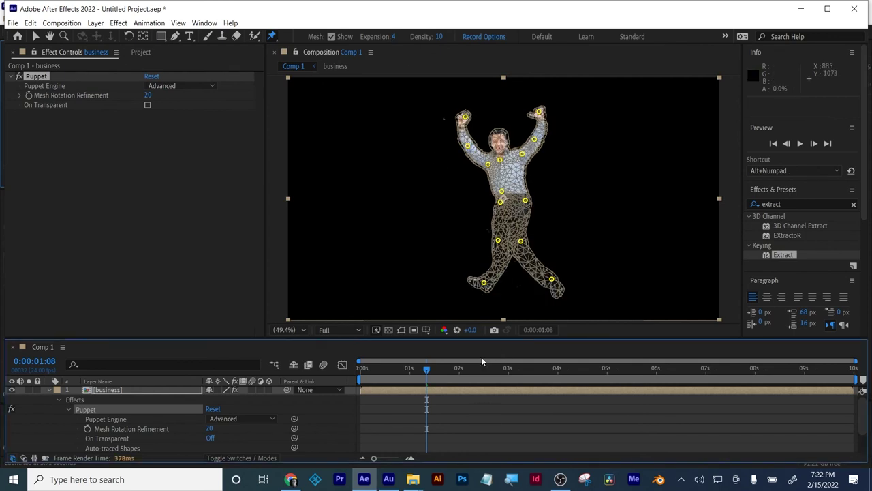
pyautogui.click(332, 36)
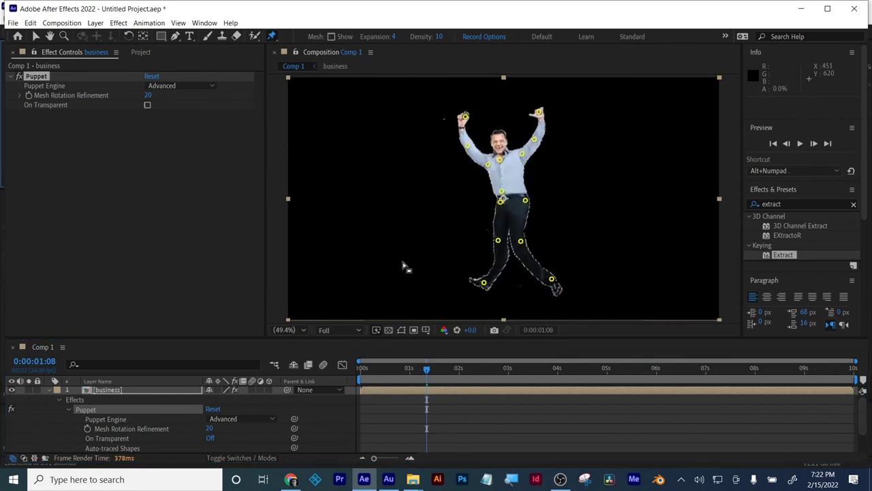
# Play the Puppet animation from the first frame and scrub through the movement to review it with the tighter mesh.
pyautogui.click(397, 368)
pyautogui.press('space')
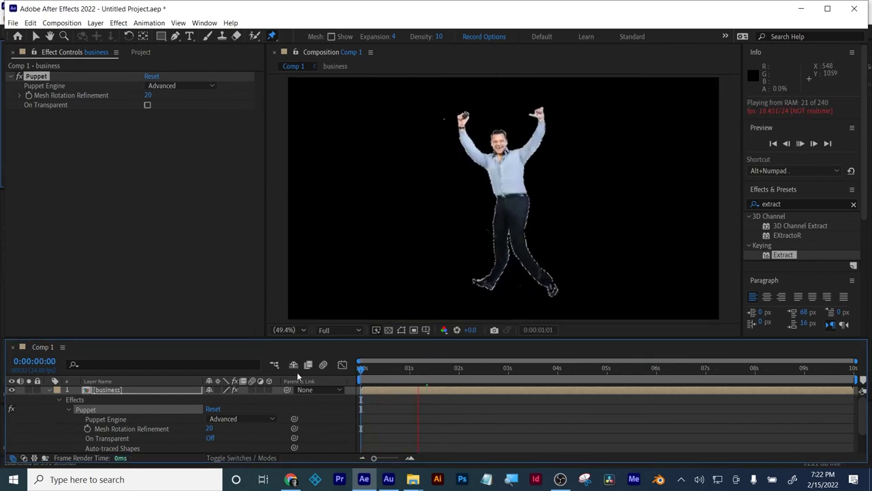
pyautogui.press('space')
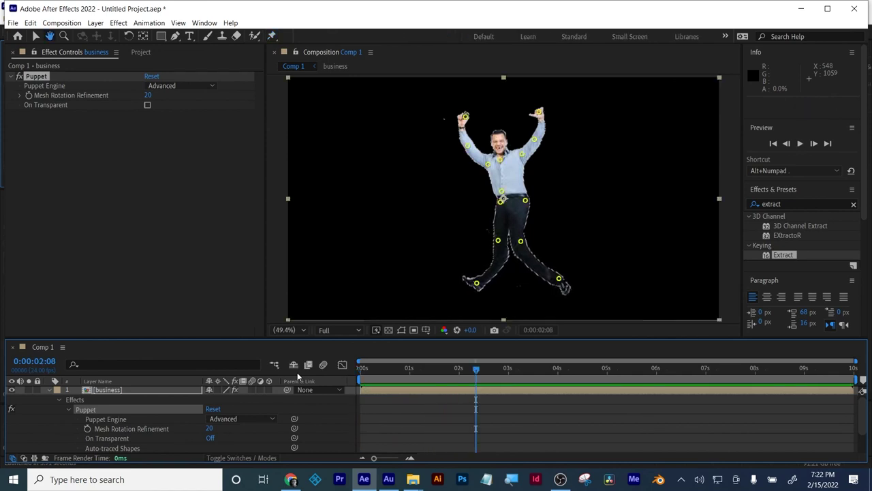
pyautogui.press('Home')
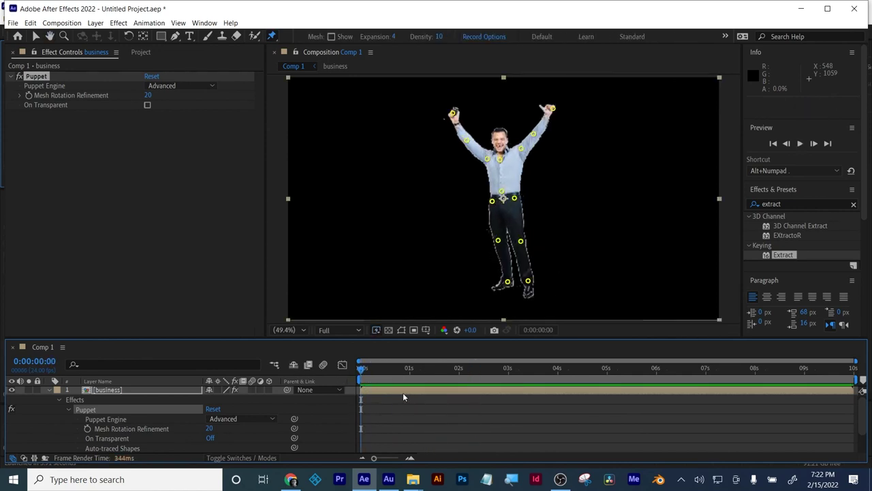
pyautogui.click(405, 392)
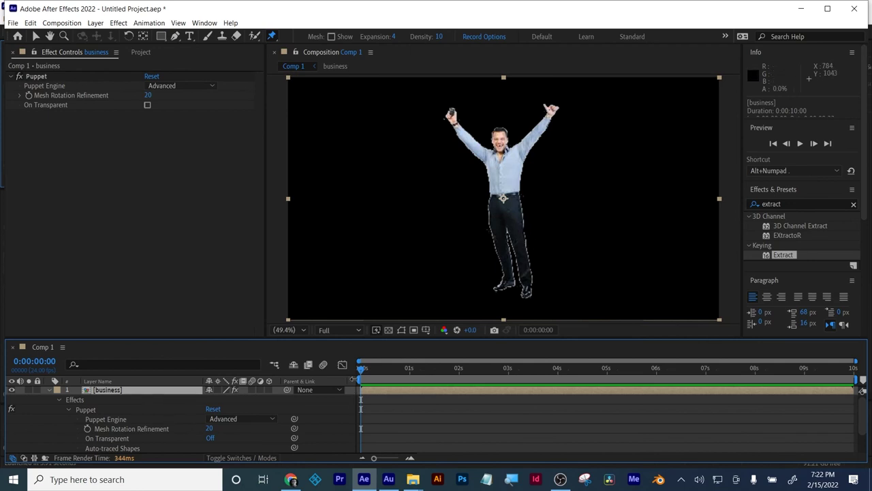
pyautogui.moveTo(363, 372); pyautogui.dragTo(440, 368)
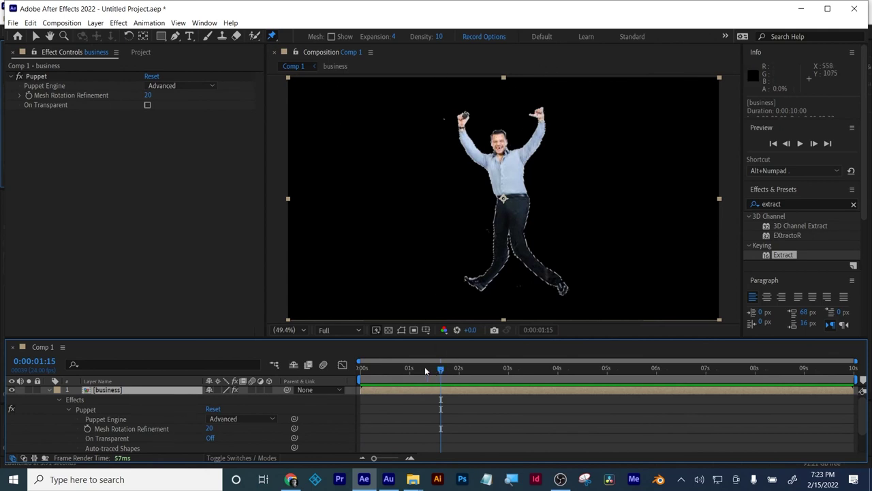
pyautogui.moveTo(412, 373); pyautogui.dragTo(351, 374)
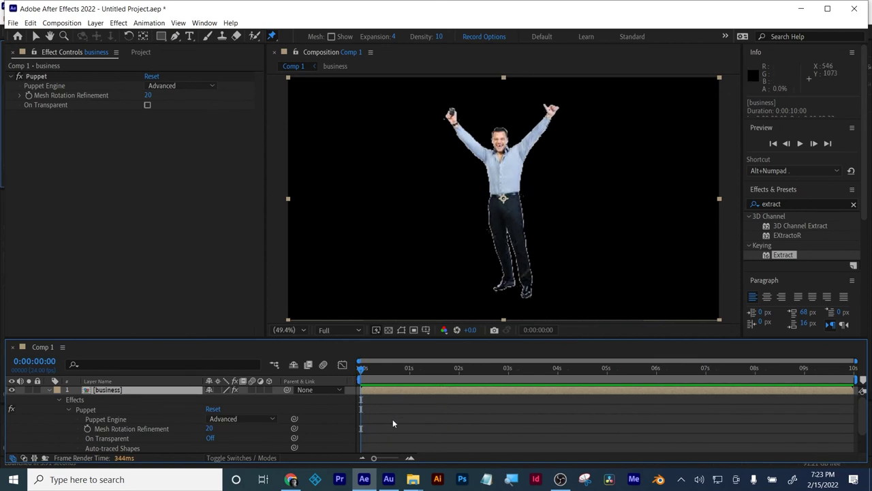
# Use the Puppet Starch Pin tool to place a starch pin on the right-hand forearm, between its hand and elbow pins.
pyautogui.click(273, 37)
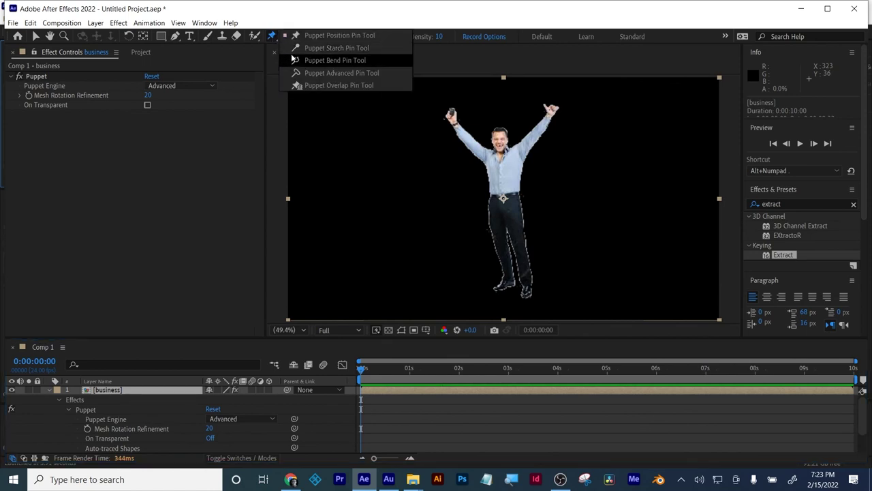
pyautogui.click(337, 48)
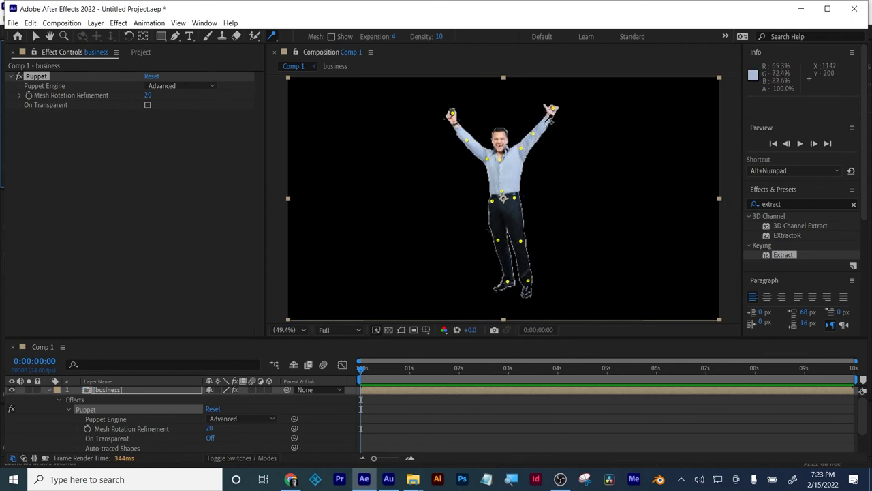
pyautogui.click(546, 121)
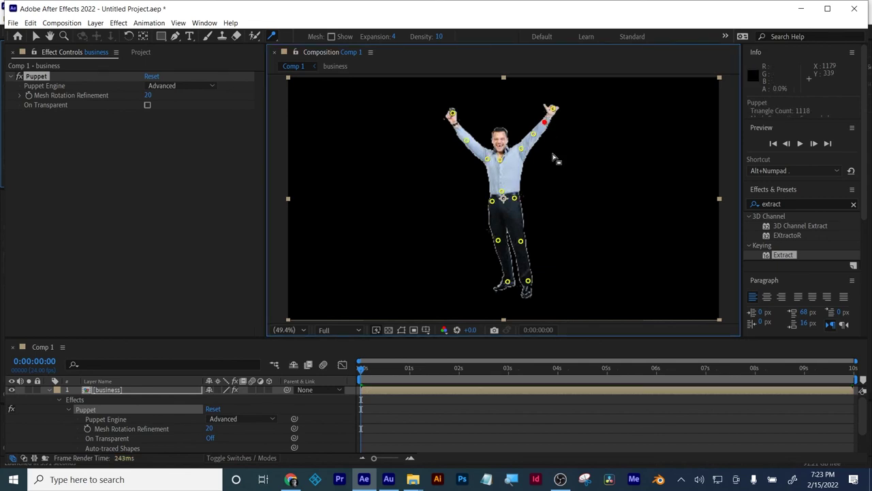
# Show the Puppet mesh, try an Expansion of 174 and undo that expansion change.
pyautogui.click(331, 36)
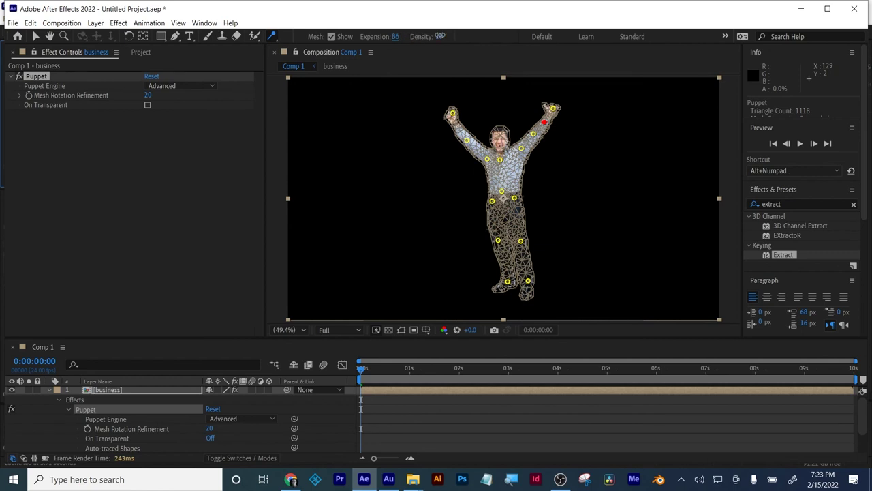
pyautogui.moveTo(441, 36); pyautogui.dragTo(493, 39)
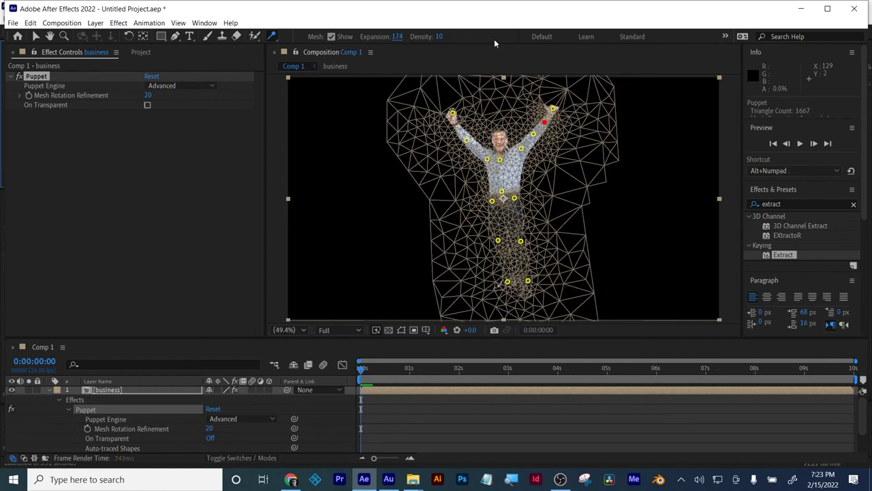
pyautogui.hotkey('ctrl', 'z')
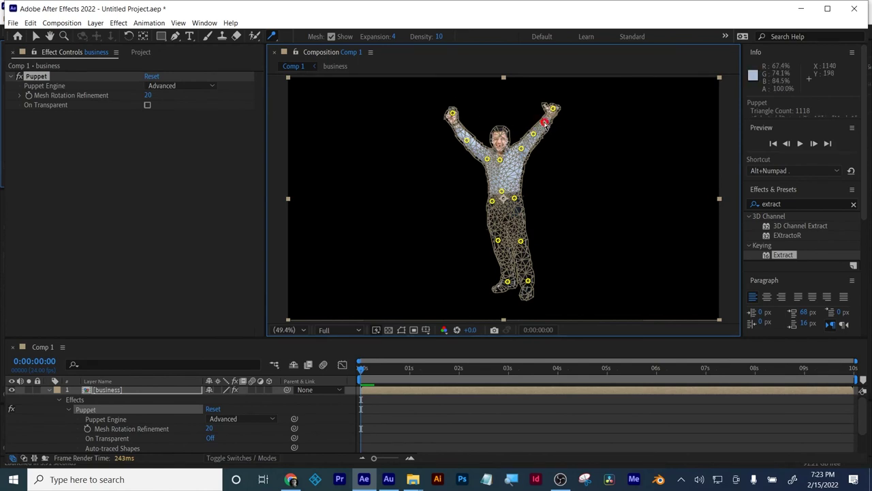
# Keep the Puppet Starch Pin tool active and reveal the forearm starch pin's Pin Type in the effect's Mesh 1 Deform properties.
pyautogui.click(275, 40)
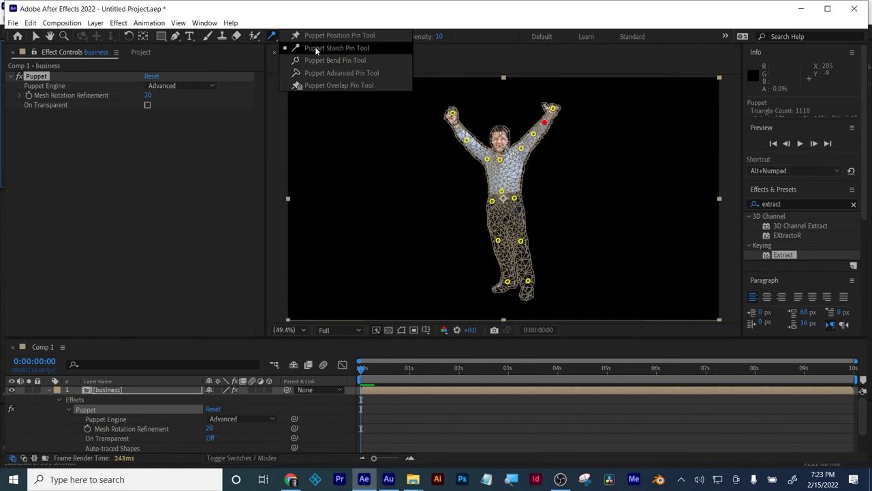
pyautogui.click(315, 47)
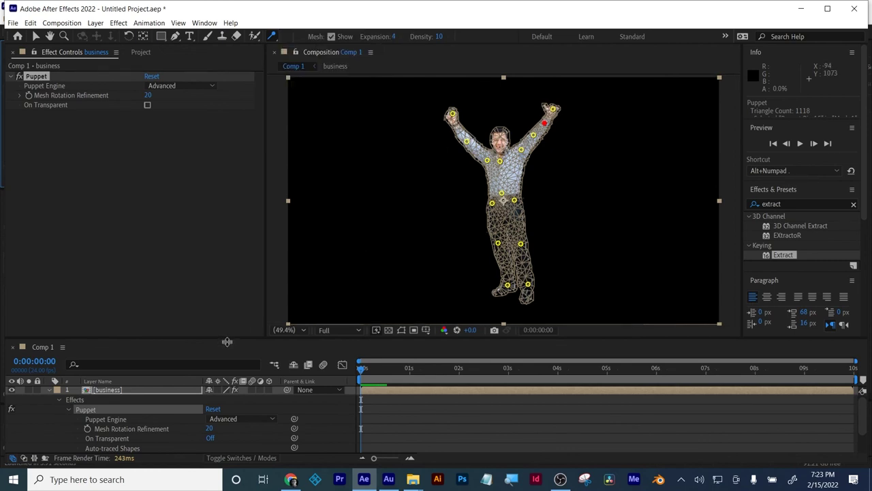
pyautogui.moveTo(226, 338); pyautogui.dragTo(226, 251)
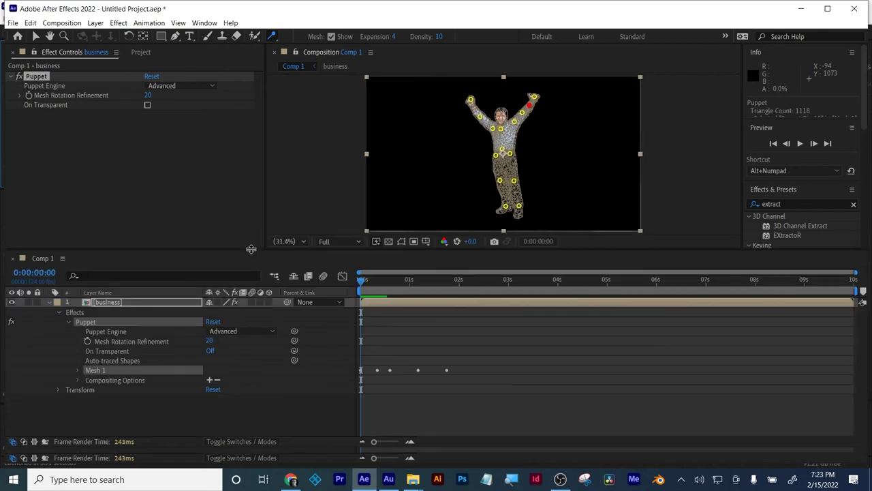
pyautogui.click(77, 370)
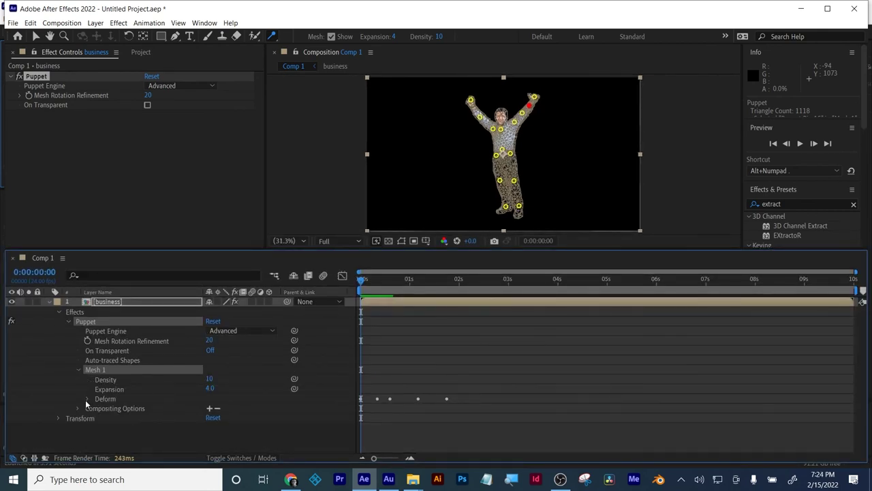
pyautogui.click(86, 399)
pyautogui.scroll(5, 216, 398)
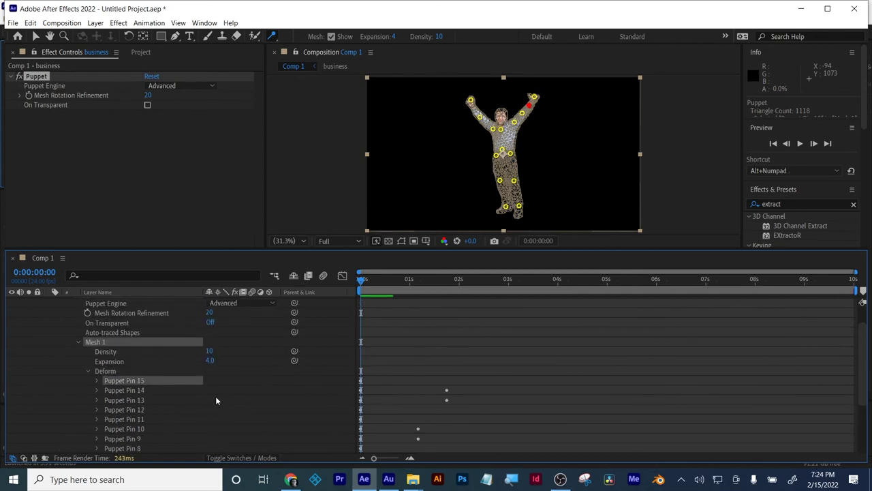
pyautogui.click(97, 408)
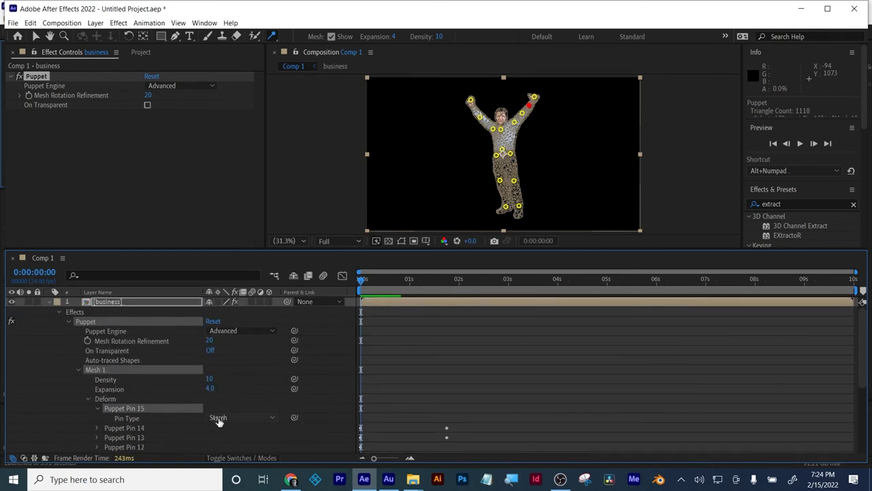
pyautogui.scroll(-5, 217, 419)
pyautogui.scroll(5, 219, 421)
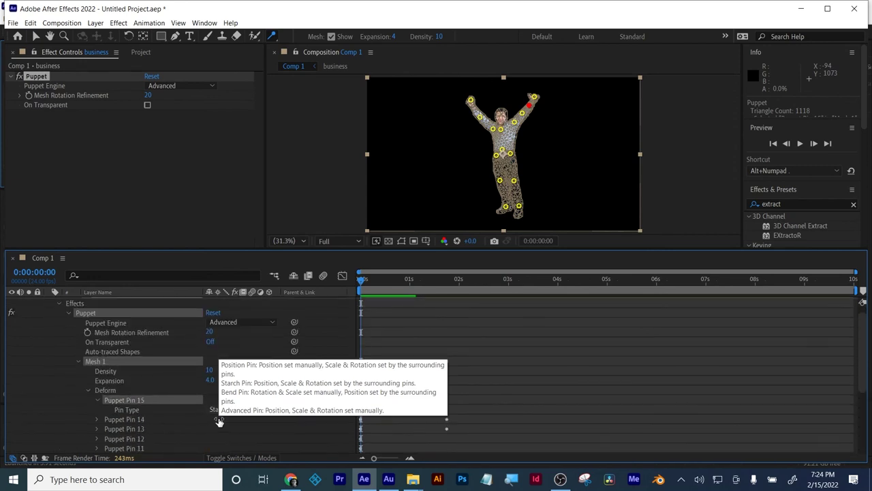
pyautogui.click(134, 421)
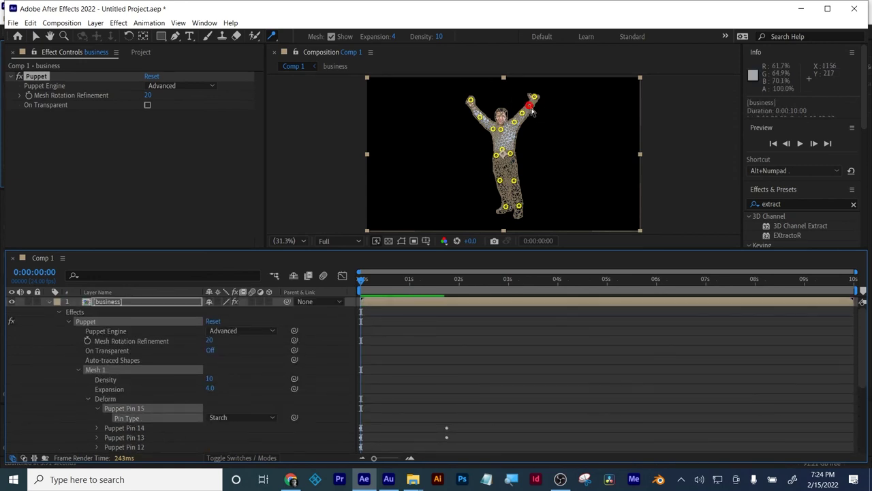
# Try a Puppet mesh Density of 11 and undo that density change.
pyautogui.click(440, 37)
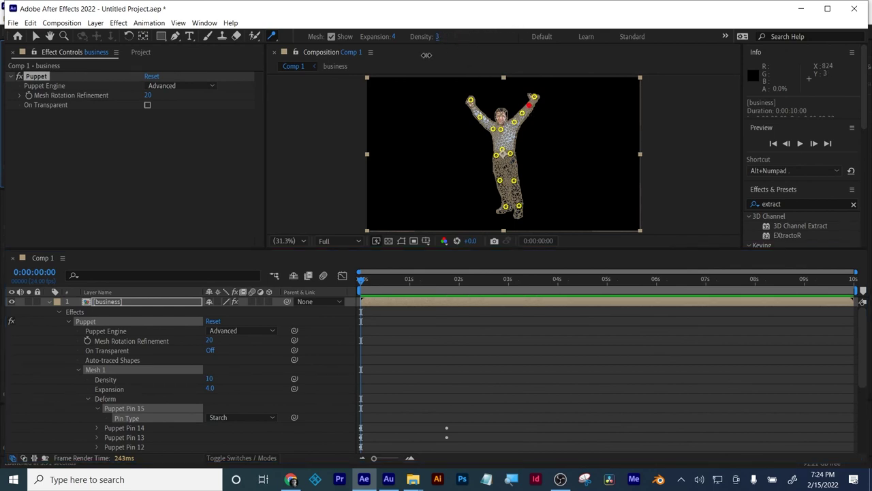
pyautogui.moveTo(413, 60); pyautogui.dragTo(520, 45)
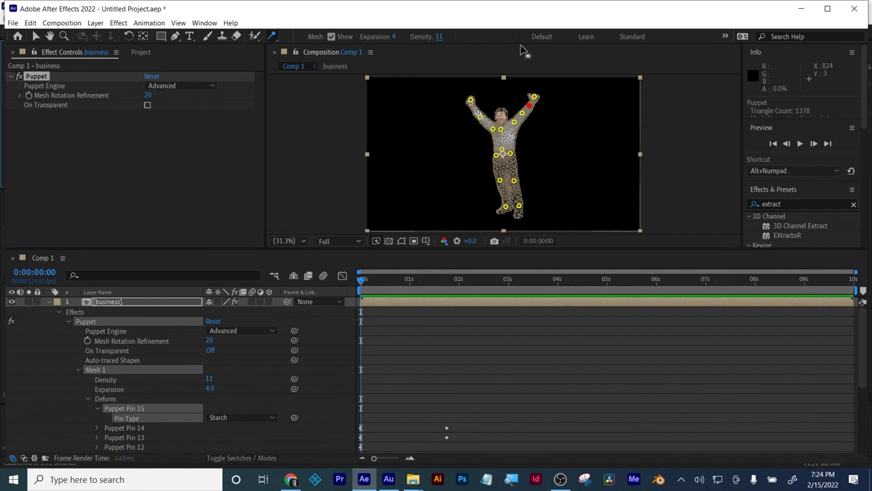
pyautogui.hotkey('ctrl', 'z')
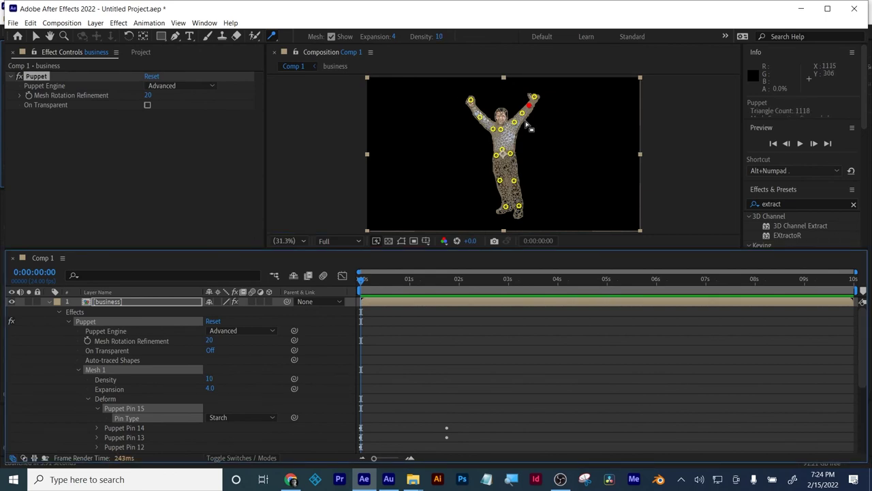
# Place starch pins on the left-hand forearm and on both upper arms, and hide the Puppet mesh.
pyautogui.click(476, 108)
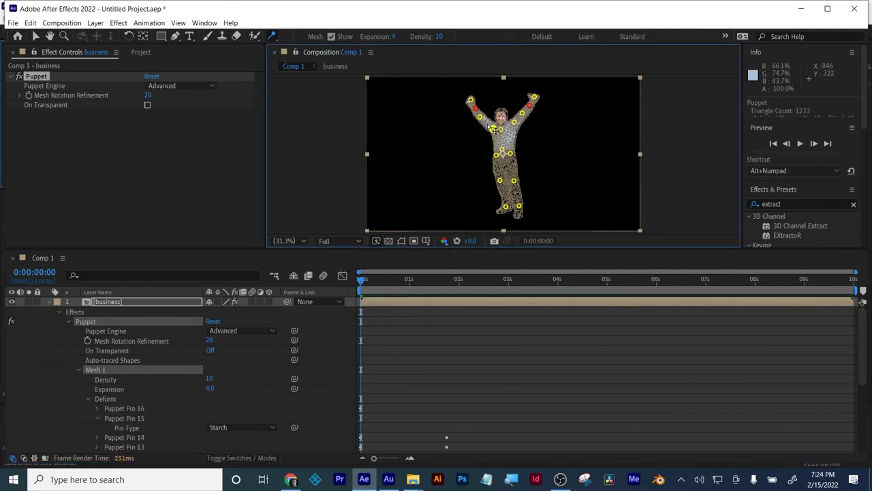
pyautogui.click(488, 121)
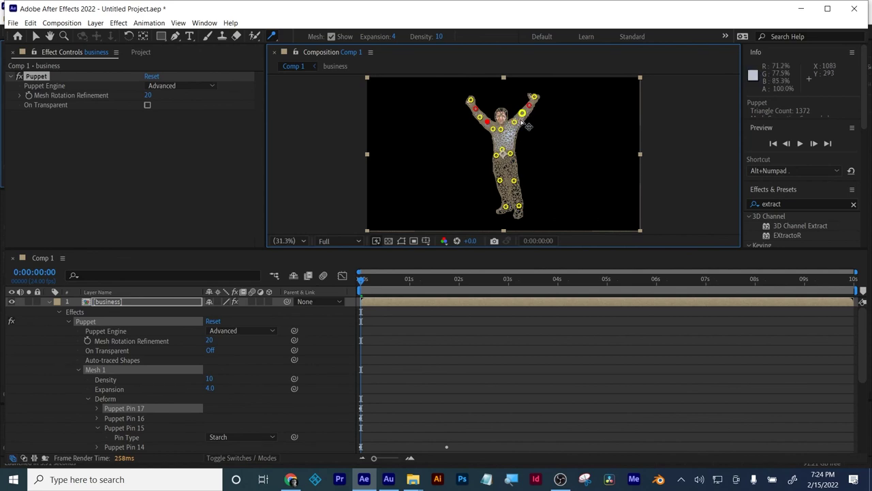
pyautogui.click(522, 121)
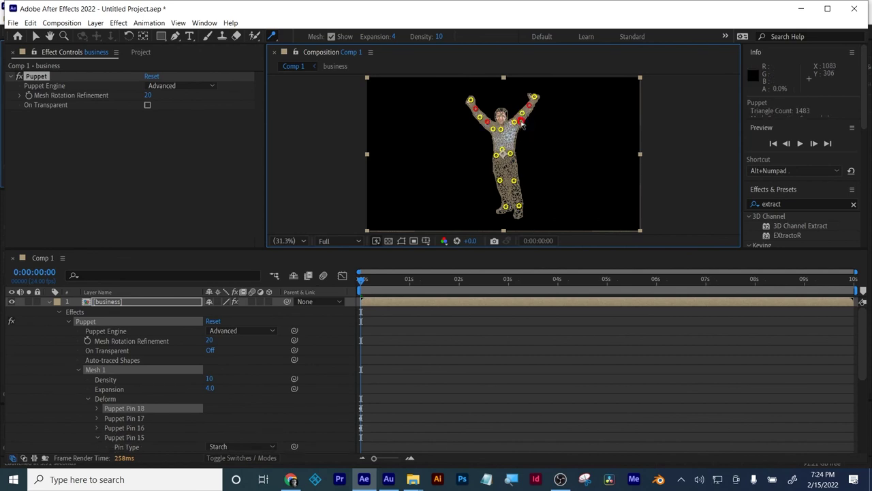
pyautogui.click(331, 36)
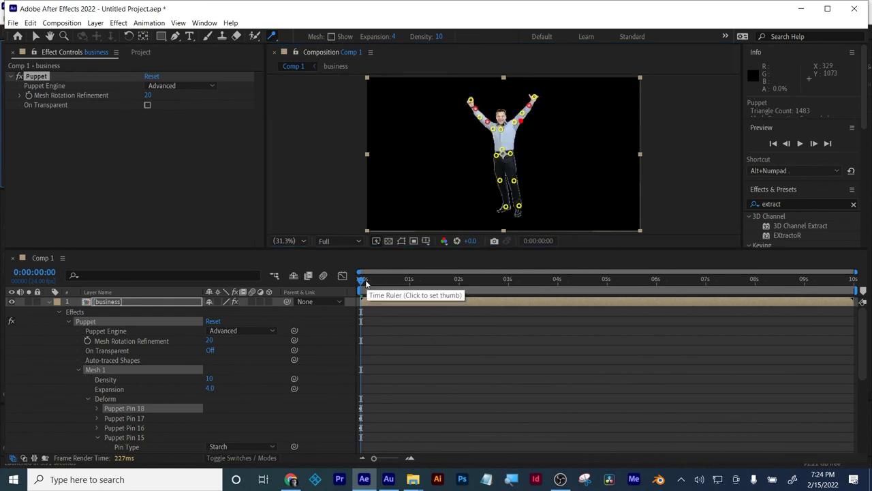
pyautogui.moveTo(361, 279)
pyautogui.mouseDown()
pyautogui.moveTo(410, 279)
pyautogui.moveTo(344, 280)
pyautogui.mouseUp()
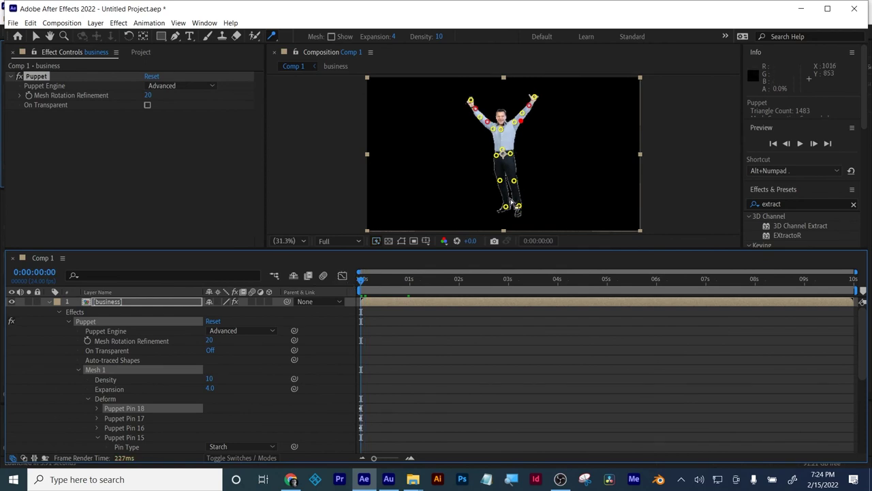
# Add four starch pins to the man's legs, one on each lower leg and one on each thigh.
pyautogui.click(504, 194)
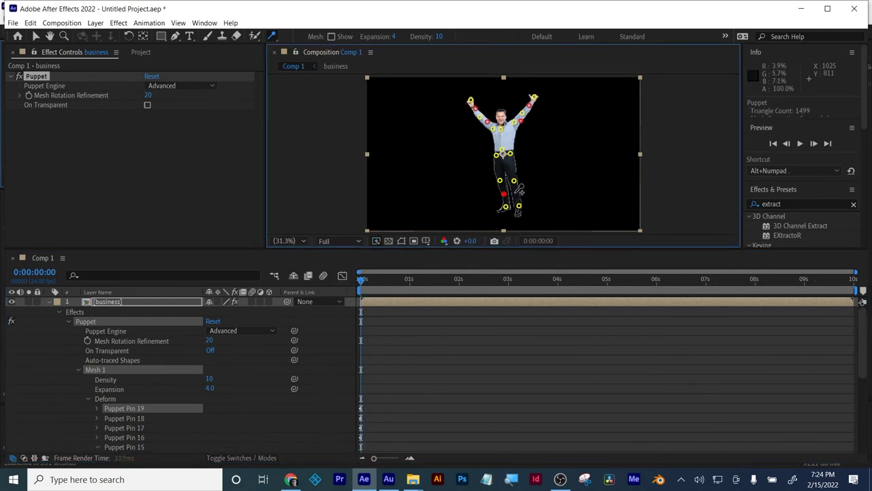
pyautogui.click(518, 193)
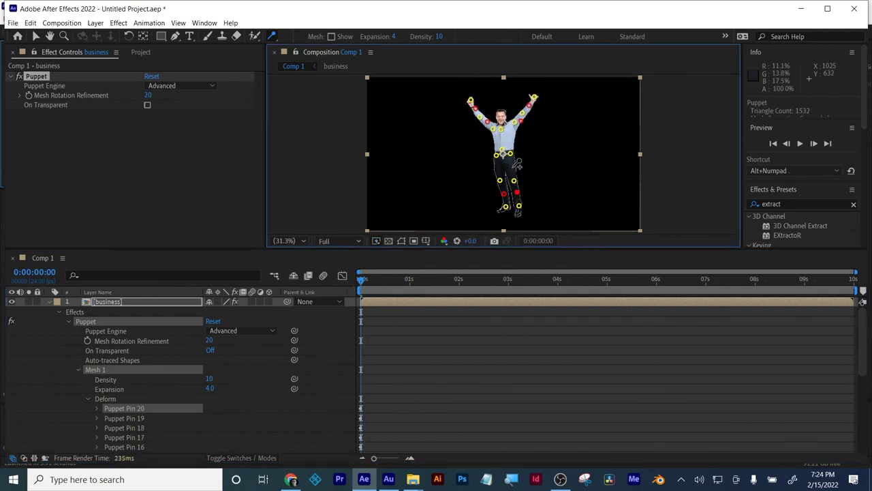
pyautogui.click(512, 167)
pyautogui.click(499, 166)
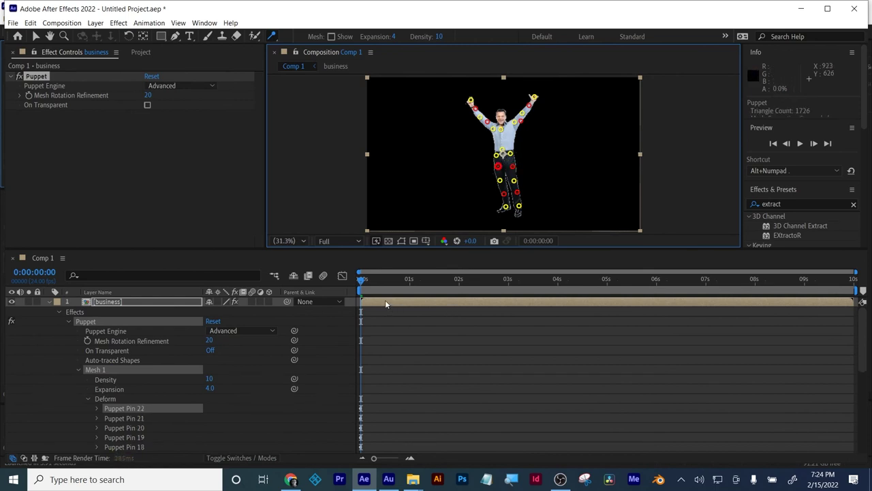
pyautogui.moveTo(362, 280)
pyautogui.mouseDown()
pyautogui.moveTo(410, 274)
pyautogui.moveTo(361, 279)
pyautogui.mouseUp()
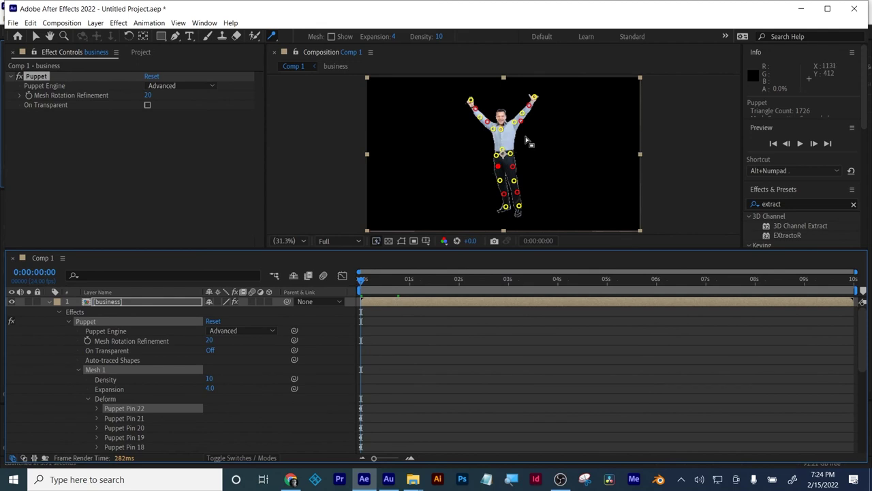
# Add three starch pins to the torso, one at the centre of the chest and one on each side above the waist.
pyautogui.click(501, 138)
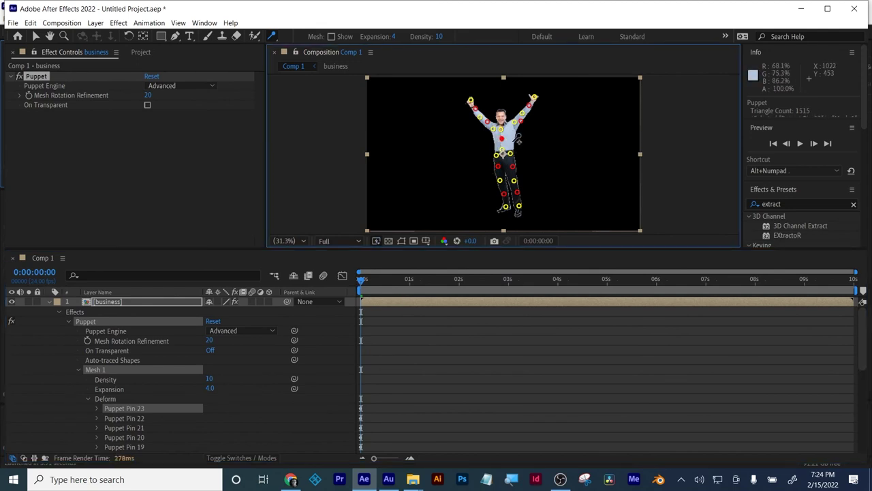
pyautogui.click(513, 141)
pyautogui.click(496, 144)
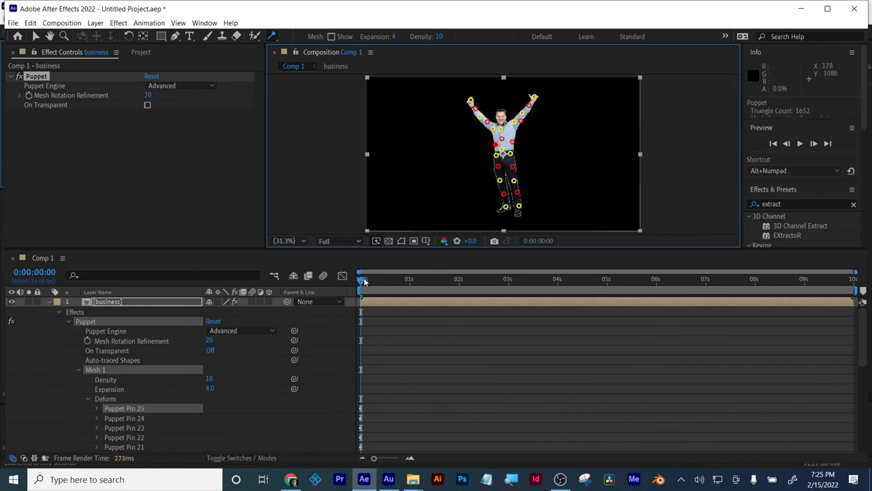
# Play the Puppet animation from the first frame to check the movement with the added starch pins.
pyautogui.press('space')
pyautogui.press('space')
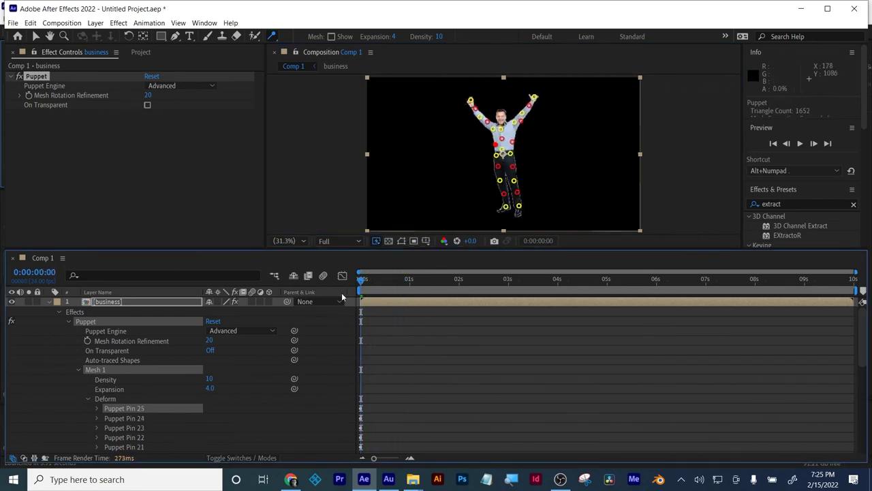
pyautogui.press('space')
pyautogui.press('space')
pyautogui.press('space')
pyautogui.press('space')
# Turn on the Puppet effect's On Transparent option and preview the man's movement from the start.
pyautogui.click(147, 107)
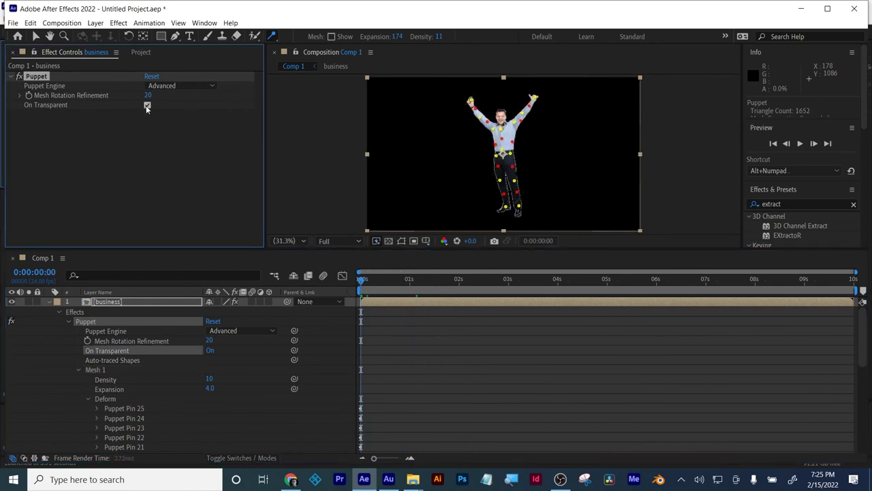
pyautogui.click(363, 279)
pyautogui.press('space')
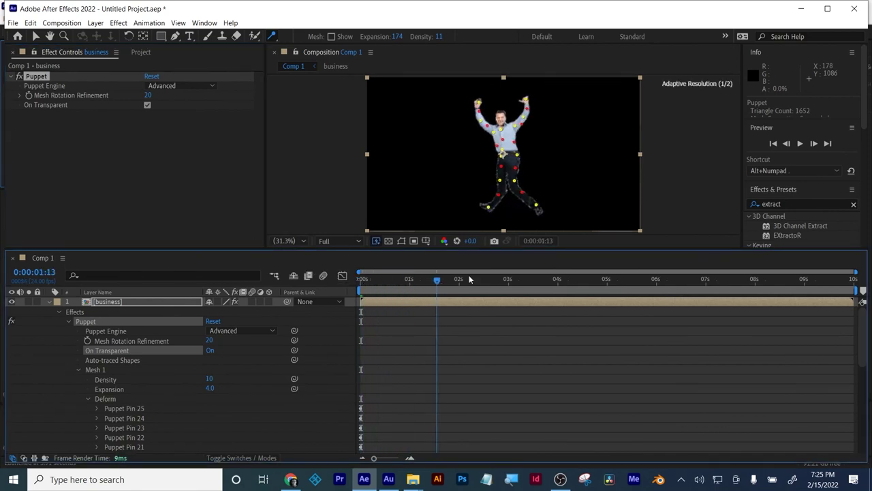
pyautogui.click(363, 279)
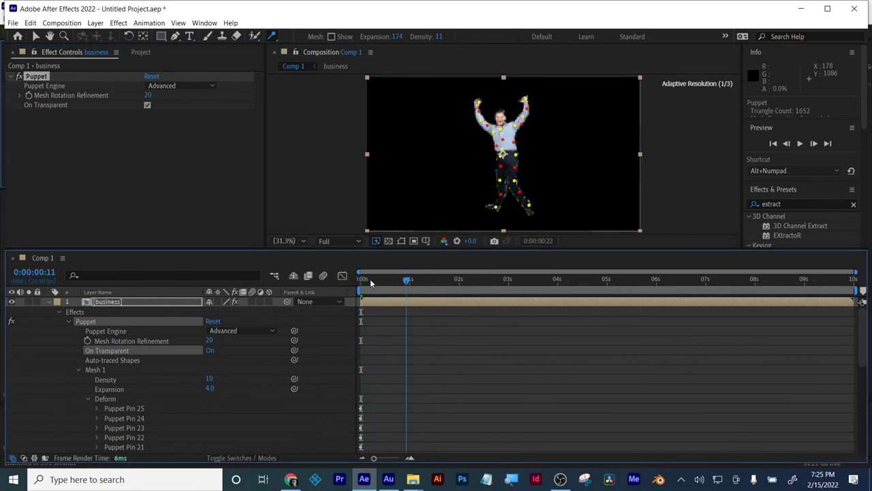
pyautogui.click(367, 280)
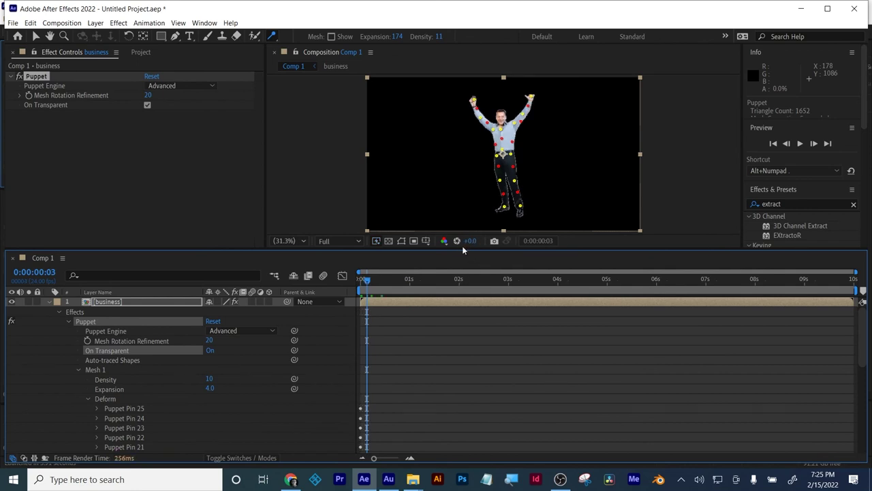
# Enlarge the composition view, end the work area at 0:00:02:06 and preview the Puppet animation within it.
pyautogui.moveTo(462, 250); pyautogui.dragTo(458, 352)
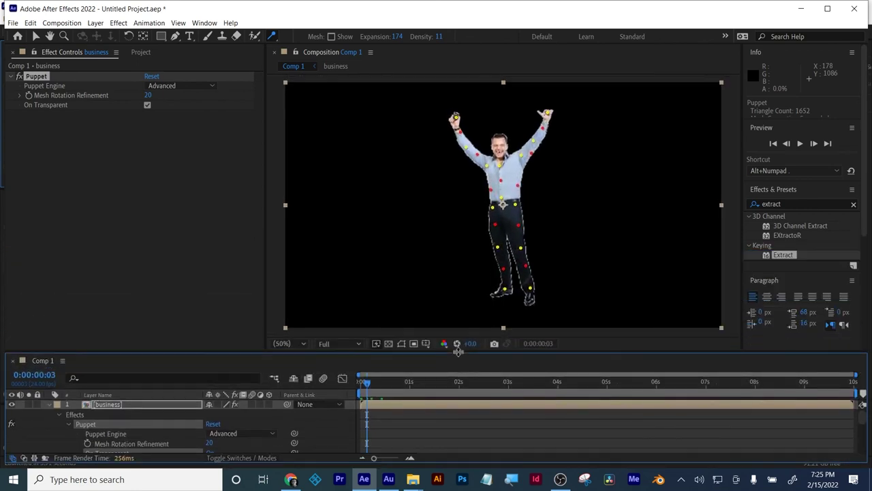
pyautogui.moveTo(371, 387); pyautogui.dragTo(472, 386)
pyautogui.moveTo(860, 394); pyautogui.dragTo(481, 401)
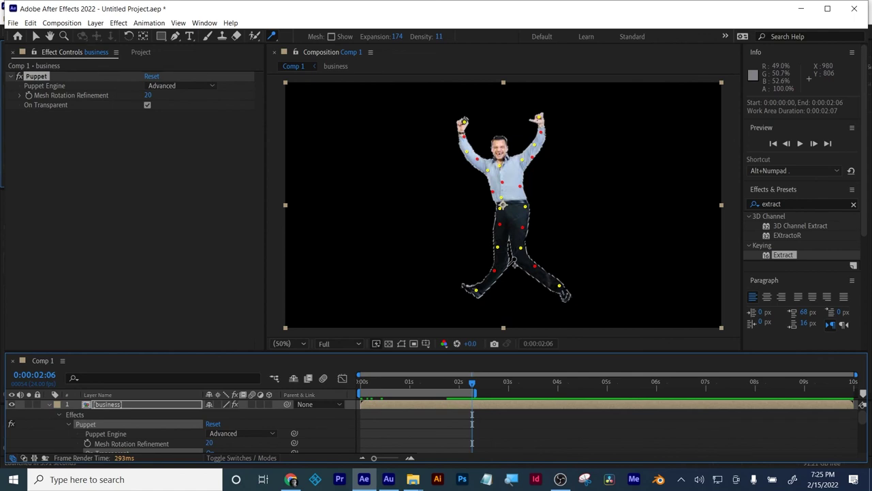
pyautogui.click(387, 389)
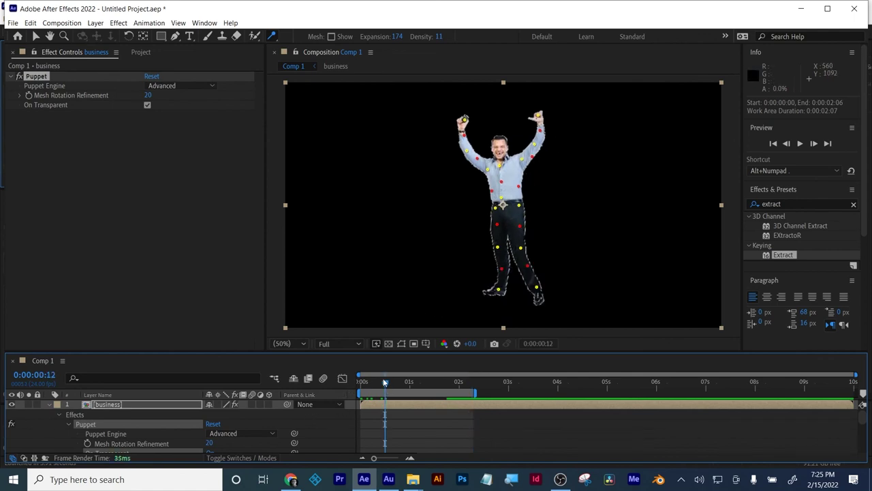
pyautogui.moveTo(384, 383); pyautogui.dragTo(380, 383)
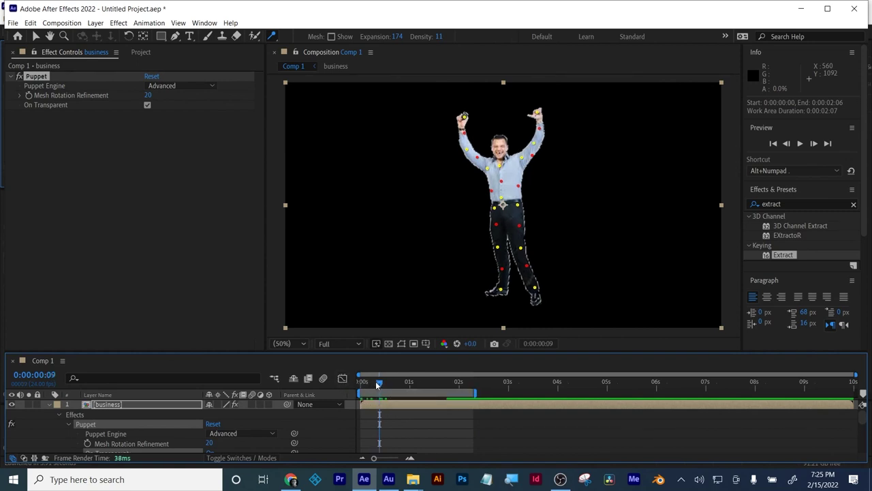
pyautogui.press('space')
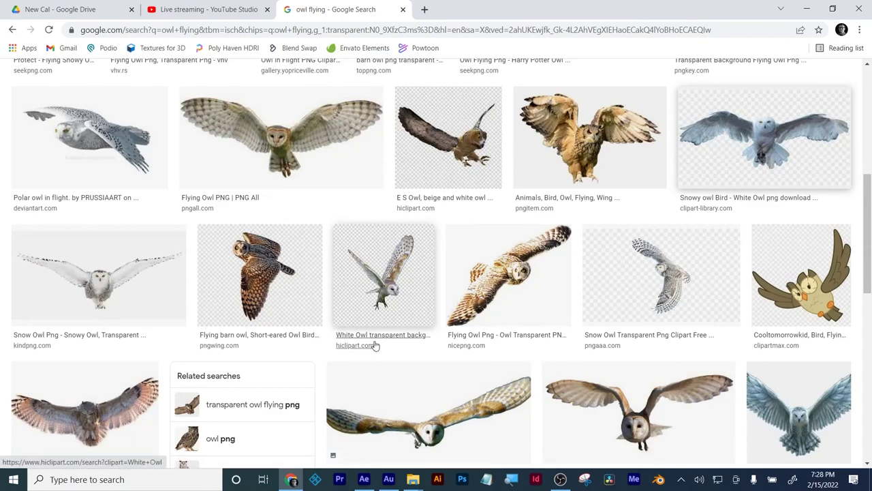
# Switch back to After Effects and scrub Comp 1 forward to 0:00:02:03 and back to the first frame to review the animation.
pyautogui.click(366, 481)
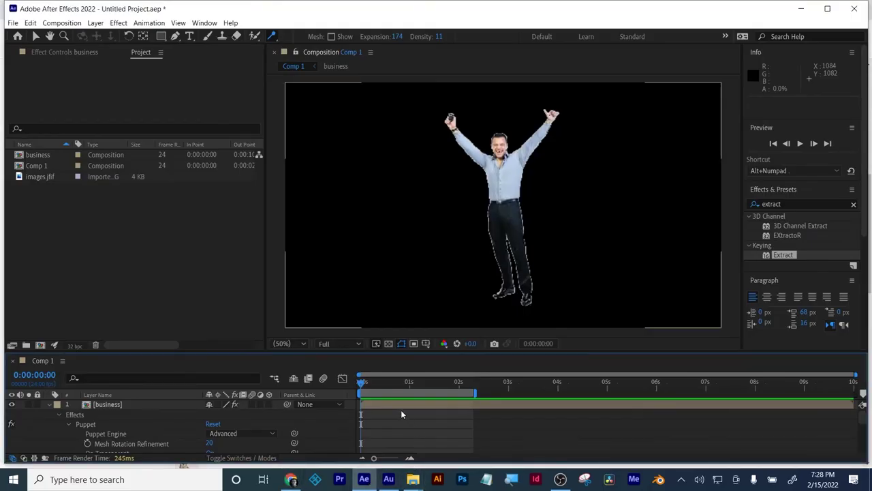
pyautogui.moveTo(364, 385); pyautogui.dragTo(466, 395)
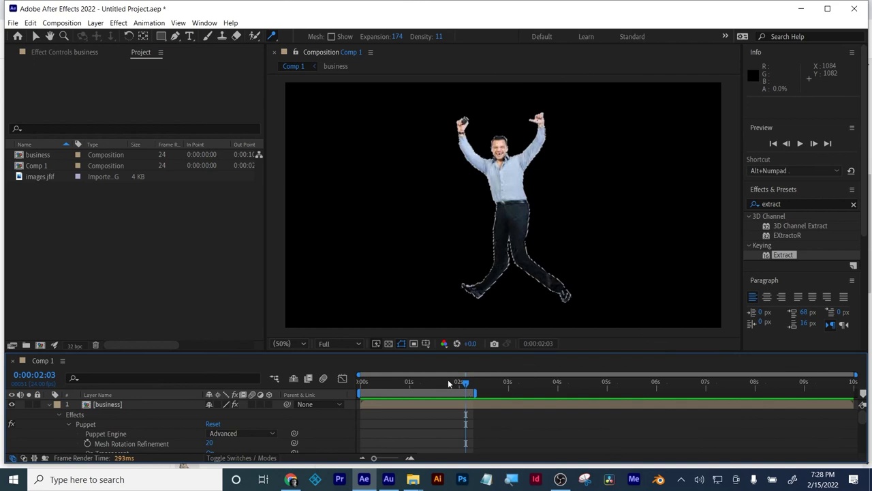
pyautogui.moveTo(448, 379); pyautogui.dragTo(358, 385)
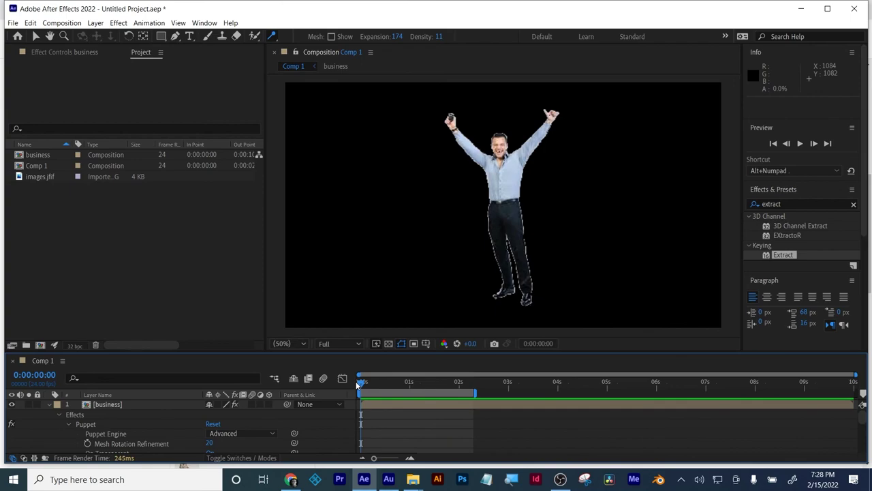